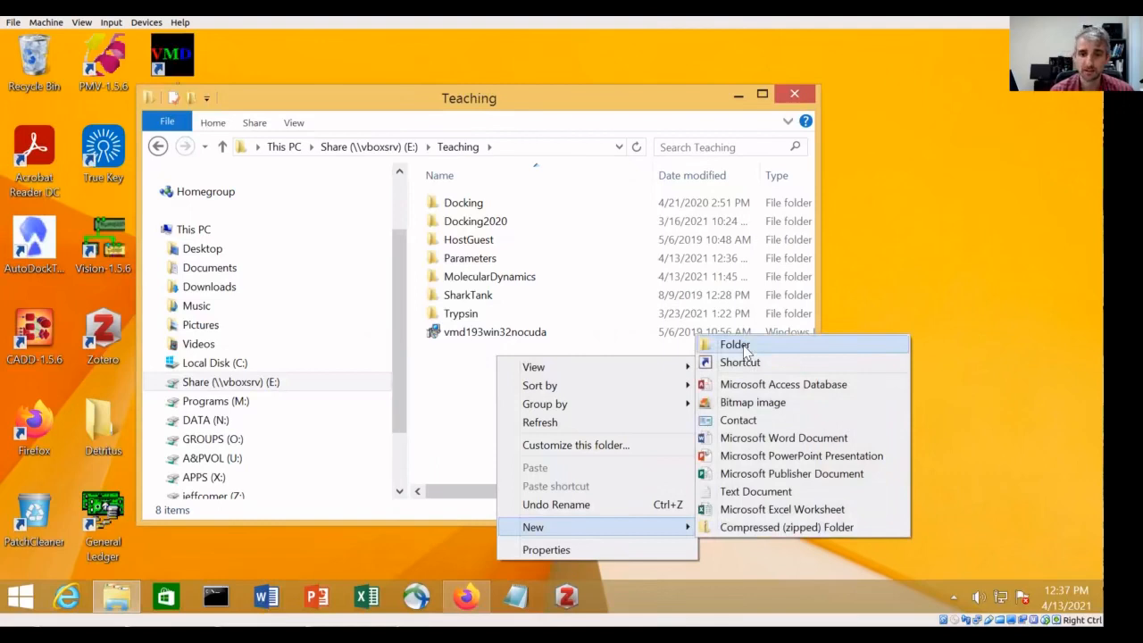
Create a new folder named MD inside the Teaching folder and open it
{"action": "left_click", "coordinate": [746, 348]}
{"action": "left_click", "coordinate": [510, 357]}
{"action": "key", "text": "BackSpace"}
{"action": "key", "text": "BackSpace"}
{"action": "key", "text": "BackSpace"}
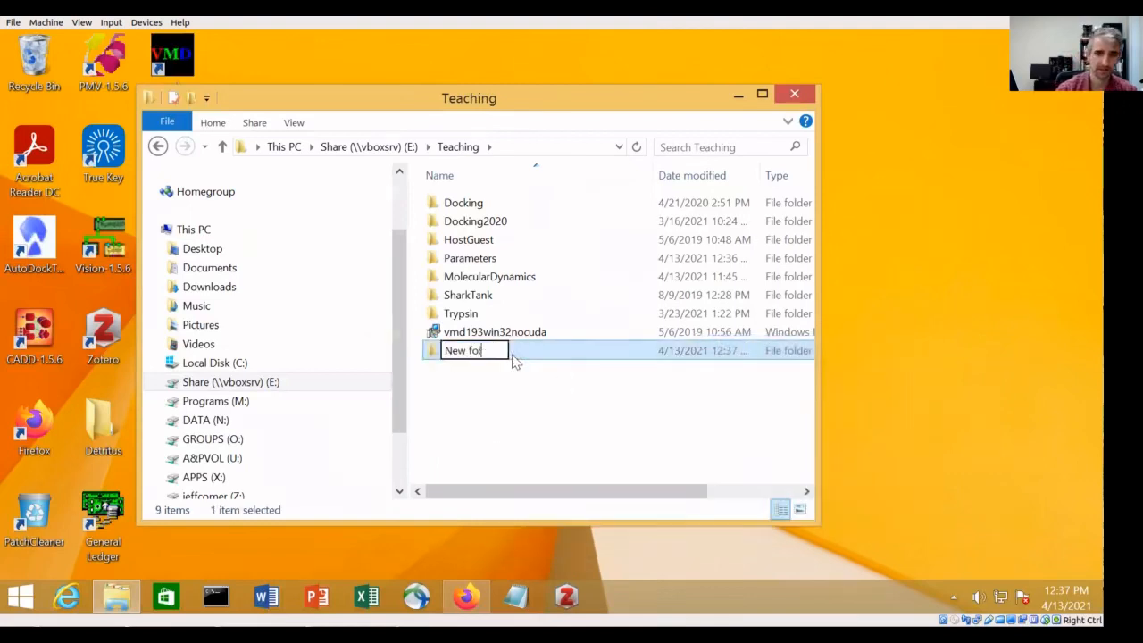
{"action": "key", "text": "BackSpace"}
{"action": "key", "text": "BackSpace"}
{"action": "key", "text": "BackSpace"}
{"action": "key", "text": "BackSpace"}
{"action": "key", "text": "BackSpace"}
{"action": "key", "text": "BackSpace"}
{"action": "key", "text": "BackSpace"}
{"action": "type", "text": "MD"}
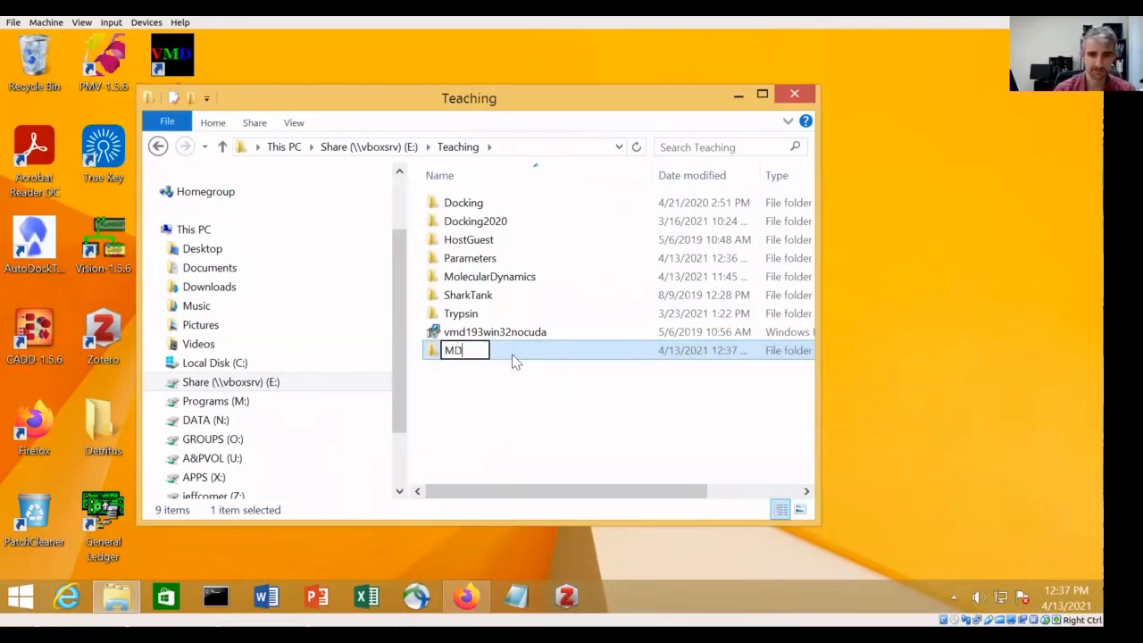
{"action": "key", "text": "Return"}
{"action": "double_click", "coordinate": [460, 356]}
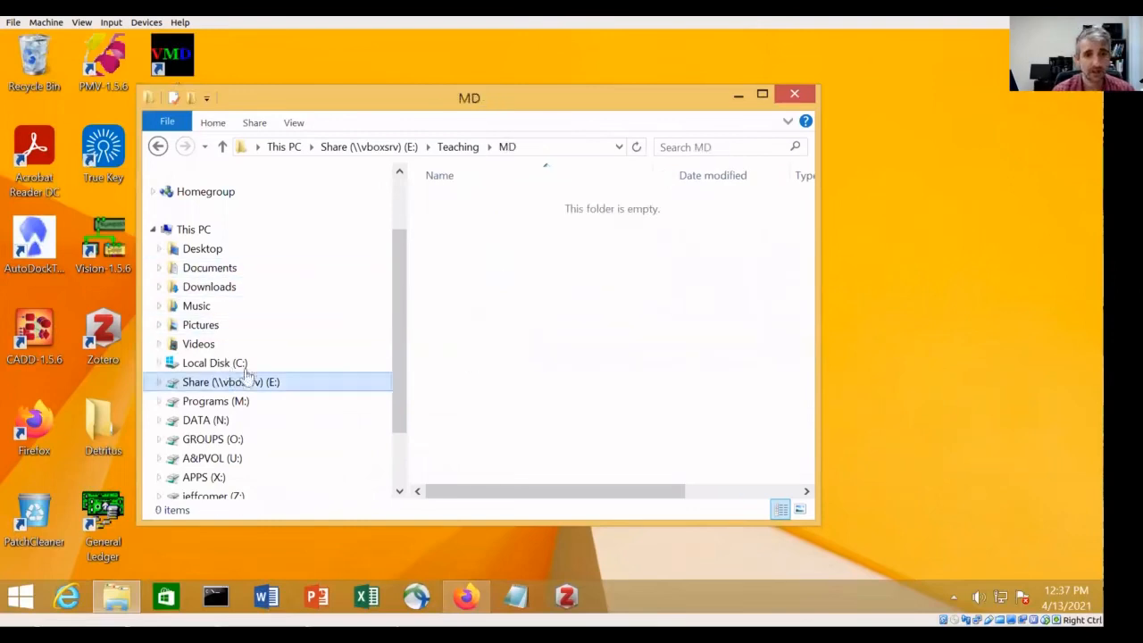
Copy par_all36m_prot.prm and toppar_water_ions.str from the Parameters folder in Teaching
{"action": "left_click", "coordinate": [223, 147]}
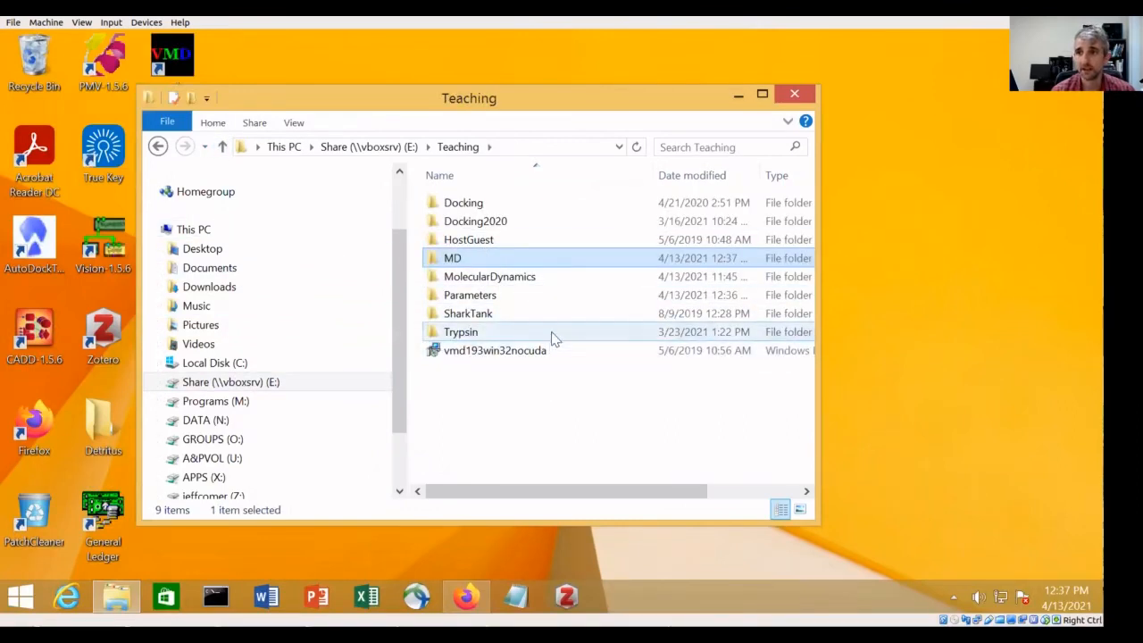
{"action": "double_click", "coordinate": [503, 298]}
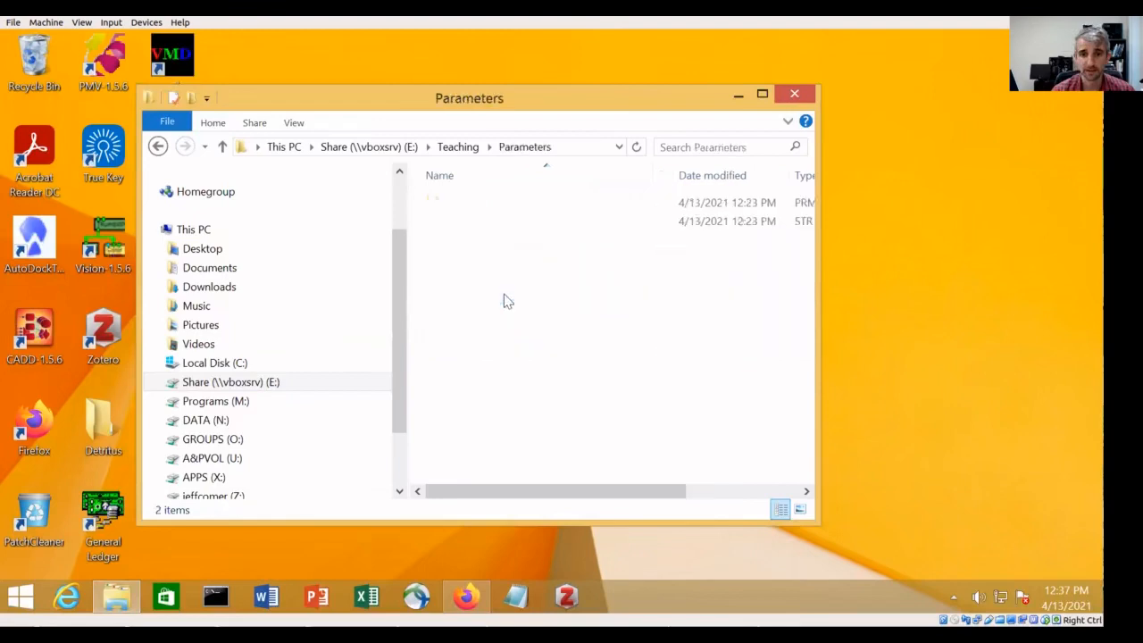
{"action": "left_click", "coordinate": [529, 206]}
{"action": "left_click", "coordinate": [540, 223], "text": "shift"}
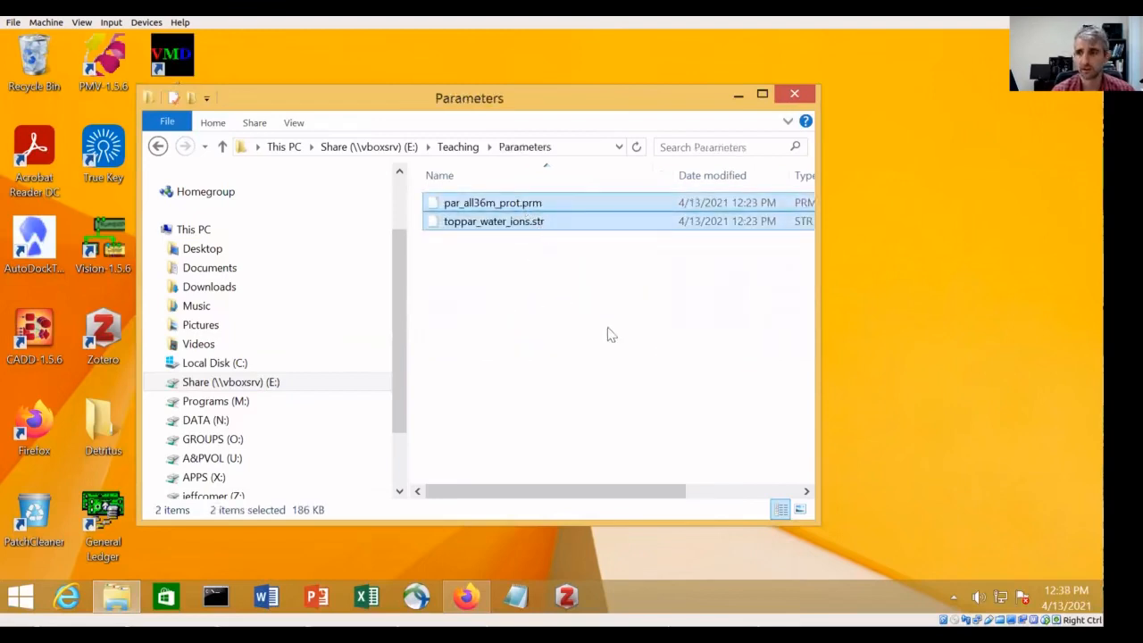
{"action": "right_click", "coordinate": [540, 231]}
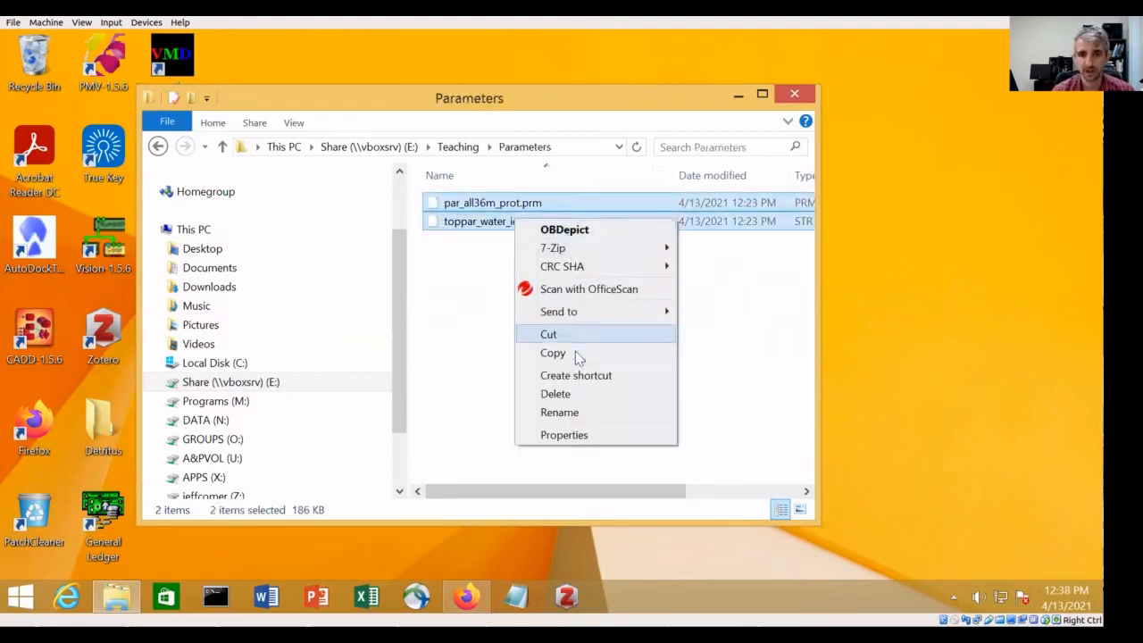
{"action": "left_click", "coordinate": [575, 352]}
Paste the two copied parameter files into the MD folder under Teaching
{"action": "left_click", "coordinate": [462, 150]}
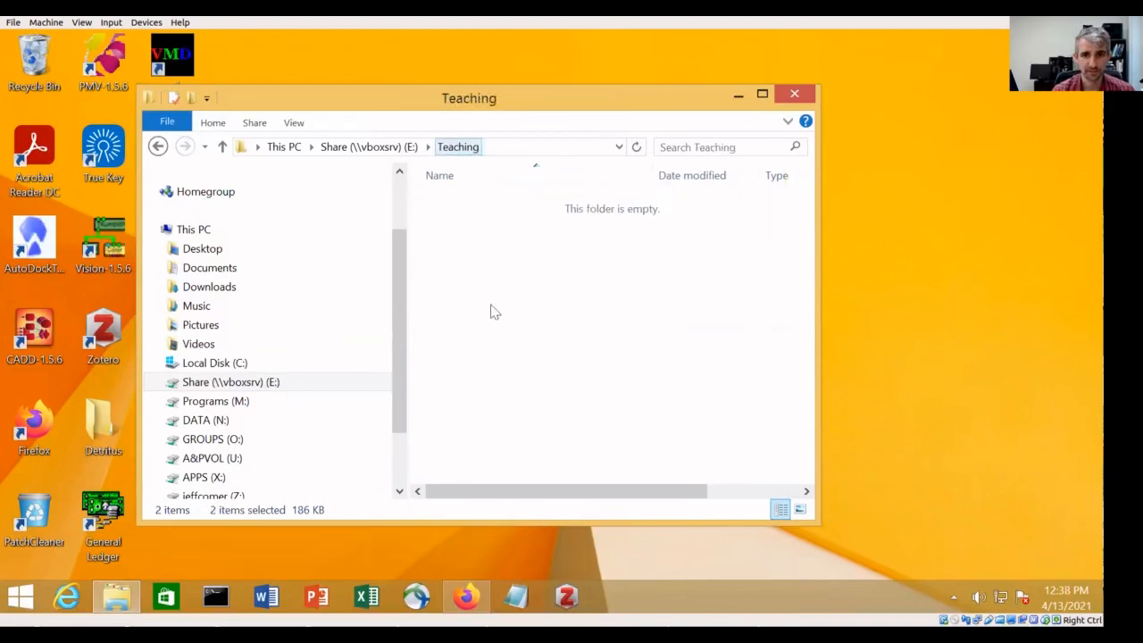
{"action": "double_click", "coordinate": [485, 259]}
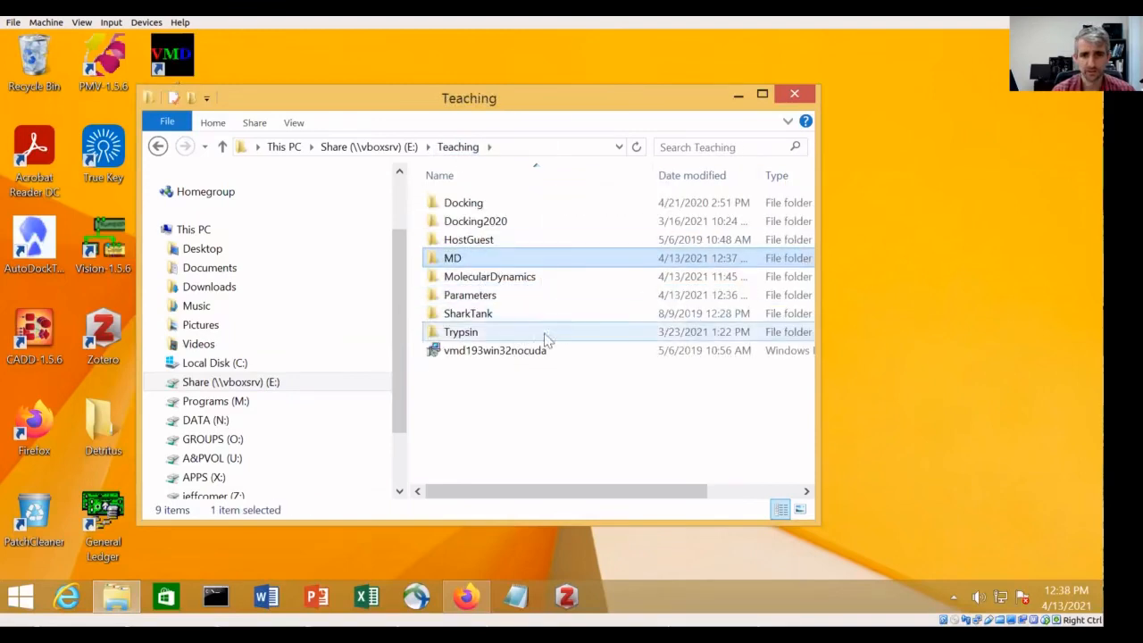
{"action": "right_click", "coordinate": [534, 309]}
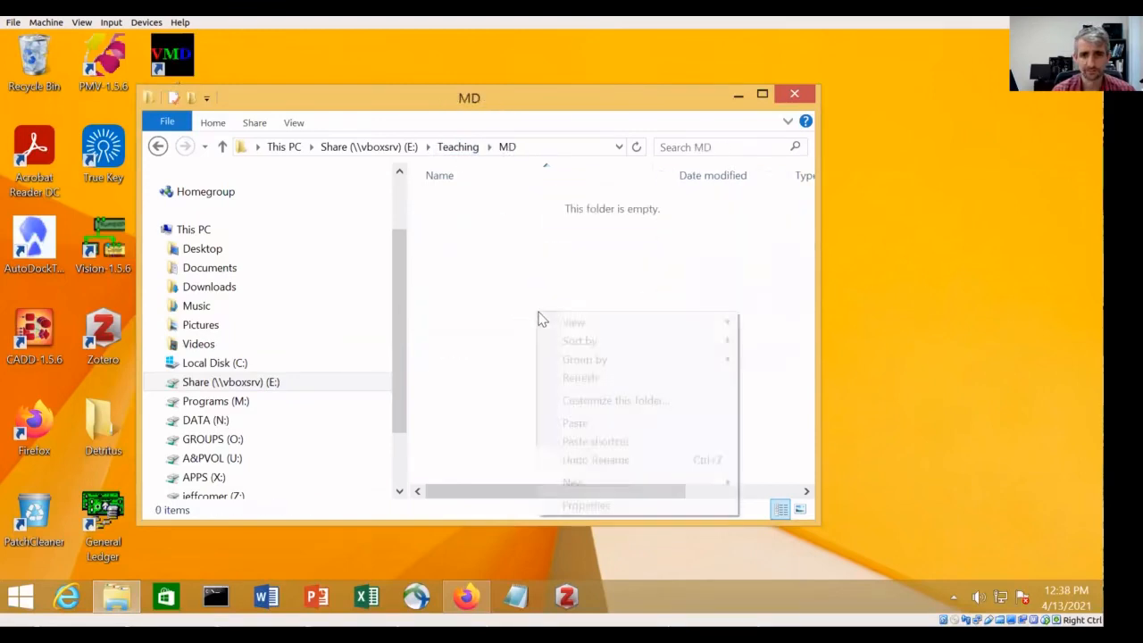
{"action": "left_click", "coordinate": [597, 418]}
{"action": "left_click", "coordinate": [579, 397]}
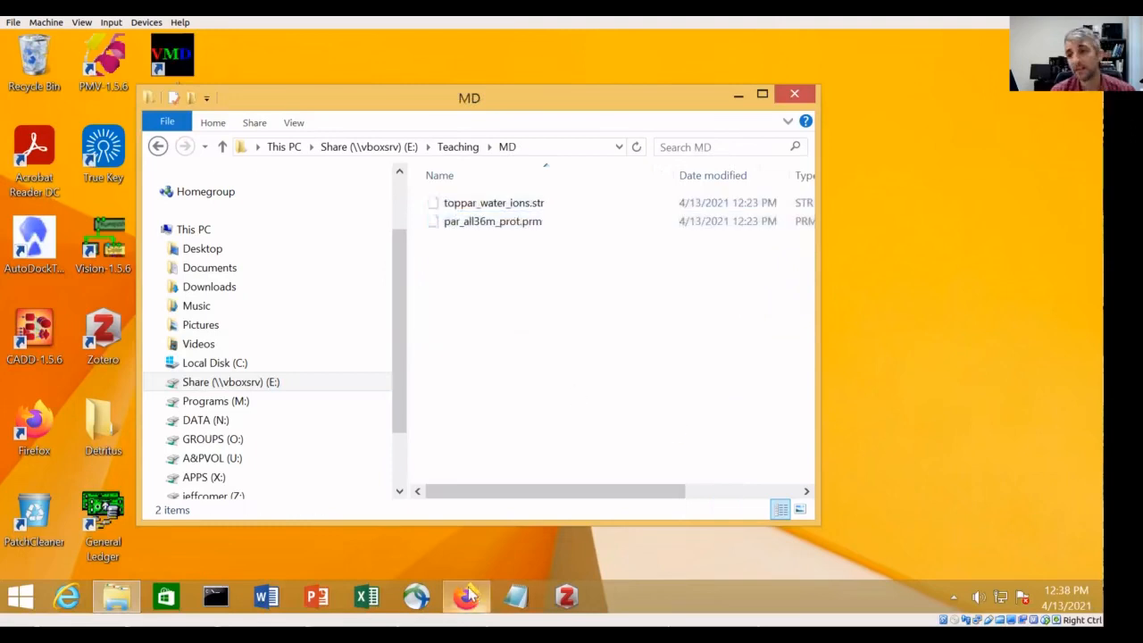
Switch to Firefox, maximize its window and load the rcsb.org homepage
{"action": "mouse_move", "coordinate": [466, 594]}
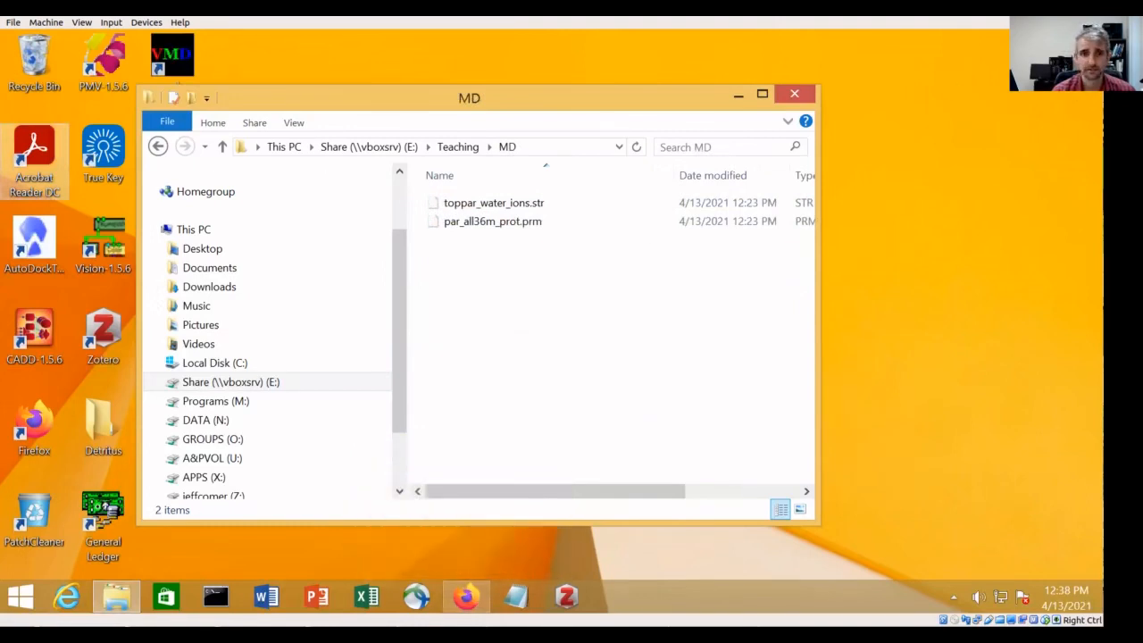
{"action": "left_click", "coordinate": [466, 597]}
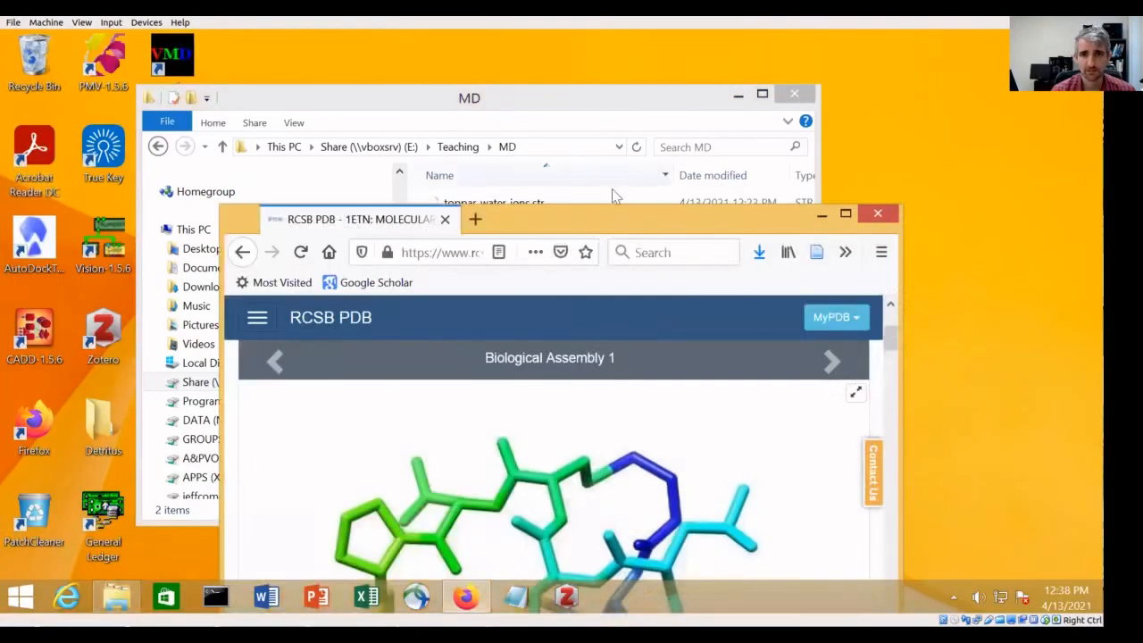
{"action": "left_click_drag", "start_coordinate": [611, 216], "coordinate": [603, 98]}
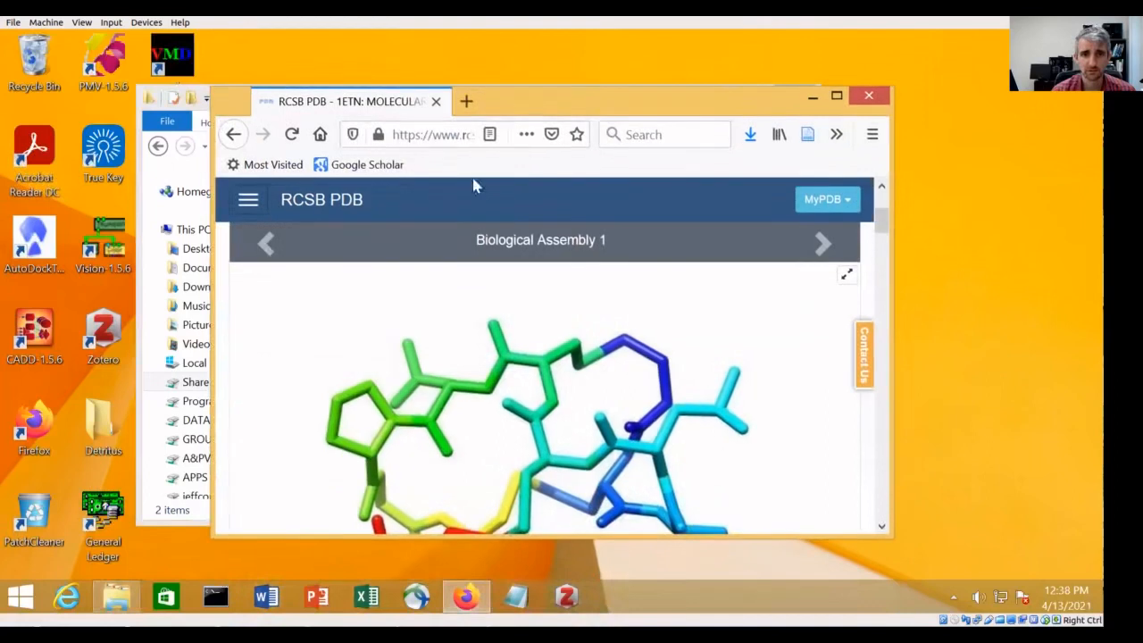
{"action": "left_click", "coordinate": [844, 95]}
{"action": "left_click", "coordinate": [268, 77]}
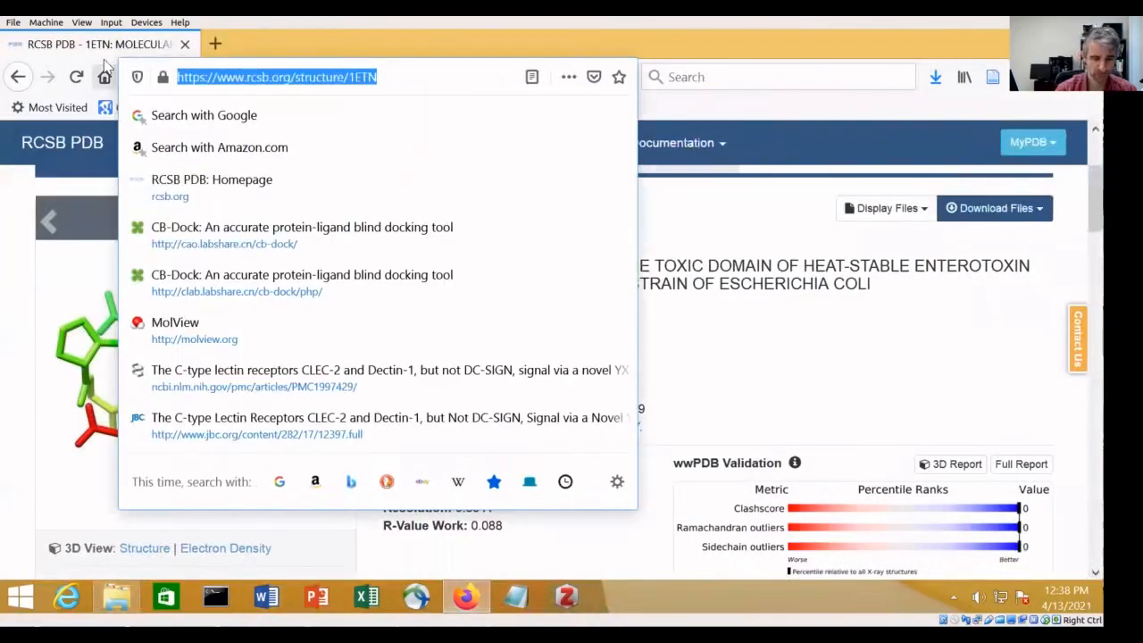
{"action": "type", "text": "rcsb.org/"}
{"action": "key", "text": "Return"}
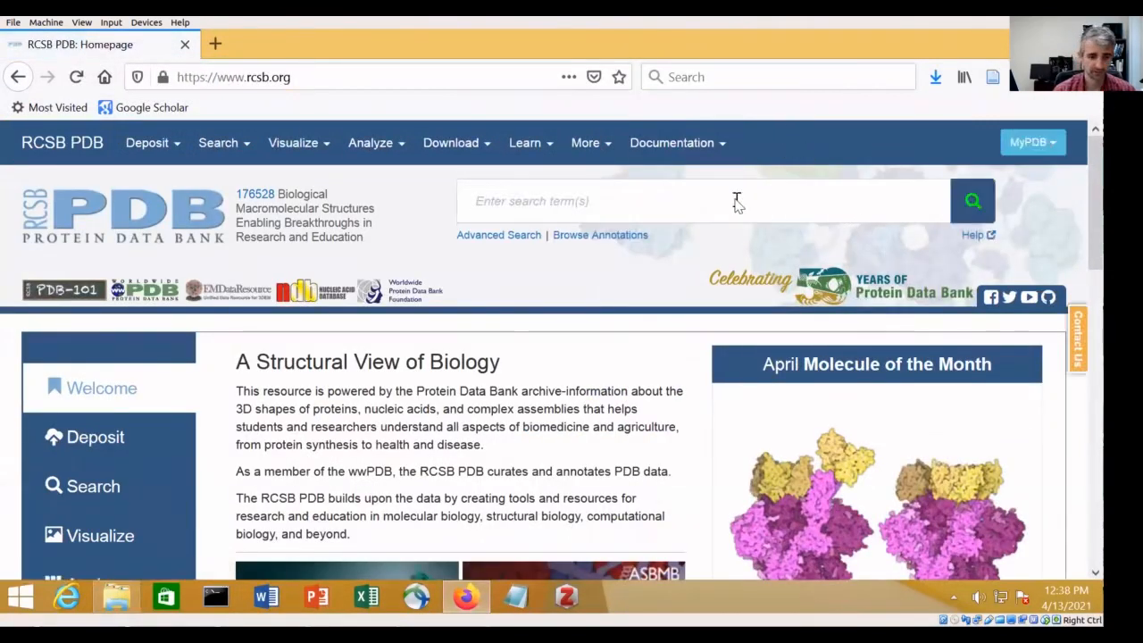
Search the Protein Data Bank for the ID 1e0m and open its structure page
{"action": "left_click", "coordinate": [736, 202]}
{"action": "type", "text": "1e"}
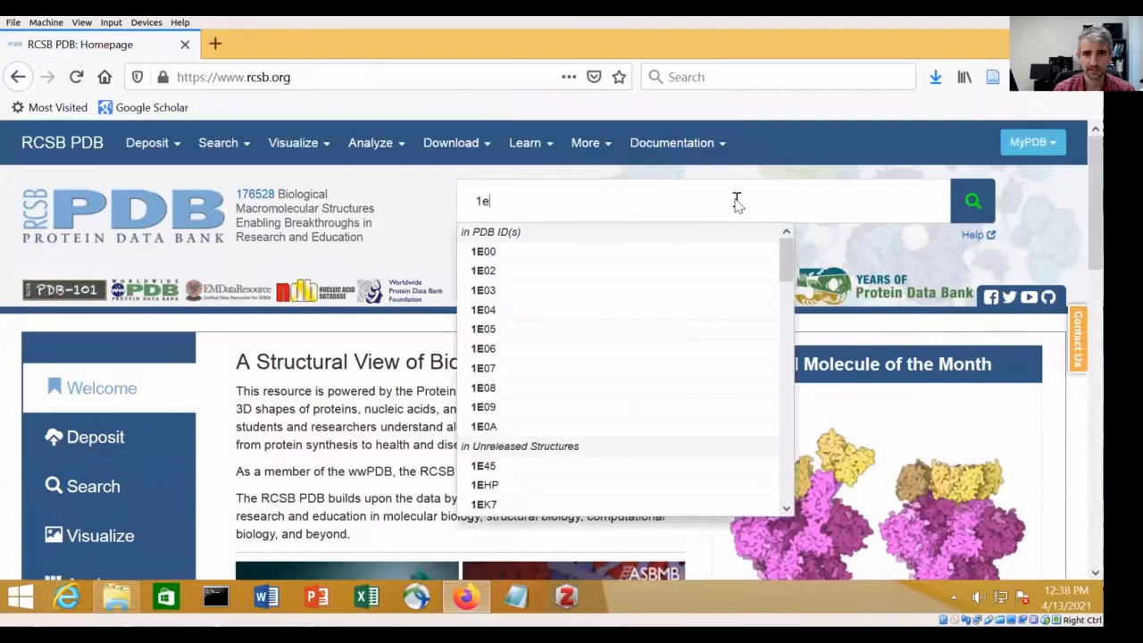
{"action": "type", "text": "0m"}
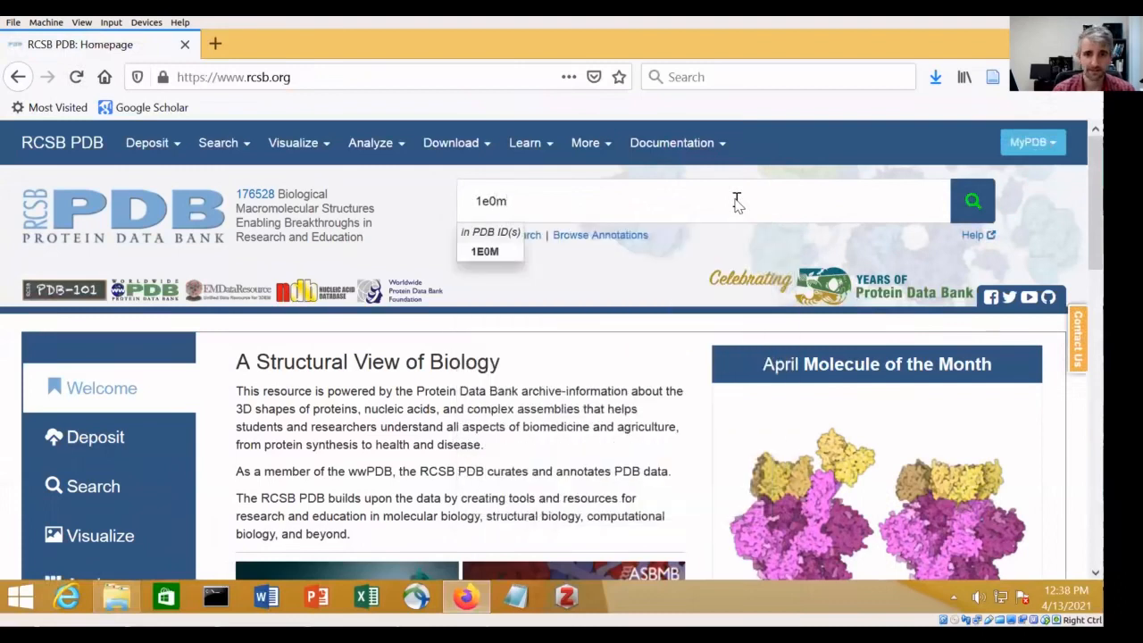
{"action": "key", "text": "Return"}
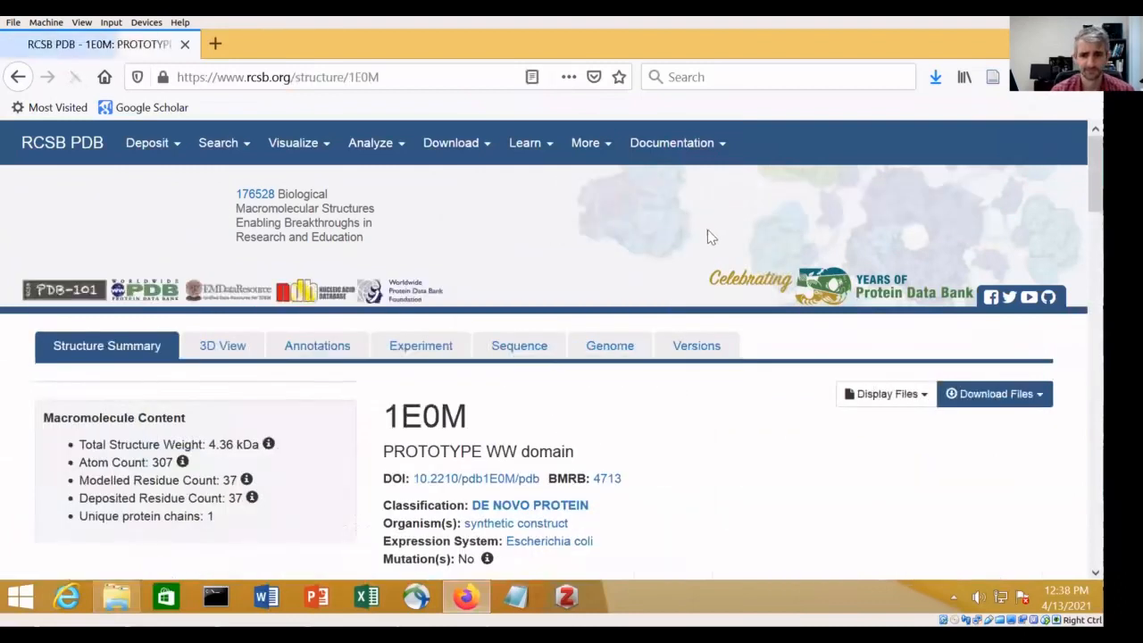
Look over the 1E0M structure summary and download the structure as the file 1e0m.pdb
{"action": "scroll", "coordinate": [708, 236], "scroll_direction": "down", "scroll_amount": 5}
{"action": "scroll", "coordinate": [687, 280], "scroll_direction": "up", "scroll_amount": 4}
{"action": "scroll", "coordinate": [691, 324], "scroll_direction": "down", "scroll_amount": 1}
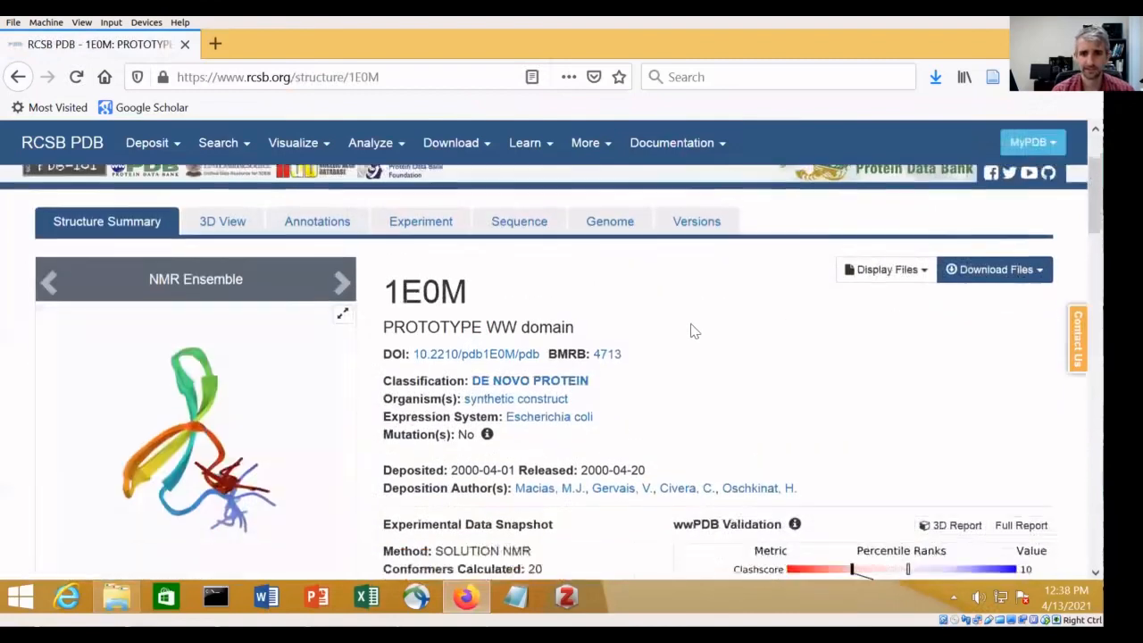
{"action": "scroll", "coordinate": [536, 313], "scroll_direction": "down", "scroll_amount": 3}
{"action": "scroll", "coordinate": [360, 298], "scroll_direction": "up", "scroll_amount": 4}
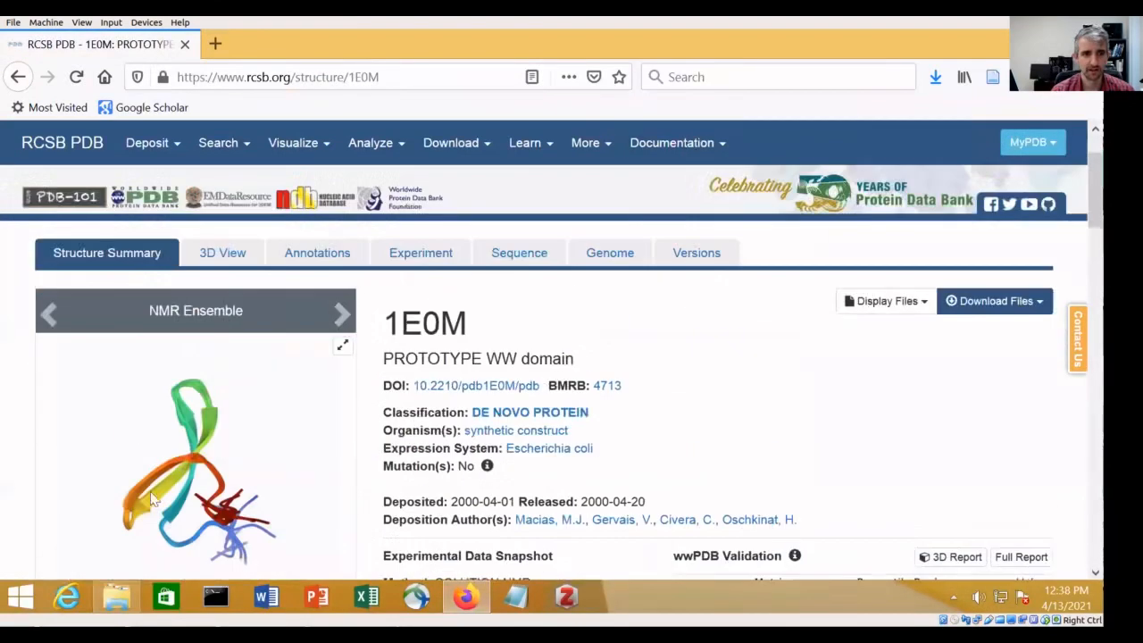
{"action": "scroll", "coordinate": [625, 396], "scroll_direction": "down", "scroll_amount": 1}
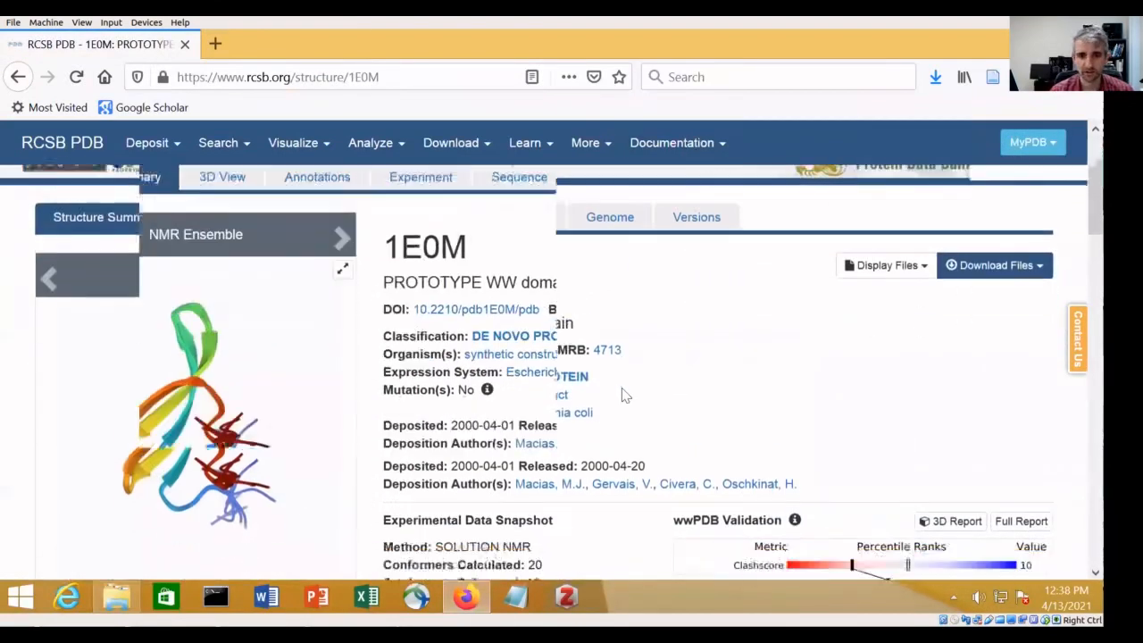
{"action": "scroll", "coordinate": [804, 355], "scroll_direction": "up", "scroll_amount": 1}
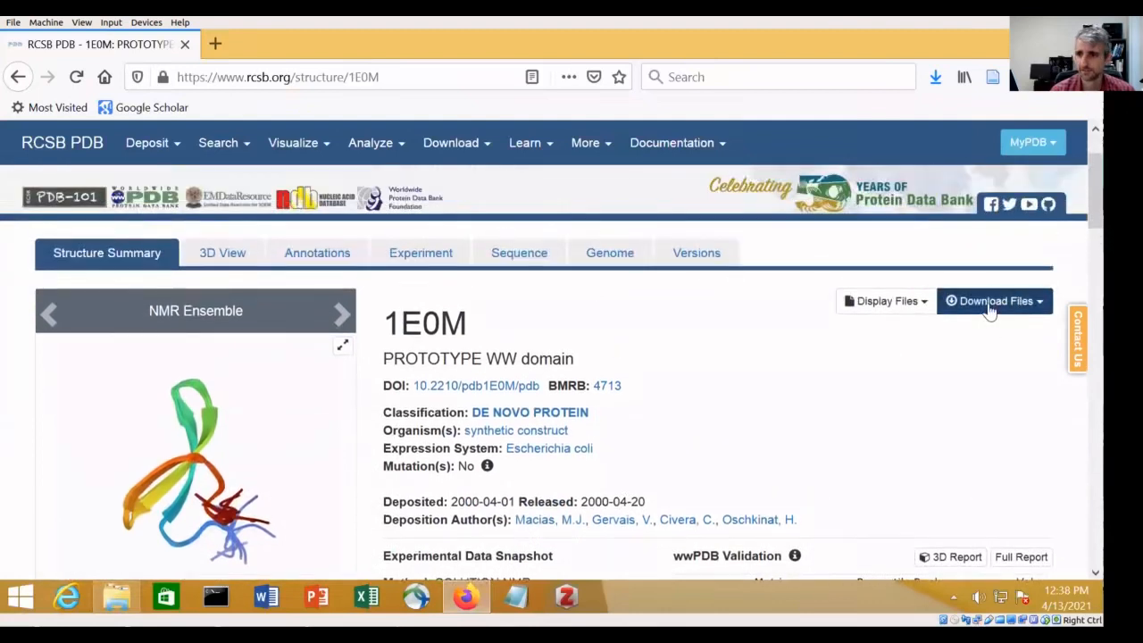
{"action": "left_click", "coordinate": [960, 301]}
{"action": "left_click", "coordinate": [884, 379]}
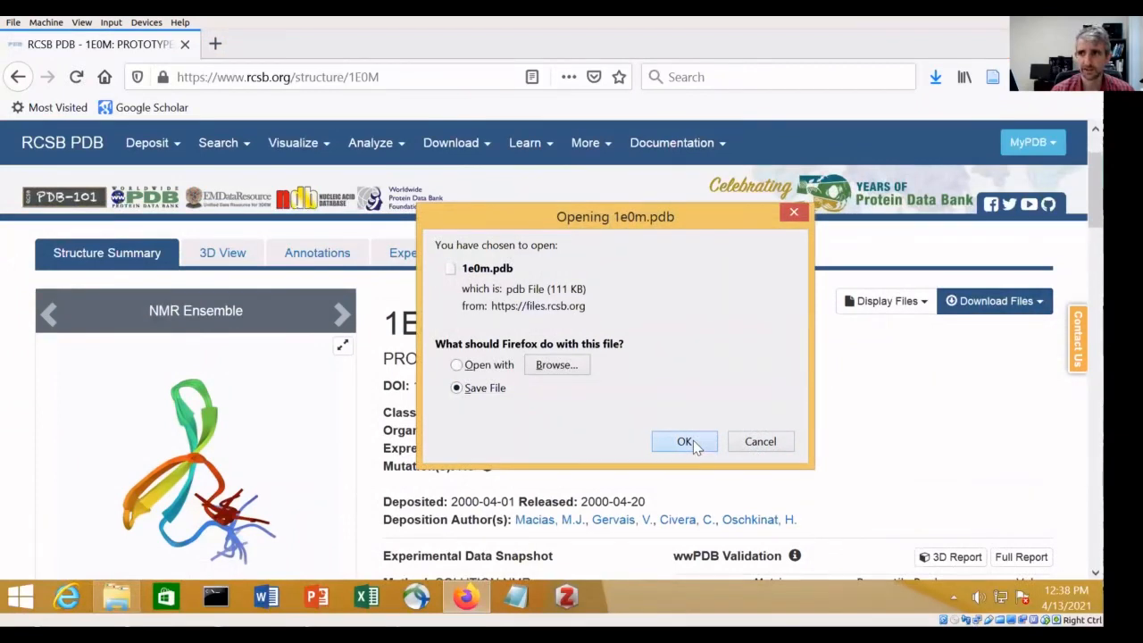
{"action": "left_click", "coordinate": [693, 440]}
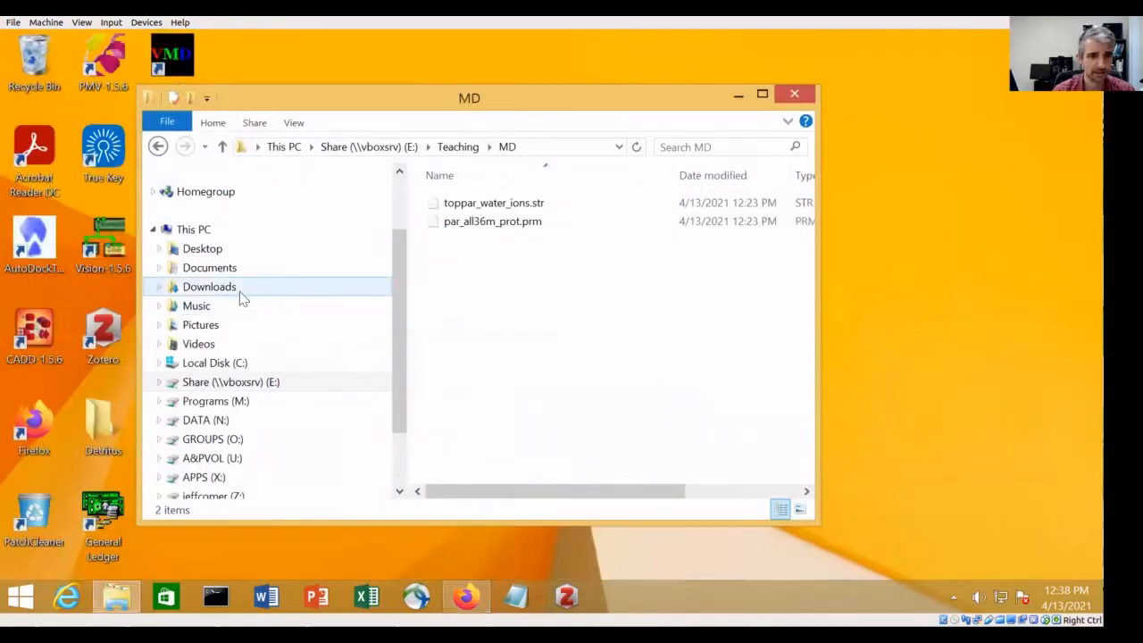
In File Explorer, move 1e0m.pdb from the Downloads folder into the MD folder
{"action": "left_click", "coordinate": [192, 287]}
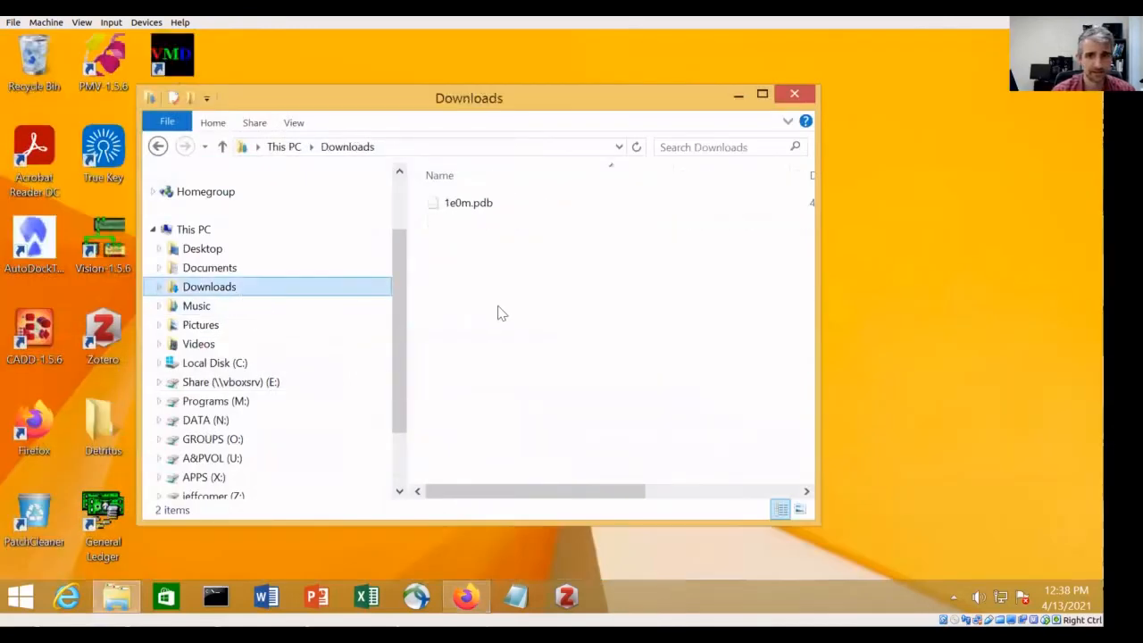
{"action": "left_click", "coordinate": [485, 206]}
{"action": "right_click", "coordinate": [491, 204]}
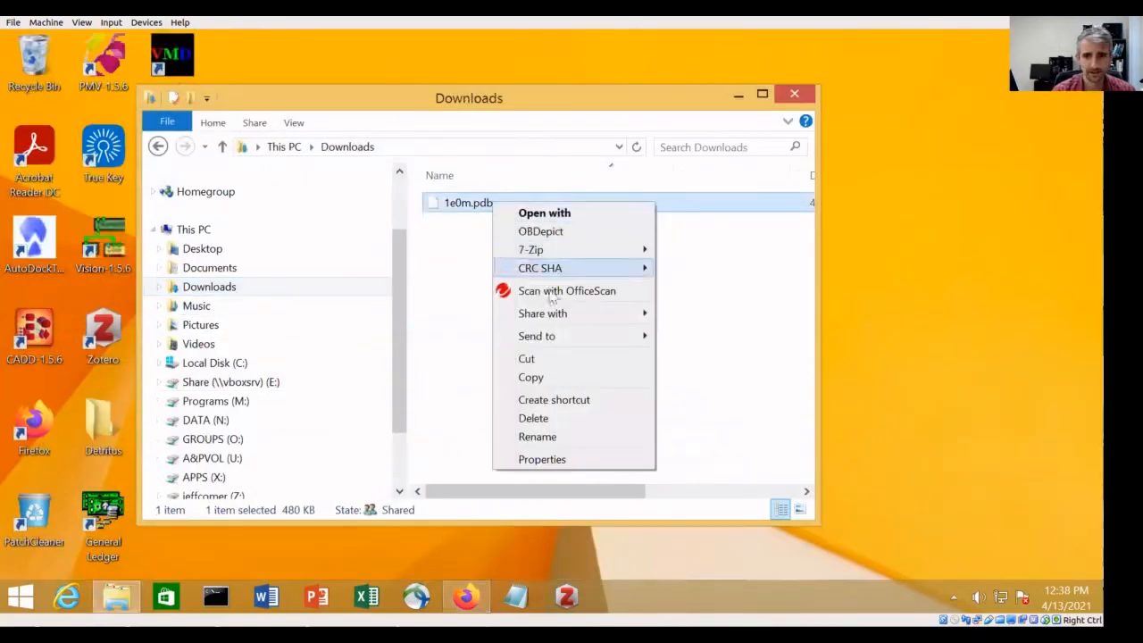
{"action": "left_click", "coordinate": [526, 358]}
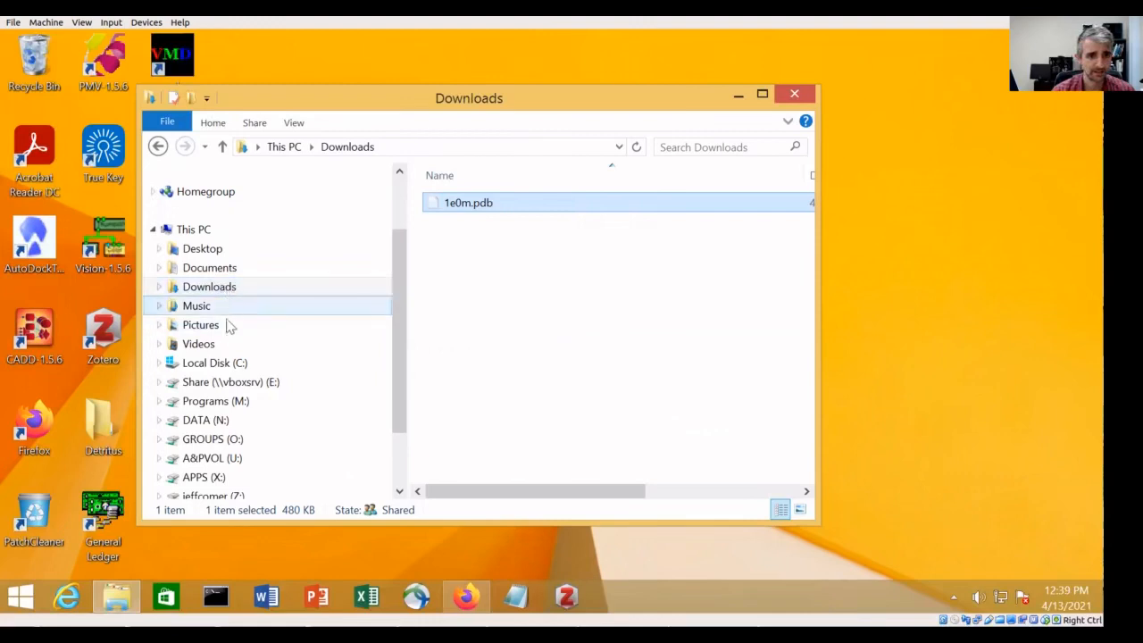
{"action": "left_click", "coordinate": [158, 147]}
{"action": "right_click", "coordinate": [529, 300]}
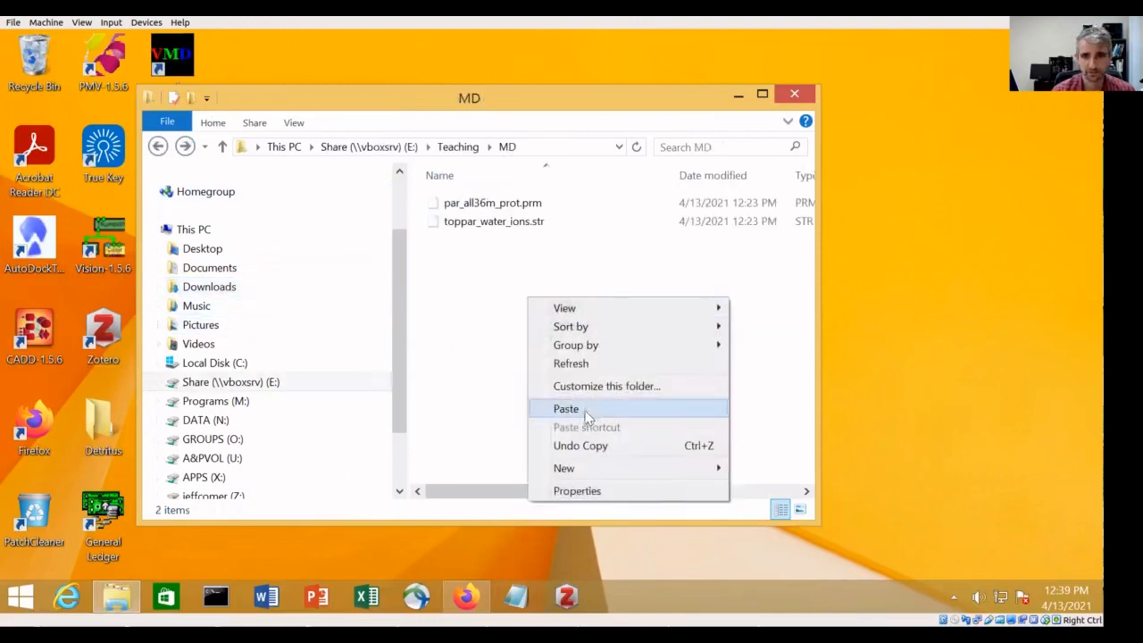
{"action": "left_click", "coordinate": [585, 409]}
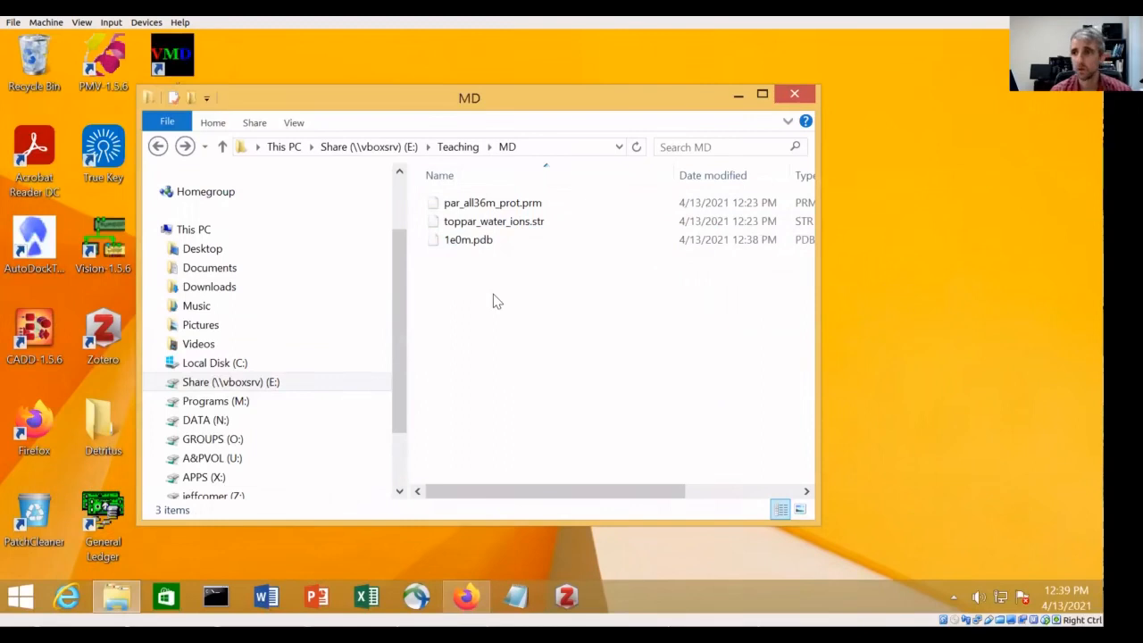
Launch VMD, open its Tk Console, and move the main and console windows clear of the OpenGL display's edge
{"action": "double_click", "coordinate": [185, 57]}
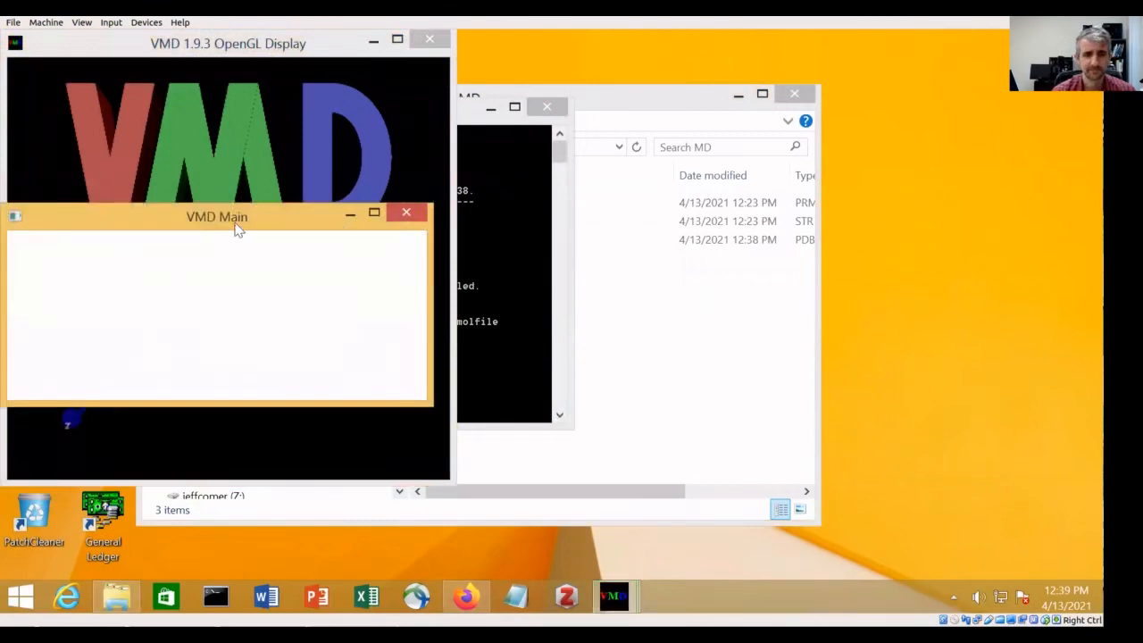
{"action": "left_click_drag", "start_coordinate": [241, 225], "coordinate": [444, 105]}
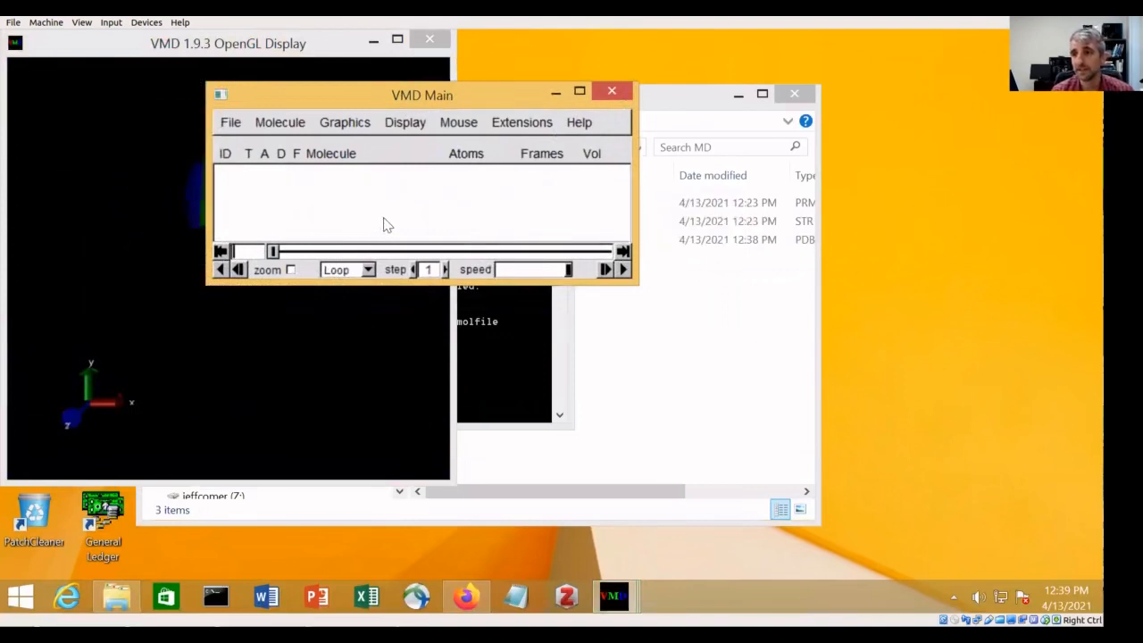
{"action": "left_click", "coordinate": [524, 123]}
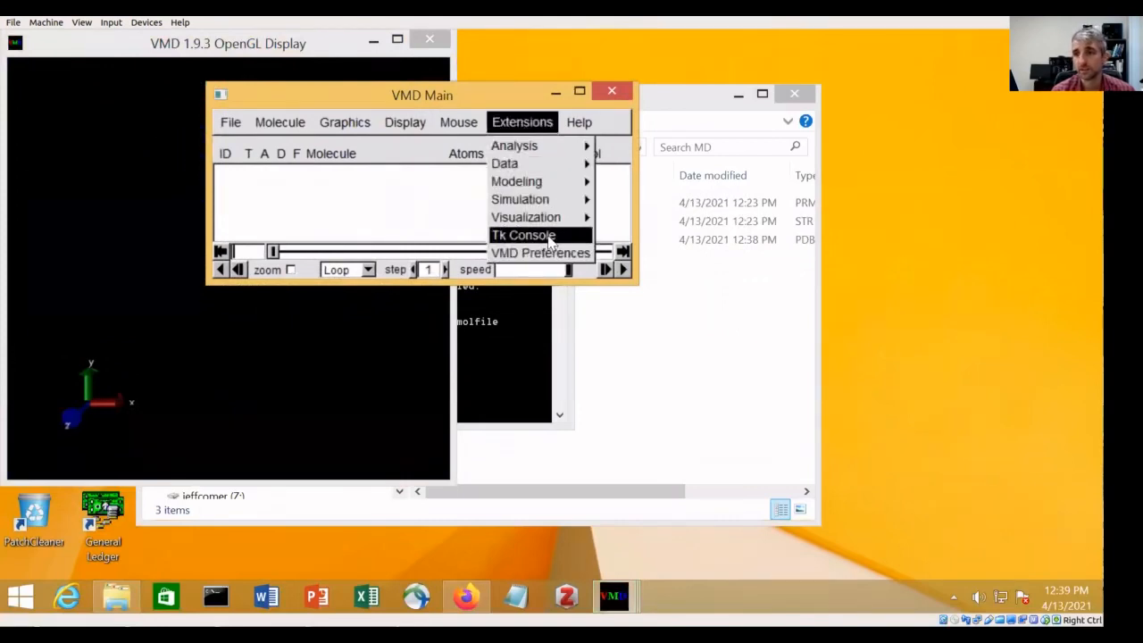
{"action": "left_click", "coordinate": [549, 237]}
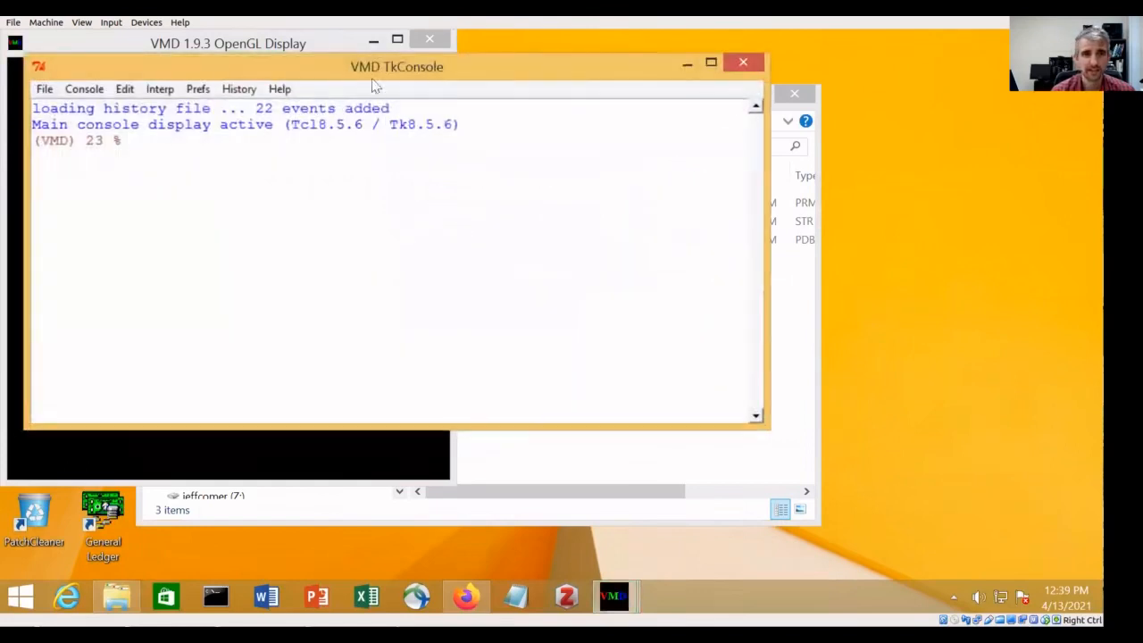
{"action": "left_click_drag", "start_coordinate": [373, 84], "coordinate": [499, 178]}
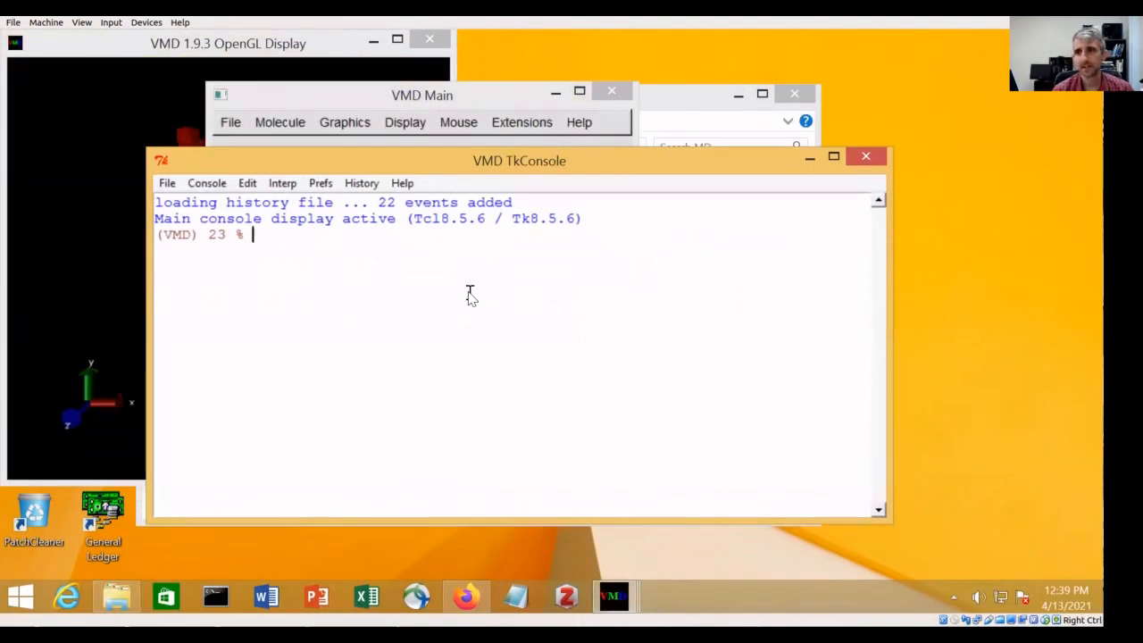
In the Tk Console, print the working directory with pwd and change to the folder e:/Teaching/MD/
{"action": "type", "text": "pwd"}
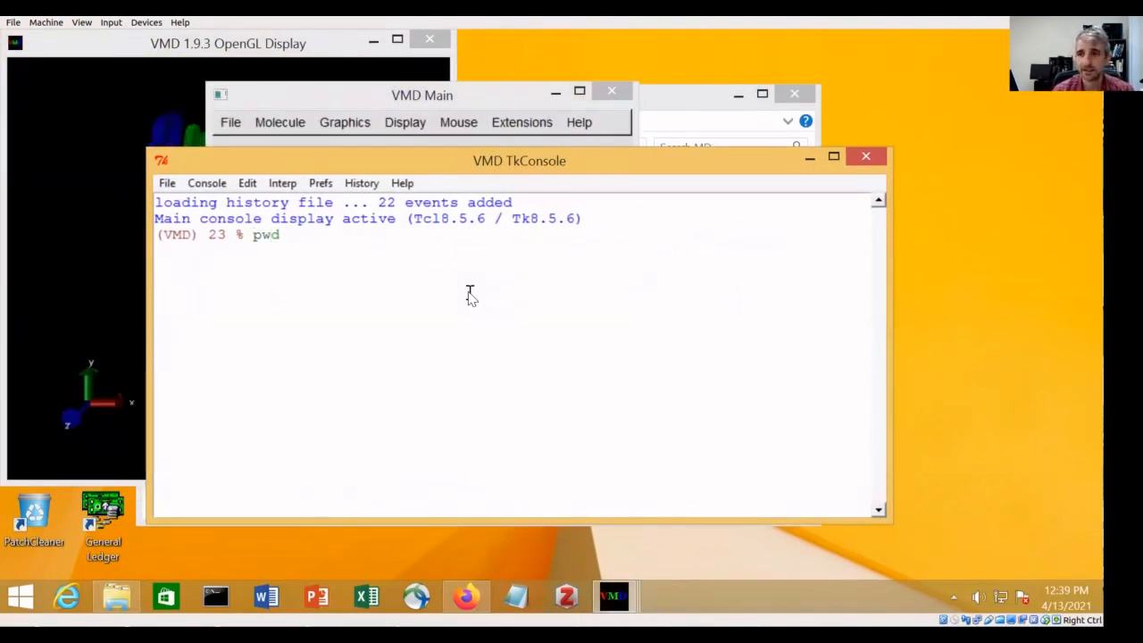
{"action": "key", "text": "Return"}
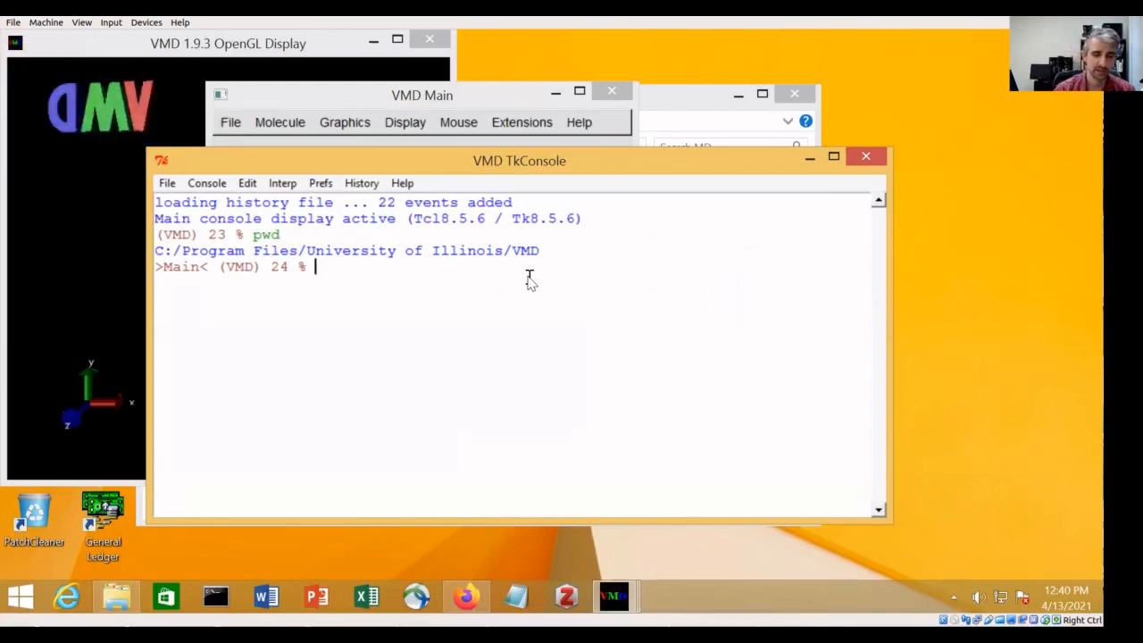
{"action": "type", "text": "cd "}
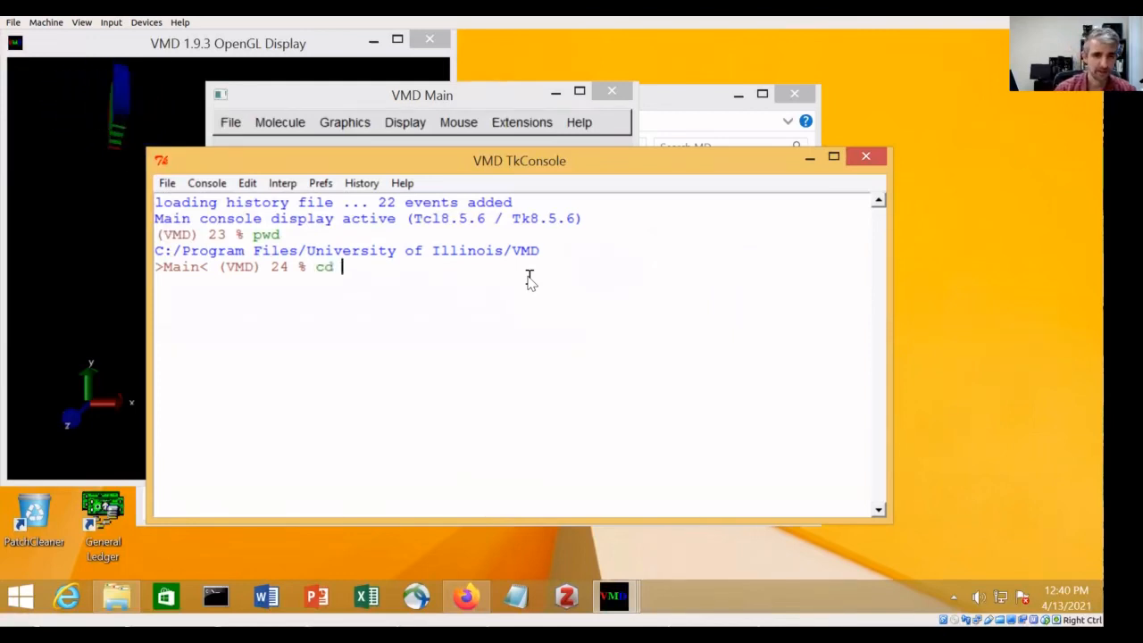
{"action": "type", "text": "e:/"}
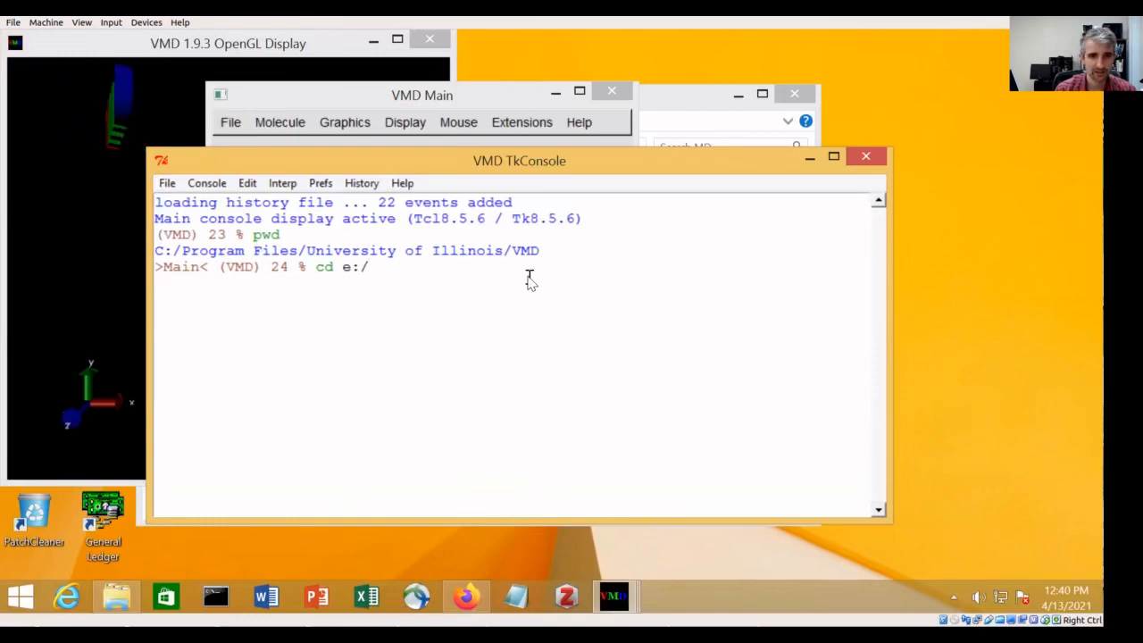
{"action": "type", "text": "Teaching/M"}
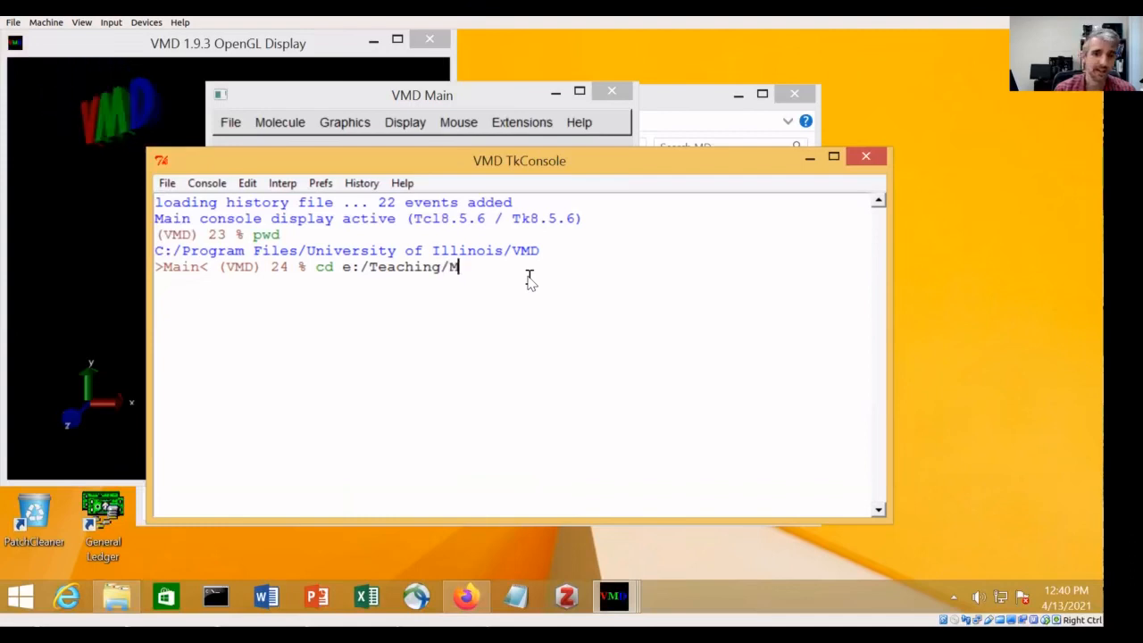
{"action": "key", "text": "Tab"}
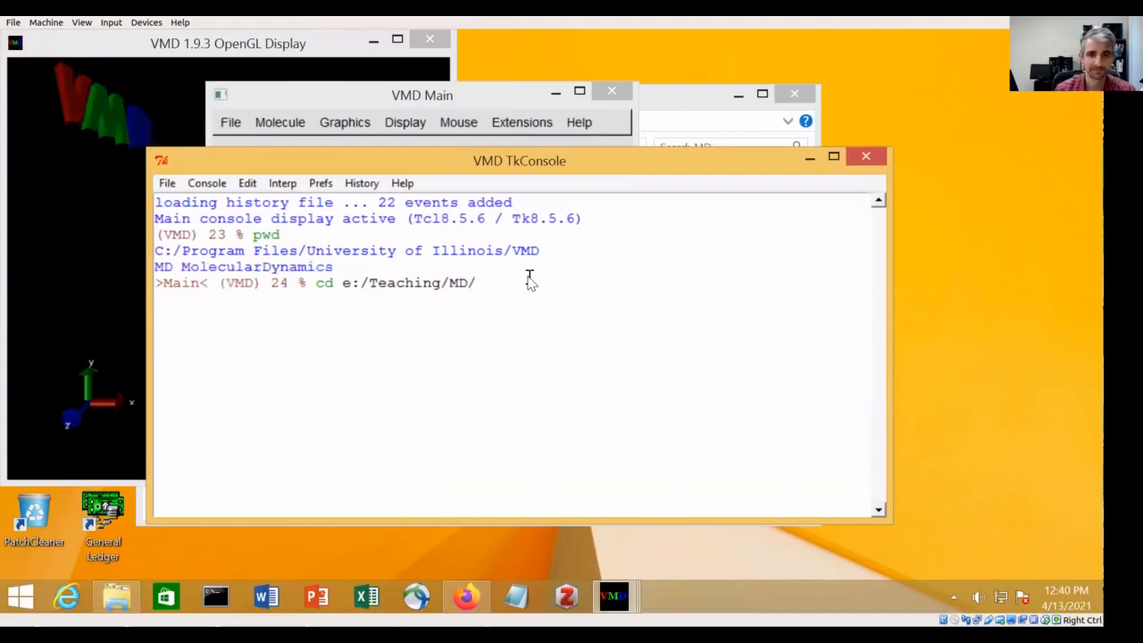
{"action": "key", "text": "Return"}
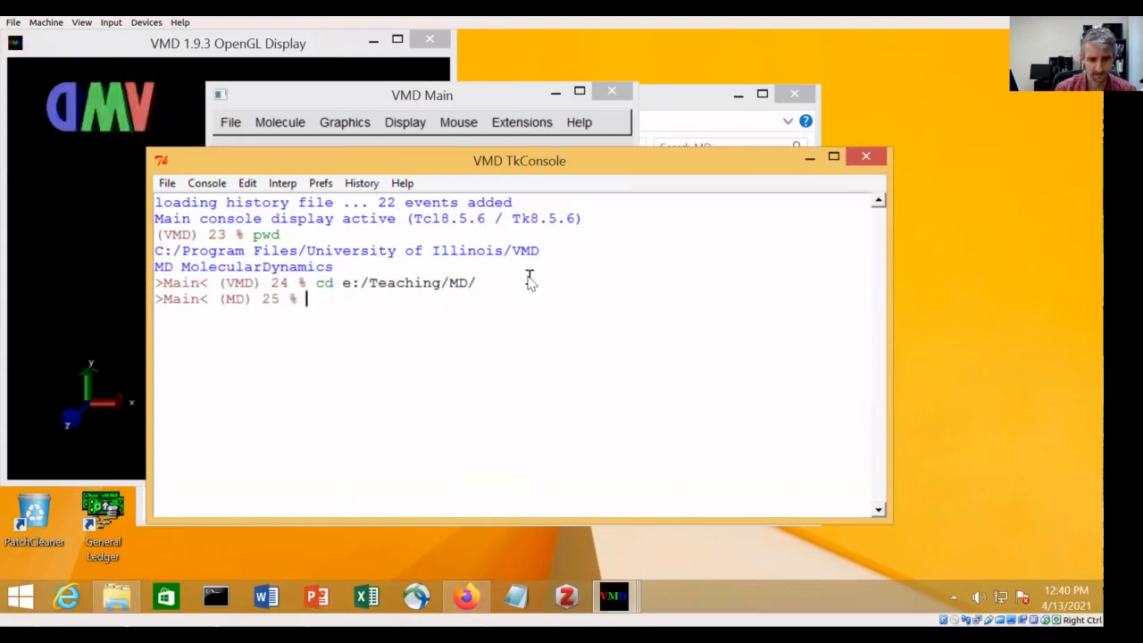
Verify the console's current folder with pwd and list its files with ls
{"action": "type", "text": "pwd"}
{"action": "key", "text": "Return"}
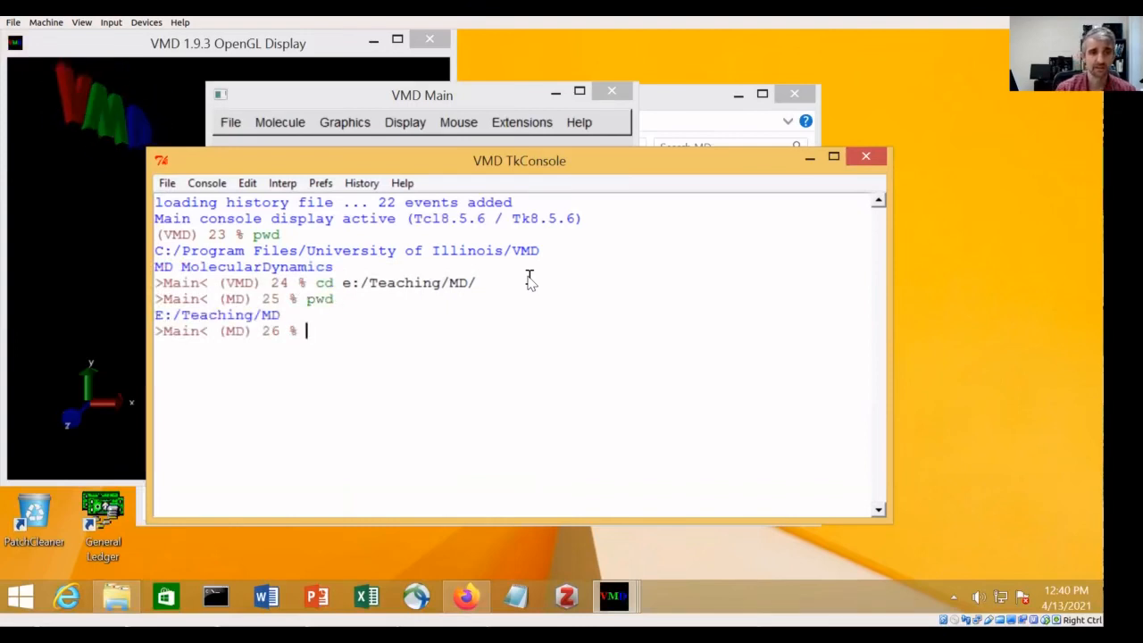
{"action": "type", "text": "l"}
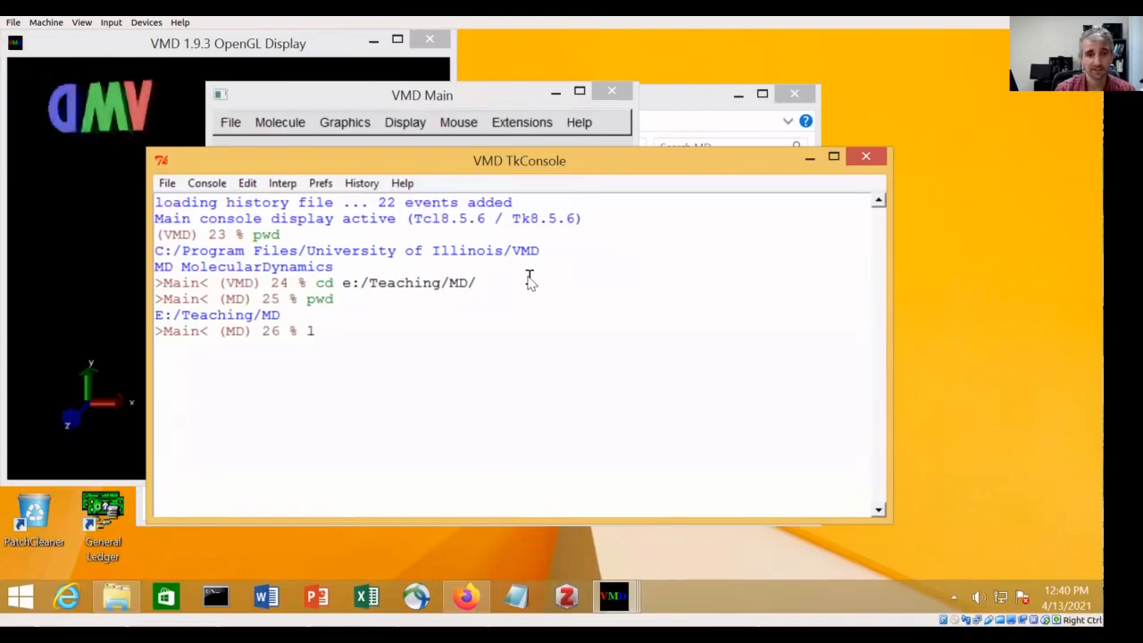
{"action": "type", "text": "s"}
{"action": "key", "text": "Return"}
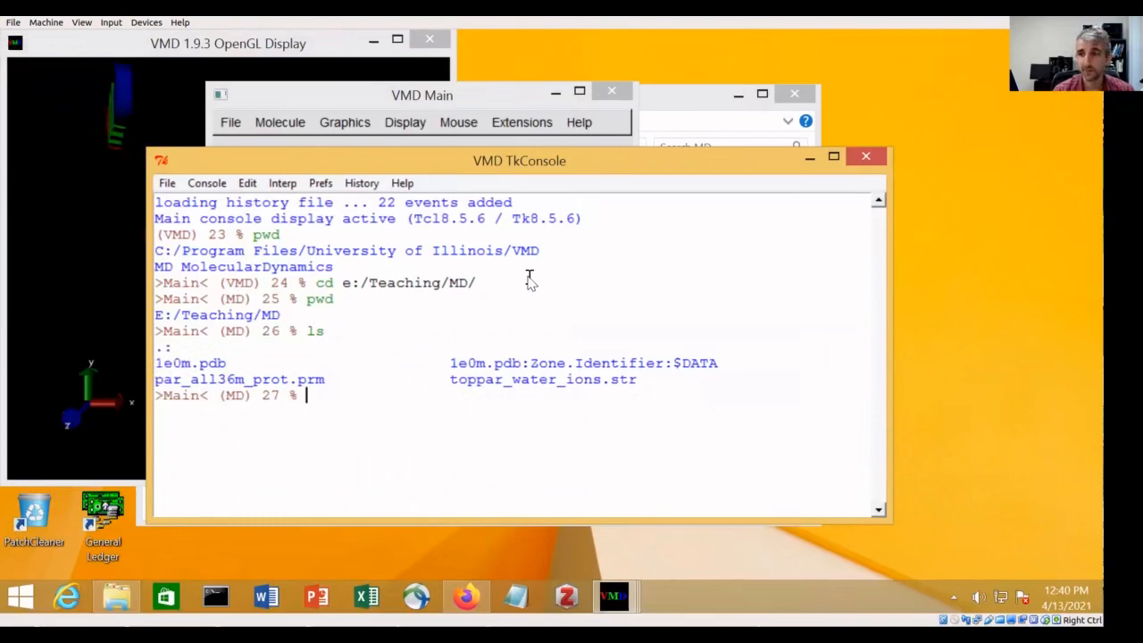
Load 1e0m.pdb from the MD folder as a new molecule
{"action": "left_click", "coordinate": [230, 125]}
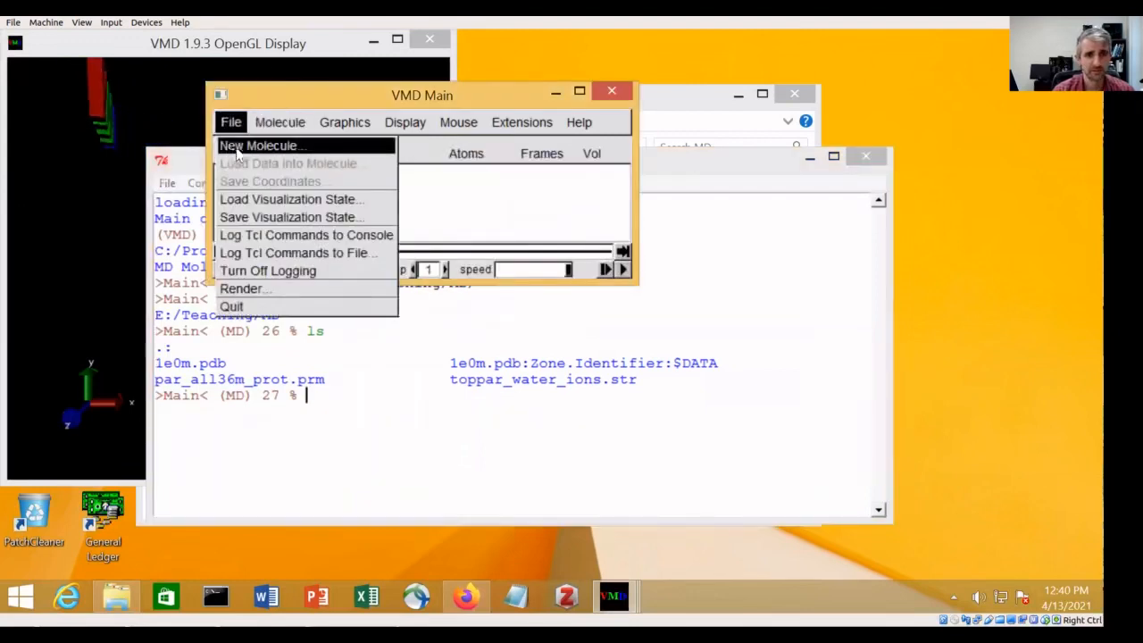
{"action": "left_click", "coordinate": [234, 153]}
{"action": "left_click", "coordinate": [473, 365]}
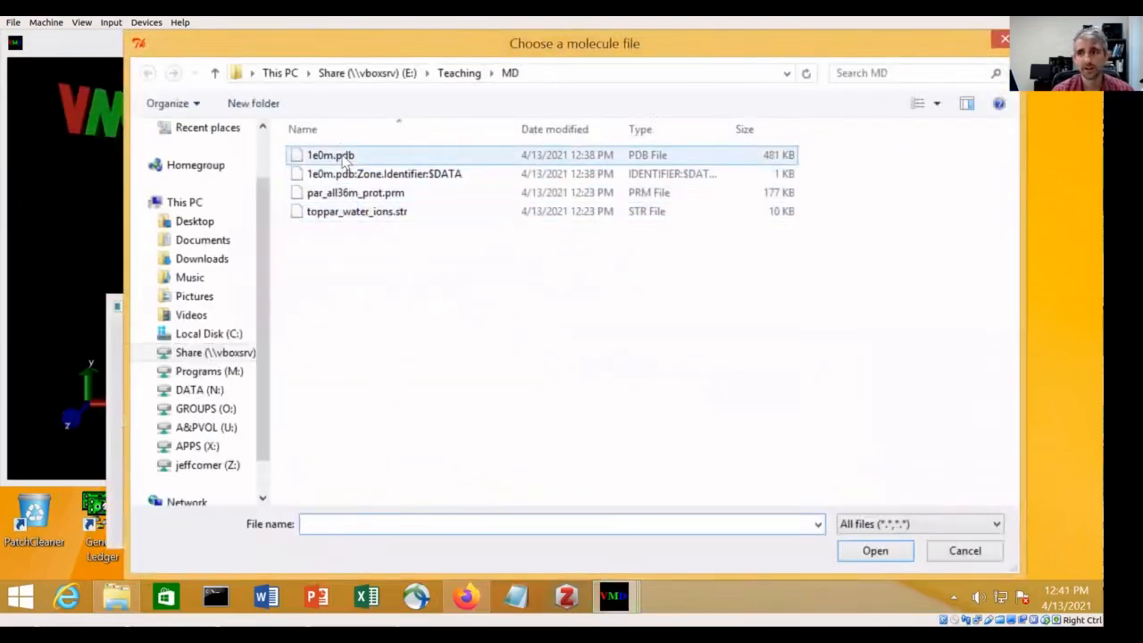
{"action": "left_click", "coordinate": [345, 159]}
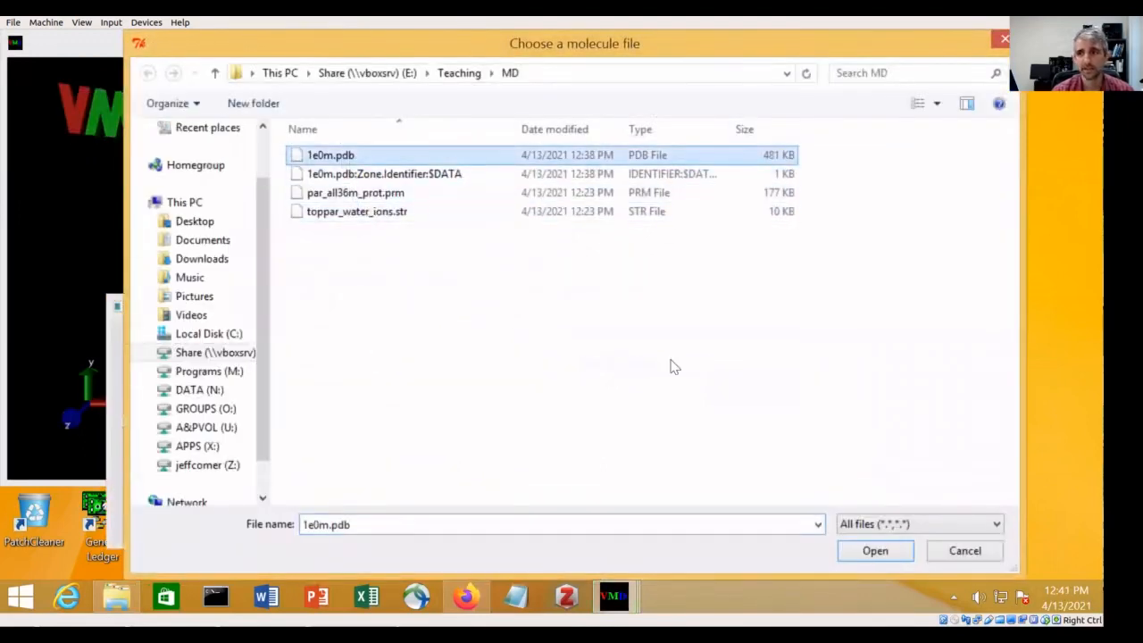
{"action": "left_click", "coordinate": [879, 552]}
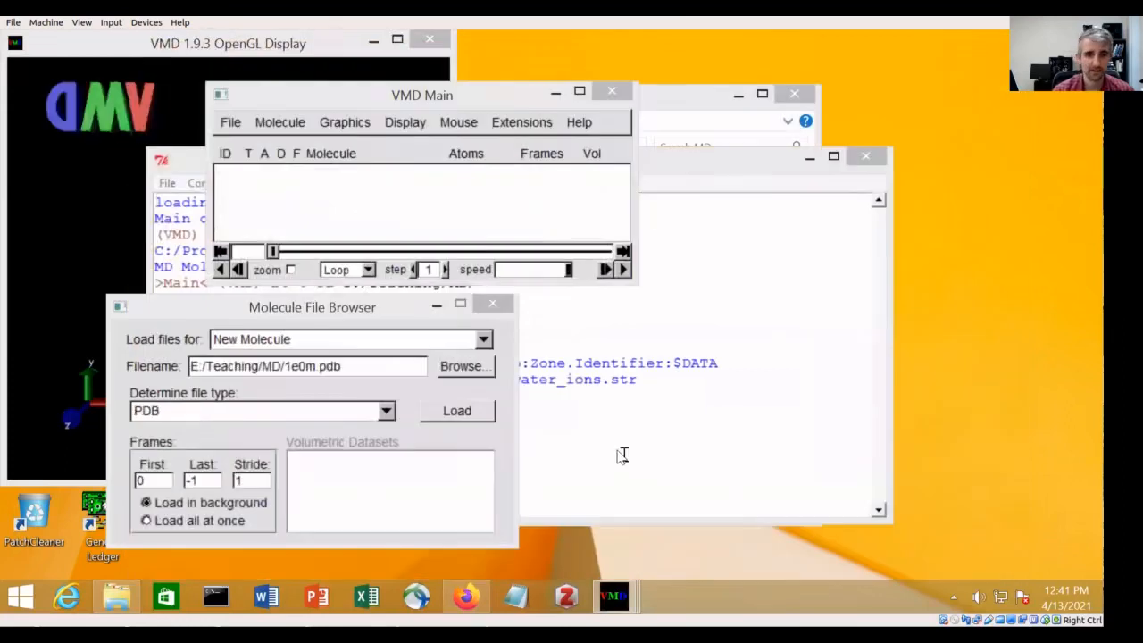
{"action": "left_click", "coordinate": [455, 409]}
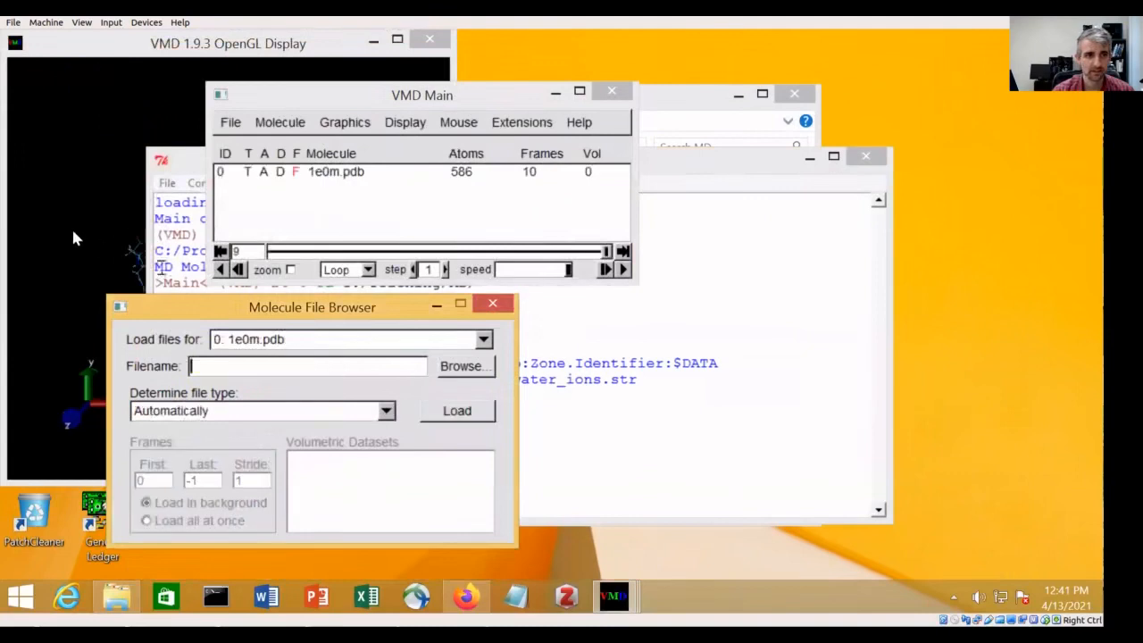
Move the main window clear of the OpenGL display and set the molecule's drawing method to Licorice
{"action": "left_click", "coordinate": [72, 230]}
{"action": "scroll", "coordinate": [213, 295], "scroll_direction": "up", "scroll_amount": 2}
{"action": "left_click_drag", "start_coordinate": [212, 302], "coordinate": [240, 280]}
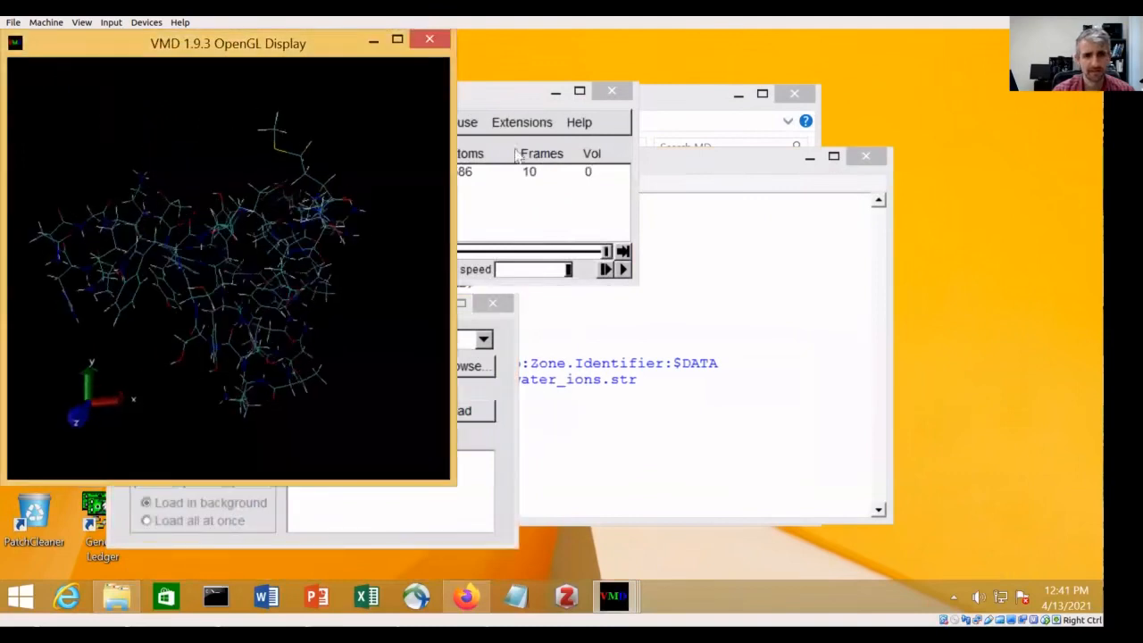
{"action": "left_click_drag", "start_coordinate": [476, 105], "coordinate": [759, 118]}
{"action": "left_click", "coordinate": [628, 134]}
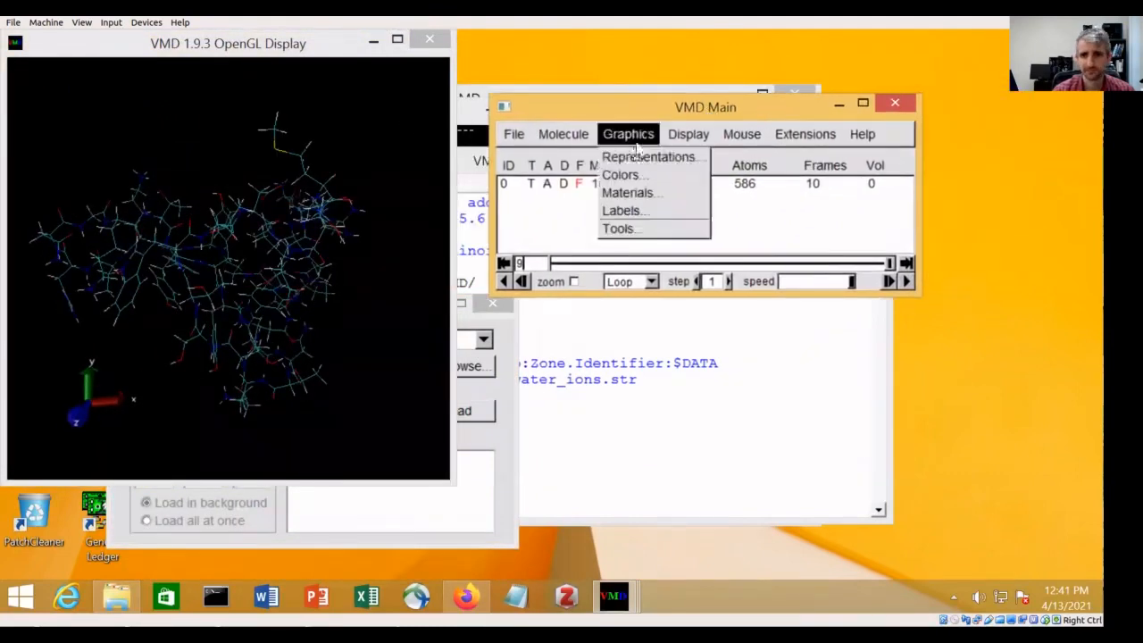
{"action": "left_click", "coordinate": [648, 156]}
{"action": "left_click", "coordinate": [413, 356]}
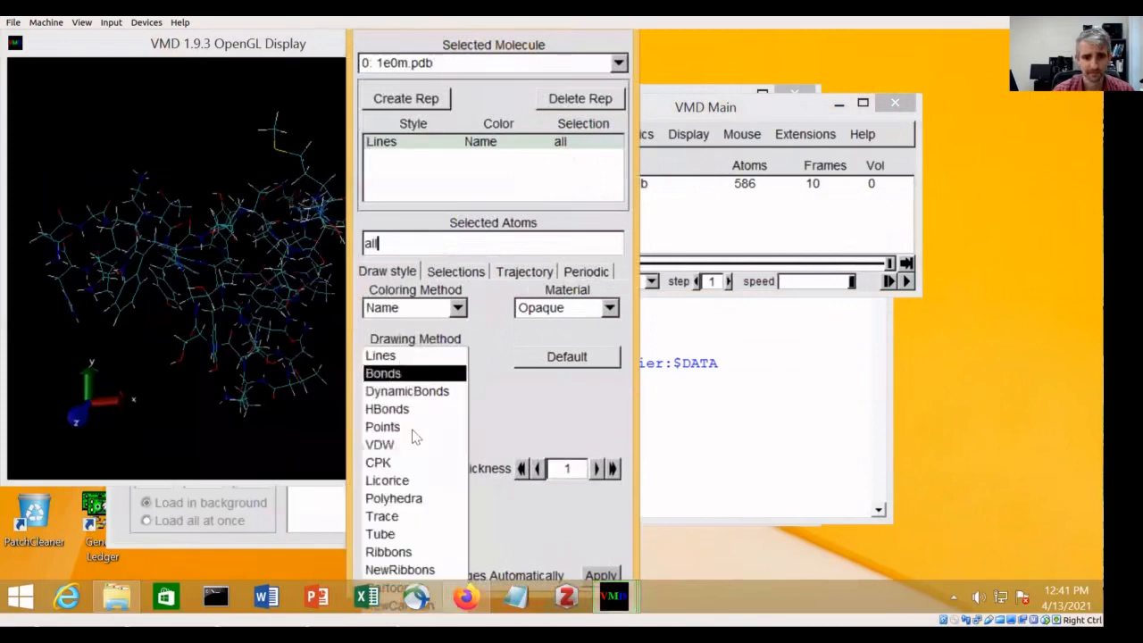
{"action": "left_click", "coordinate": [410, 477]}
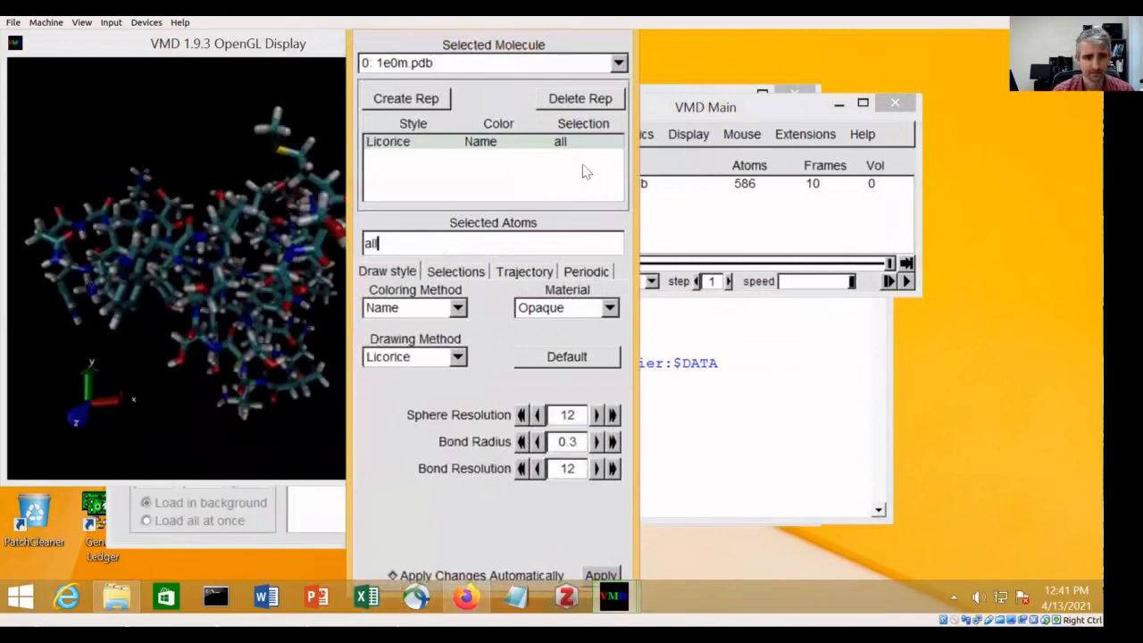
{"action": "left_click", "coordinate": [639, 41]}
{"action": "left_click_drag", "start_coordinate": [636, 48], "coordinate": [638, 48]}
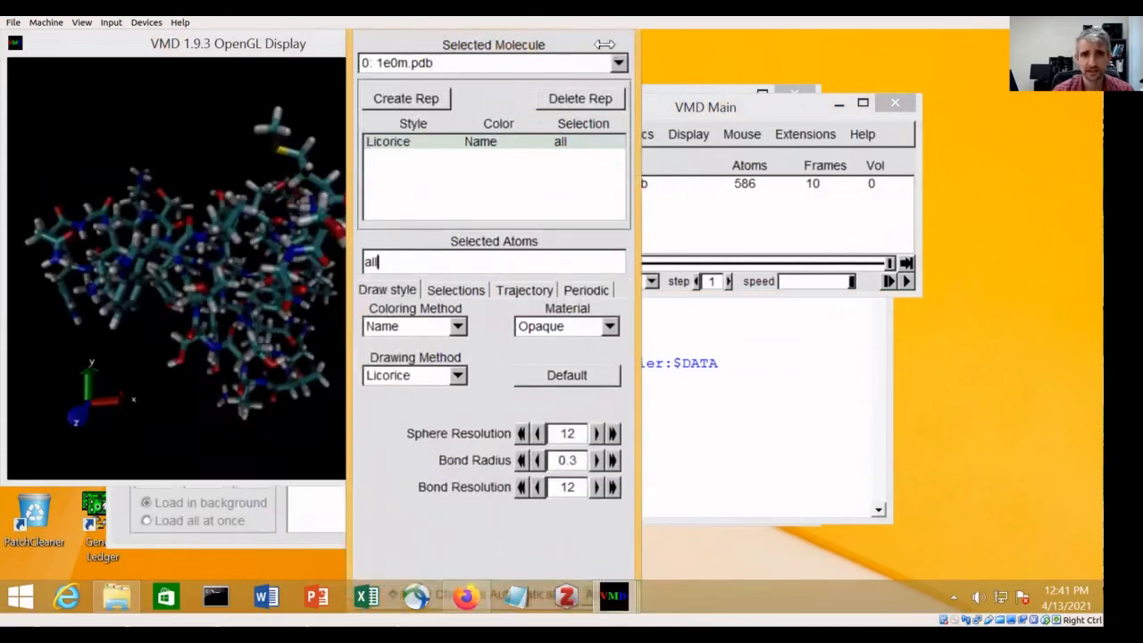
{"action": "left_click", "coordinate": [625, 41]}
{"action": "left_click_drag", "start_coordinate": [375, 259], "coordinate": [347, 146]}
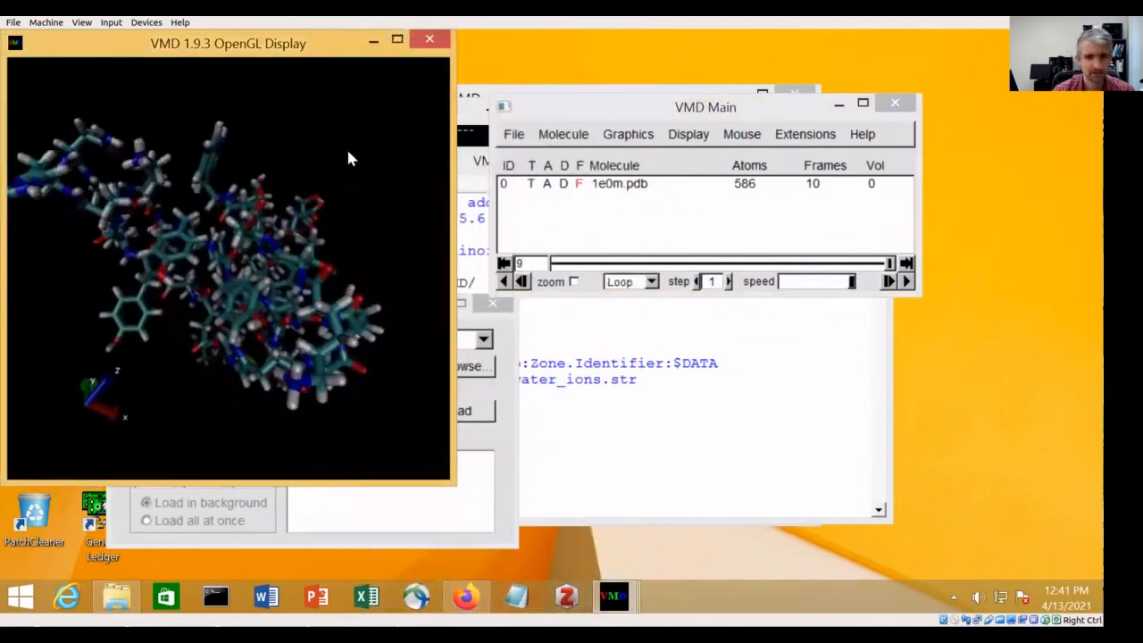
Change the 1e0m.pdb representation's drawing method to NewCartoon and rotate the protein to inspect its fold
{"action": "left_click", "coordinate": [630, 134]}
{"action": "left_click", "coordinate": [648, 153]}
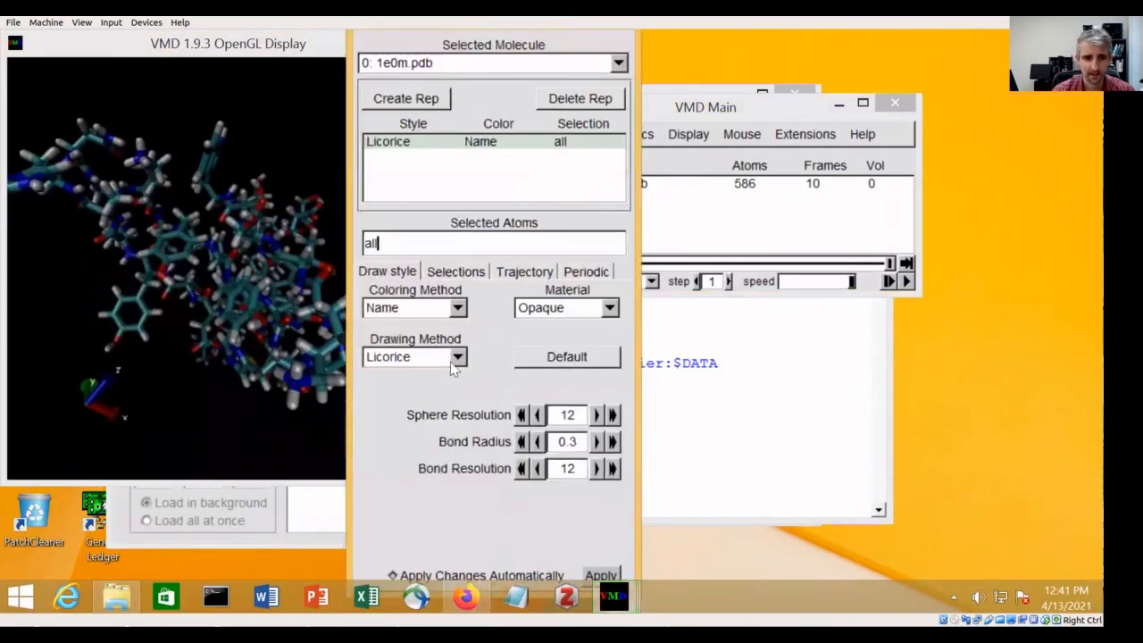
{"action": "left_click", "coordinate": [459, 359]}
{"action": "left_click", "coordinate": [433, 481]}
{"action": "mouse_move", "coordinate": [239, 375]}
{"action": "left_mouse_down"}
{"action": "mouse_move", "coordinate": [228, 368]}
{"action": "mouse_move", "coordinate": [286, 305]}
{"action": "mouse_move", "coordinate": [248, 255]}
{"action": "mouse_move", "coordinate": [241, 390]}
{"action": "mouse_move", "coordinate": [411, 367]}
{"action": "mouse_move", "coordinate": [264, 362]}
{"action": "mouse_move", "coordinate": [169, 301]}
{"action": "left_mouse_up"}
{"action": "left_click", "coordinate": [536, 235]}
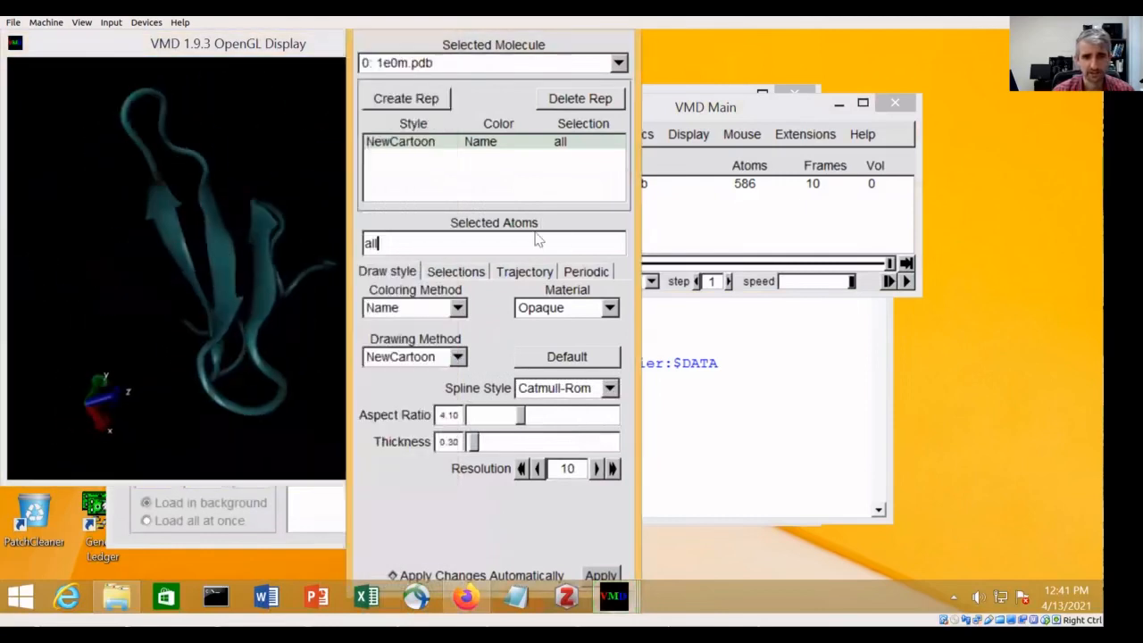
Set the representation's drawing method back to Licorice and close the Graphical Representations window
{"action": "left_click", "coordinate": [459, 357]}
{"action": "left_click", "coordinate": [406, 227]}
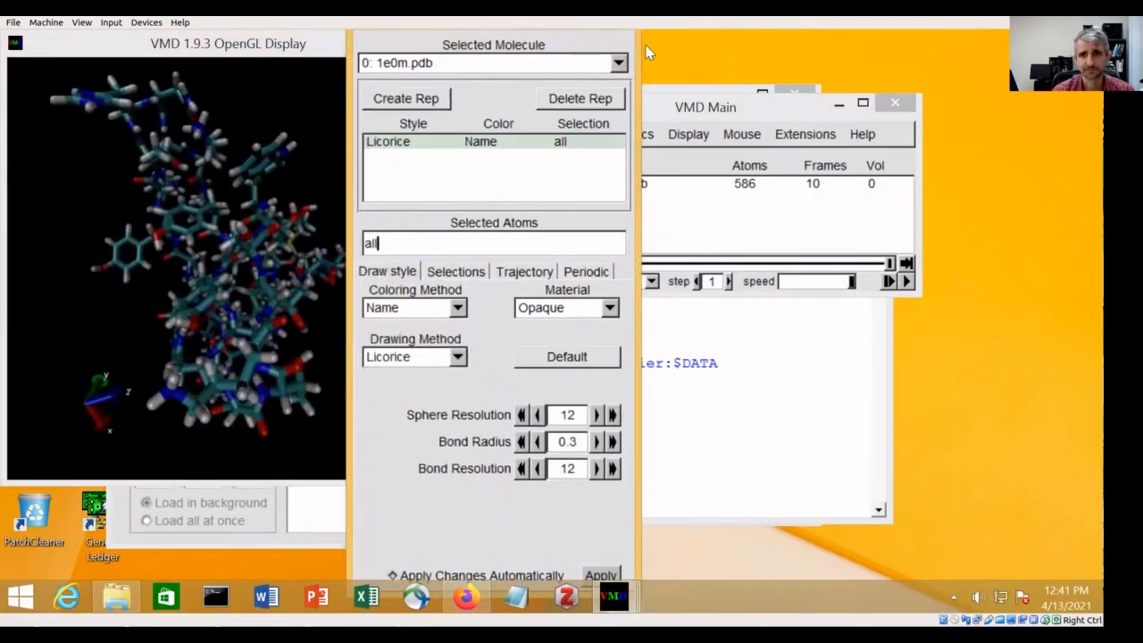
{"action": "left_click_drag", "start_coordinate": [636, 48], "coordinate": [585, 51]}
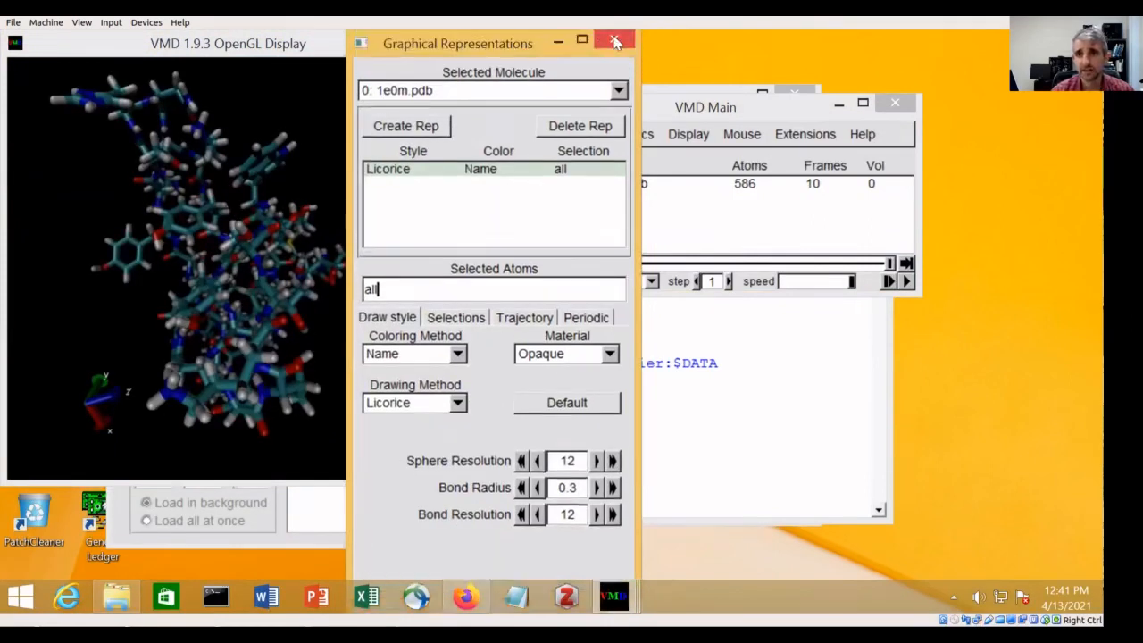
{"action": "left_click", "coordinate": [614, 42]}
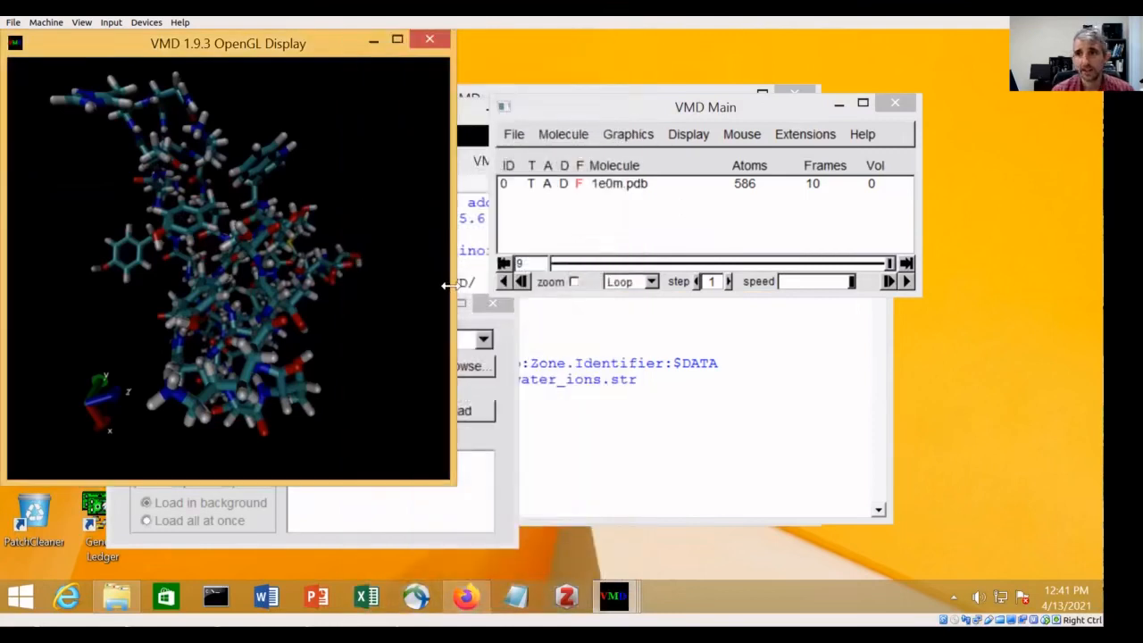
{"action": "left_click_drag", "start_coordinate": [348, 295], "coordinate": [375, 265]}
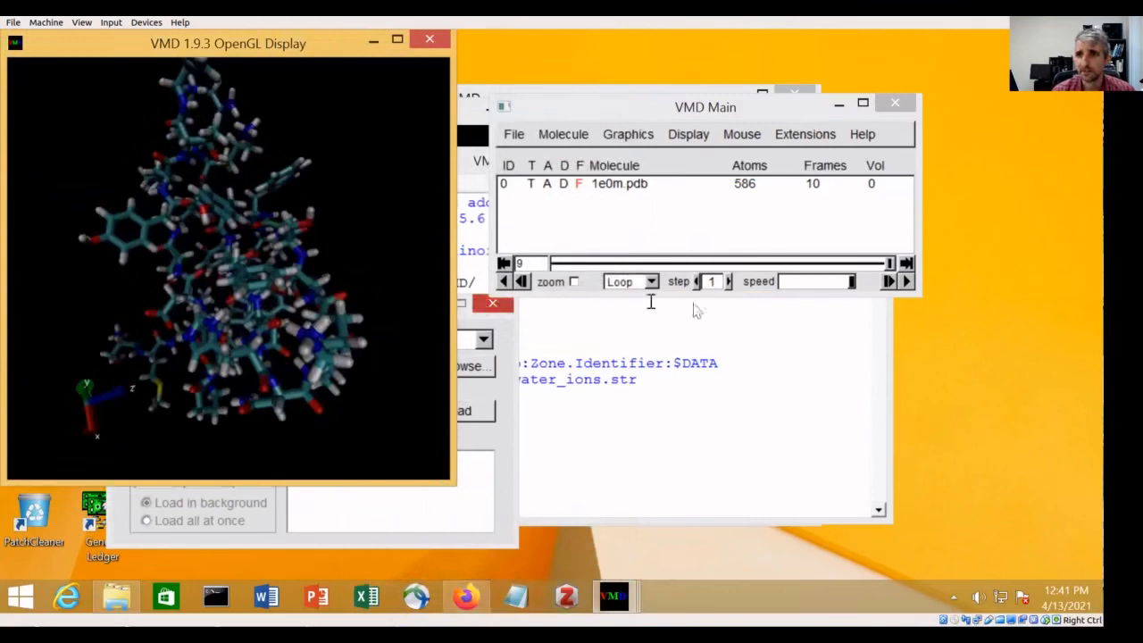
Bring the Tk Console back to the front and place it below the main window's molecule list
{"action": "left_click", "coordinate": [798, 145]}
{"action": "left_click", "coordinate": [799, 138]}
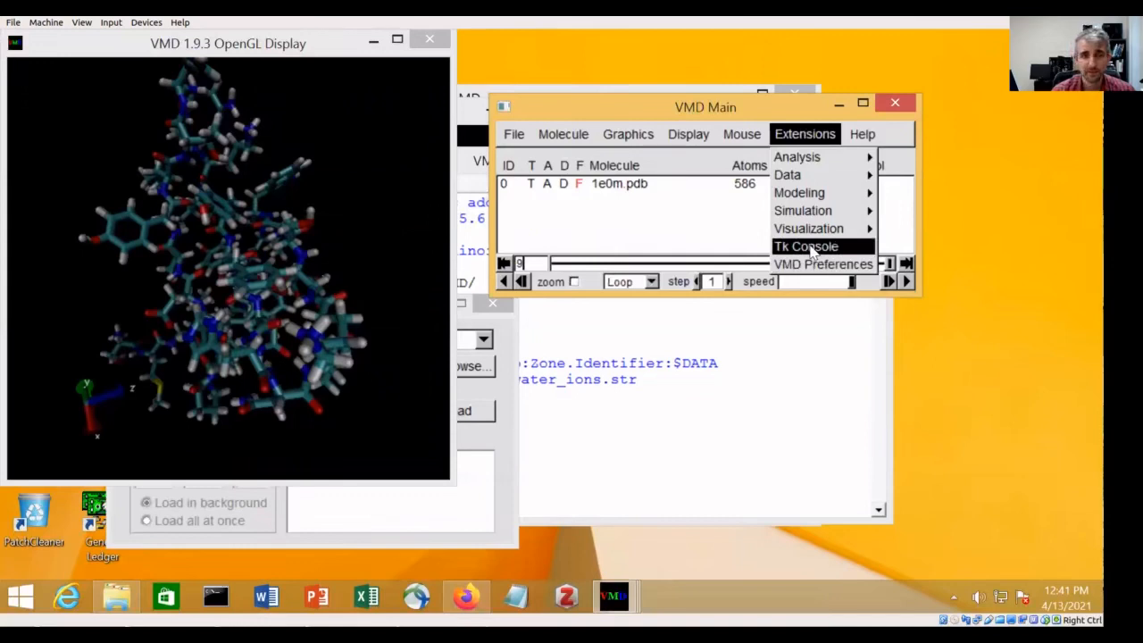
{"action": "left_click", "coordinate": [811, 253]}
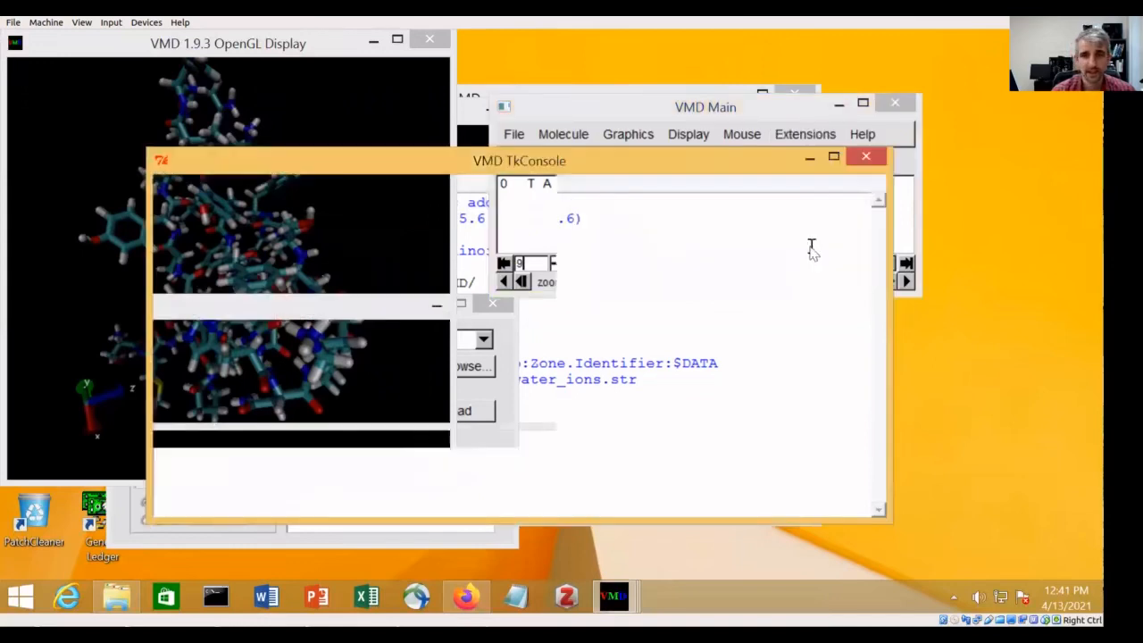
{"action": "left_click_drag", "start_coordinate": [469, 172], "coordinate": [632, 221]}
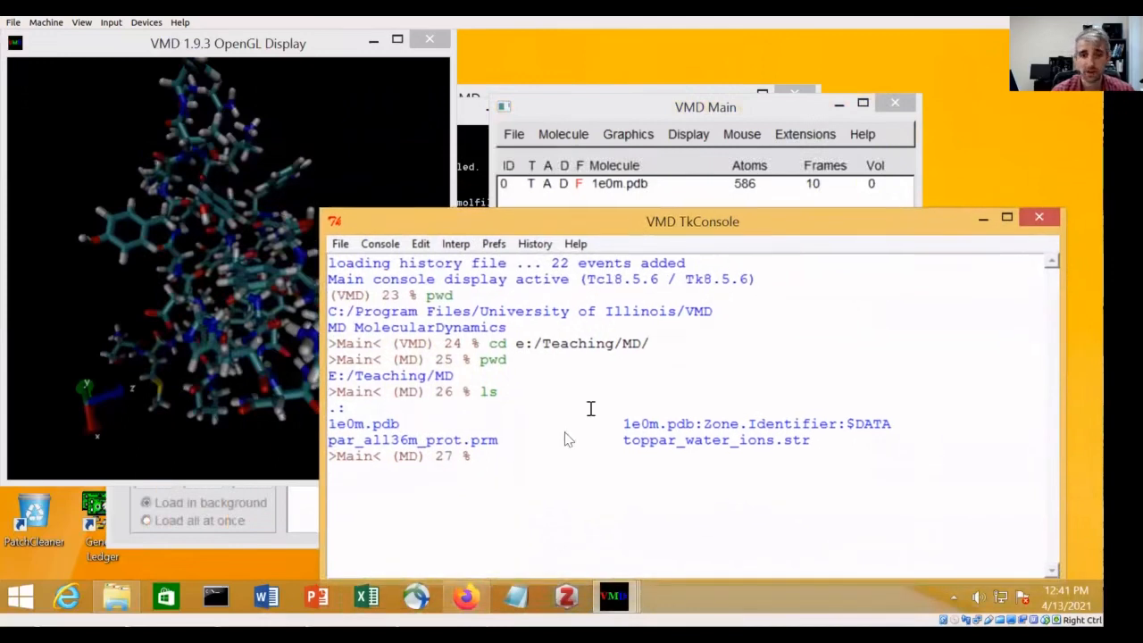
Rotate the protein and write the Tk Console command set s [atomselect top "protein"] without running it
{"action": "left_click_drag", "start_coordinate": [210, 345], "coordinate": [375, 375]}
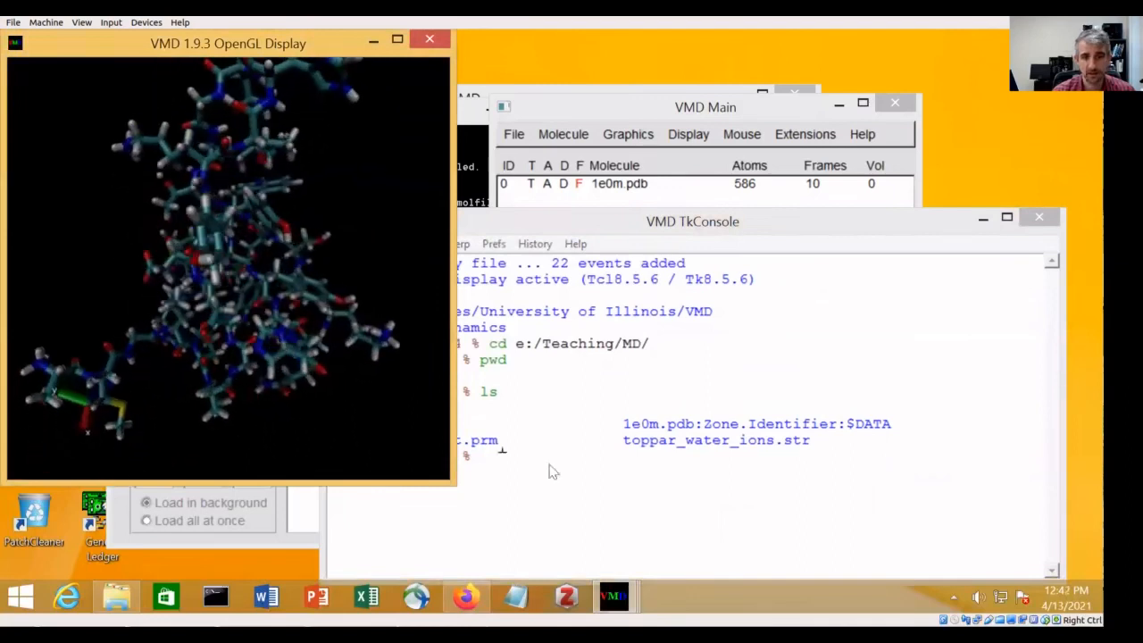
{"action": "left_click", "coordinate": [540, 468]}
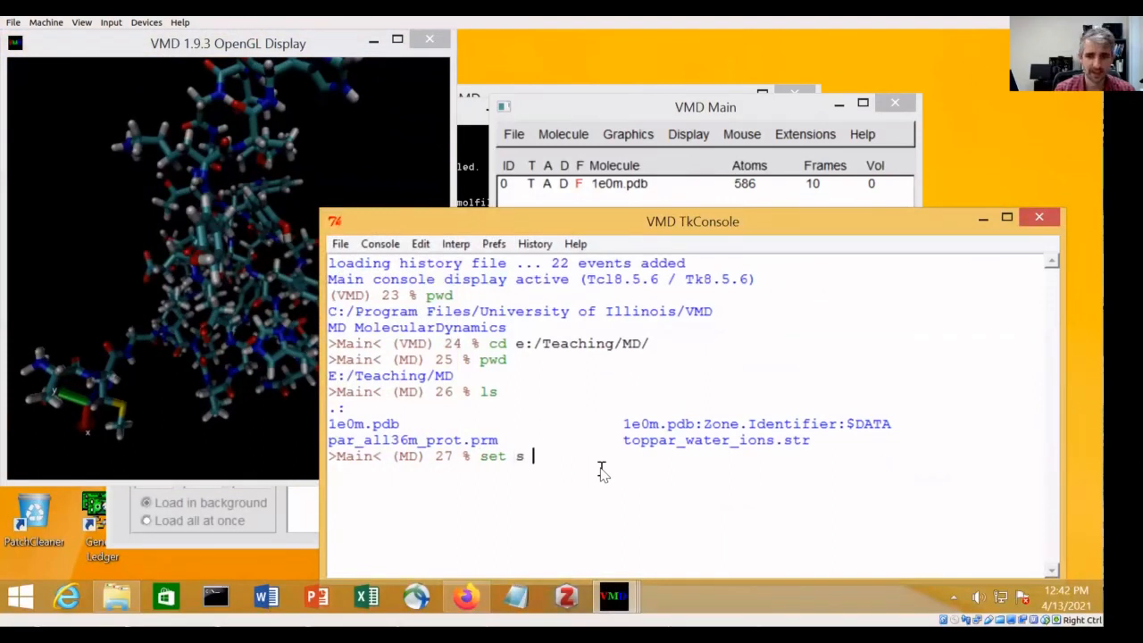
{"action": "type", "text": "set s [atomse"}
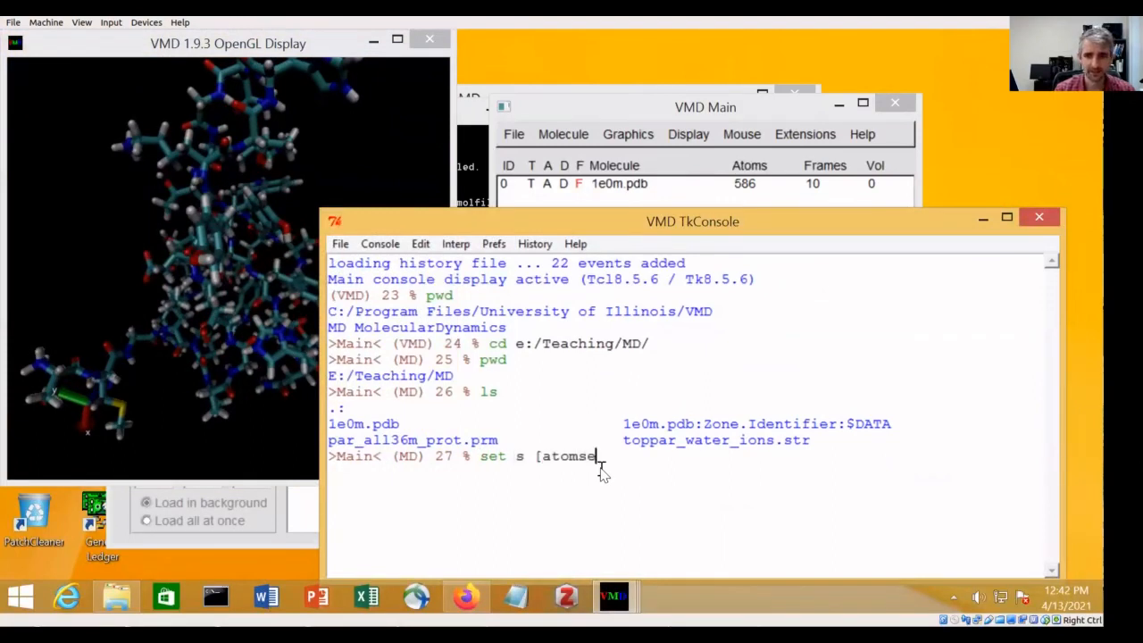
{"action": "type", "text": "lect top"}
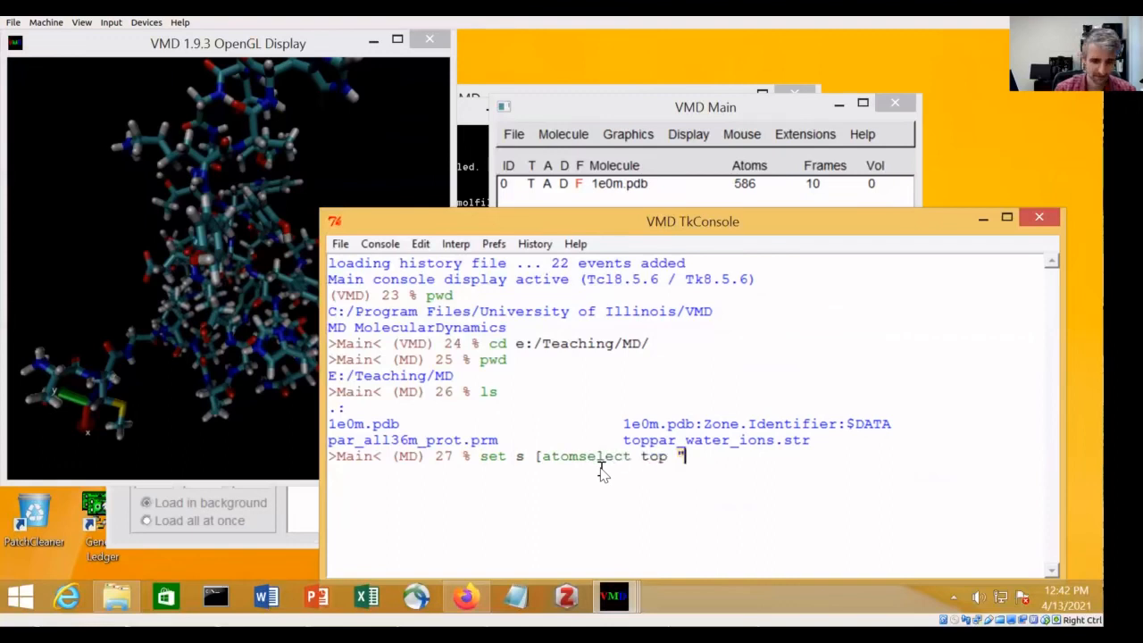
{"action": "type", "text": " \"pr"}
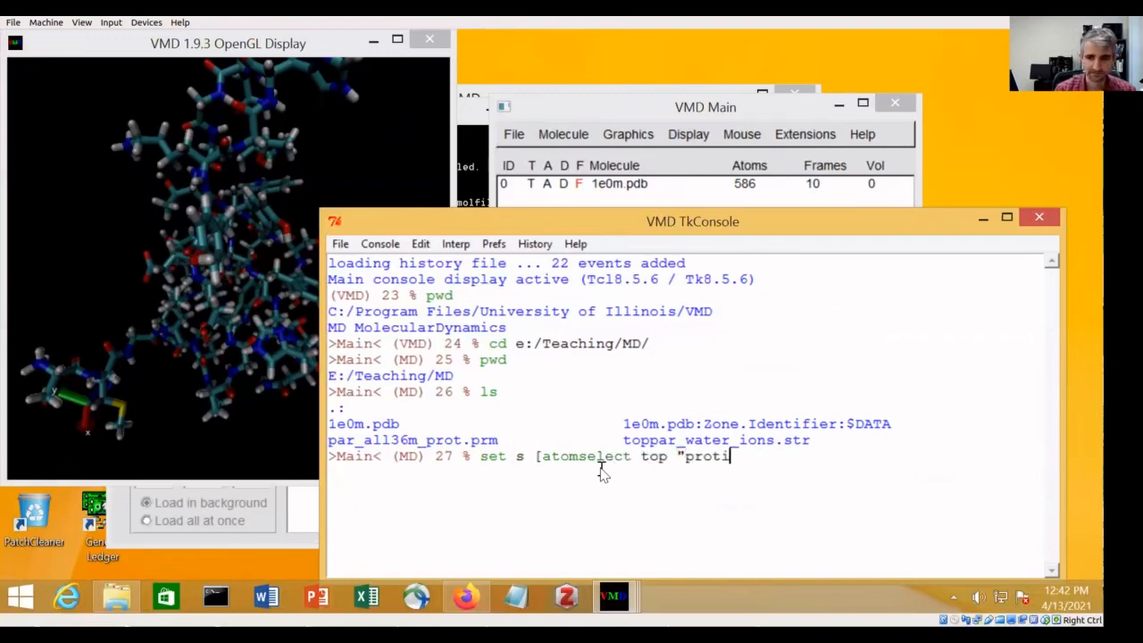
{"action": "type", "text": "otein\"]"}
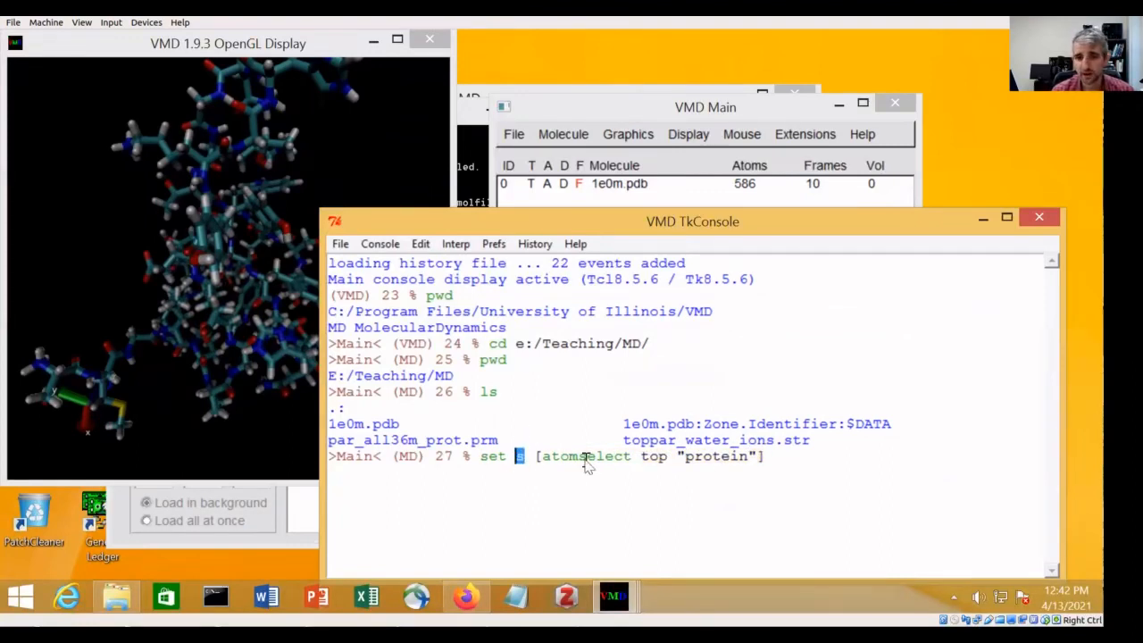
Examine the bracketed atomselect expression in the pending command and the top molecule in the main window's list
{"action": "left_click_drag", "start_coordinate": [536, 462], "coordinate": [765, 460]}
{"action": "left_click", "coordinate": [743, 472]}
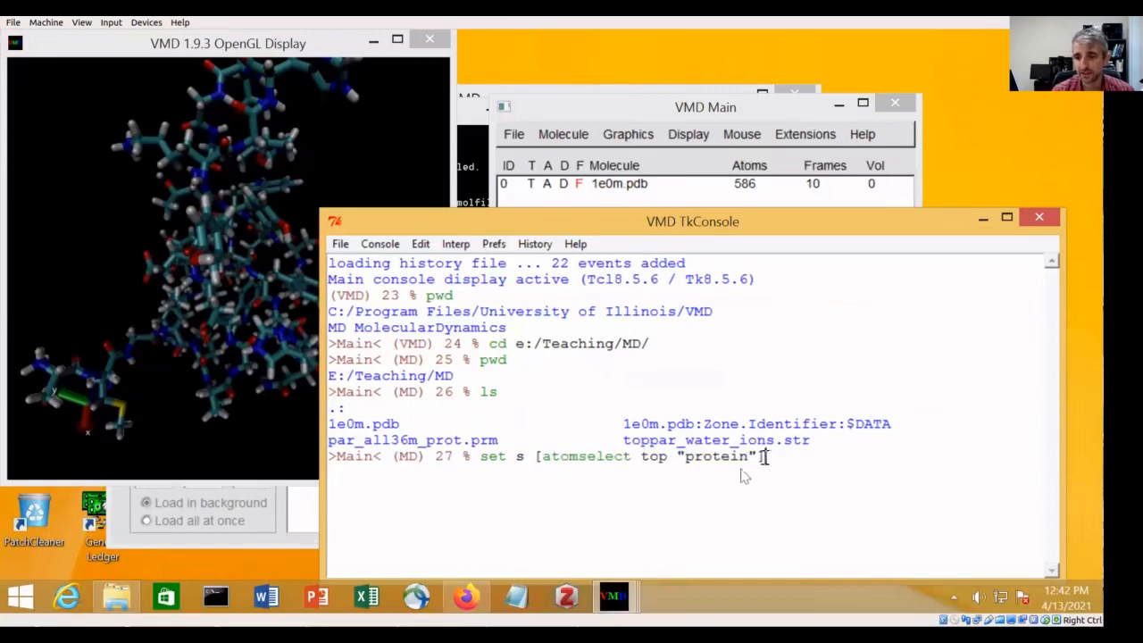
{"action": "left_click_drag", "start_coordinate": [615, 101], "coordinate": [613, 79]}
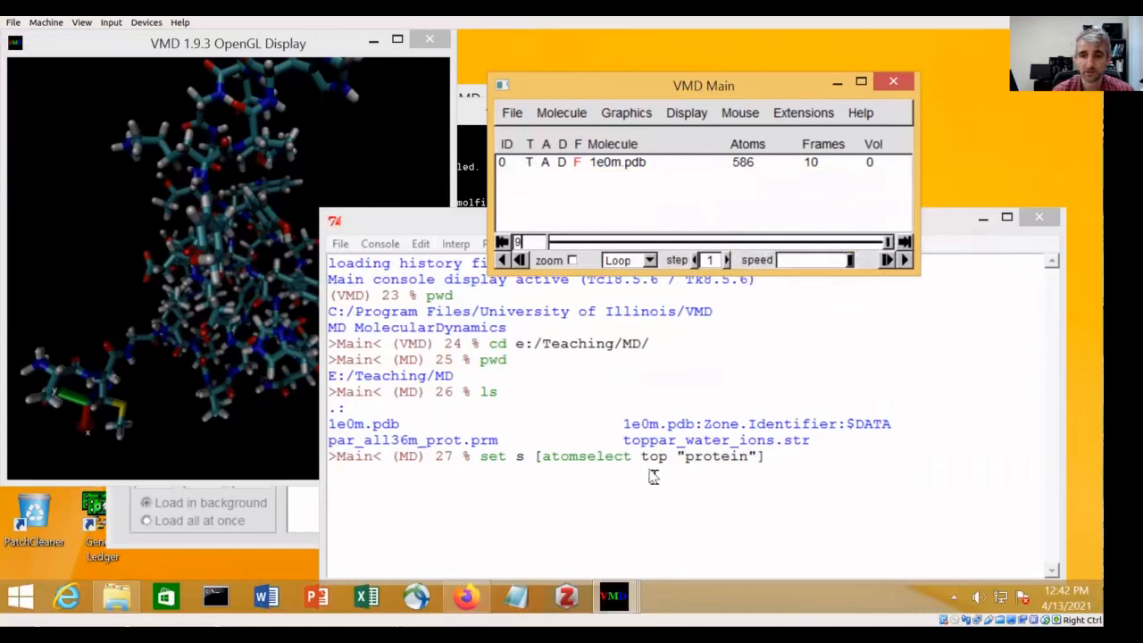
{"action": "left_click", "coordinate": [536, 457]}
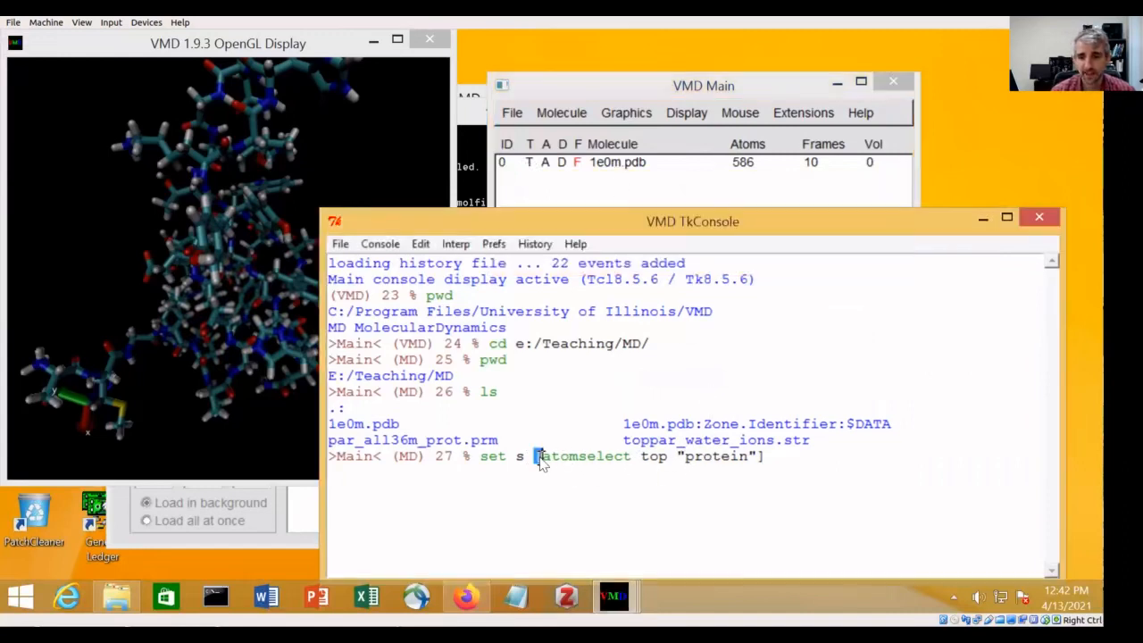
{"action": "left_click_drag", "start_coordinate": [757, 457], "coordinate": [765, 458]}
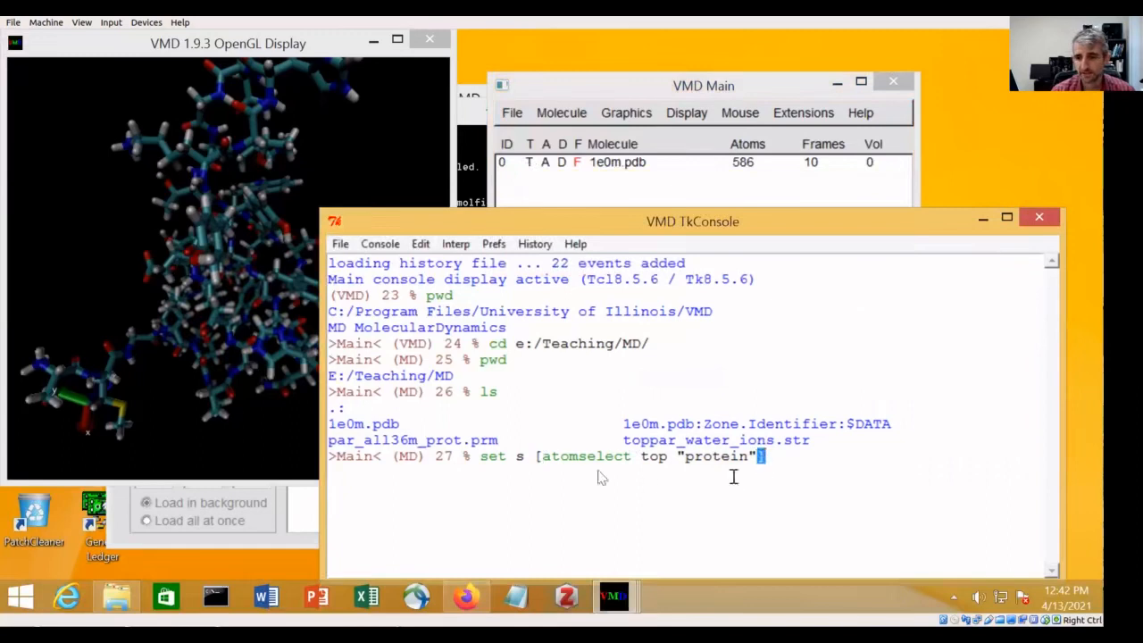
{"action": "left_click", "coordinate": [537, 458]}
{"action": "left_click_drag", "start_coordinate": [537, 457], "coordinate": [546, 457]}
{"action": "left_click", "coordinate": [801, 458]}
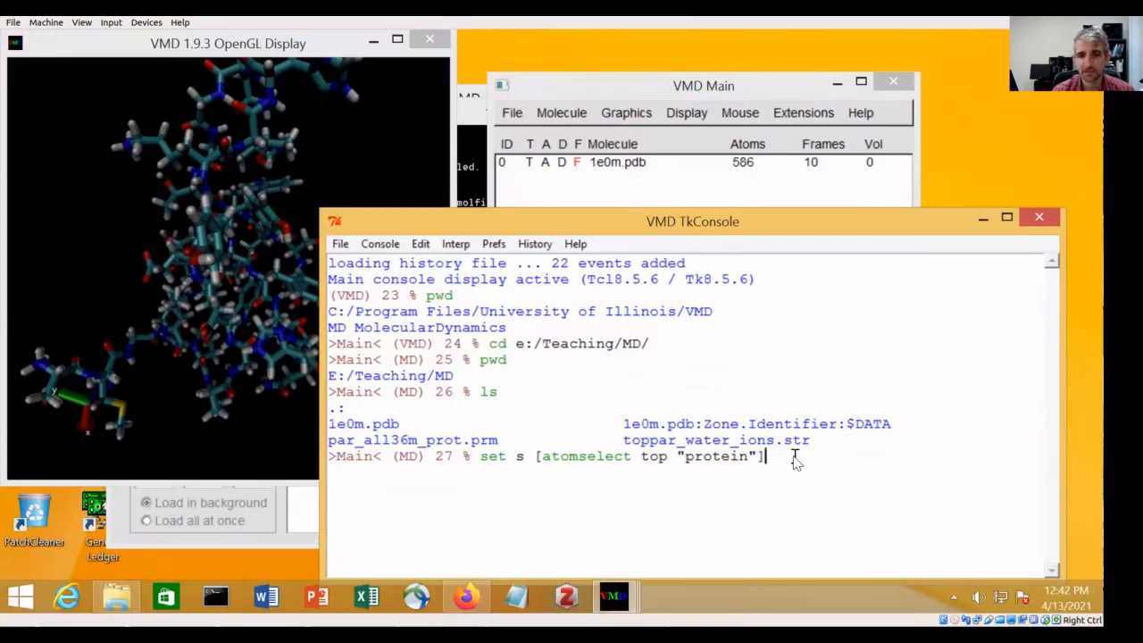
Run the pending protein selection command and query the selection's atom count with $s num
{"action": "key", "text": "Return"}
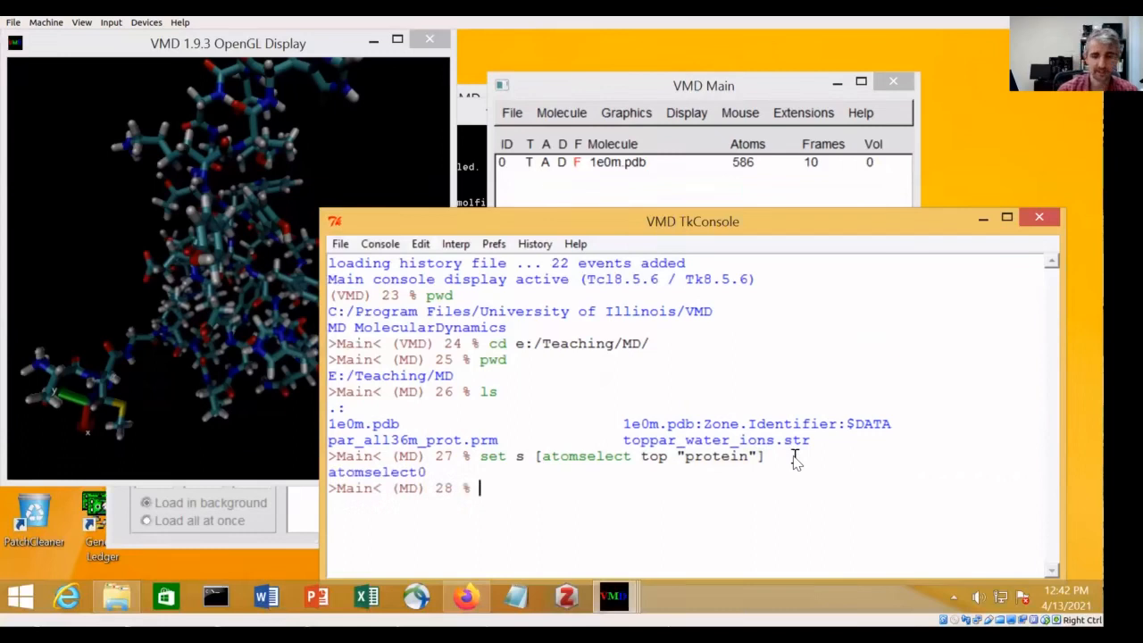
{"action": "type", "text": "$s num"}
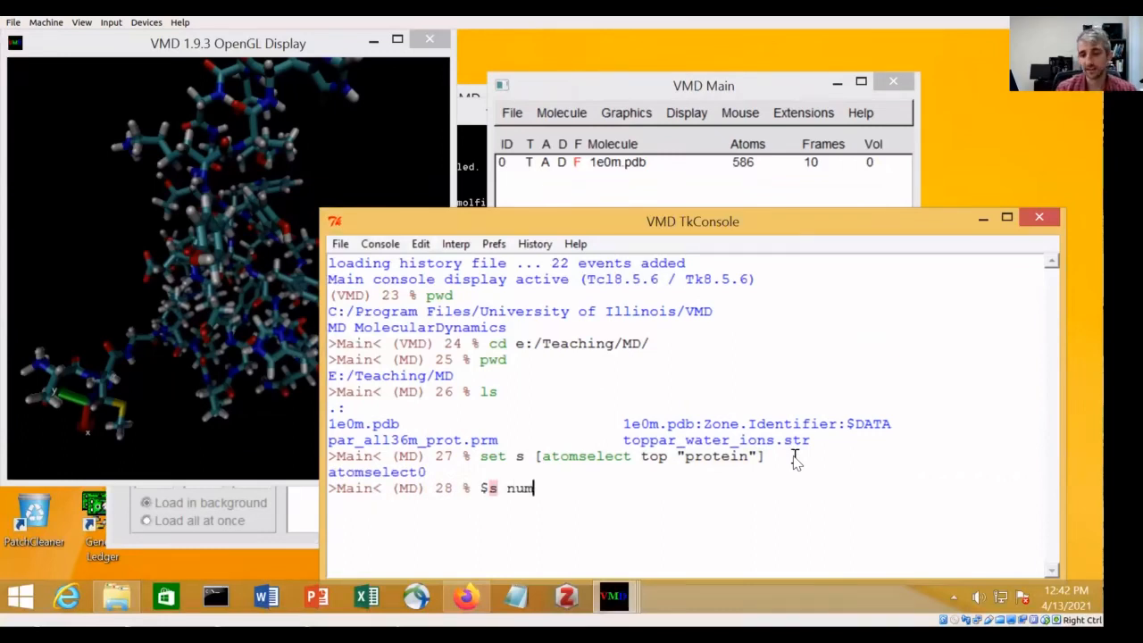
{"action": "key", "text": "Return"}
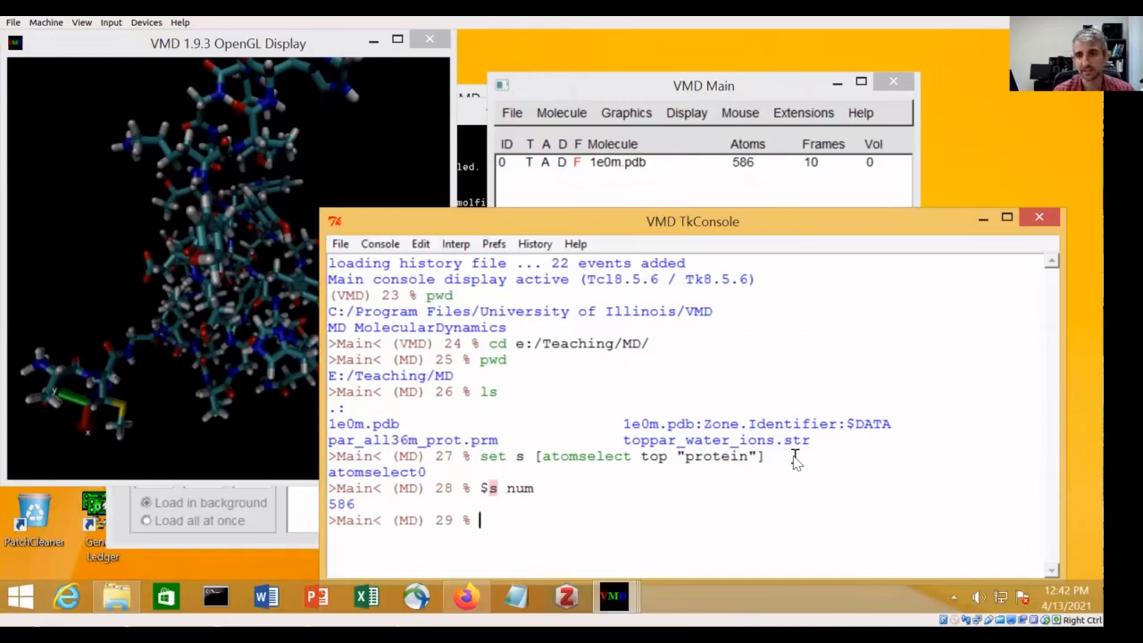
Rotate and shrink the protein in the OpenGL display and set the trajectory to frame 0
{"action": "left_click", "coordinate": [683, 97]}
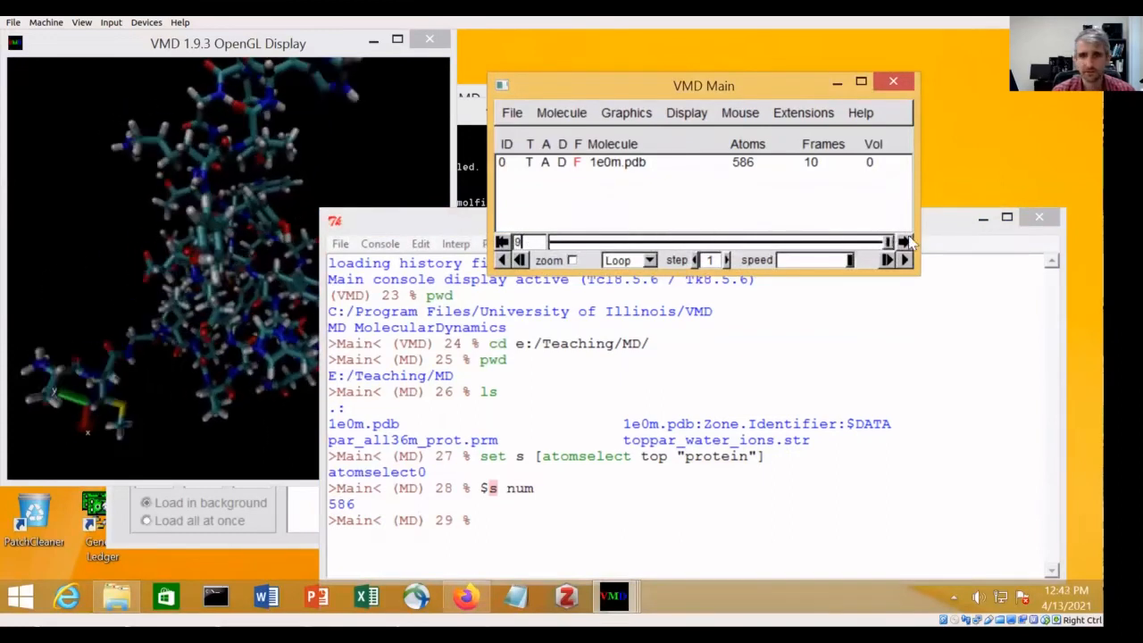
{"action": "left_click_drag", "start_coordinate": [170, 354], "coordinate": [284, 292]}
{"action": "scroll", "coordinate": [228, 303], "scroll_direction": "down", "scroll_amount": 4}
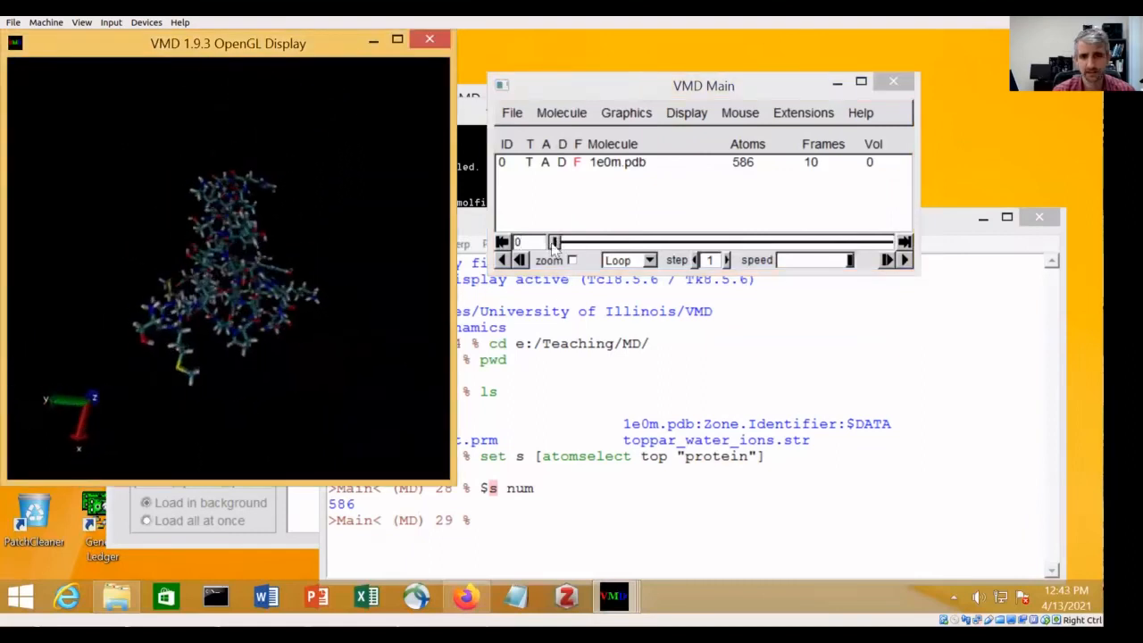
{"action": "left_click_drag", "start_coordinate": [555, 243], "coordinate": [502, 242]}
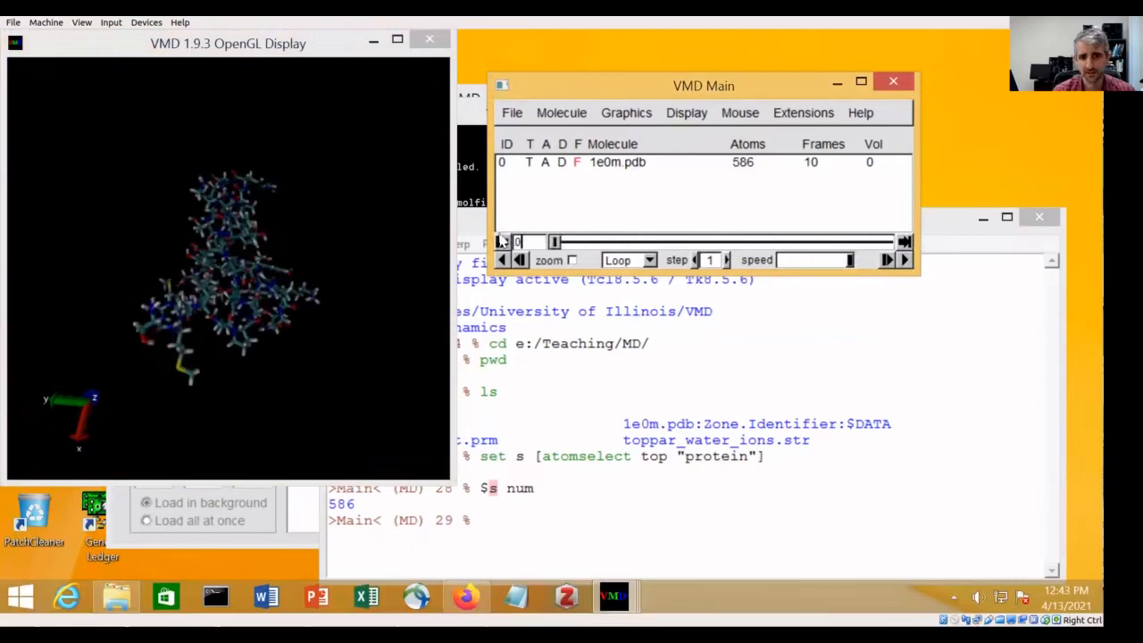
Store the protein selection's geometric center in variable c with set c [measure center $s]
{"action": "left_click", "coordinate": [536, 523]}
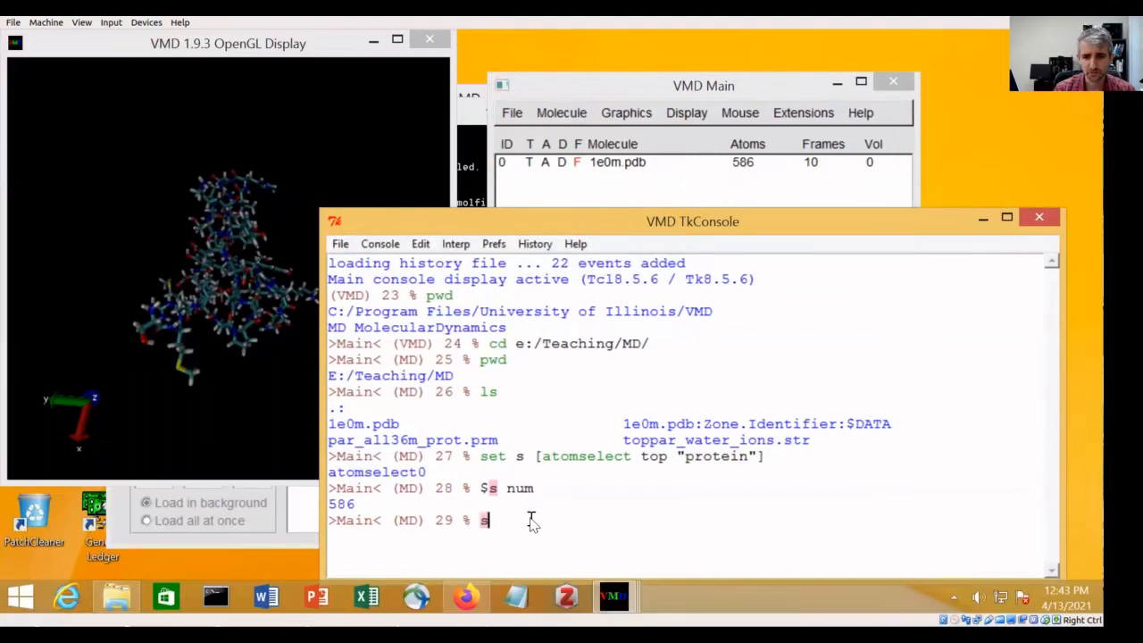
{"action": "type", "text": "et c ["}
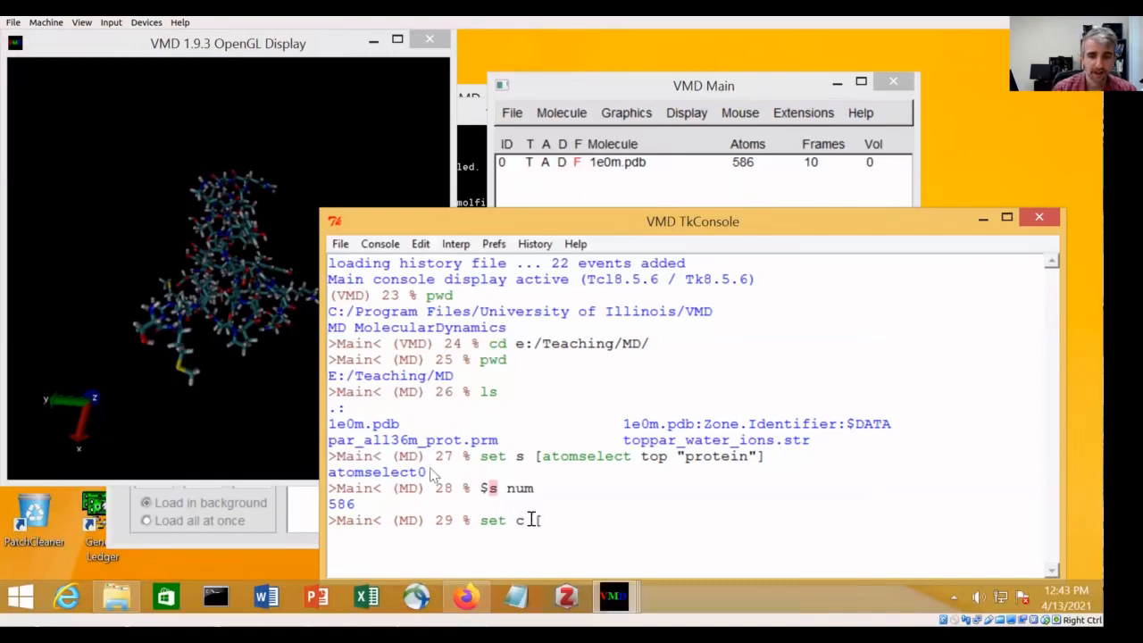
{"action": "type", "text": "measu"}
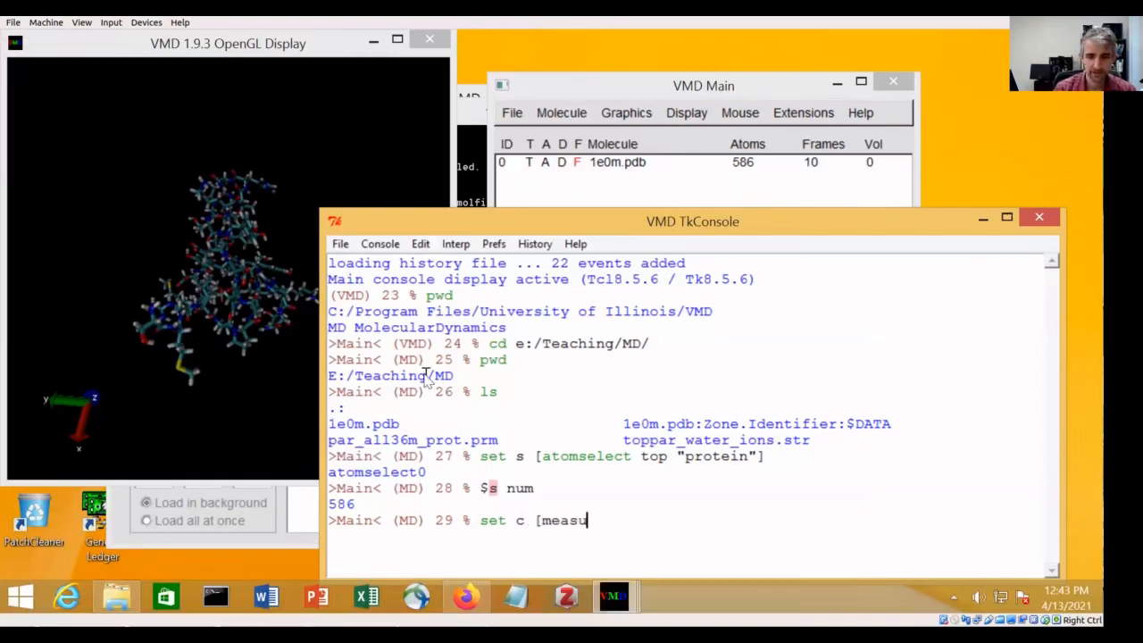
{"action": "type", "text": "re center $s"}
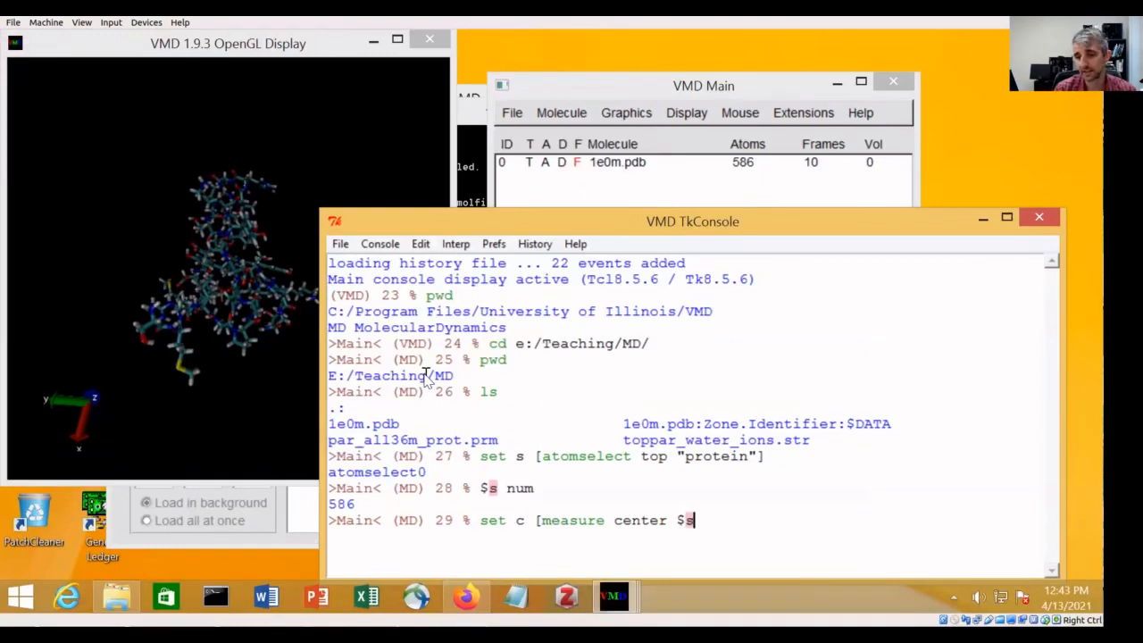
{"action": "type", "text": "]"}
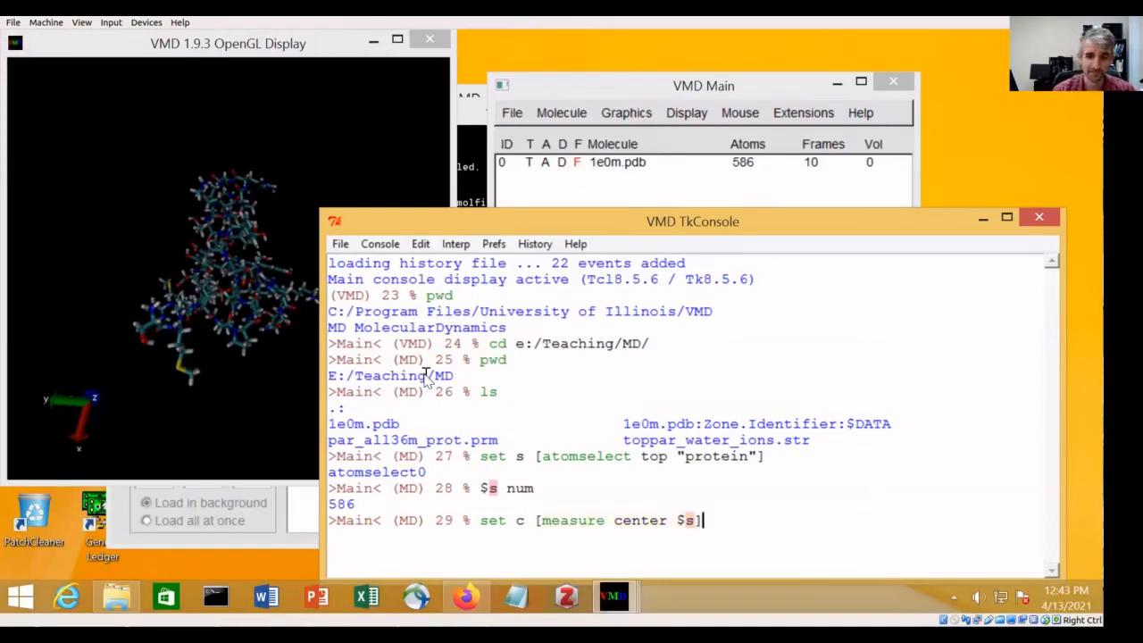
{"action": "key", "text": "Return"}
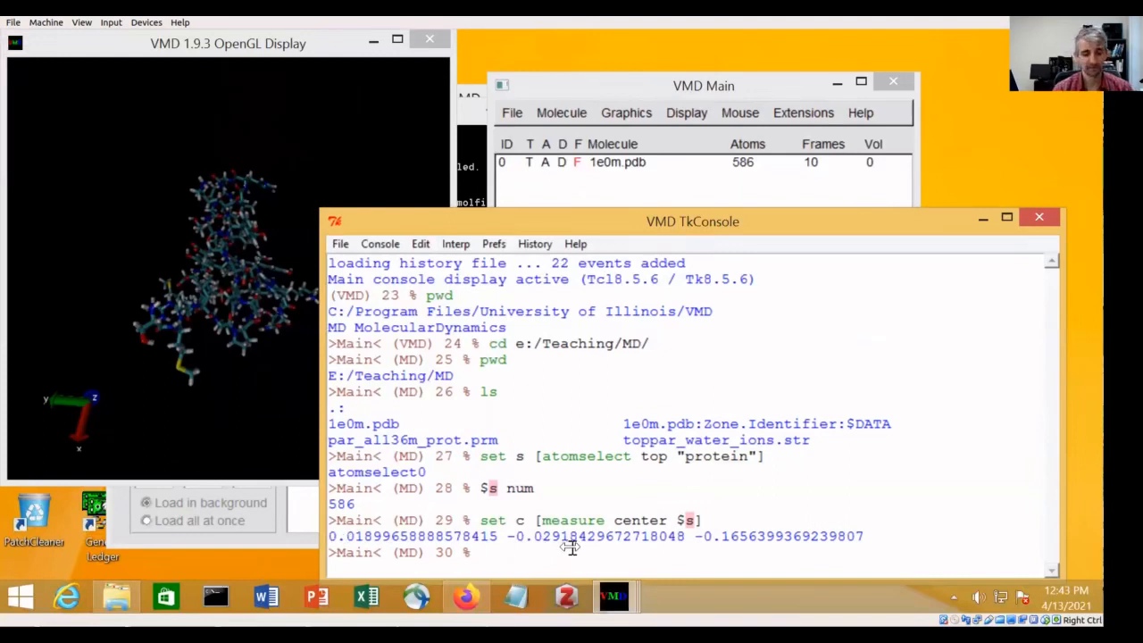
Shift the protein selection to the origin by running $s moveby [vecinvert $c]
{"action": "type", "text": "$"}
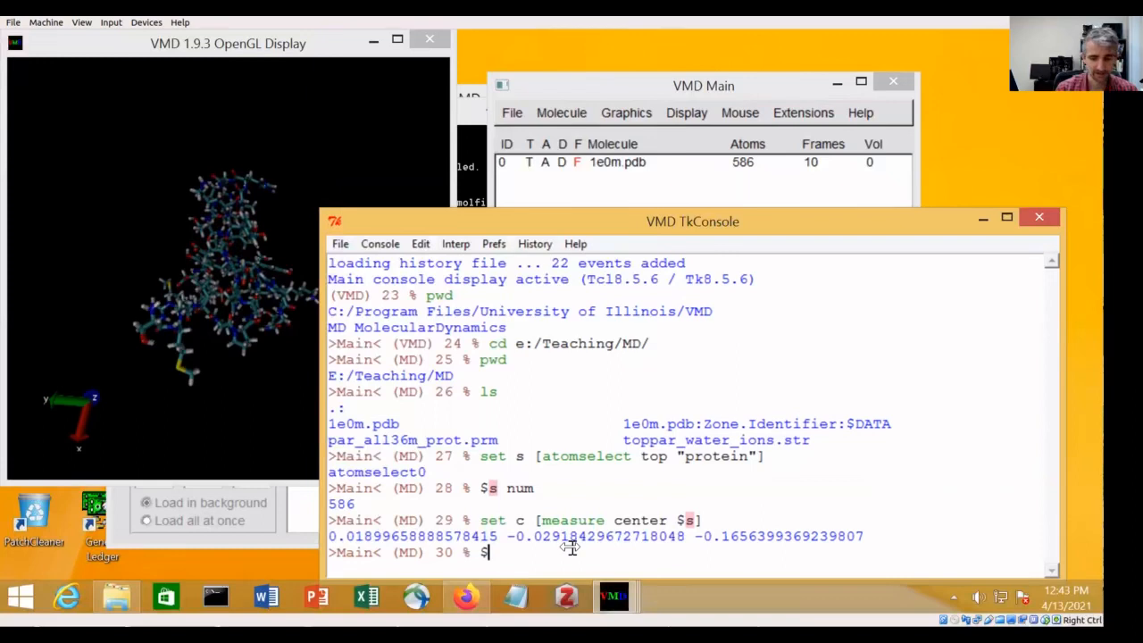
{"action": "type", "text": "s moveby [veci"}
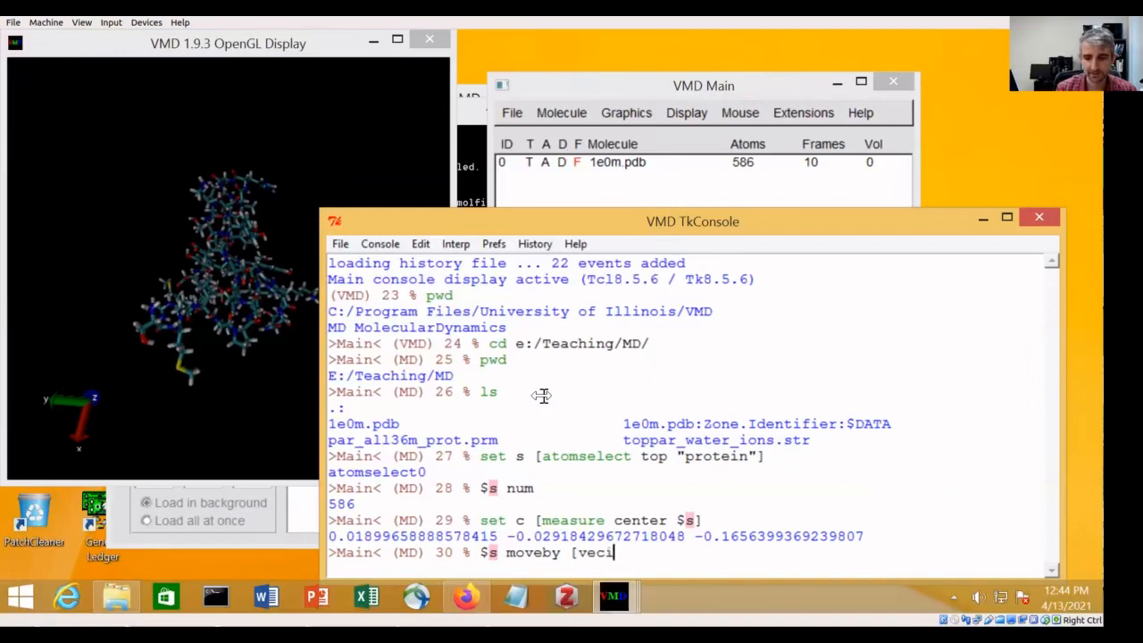
{"action": "type", "text": "nvert $c"}
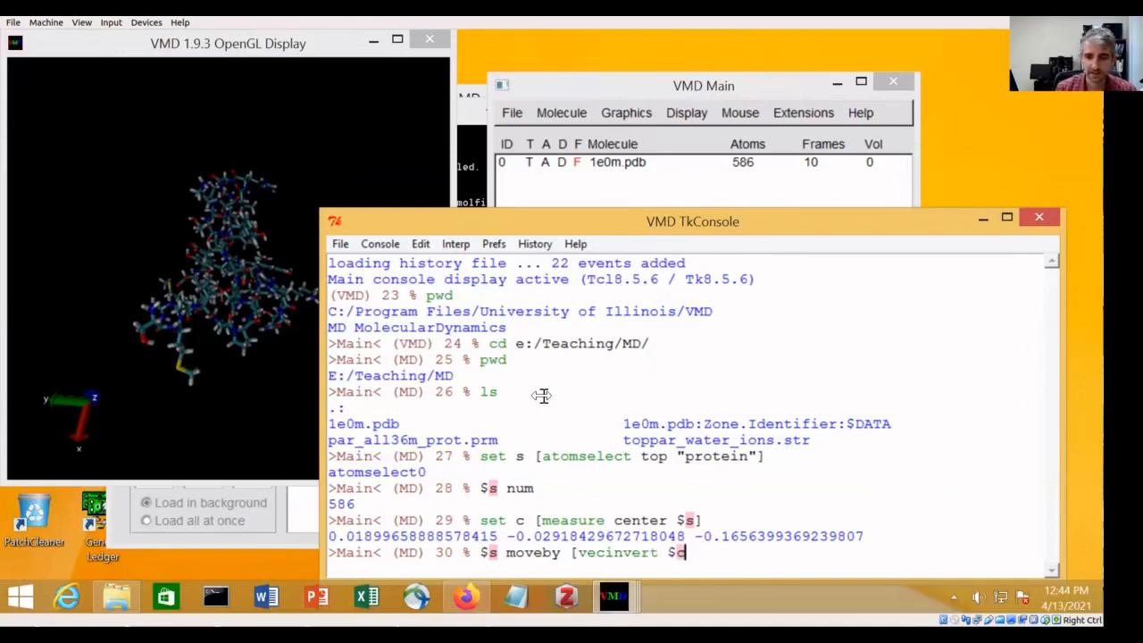
{"action": "type", "text": "]"}
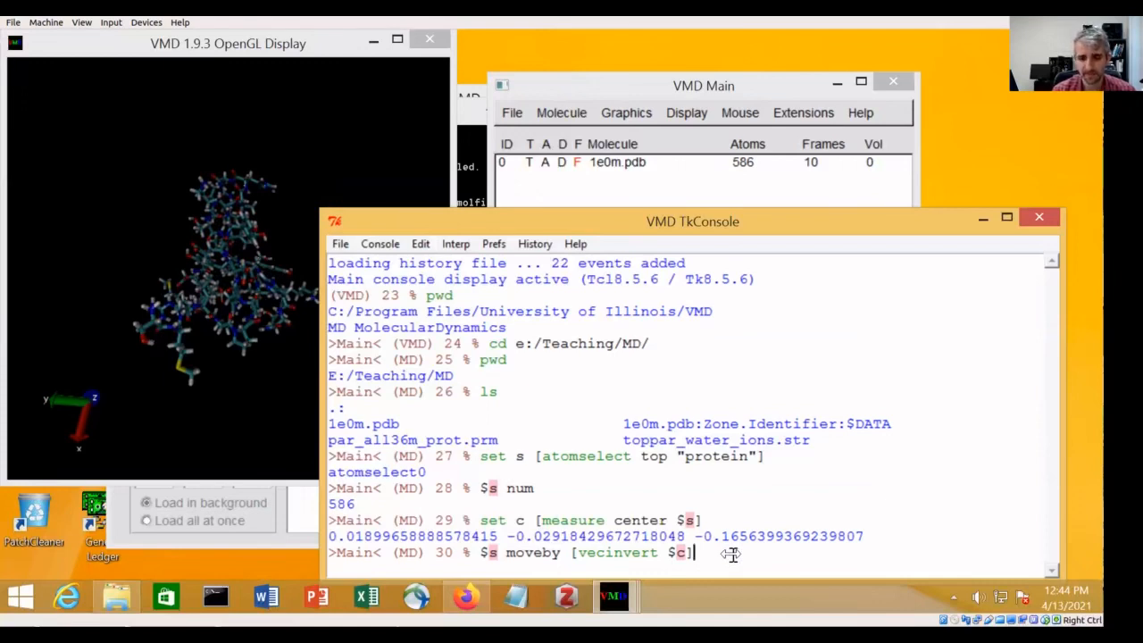
{"action": "key", "text": "Return"}
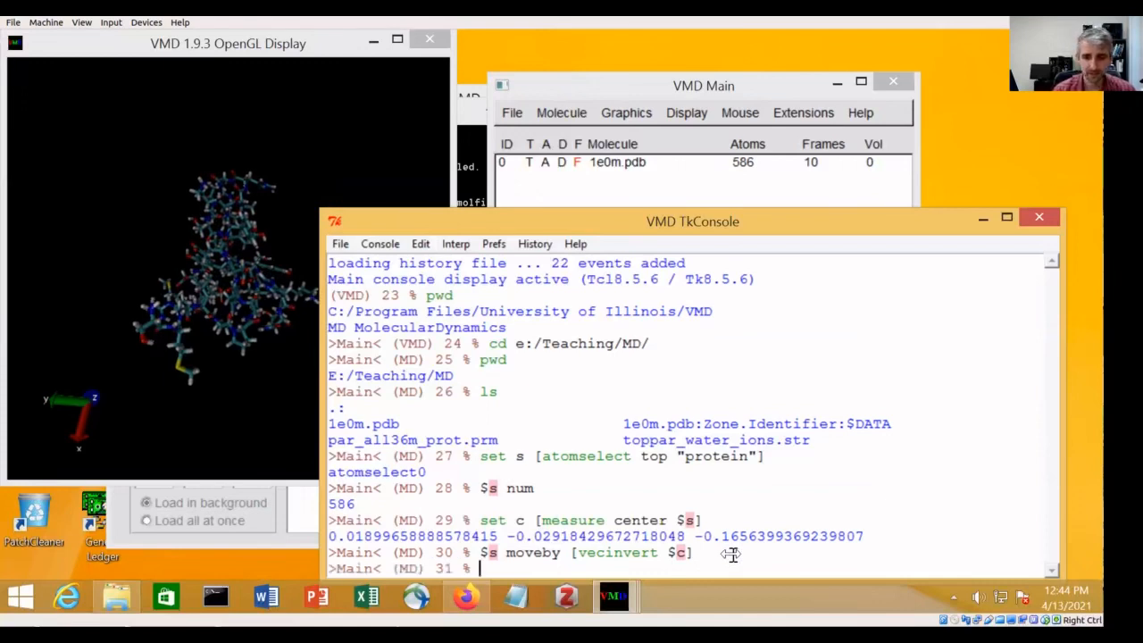
Rerun the center measurement as measure center $s without storing it, and inspect the returned coordinates
{"action": "key", "text": "Up"}
{"action": "key", "text": "Up"}
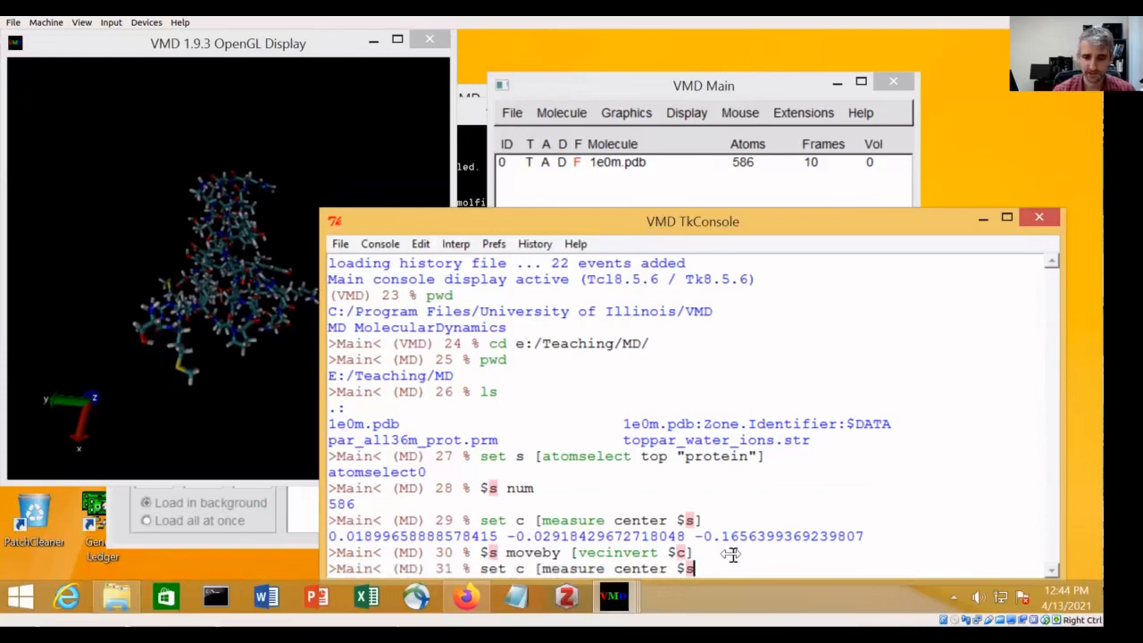
{"action": "key", "text": "Home"}
{"action": "key", "text": "Delete"}
{"action": "key", "text": "Delete"}
{"action": "key", "text": "Delete"}
{"action": "key", "text": "Delete"}
{"action": "key", "text": "Delete"}
{"action": "key", "text": "Delete"}
{"action": "key", "text": "Delete"}
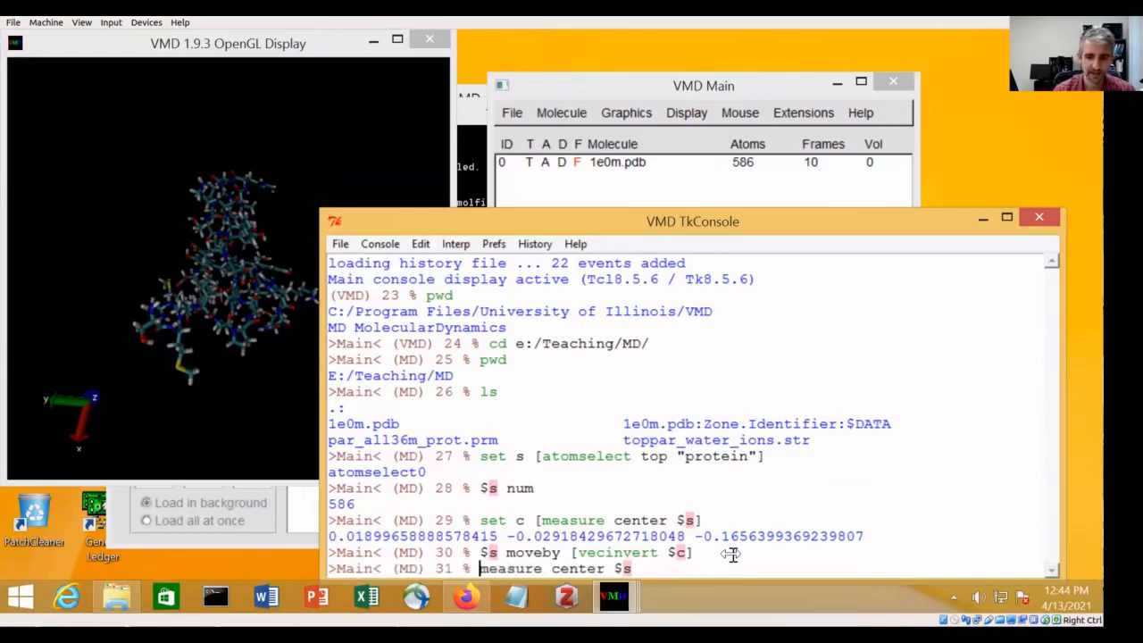
{"action": "key", "text": "Return"}
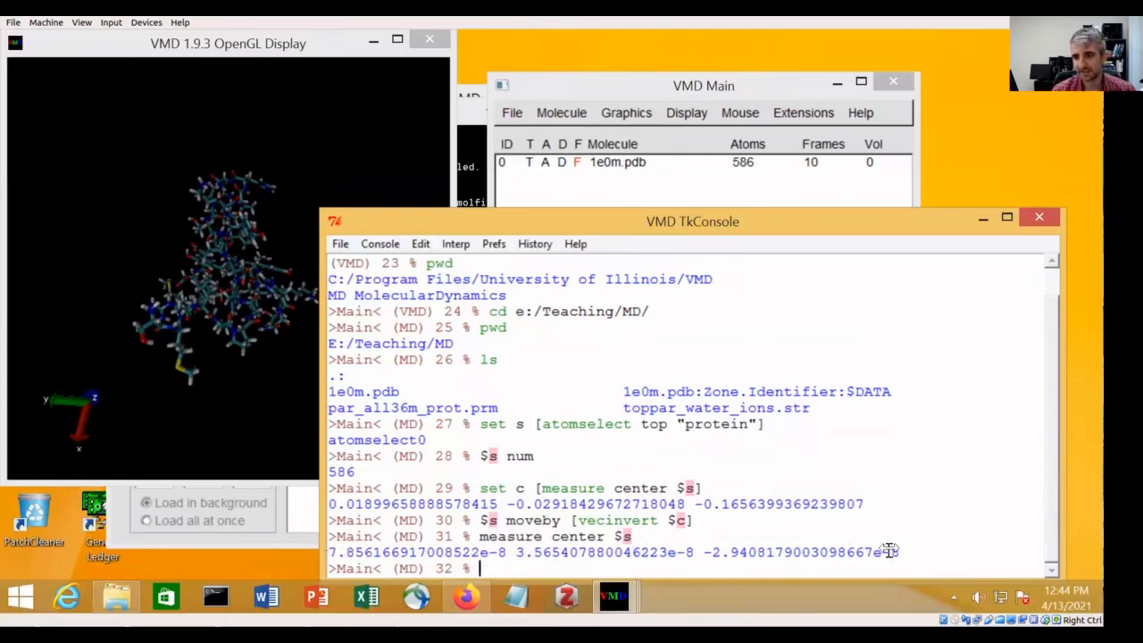
{"action": "left_click_drag", "start_coordinate": [328, 553], "coordinate": [817, 551]}
{"action": "left_click", "coordinate": [584, 565]}
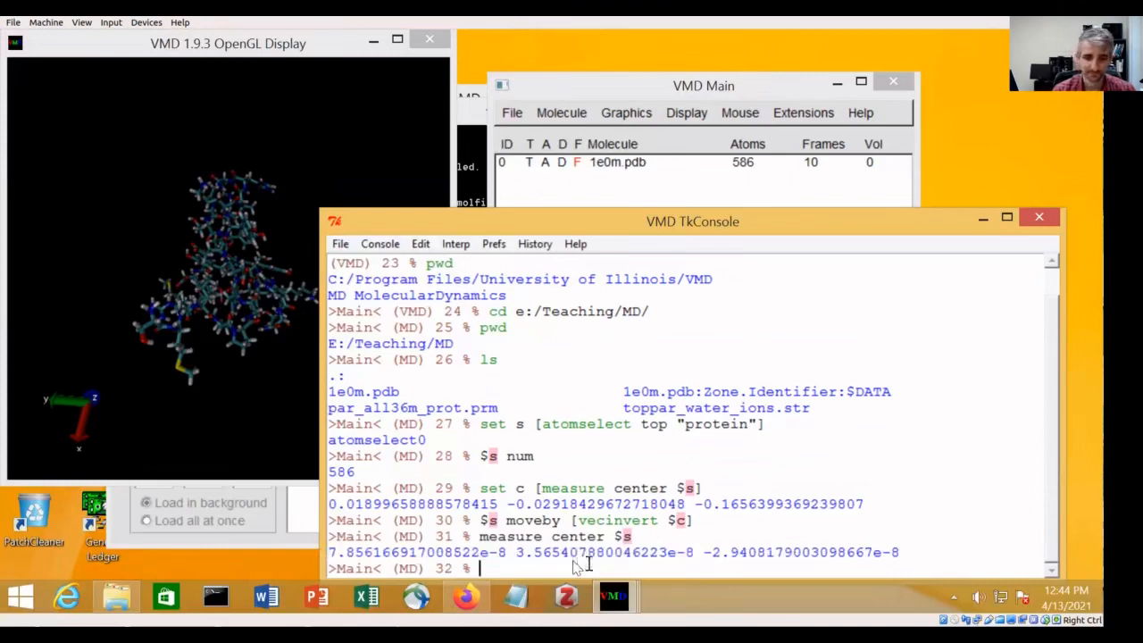
Write the centered protein selection to a PDB file by running $s writepdb beta_center.pdb in the Tk Console
{"action": "type", "text": "$"}
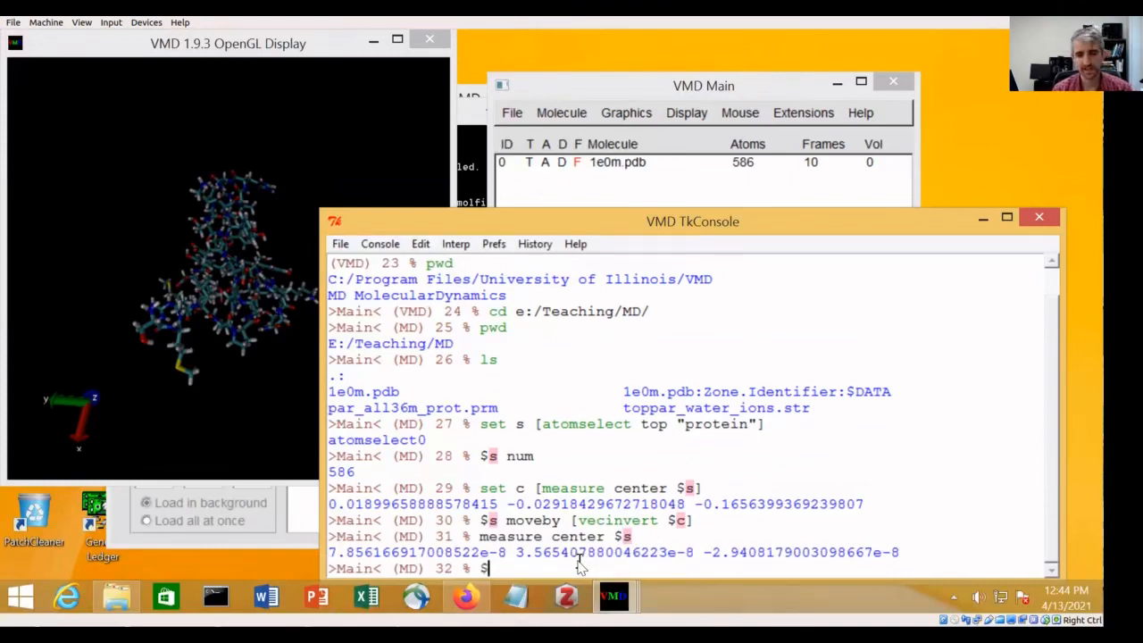
{"action": "type", "text": "s beta_"}
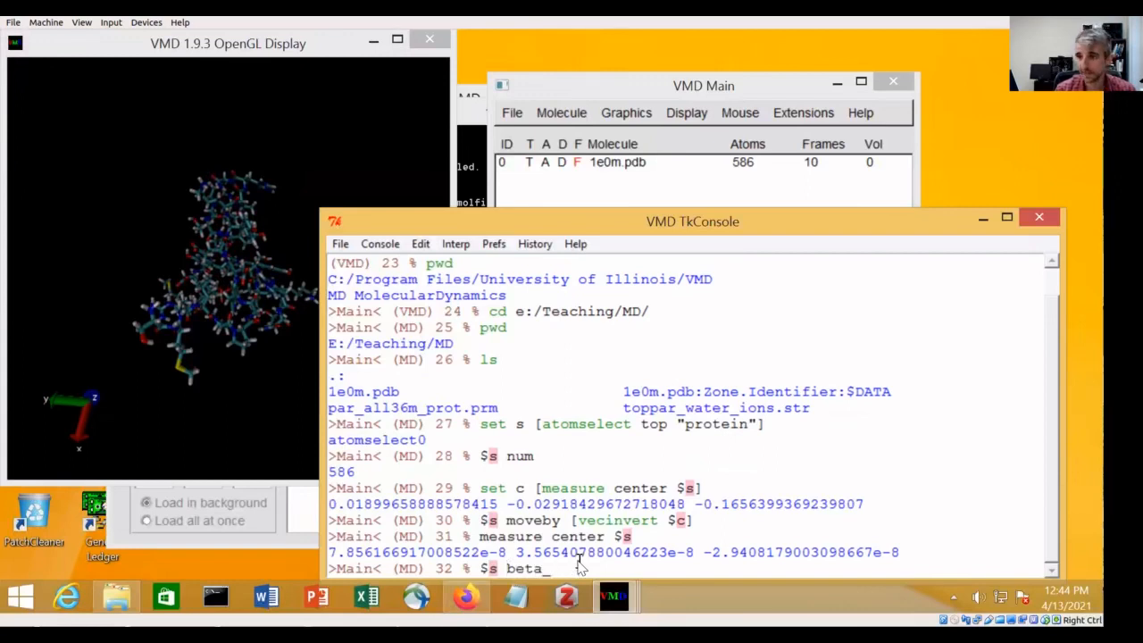
{"action": "type", "text": "center."}
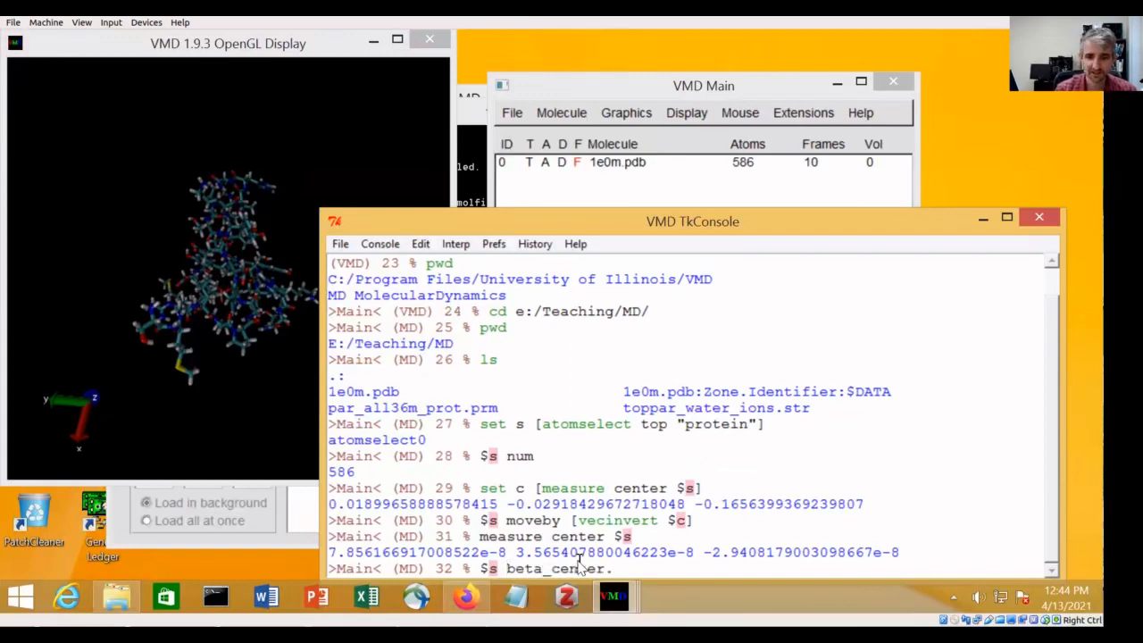
{"action": "type", "text": "pdb"}
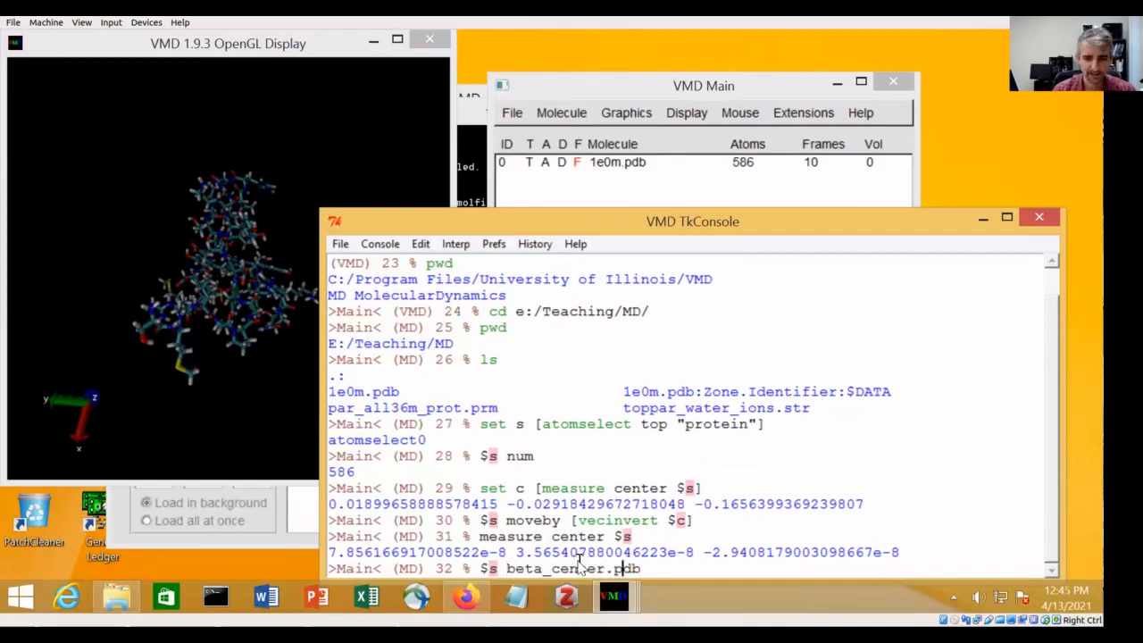
{"action": "key", "text": "Right"}
{"action": "type", "text": "write"}
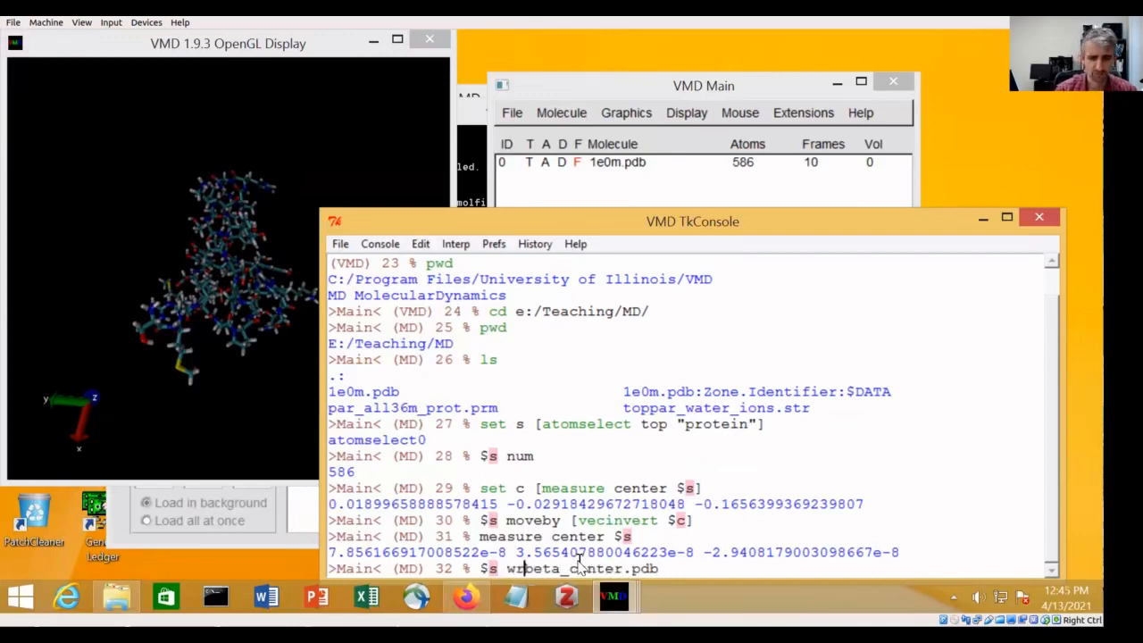
{"action": "type", "text": "pdb"}
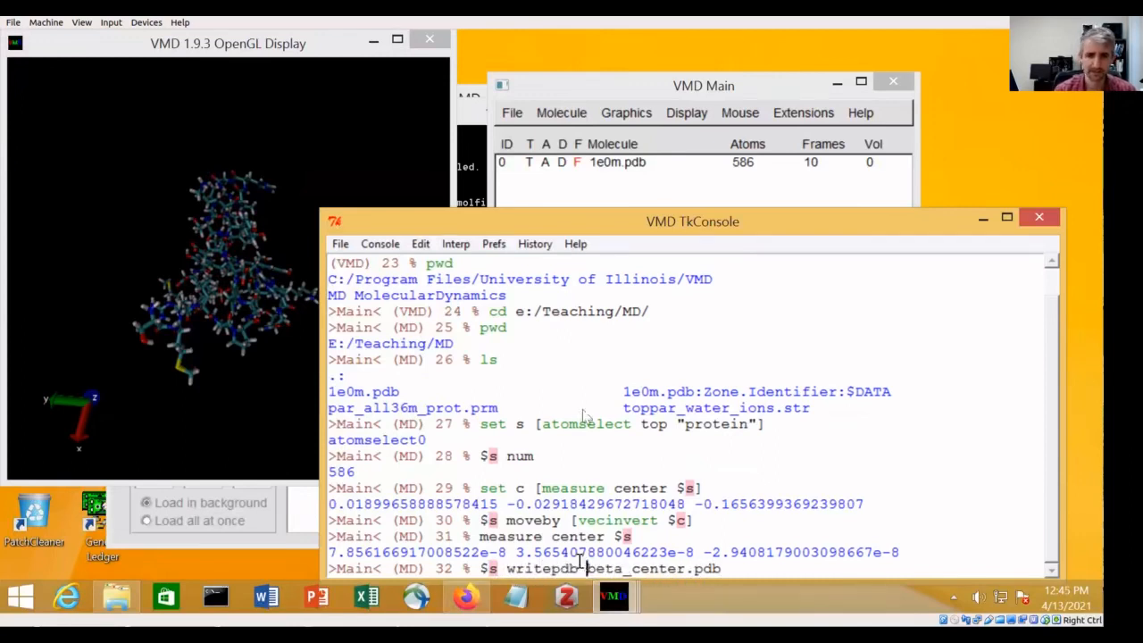
{"action": "left_click_drag", "start_coordinate": [626, 221], "coordinate": [595, 110]}
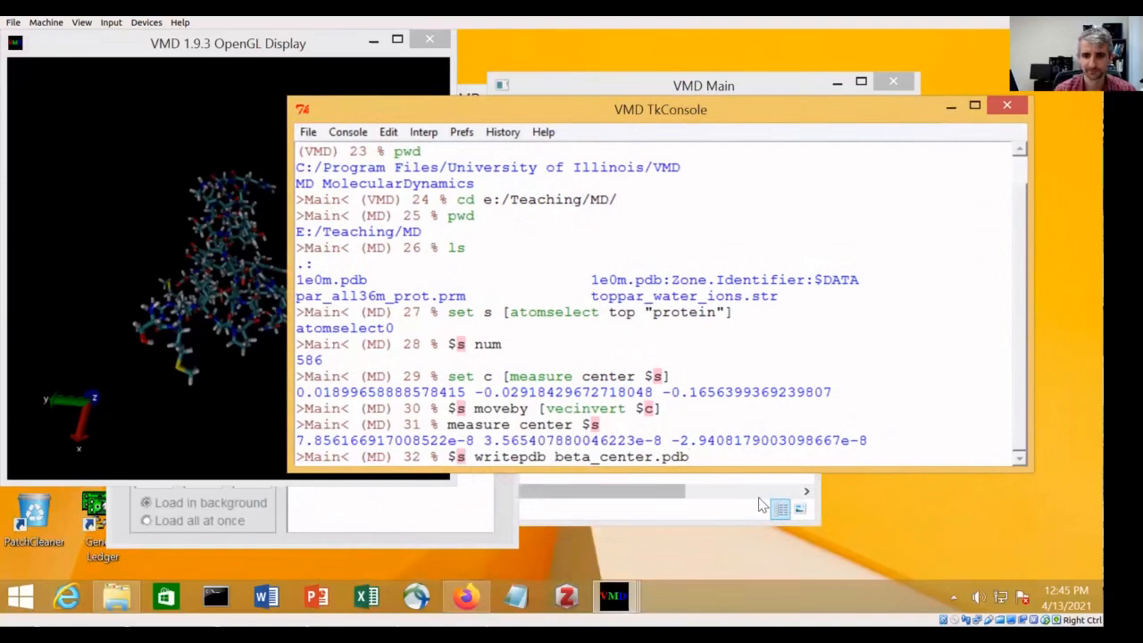
{"action": "key", "text": "Return"}
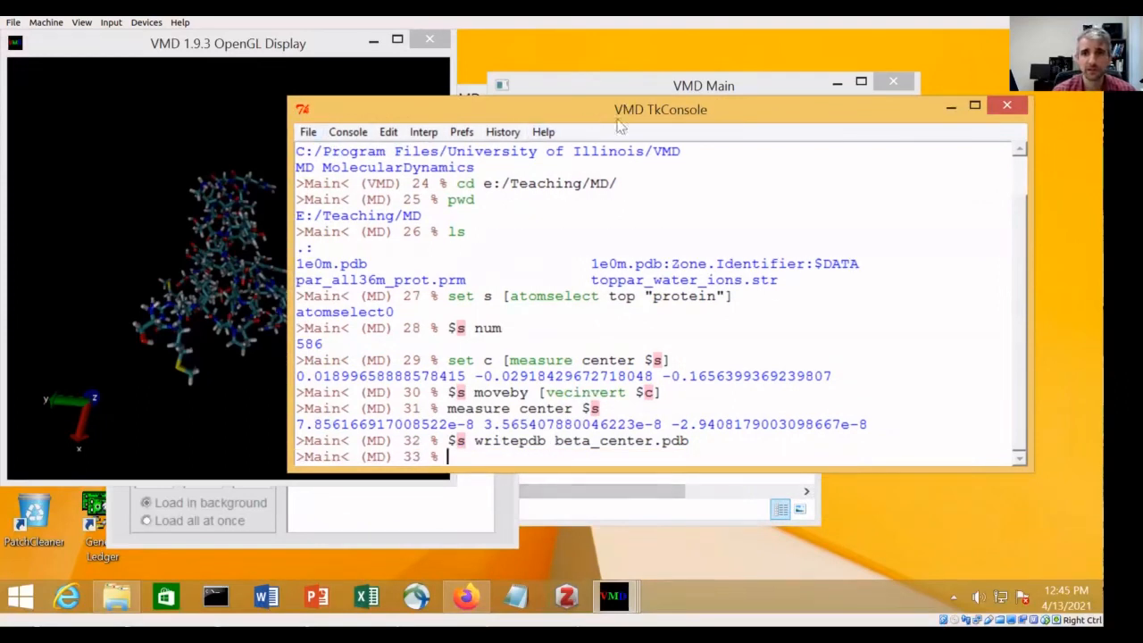
Load beta_center.pdb from the MD folder as a new molecule and close the Molecule File Browser
{"action": "left_click_drag", "start_coordinate": [618, 122], "coordinate": [585, 147]}
{"action": "left_click", "coordinate": [589, 89]}
{"action": "left_click", "coordinate": [513, 114]}
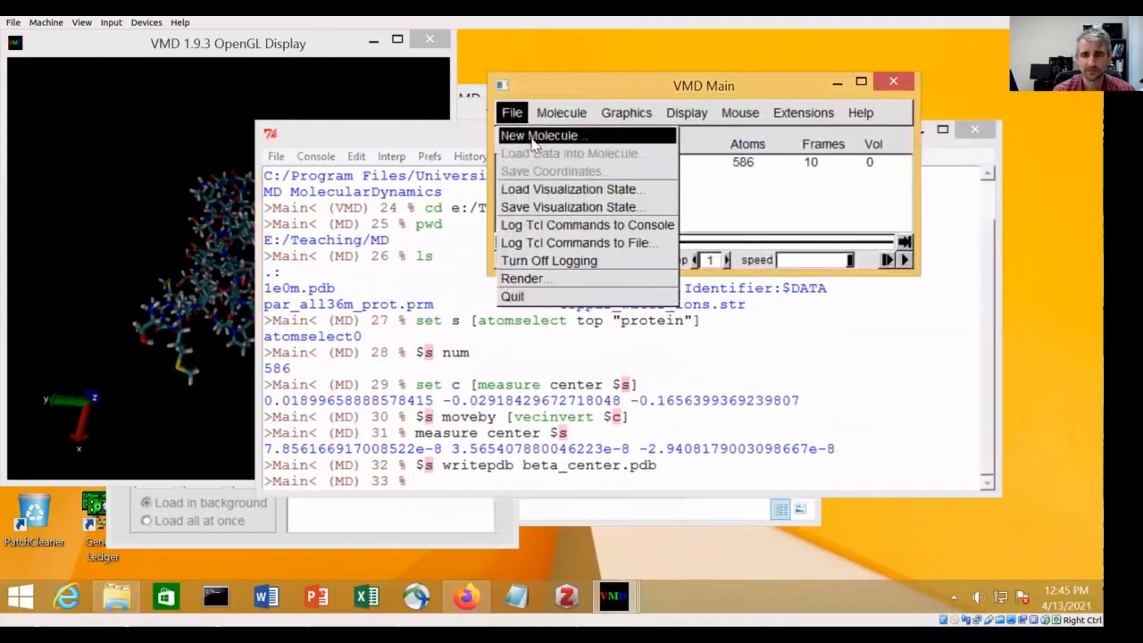
{"action": "left_click", "coordinate": [527, 135]}
{"action": "left_click", "coordinate": [461, 366]}
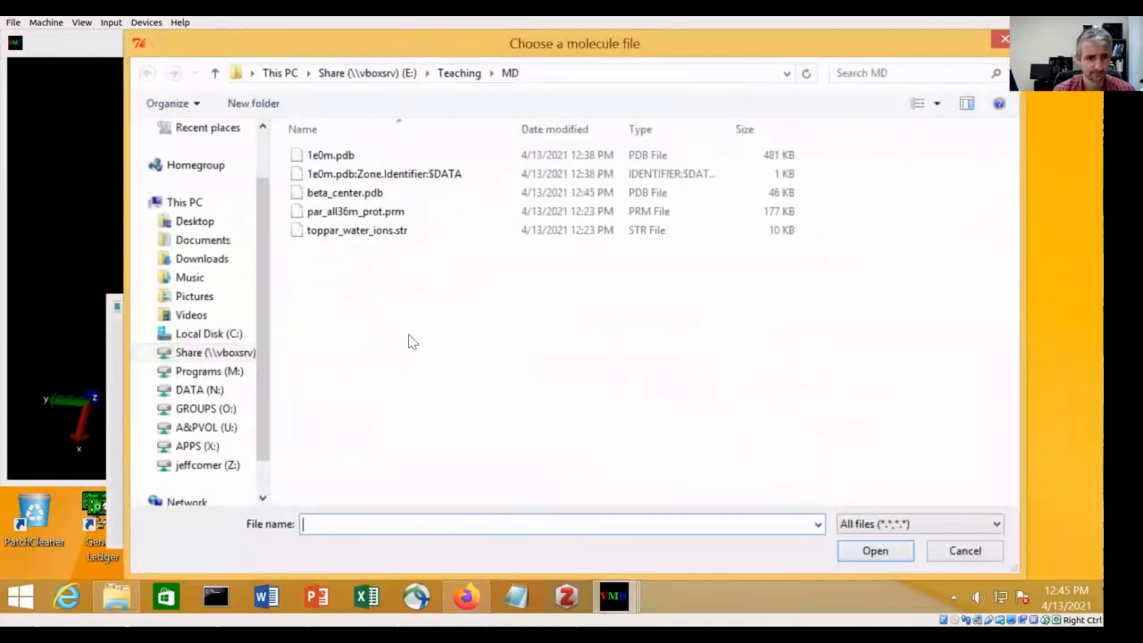
{"action": "left_click", "coordinate": [357, 192]}
{"action": "left_click", "coordinate": [862, 551]}
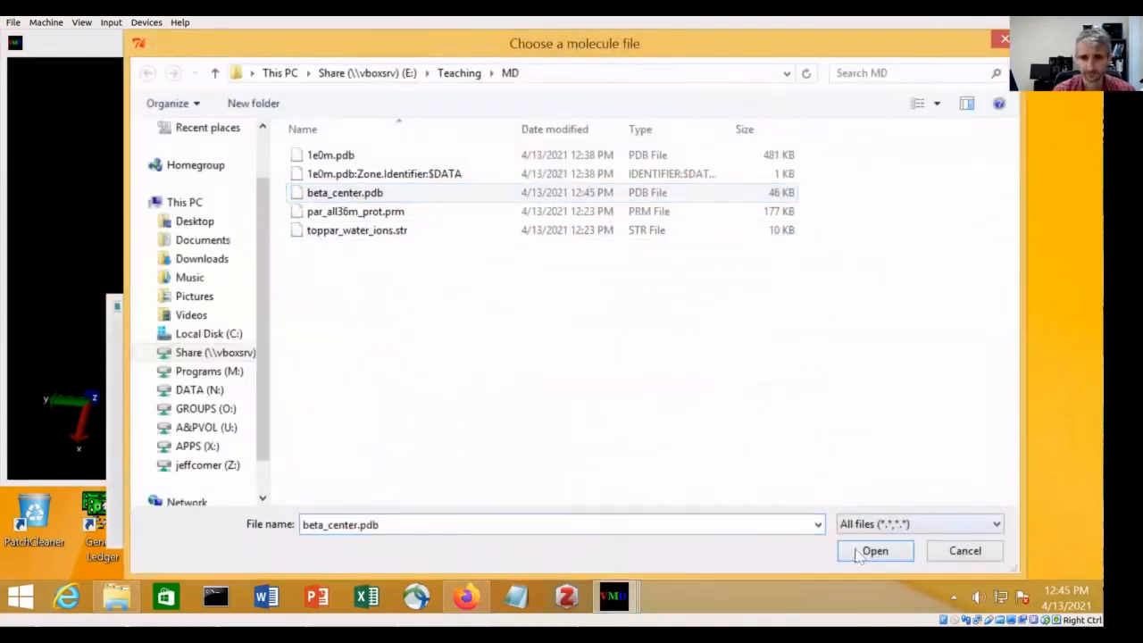
{"action": "left_click", "coordinate": [456, 410]}
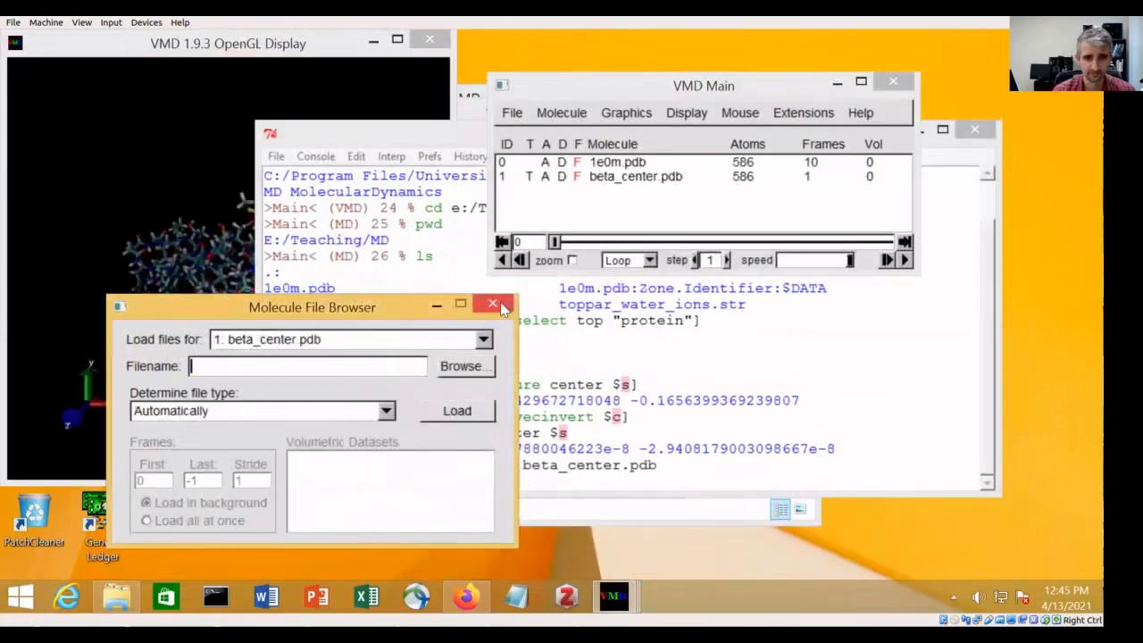
{"action": "left_click", "coordinate": [493, 305]}
Hide the original 1e0m.pdb molecule and examine the centered protein from another angle, closer up
{"action": "left_click_drag", "start_coordinate": [188, 270], "coordinate": [212, 223]}
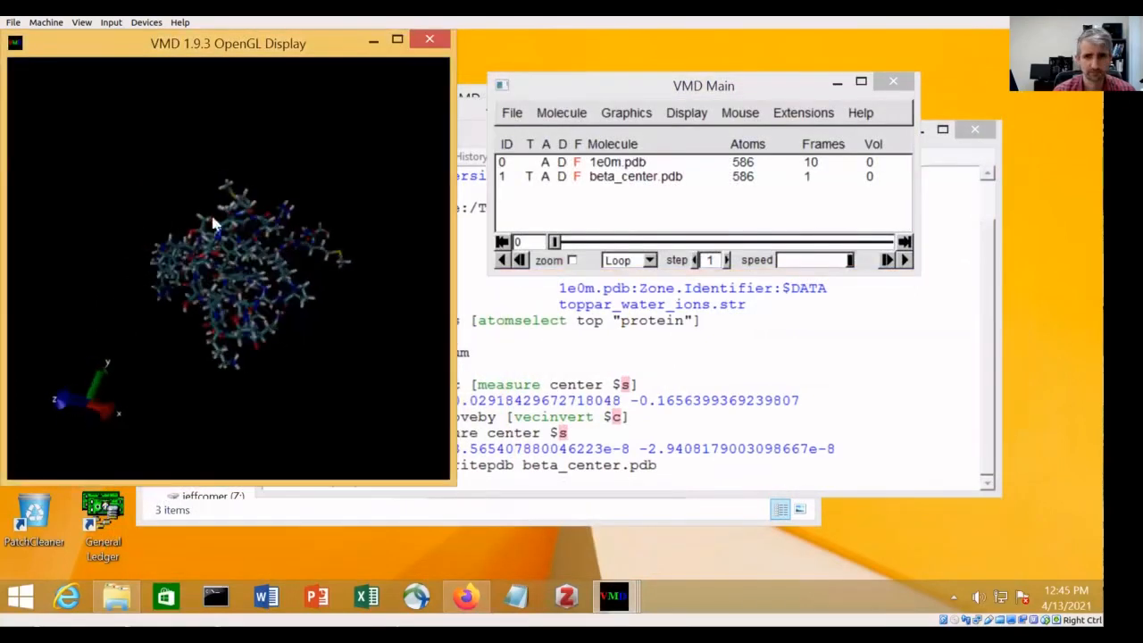
{"action": "double_click", "coordinate": [562, 164]}
{"action": "double_click", "coordinate": [563, 165]}
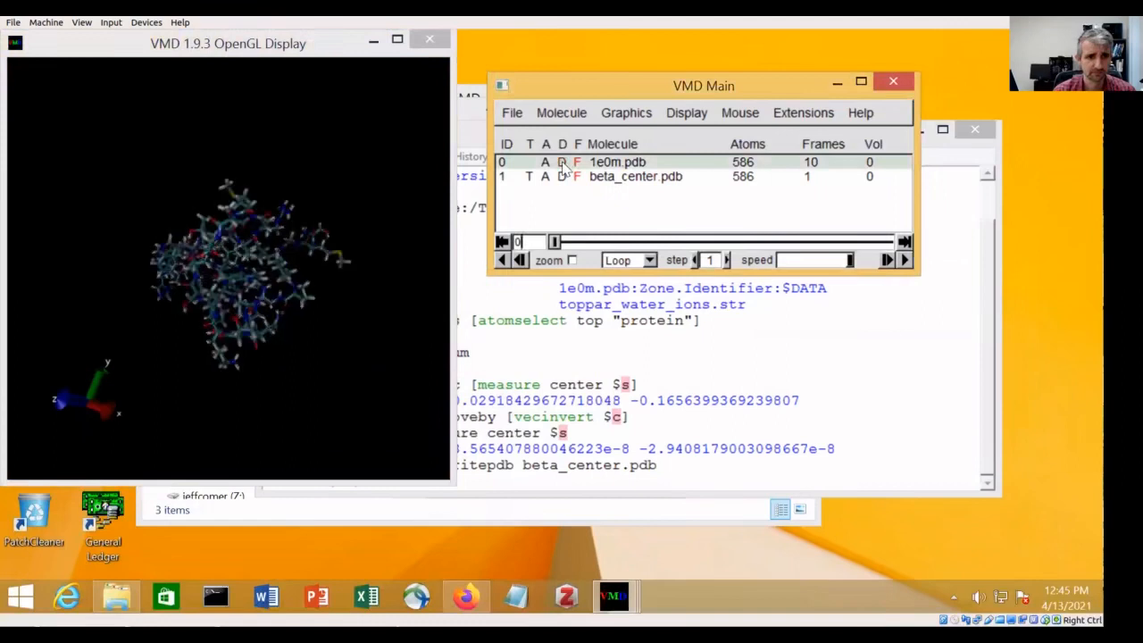
{"action": "left_click", "coordinate": [563, 163]}
{"action": "left_click", "coordinate": [562, 164]}
{"action": "left_click", "coordinate": [562, 164]}
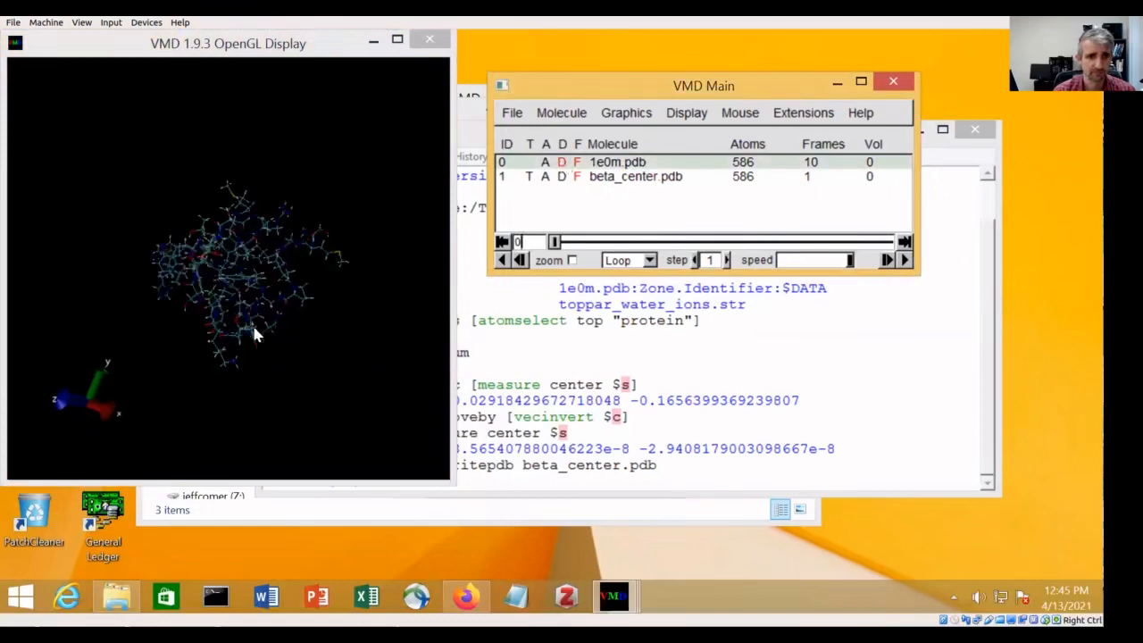
{"action": "left_click_drag", "start_coordinate": [252, 324], "coordinate": [401, 284]}
{"action": "scroll", "coordinate": [292, 350], "scroll_direction": "up", "scroll_amount": 5}
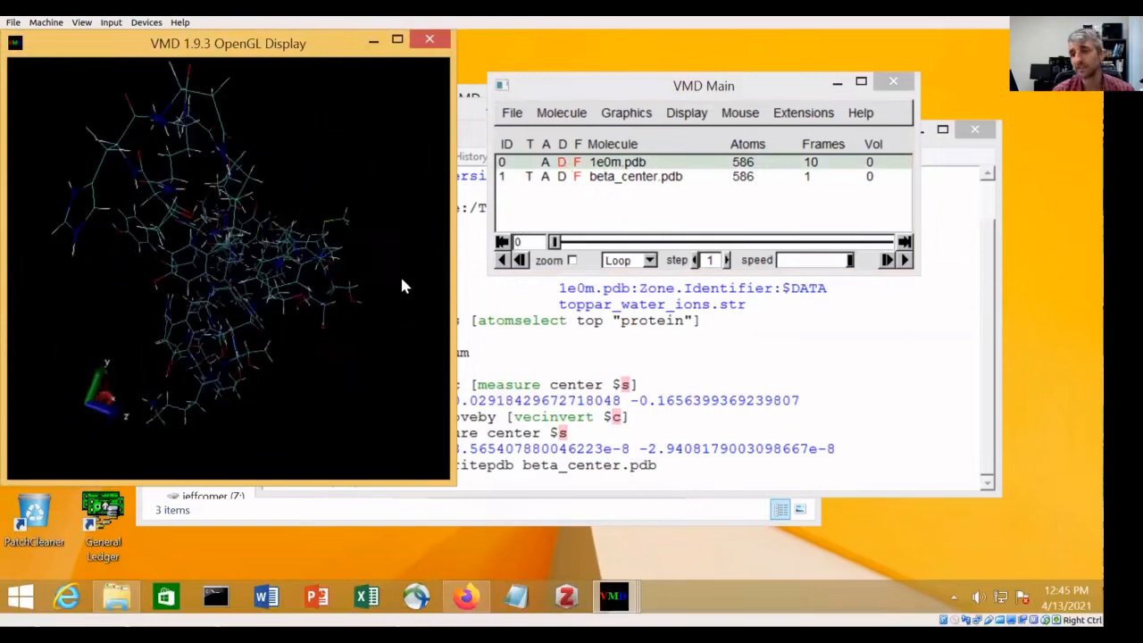
Open the Automatic PSF Builder for beta_center.pdb and restrict the included selection to Protein
{"action": "left_click", "coordinate": [797, 114]}
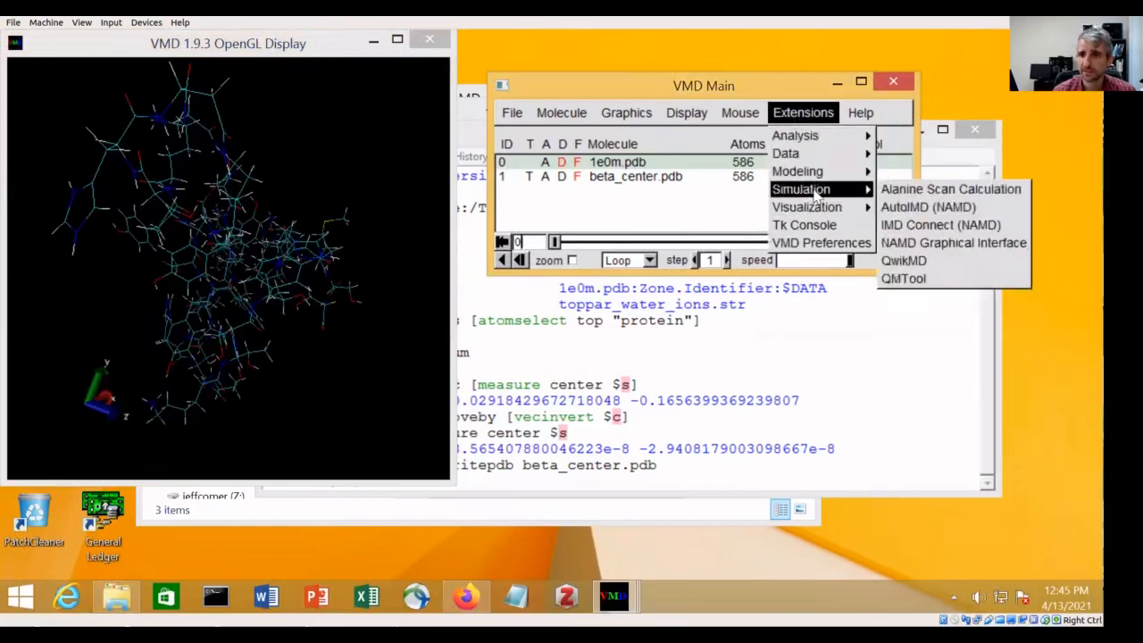
{"action": "mouse_move", "coordinate": [816, 176]}
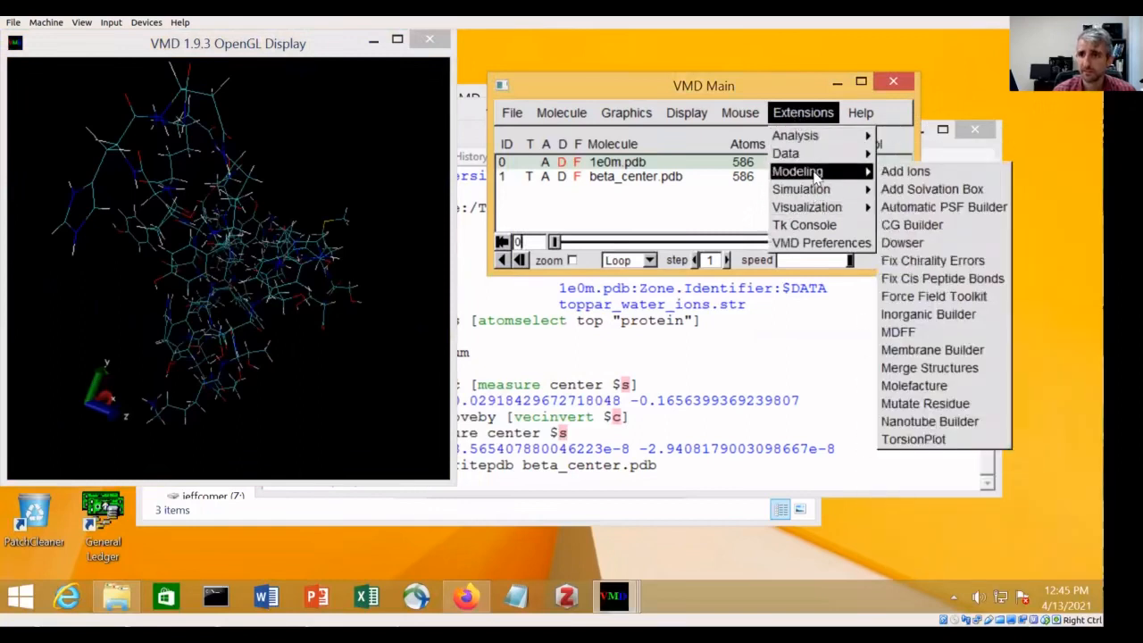
{"action": "left_click", "coordinate": [923, 213]}
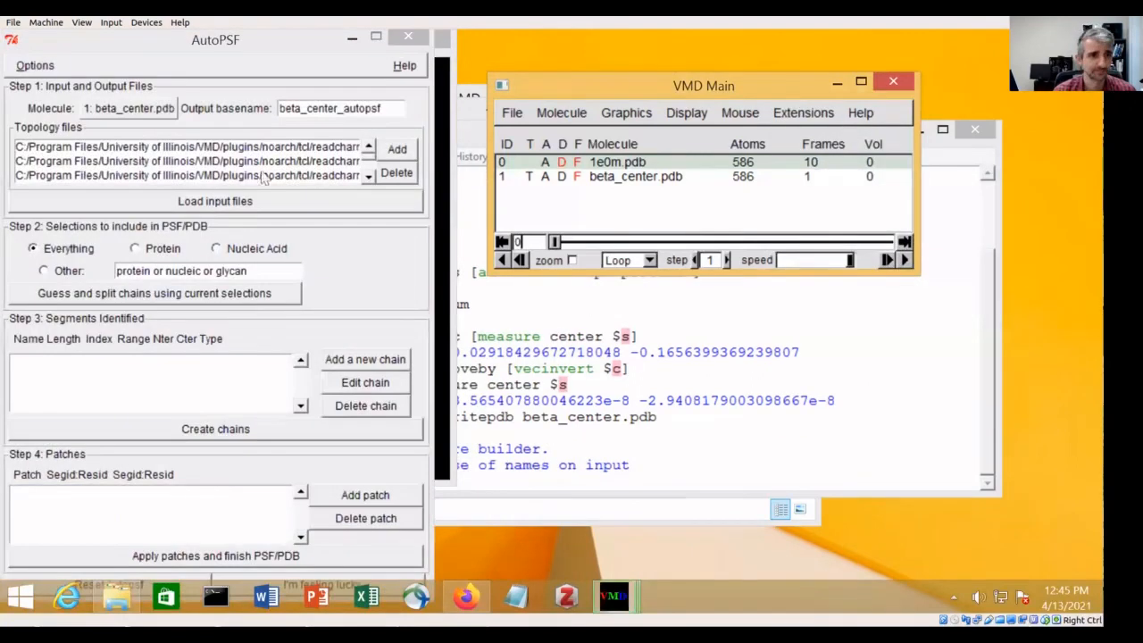
{"action": "left_click_drag", "start_coordinate": [139, 49], "coordinate": [142, 50]}
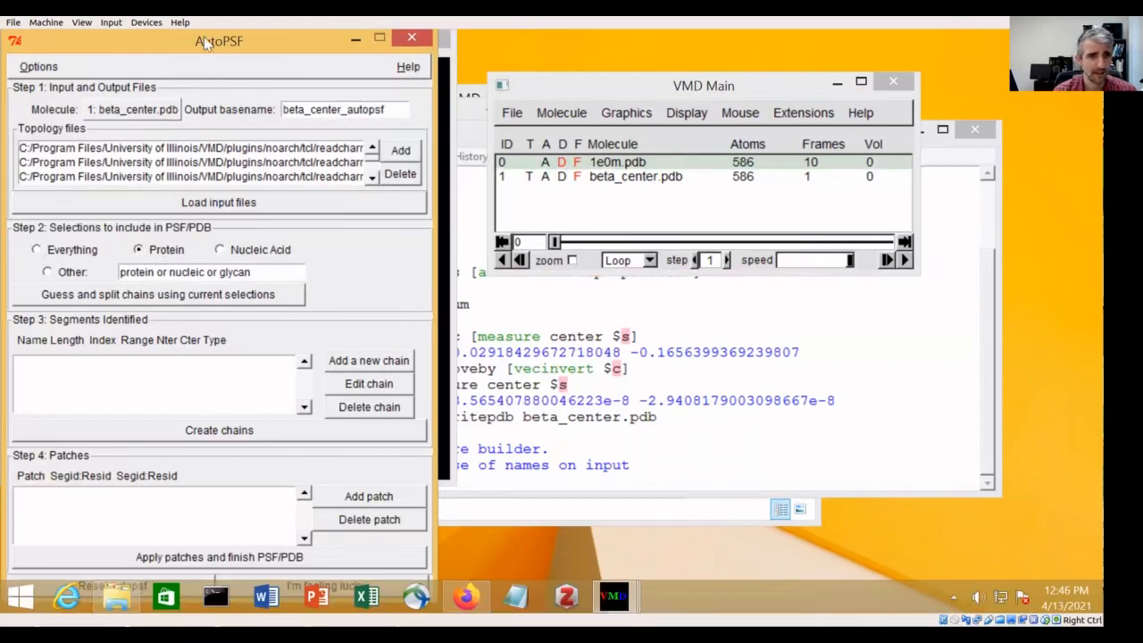
{"action": "left_click_drag", "start_coordinate": [203, 38], "coordinate": [210, 32]}
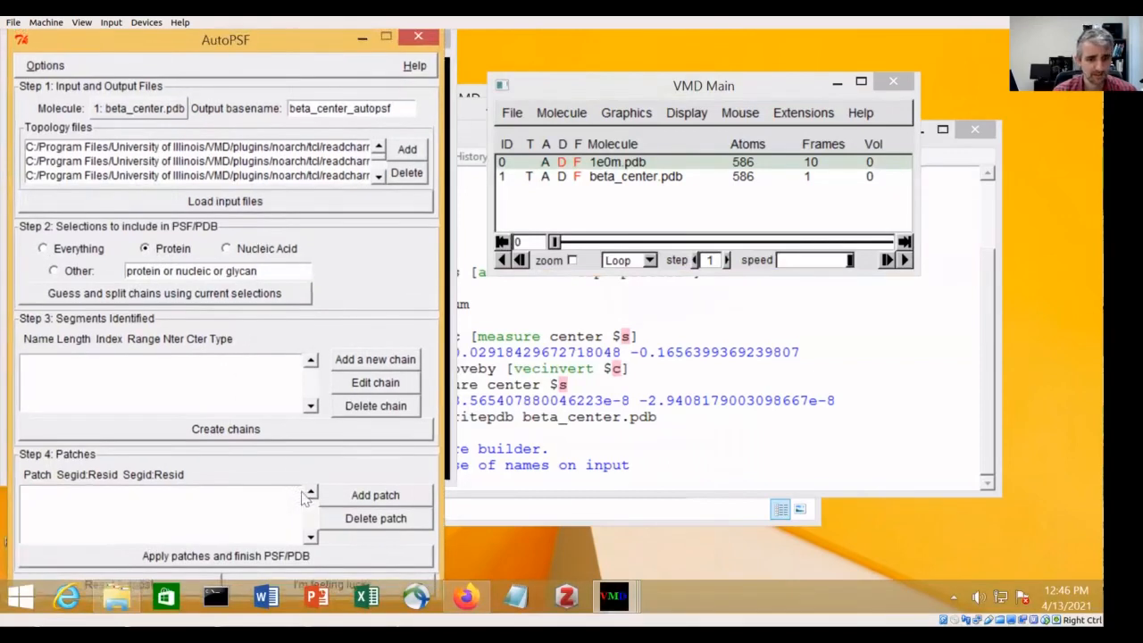
Build the beta_center_autopsf structure with AutoPSF's automatic I'm feeling lucky option, dismiss the completion notice and minimize the AutoPSF window
{"action": "left_click", "coordinate": [290, 582]}
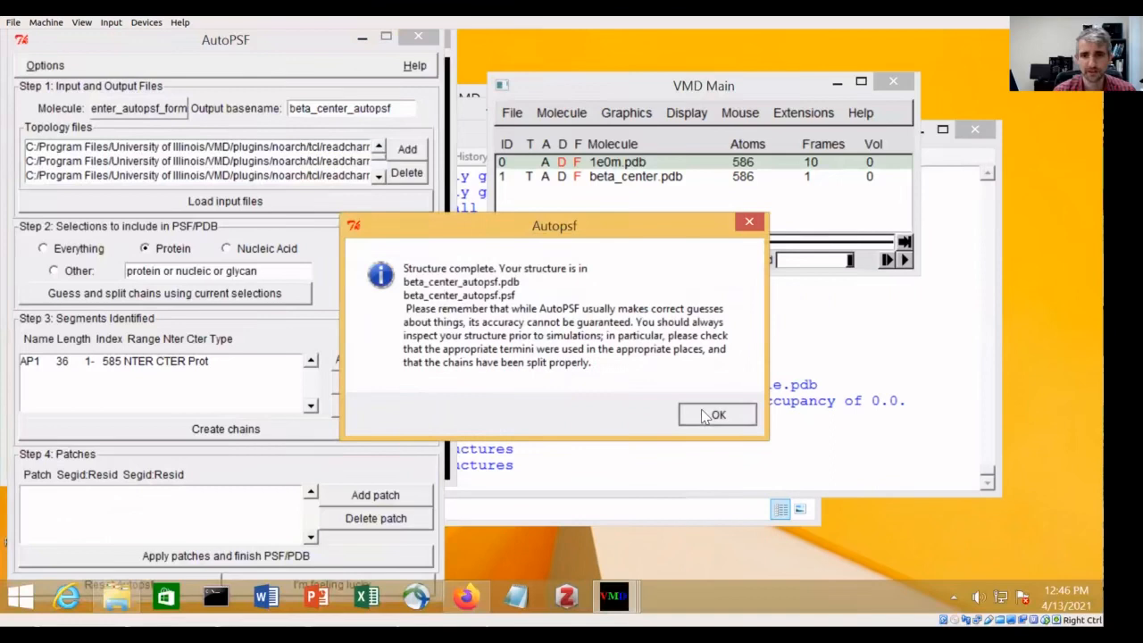
{"action": "left_click", "coordinate": [715, 415]}
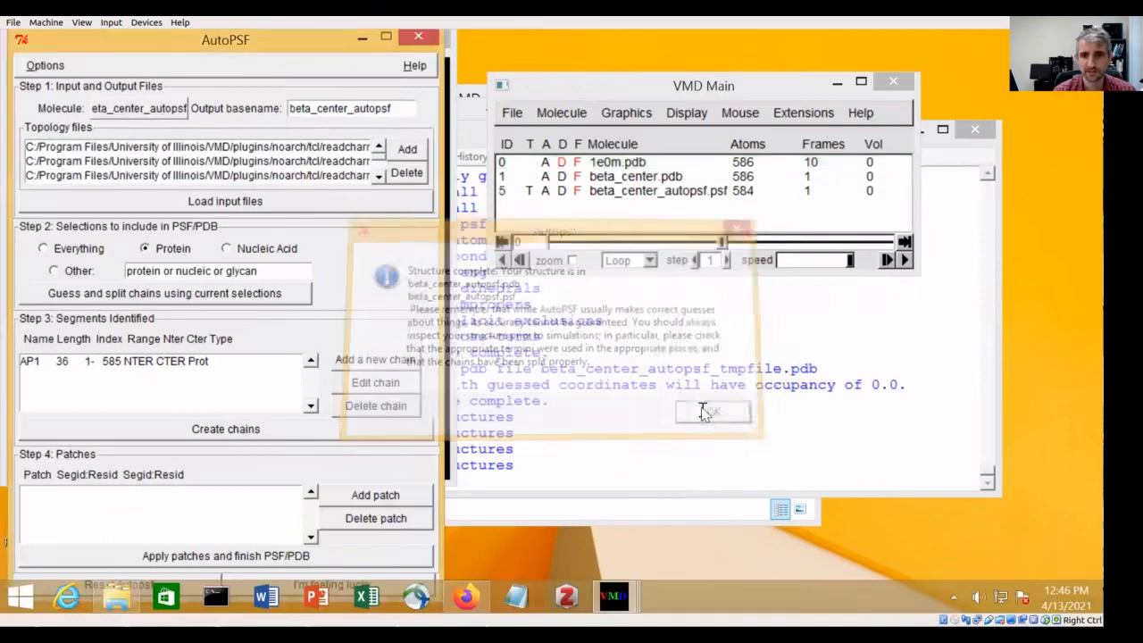
{"action": "left_click", "coordinate": [361, 40]}
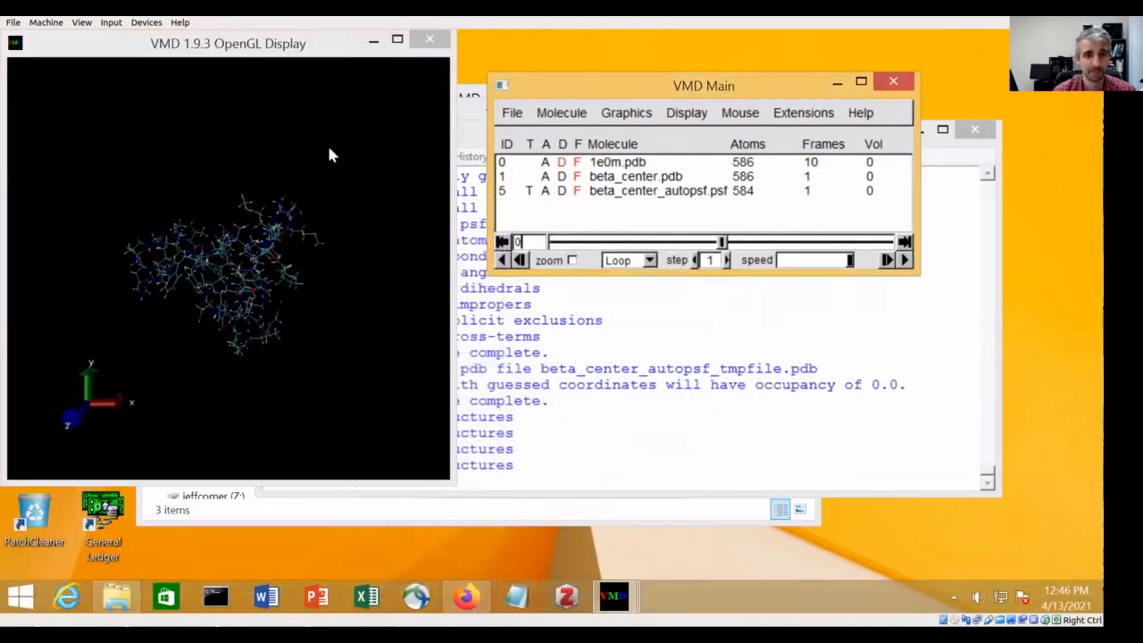
Hide beta_center.pdb and inspect the generated beta_center_autopsf structure from several angles and distances
{"action": "double_click", "coordinate": [562, 179]}
{"action": "left_click_drag", "start_coordinate": [298, 366], "coordinate": [287, 329]}
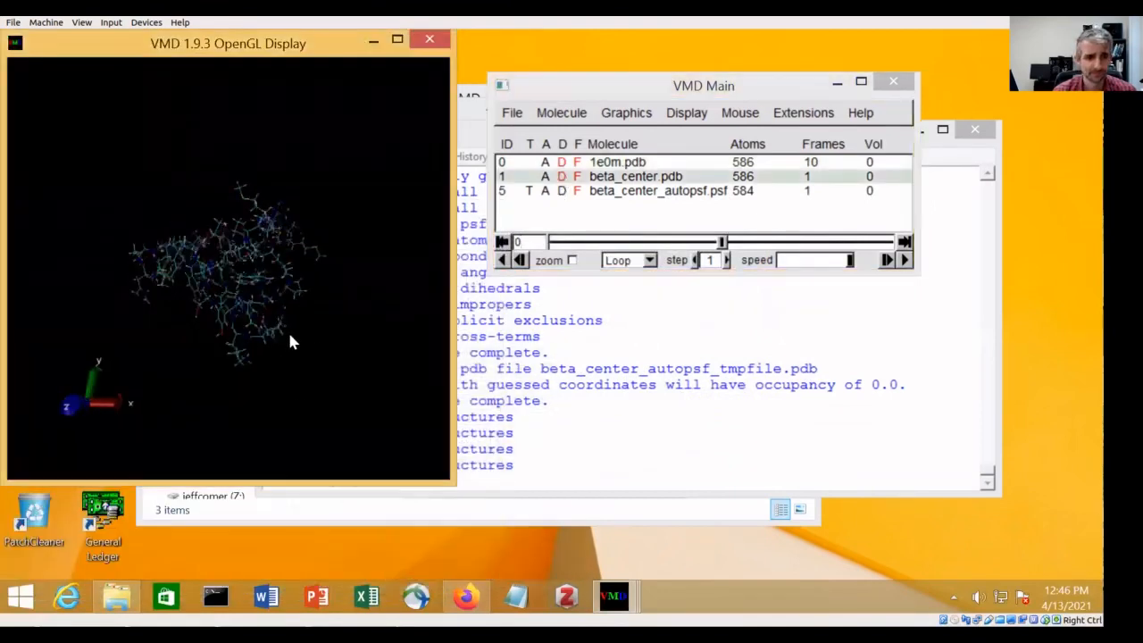
{"action": "scroll", "coordinate": [280, 370], "scroll_direction": "up", "scroll_amount": 7}
{"action": "left_click_drag", "start_coordinate": [278, 372], "coordinate": [295, 341]}
{"action": "scroll", "coordinate": [234, 336], "scroll_direction": "down", "scroll_amount": 7}
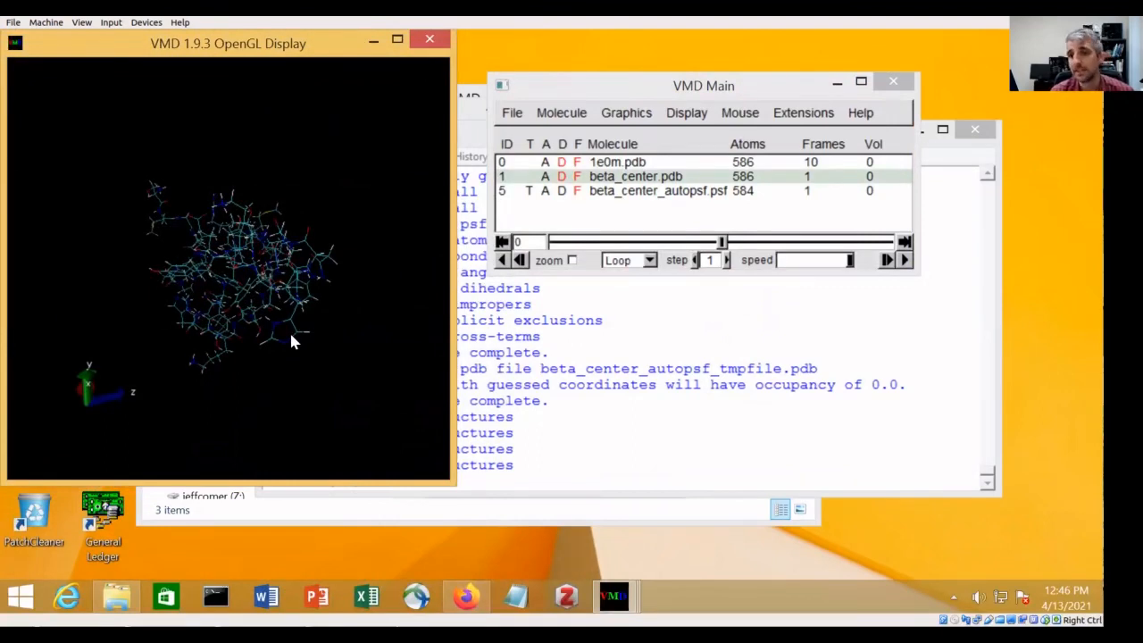
{"action": "scroll", "coordinate": [229, 342], "scroll_direction": "up", "scroll_amount": 2}
{"action": "left_click_drag", "start_coordinate": [229, 341], "coordinate": [403, 316]}
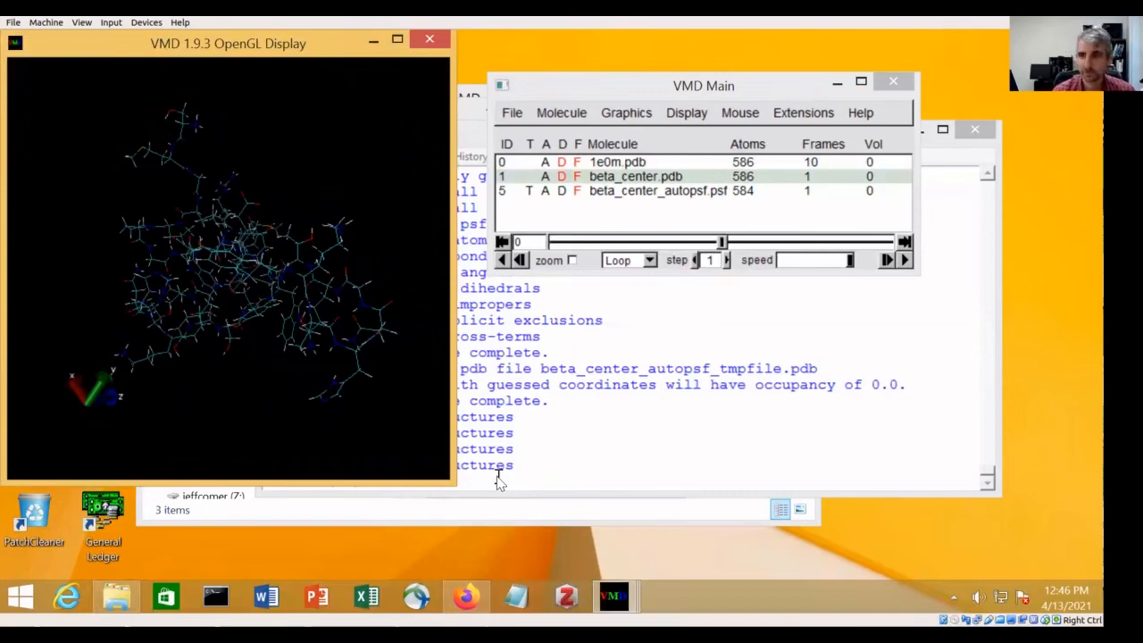
Search Windows for wordpad and launch WordPad
{"action": "key", "text": "super"}
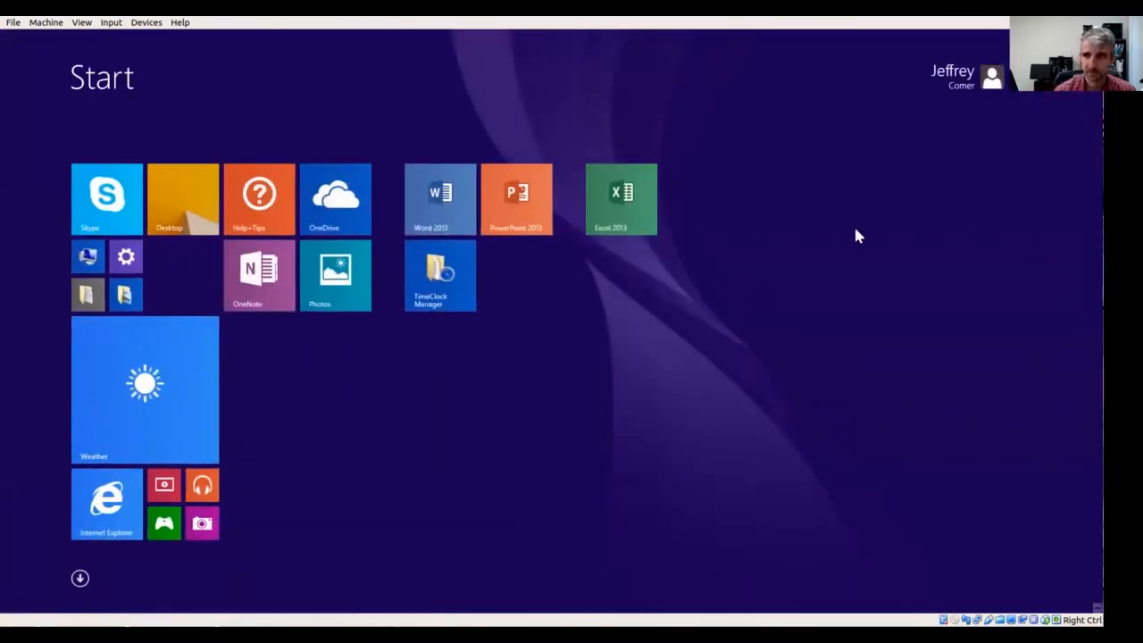
{"action": "left_click", "coordinate": [1051, 77]}
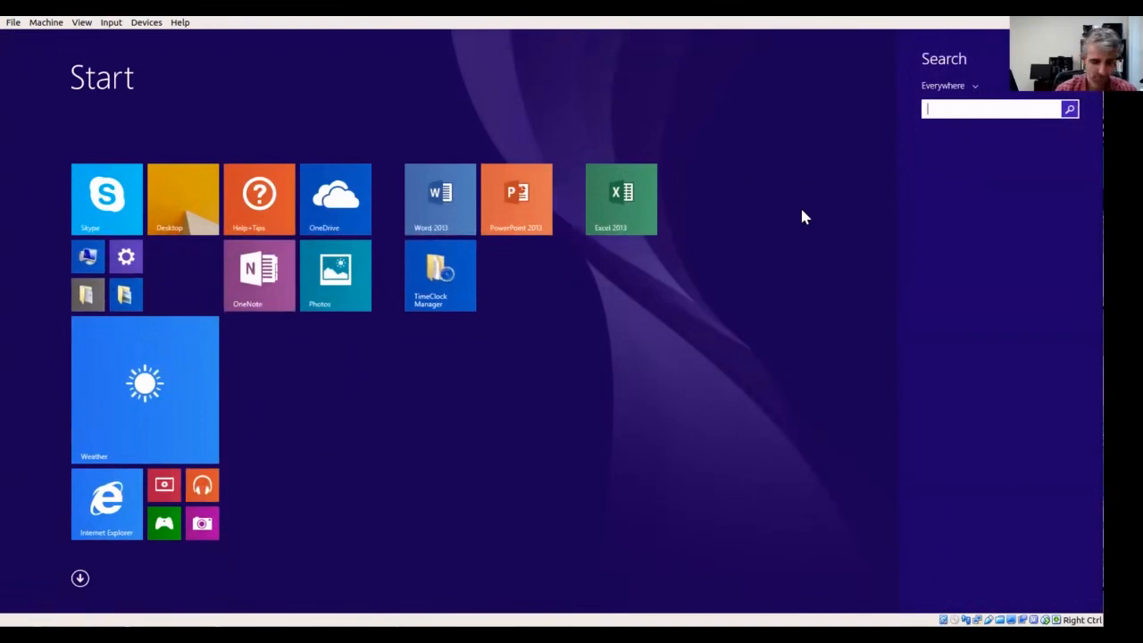
{"action": "type", "text": "wordpad"}
{"action": "key", "text": "Return"}
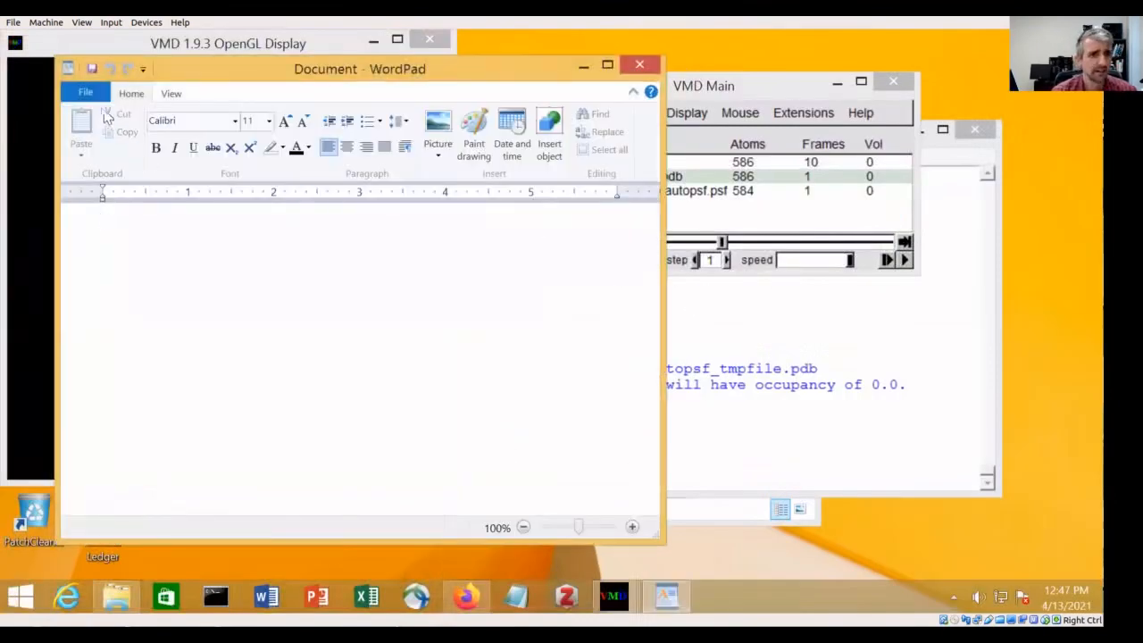
Open beta_center_autopsf.psf from the share's Teaching\MD folder, listing all document types, and maximize the document window
{"action": "left_click", "coordinate": [85, 93]}
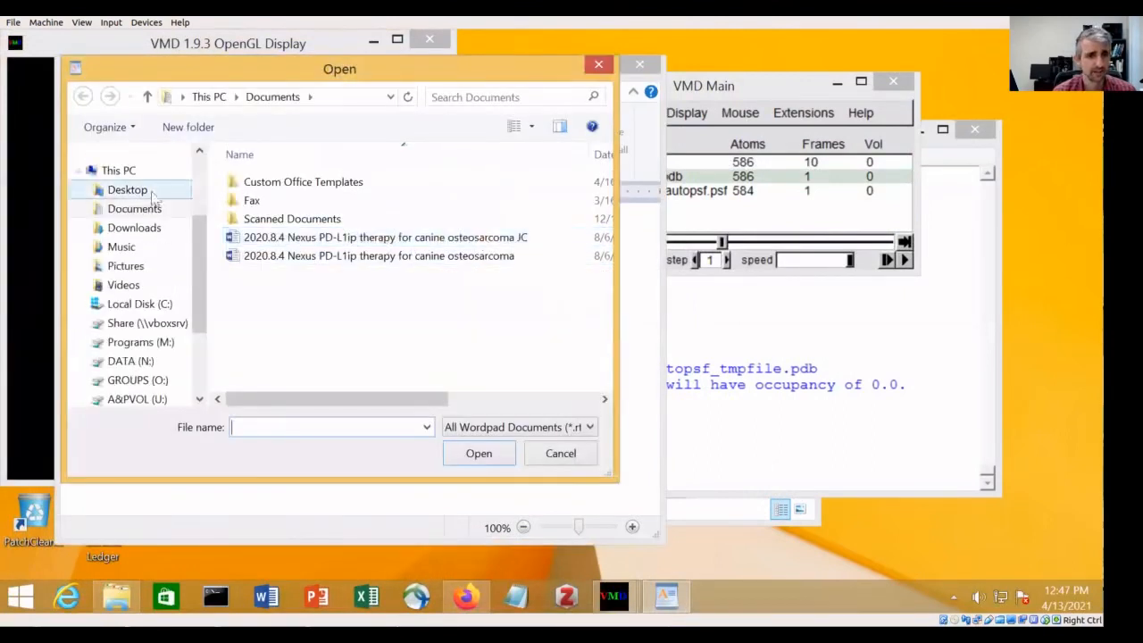
{"action": "left_click", "coordinate": [147, 323]}
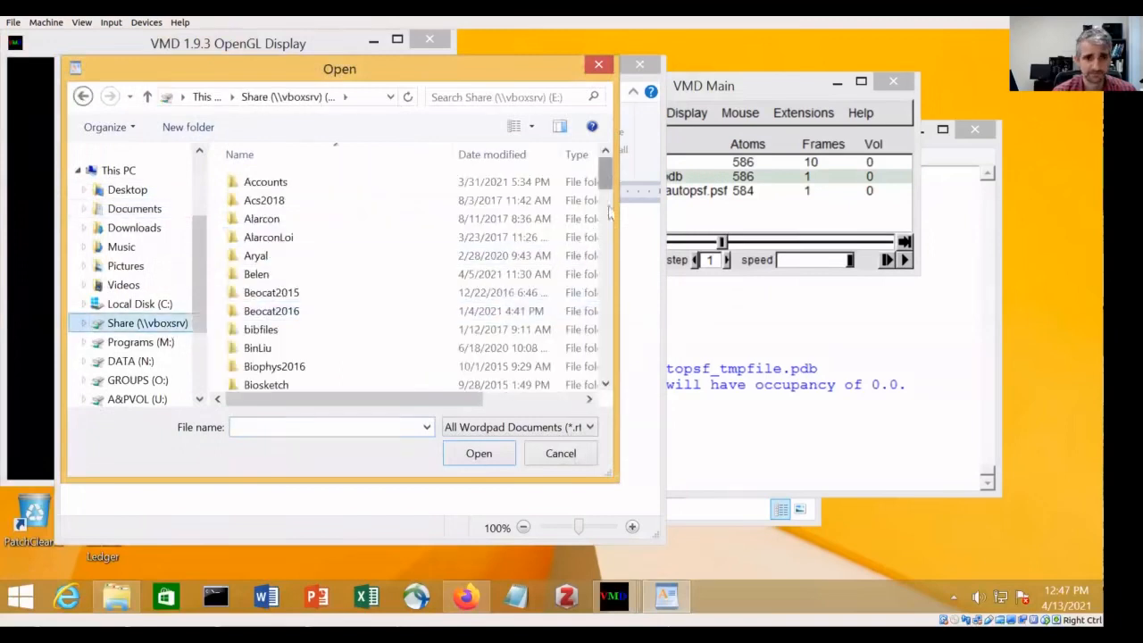
{"action": "scroll", "coordinate": [357, 286], "scroll_direction": "down", "scroll_amount": 10}
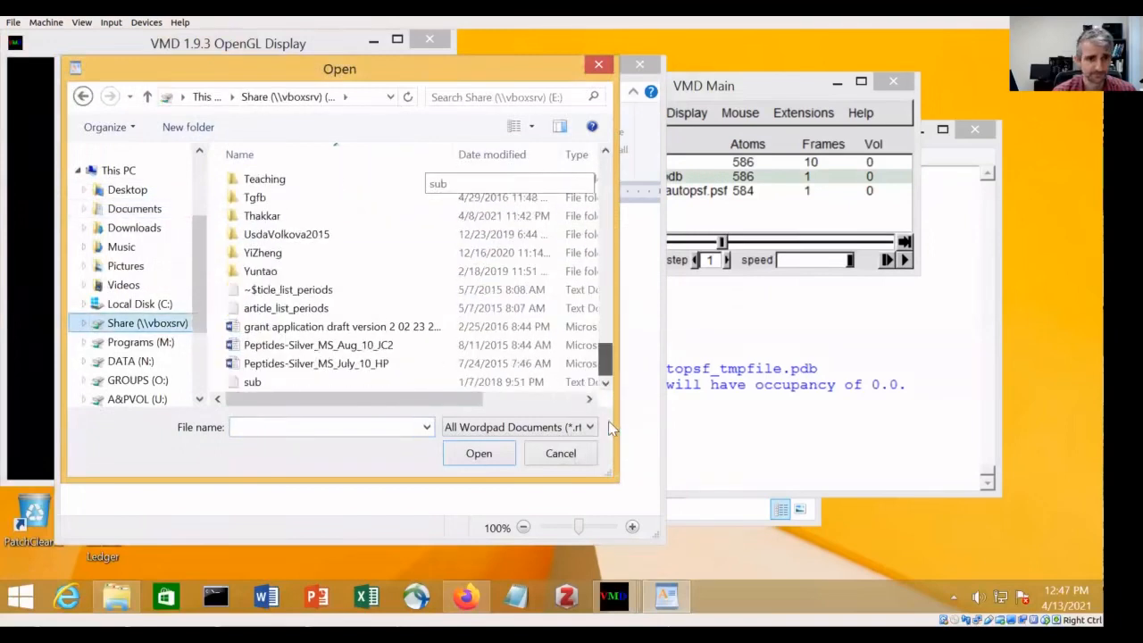
{"action": "double_click", "coordinate": [272, 179]}
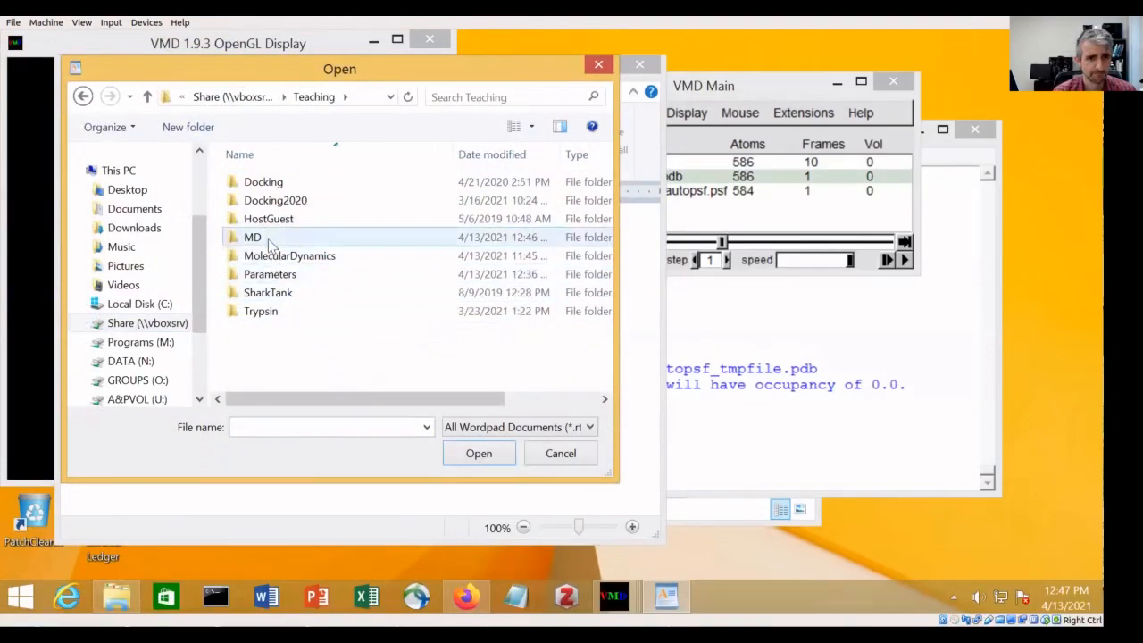
{"action": "double_click", "coordinate": [268, 237]}
{"action": "left_click", "coordinate": [527, 429]}
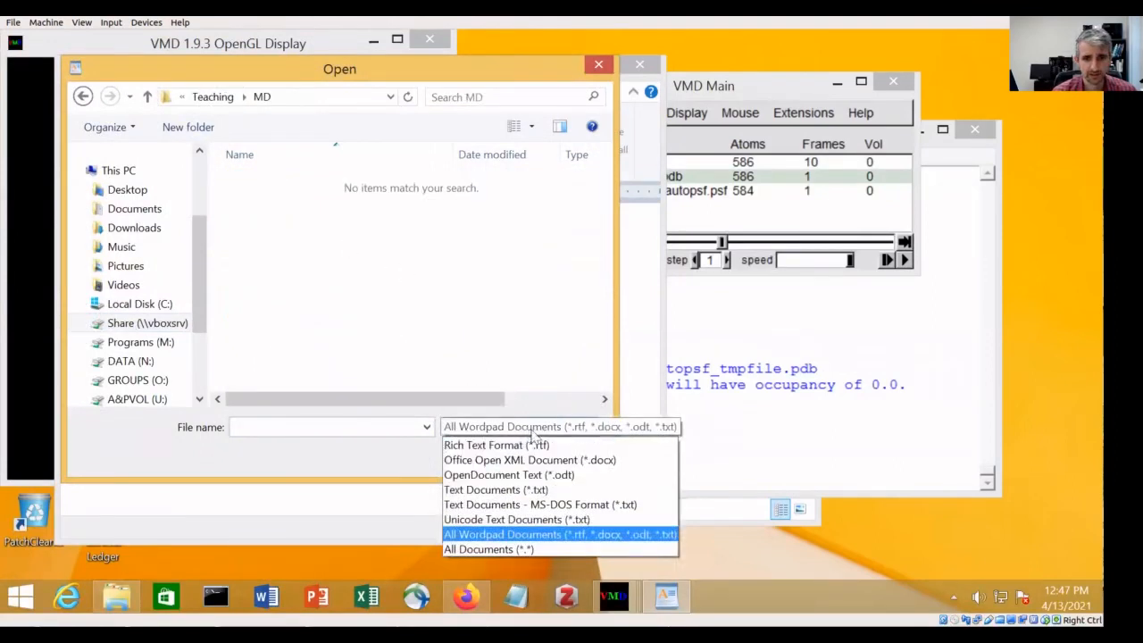
{"action": "left_click", "coordinate": [514, 549]}
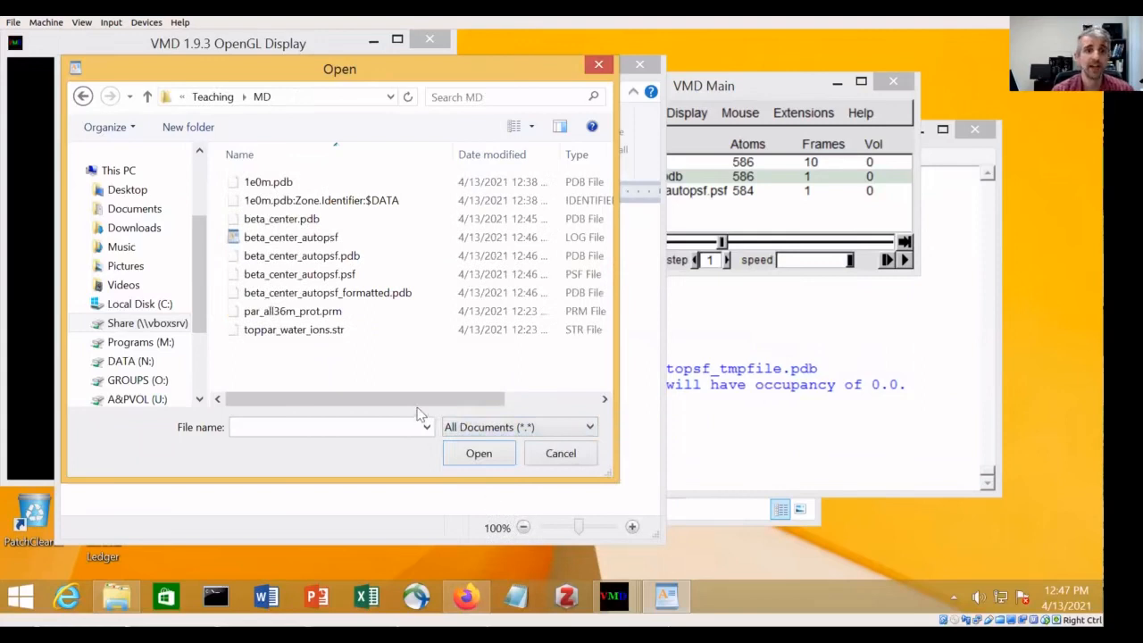
{"action": "left_click", "coordinate": [320, 283]}
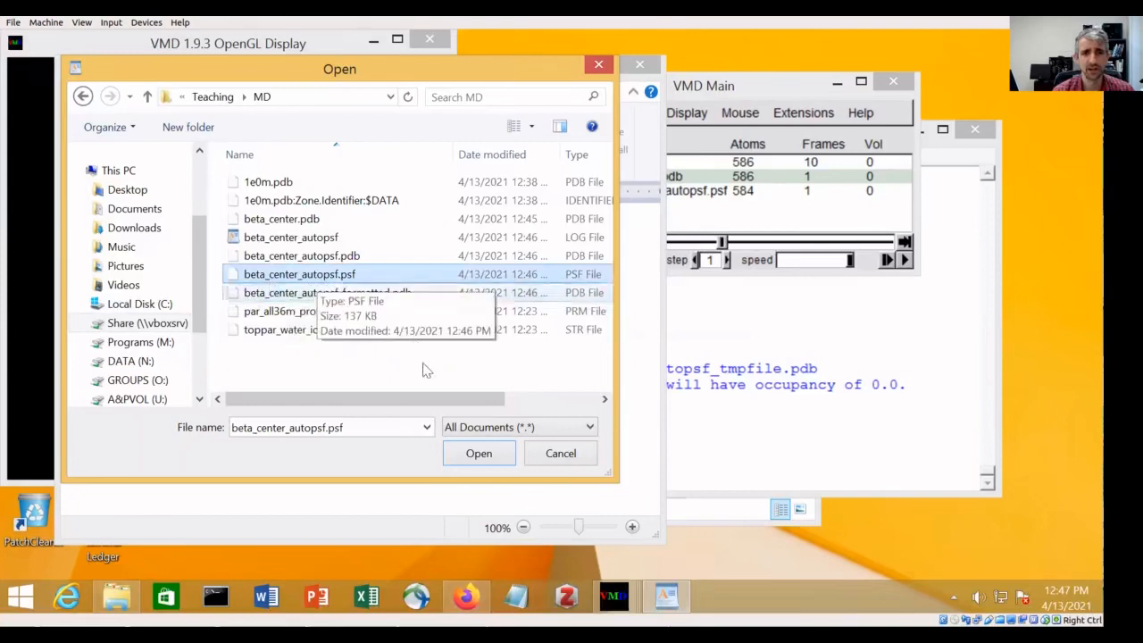
{"action": "left_click", "coordinate": [479, 454]}
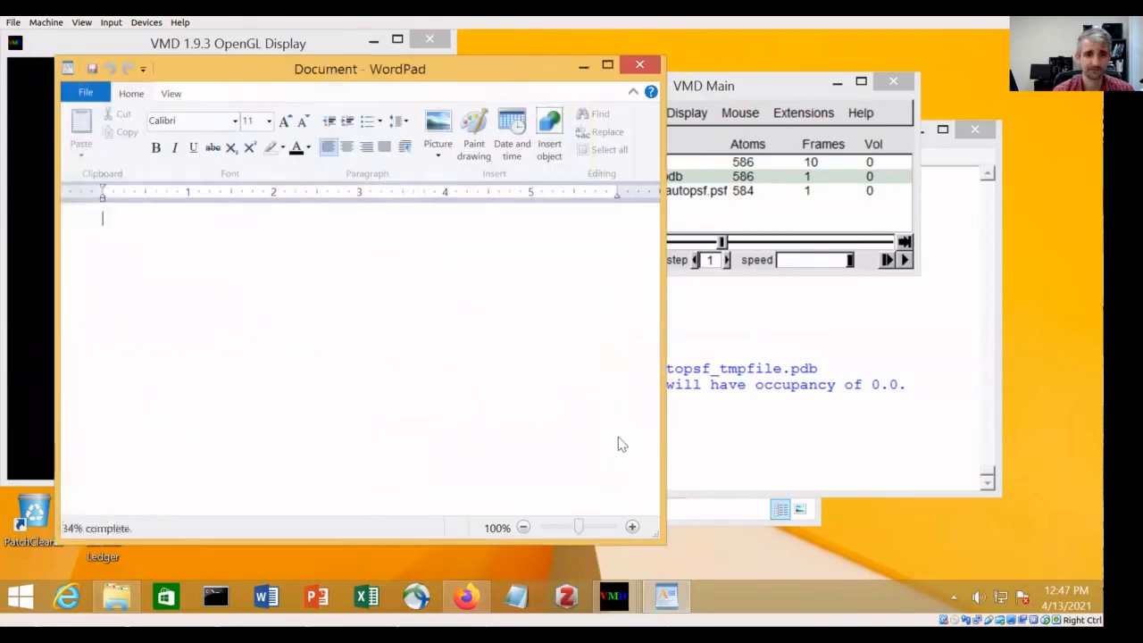
{"action": "left_click", "coordinate": [606, 67]}
Examine the title remarks and the atom entries with their types, charges and masses in beta_center_autopsf.psf
{"action": "left_click", "coordinate": [523, 300]}
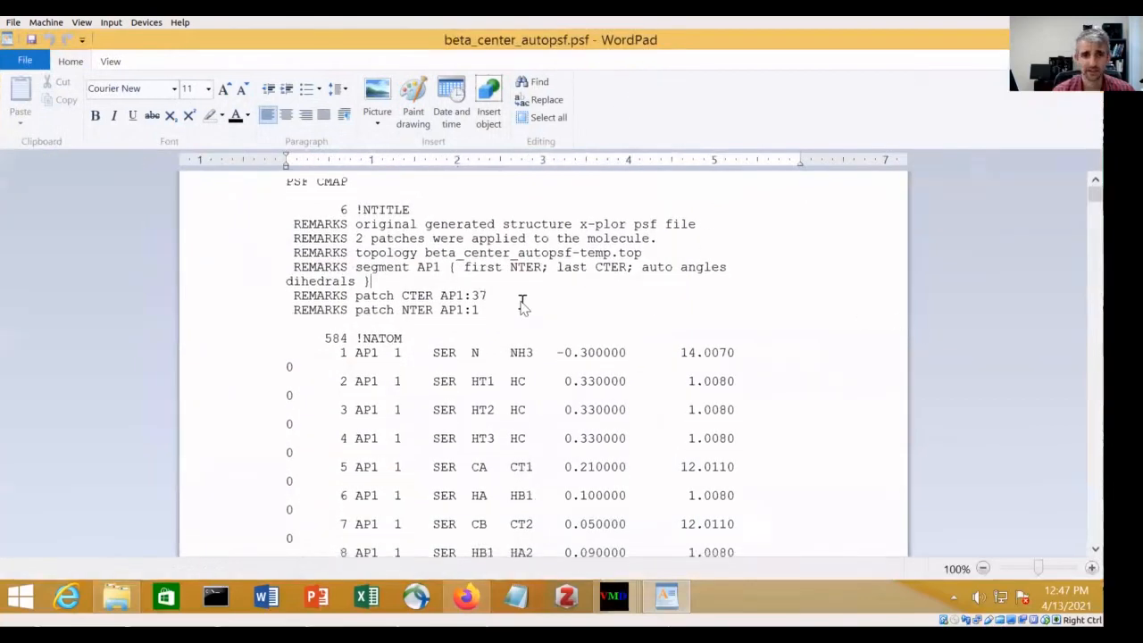
{"action": "scroll", "coordinate": [523, 303], "scroll_direction": "down", "scroll_amount": 20}
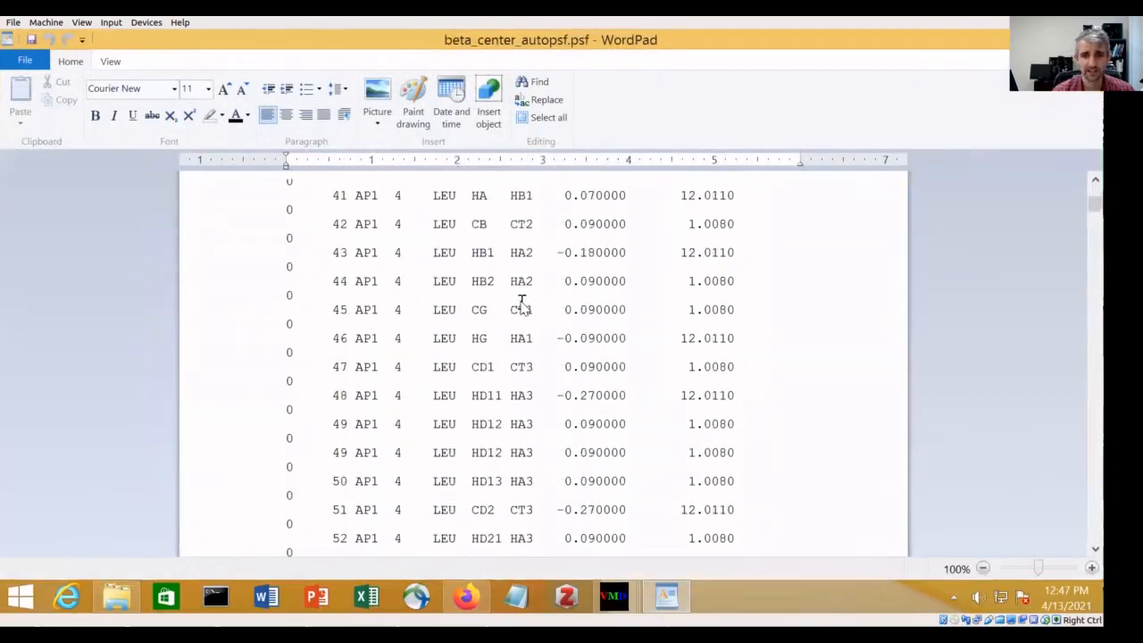
{"action": "scroll", "coordinate": [523, 305], "scroll_direction": "down", "scroll_amount": 20}
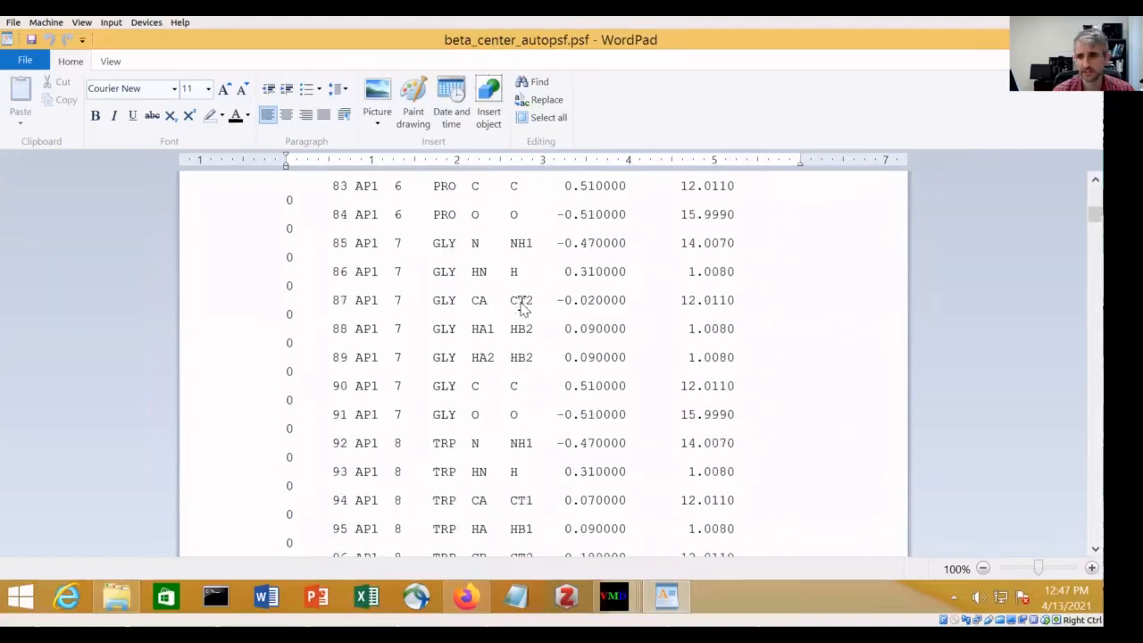
{"action": "scroll", "coordinate": [523, 306], "scroll_direction": "down", "scroll_amount": 5}
{"action": "scroll", "coordinate": [522, 313], "scroll_direction": "up", "scroll_amount": 20}
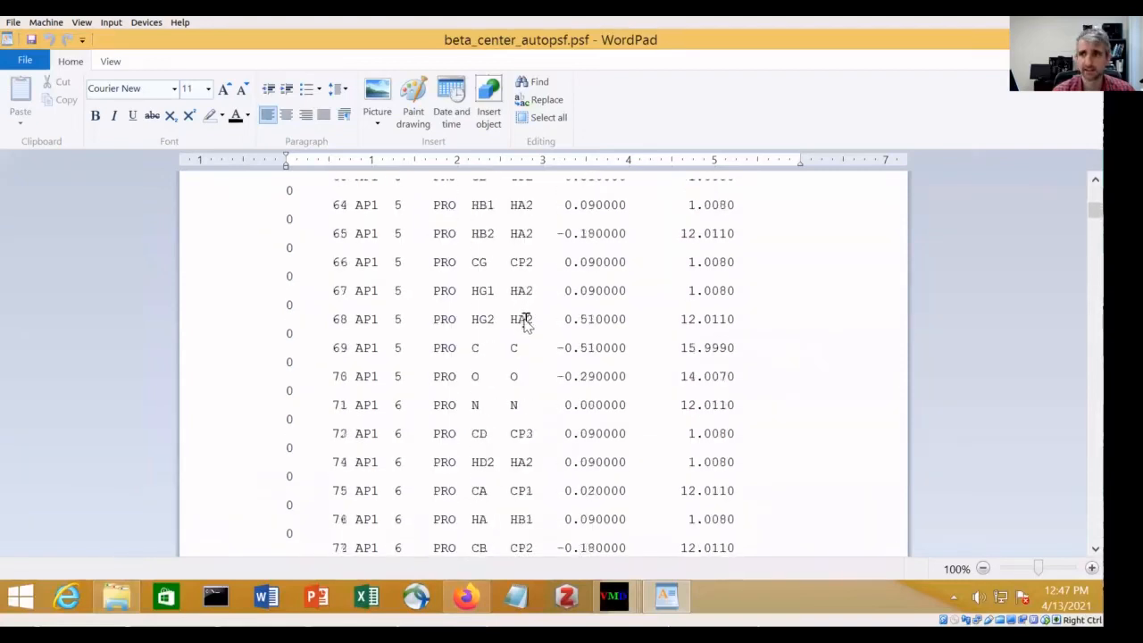
{"action": "scroll", "coordinate": [527, 333], "scroll_direction": "up", "scroll_amount": 13}
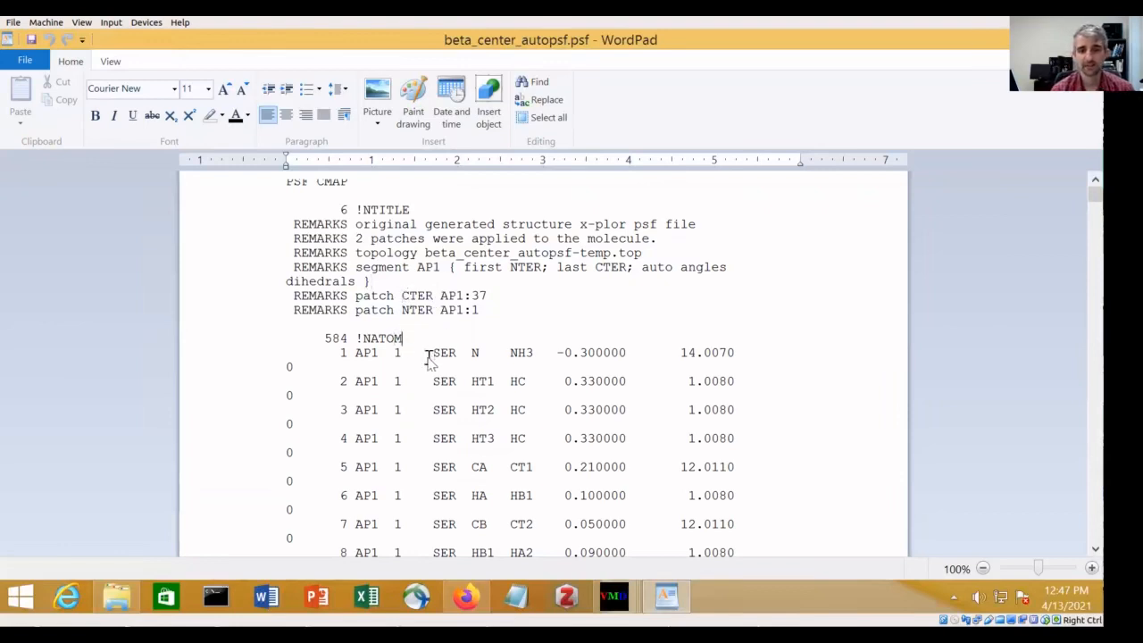
Search the PSF file for "!" from the first remark line, keeping the search dialog clear of the atom entries
{"action": "left_click", "coordinate": [347, 225]}
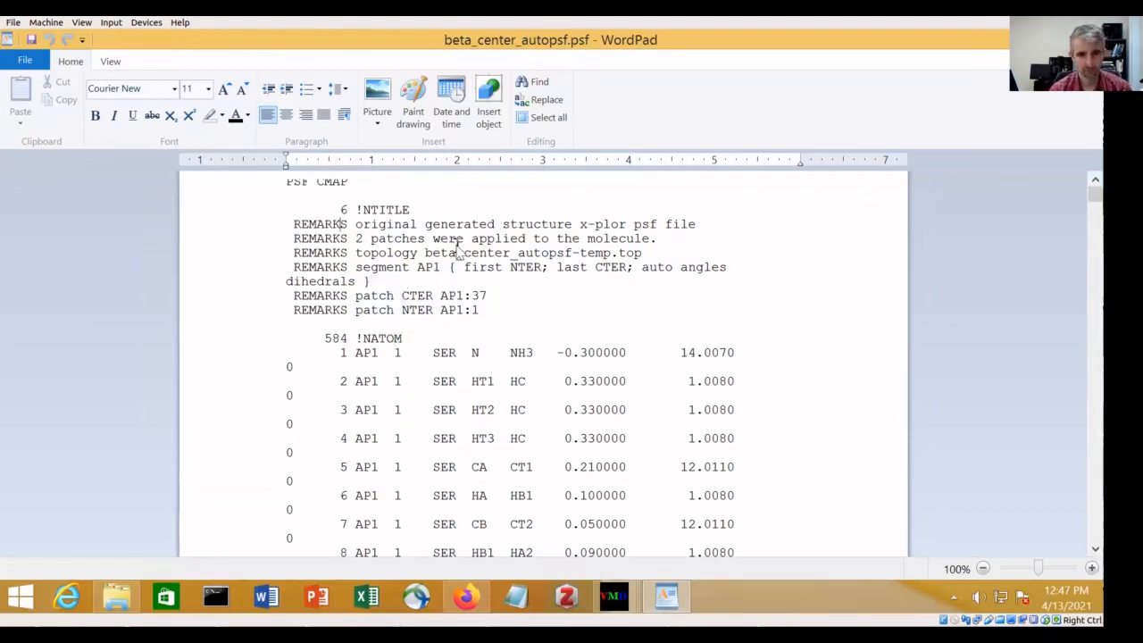
{"action": "key", "text": "ctrl+f"}
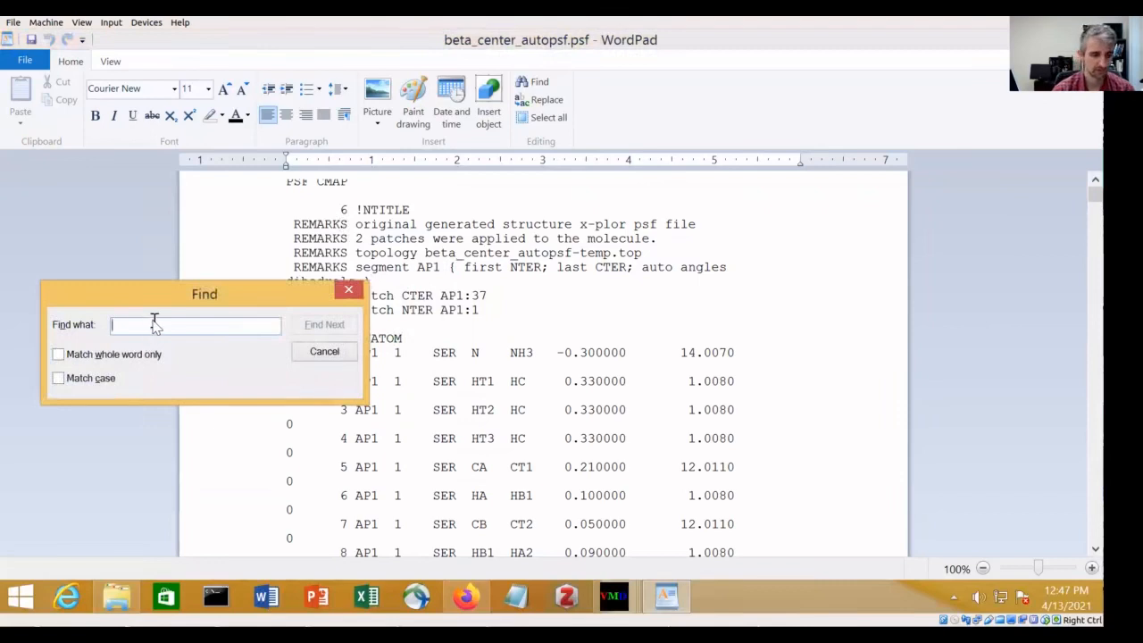
{"action": "type", "text": "!"}
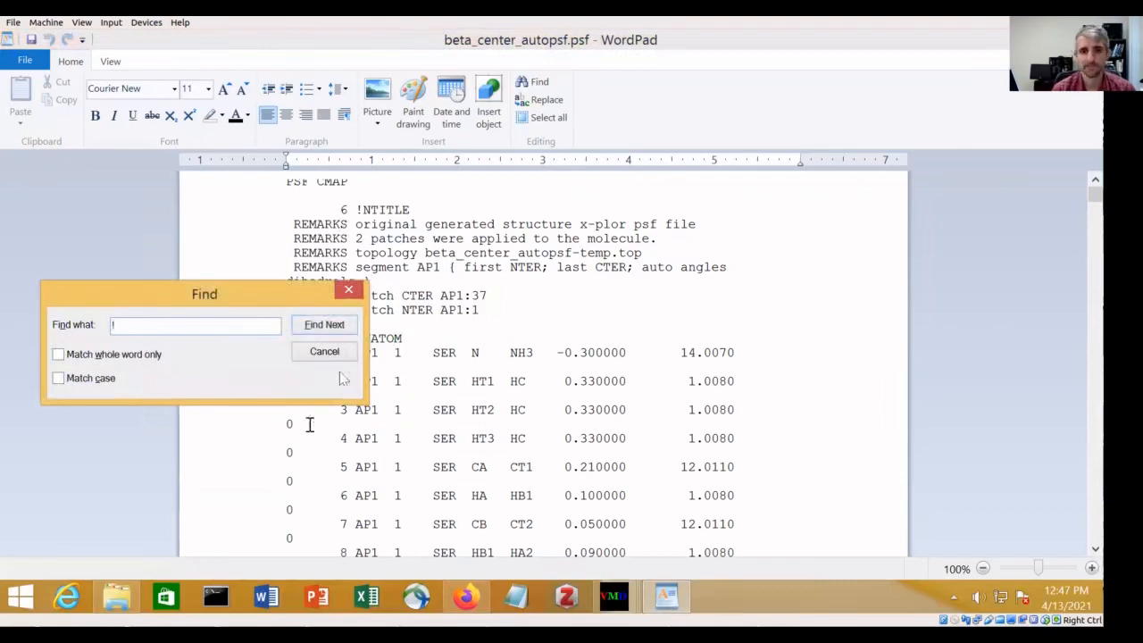
{"action": "left_click_drag", "start_coordinate": [230, 294], "coordinate": [740, 168]}
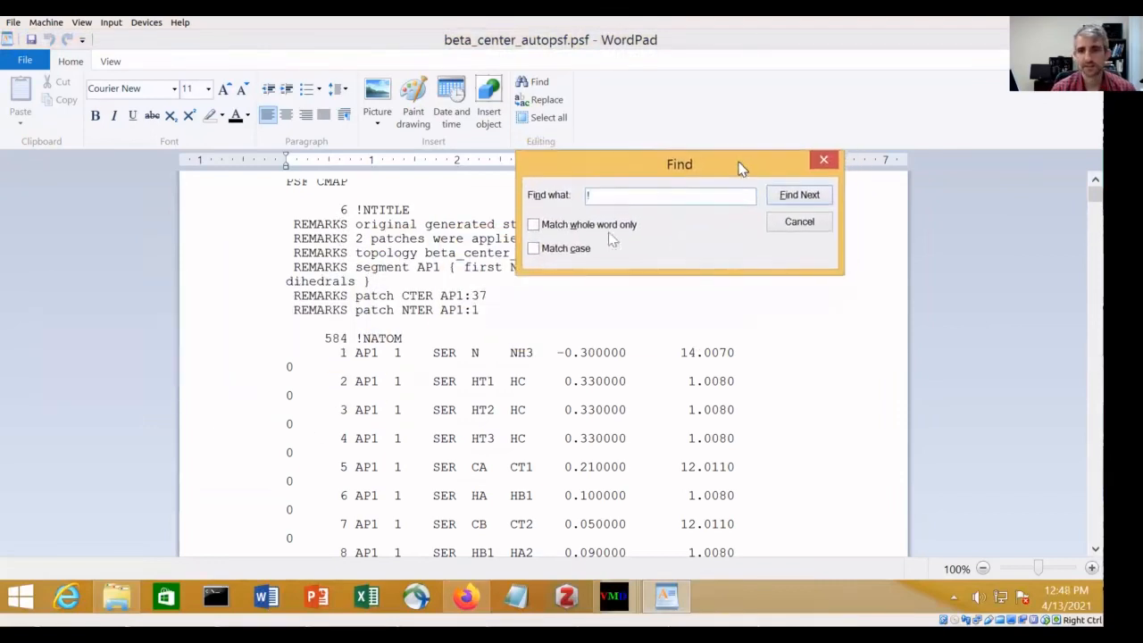
{"action": "left_click", "coordinate": [800, 204]}
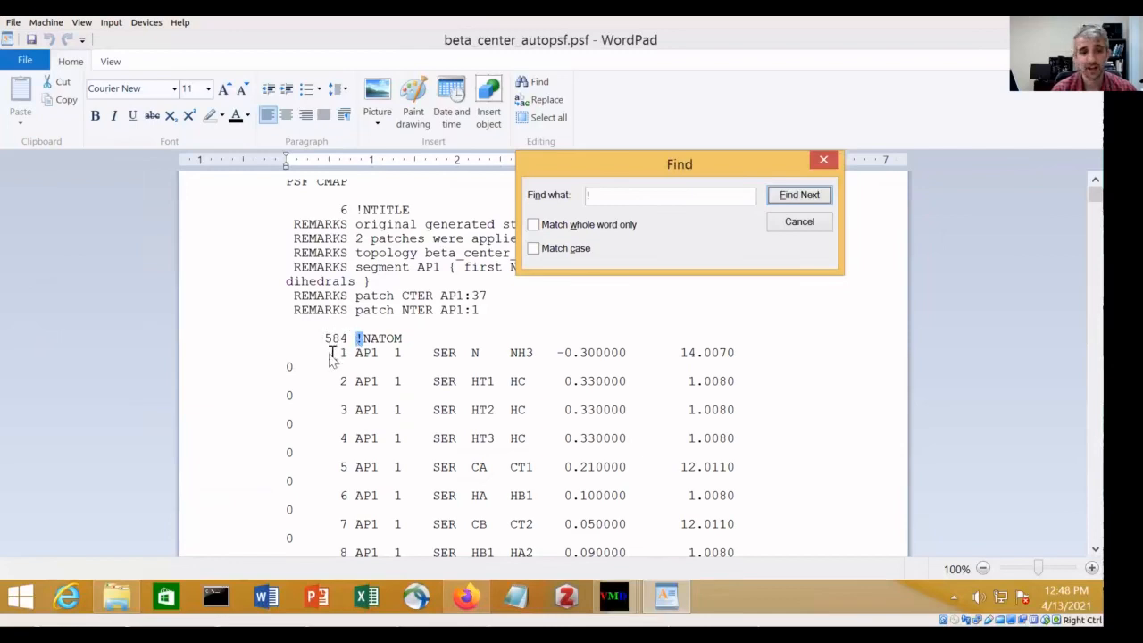
Go through the following "!" section headings, from bonds, angles and dihedrals to cross-terms, and close the search
{"action": "left_click", "coordinate": [783, 198]}
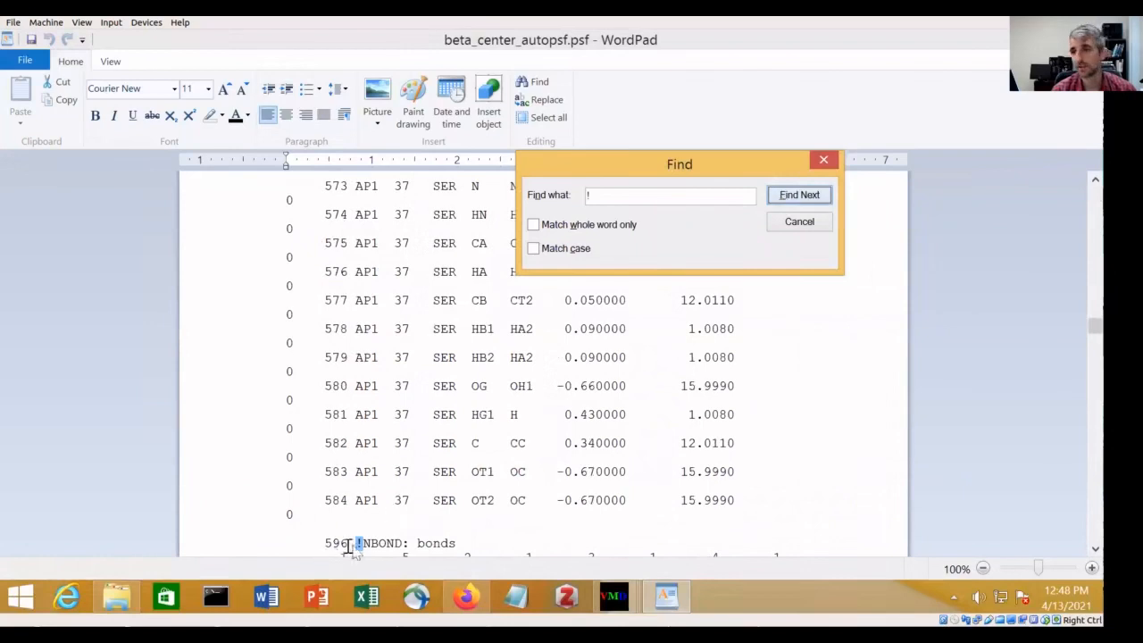
{"action": "left_click", "coordinate": [799, 196]}
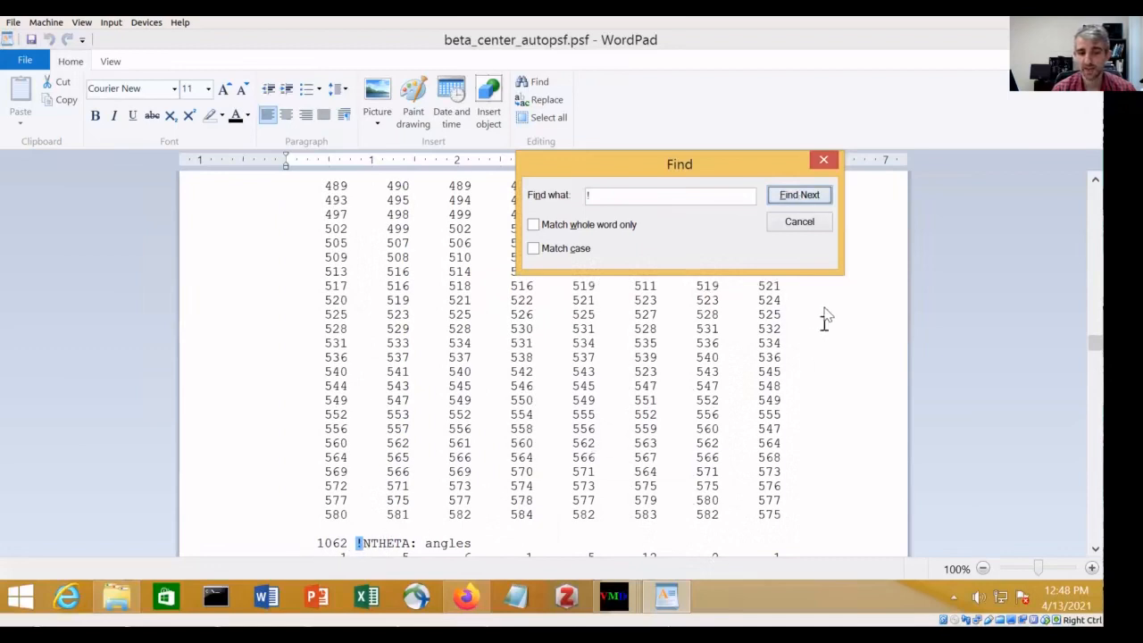
{"action": "left_click", "coordinate": [813, 200]}
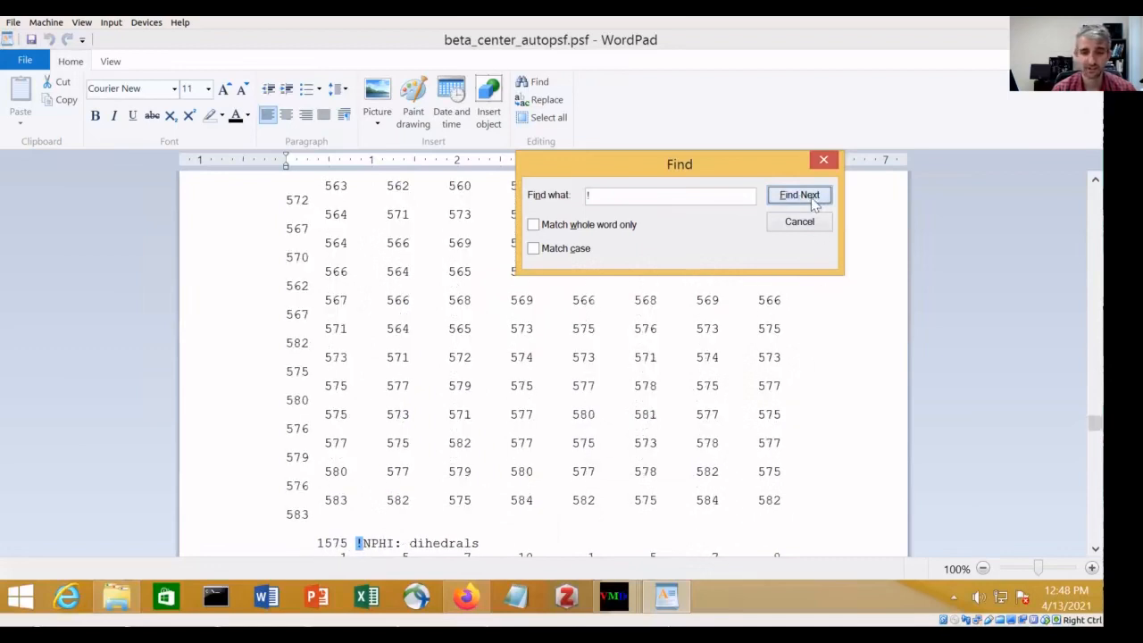
{"action": "left_click", "coordinate": [813, 202]}
{"action": "left_click", "coordinate": [813, 202]}
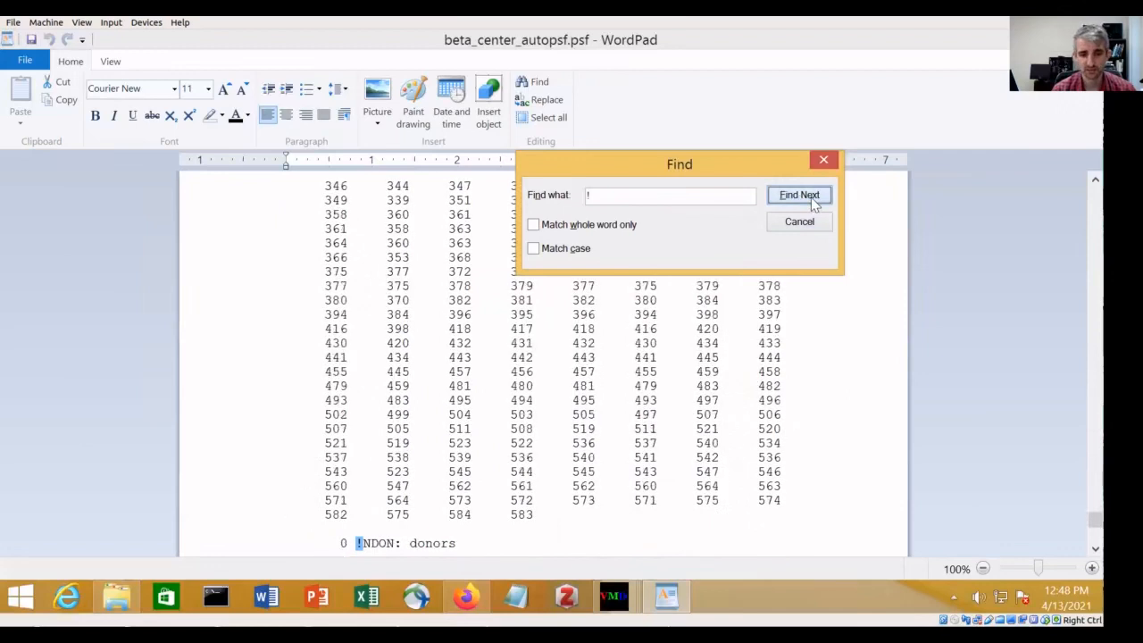
{"action": "left_click", "coordinate": [814, 202]}
{"action": "left_click", "coordinate": [814, 201]}
{"action": "left_click", "coordinate": [813, 202]}
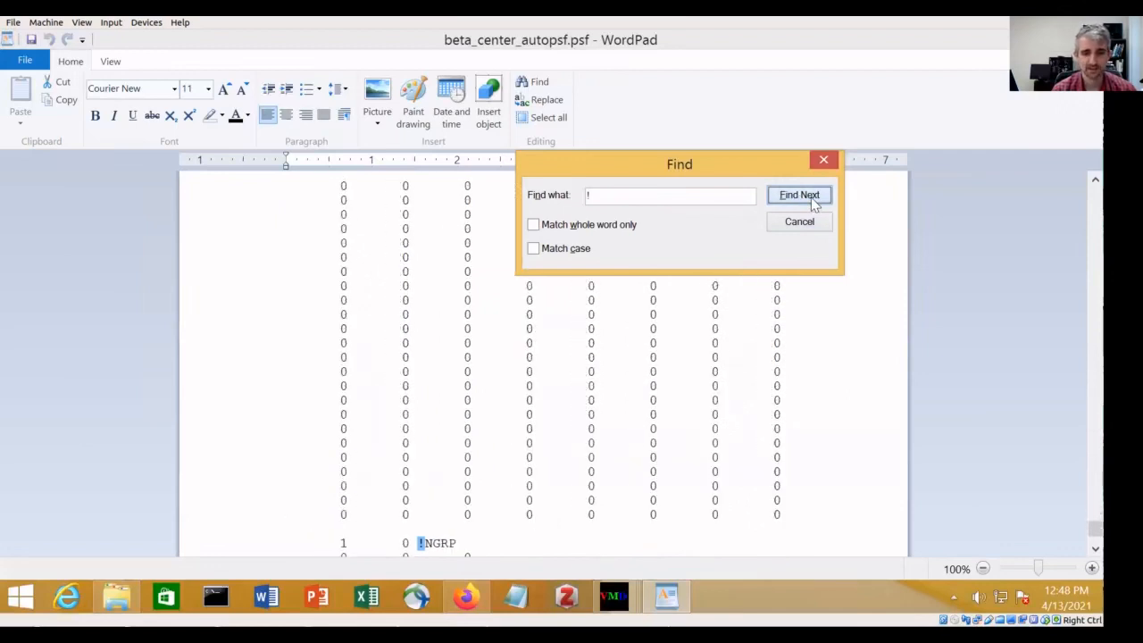
{"action": "left_click", "coordinate": [813, 201]}
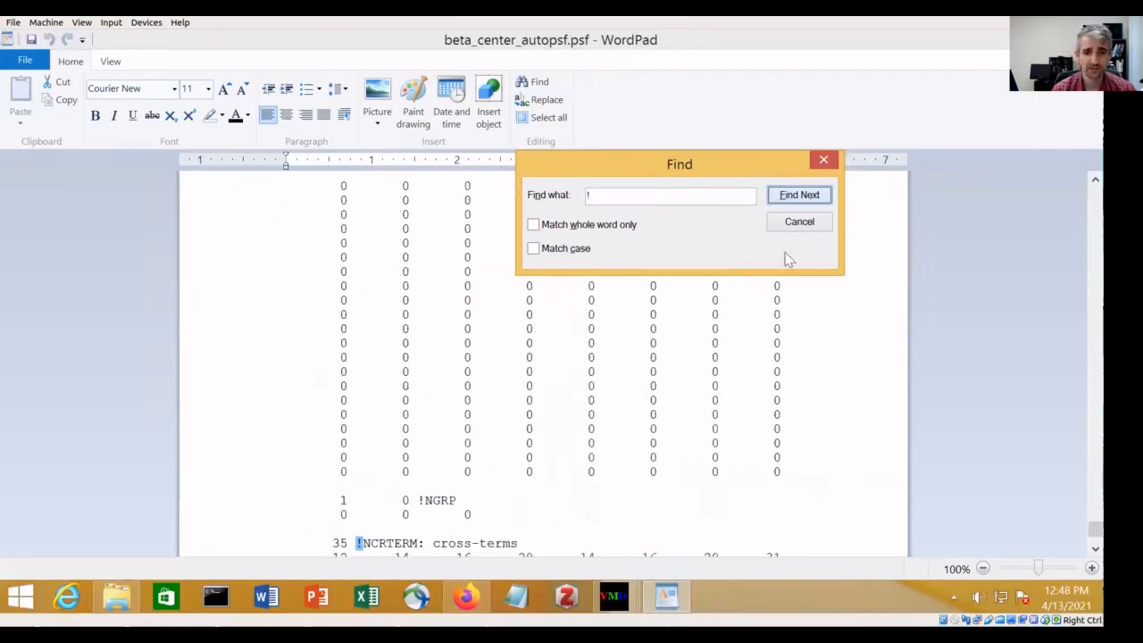
{"action": "left_click", "coordinate": [803, 224]}
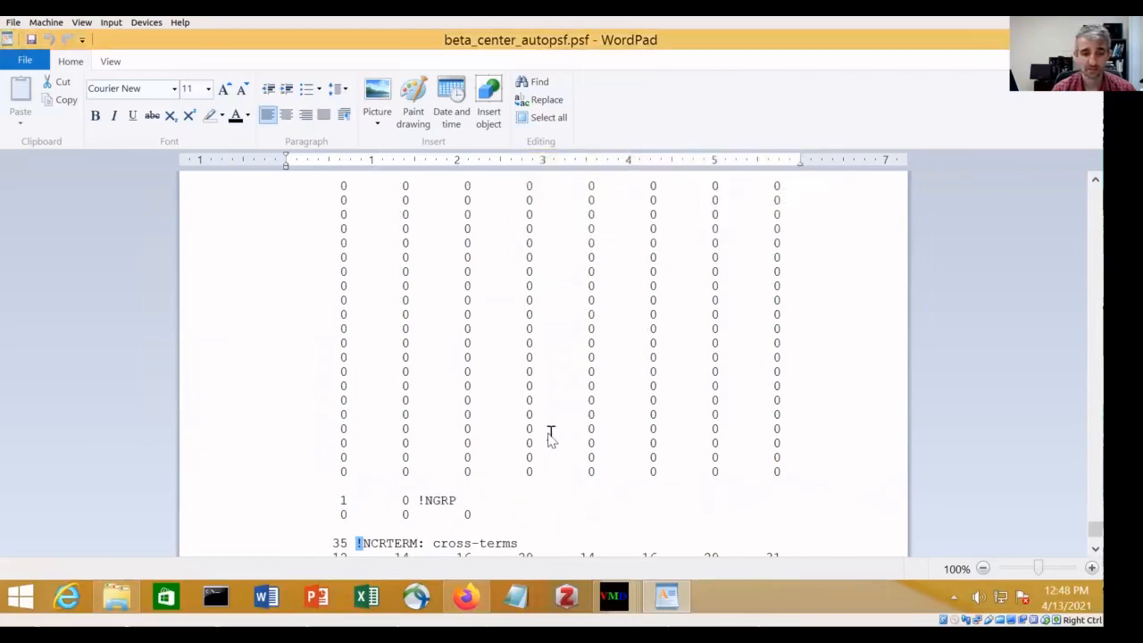
Examine the cross-term entries in the PSF file and close the document
{"action": "scroll", "coordinate": [547, 434], "scroll_direction": "down", "scroll_amount": 2}
{"action": "scroll", "coordinate": [473, 451], "scroll_direction": "down", "scroll_amount": 7}
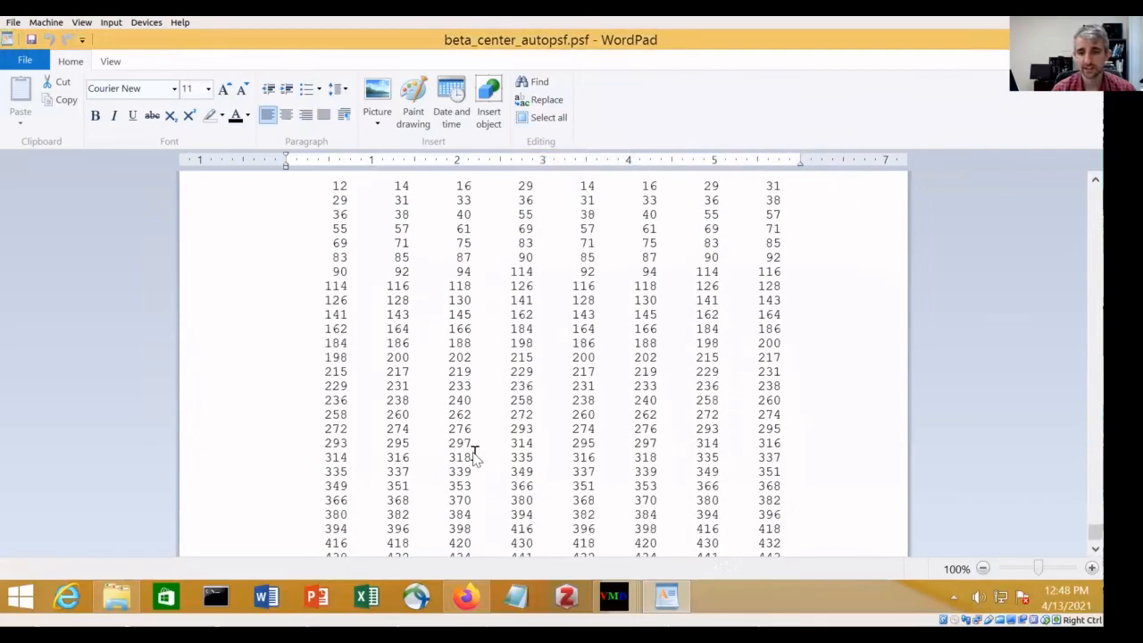
{"action": "scroll", "coordinate": [474, 452], "scroll_direction": "up", "scroll_amount": 6}
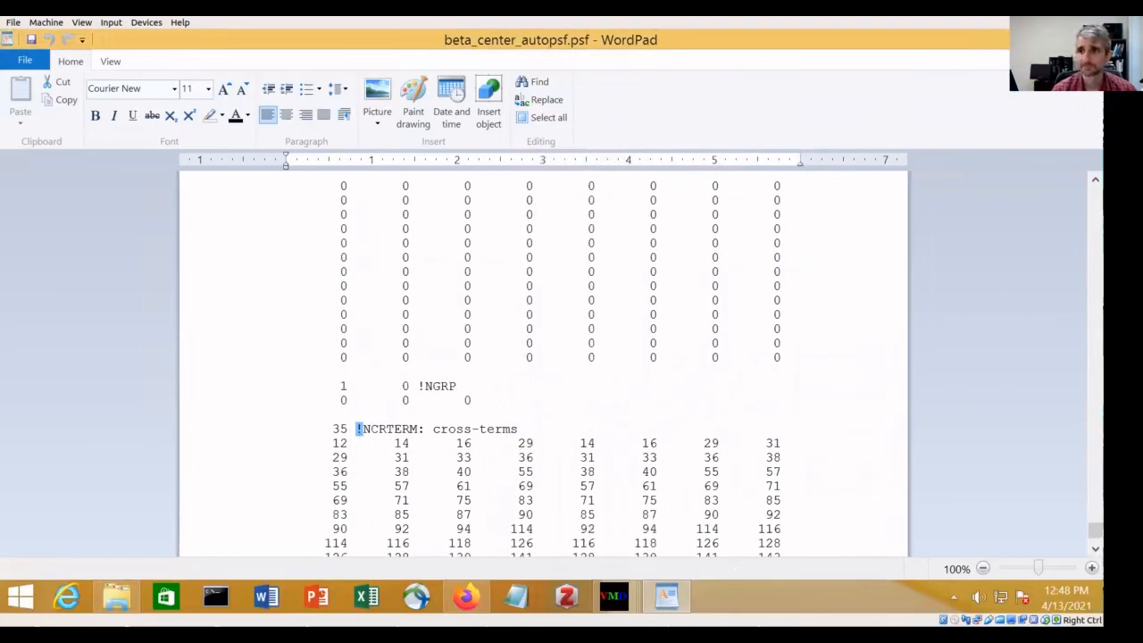
{"action": "left_click", "coordinate": [1083, 38]}
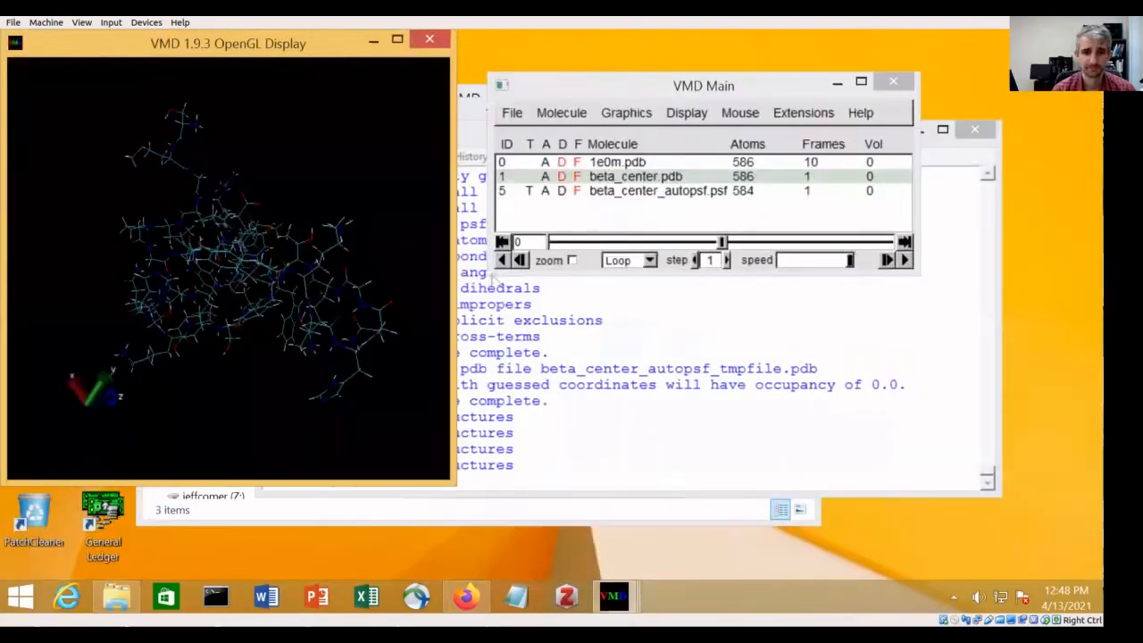
Return to VMD and display all atoms of beta_center_autopsf.psf with the Licorice drawing method
{"action": "left_click", "coordinate": [596, 373]}
{"action": "left_click", "coordinate": [607, 83]}
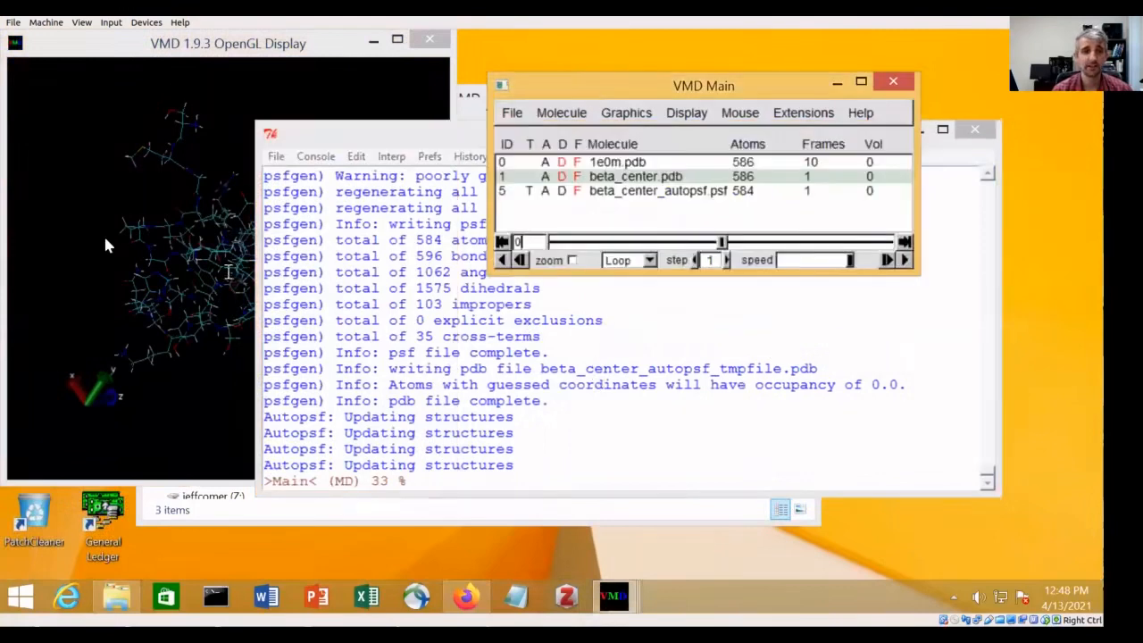
{"action": "left_click_drag", "start_coordinate": [102, 233], "coordinate": [375, 234]}
{"action": "left_click", "coordinate": [643, 114]}
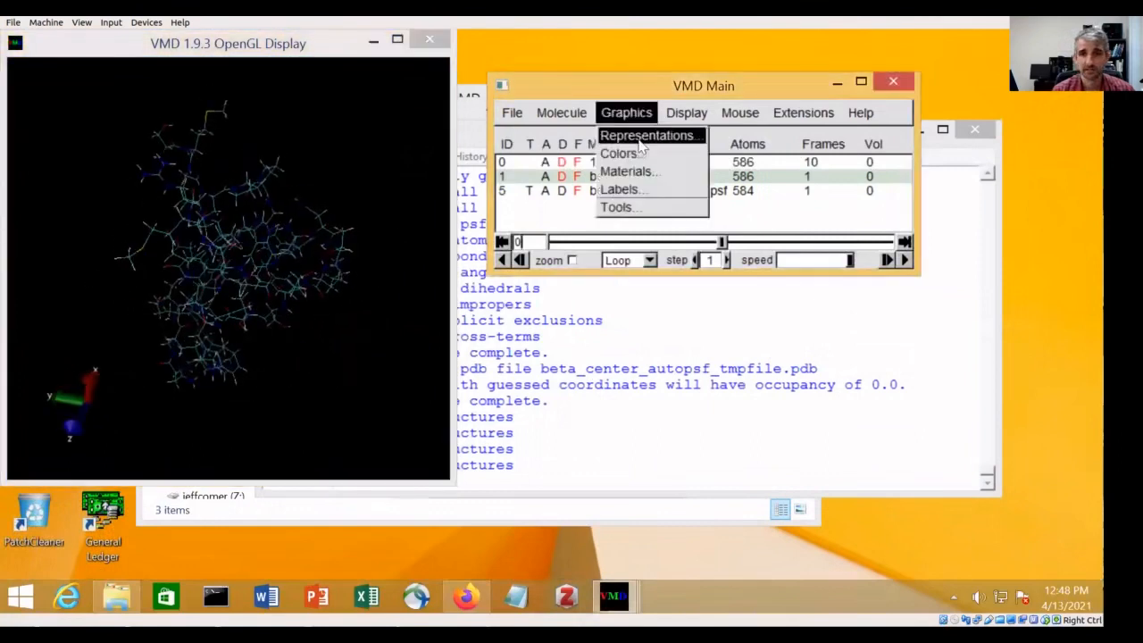
{"action": "left_click", "coordinate": [640, 137]}
{"action": "left_click", "coordinate": [442, 359]}
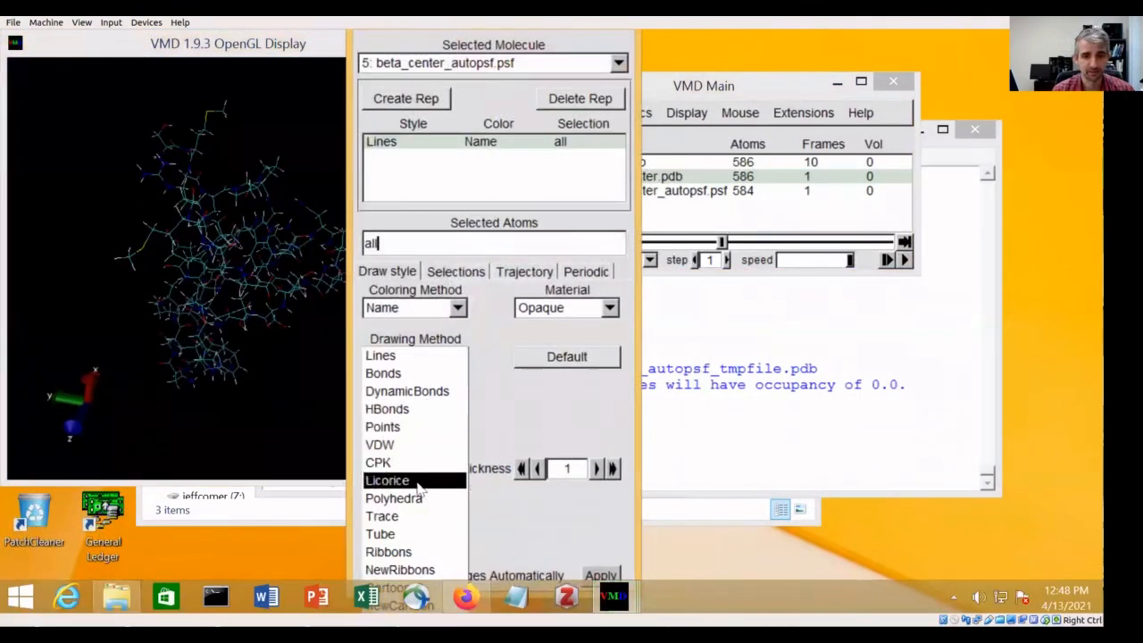
{"action": "left_click", "coordinate": [393, 480]}
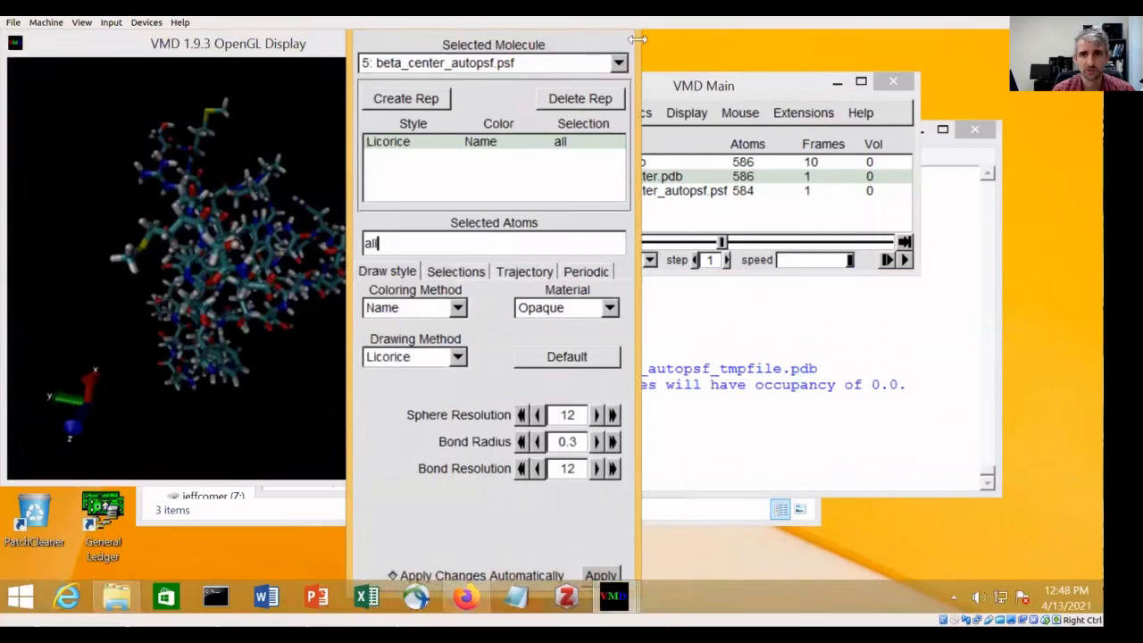
{"action": "left_click", "coordinate": [612, 40]}
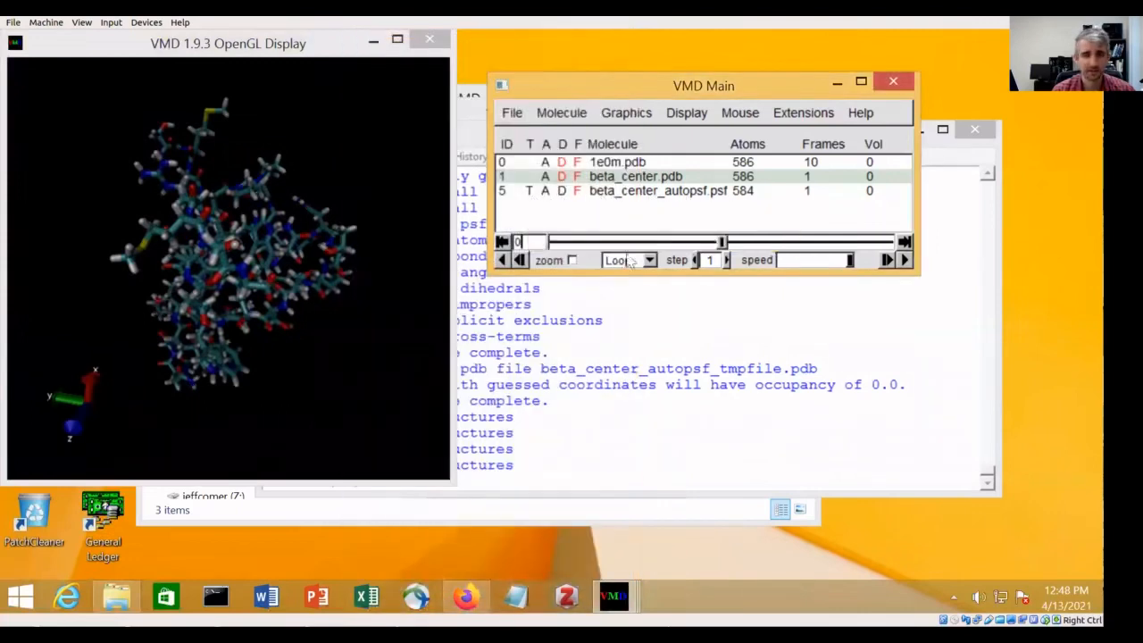
{"action": "mouse_move", "coordinate": [342, 273]}
{"action": "left_mouse_down"}
{"action": "mouse_move", "coordinate": [344, 255]}
{"action": "mouse_move", "coordinate": [328, 285]}
{"action": "left_mouse_up"}
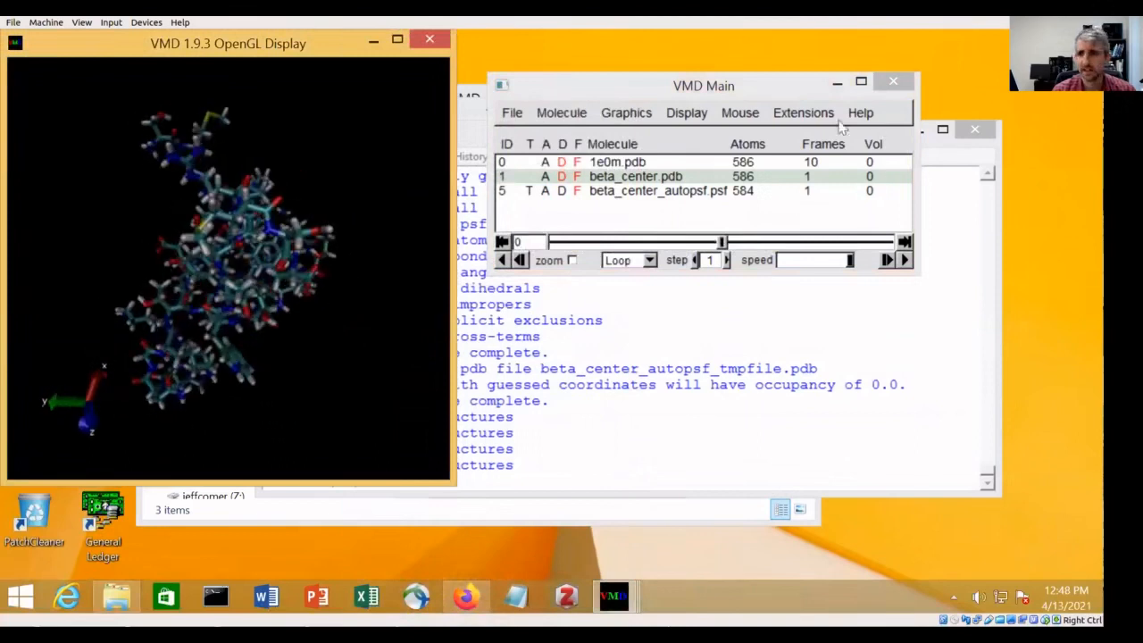
Bring up the Tk Console and move its window clear of the molecule display
{"action": "left_click", "coordinate": [791, 118]}
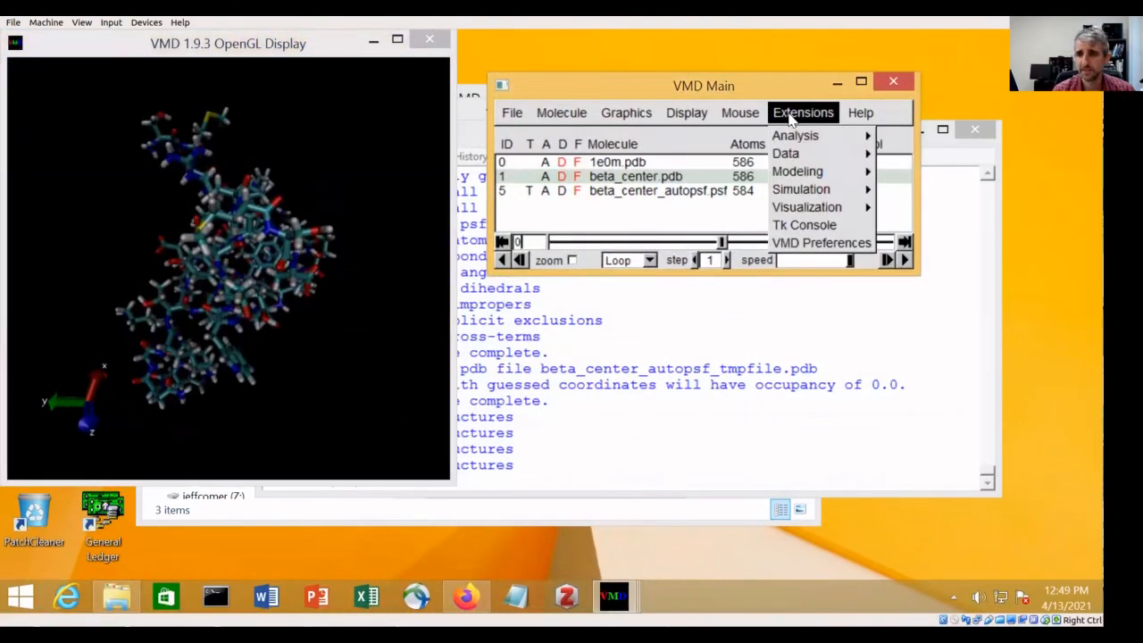
{"action": "mouse_move", "coordinate": [807, 175]}
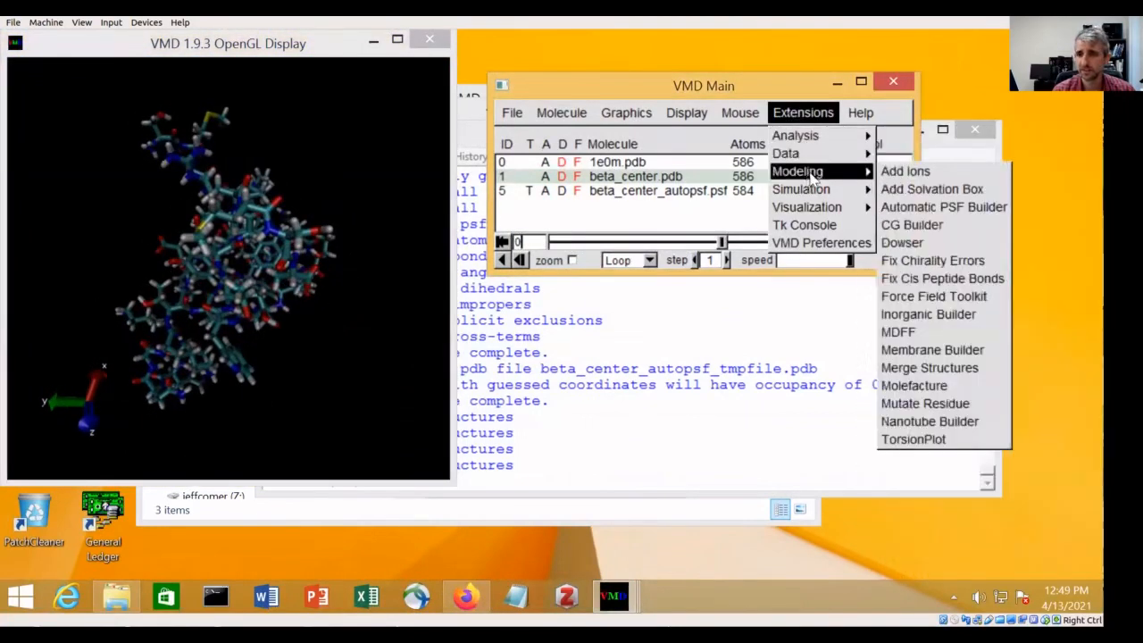
{"action": "left_click", "coordinate": [804, 225]}
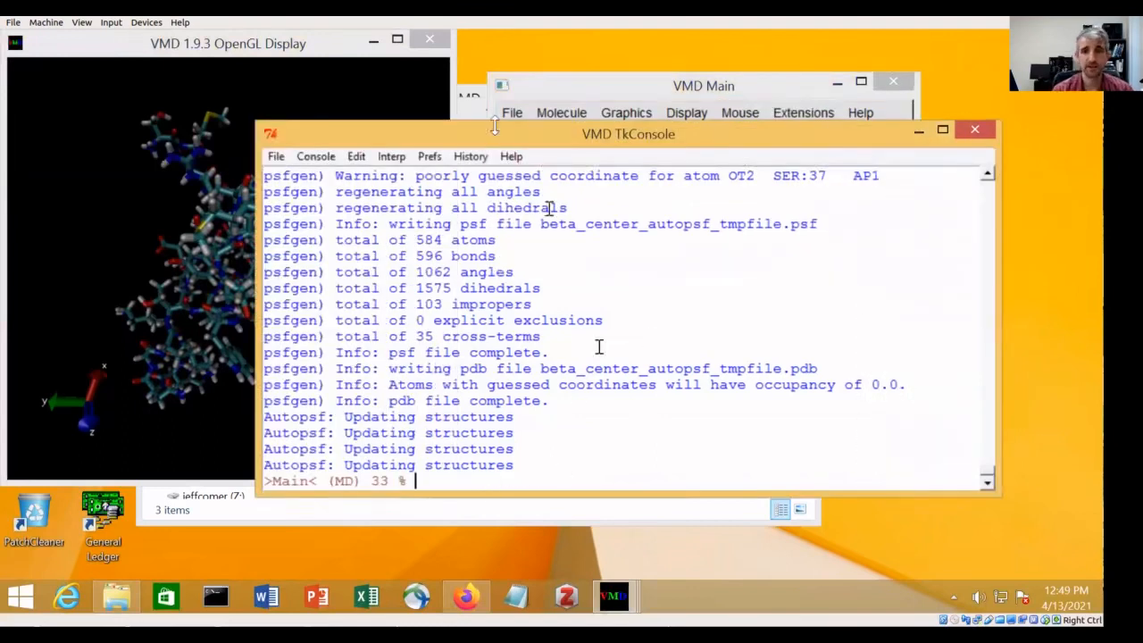
{"action": "left_click_drag", "start_coordinate": [491, 131], "coordinate": [604, 178]}
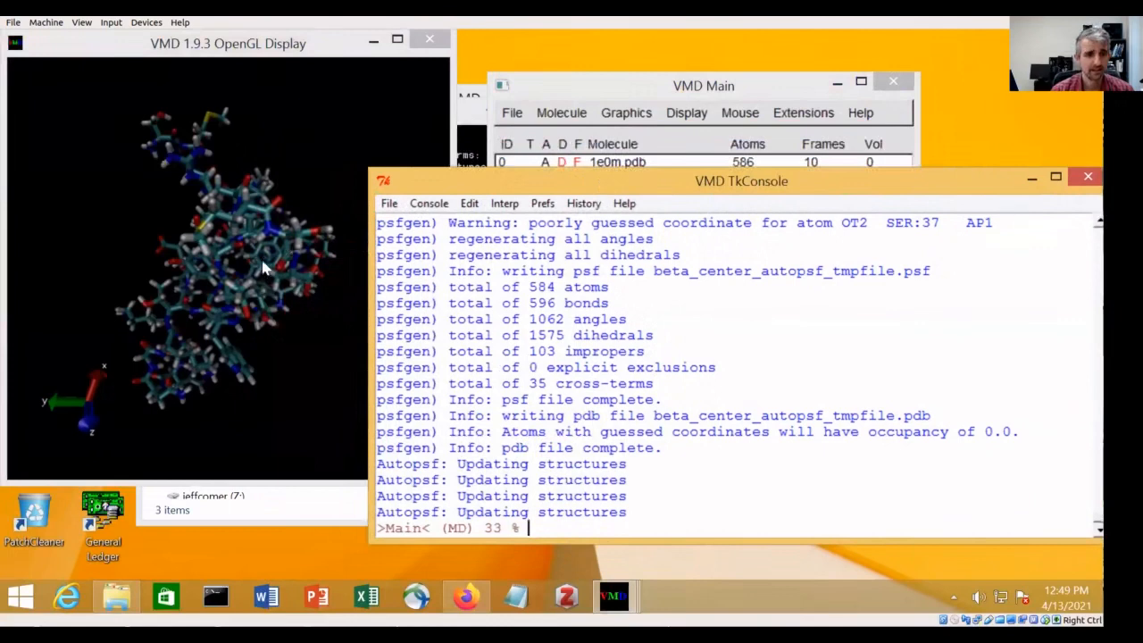
Measure the distance across the protein between the MET2:HE2 and HSD14:HD2 atoms and view it from several angles
{"action": "mouse_move", "coordinate": [263, 268]}
{"action": "left_mouse_down"}
{"action": "mouse_move", "coordinate": [198, 250]}
{"action": "mouse_move", "coordinate": [235, 279]}
{"action": "mouse_move", "coordinate": [277, 275]}
{"action": "left_mouse_up"}
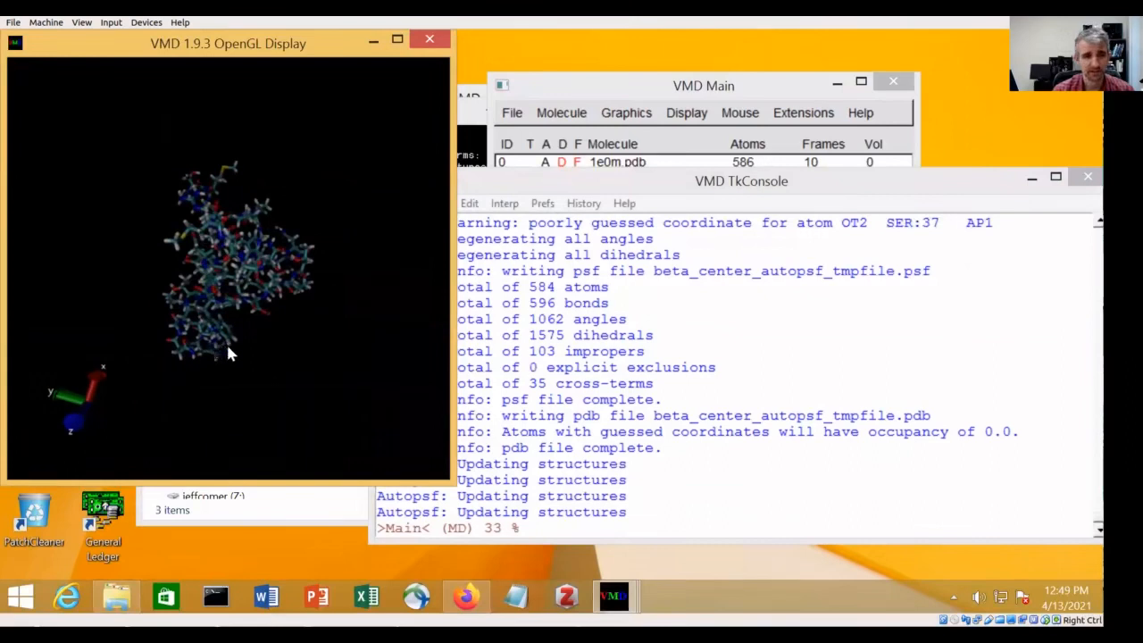
{"action": "mouse_move", "coordinate": [230, 352]}
{"action": "left_mouse_down"}
{"action": "mouse_move", "coordinate": [313, 349]}
{"action": "mouse_move", "coordinate": [247, 362]}
{"action": "left_mouse_up"}
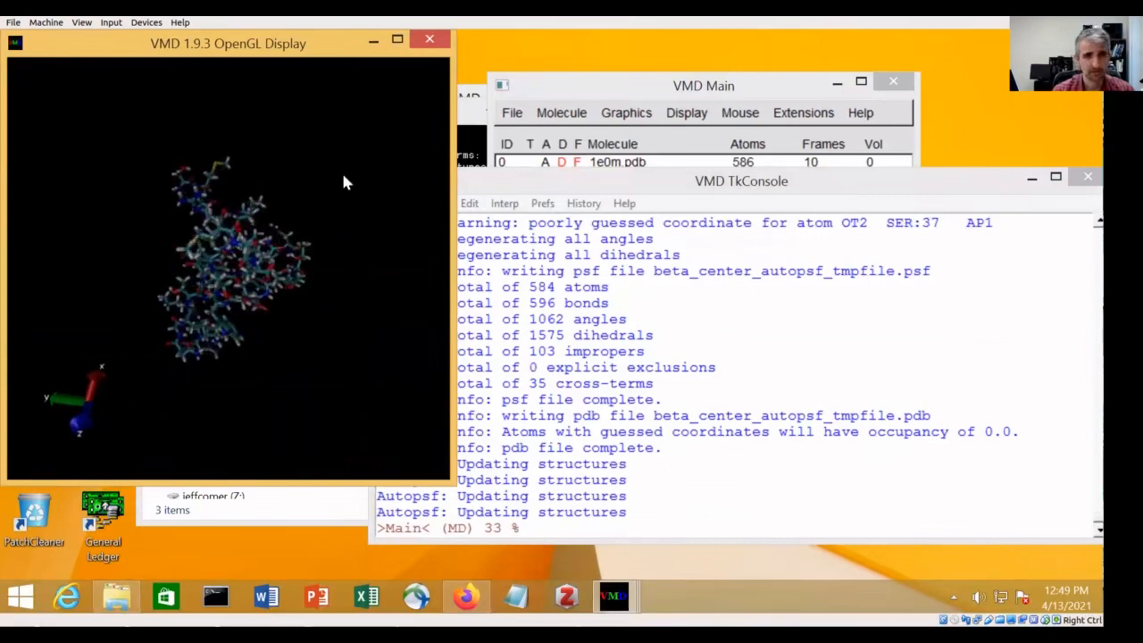
{"action": "key", "text": "2"}
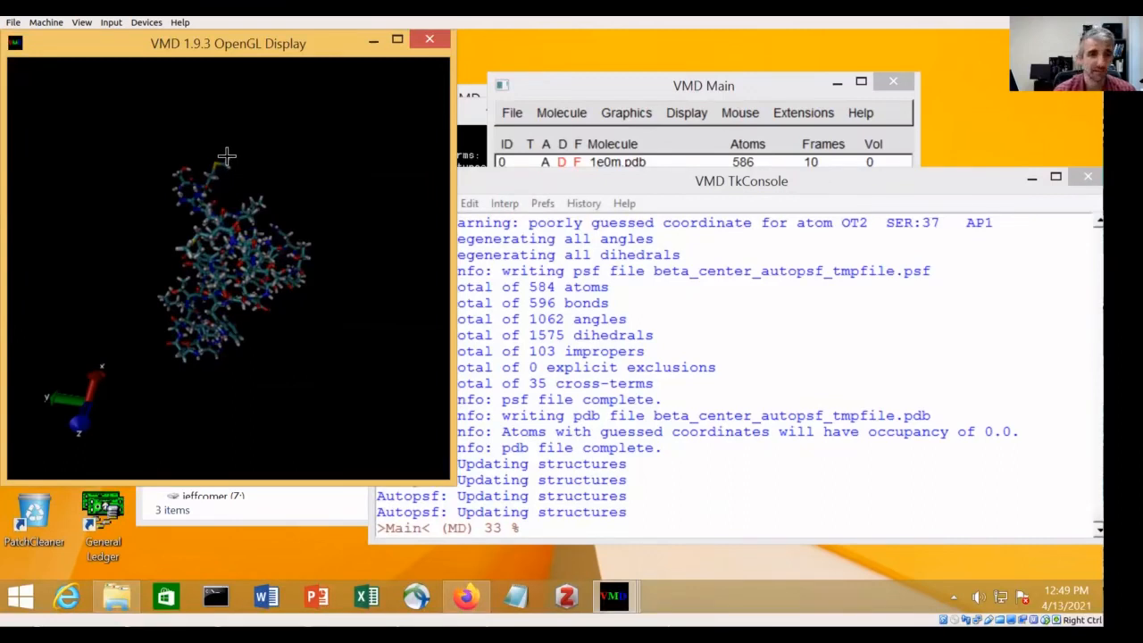
{"action": "left_click", "coordinate": [226, 158]}
{"action": "left_click_drag", "start_coordinate": [228, 379], "coordinate": [274, 350]}
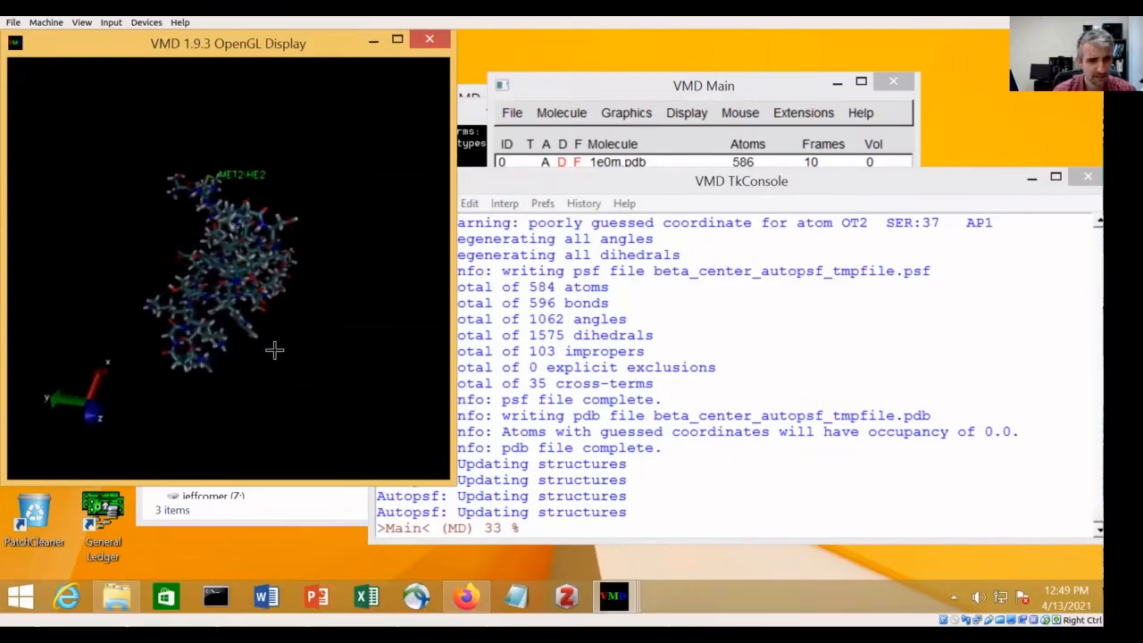
{"action": "left_click", "coordinate": [213, 373]}
{"action": "left_click_drag", "start_coordinate": [268, 402], "coordinate": [360, 408]}
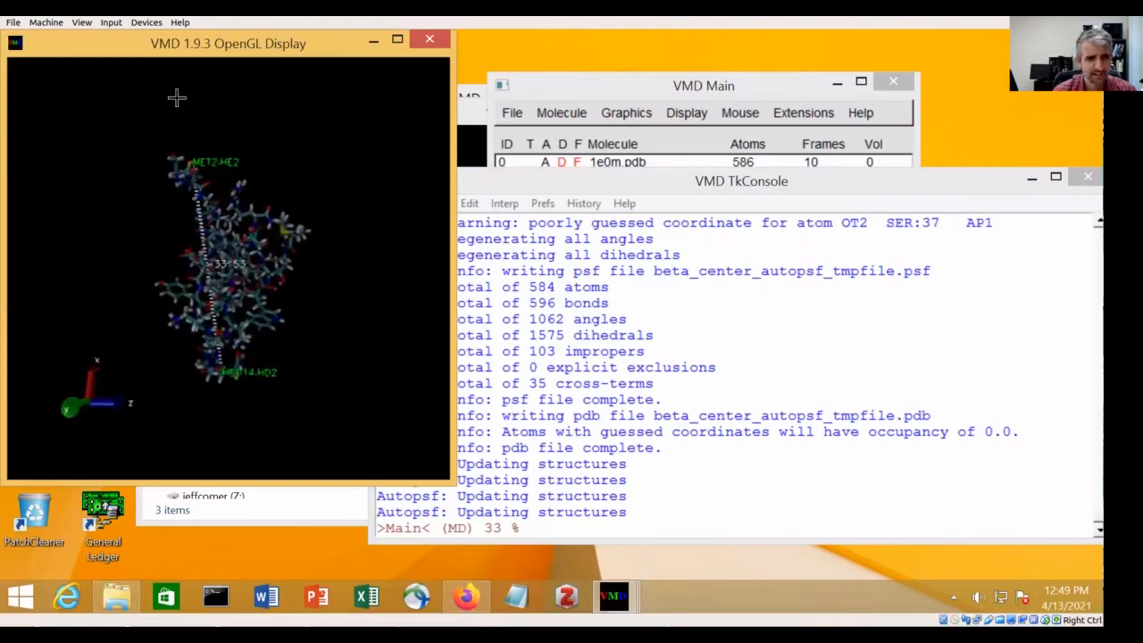
{"action": "left_click_drag", "start_coordinate": [265, 404], "coordinate": [166, 403]}
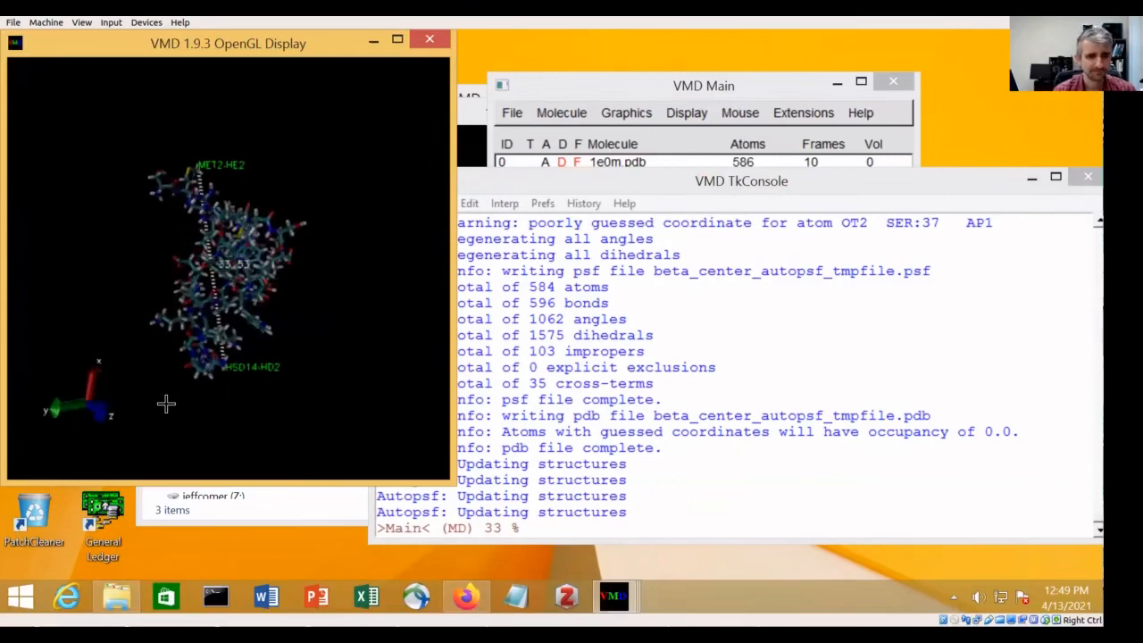
{"action": "left_click_drag", "start_coordinate": [349, 395], "coordinate": [283, 379]}
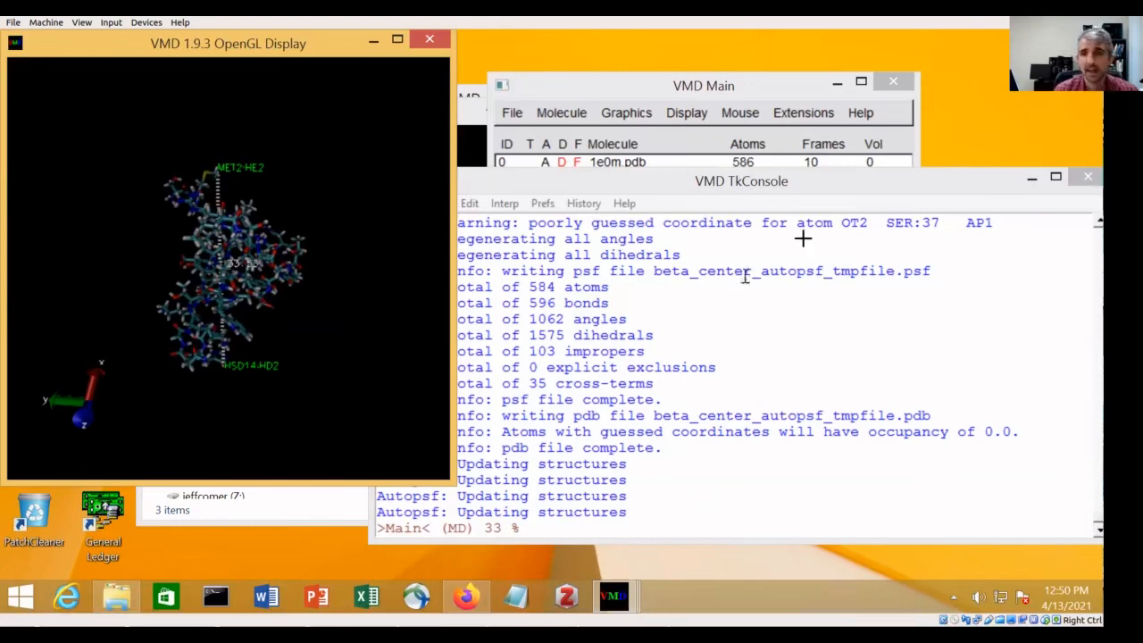
Begin a solvate command in the Tk Console with beta_center_autopsf.psf and beta_center_autopsf.pdb as the input files
{"action": "left_click", "coordinate": [571, 525]}
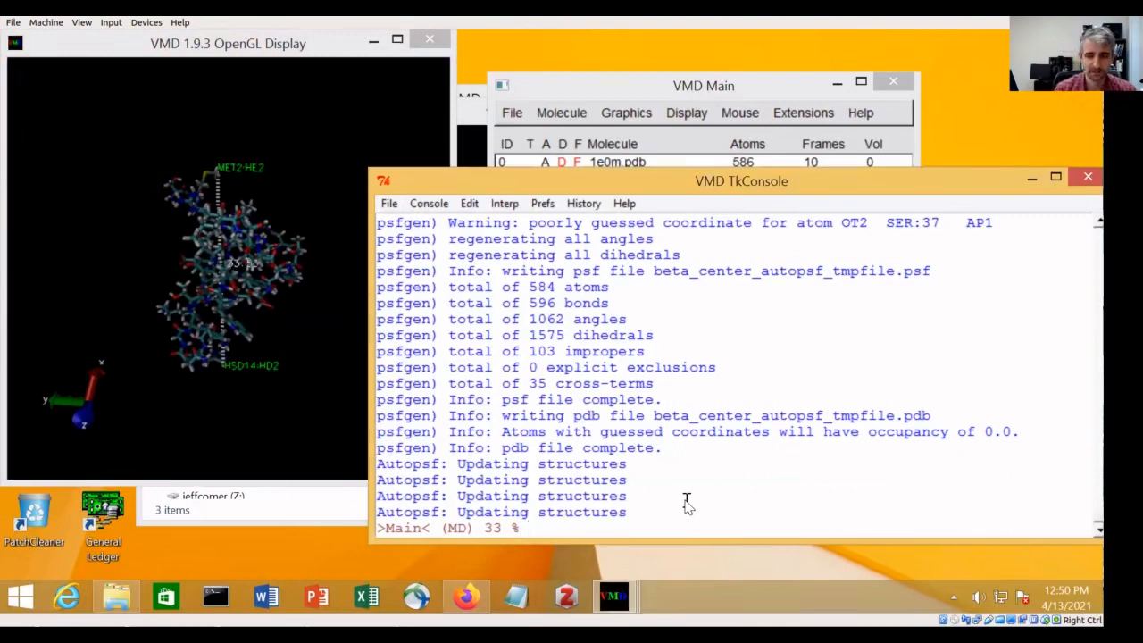
{"action": "type", "text": "olvaet"}
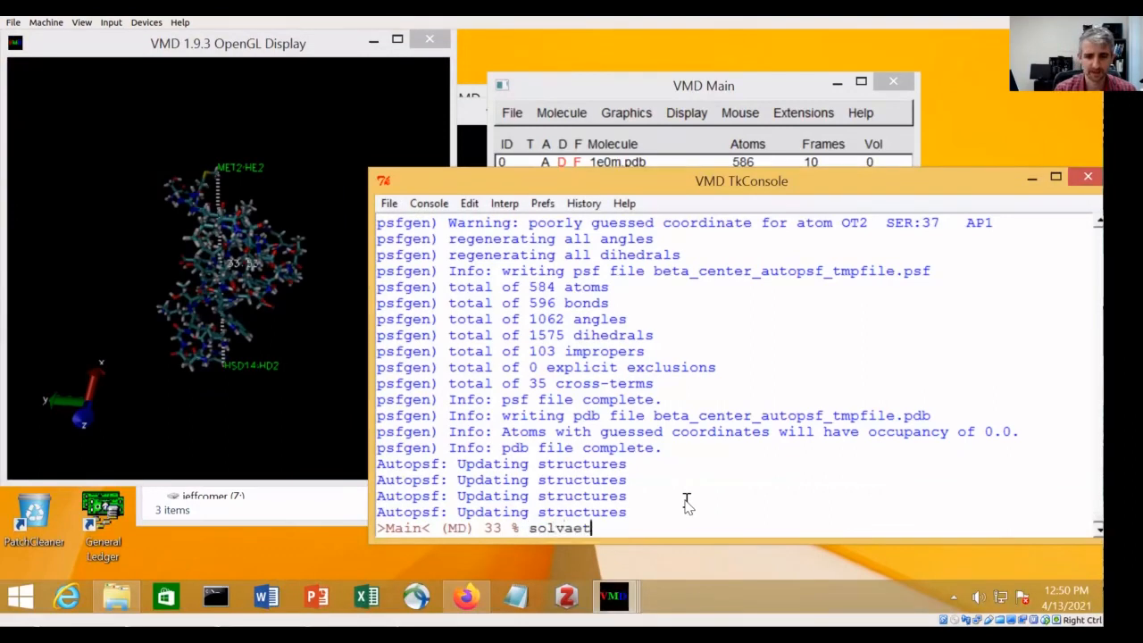
{"action": "key", "text": "BackSpace"}
{"action": "key", "text": "BackSpace"}
{"action": "type", "text": "te beta"}
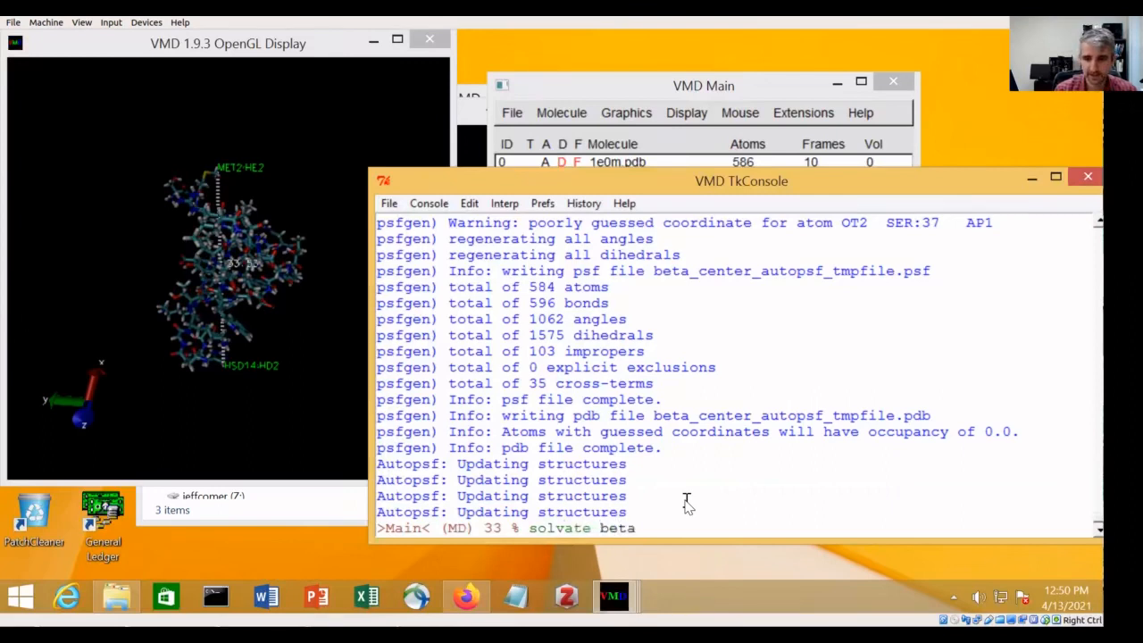
{"action": "type", "text": "_center"}
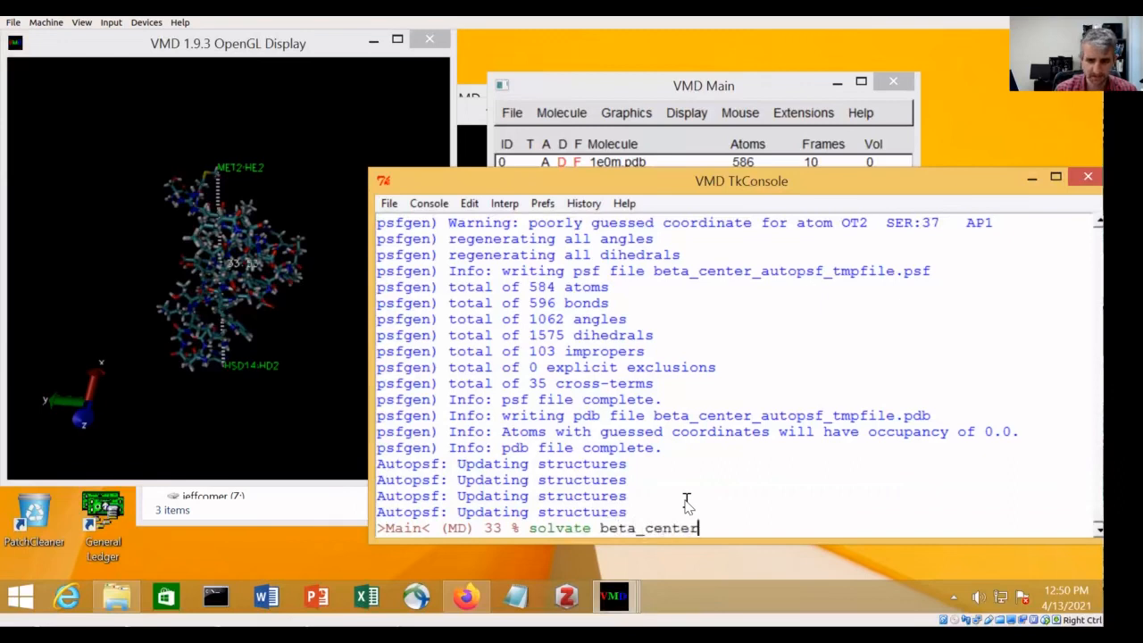
{"action": "type", "text": "_autopsf.p"}
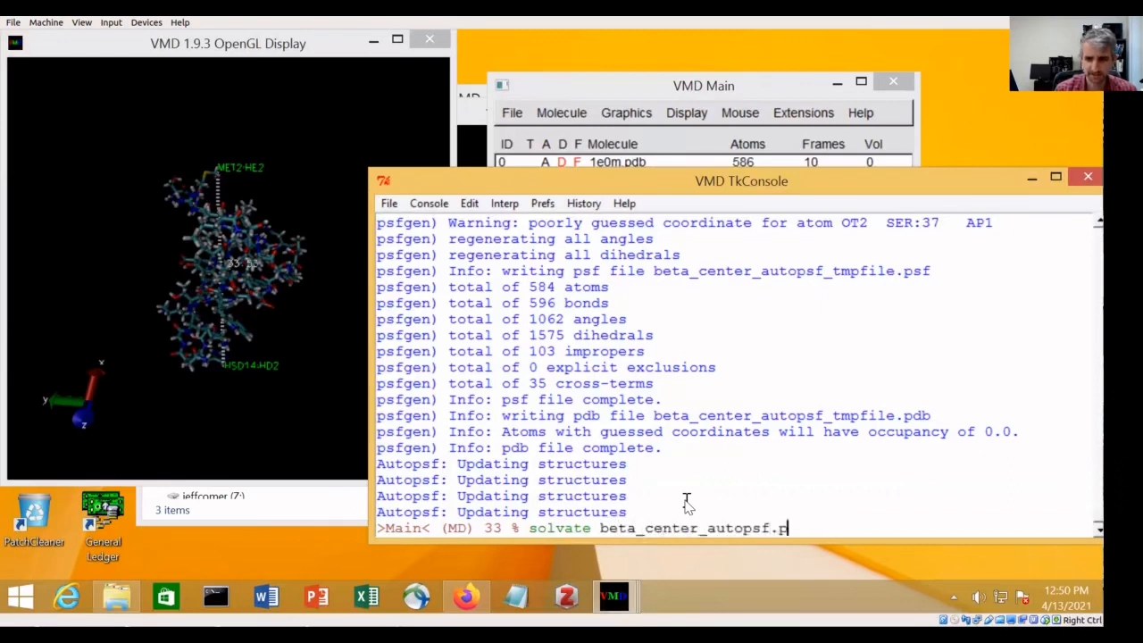
{"action": "type", "text": "sf beta_center_autopsf.pdb"}
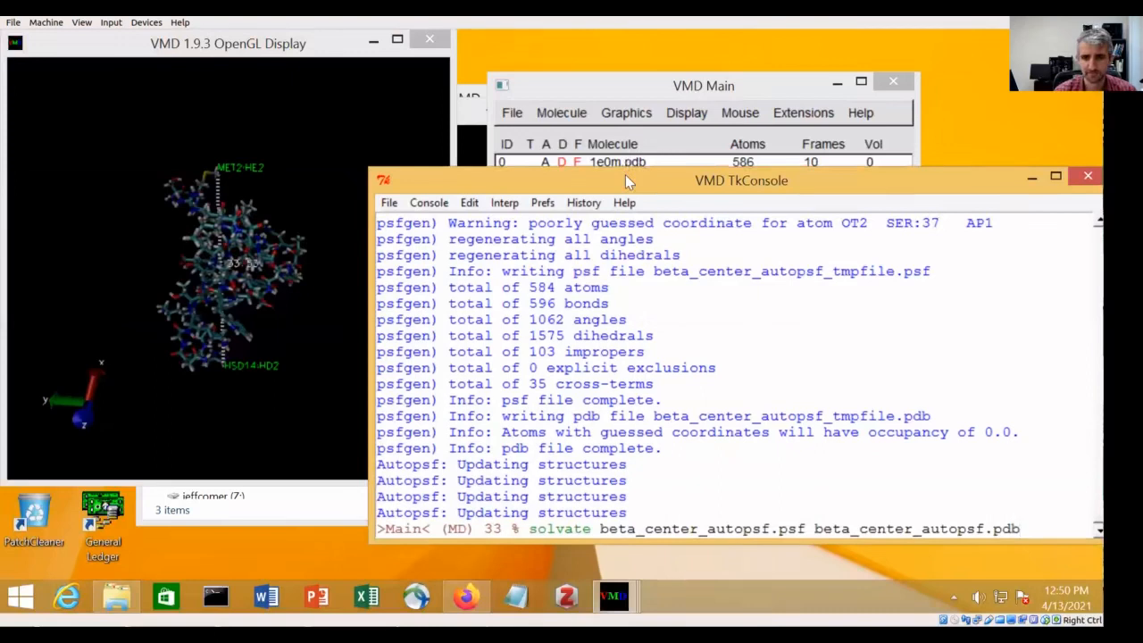
Add the water box limits to the solvate command as -minmax {{-25 -25 -25} {25 25 25}}
{"action": "left_click_drag", "start_coordinate": [628, 182], "coordinate": [410, 132]}
{"action": "type", "text": "-m"}
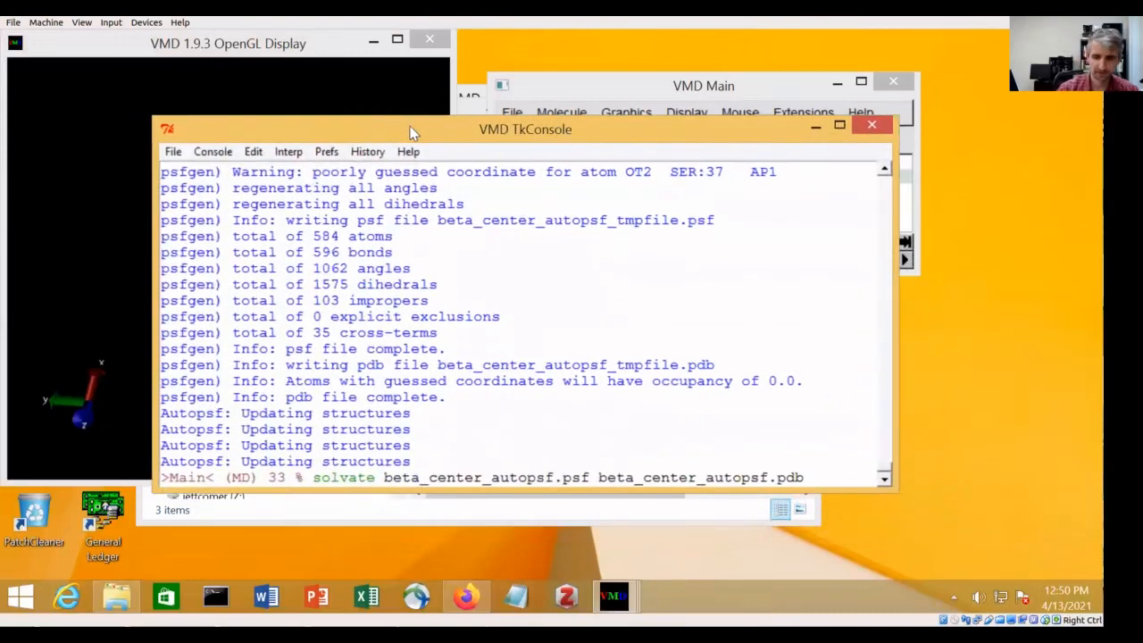
{"action": "type", "text": "in"}
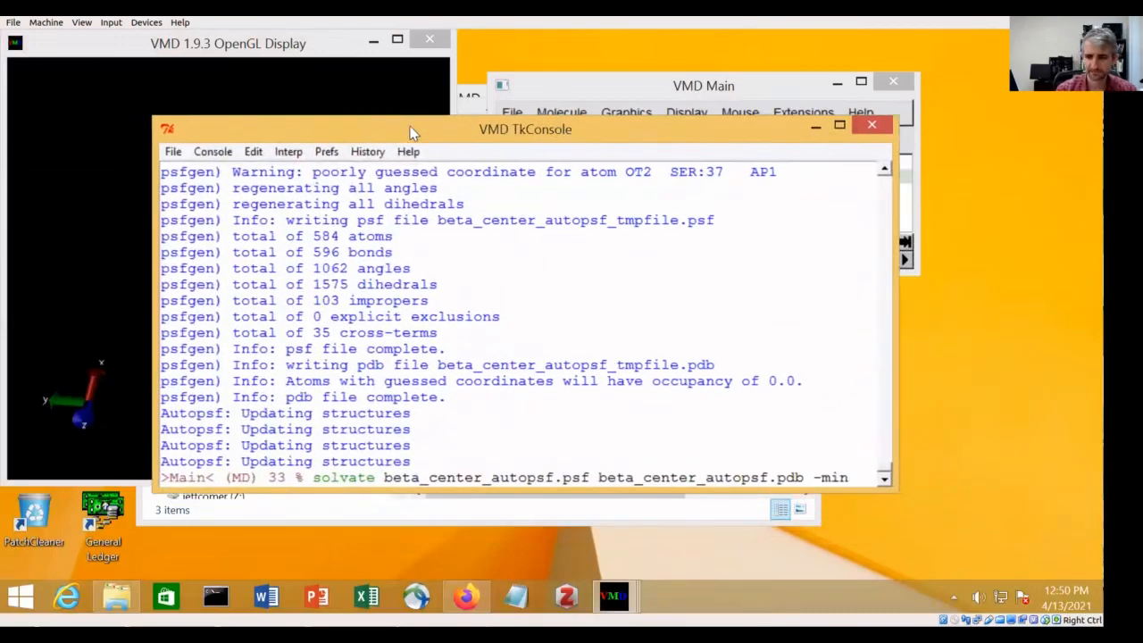
{"action": "type", "text": "max"}
{"action": "key", "text": "Return"}
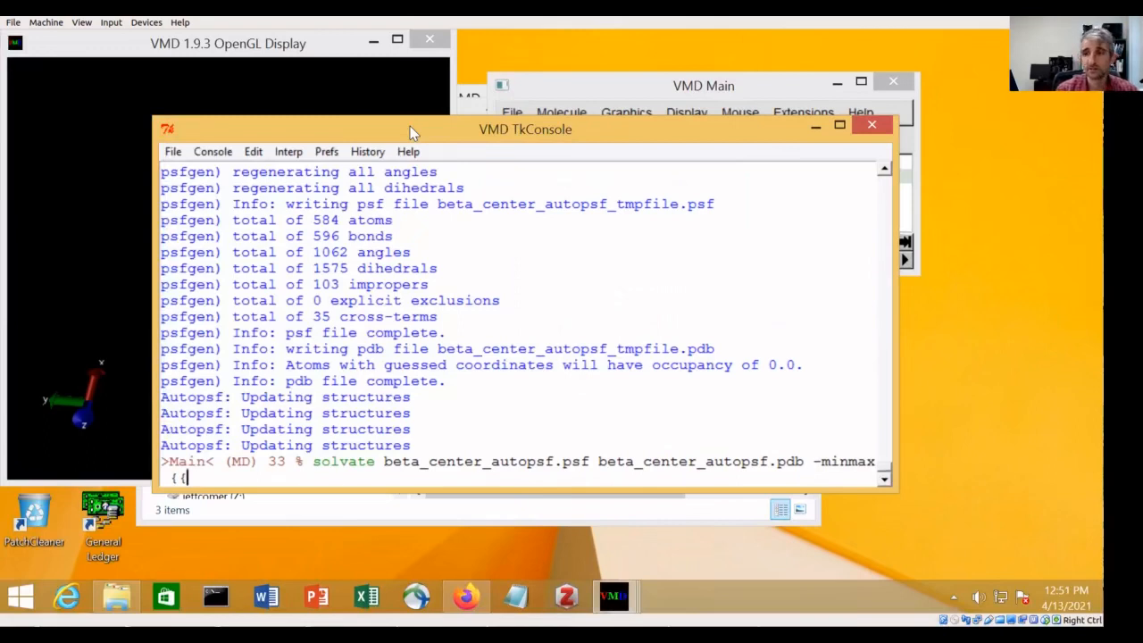
{"action": "type", "text": "-2"}
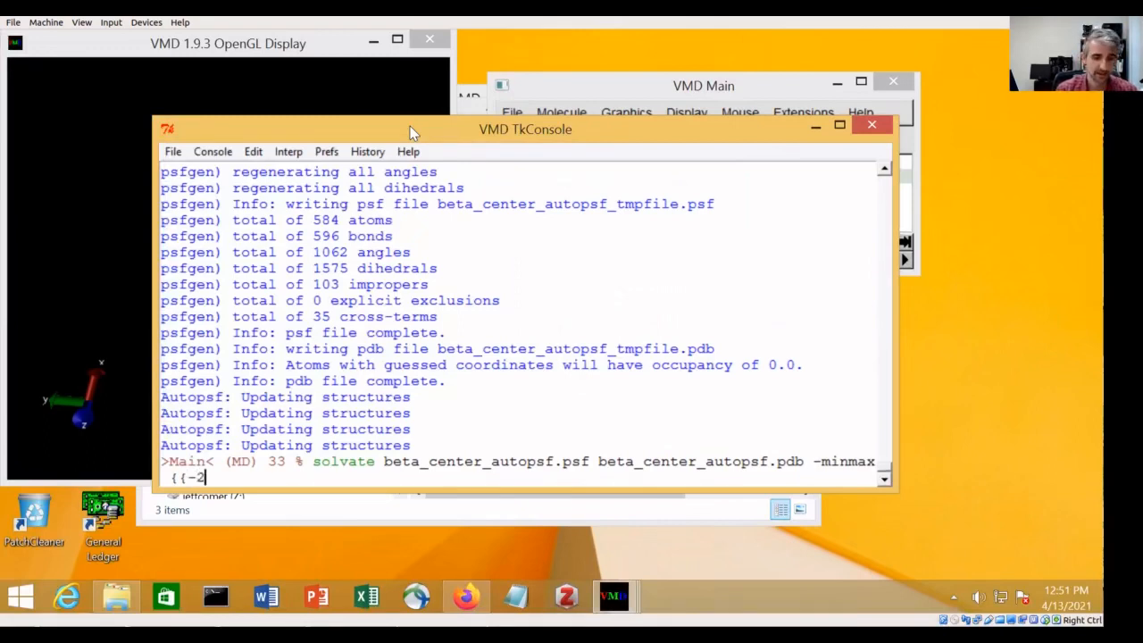
{"action": "type", "text": "5 -"}
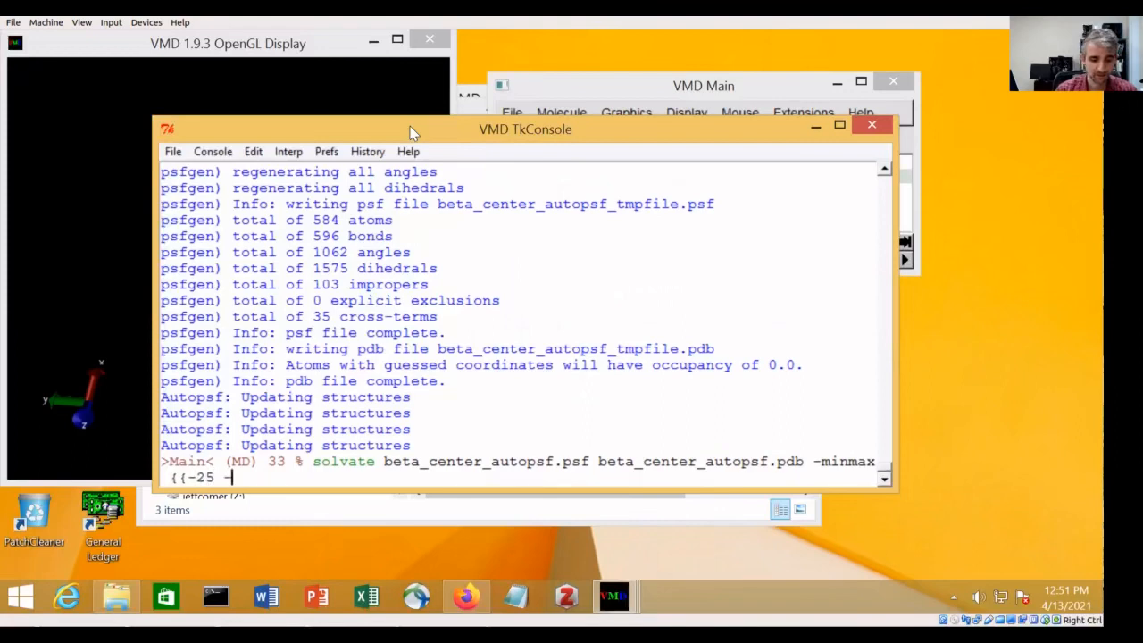
{"action": "type", "text": "25 -"}
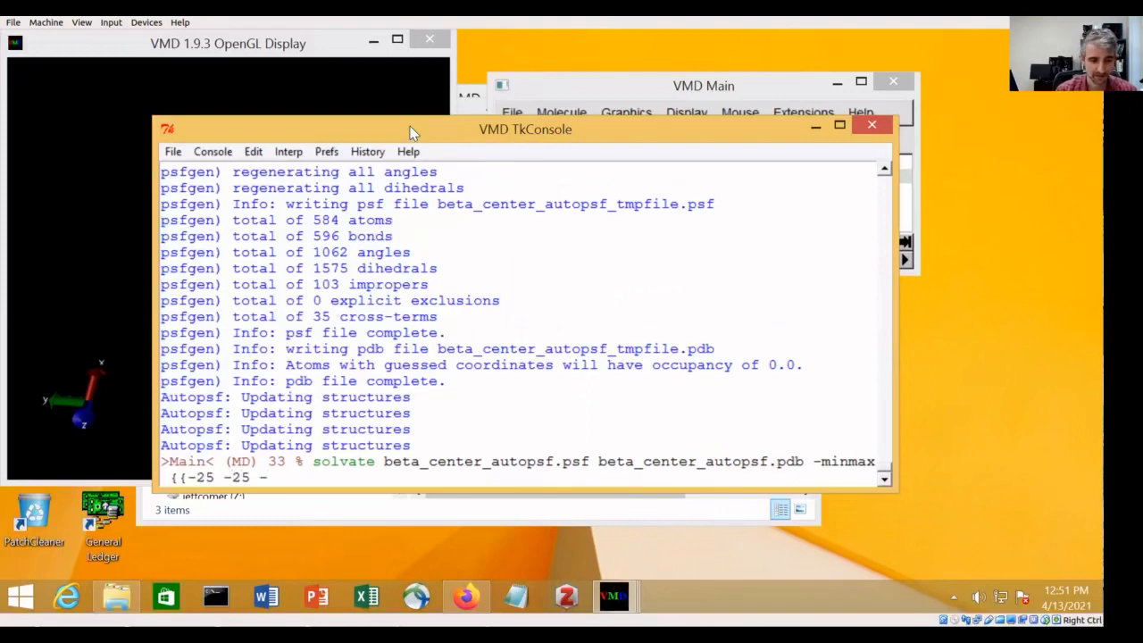
{"action": "type", "text": "25}"}
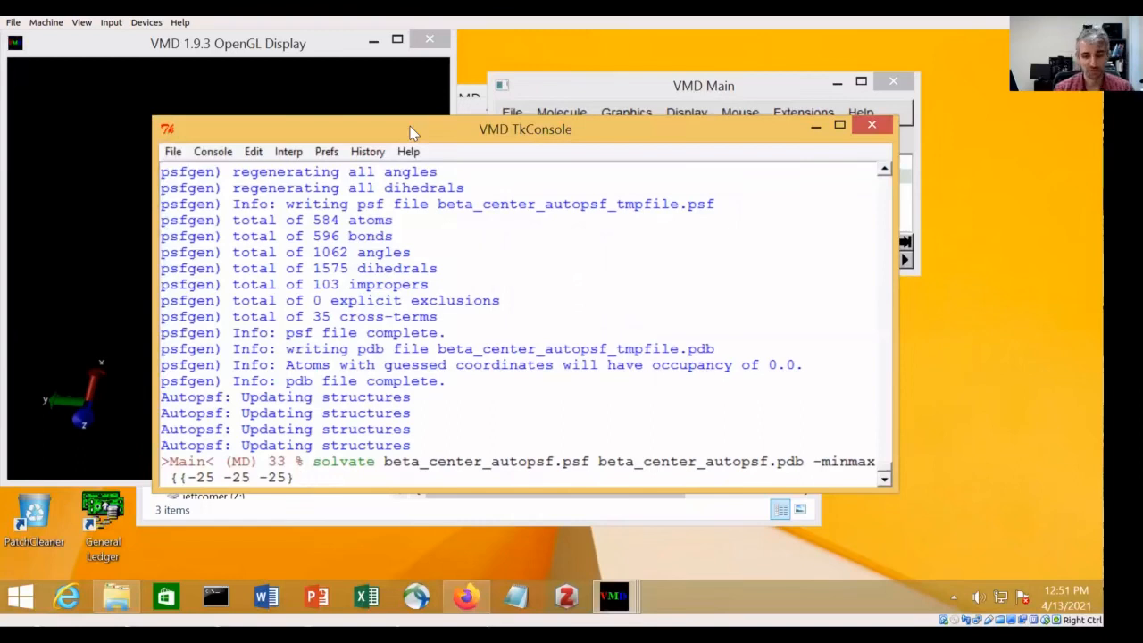
{"action": "type", "text": "{"}
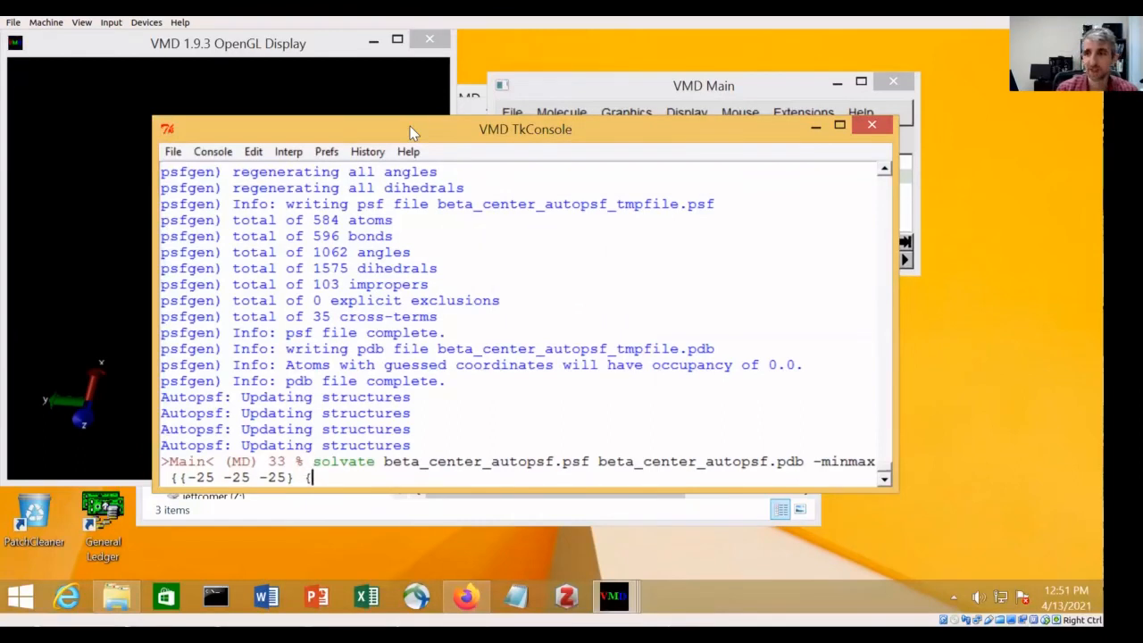
{"action": "type", "text": "2"}
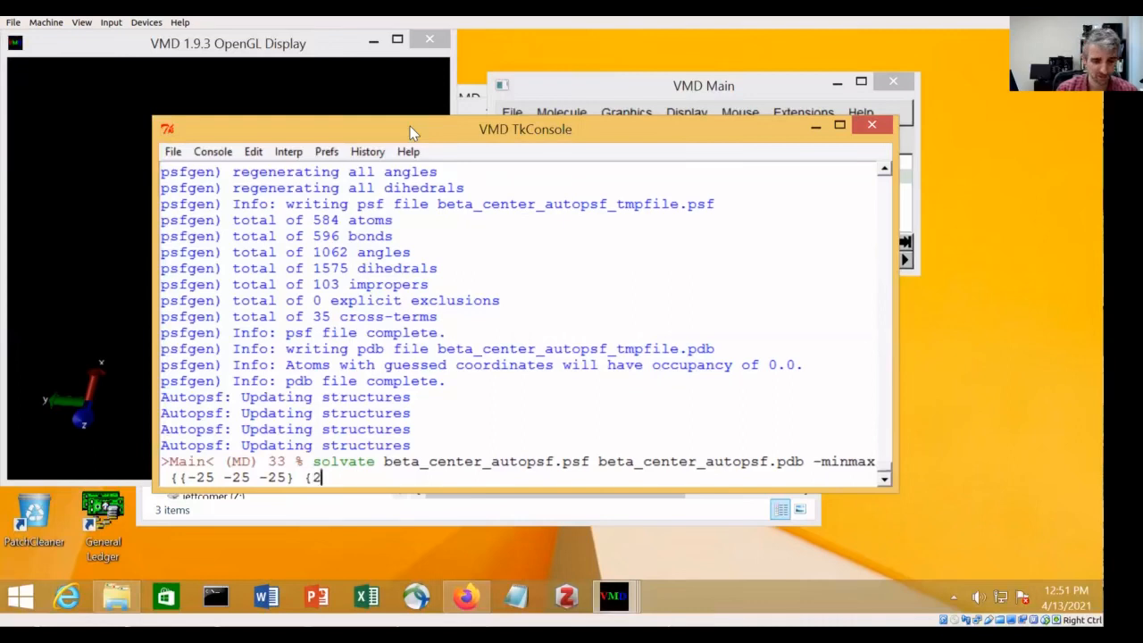
{"action": "type", "text": "5 25"}
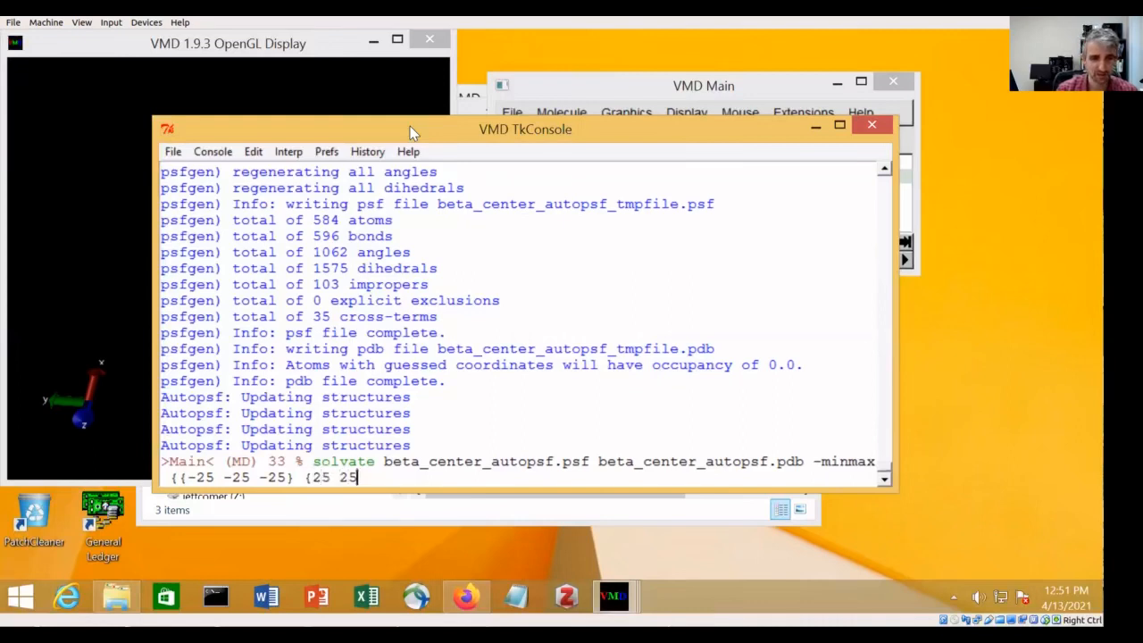
{"action": "type", "text": " 25}} "}
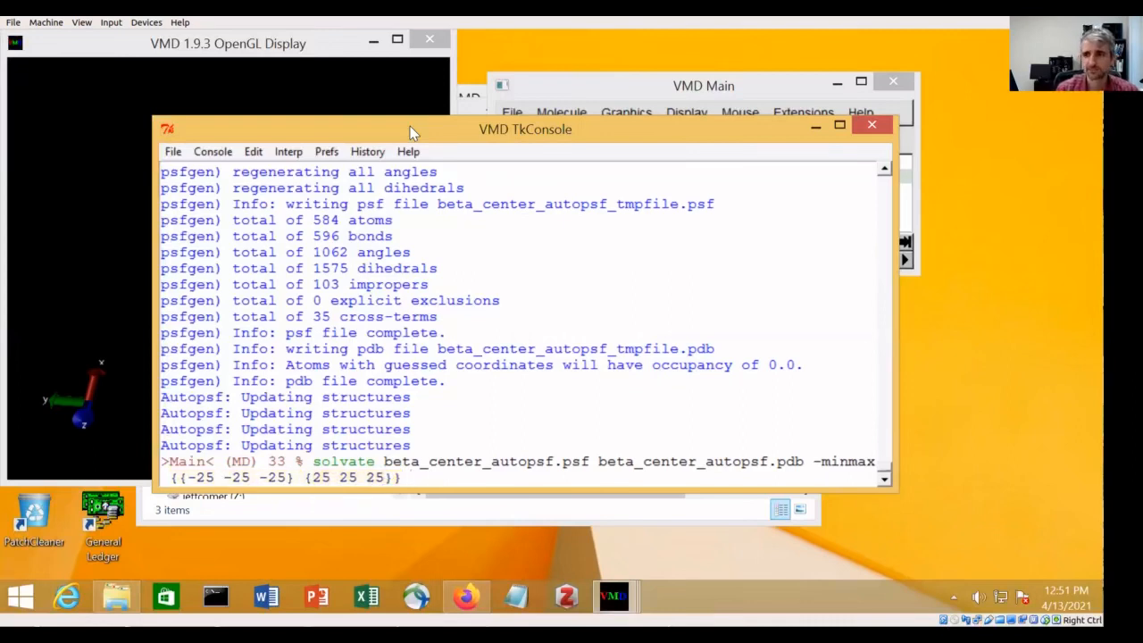
Give the solvate command the output name with -o beta_water and run it
{"action": "type", "text": "-o"}
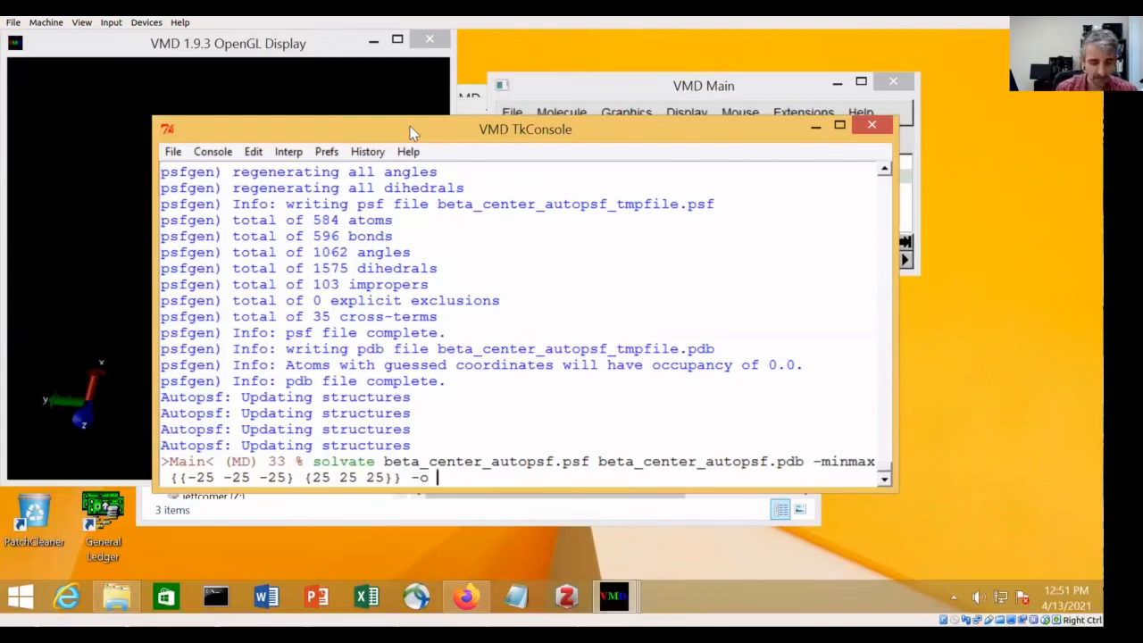
{"action": "type", "text": " beta_water"}
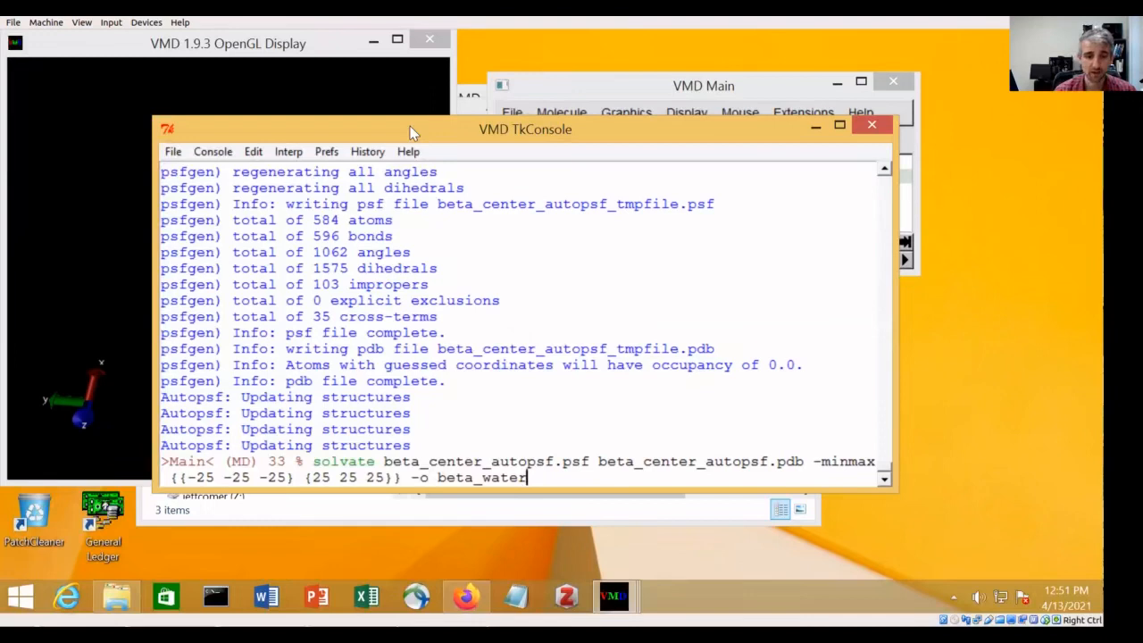
{"action": "key", "text": "Return"}
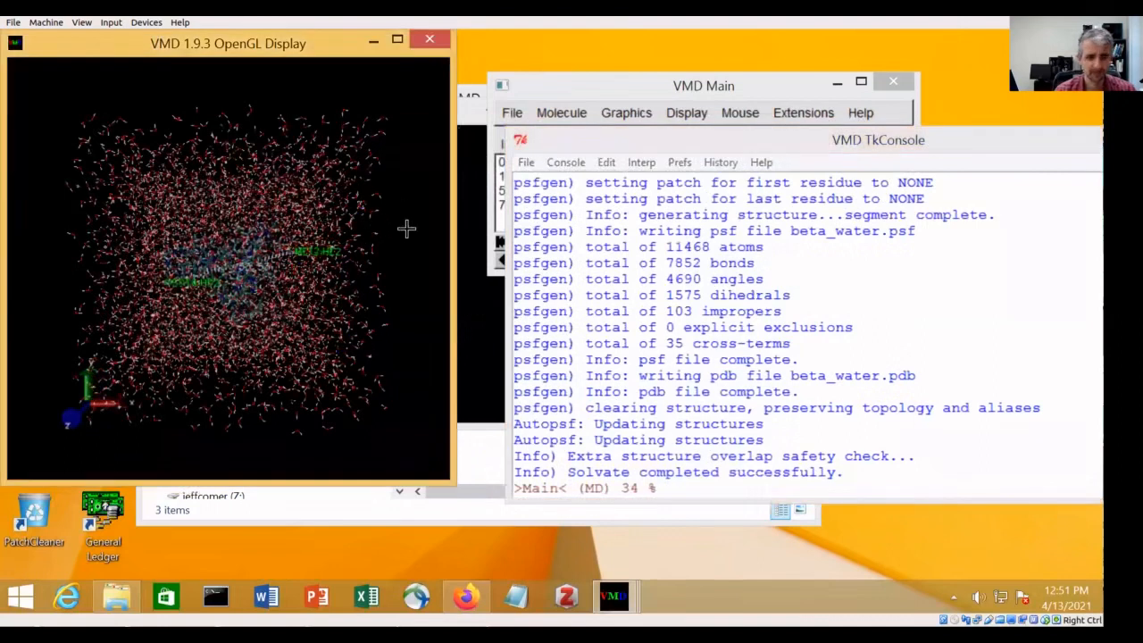
Hide beta_center_autopsf.psf and inspect the solvated beta_water.psf box from different sides
{"action": "mouse_move", "coordinate": [403, 238]}
{"action": "left_mouse_down"}
{"action": "mouse_move", "coordinate": [391, 105]}
{"action": "mouse_move", "coordinate": [404, 230]}
{"action": "left_mouse_up"}
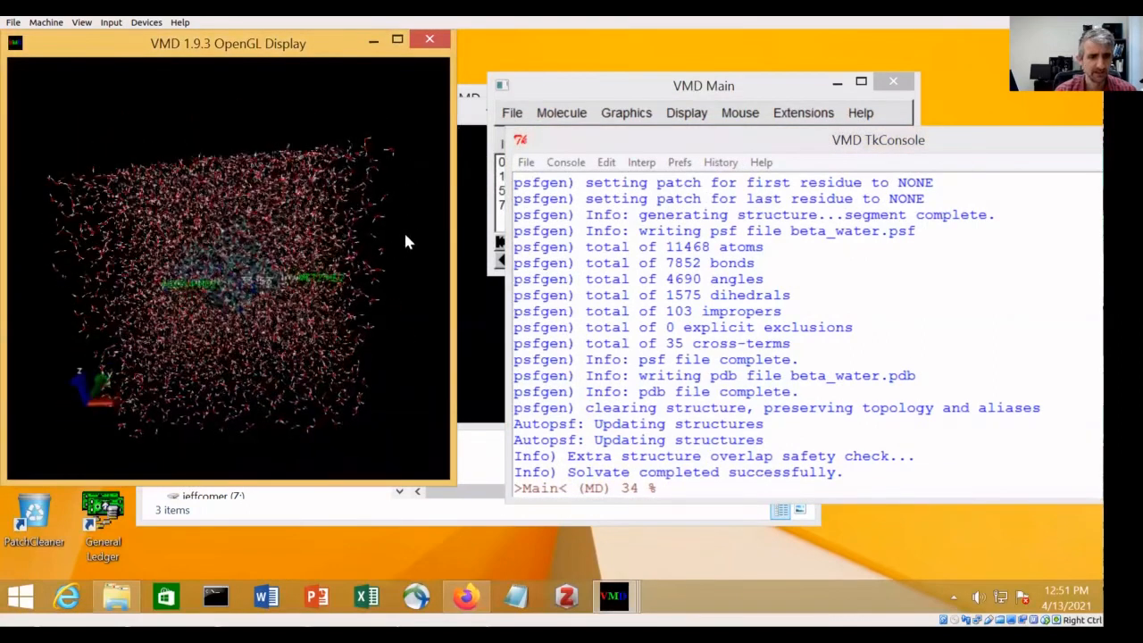
{"action": "left_click", "coordinate": [597, 86]}
{"action": "left_click", "coordinate": [561, 191]}
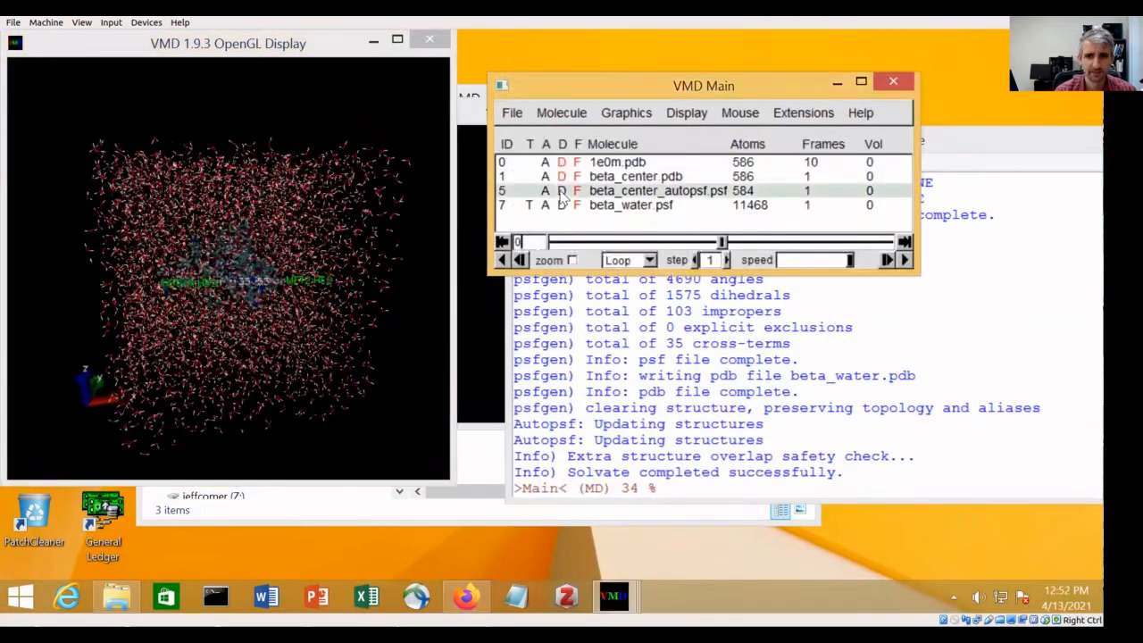
{"action": "left_click_drag", "start_coordinate": [428, 305], "coordinate": [419, 273]}
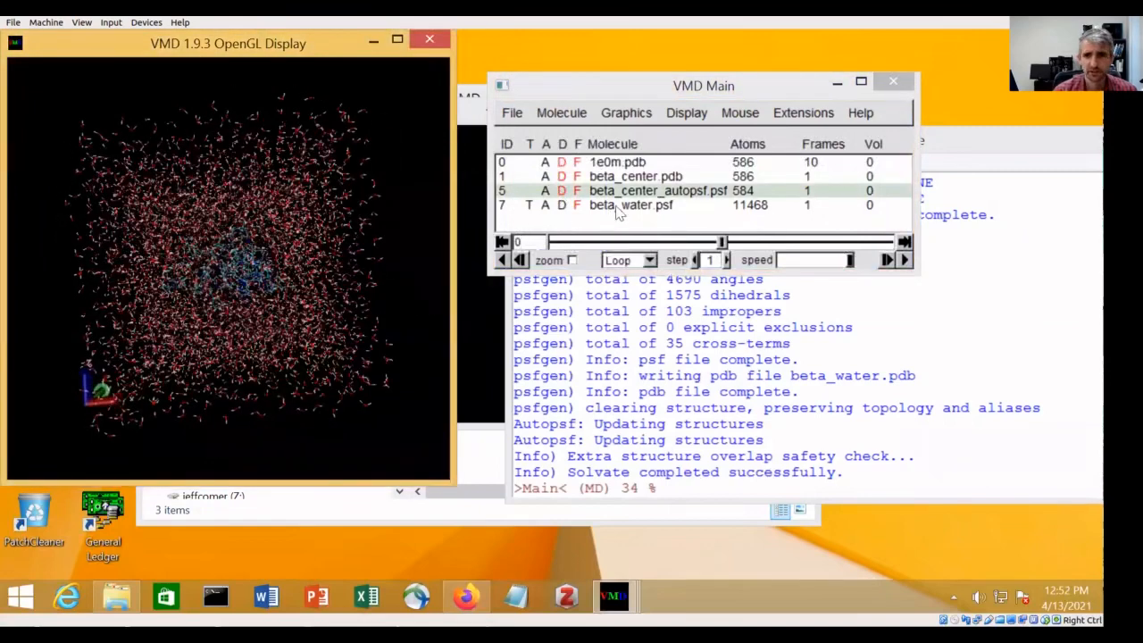
{"action": "left_click_drag", "start_coordinate": [330, 329], "coordinate": [401, 301]}
{"action": "scroll", "coordinate": [271, 359], "scroll_direction": "up", "scroll_amount": 3}
{"action": "scroll", "coordinate": [269, 360], "scroll_direction": "up", "scroll_amount": 3}
{"action": "scroll", "coordinate": [271, 344], "scroll_direction": "down", "scroll_amount": 8}
Change the drawing method of the beta_water.psf representation to Licorice and close the representations window
{"action": "left_click", "coordinate": [623, 114]}
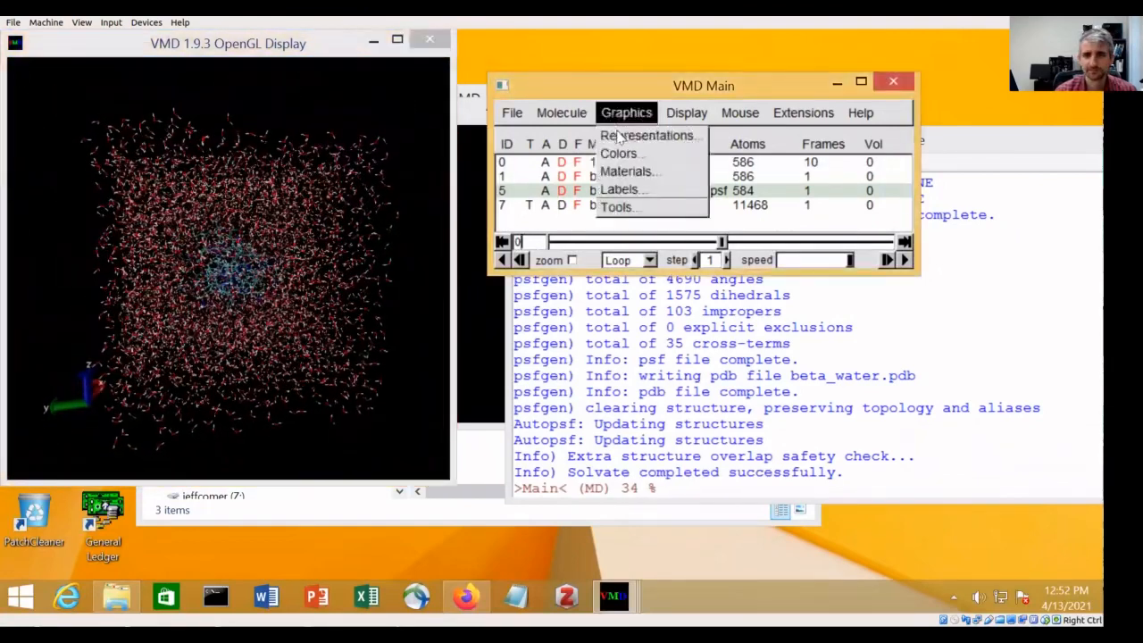
{"action": "left_click", "coordinate": [619, 134]}
{"action": "left_click", "coordinate": [415, 357]}
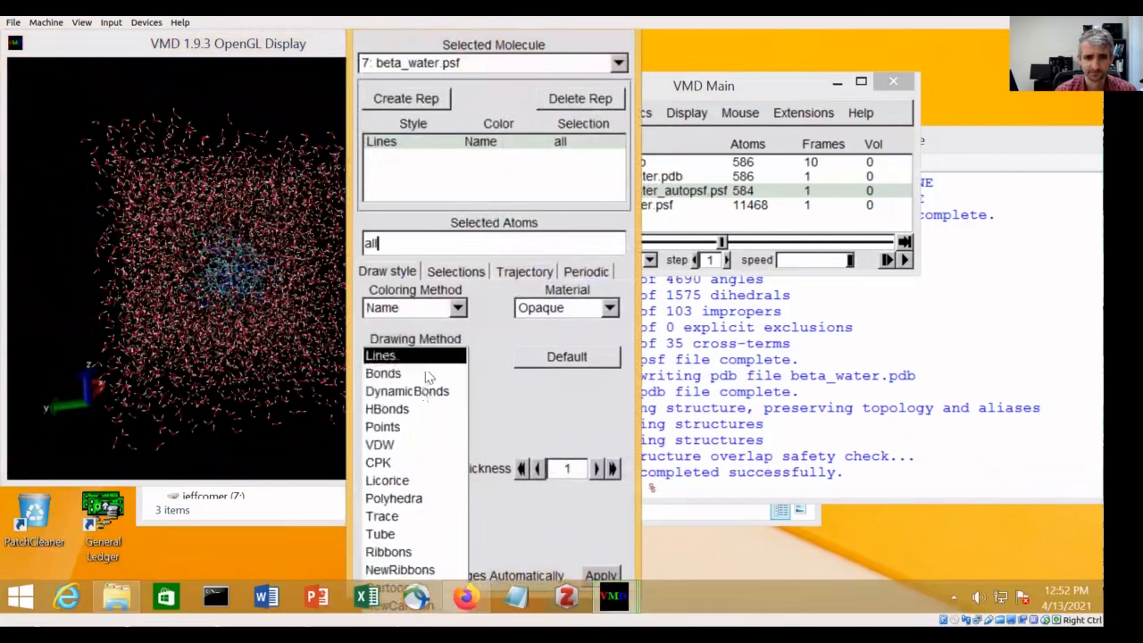
{"action": "left_click", "coordinate": [407, 480]}
{"action": "left_click", "coordinate": [239, 373]}
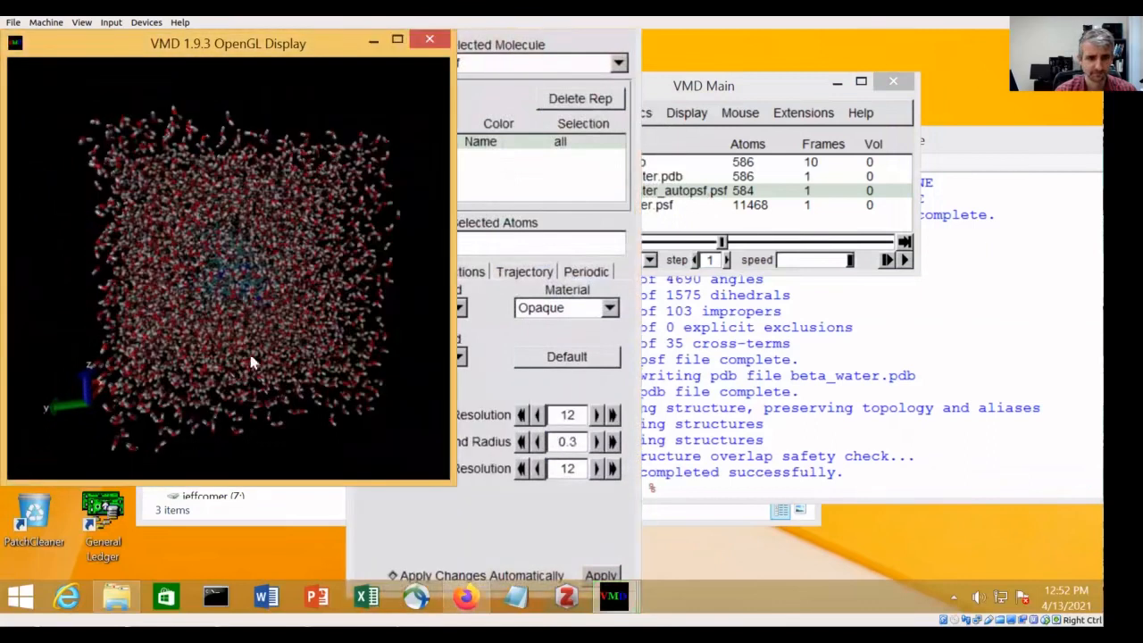
{"action": "left_click", "coordinate": [603, 44]}
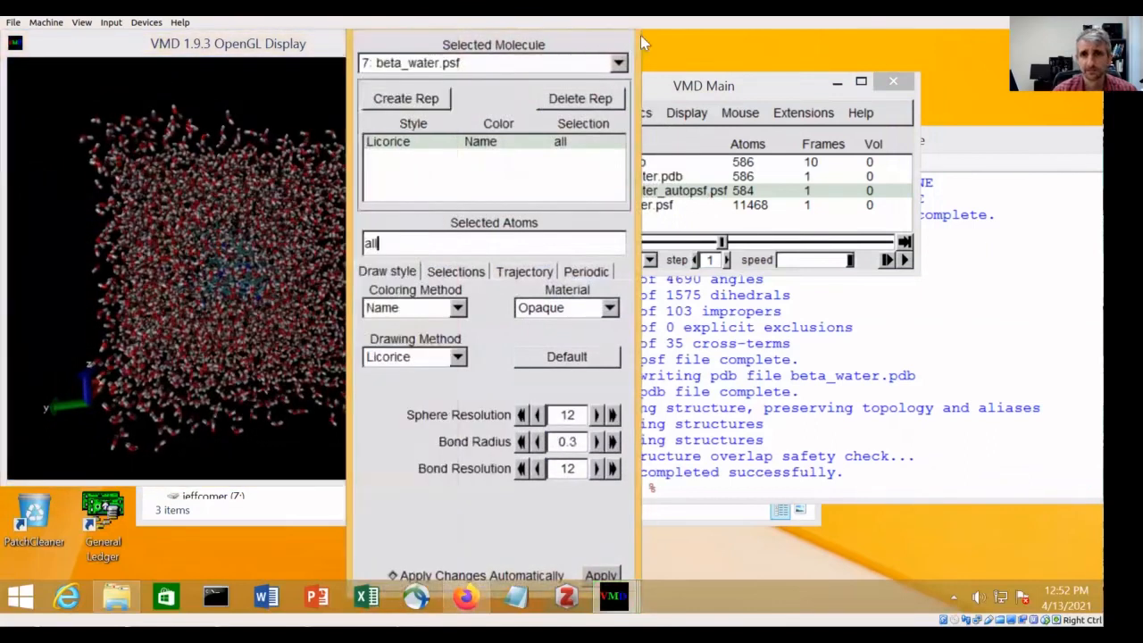
{"action": "left_click", "coordinate": [627, 43]}
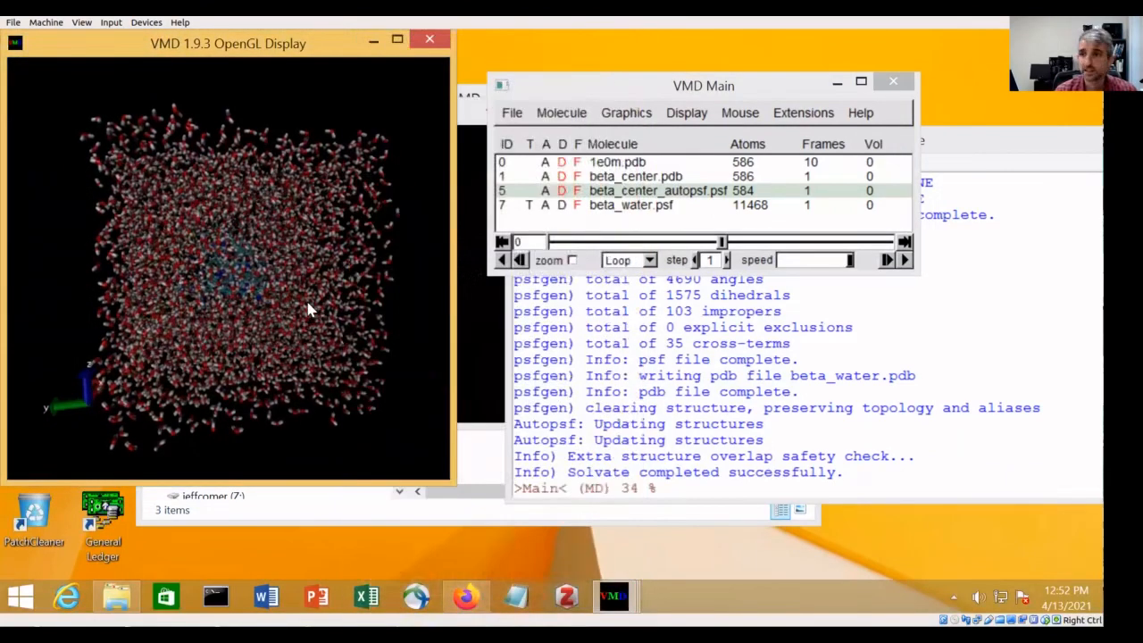
Examine the Licorice-drawn water box up close and from different sides for how the water surrounds the protein
{"action": "left_click_drag", "start_coordinate": [306, 309], "coordinate": [263, 311]}
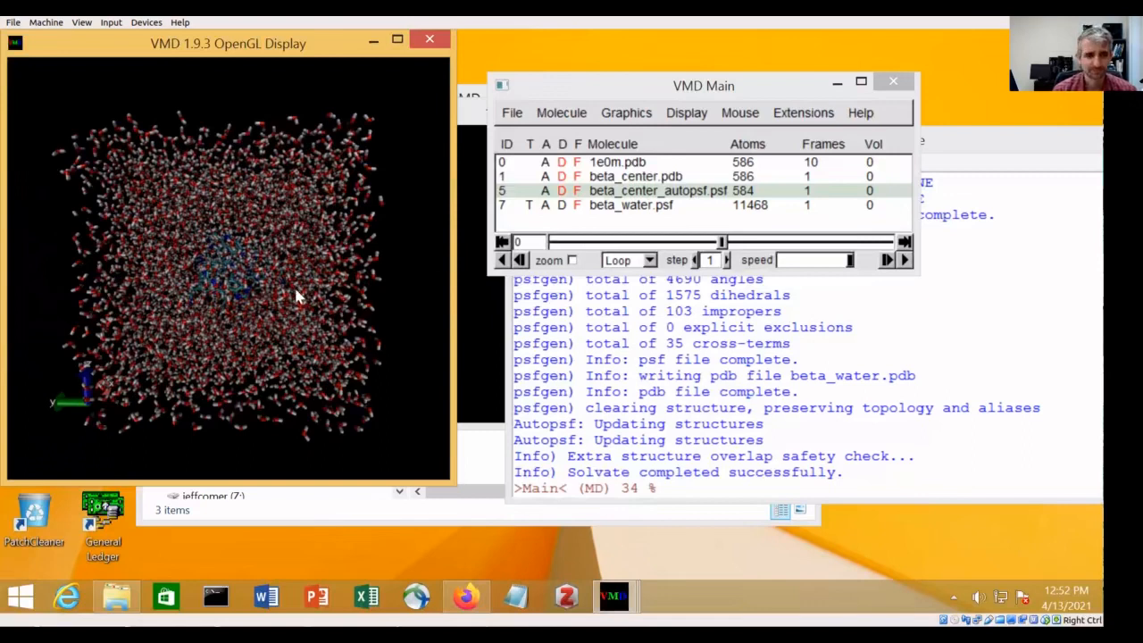
{"action": "left_click_drag", "start_coordinate": [299, 293], "coordinate": [292, 299]}
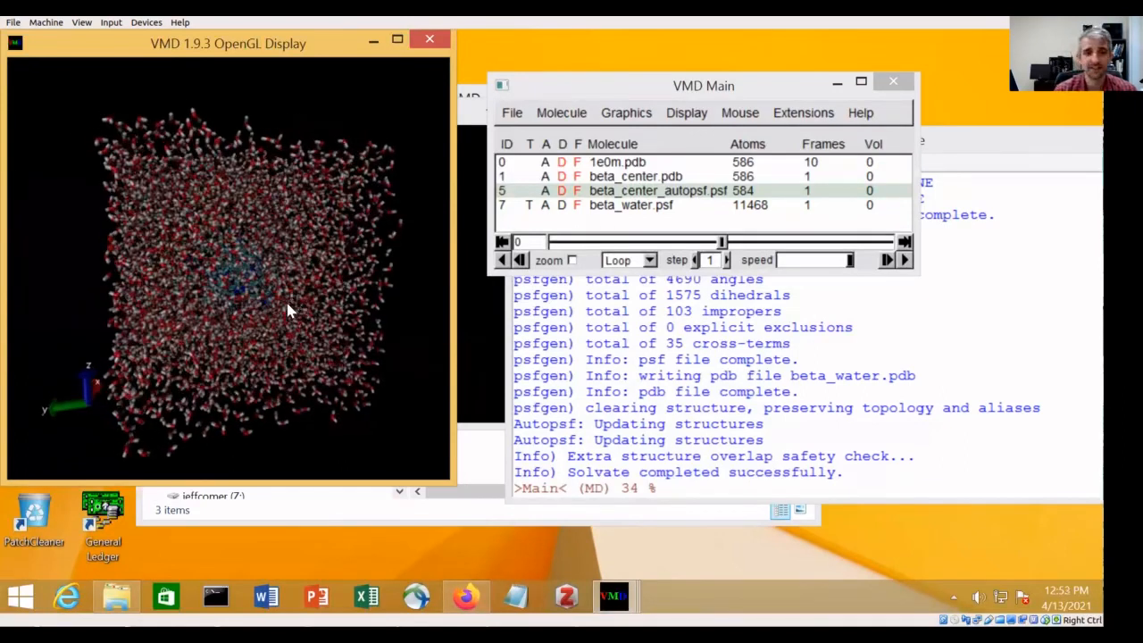
{"action": "scroll", "coordinate": [285, 300], "scroll_direction": "up", "scroll_amount": 3}
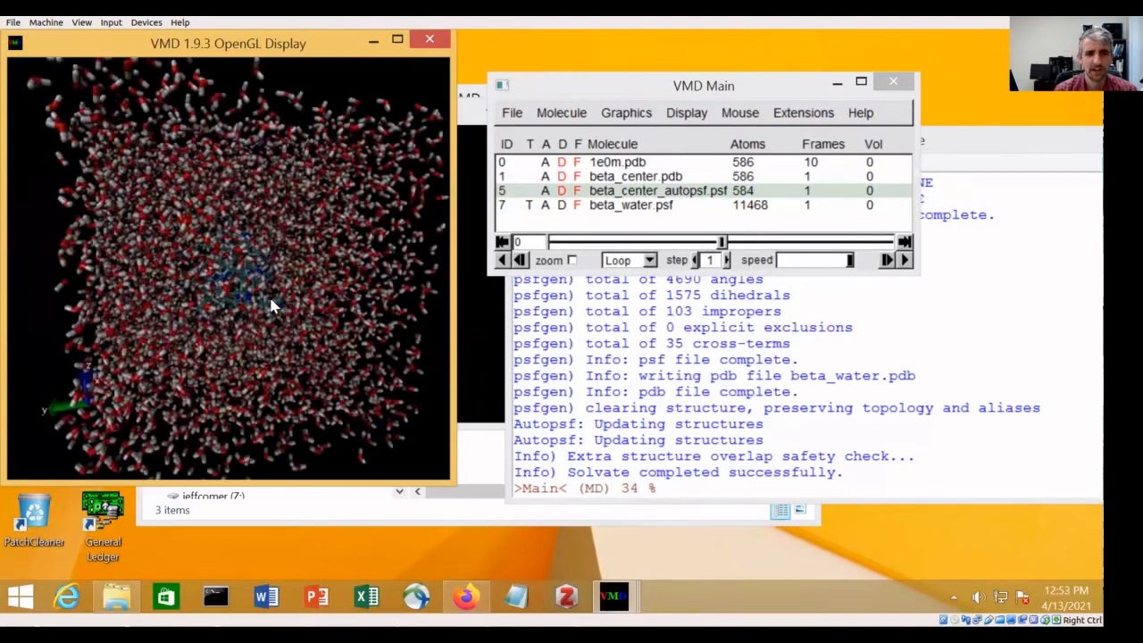
{"action": "left_click_drag", "start_coordinate": [269, 305], "coordinate": [297, 306]}
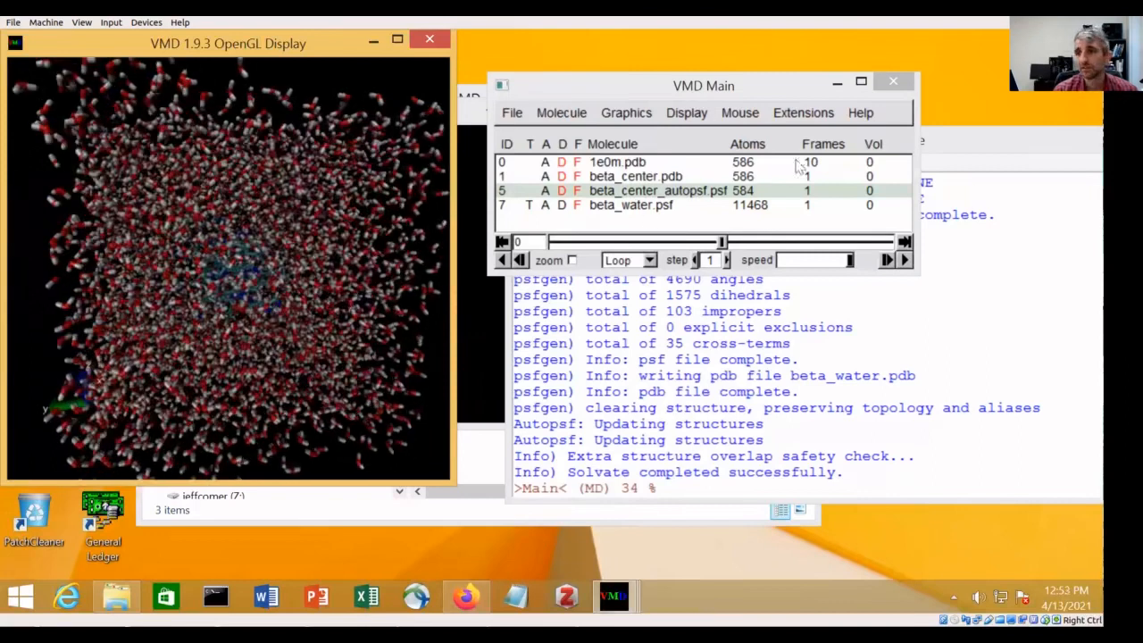
{"action": "left_click", "coordinate": [463, 224]}
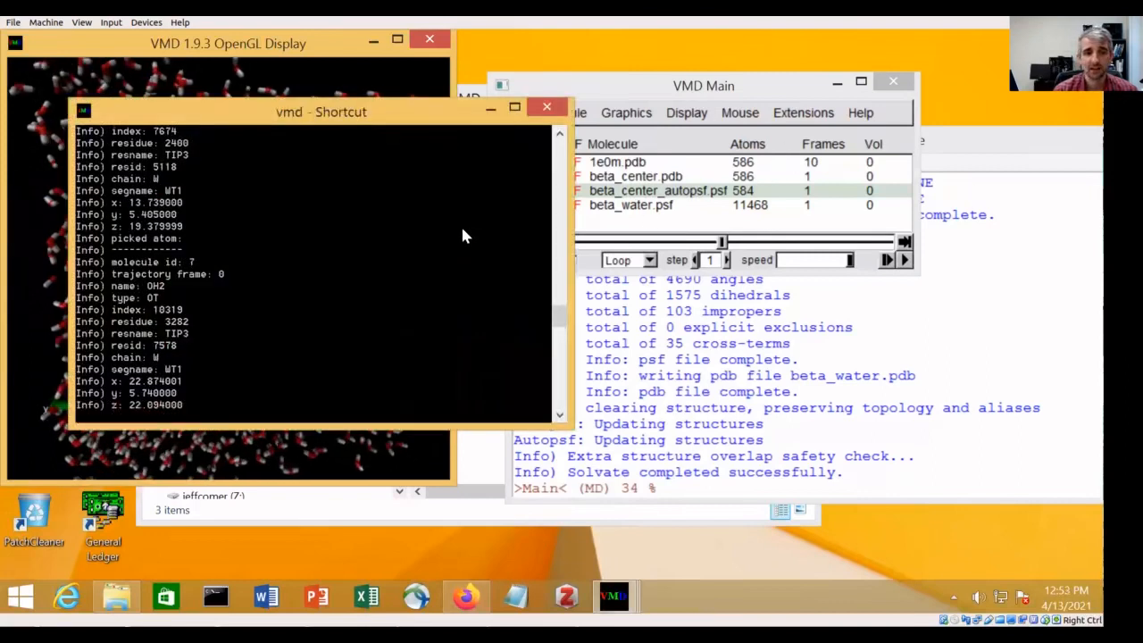
{"action": "left_click", "coordinate": [301, 83]}
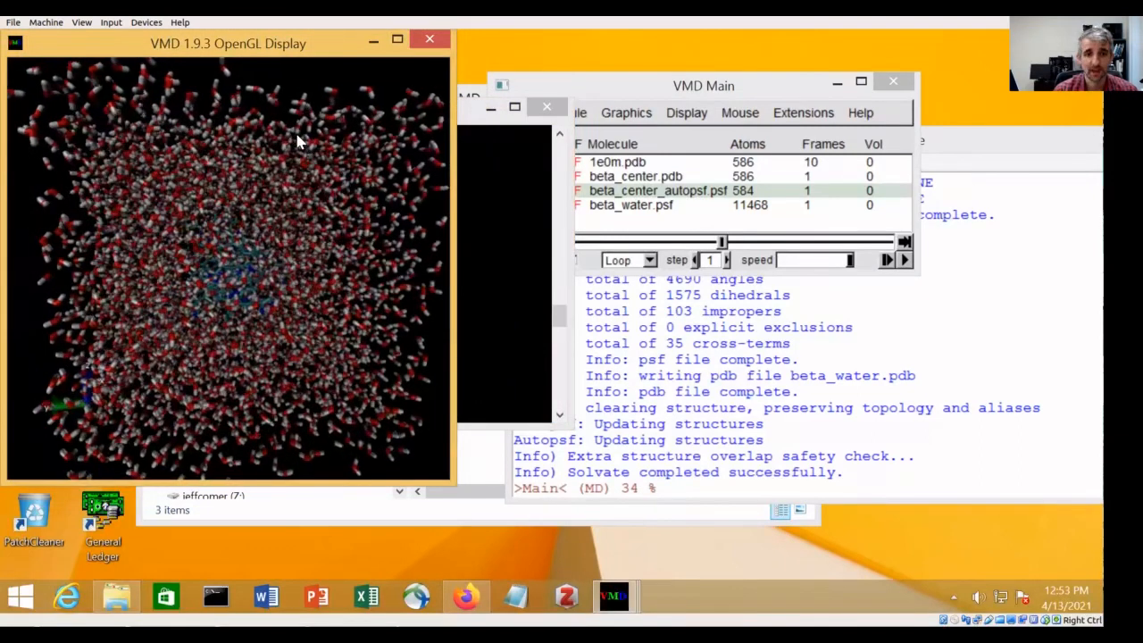
Open the Add Ions modeling tool for beta_water.psf and beta_water.pdb, placing its window clear of the molecule display
{"action": "left_click", "coordinate": [809, 118]}
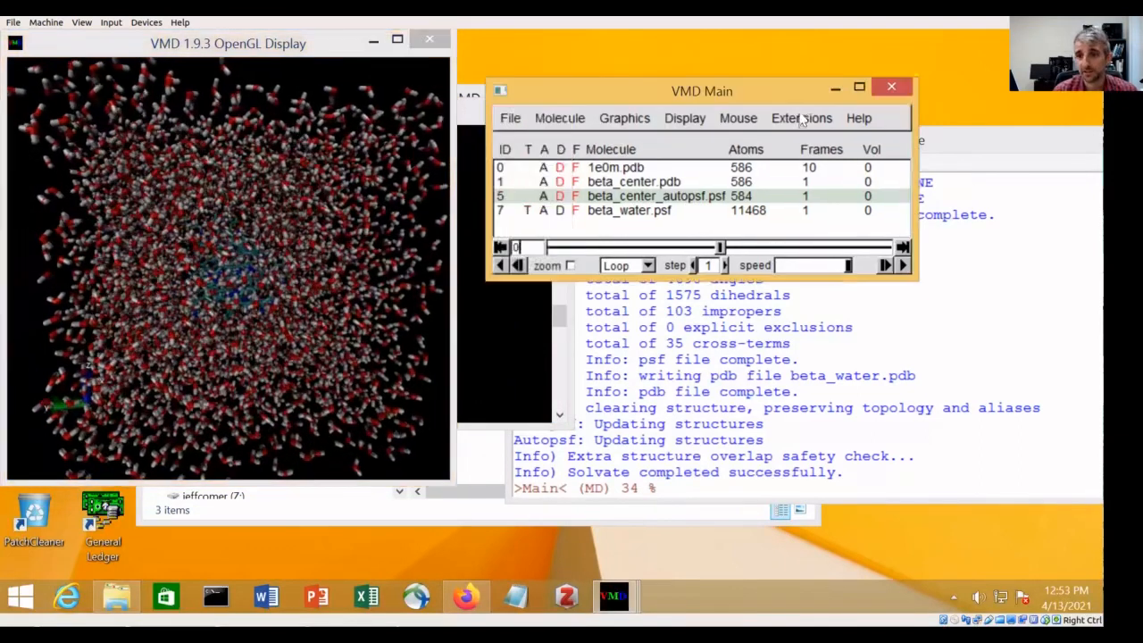
{"action": "left_click", "coordinate": [801, 118]}
{"action": "mouse_move", "coordinate": [839, 202]}
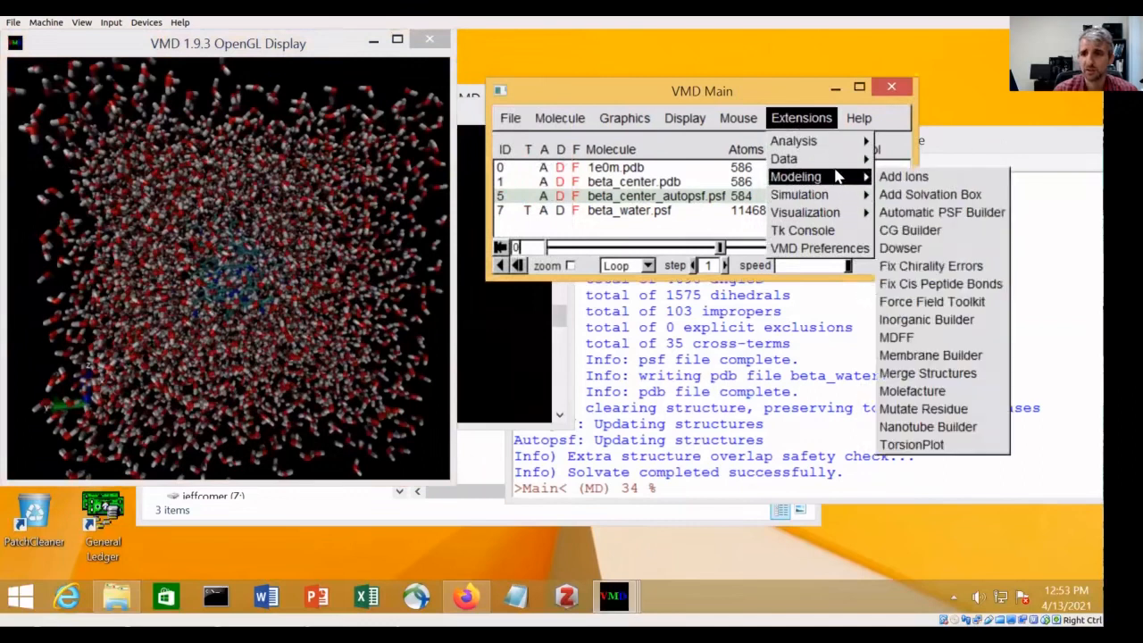
{"action": "mouse_move", "coordinate": [856, 184]}
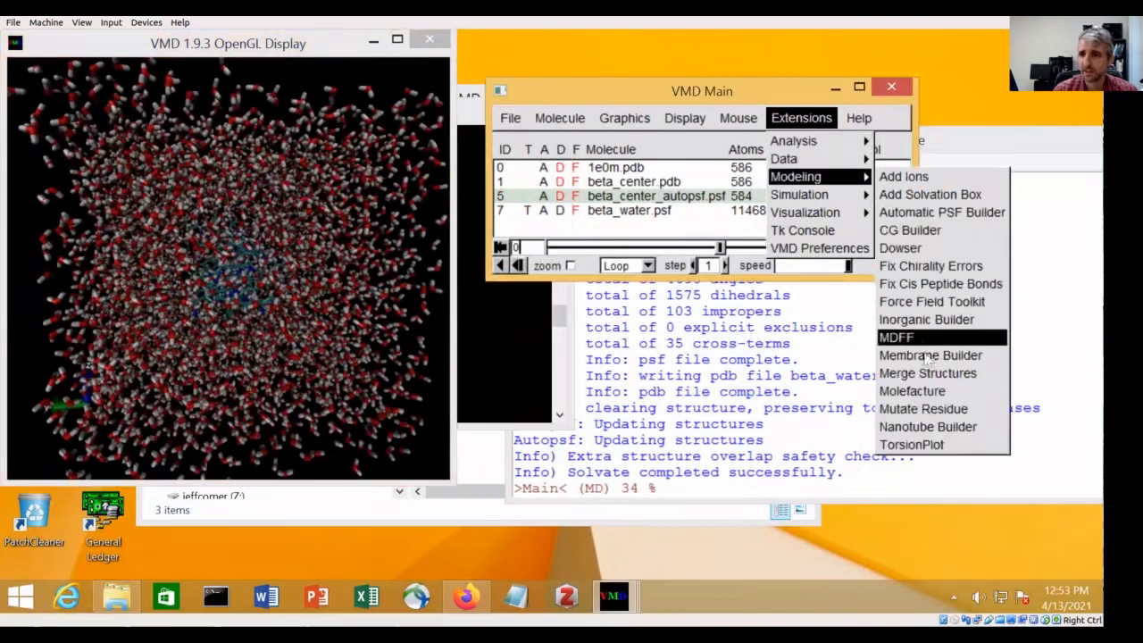
{"action": "left_click", "coordinate": [903, 177]}
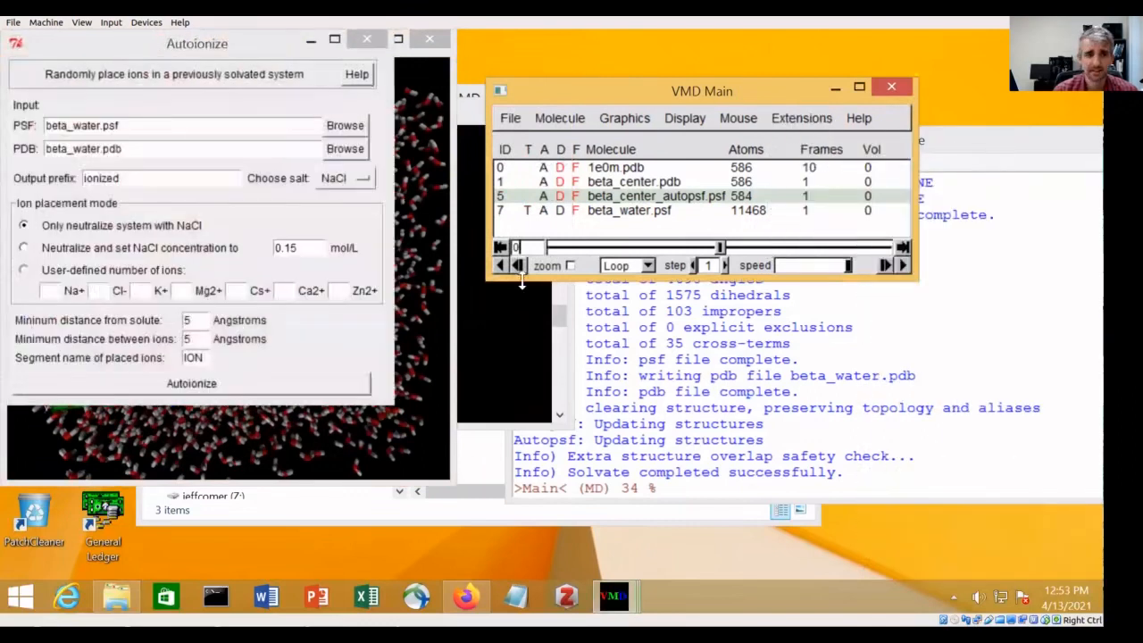
{"action": "mouse_move", "coordinate": [225, 41]}
{"action": "left_mouse_down"}
{"action": "mouse_move", "coordinate": [212, 50]}
{"action": "mouse_move", "coordinate": [732, 154]}
{"action": "mouse_move", "coordinate": [773, 150]}
{"action": "left_mouse_up"}
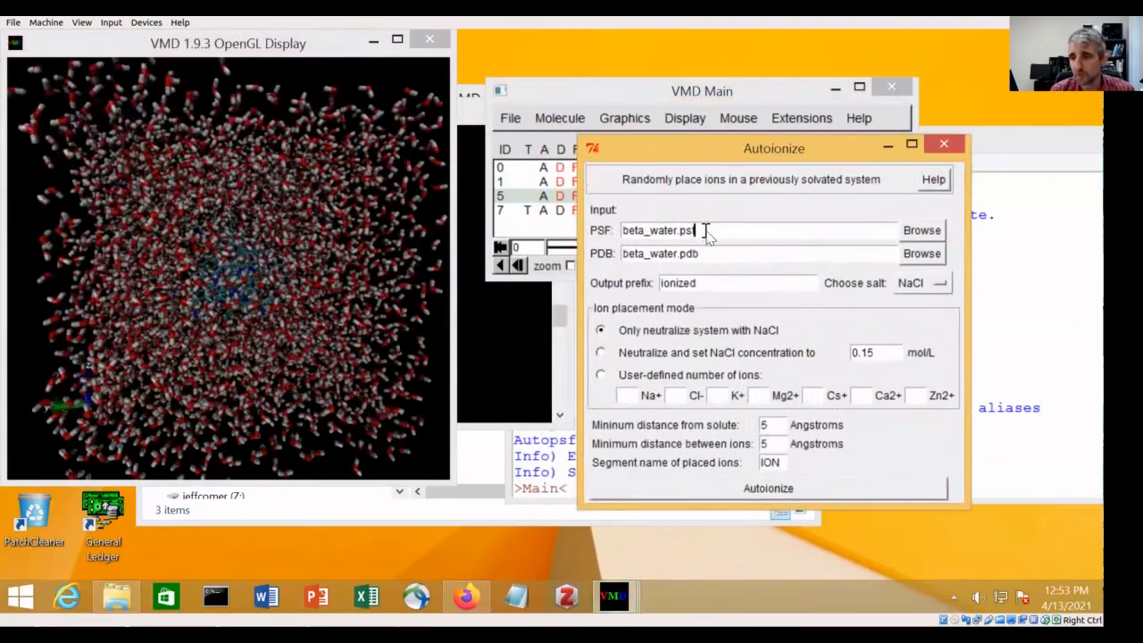
Set the Autoionize output prefix to beta_sol
{"action": "left_click", "coordinate": [705, 255]}
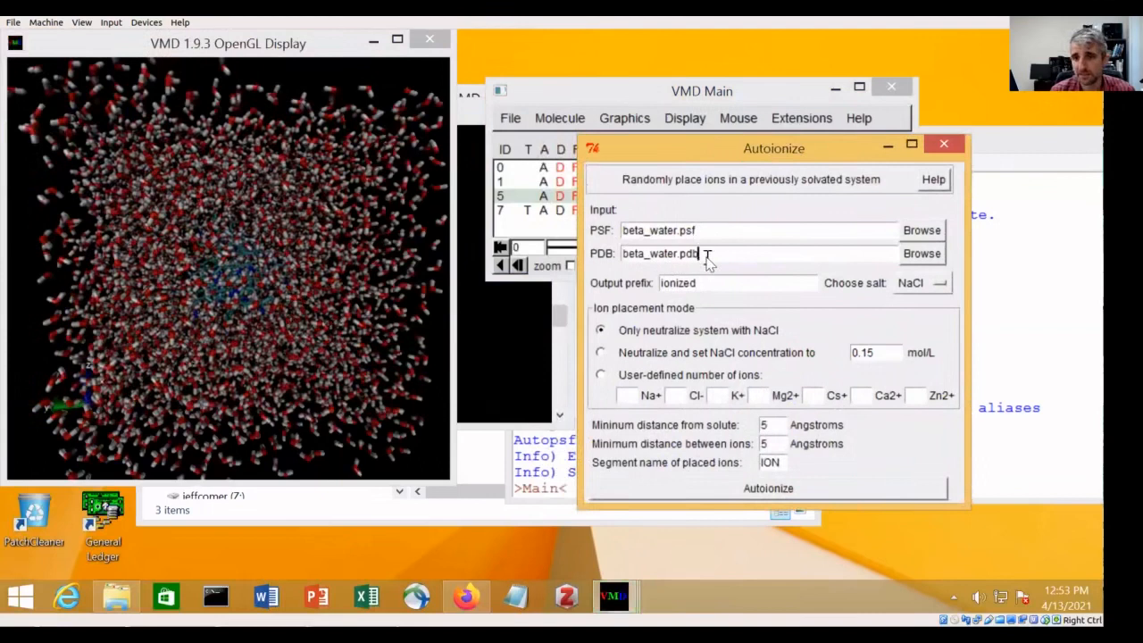
{"action": "left_click_drag", "start_coordinate": [722, 291], "coordinate": [592, 266]}
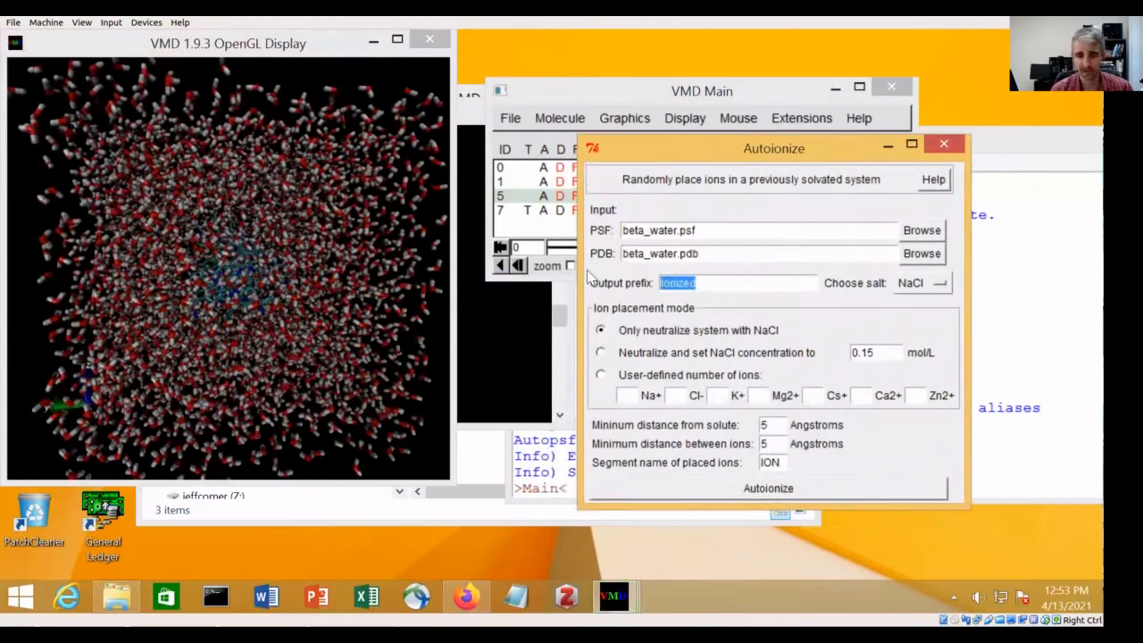
{"action": "key", "text": "BackSpace"}
{"action": "type", "text": "be"}
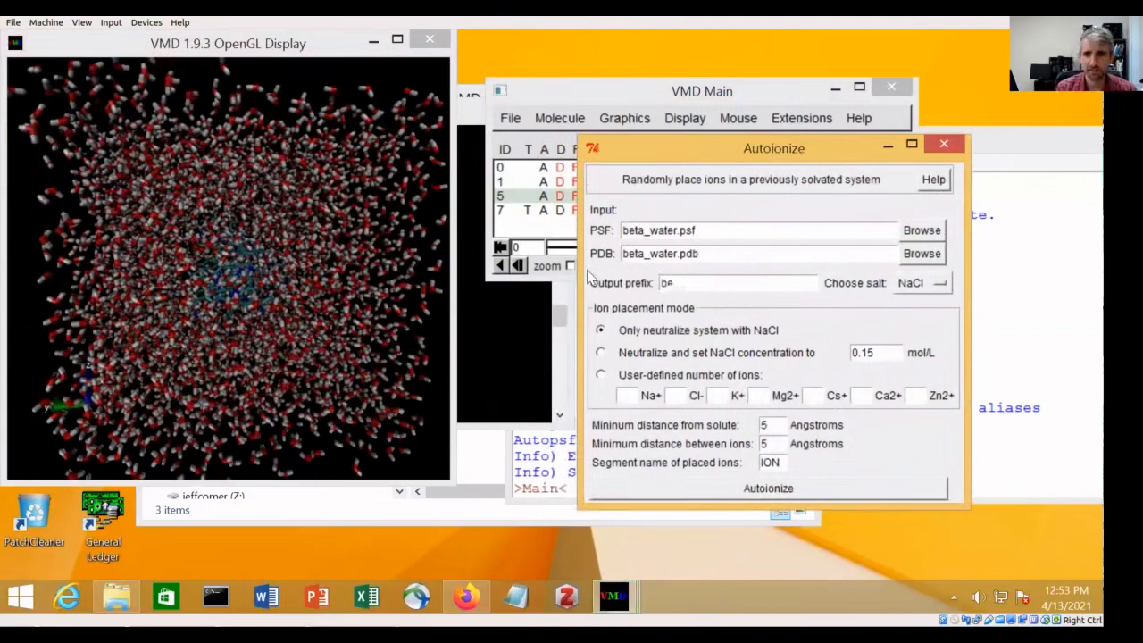
{"action": "type", "text": "ta_sol"}
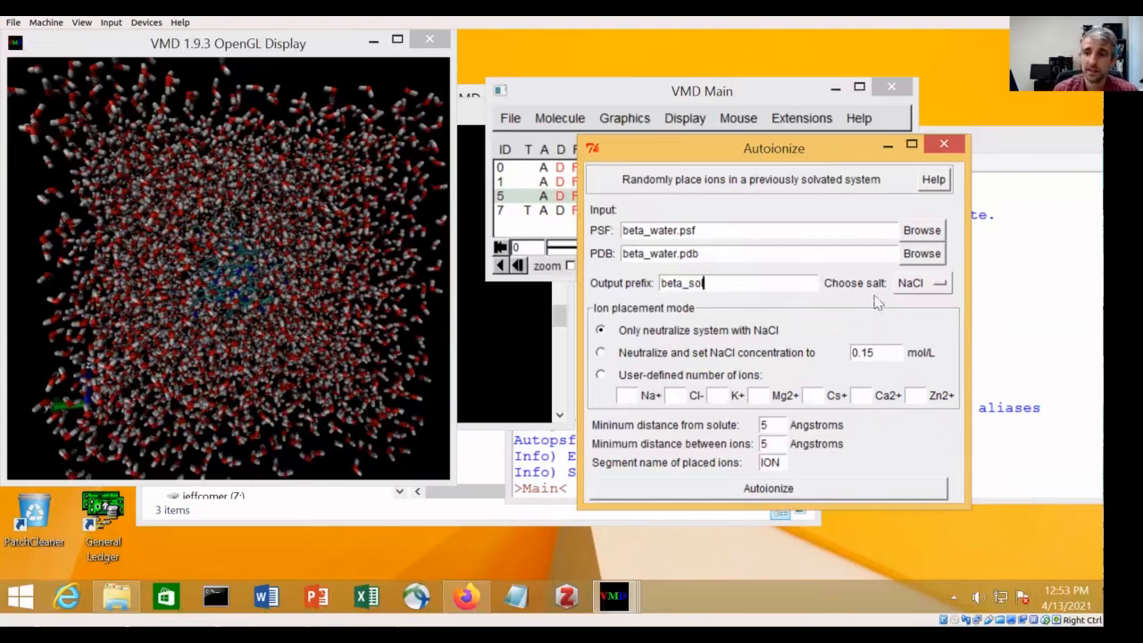
Keep NaCl as the salt, choose to neutralize and set the concentration to 0.15 mol/L, and run Autoionize
{"action": "left_click", "coordinate": [901, 286]}
{"action": "left_click", "coordinate": [902, 298]}
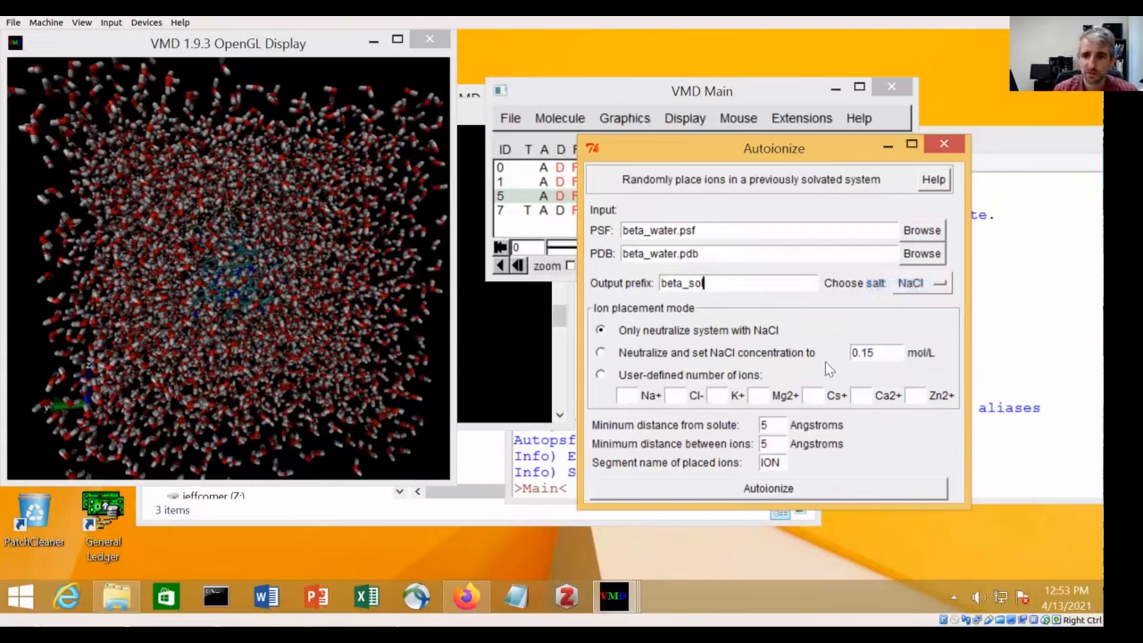
{"action": "left_click", "coordinate": [600, 354]}
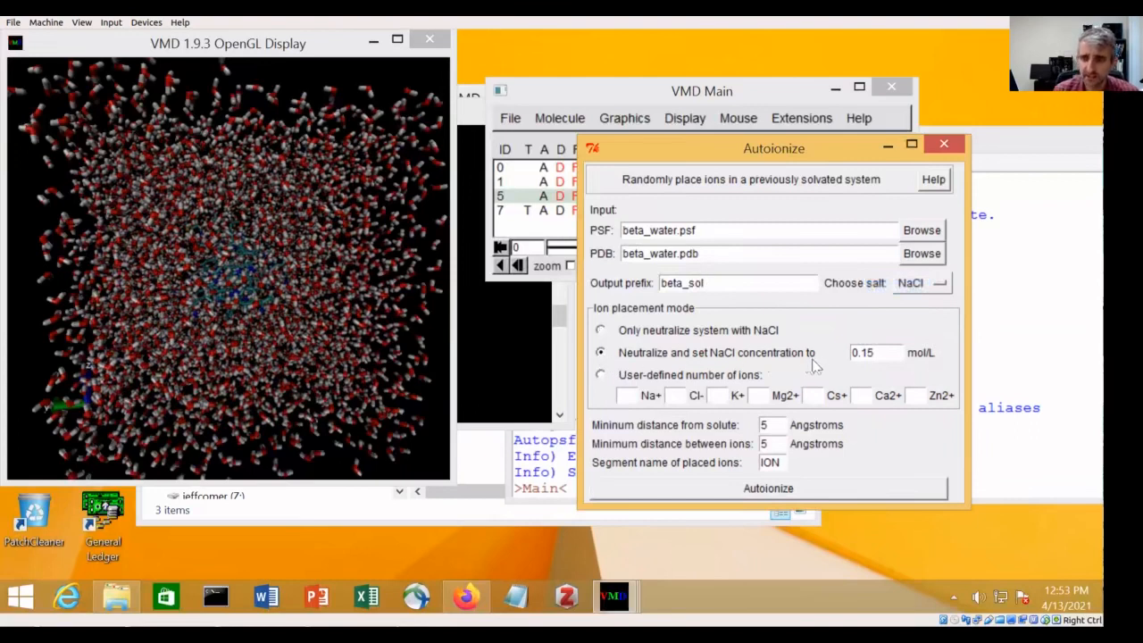
{"action": "left_click", "coordinate": [873, 353]}
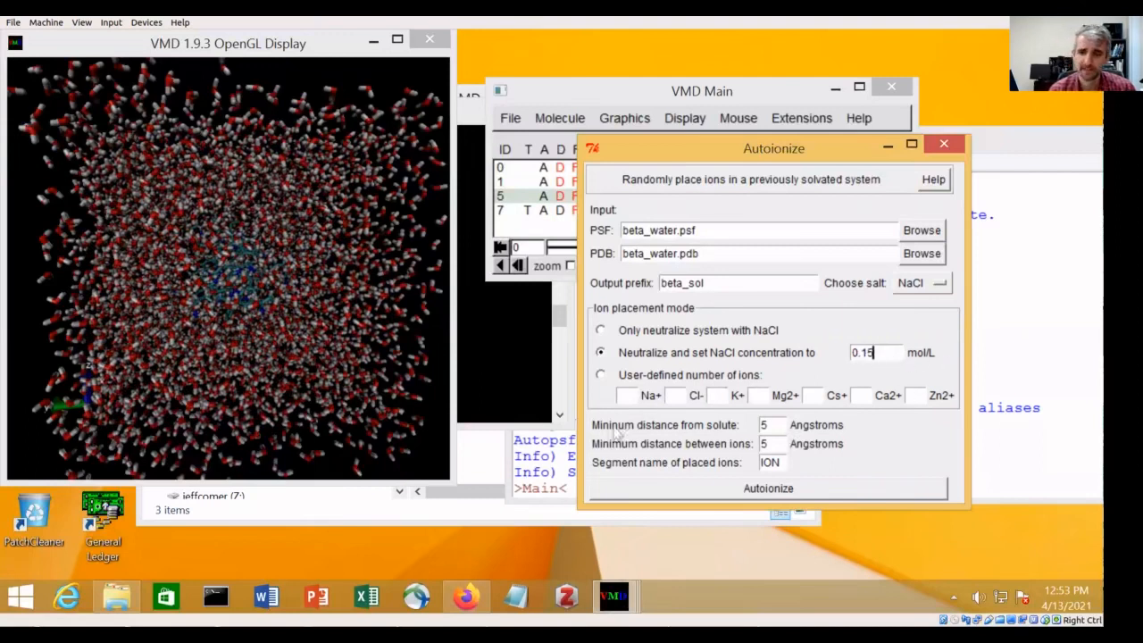
{"action": "left_click", "coordinate": [783, 494]}
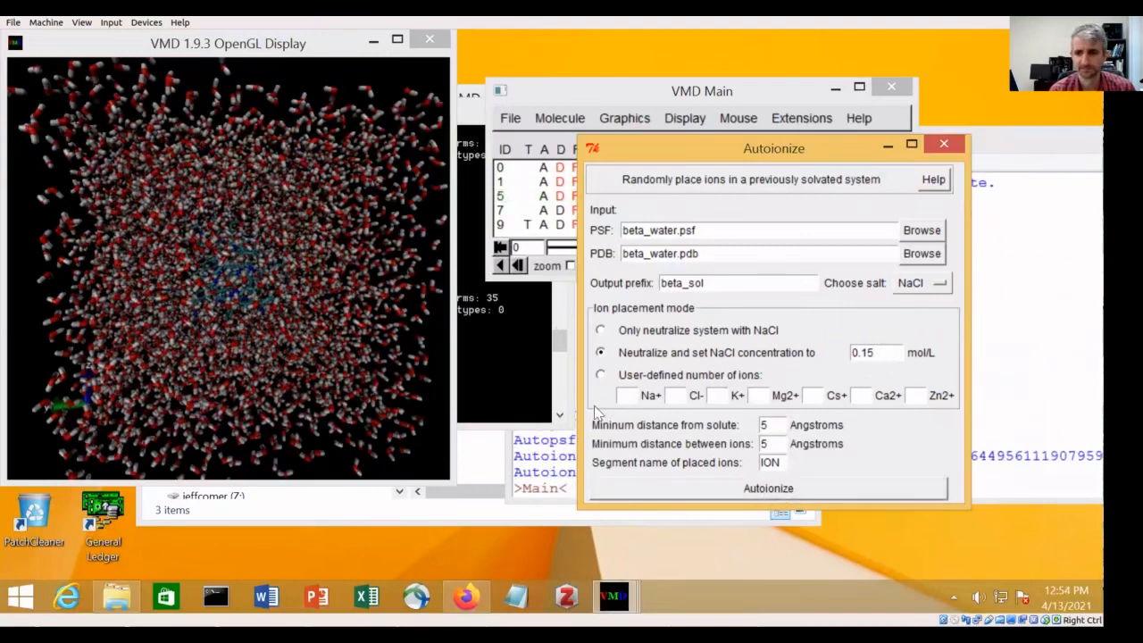
{"action": "left_click", "coordinate": [631, 117]}
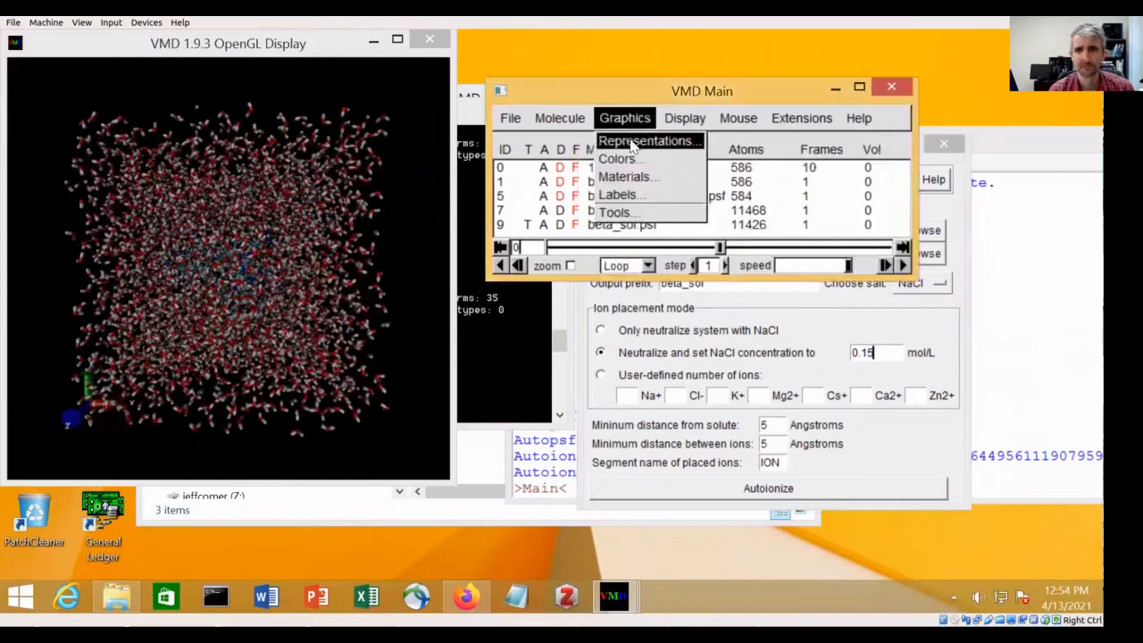
{"action": "left_click", "coordinate": [638, 143]}
{"action": "left_click_drag", "start_coordinate": [459, 247], "coordinate": [277, 230]}
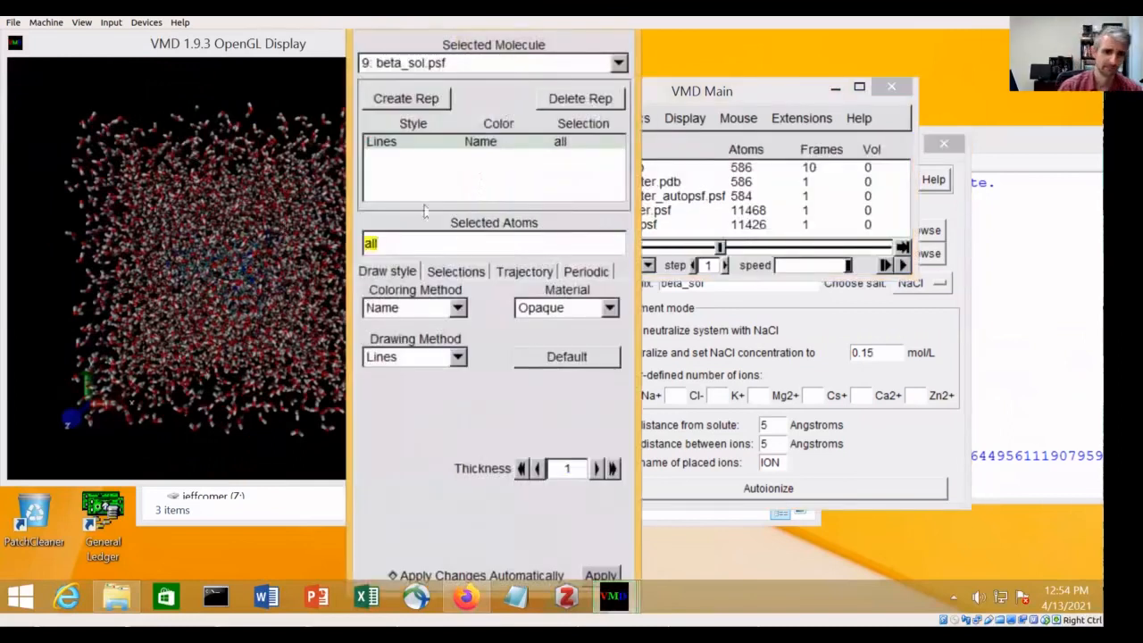
{"action": "key", "text": "super+shift+Up"}
{"action": "left_click", "coordinate": [615, 42]}
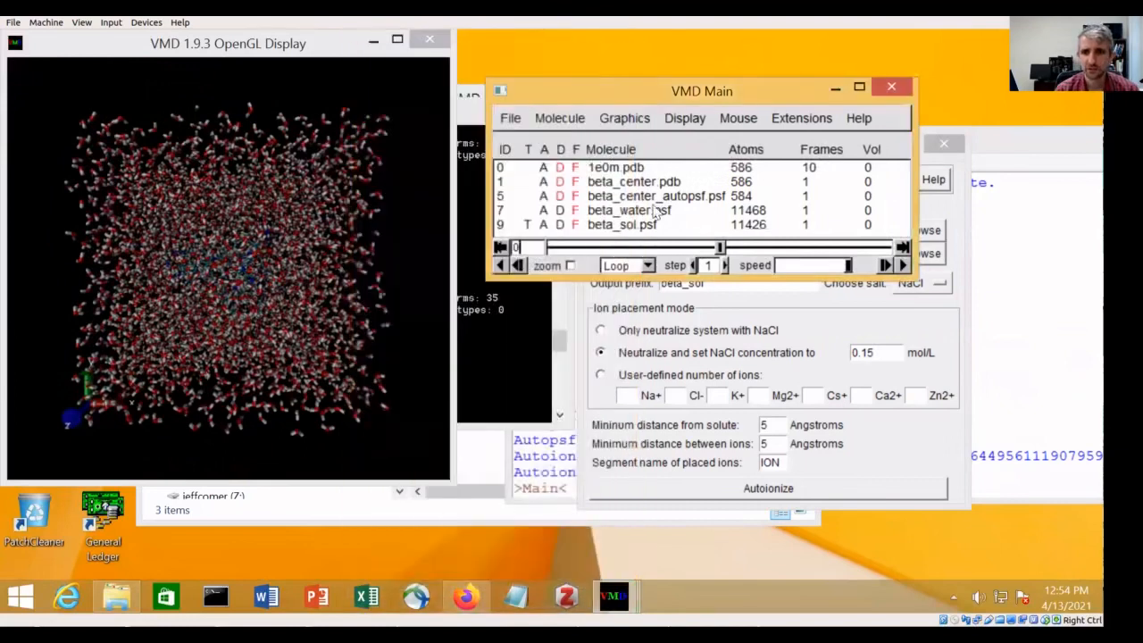
Hide beta_water.psf and view the ionized beta_sol.psf box from another side
{"action": "left_click", "coordinate": [560, 210]}
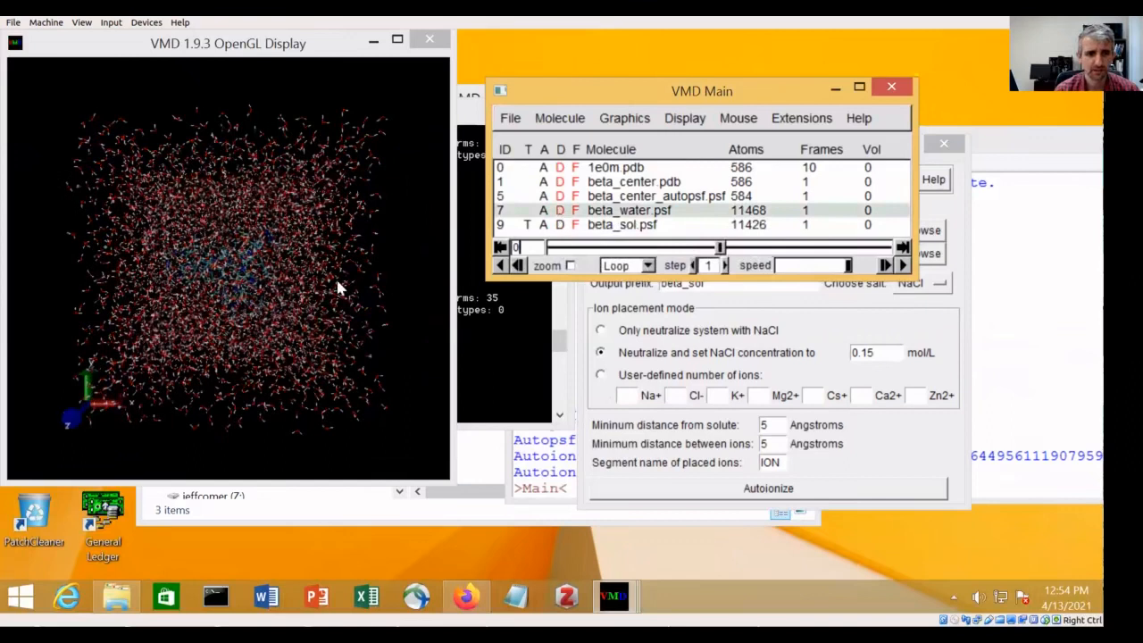
{"action": "left_click_drag", "start_coordinate": [335, 276], "coordinate": [228, 261]}
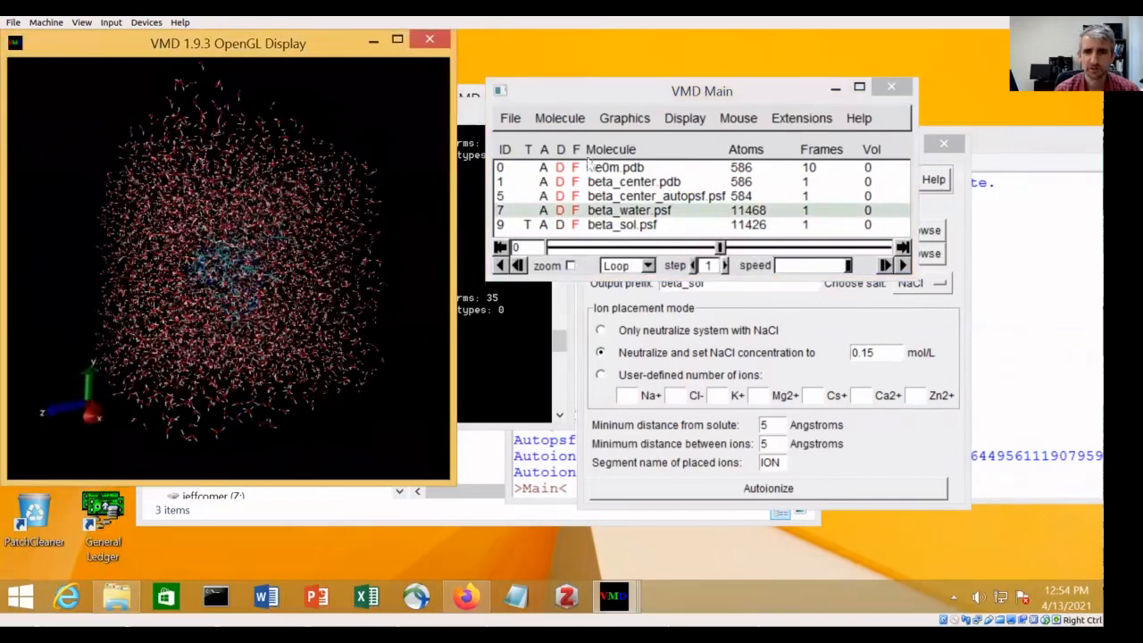
Add a second representation to beta_sol.psf that selects ions and draws them with the VDW method
{"action": "left_click", "coordinate": [624, 118]}
{"action": "left_click", "coordinate": [626, 143]}
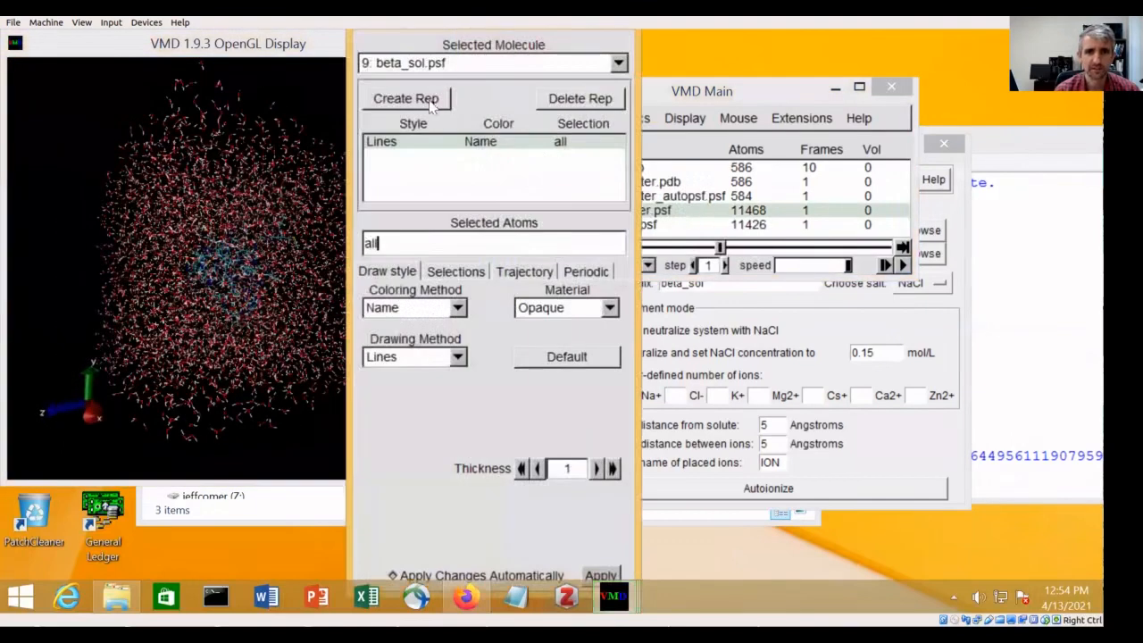
{"action": "left_click", "coordinate": [489, 66]}
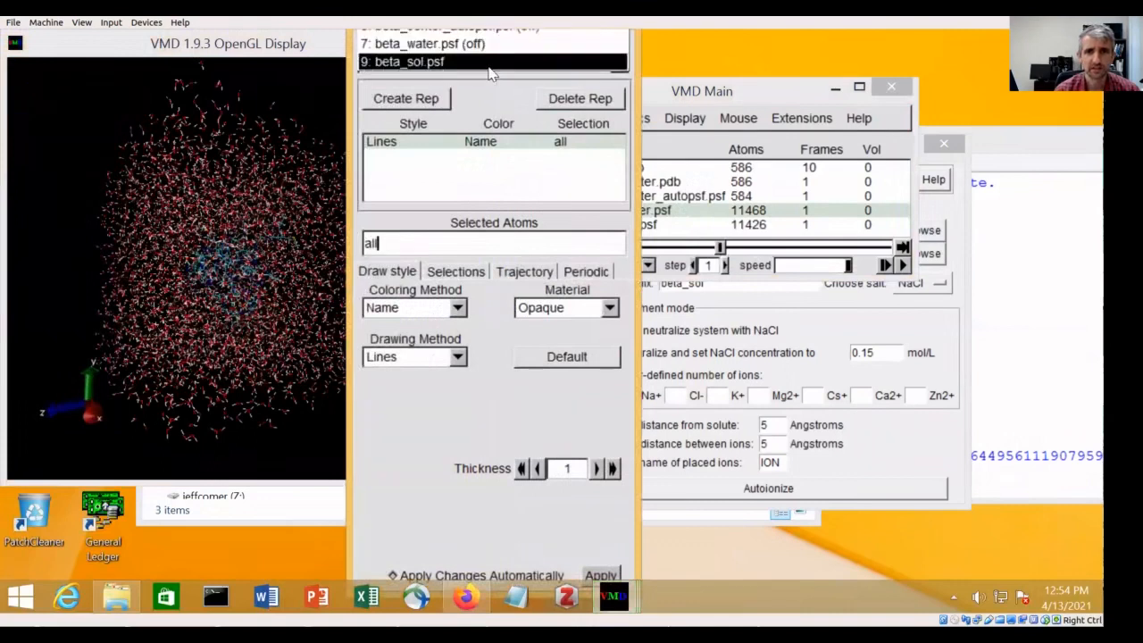
{"action": "left_click", "coordinate": [404, 62]}
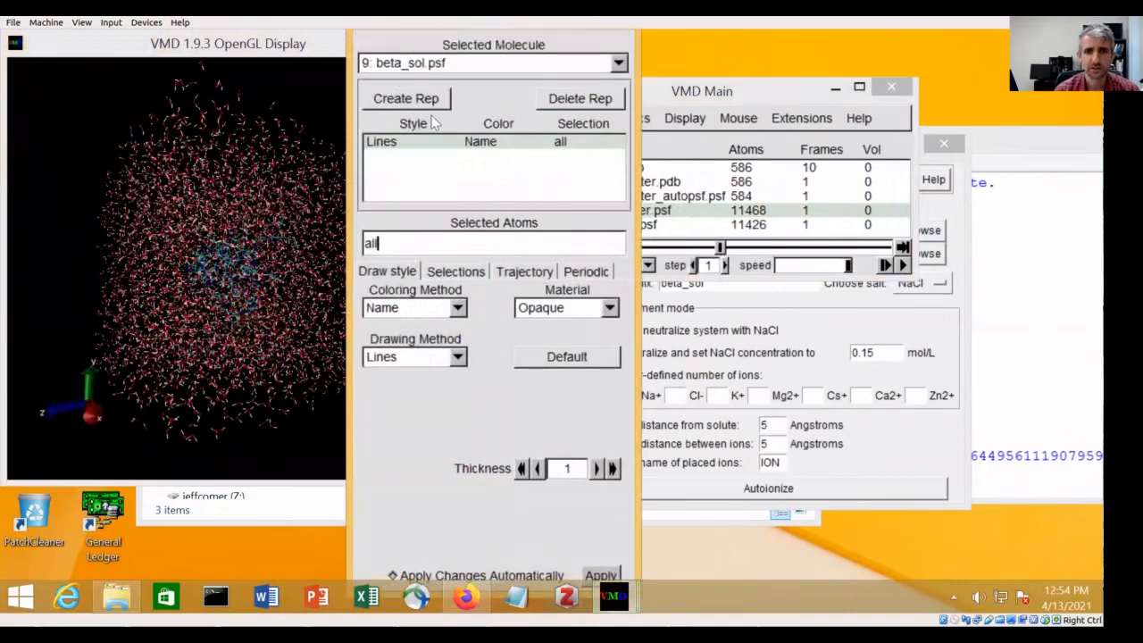
{"action": "left_click", "coordinate": [416, 105]}
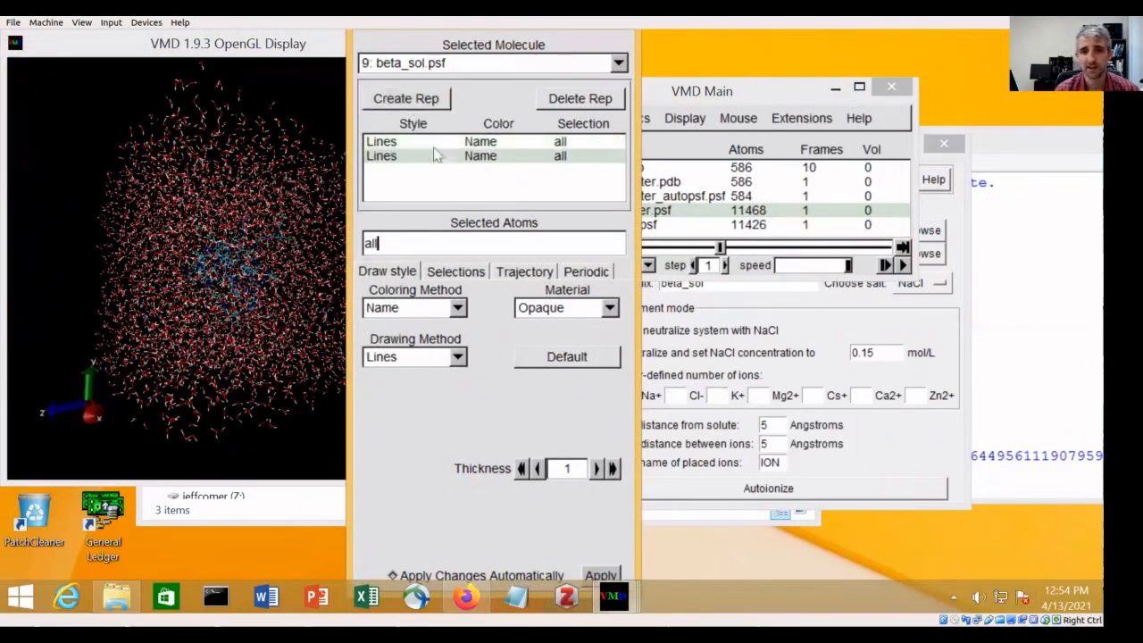
{"action": "type", "text": "ions"}
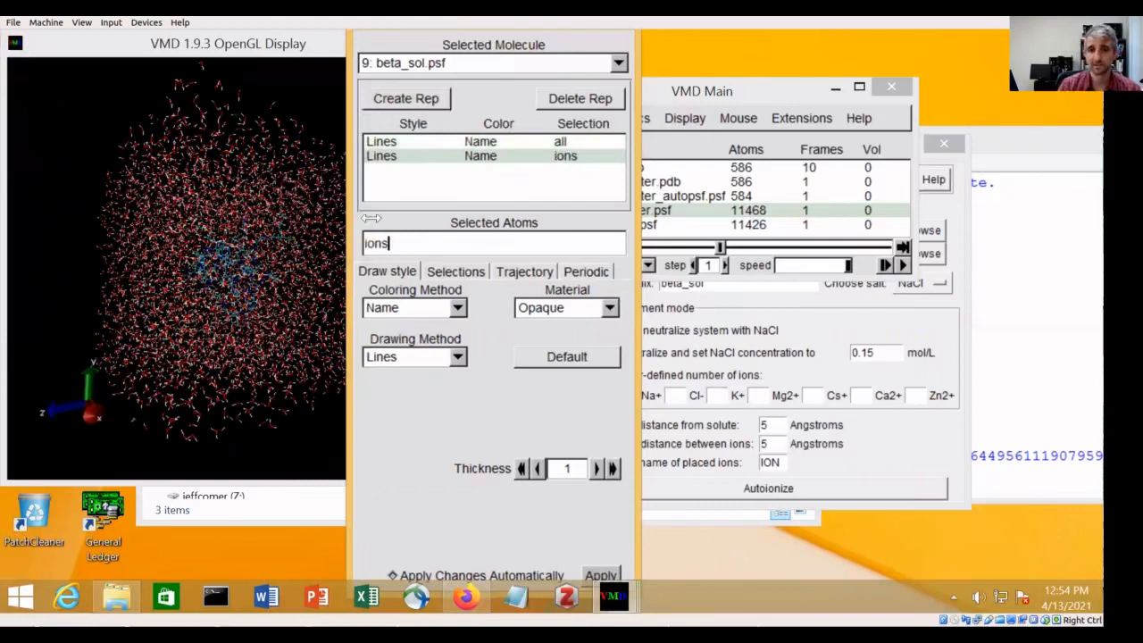
{"action": "left_click", "coordinate": [446, 359]}
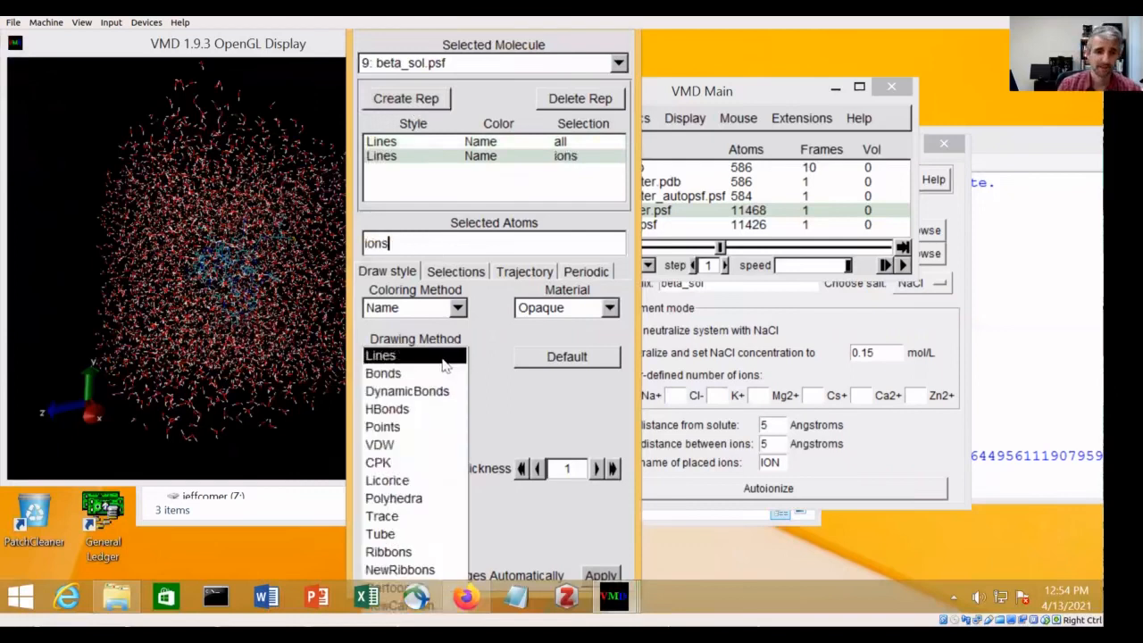
{"action": "left_click", "coordinate": [428, 446]}
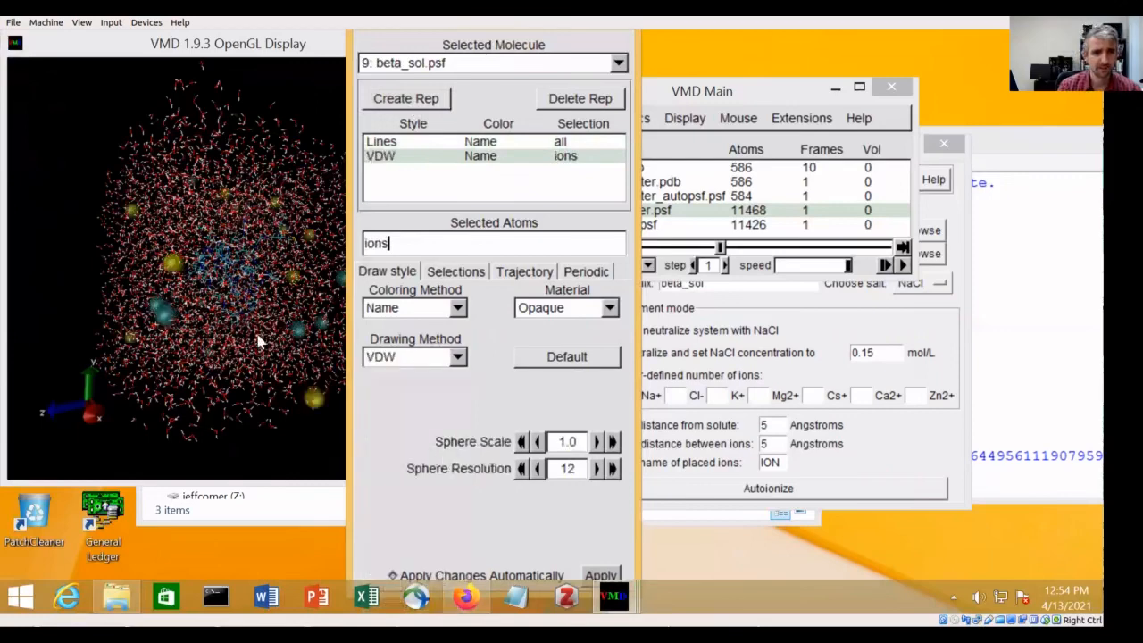
Rotate the ionized box to inspect how the ions are distributed, and check the beta_sol.psf entry in the molecule list
{"action": "left_click_drag", "start_coordinate": [257, 336], "coordinate": [291, 377]}
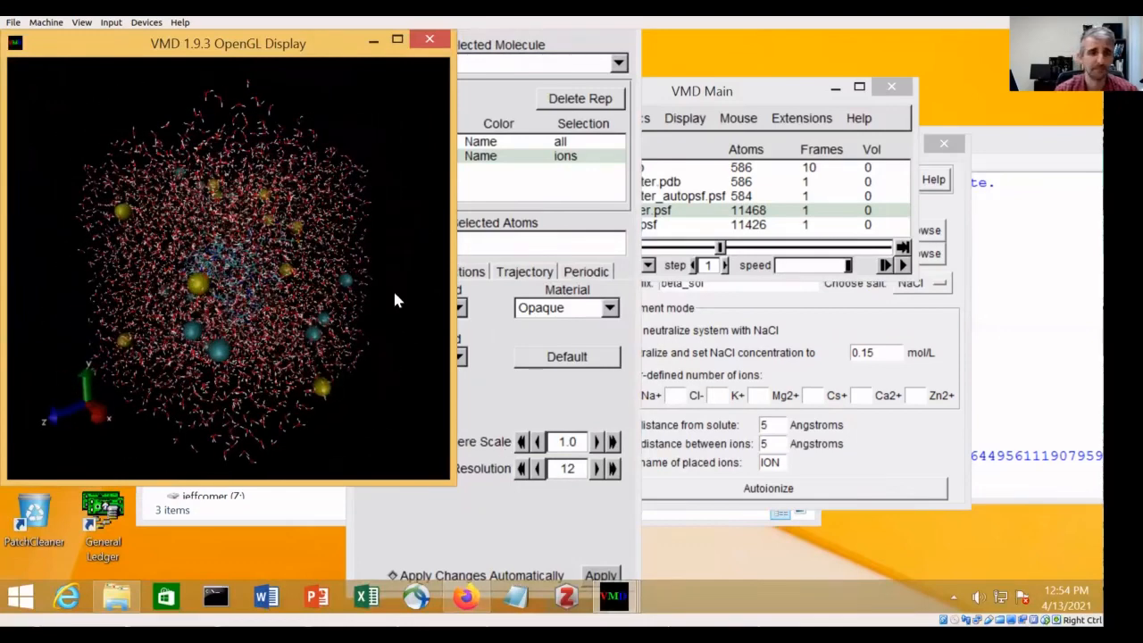
{"action": "left_click_drag", "start_coordinate": [199, 59], "coordinate": [237, 107]}
{"action": "left_click_drag", "start_coordinate": [711, 89], "coordinate": [471, 95]}
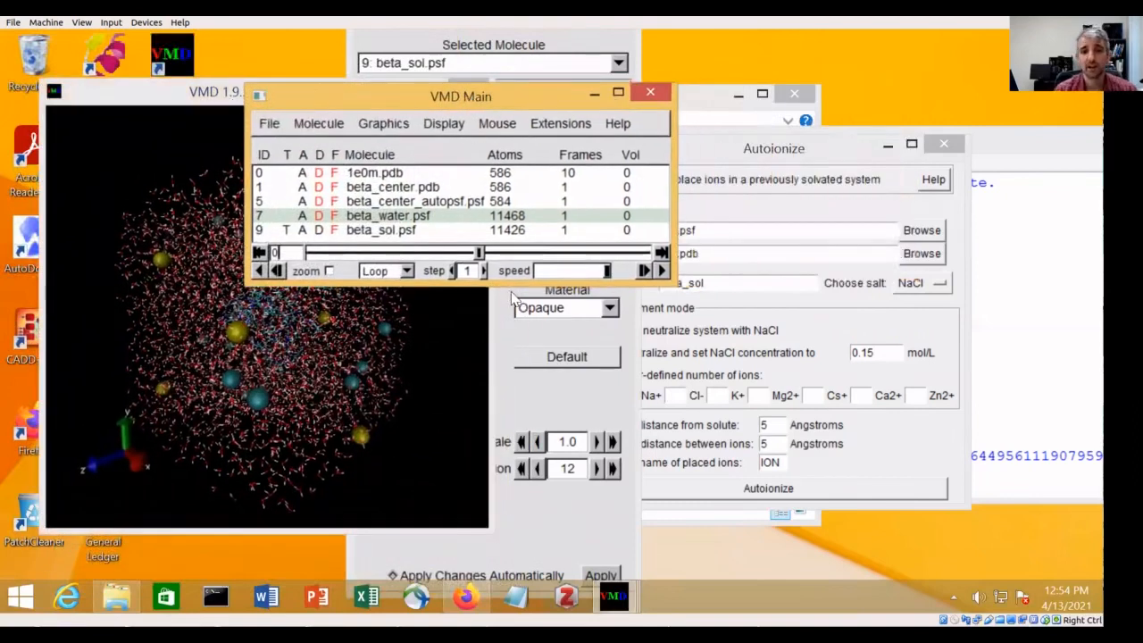
{"action": "left_click", "coordinate": [403, 234]}
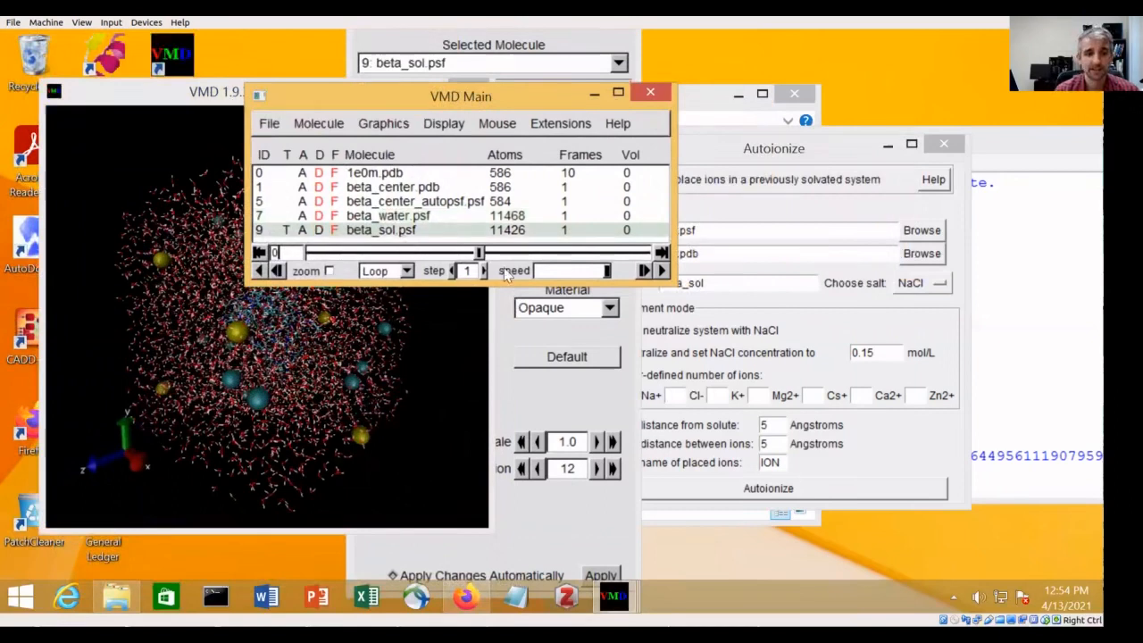
{"action": "left_click_drag", "start_coordinate": [382, 386], "coordinate": [339, 349]}
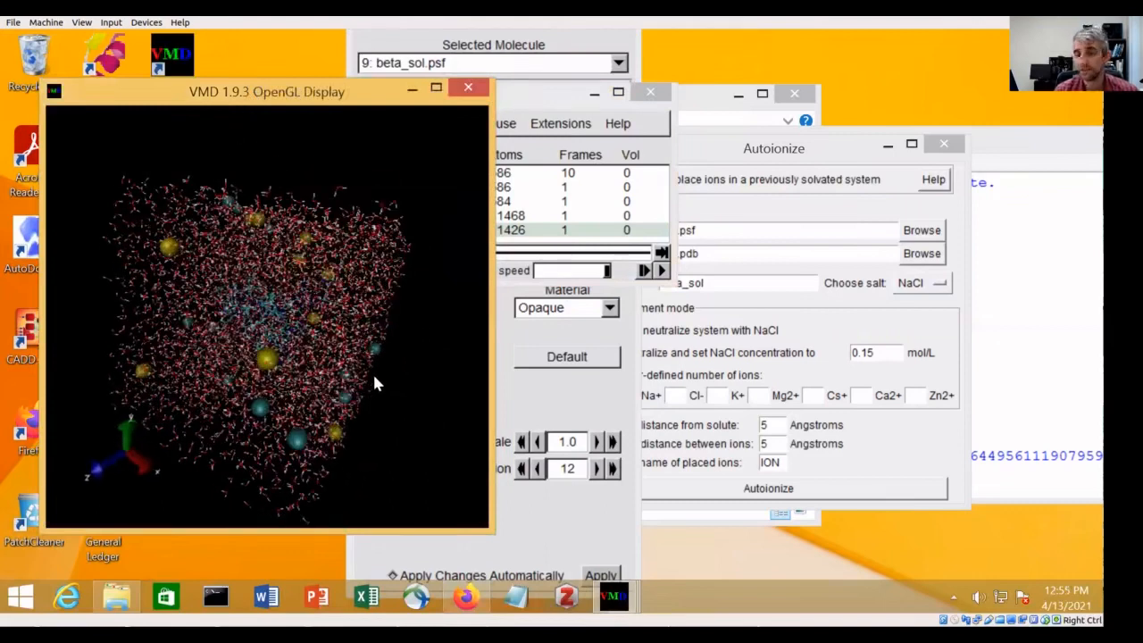
{"action": "mouse_move", "coordinate": [375, 382]}
{"action": "left_mouse_down"}
{"action": "mouse_move", "coordinate": [349, 375]}
{"action": "mouse_move", "coordinate": [371, 384]}
{"action": "left_mouse_up"}
Quit VMD and confirm the exit
{"action": "left_click", "coordinate": [527, 99]}
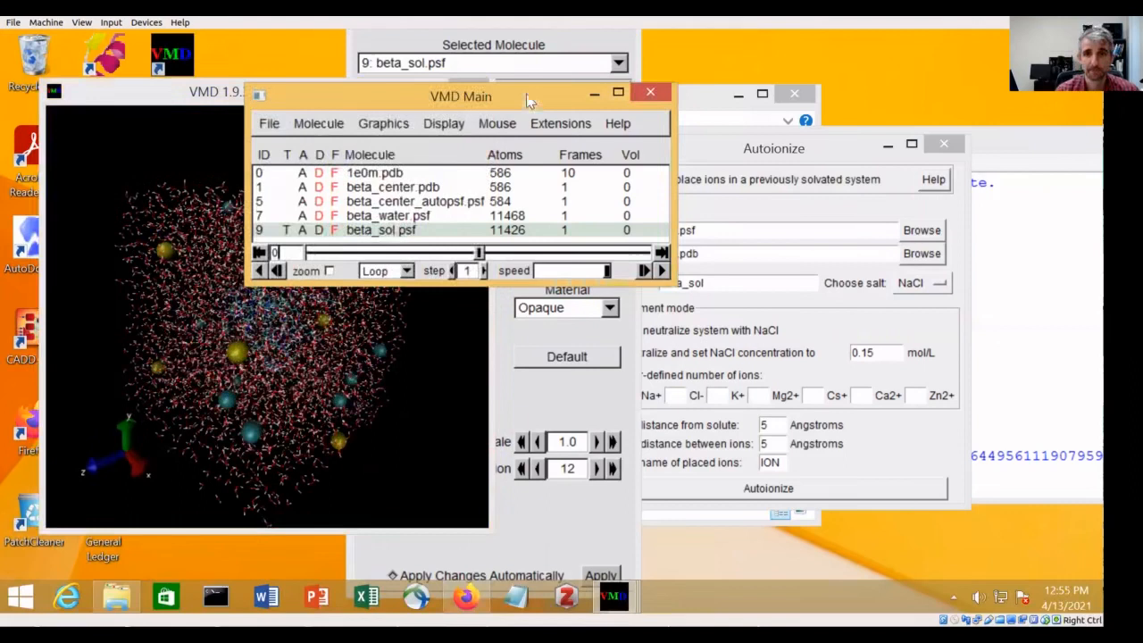
{"action": "left_click", "coordinate": [271, 124]}
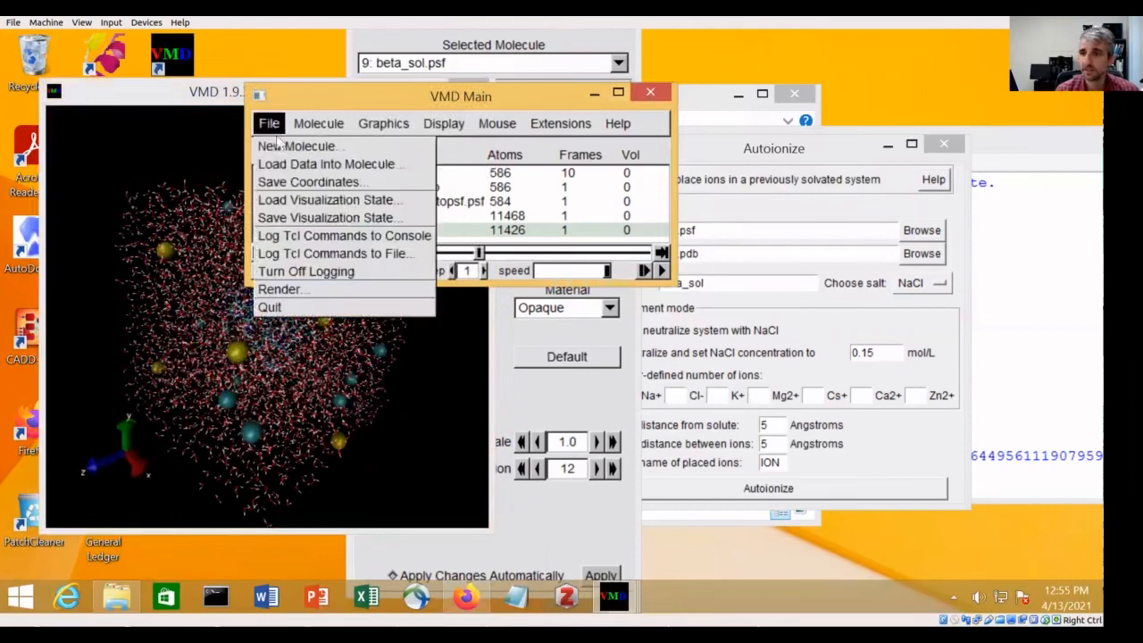
{"action": "left_click", "coordinate": [270, 306]}
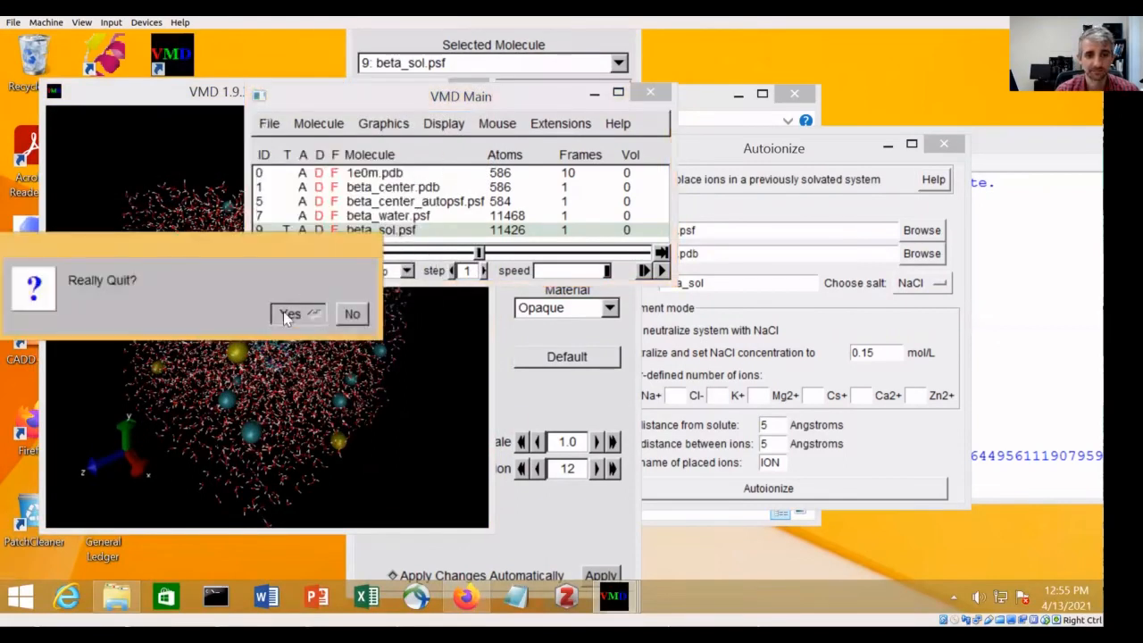
{"action": "left_click", "coordinate": [287, 316]}
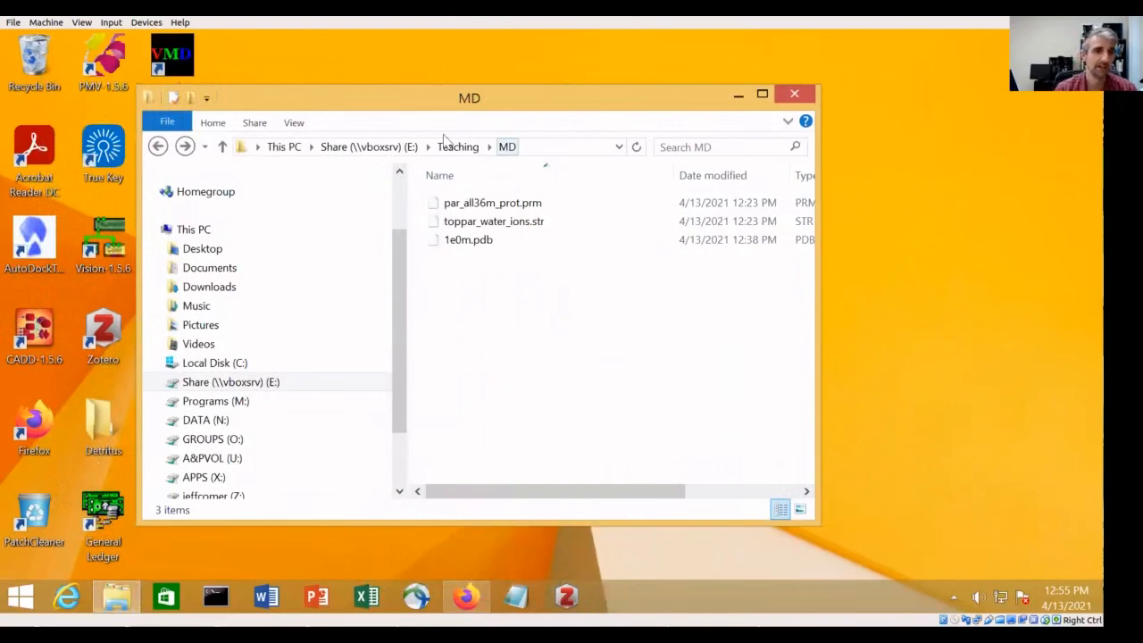
Switch to a host terminal window, return to the MD folder and refresh its file listing
{"action": "left_click", "coordinate": [0, 210]}
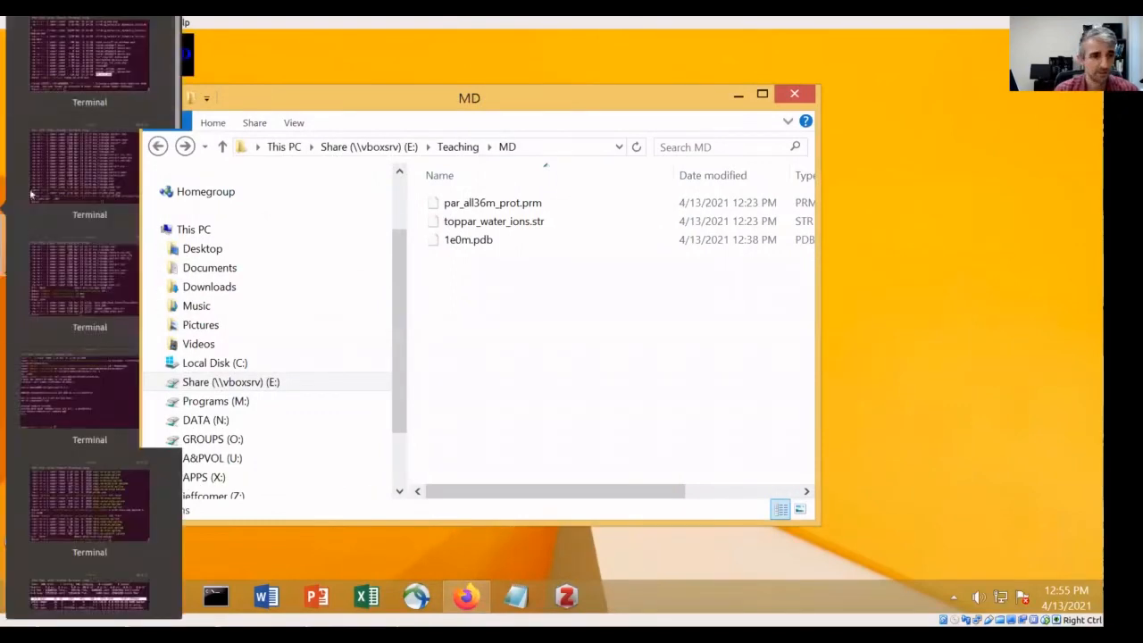
{"action": "left_click", "coordinate": [103, 198]}
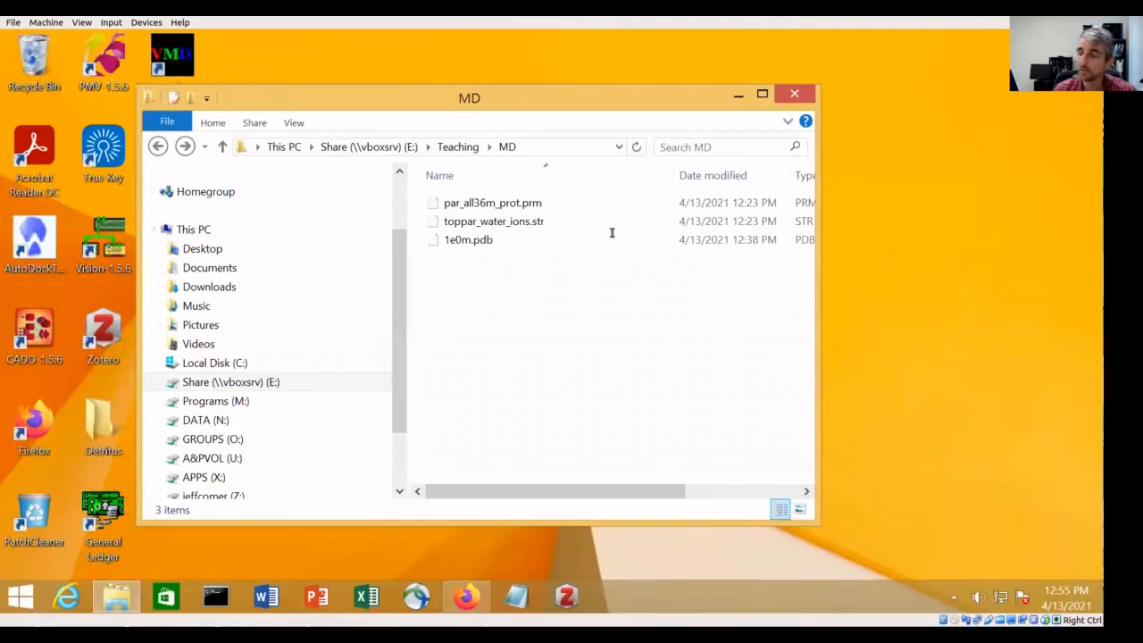
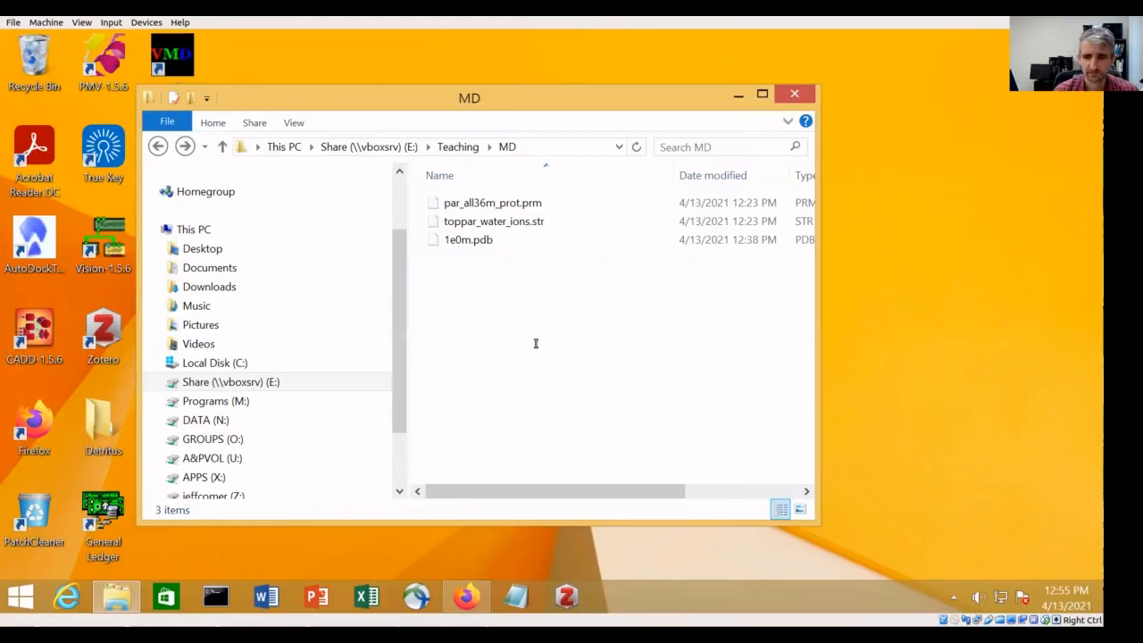
{"action": "left_click", "coordinate": [635, 147]}
{"action": "scroll", "coordinate": [632, 254], "scroll_direction": "right", "scroll_amount": 1}
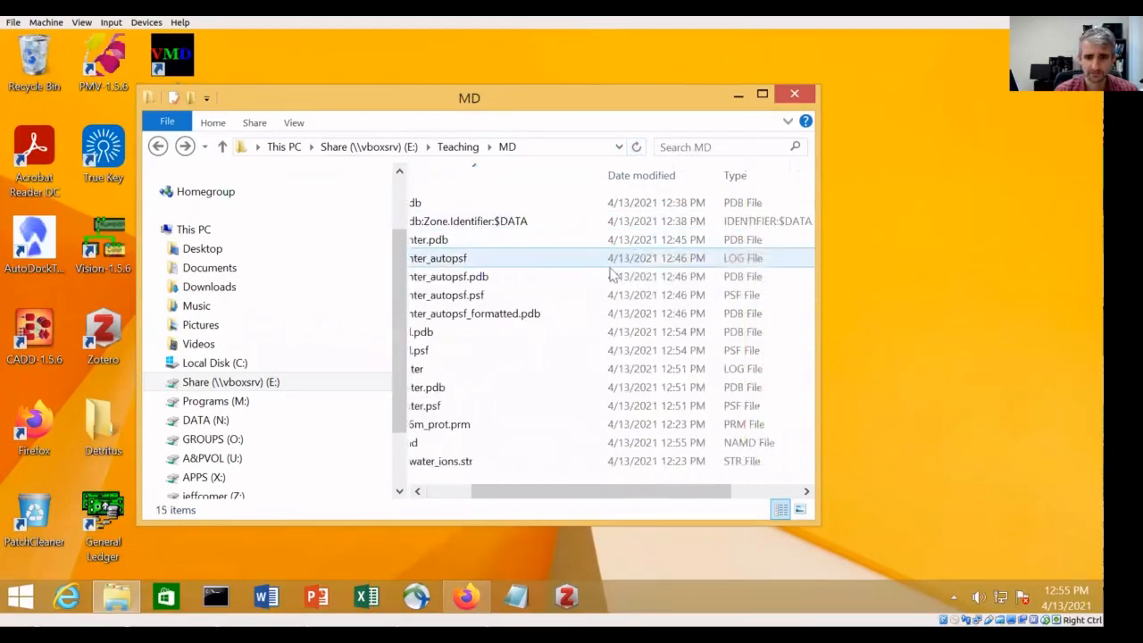
{"action": "scroll", "coordinate": [613, 267], "scroll_direction": "left", "scroll_amount": 1}
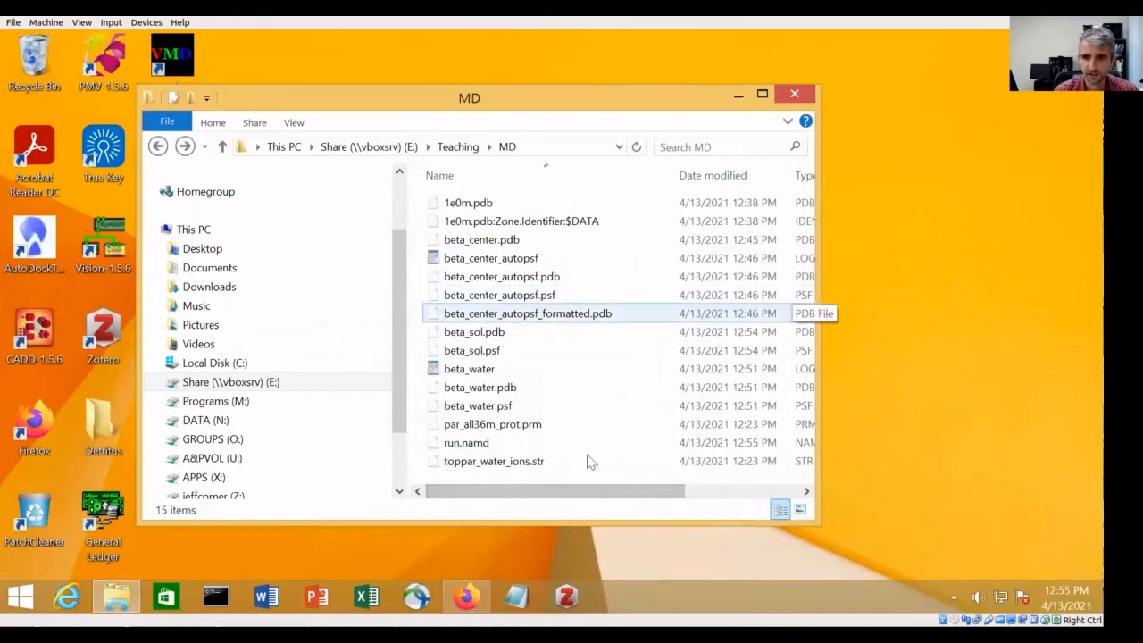
{"action": "left_click", "coordinate": [509, 443]}
{"action": "right_click", "coordinate": [508, 443]}
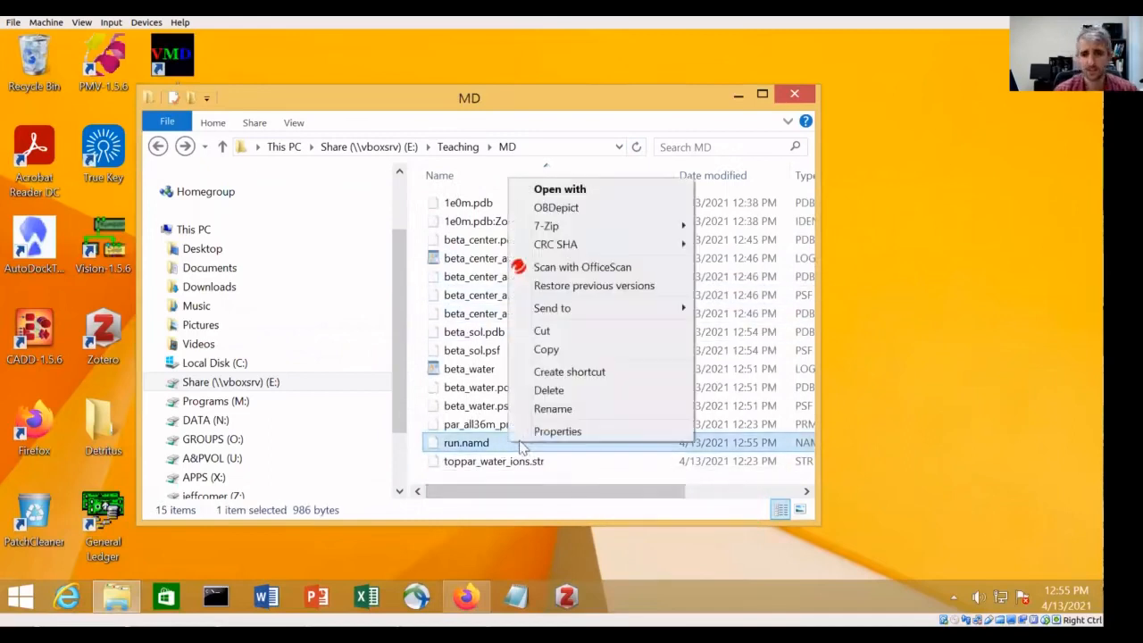
{"action": "left_click", "coordinate": [482, 453]}
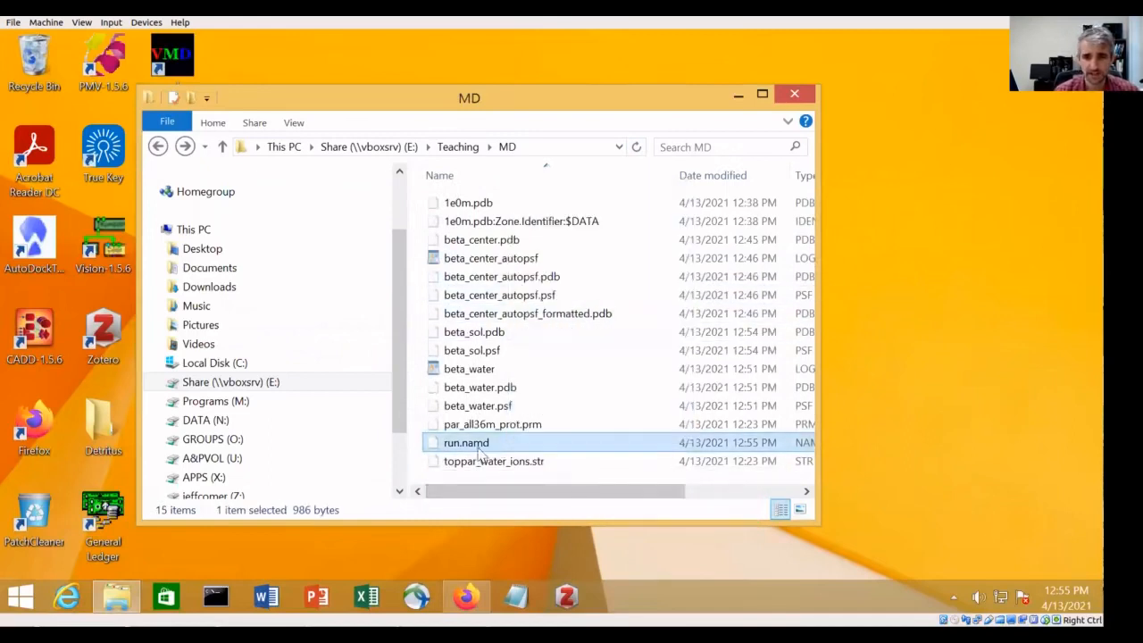
{"action": "right_click", "coordinate": [490, 442]}
{"action": "left_click", "coordinate": [450, 446]}
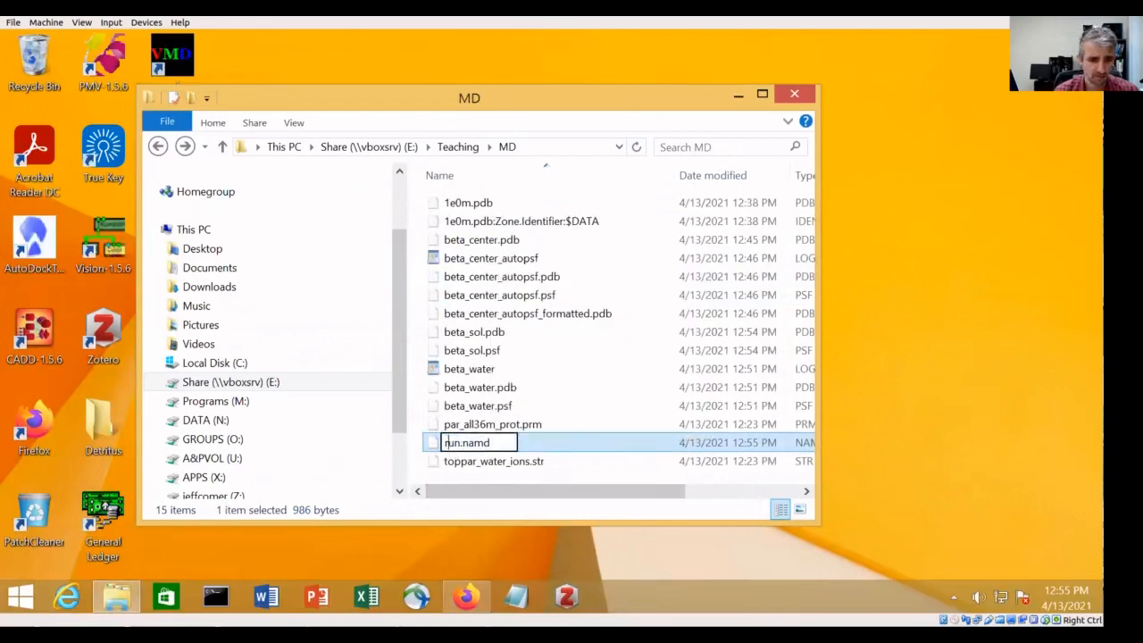
Search the system's programs for WordPad and launch it
{"action": "key", "text": "super"}
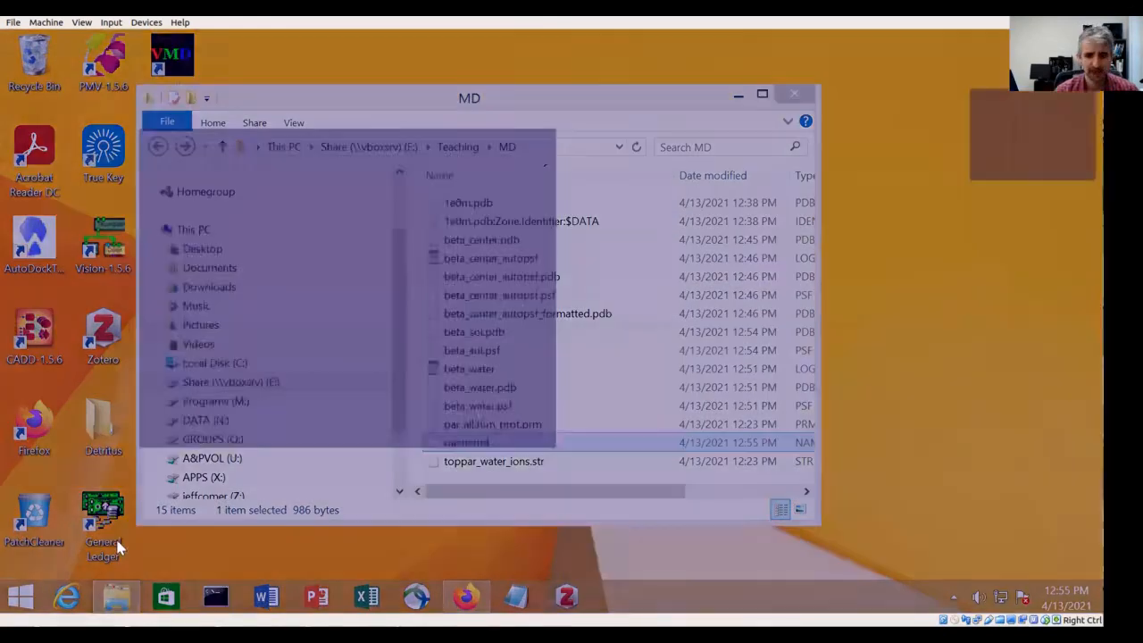
{"action": "type", "text": "wo"}
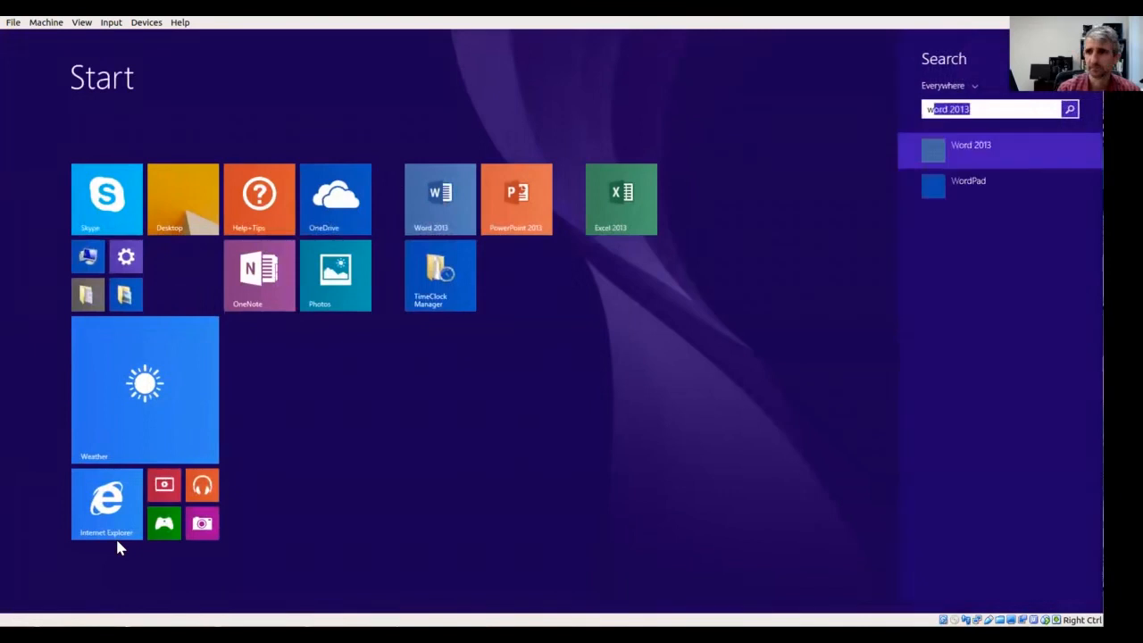
{"action": "type", "text": "rp"}
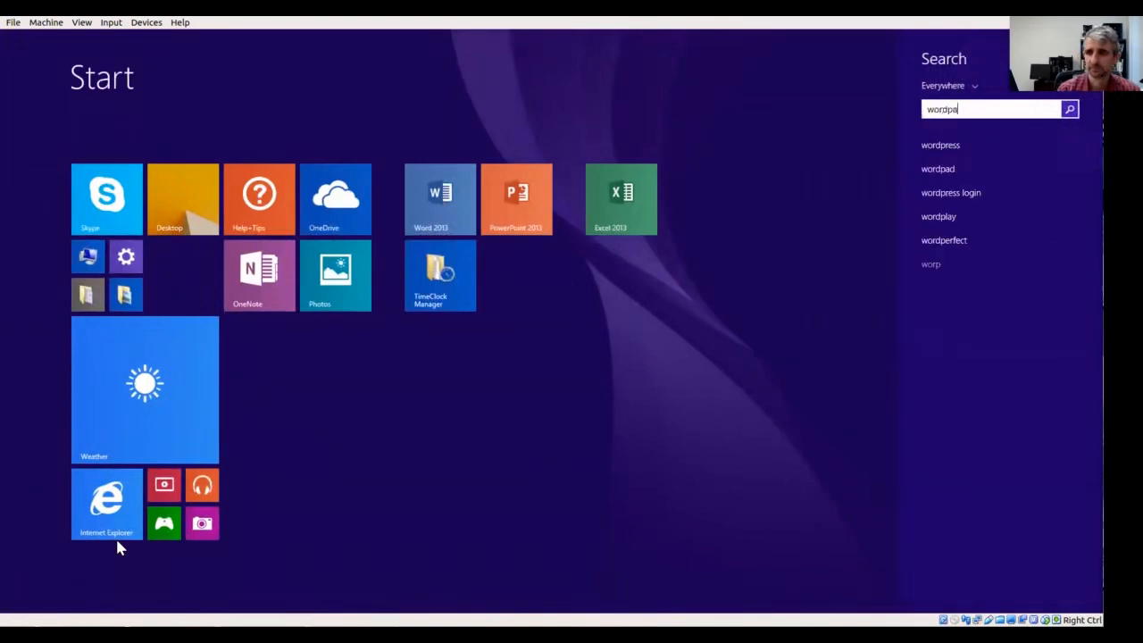
{"action": "key", "text": "Return"}
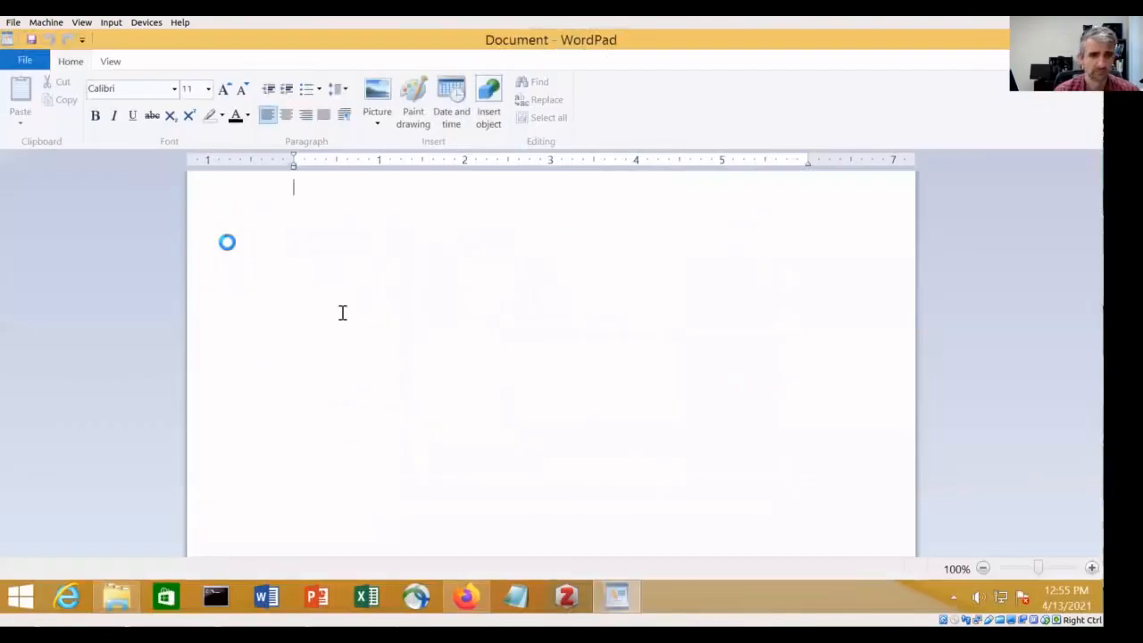
Open run.namd from the Teaching\MD folder on the Share (E:) drive, showing all document types
{"action": "left_click", "coordinate": [27, 61]}
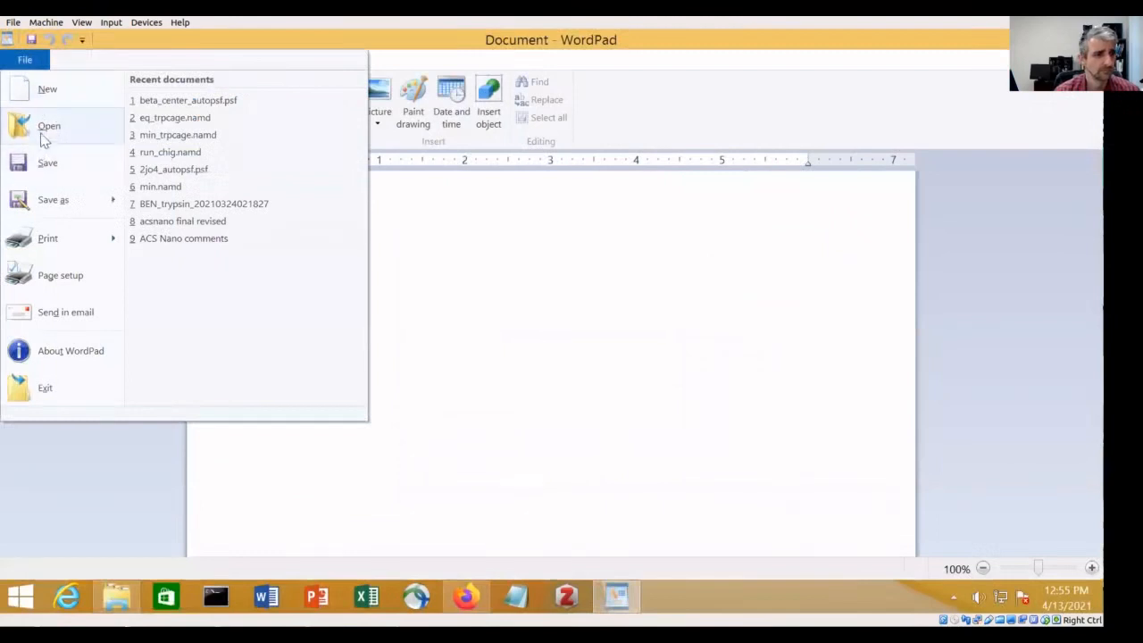
{"action": "left_click", "coordinate": [47, 129]}
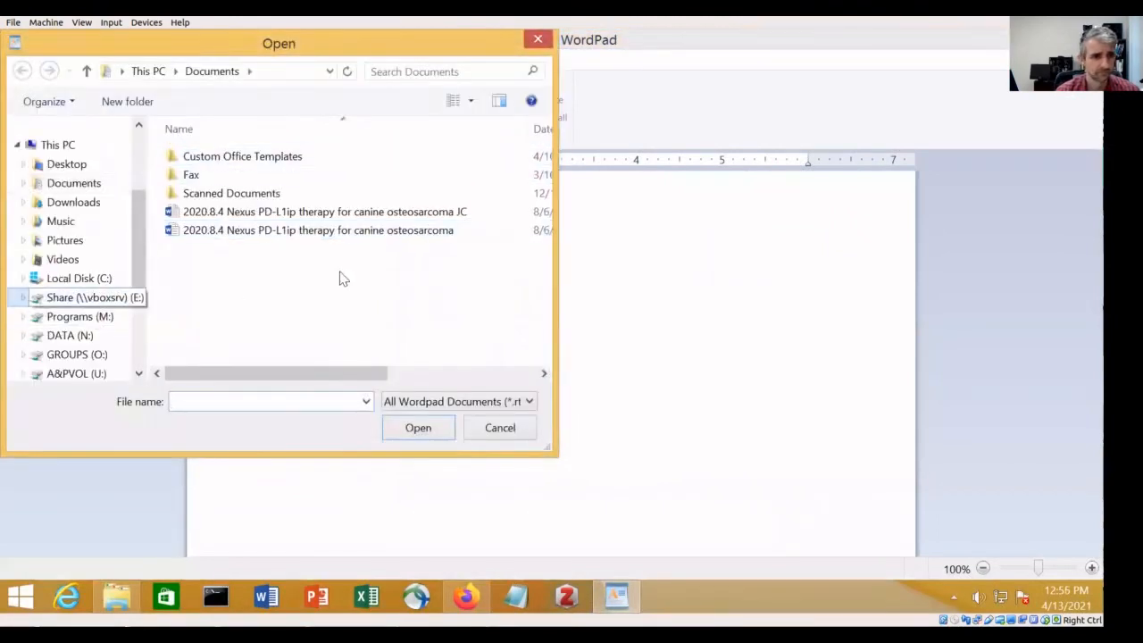
{"action": "left_click_drag", "start_coordinate": [544, 160], "coordinate": [516, 326]}
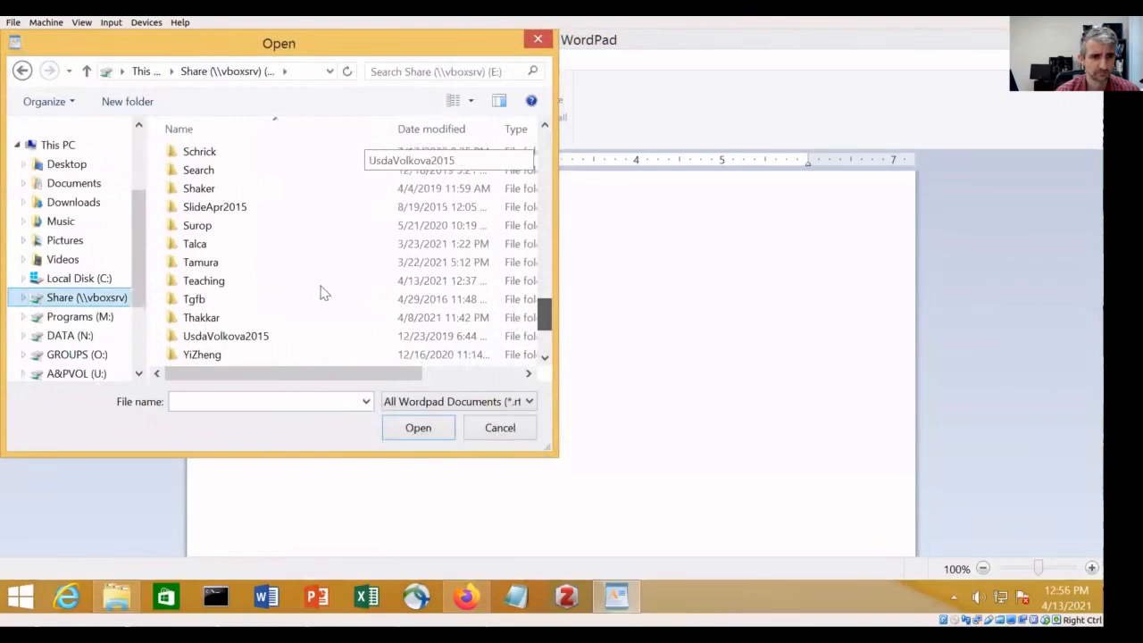
{"action": "double_click", "coordinate": [237, 282]}
{"action": "double_click", "coordinate": [223, 208]}
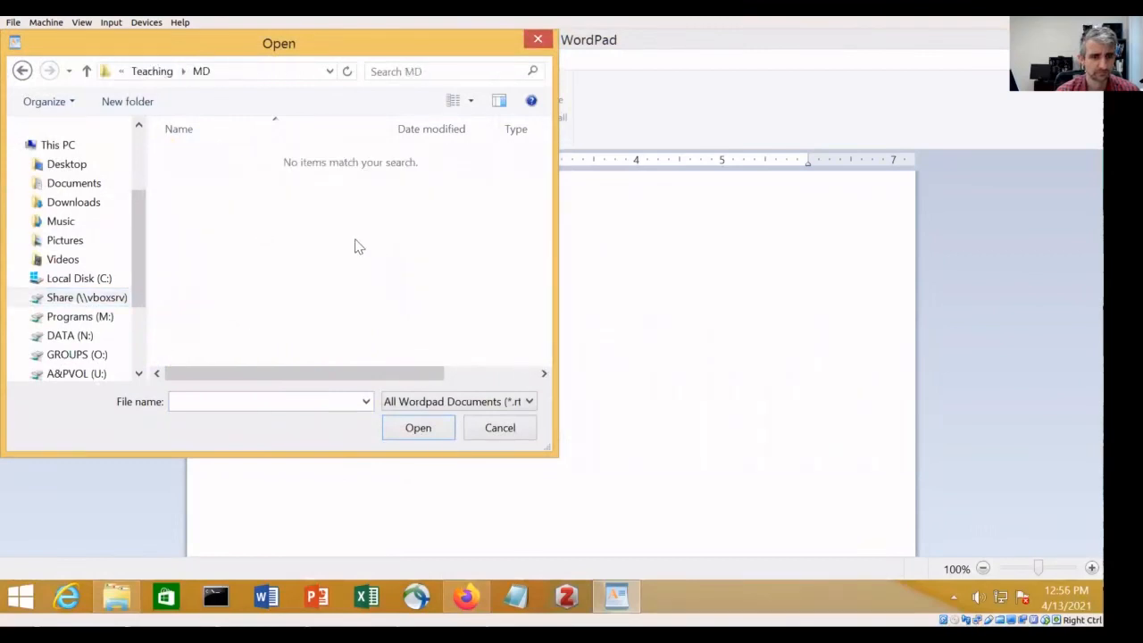
{"action": "left_click", "coordinate": [466, 401]}
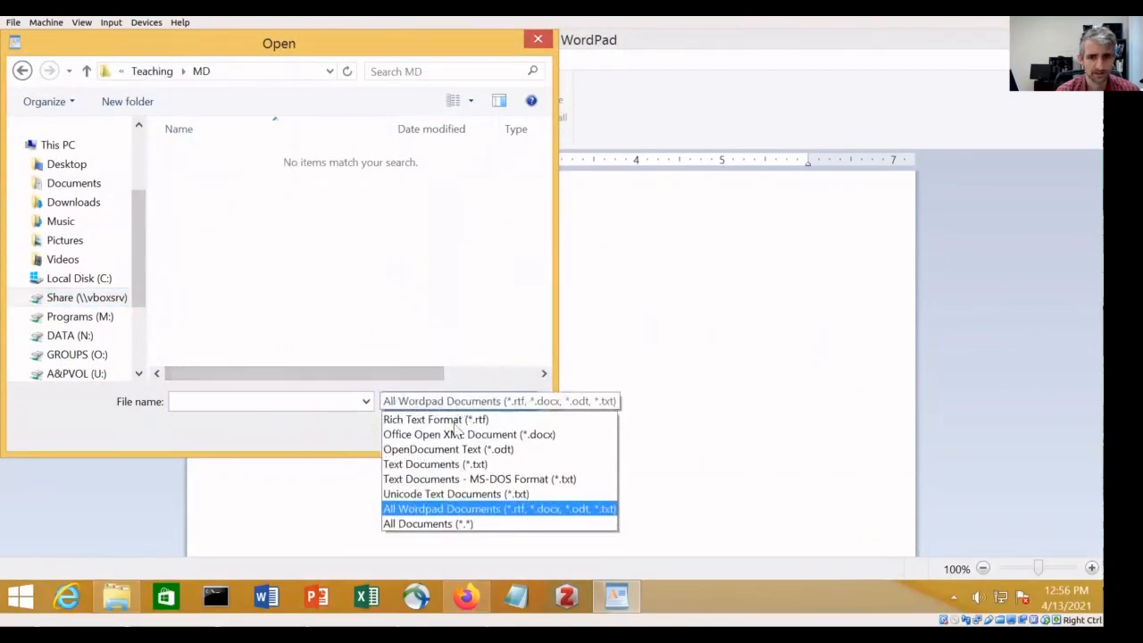
{"action": "left_click", "coordinate": [438, 524]}
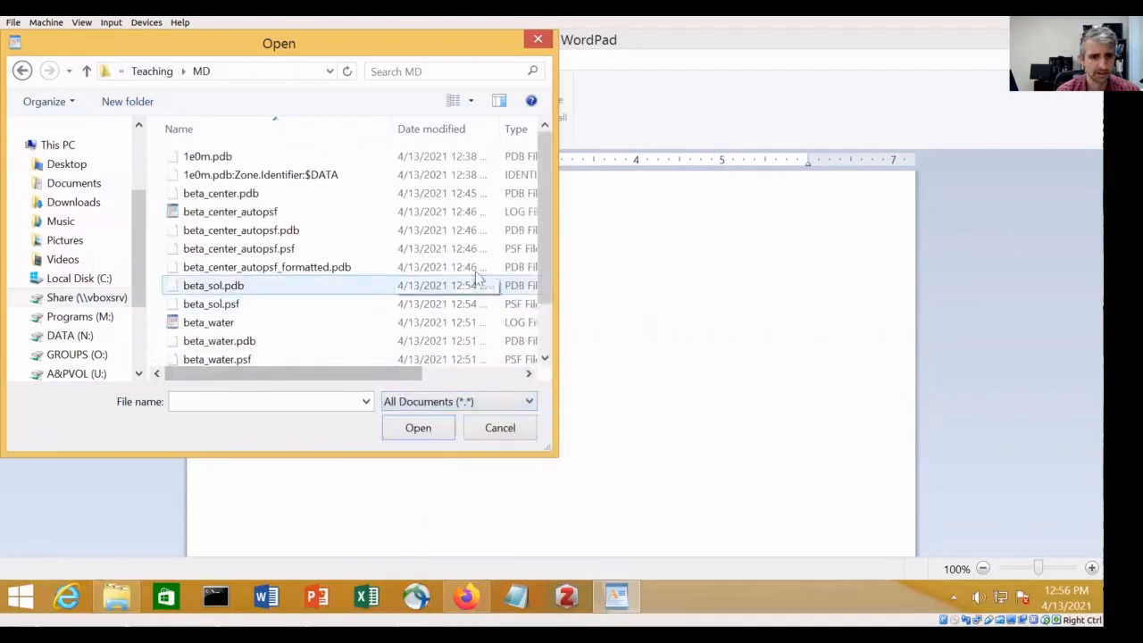
{"action": "left_click_drag", "start_coordinate": [543, 295], "coordinate": [543, 352]}
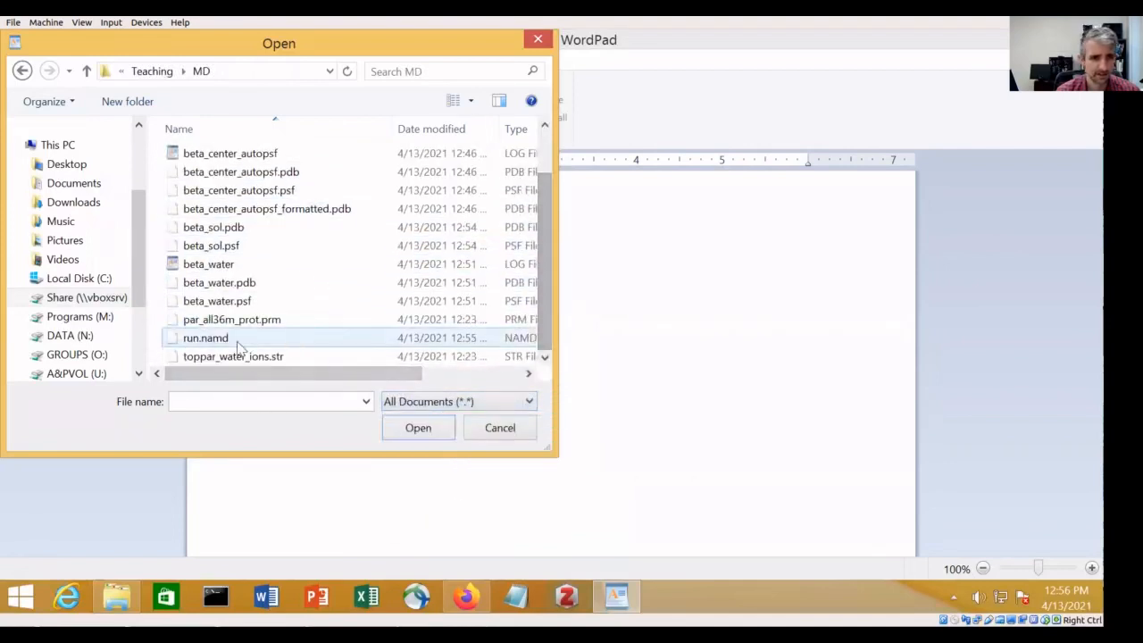
{"action": "double_click", "coordinate": [304, 336]}
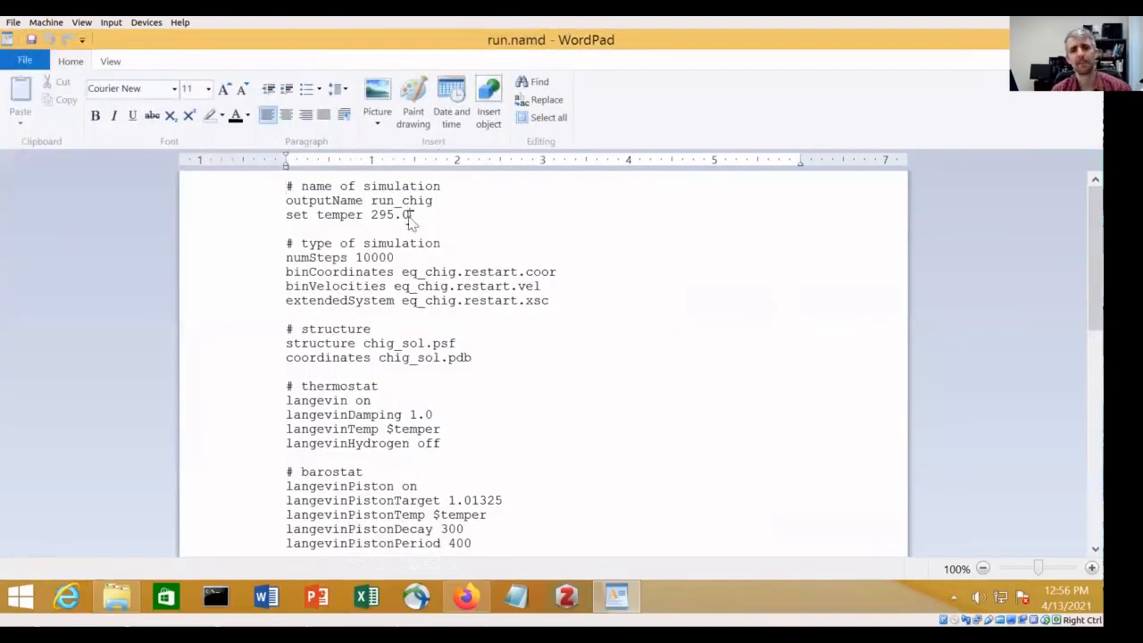
Set outputName to min_beta and numSteps to 500 in the run.namd configuration
{"action": "left_click_drag", "start_coordinate": [370, 200], "coordinate": [434, 201]}
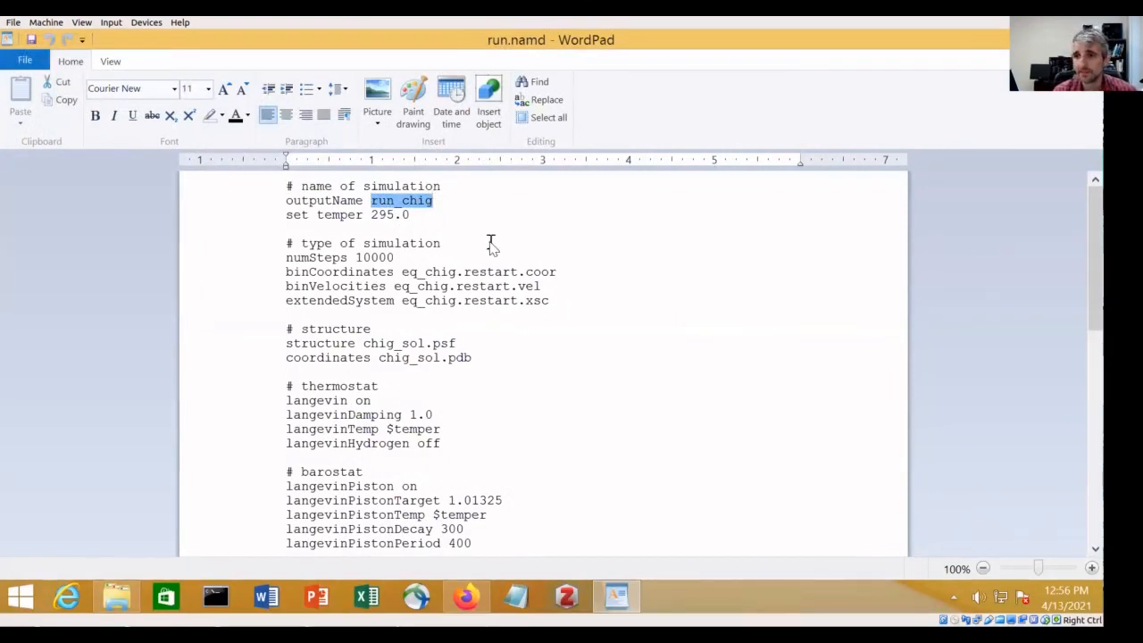
{"action": "key", "text": "Delete"}
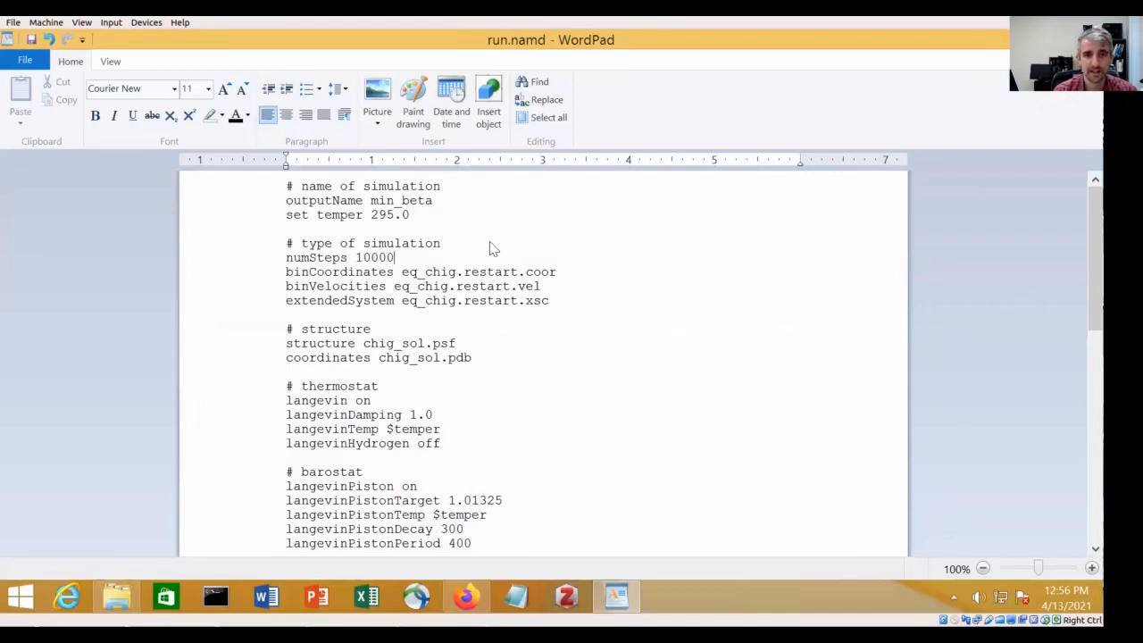
{"action": "key", "text": "BackSpace"}
{"action": "key", "text": "BackSpace"}
{"action": "key", "text": "BackSpace"}
{"action": "key", "text": "BackSpace"}
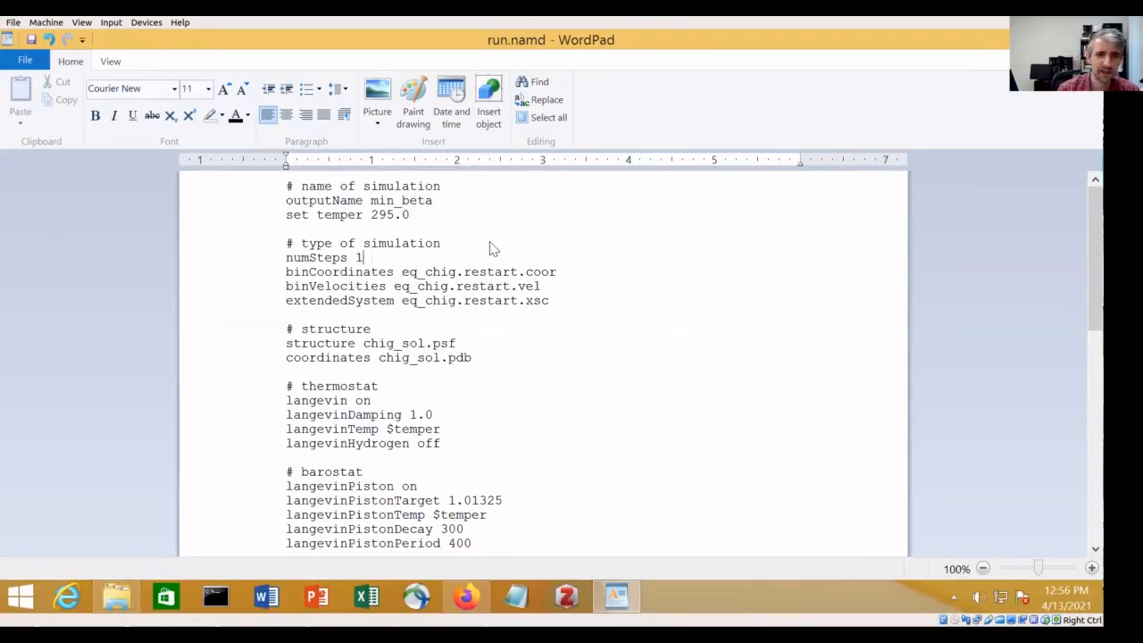
{"action": "type", "text": "500"}
Comment out the binCoordinates, binVelocities and extendedSystem lines with a leading #
{"action": "key", "text": "Down"}
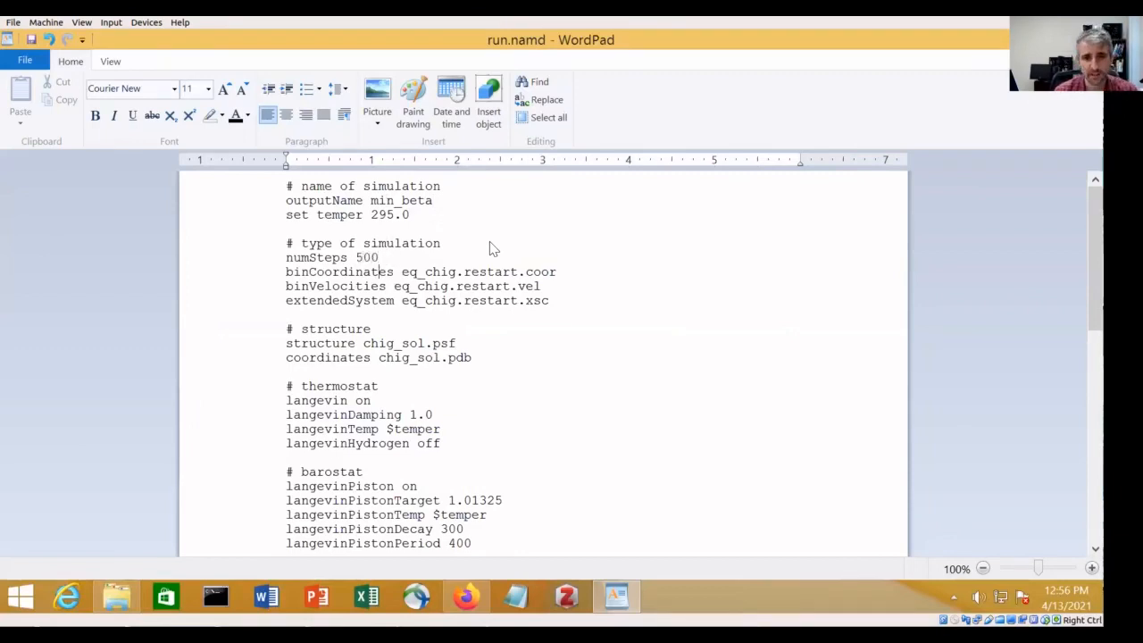
{"action": "key", "text": "Home"}
{"action": "type", "text": "#"}
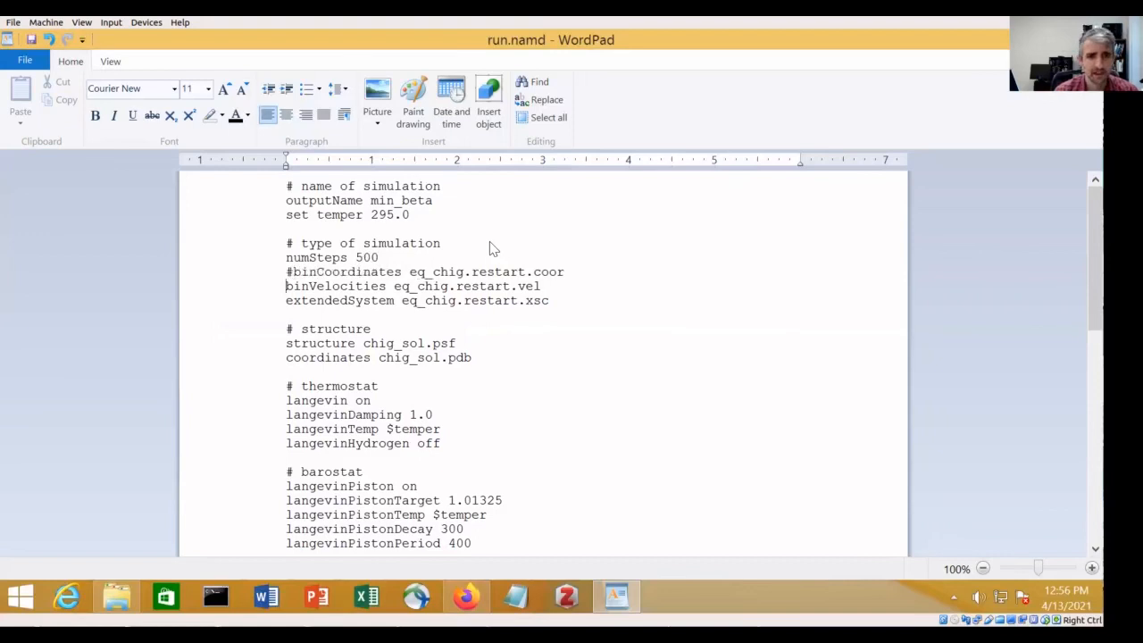
{"action": "type", "text": "#"}
{"action": "type", "text": "#"}
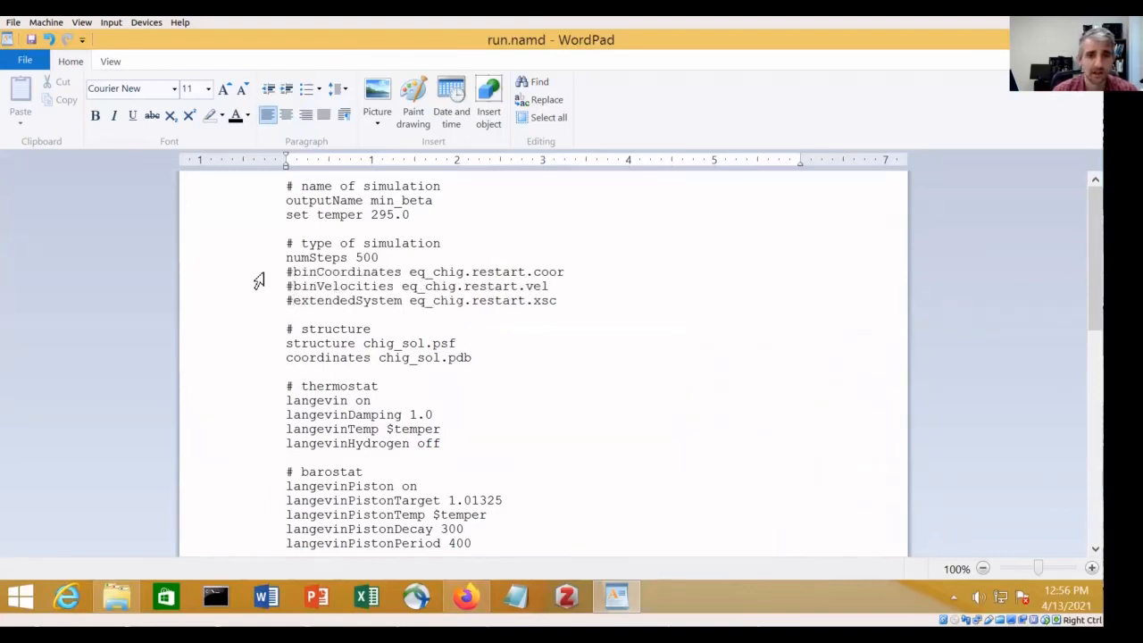
{"action": "mouse_move", "coordinate": [285, 271]}
{"action": "left_mouse_down"}
{"action": "mouse_move", "coordinate": [327, 300]}
{"action": "mouse_move", "coordinate": [287, 270]}
{"action": "mouse_move", "coordinate": [286, 283]}
{"action": "left_mouse_up"}
{"action": "left_click", "coordinate": [288, 288]}
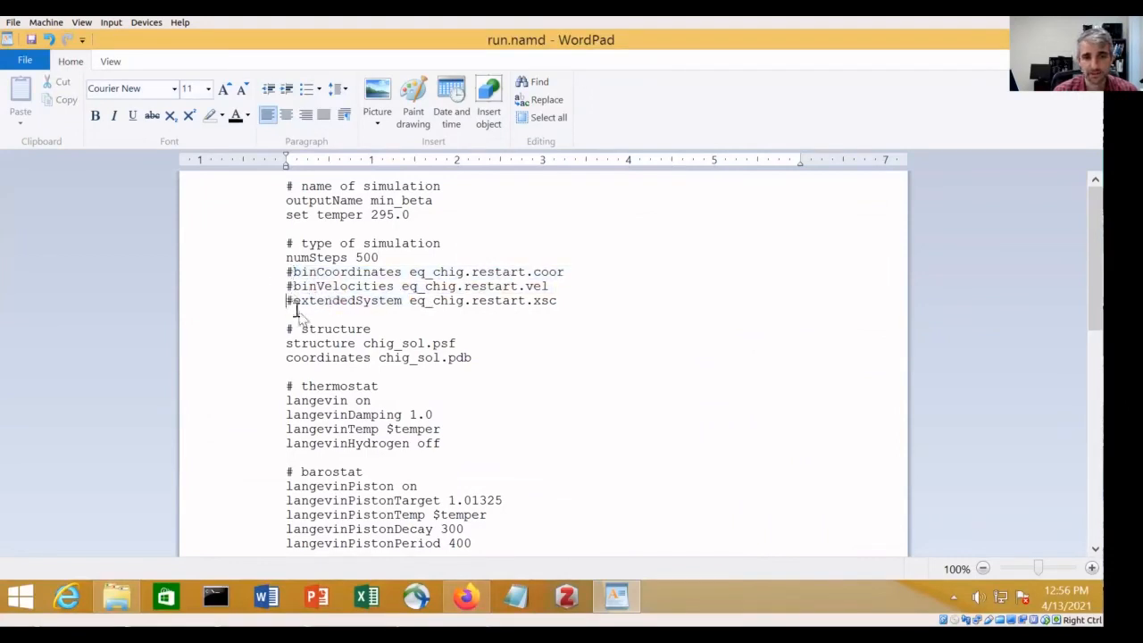
{"action": "left_click", "coordinate": [326, 302]}
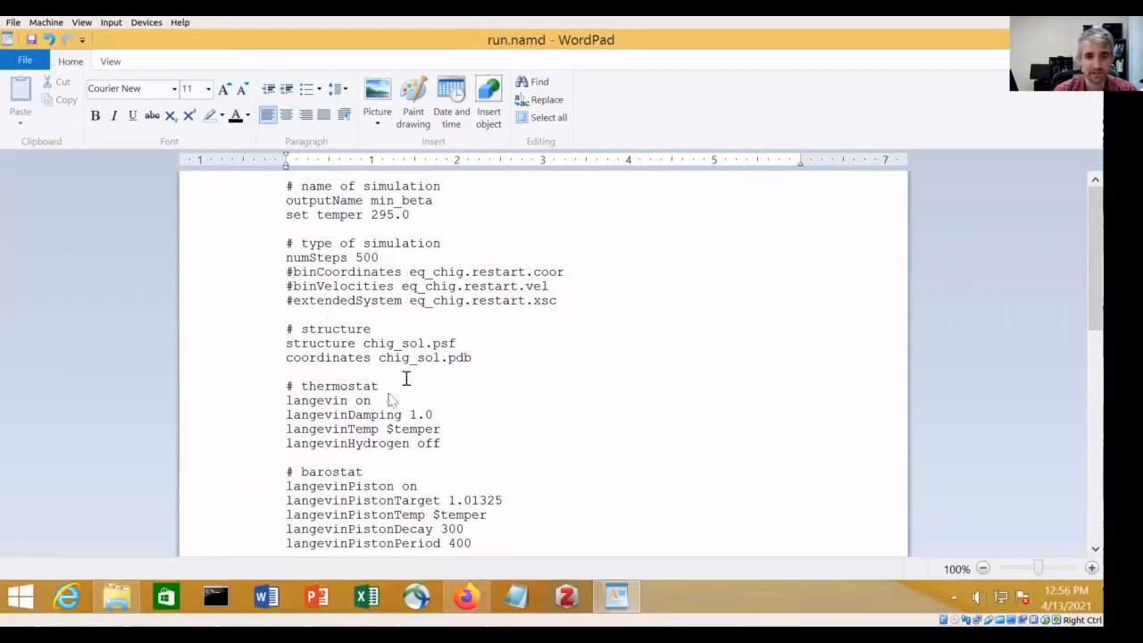
Change the structure file to beta_sol.psf and the coordinates file to beta_sol.pdb
{"action": "left_click_drag", "start_coordinate": [364, 345], "coordinate": [417, 350]}
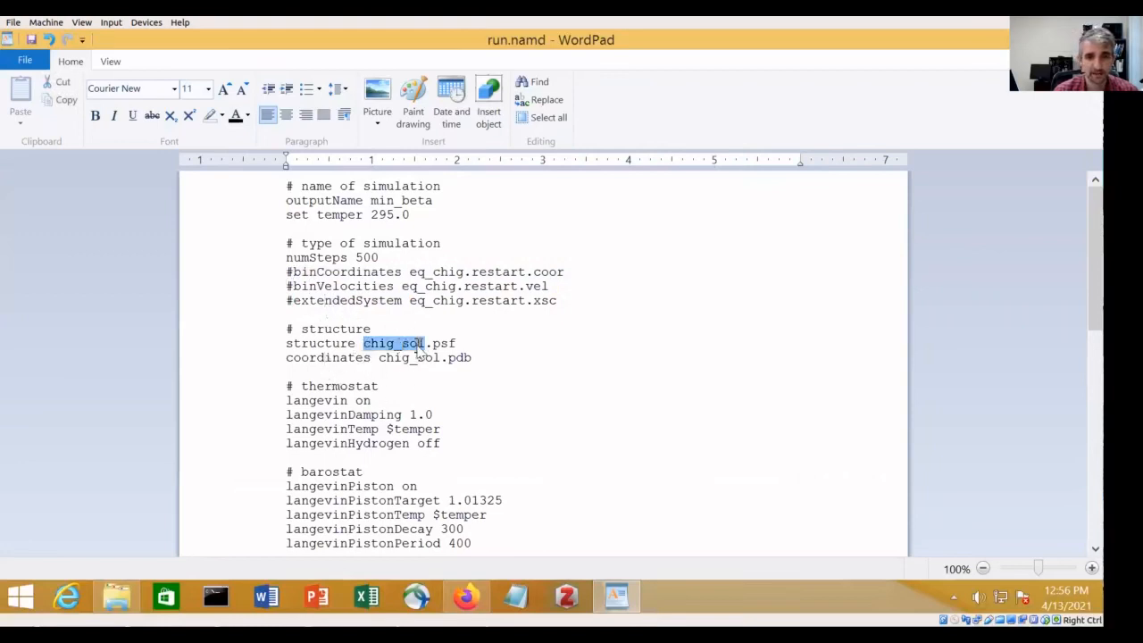
{"action": "key", "text": "Delete"}
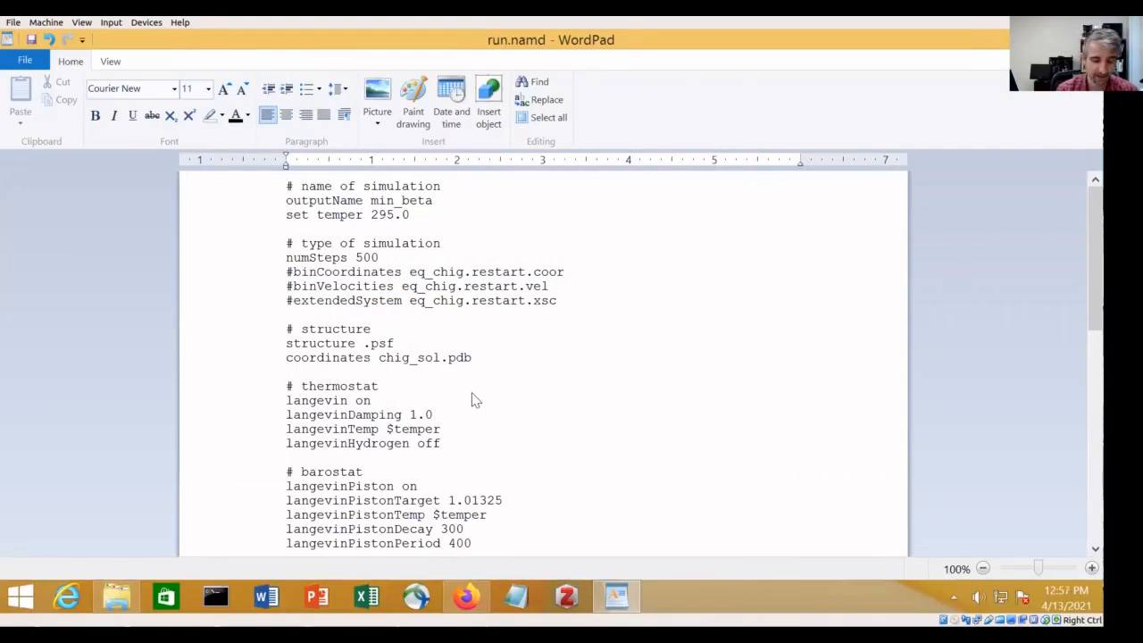
{"action": "type", "text": "beta_sol"}
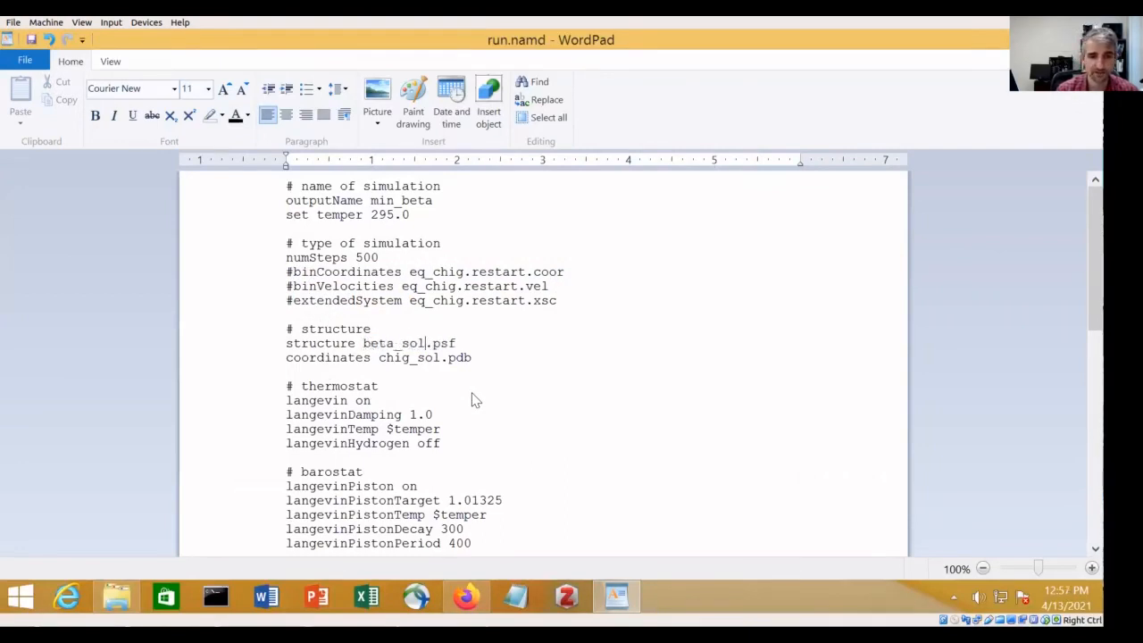
{"action": "key", "text": "Delete"}
{"action": "key", "text": "Delete"}
{"action": "key", "text": "BackSpace"}
{"action": "key", "text": "BackSpace"}
{"action": "key", "text": "BackSpace"}
{"action": "key", "text": "BackSpace"}
{"action": "key", "text": "BackSpace"}
{"action": "key", "text": "BackSpace"}
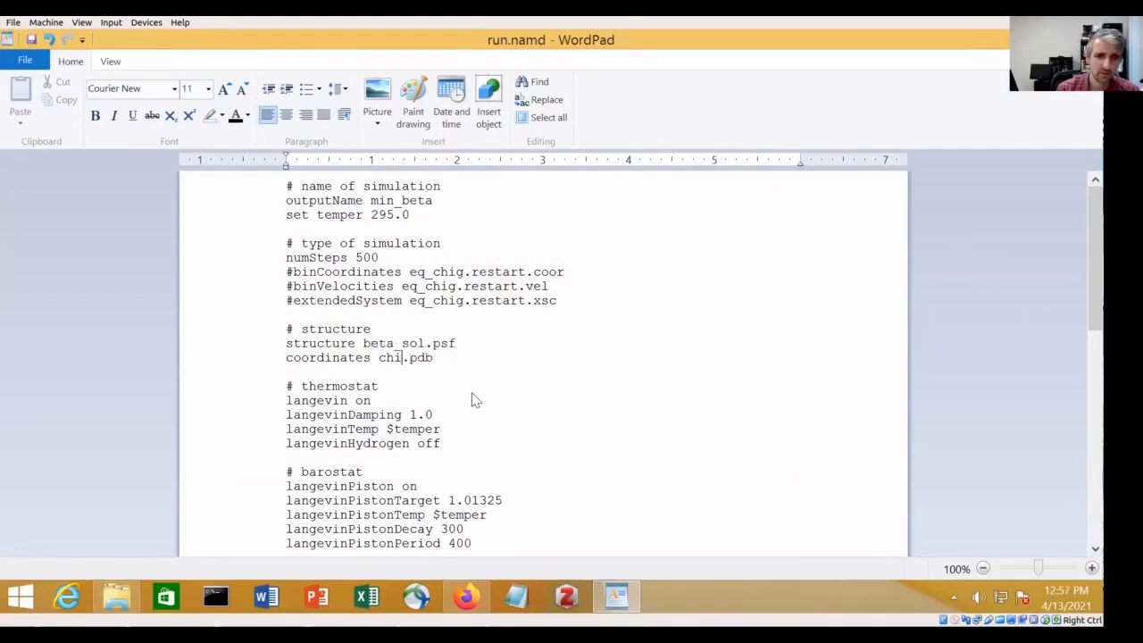
{"action": "type", "text": "beta_sol."}
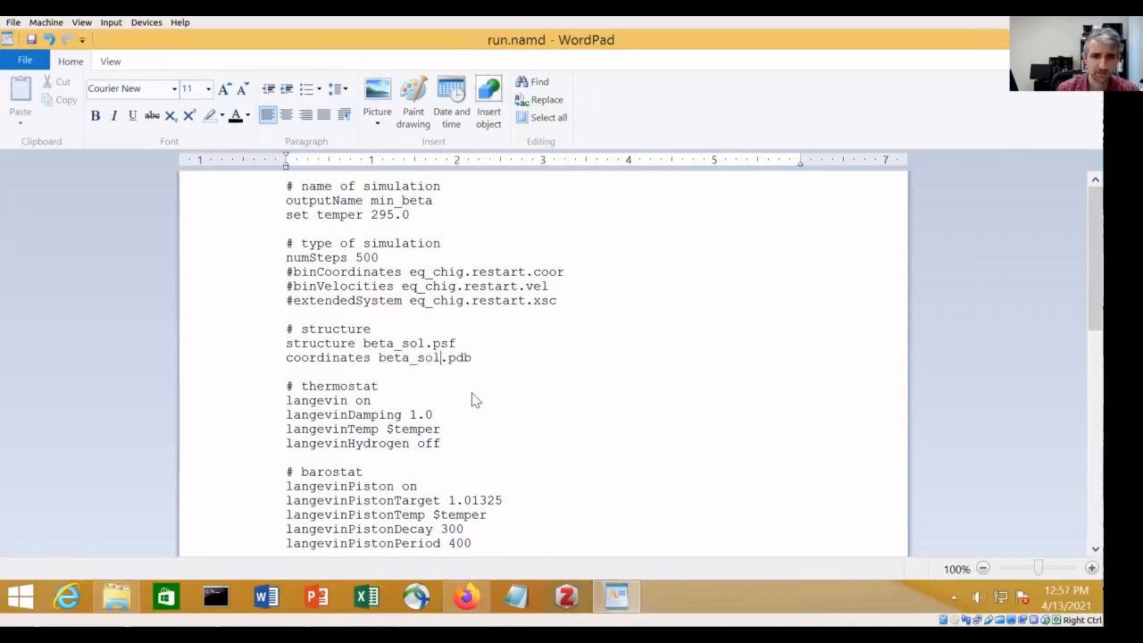
{"action": "key", "text": "BackSpace"}
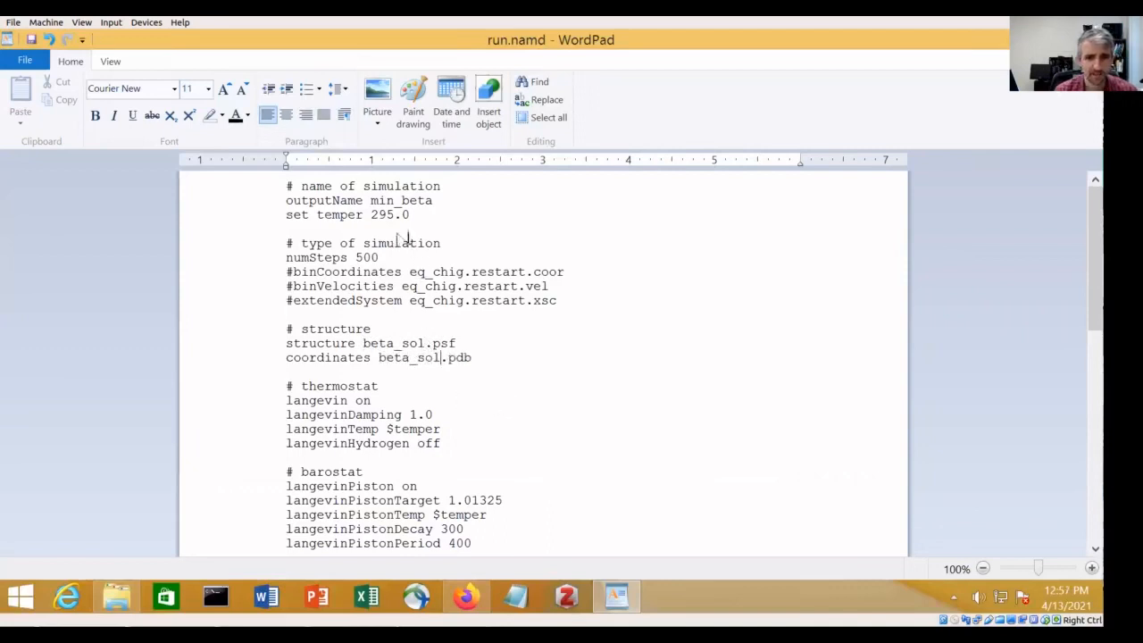
Examine where the temper variable is set and how the langevinTemp and langevinPistonTemp lines use it
{"action": "left_click_drag", "start_coordinate": [372, 216], "coordinate": [411, 215]}
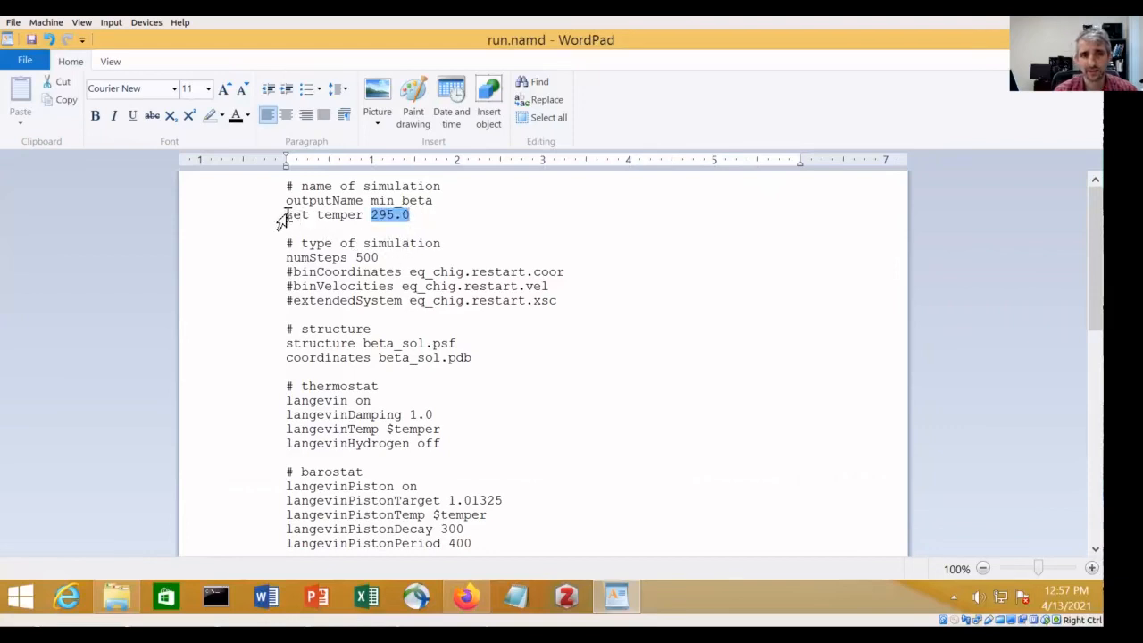
{"action": "left_click_drag", "start_coordinate": [286, 215], "coordinate": [411, 221]}
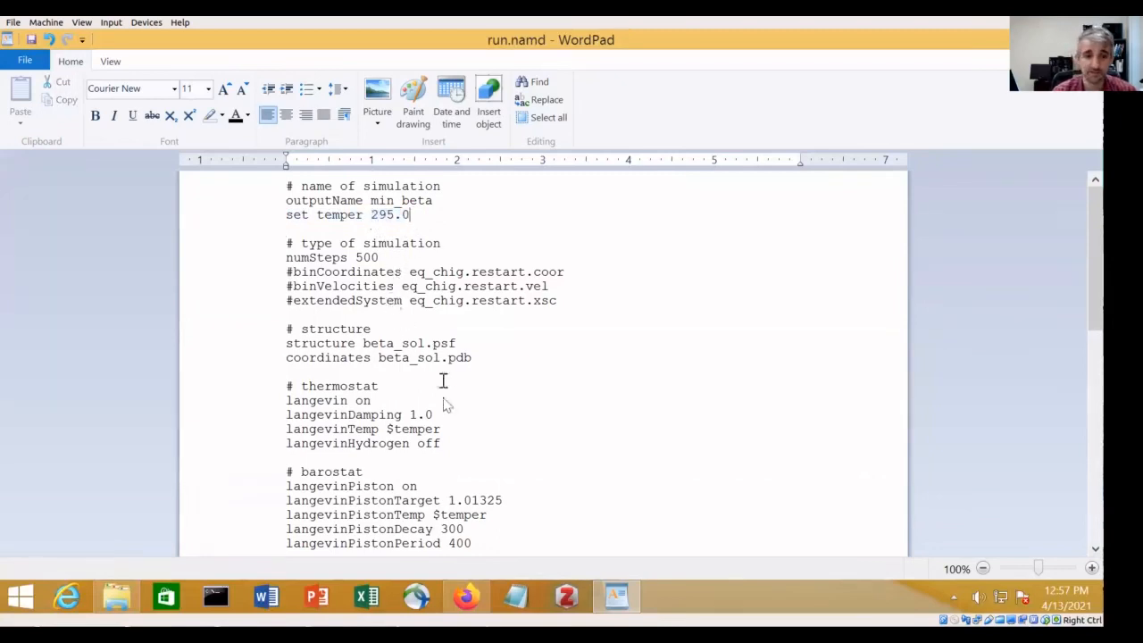
{"action": "left_click_drag", "start_coordinate": [440, 431], "coordinate": [342, 431]}
{"action": "left_click", "coordinate": [344, 430]}
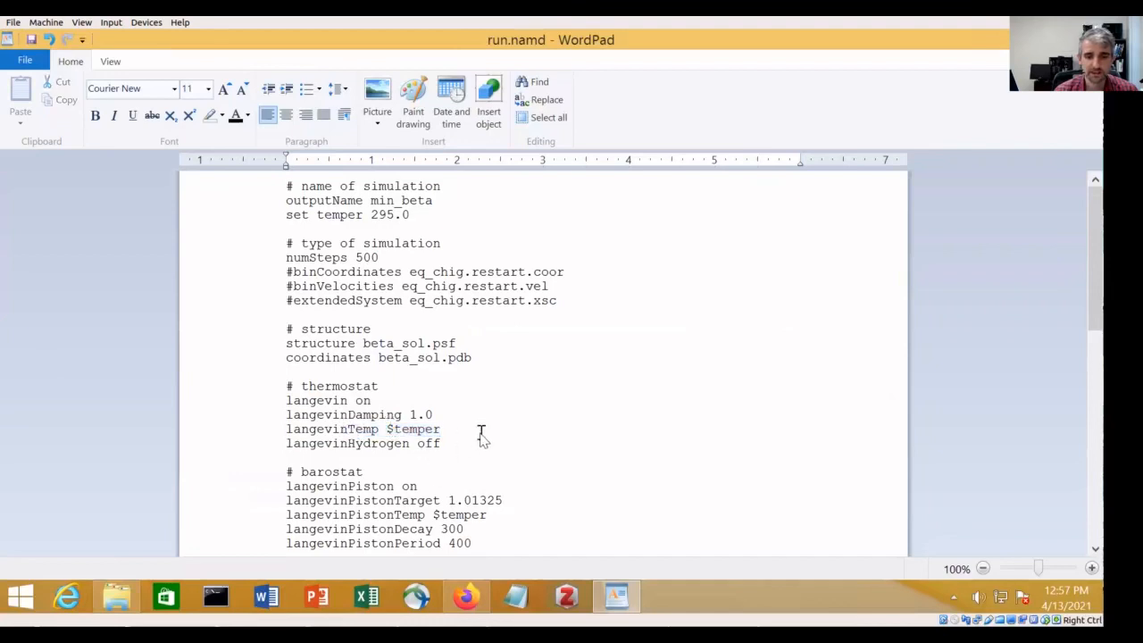
{"action": "left_click_drag", "start_coordinate": [425, 514], "coordinate": [287, 515]}
{"action": "left_click", "coordinate": [379, 516]}
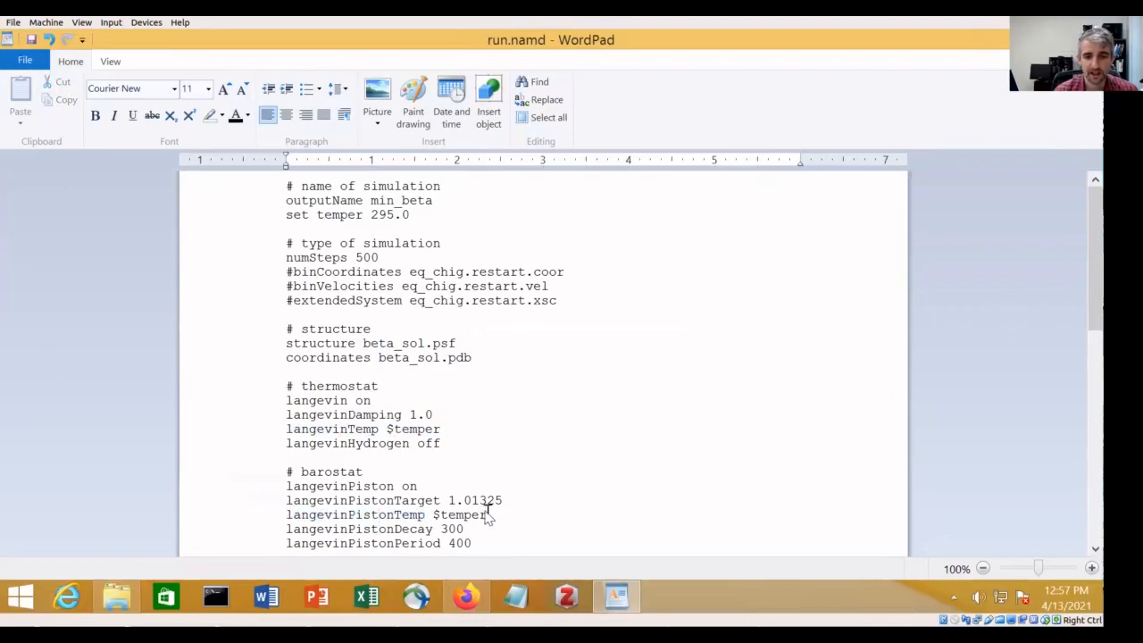
{"action": "left_click_drag", "start_coordinate": [486, 516], "coordinate": [444, 515]}
{"action": "left_click", "coordinate": [416, 428]}
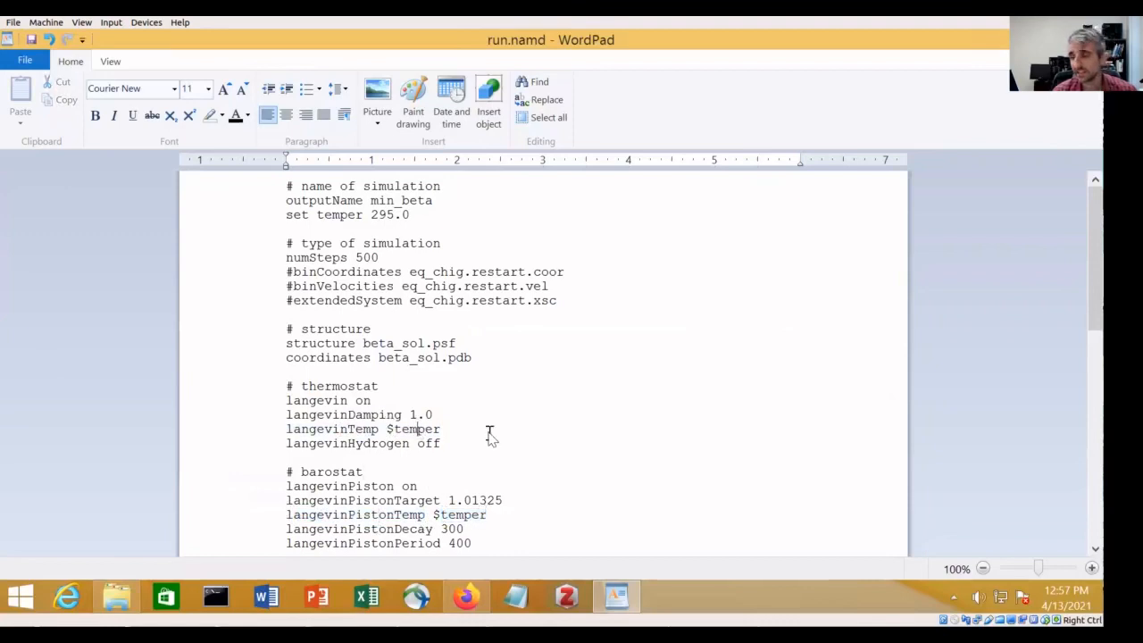
{"action": "left_click", "coordinate": [411, 402]}
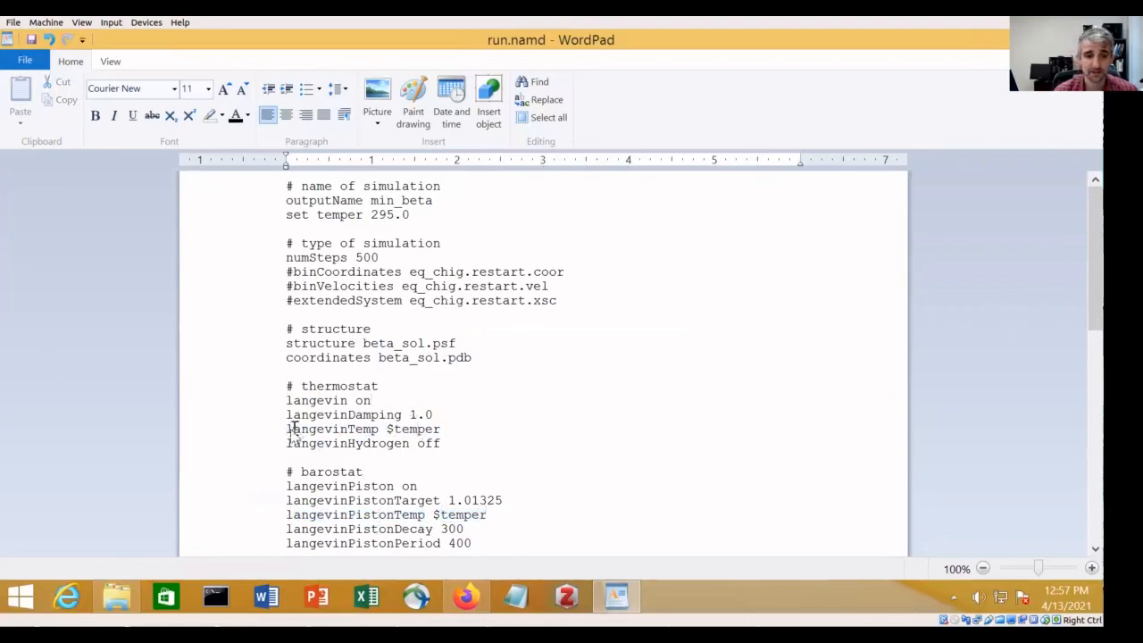
{"action": "left_click_drag", "start_coordinate": [286, 430], "coordinate": [375, 431]}
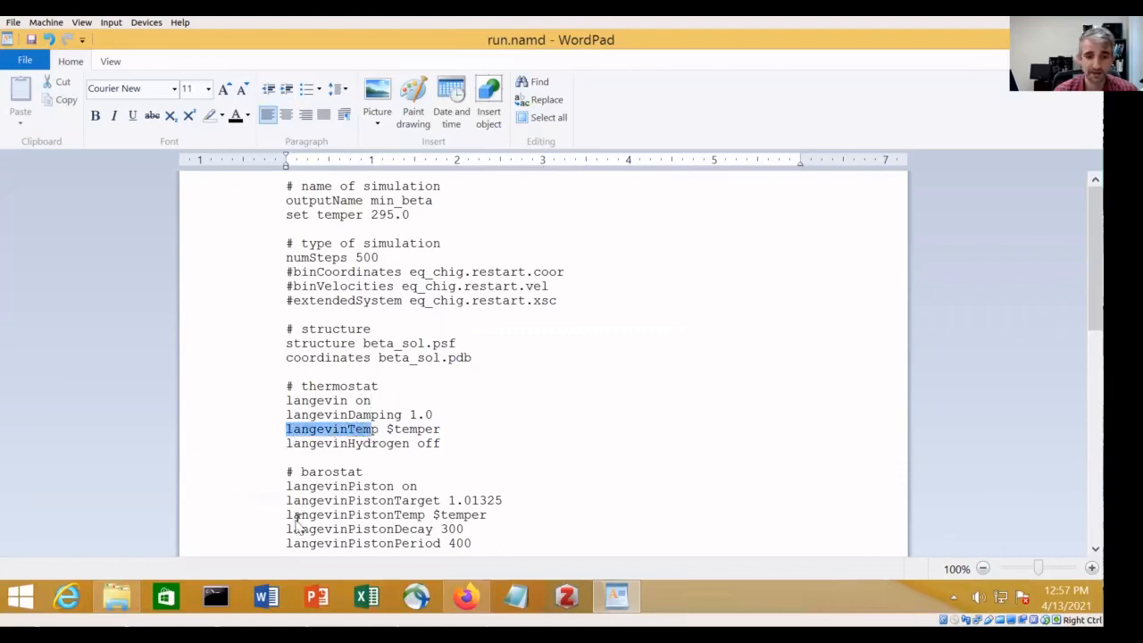
Review the NAMD configuration from thermostat to electrostatics, checking the parameter files par_all36m_prot.prm and toppar_water_ions.str
{"action": "left_click", "coordinate": [475, 476]}
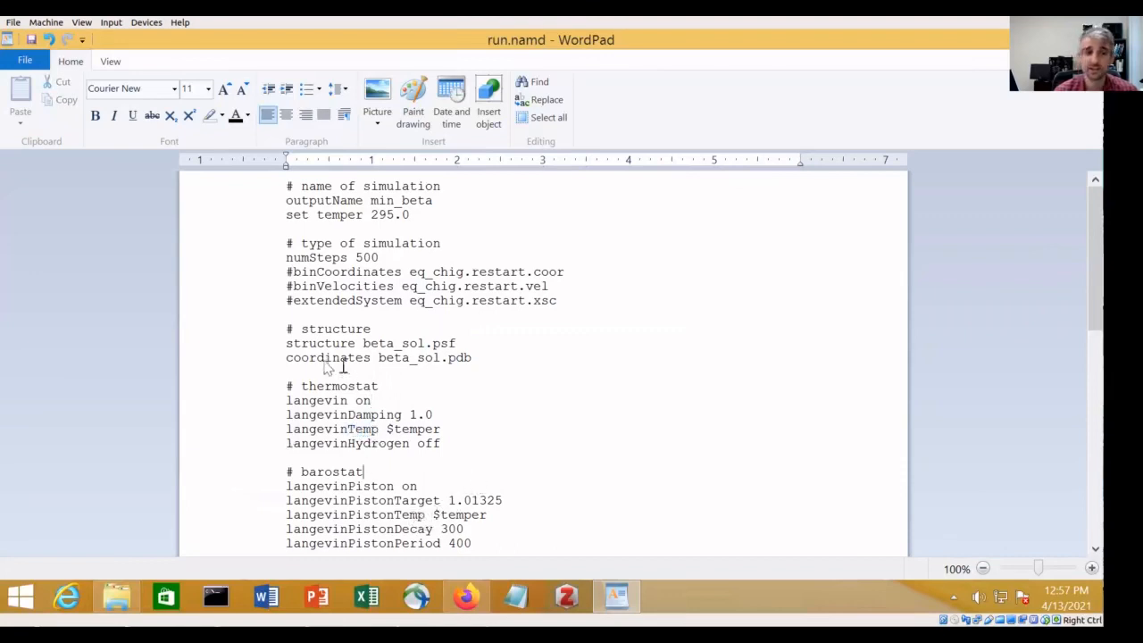
{"action": "left_click", "coordinate": [500, 401]}
{"action": "scroll", "coordinate": [490, 415], "scroll_direction": "down", "scroll_amount": 4}
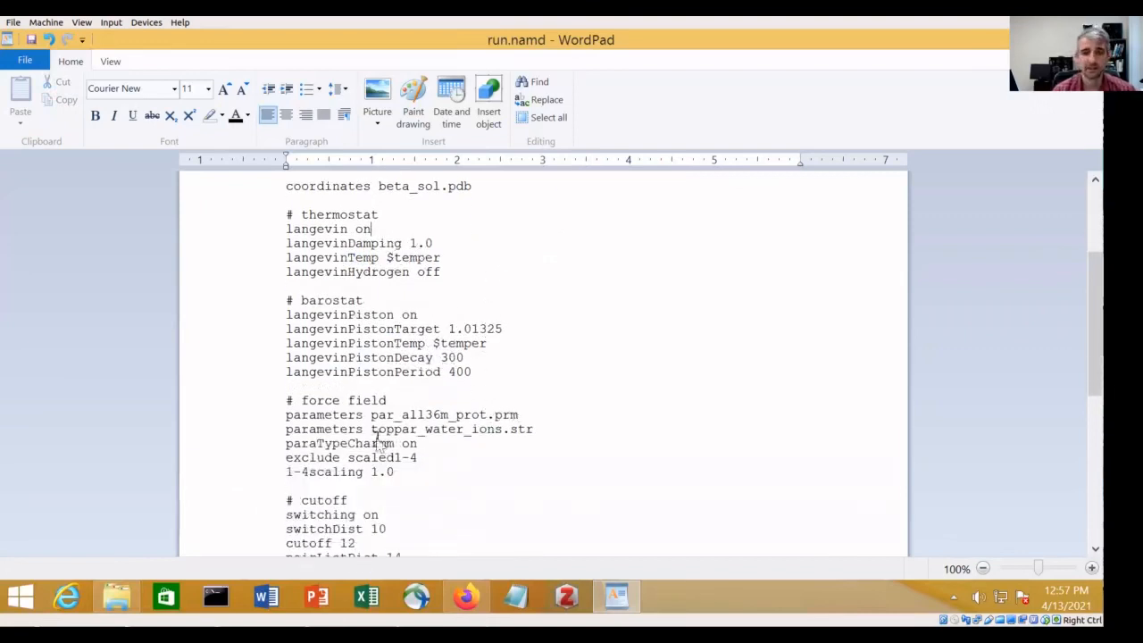
{"action": "scroll", "coordinate": [383, 442], "scroll_direction": "down", "scroll_amount": 1}
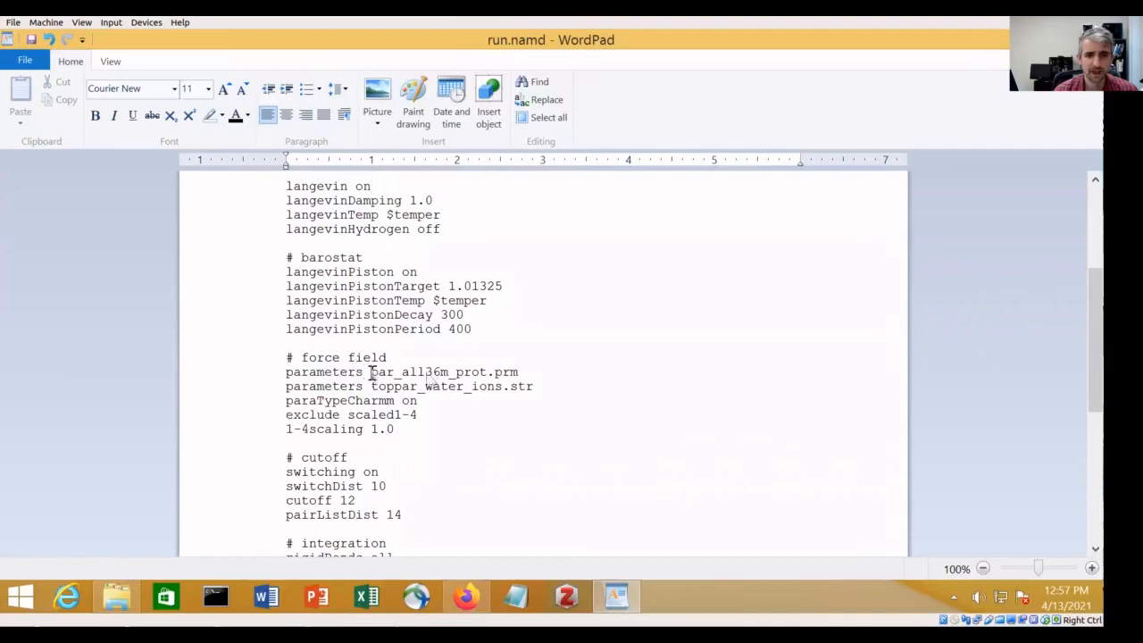
{"action": "left_click_drag", "start_coordinate": [371, 372], "coordinate": [523, 372]}
{"action": "left_click", "coordinate": [372, 386]}
{"action": "left_click_drag", "start_coordinate": [371, 386], "coordinate": [535, 387]}
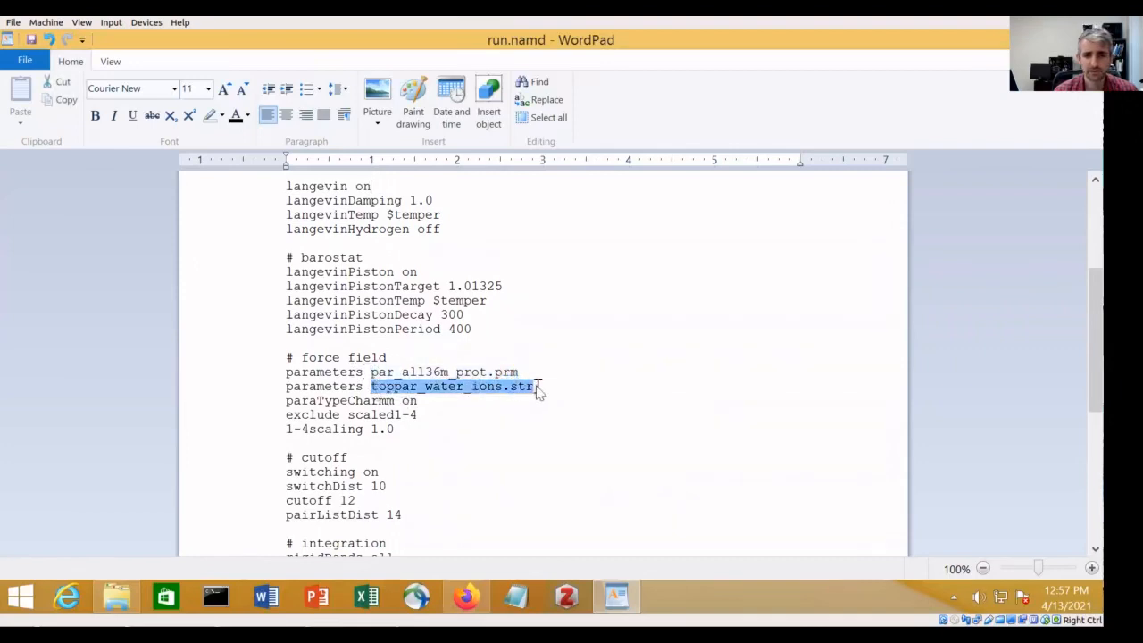
{"action": "left_click", "coordinate": [405, 416]}
{"action": "left_click_drag", "start_coordinate": [373, 373], "coordinate": [521, 373]}
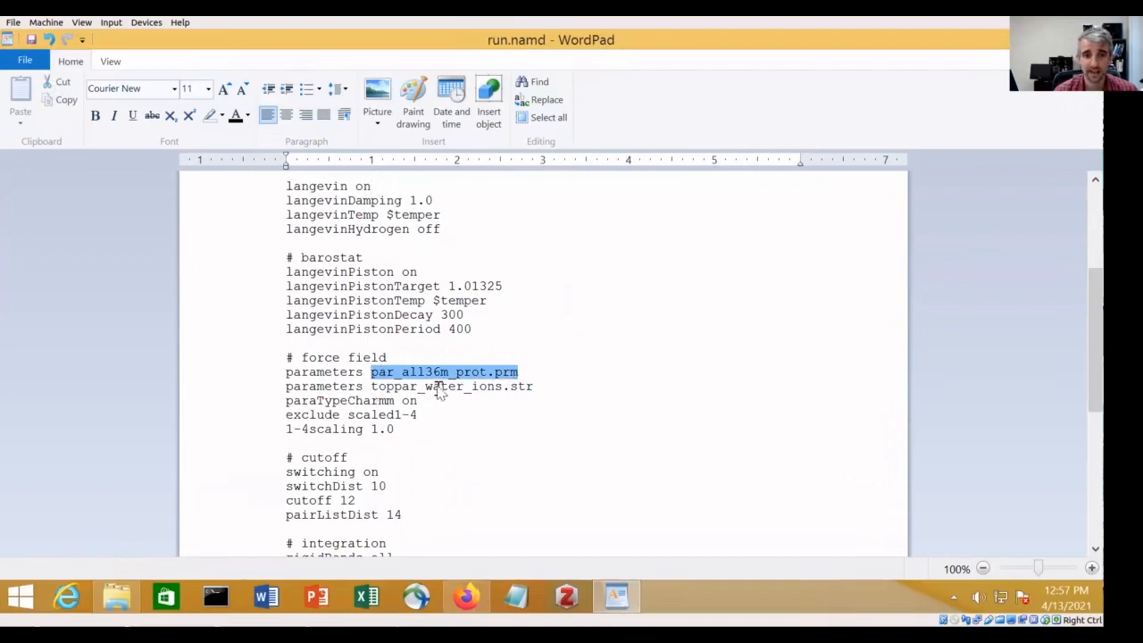
{"action": "left_click", "coordinate": [397, 401]}
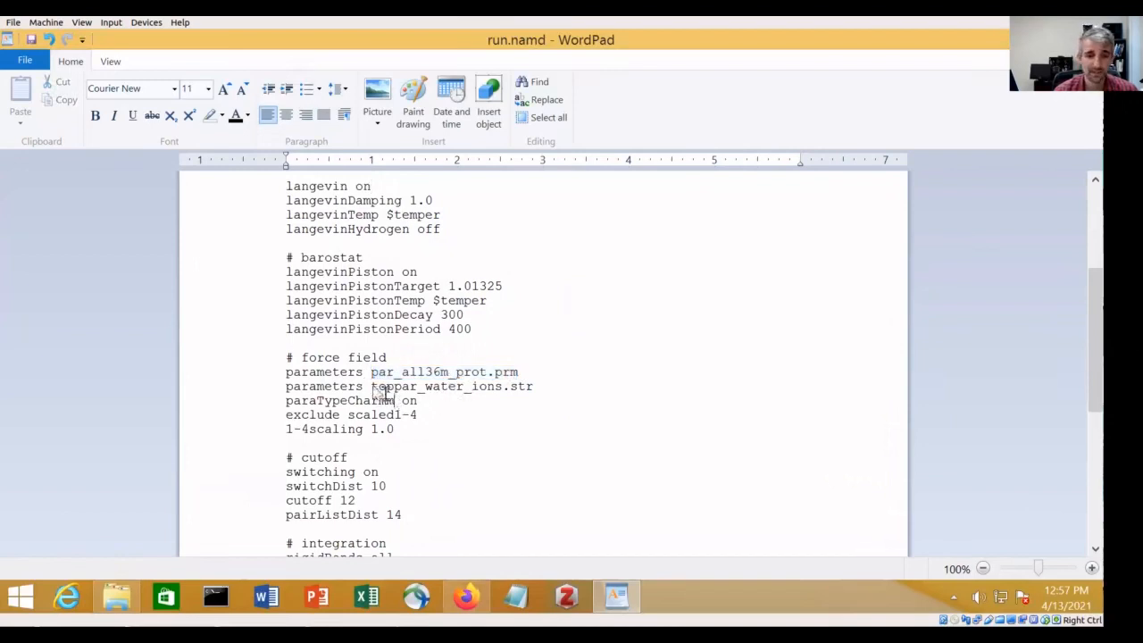
{"action": "left_click_drag", "start_coordinate": [374, 388], "coordinate": [534, 386]}
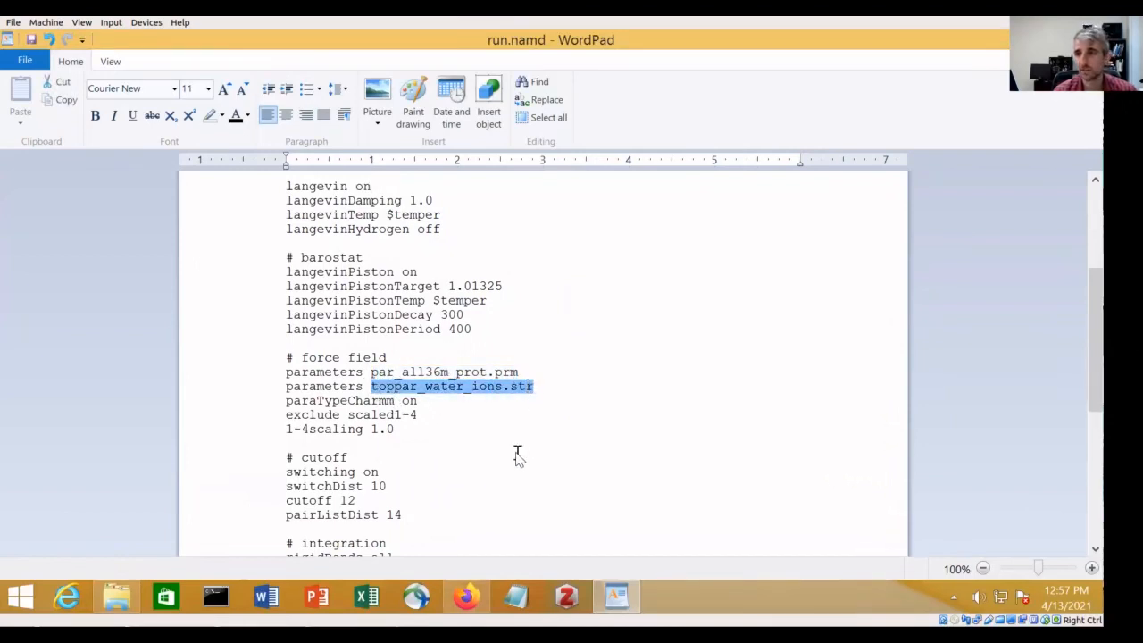
{"action": "scroll", "coordinate": [518, 456], "scroll_direction": "down", "scroll_amount": 4}
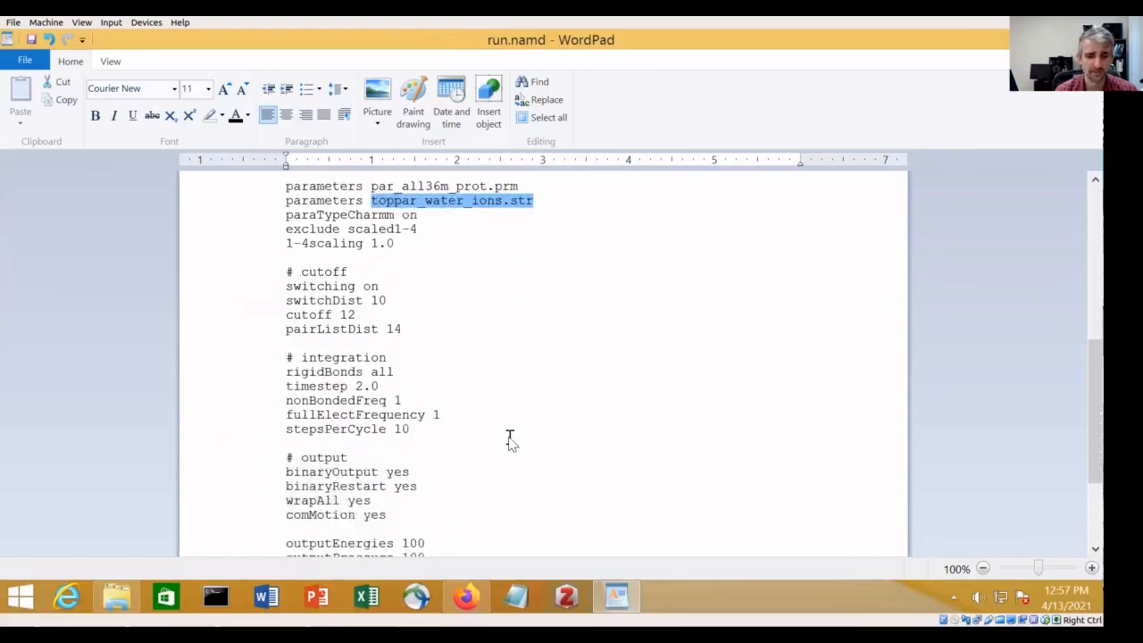
{"action": "scroll", "coordinate": [510, 439], "scroll_direction": "down", "scroll_amount": 4}
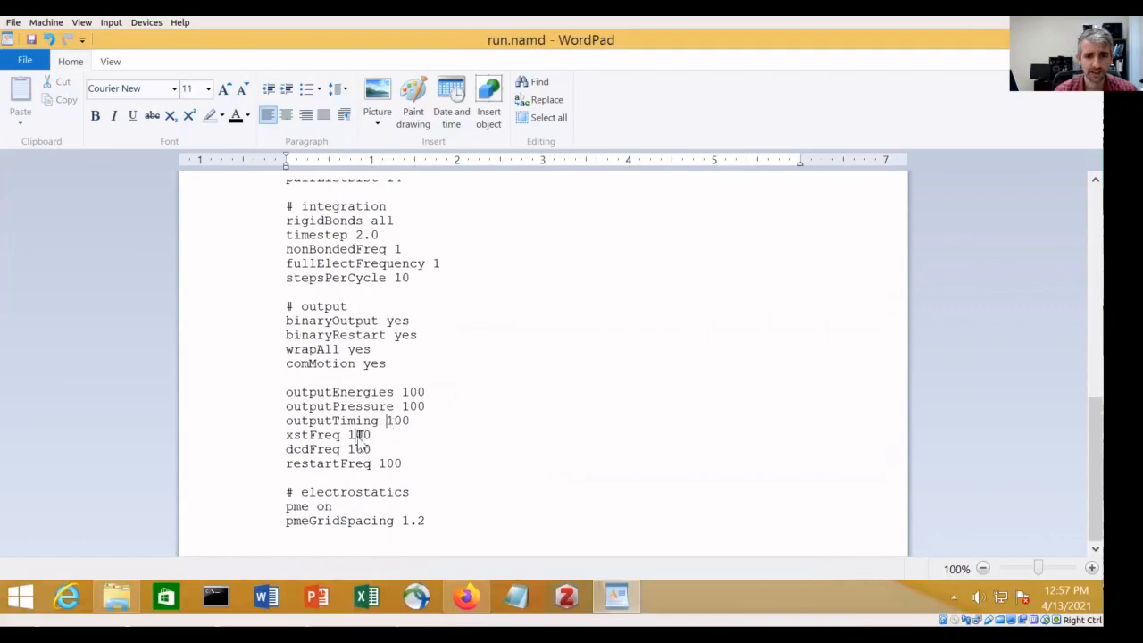
{"action": "left_click", "coordinate": [427, 516]}
{"action": "scroll", "coordinate": [452, 472], "scroll_direction": "up", "scroll_amount": 12}
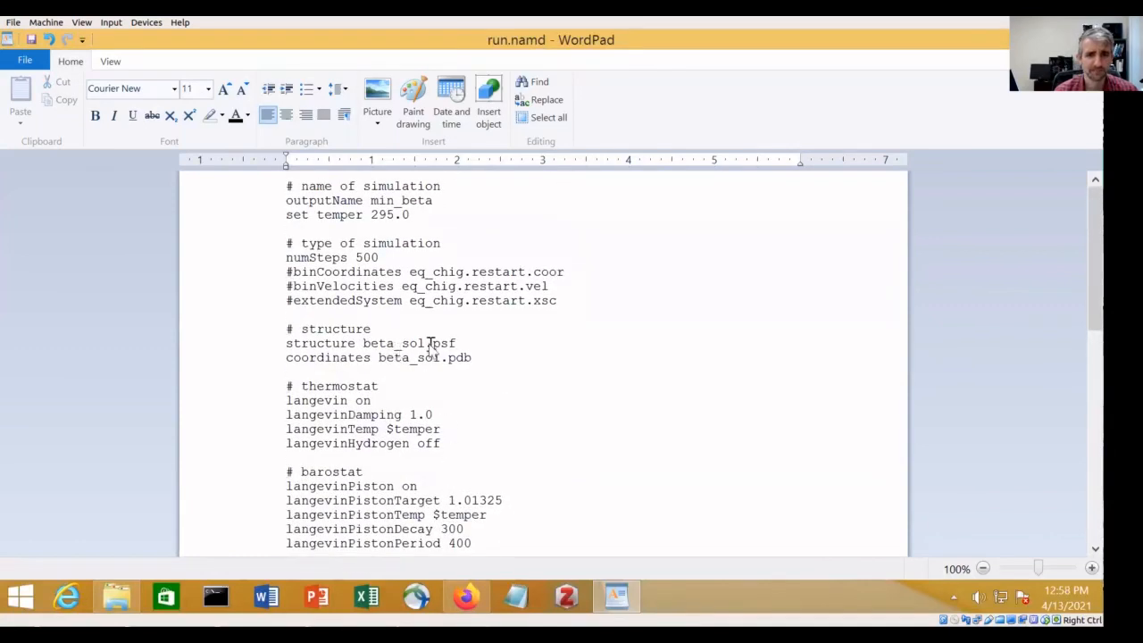
Save run.namd, and save a copy as min_beta.namd in the MD folder as a text document
{"action": "left_click", "coordinate": [476, 357]}
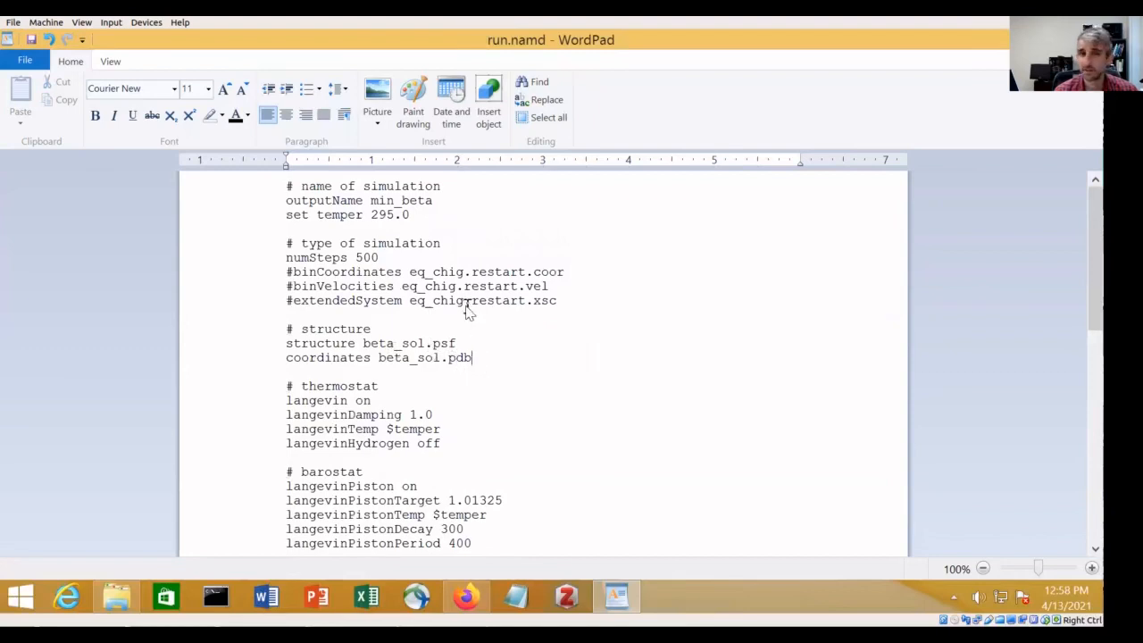
{"action": "left_click", "coordinate": [33, 41]}
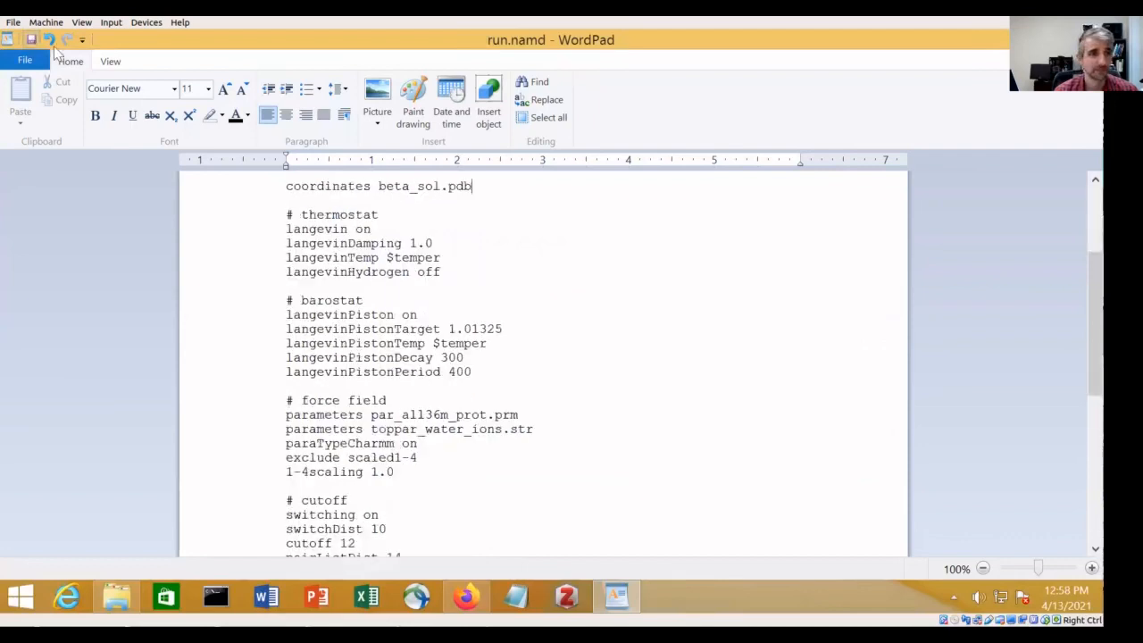
{"action": "left_click", "coordinate": [27, 61]}
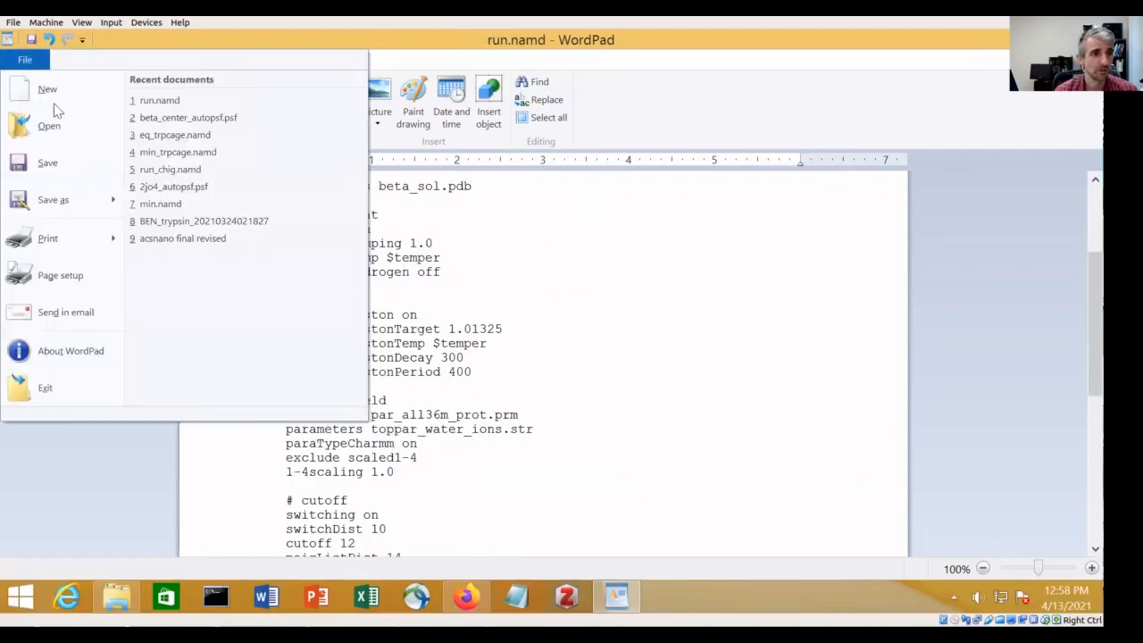
{"action": "left_click", "coordinate": [63, 196]}
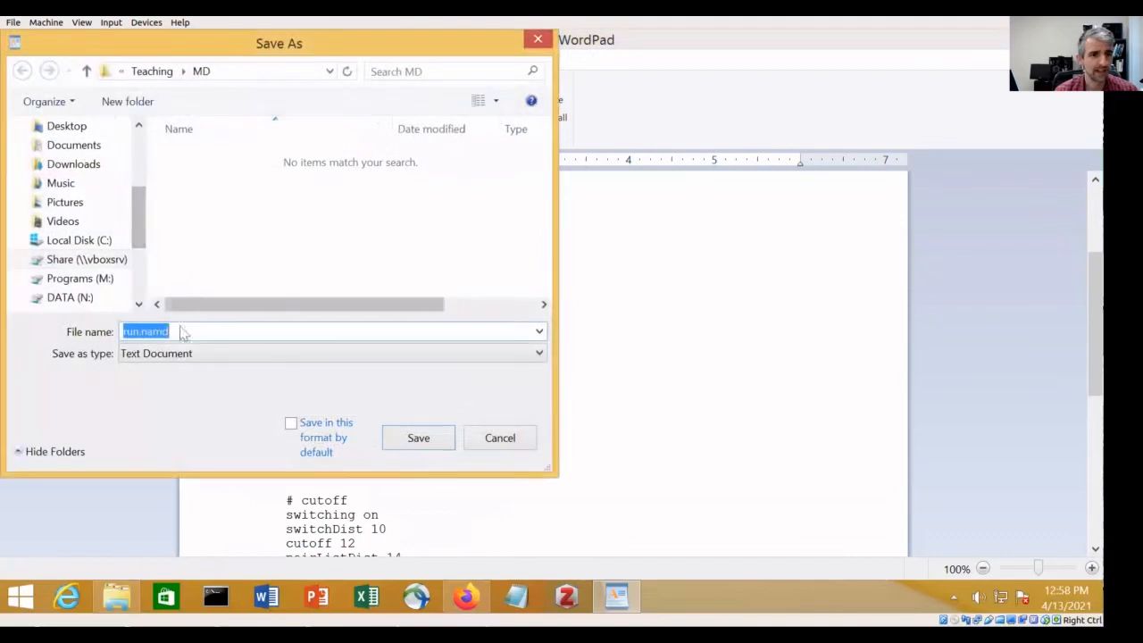
{"action": "left_click_drag", "start_coordinate": [198, 334], "coordinate": [77, 317]}
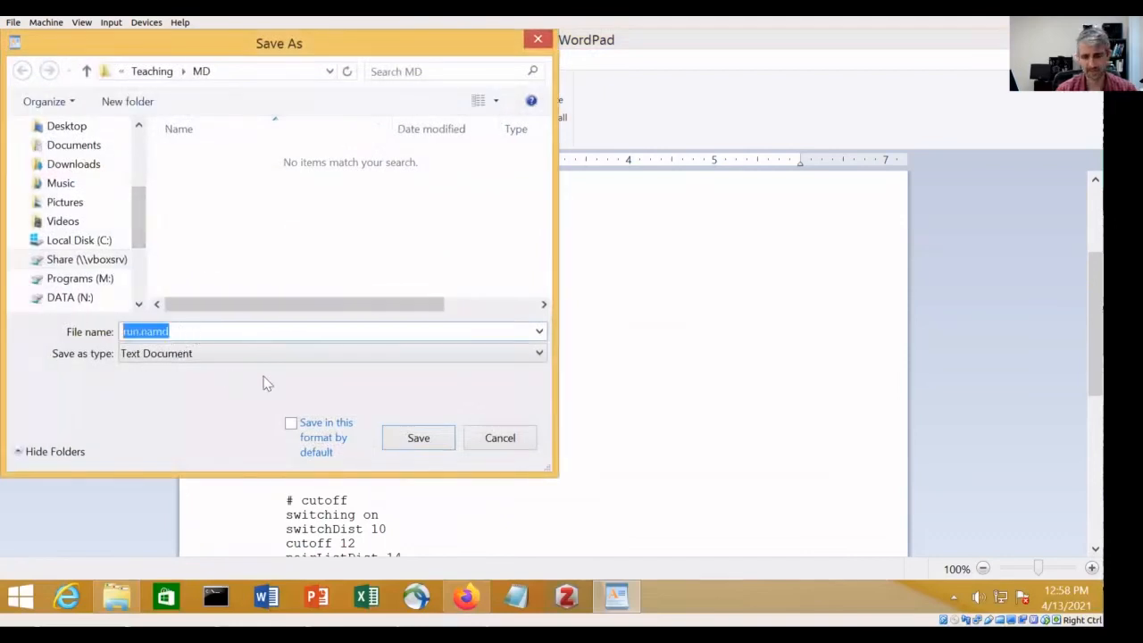
{"action": "key", "text": "BackSpace"}
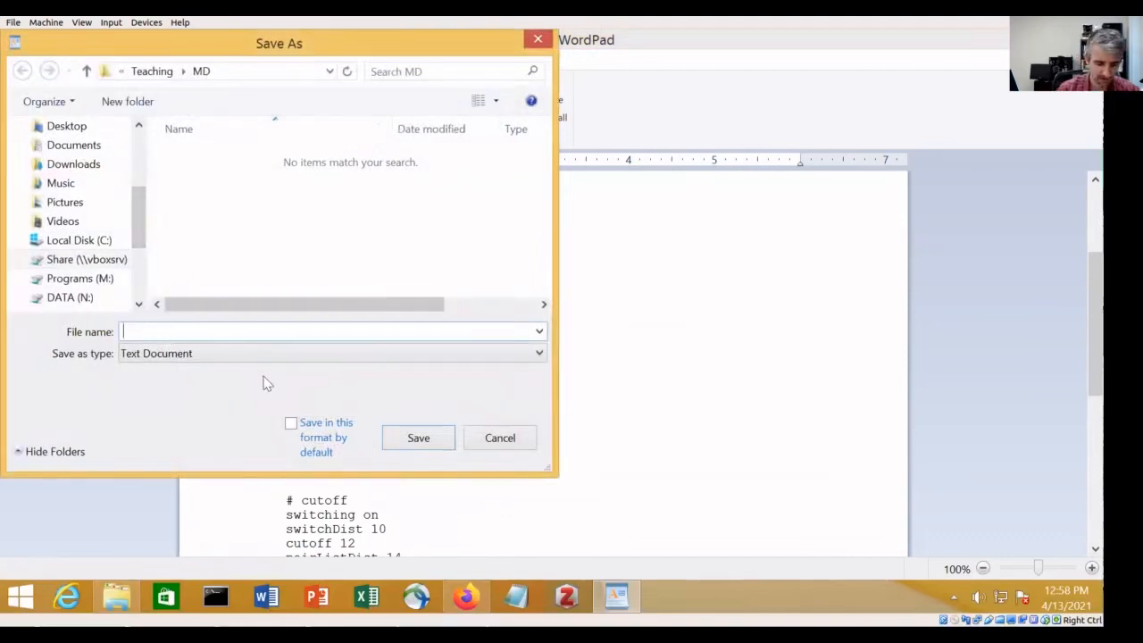
{"action": "type", "text": "min_"}
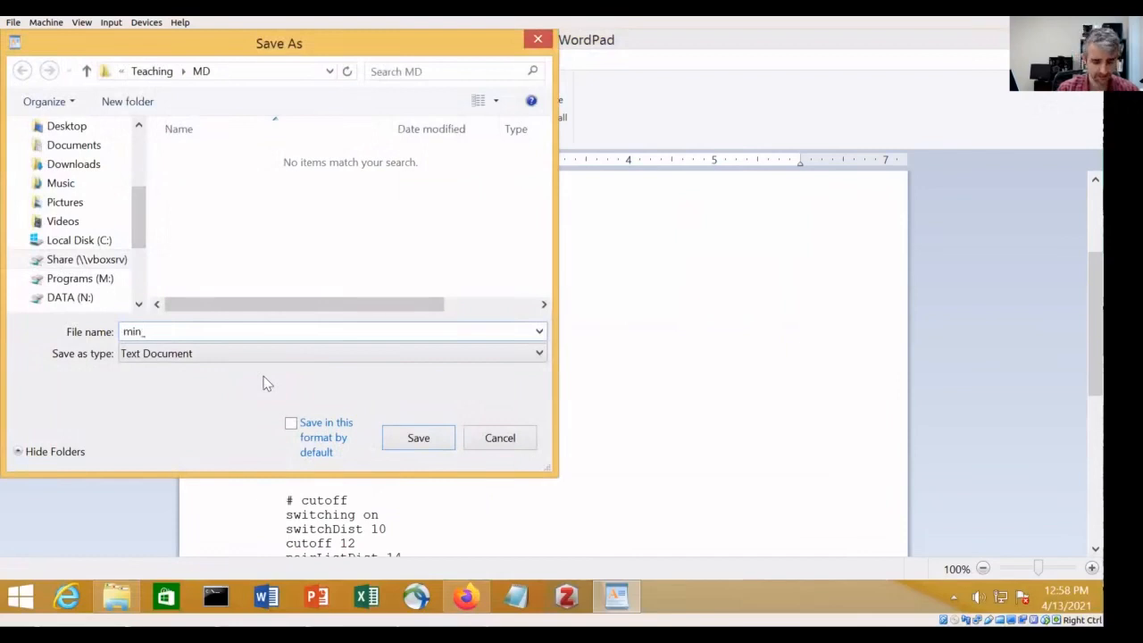
{"action": "type", "text": "beta.na"}
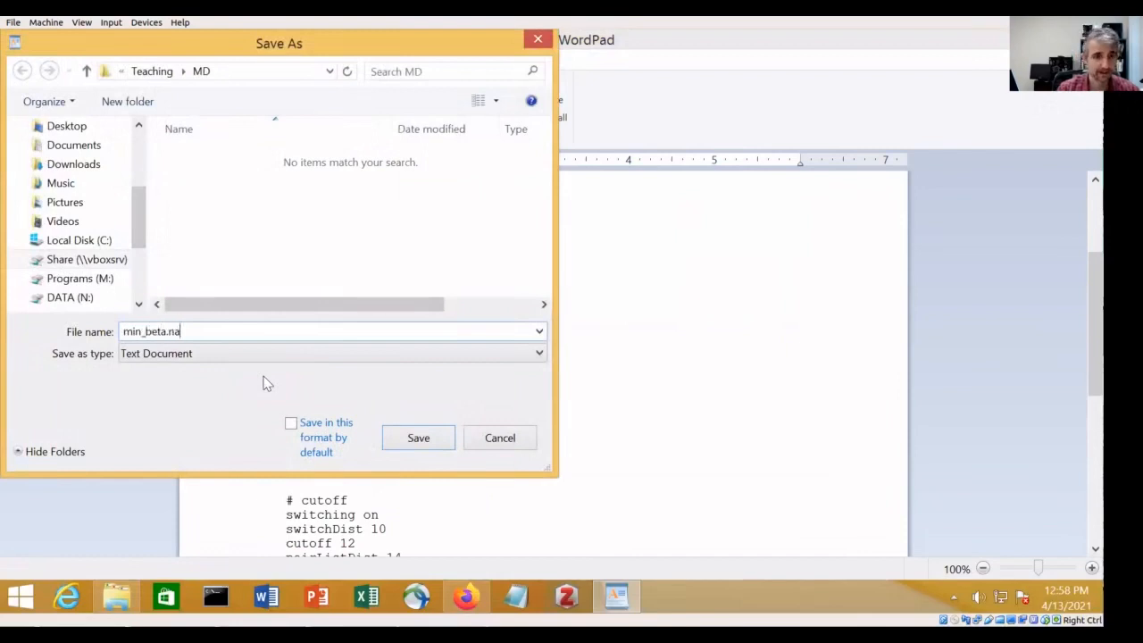
{"action": "type", "text": "md"}
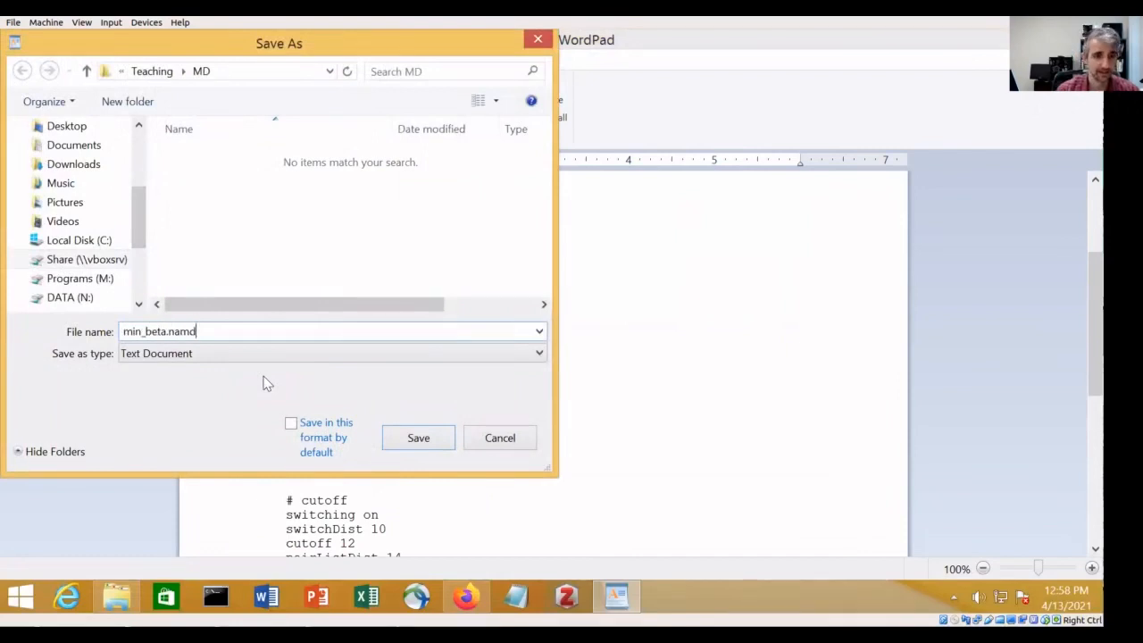
{"action": "left_click", "coordinate": [417, 439]}
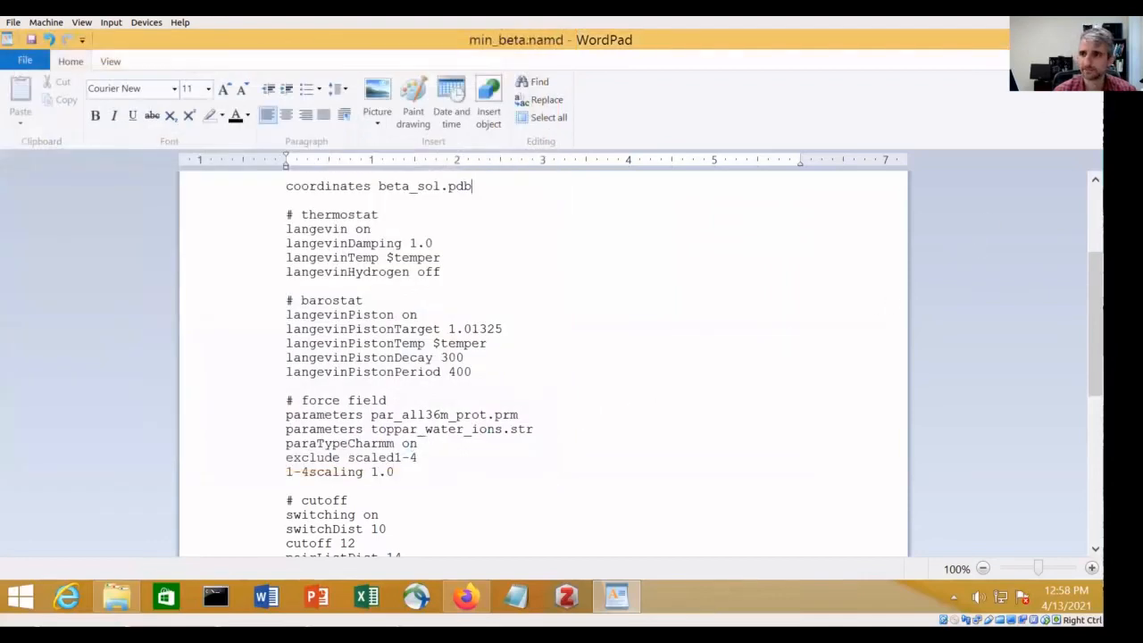
Minimize the text editor, refresh the MD folder in File Explorer and select min_beta.namd
{"action": "left_click", "coordinate": [1027, 37]}
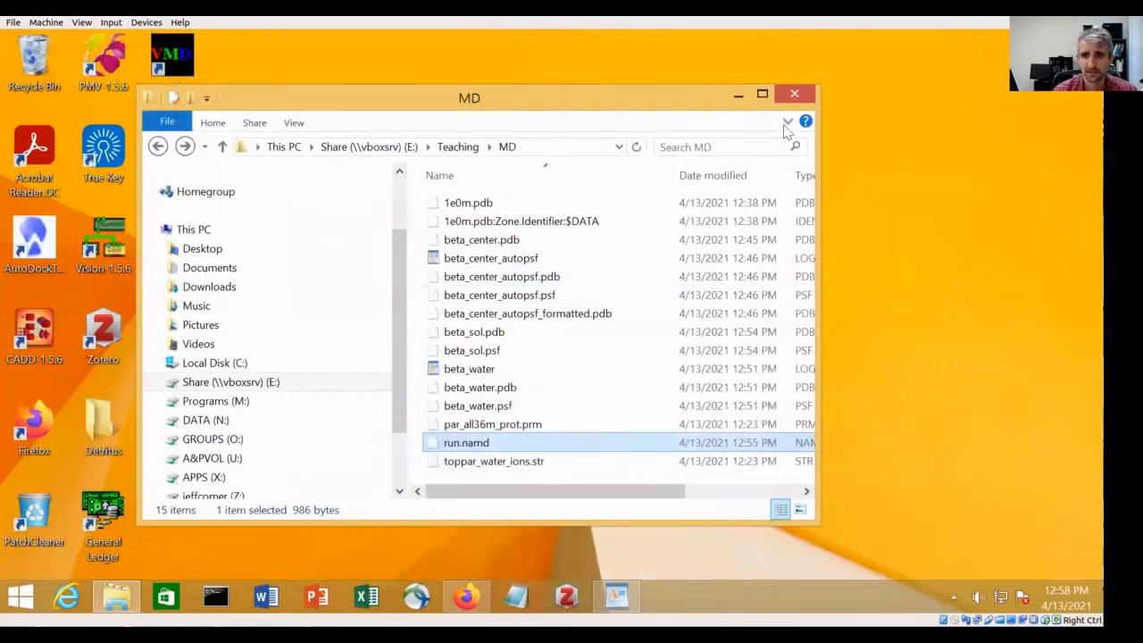
{"action": "left_click", "coordinate": [637, 147]}
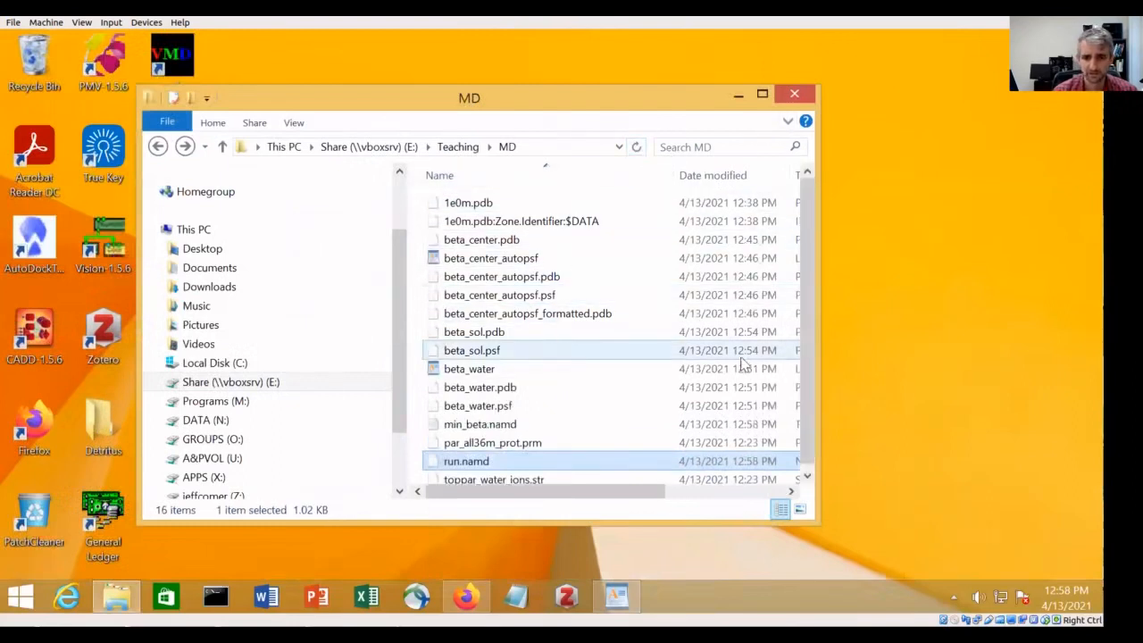
{"action": "left_click", "coordinate": [516, 426]}
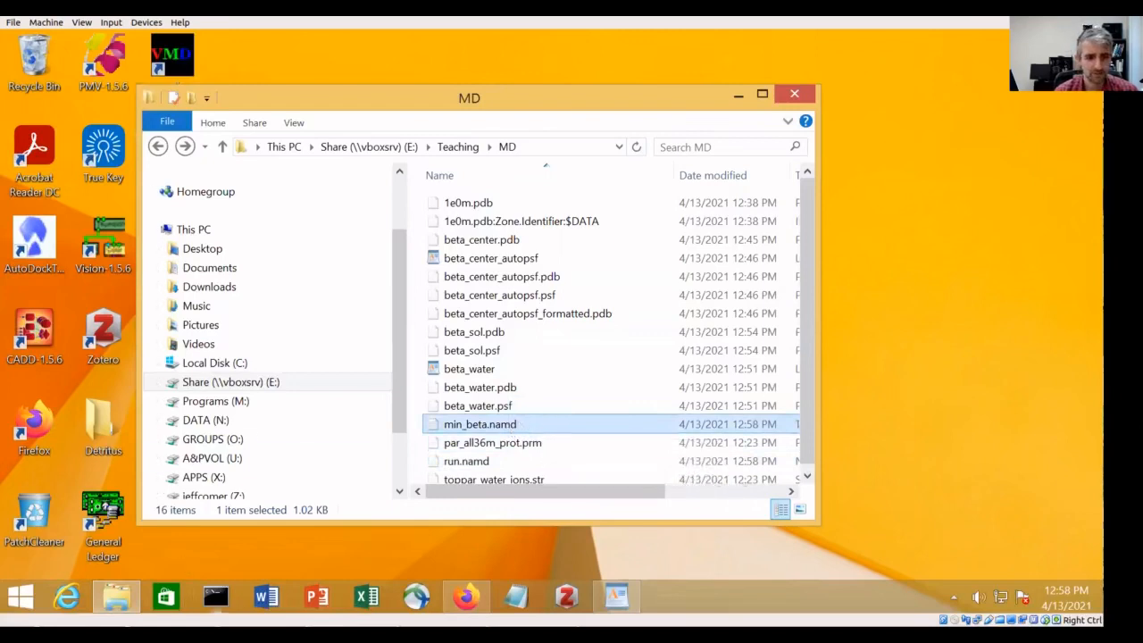
Open a Command Prompt, run namd2 without a configuration file and read through its output
{"action": "left_click", "coordinate": [216, 596]}
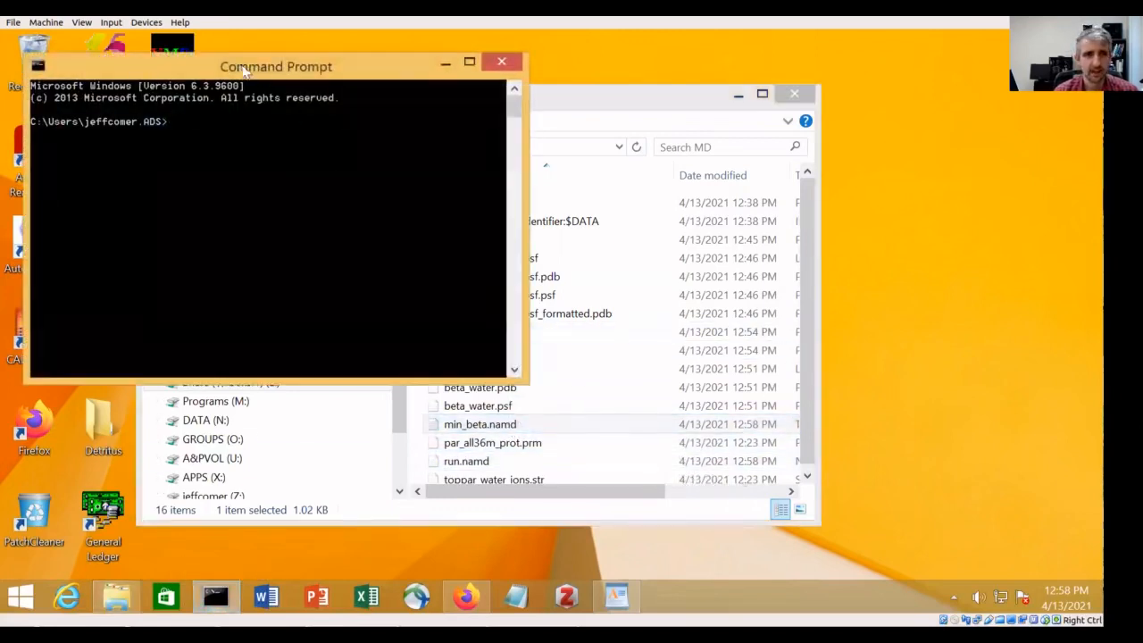
{"action": "left_click_drag", "start_coordinate": [243, 71], "coordinate": [357, 70]}
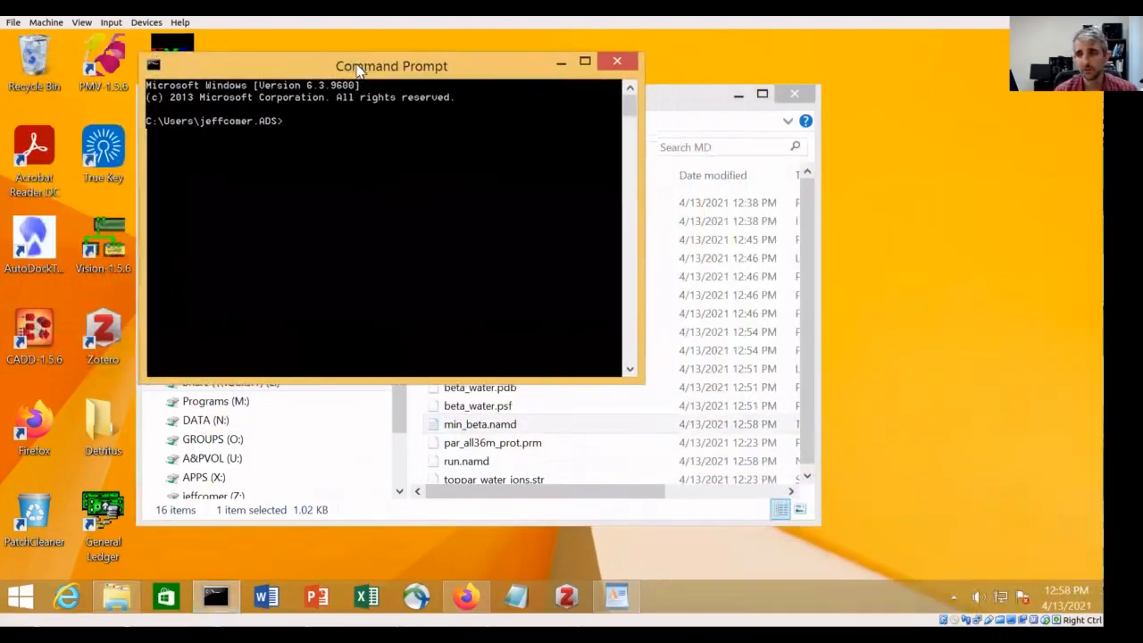
{"action": "type", "text": "na"}
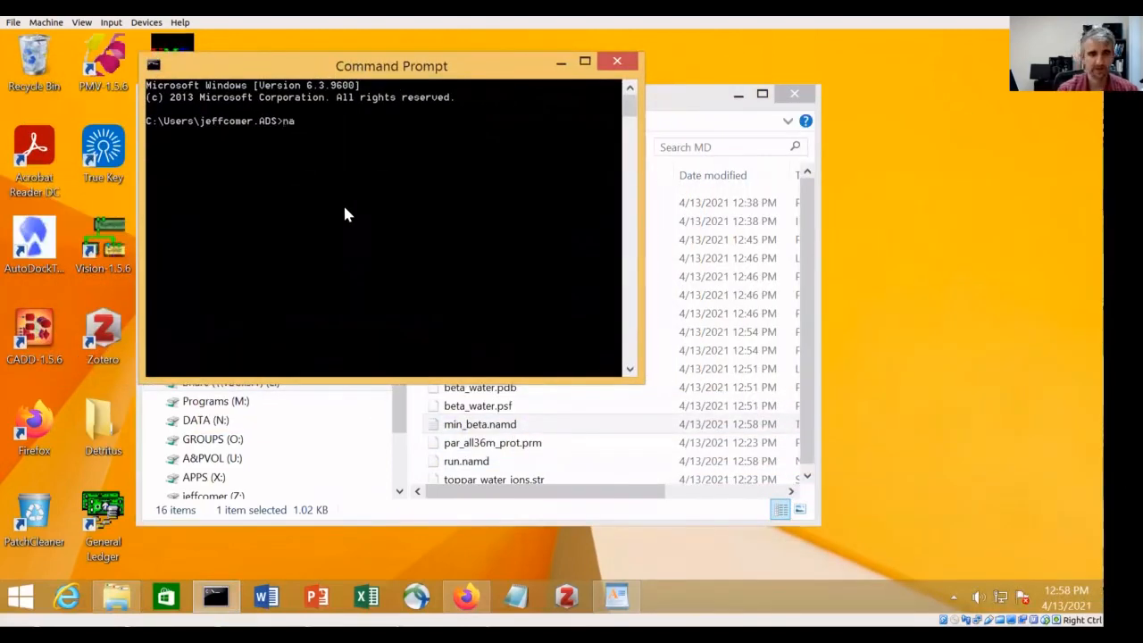
{"action": "type", "text": "md2"}
{"action": "key", "text": "Return"}
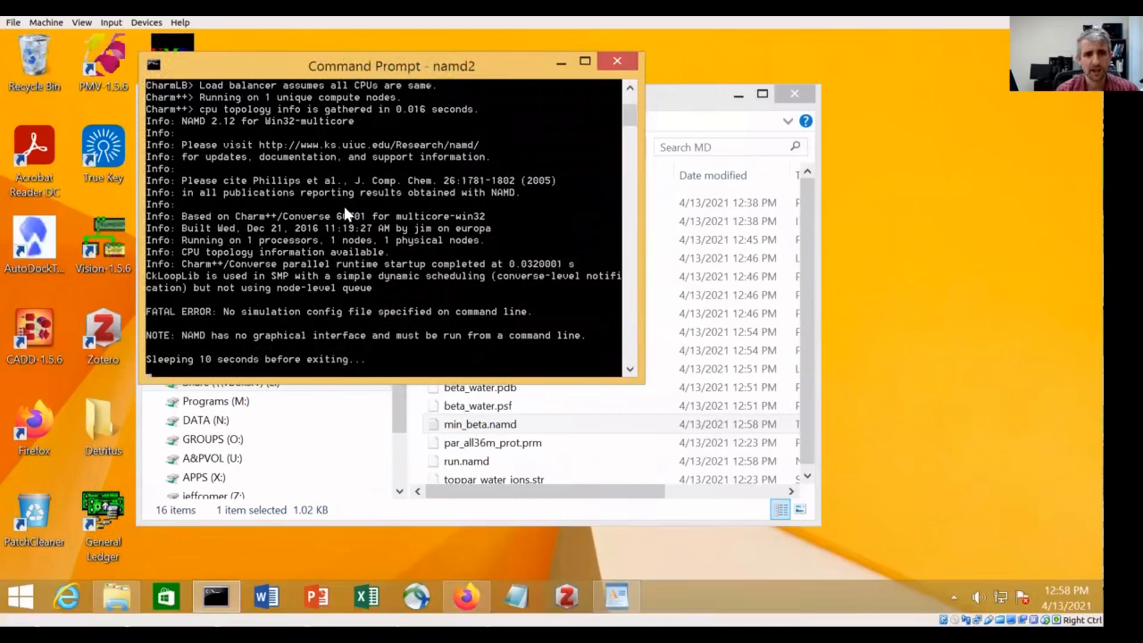
{"action": "scroll", "coordinate": [313, 192], "scroll_direction": "up", "scroll_amount": 4}
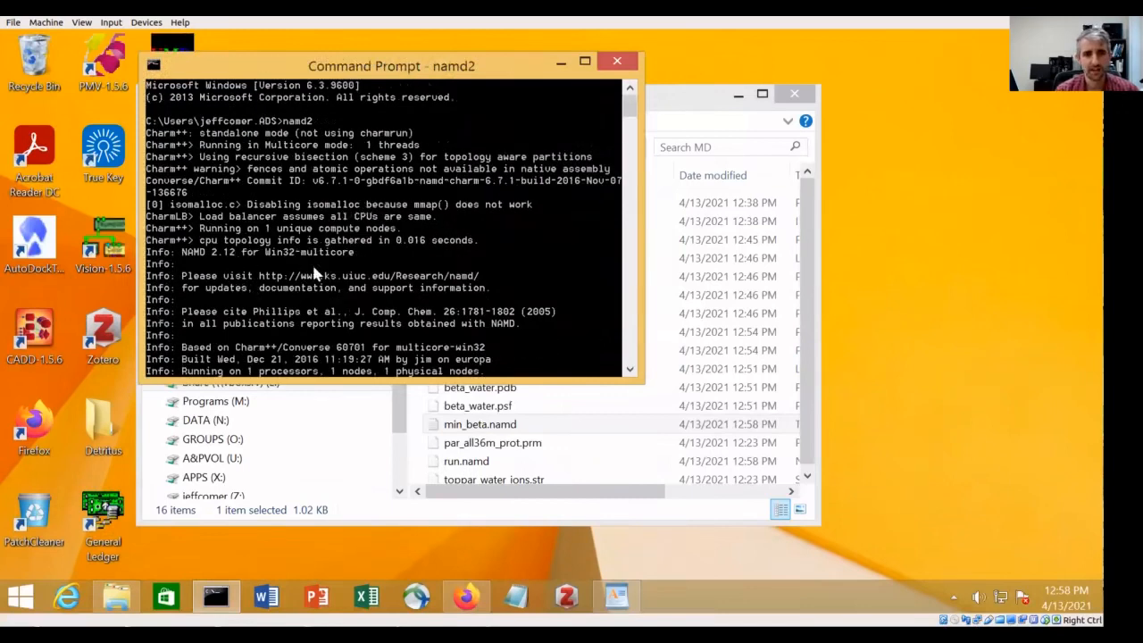
{"action": "scroll", "coordinate": [312, 268], "scroll_direction": "down", "scroll_amount": 7}
{"action": "scroll", "coordinate": [304, 263], "scroll_direction": "up", "scroll_amount": 2}
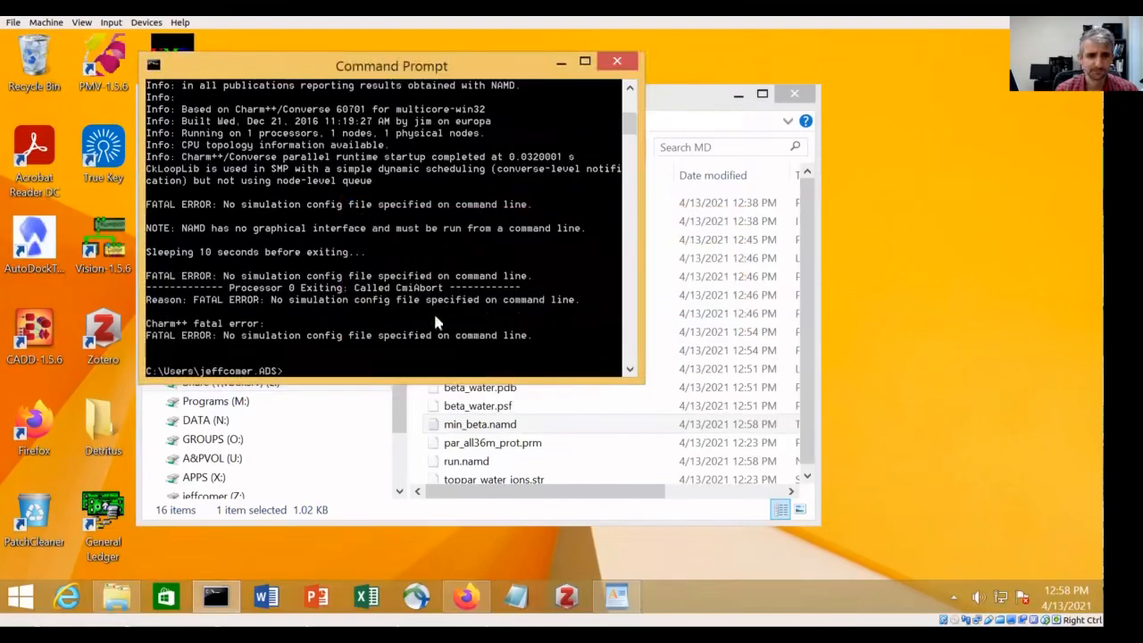
Change the directory to e:\Teaching\MD and switch the prompt to the e: drive
{"action": "type", "text": "cd e:\\"}
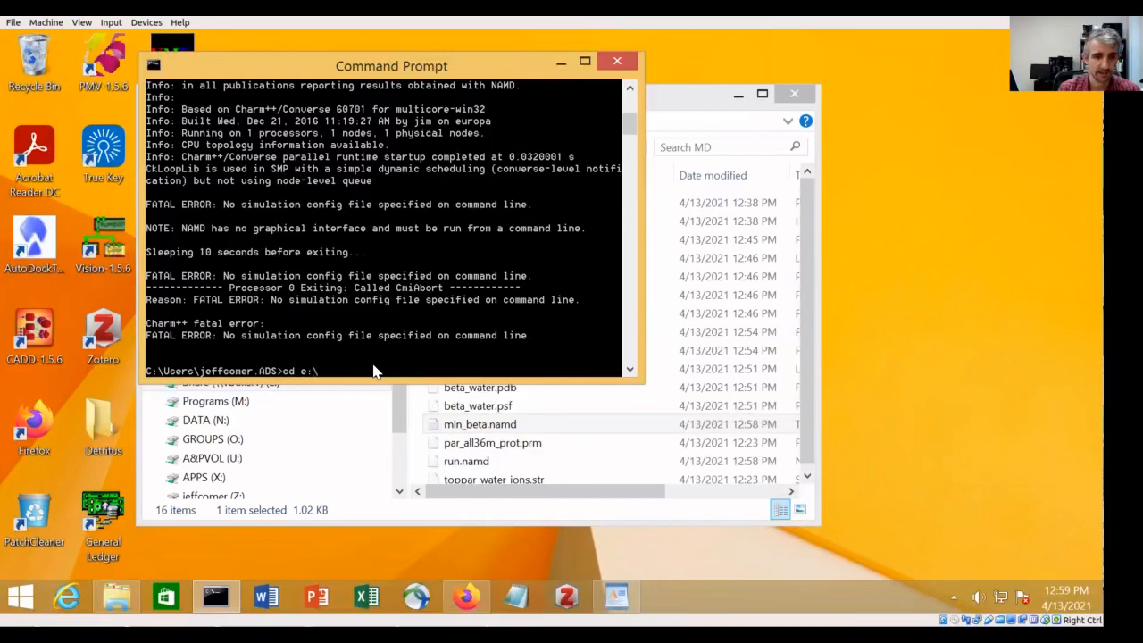
{"action": "type", "text": "e"}
{"action": "key", "text": "Tab"}
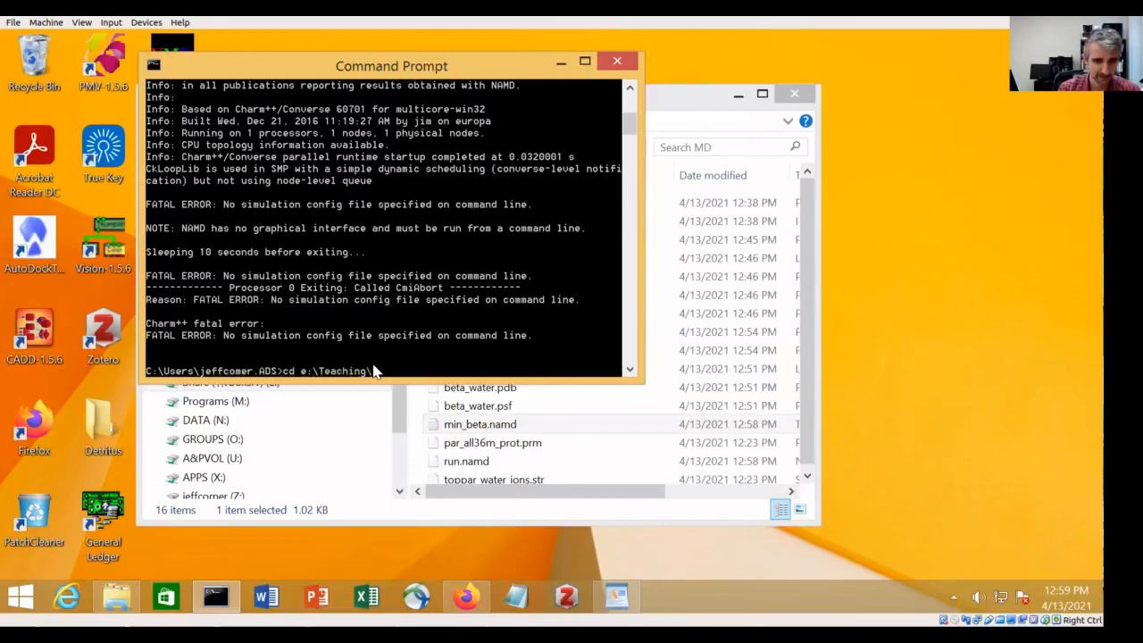
{"action": "type", "text": "\\MD"}
{"action": "key", "text": "Return"}
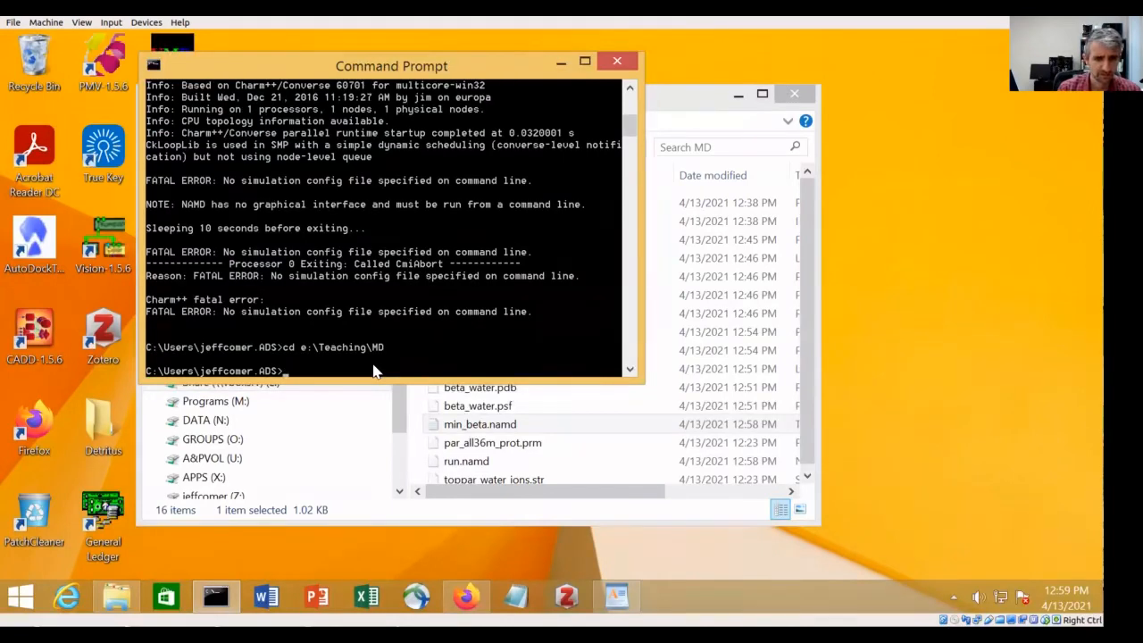
{"action": "type", "text": "e:"}
{"action": "key", "text": "Return"}
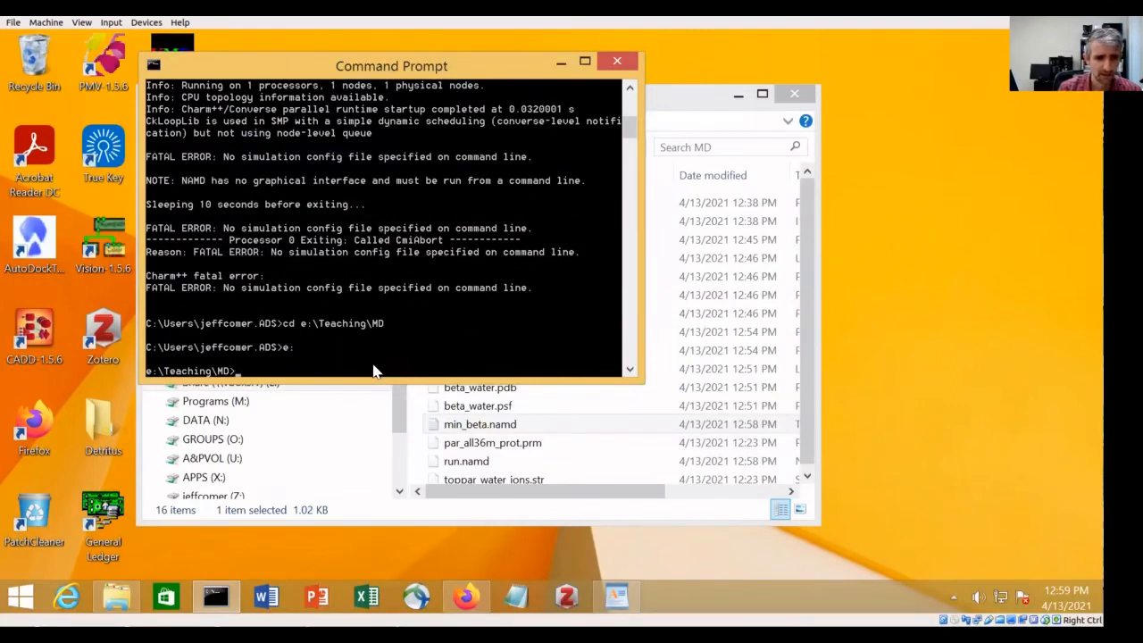
Bring the MD folder window to the front to look over its files
{"action": "left_click", "coordinate": [620, 427]}
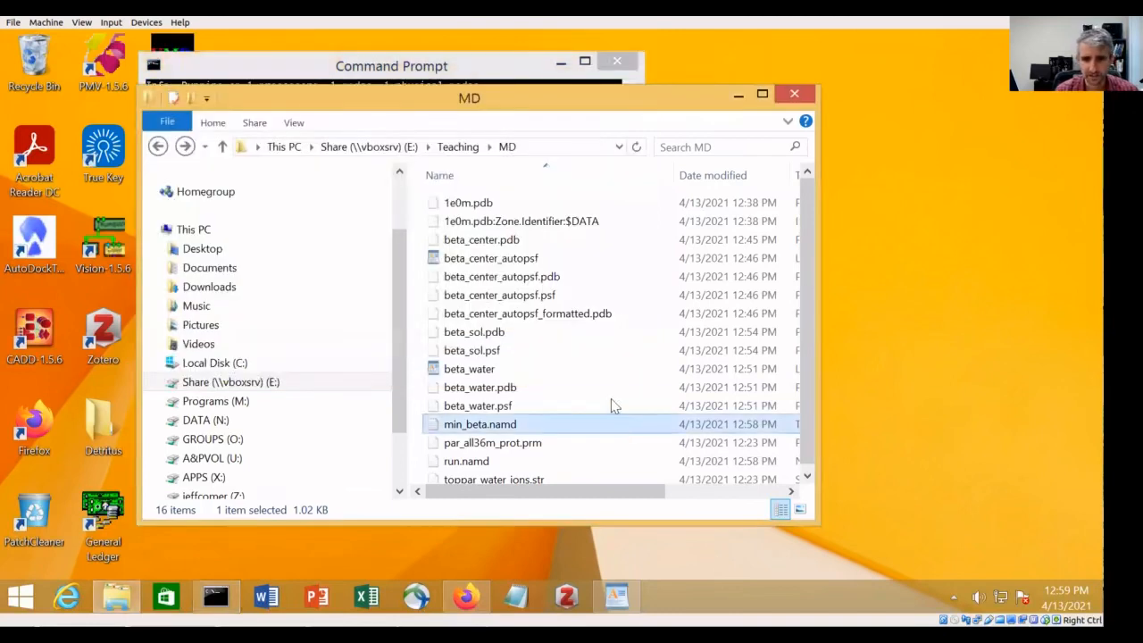
{"action": "right_click", "coordinate": [612, 406]}
{"action": "left_click", "coordinate": [616, 407]}
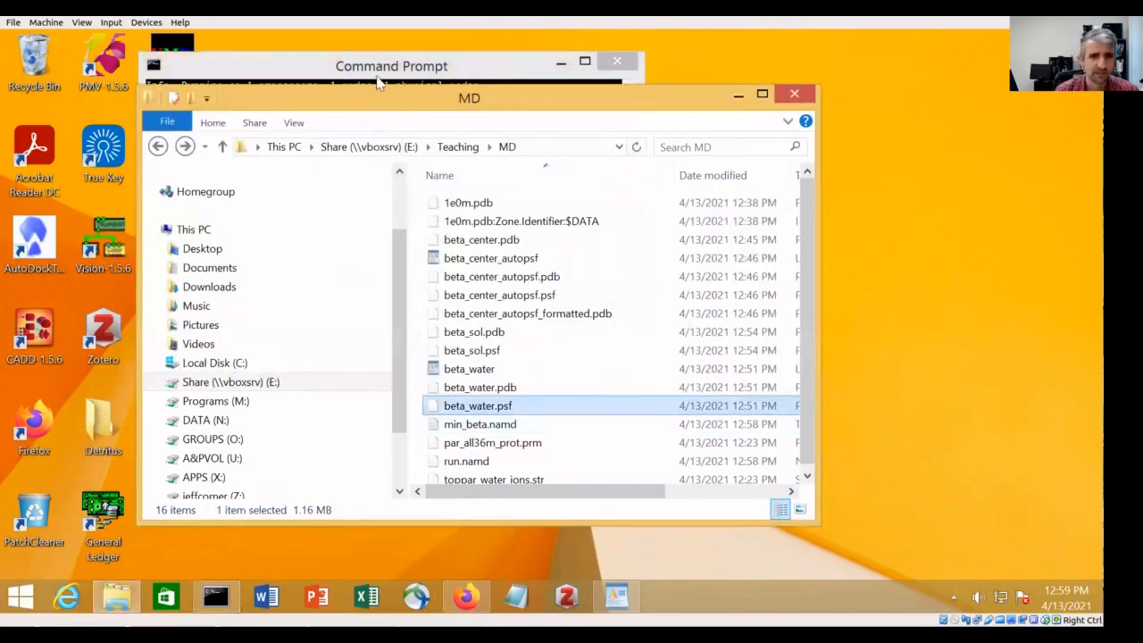
List the contents of e:\Teaching\MD in the Command Prompt and compare the entry for min_beta.namd with the MD folder window
{"action": "left_click", "coordinate": [378, 83]}
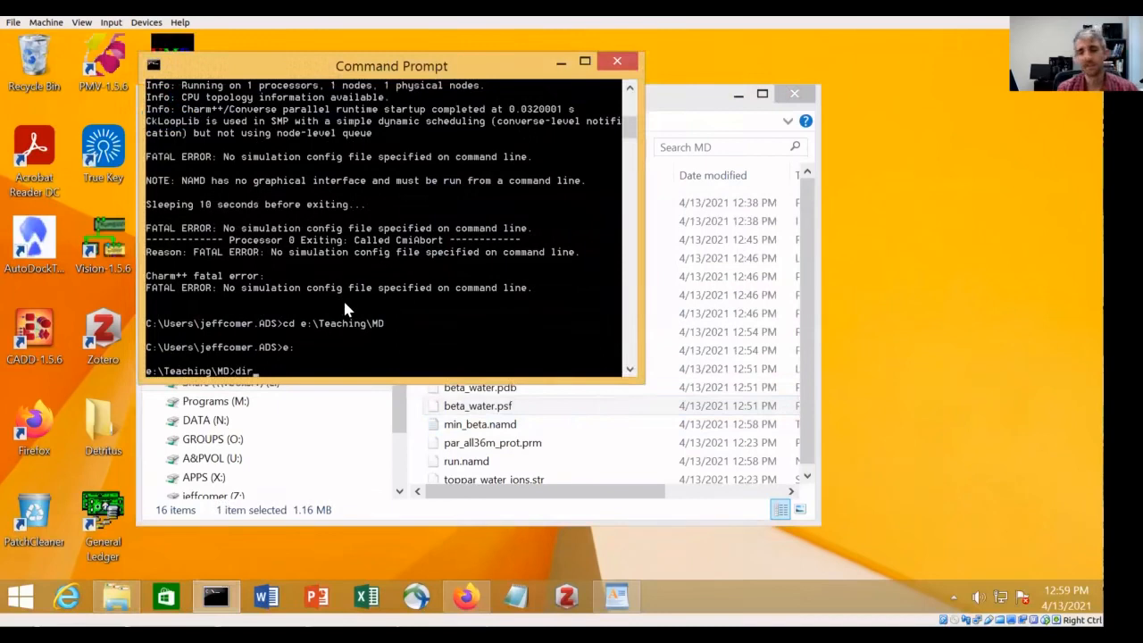
{"action": "type", "text": "dir"}
{"action": "key", "text": "Return"}
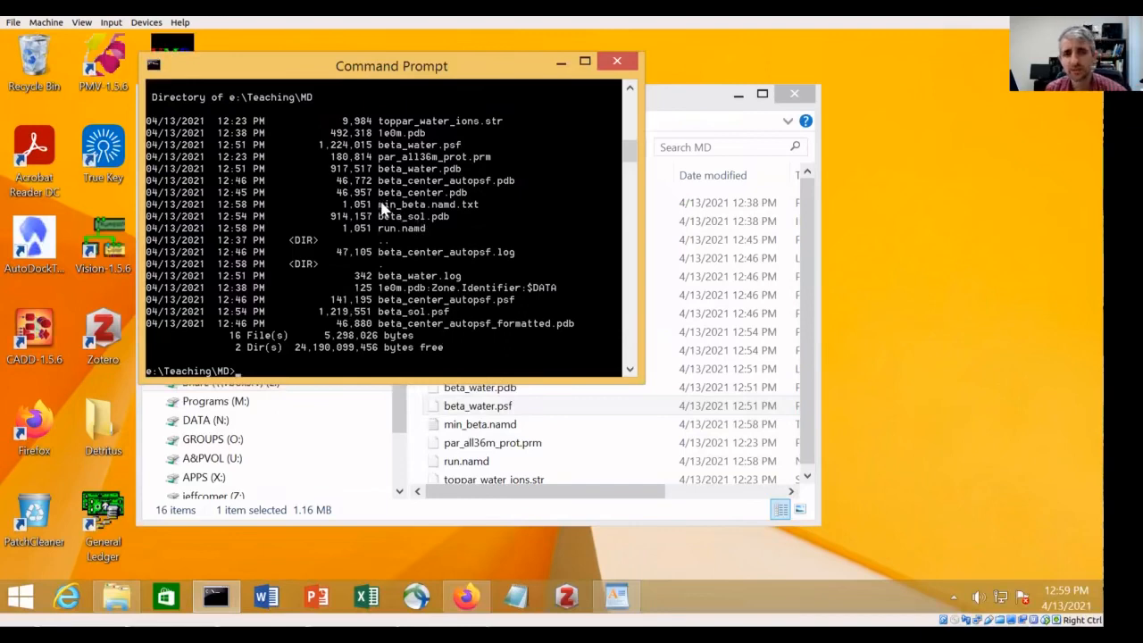
{"action": "left_click", "coordinate": [560, 443]}
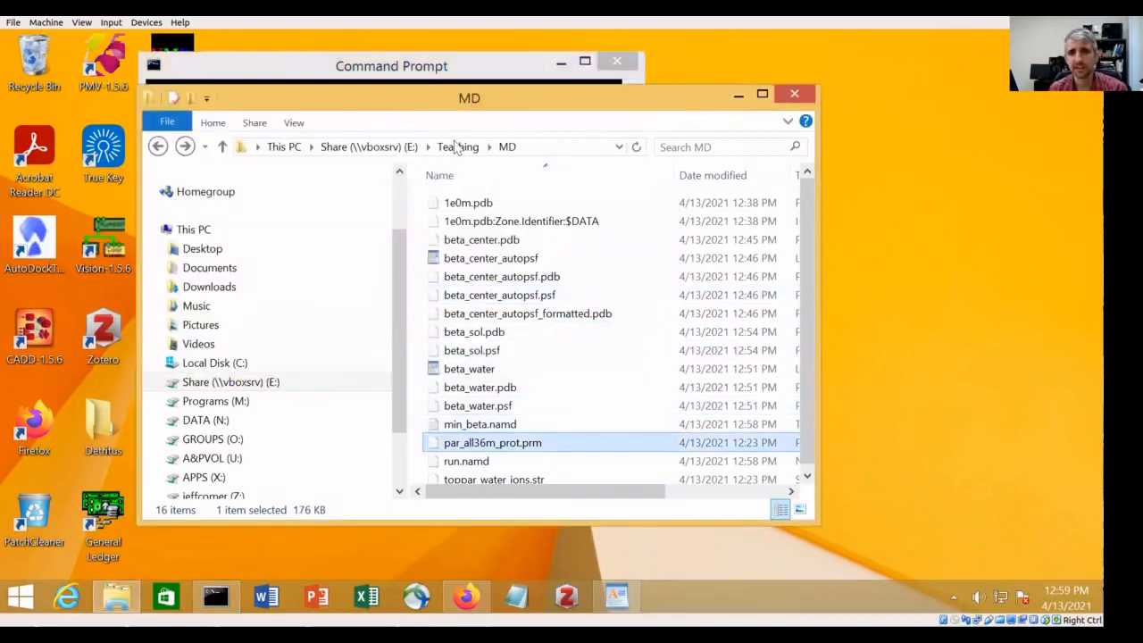
{"action": "left_click", "coordinate": [518, 426]}
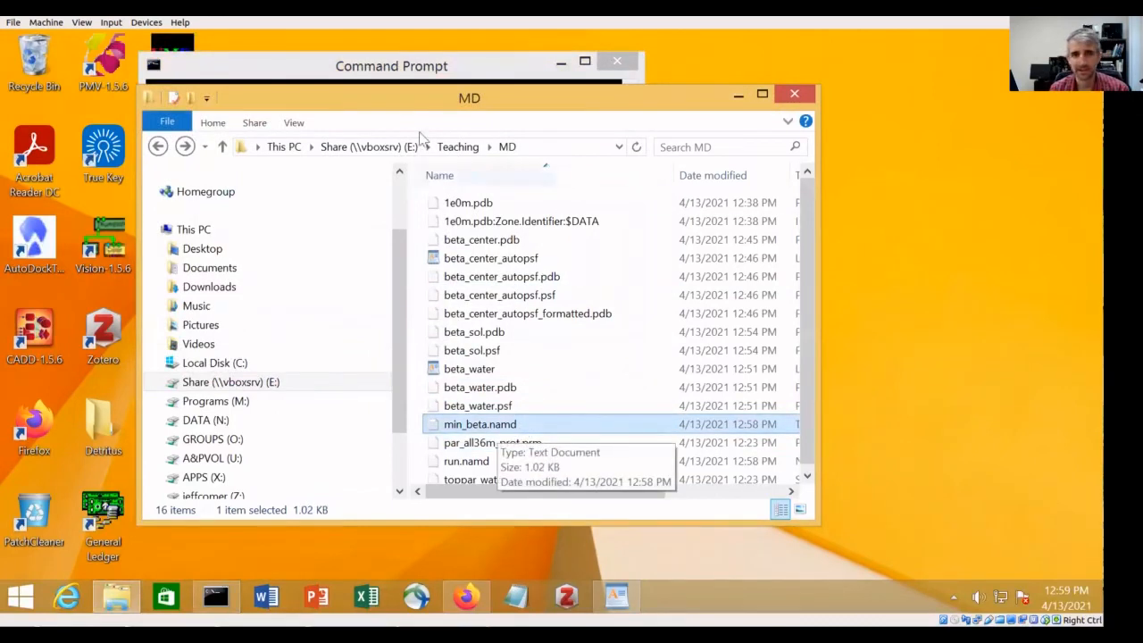
Run namd2 with the configuration file min_beta.namd.txt from the e:\Teaching\MD prompt
{"action": "left_click", "coordinate": [419, 68]}
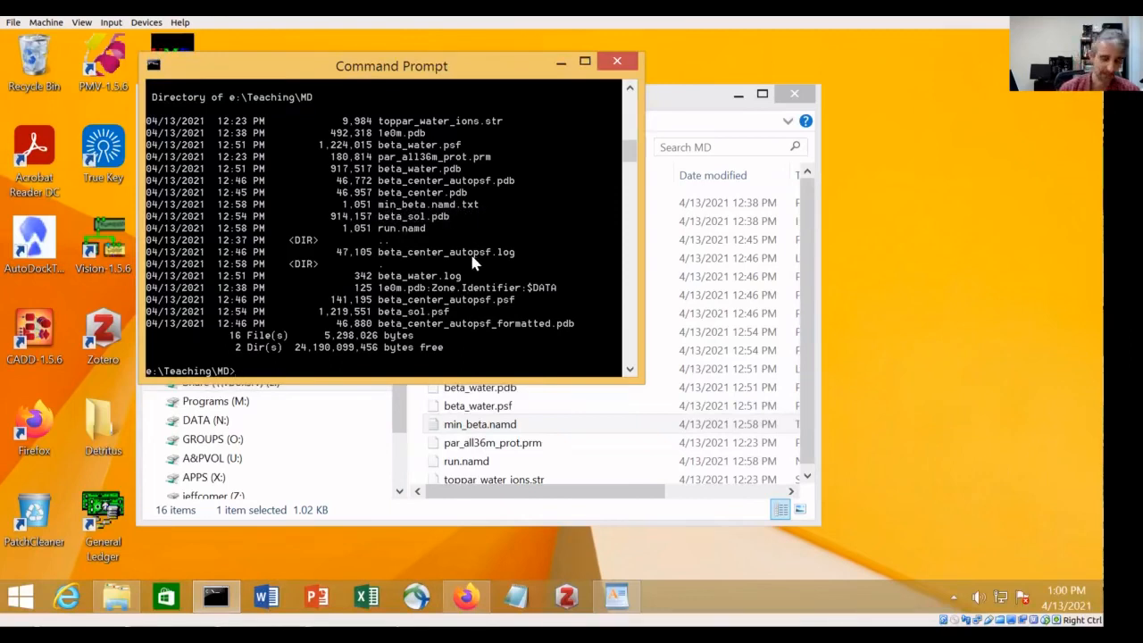
{"action": "type", "text": "namd2"}
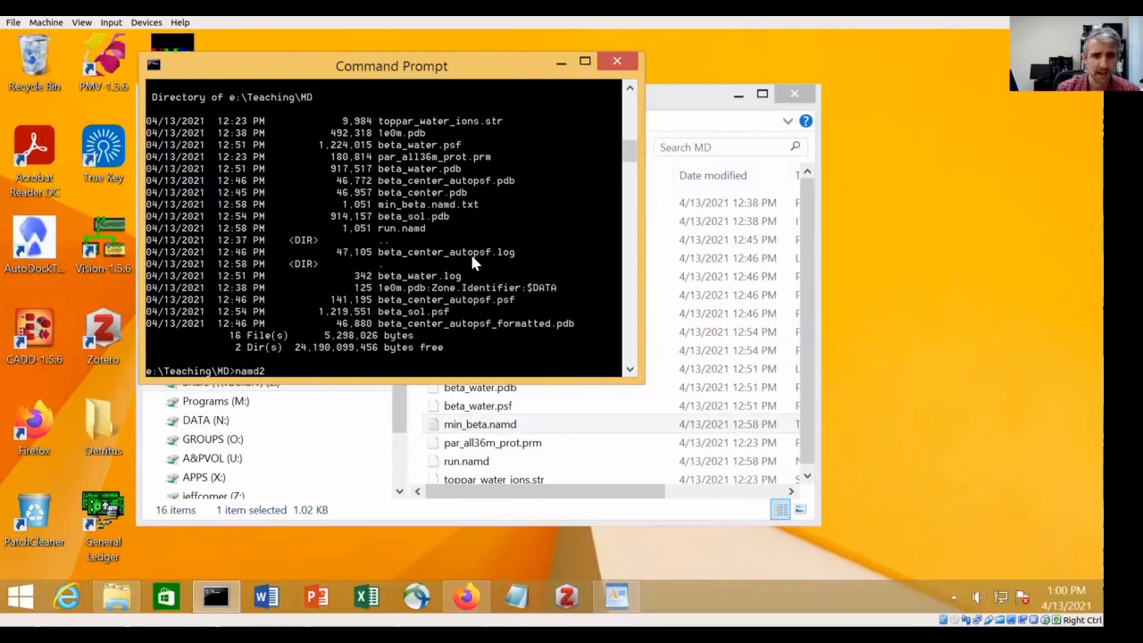
{"action": "type", "text": " min_b"}
{"action": "key", "text": "Tab"}
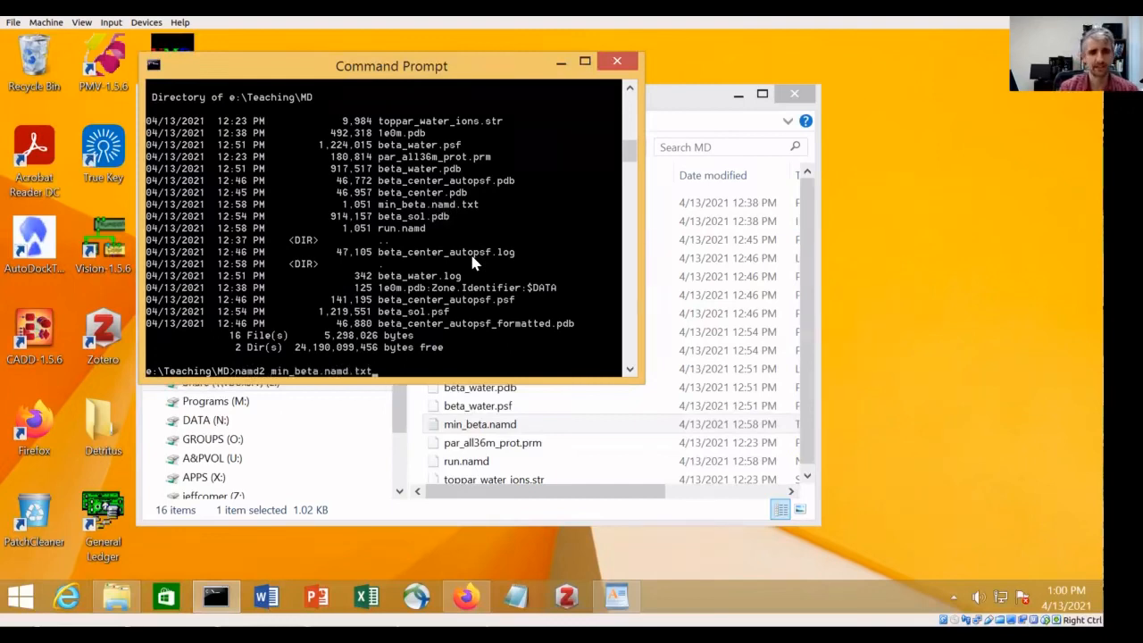
{"action": "key", "text": "BackSpace"}
{"action": "key", "text": "BackSpace"}
{"action": "key", "text": "BackSpace"}
{"action": "key", "text": "BackSpace"}
{"action": "key", "text": "BackSpace"}
{"action": "key", "text": "BackSpace"}
{"action": "key", "text": "BackSpace"}
{"action": "key", "text": "BackSpace"}
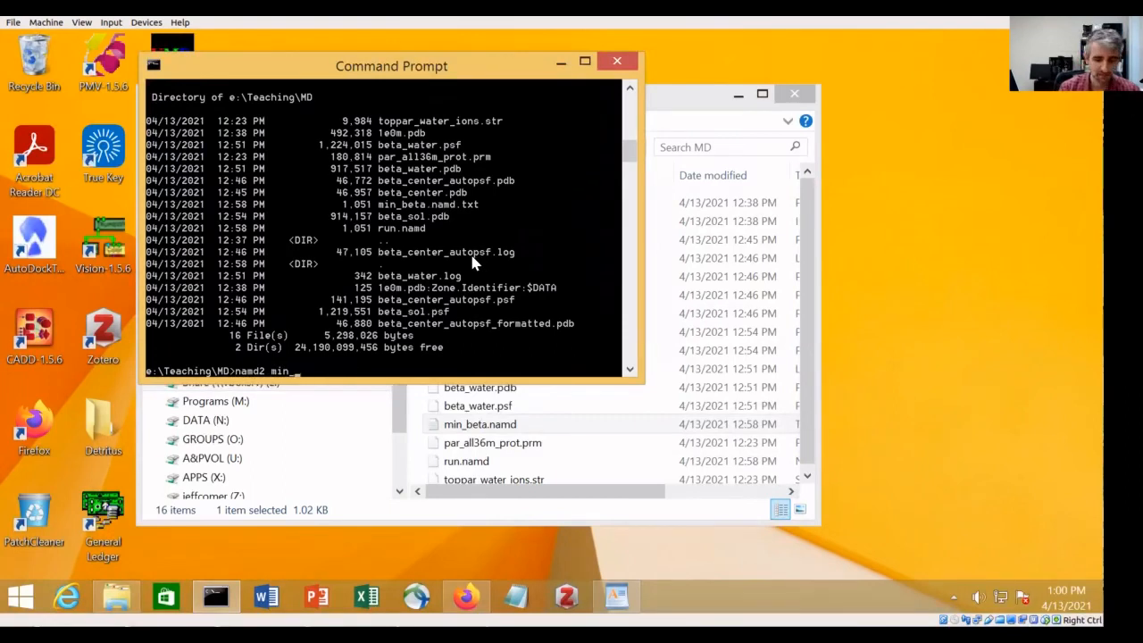
{"action": "key", "text": "Tab"}
{"action": "key", "text": "Tab"}
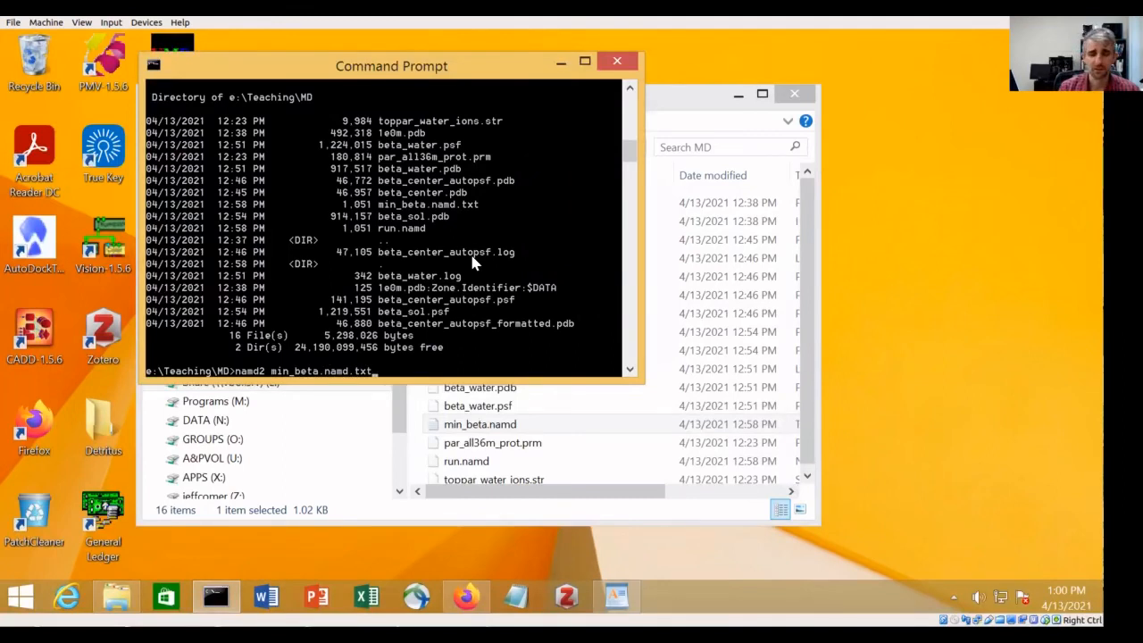
{"action": "key", "text": "Return"}
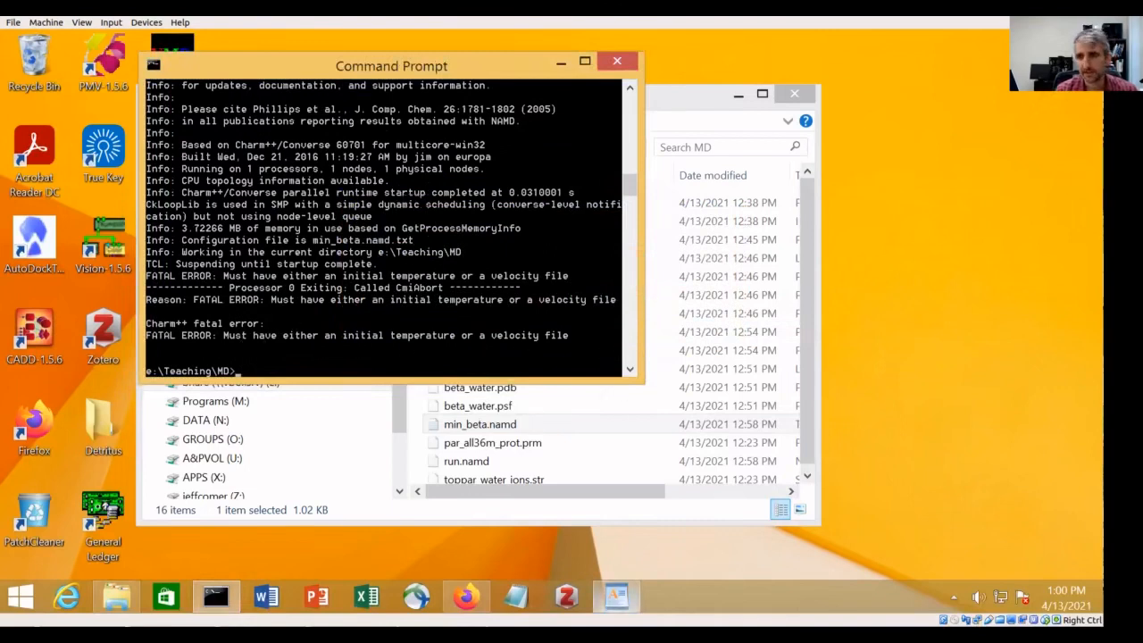
Add the line "temperature $temper" below the commented-out extendedSystem line in the min_beta.namd document in WordPad
{"action": "mouse_move", "coordinate": [617, 597]}
{"action": "left_click", "coordinate": [615, 516]}
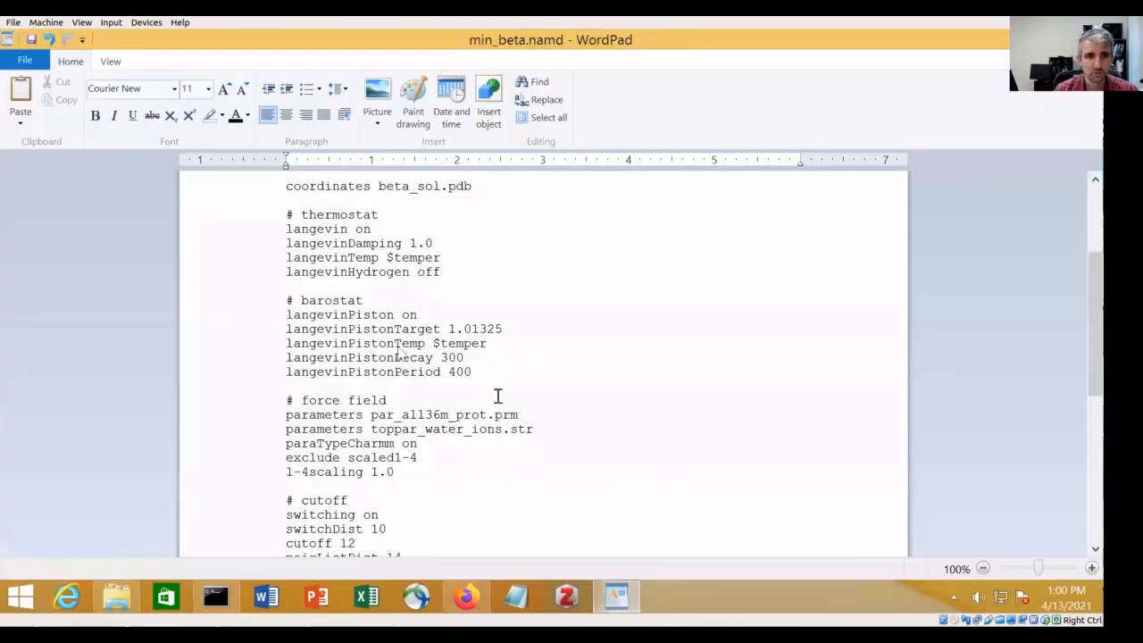
{"action": "scroll", "coordinate": [374, 268], "scroll_direction": "up", "scroll_amount": 4}
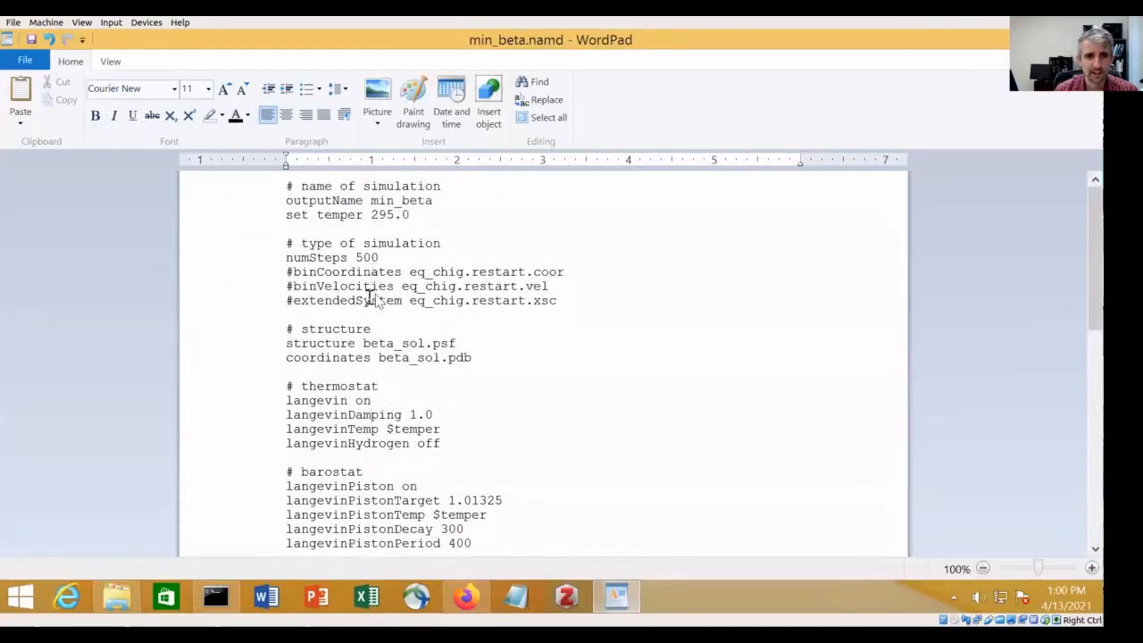
{"action": "left_click", "coordinate": [403, 229]}
{"action": "left_click", "coordinate": [384, 314]}
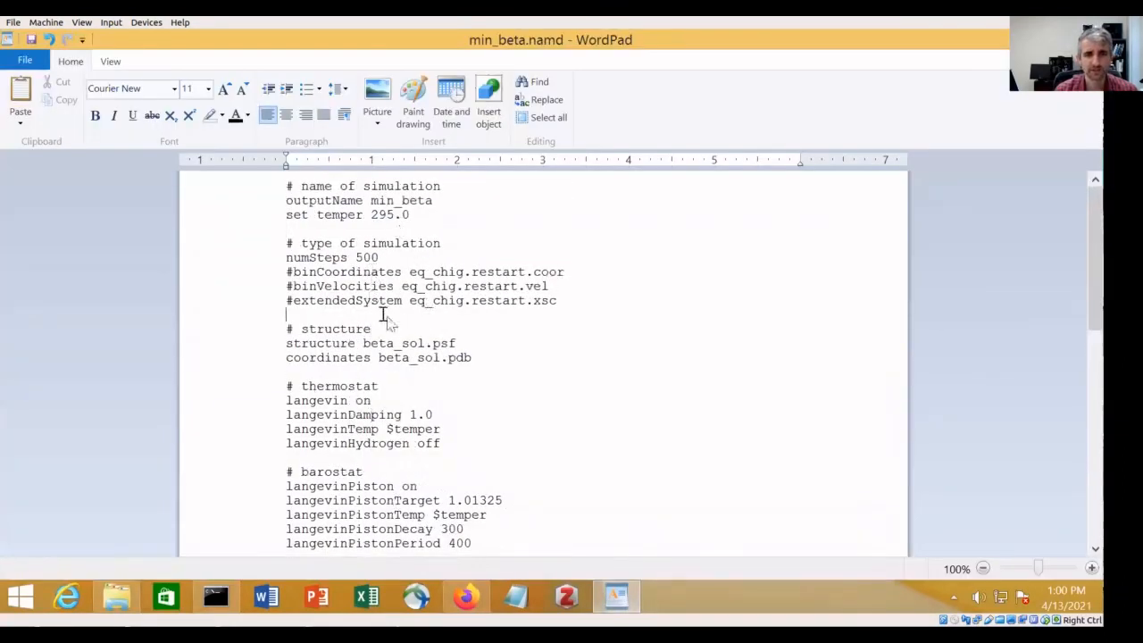
{"action": "key", "text": "Return"}
{"action": "key", "text": "Up"}
{"action": "type", "text": "te"}
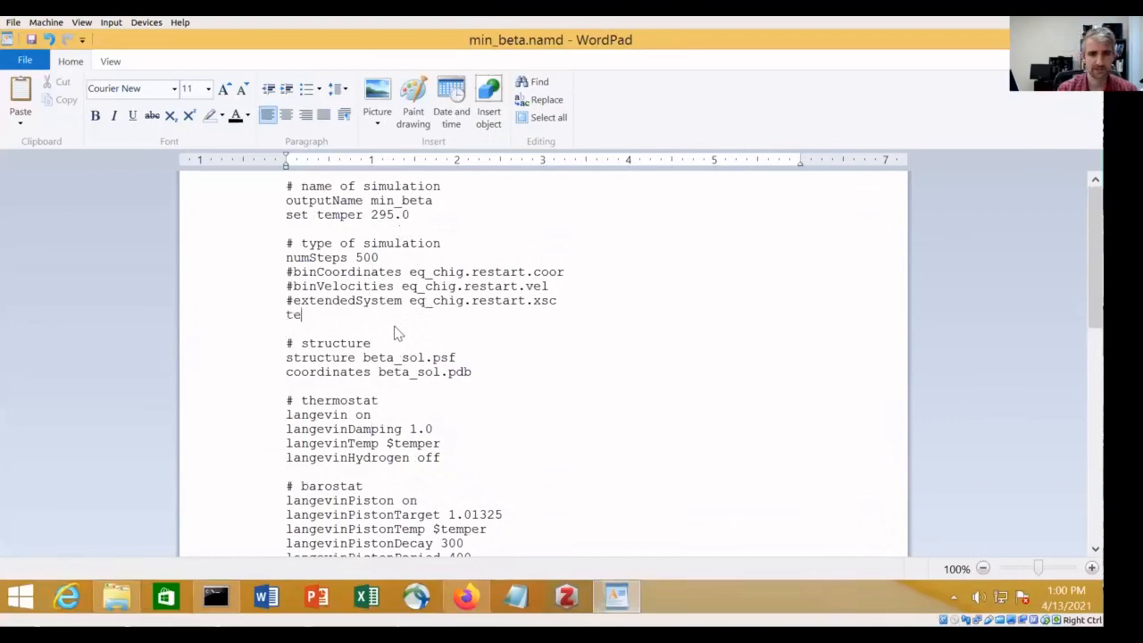
{"action": "type", "text": "mperature $"}
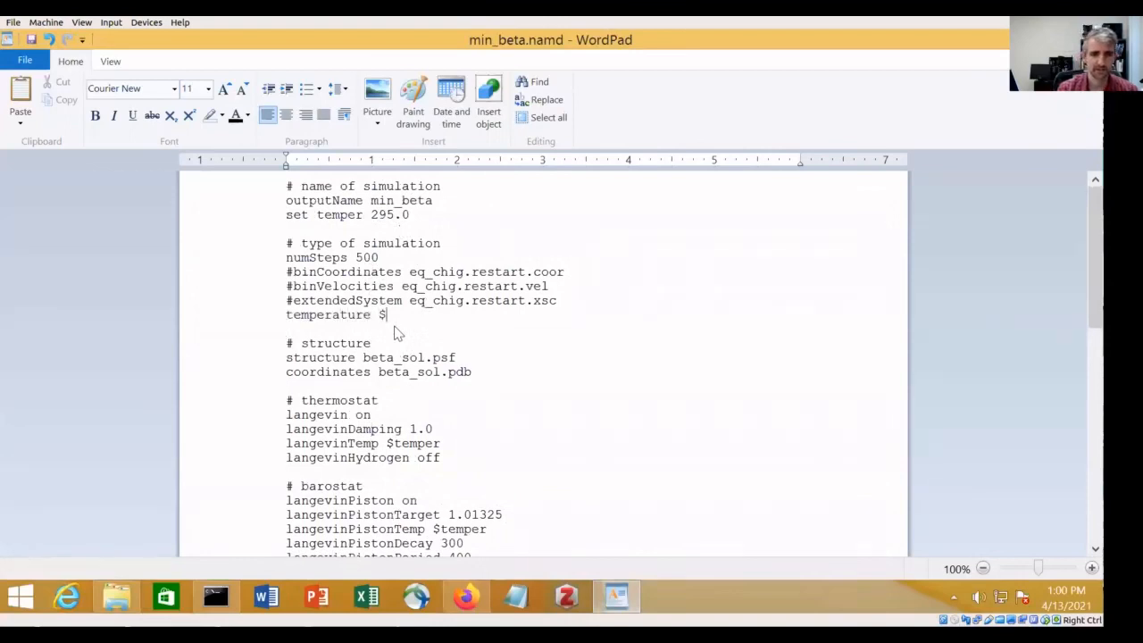
{"action": "type", "text": "temper"}
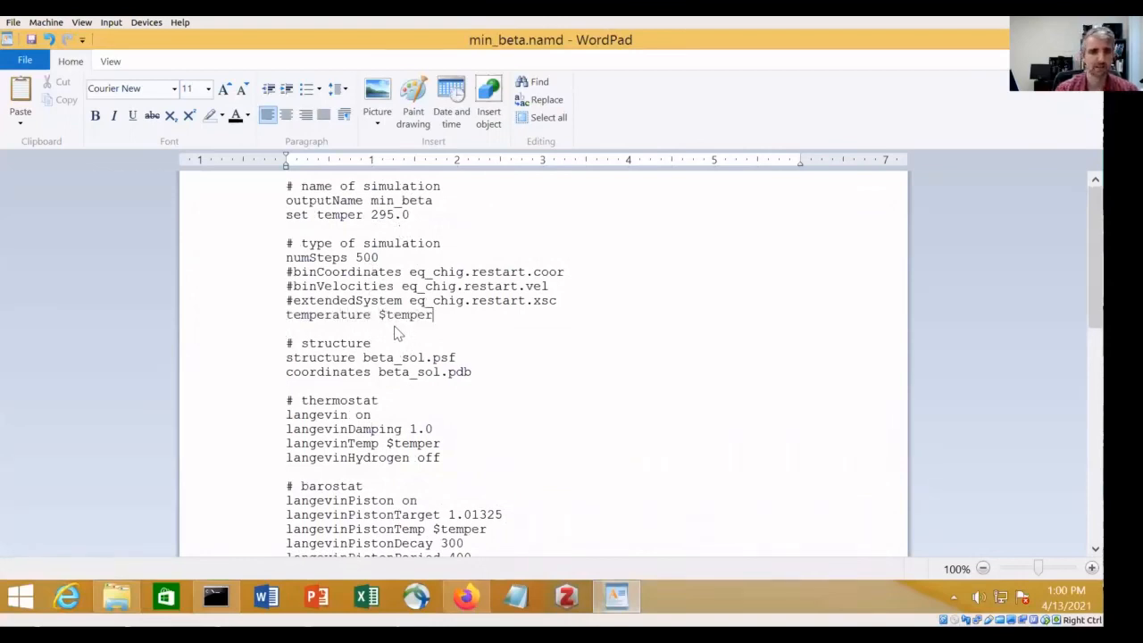
{"action": "scroll", "coordinate": [31, 41], "scroll_direction": "down", "scroll_amount": 3}
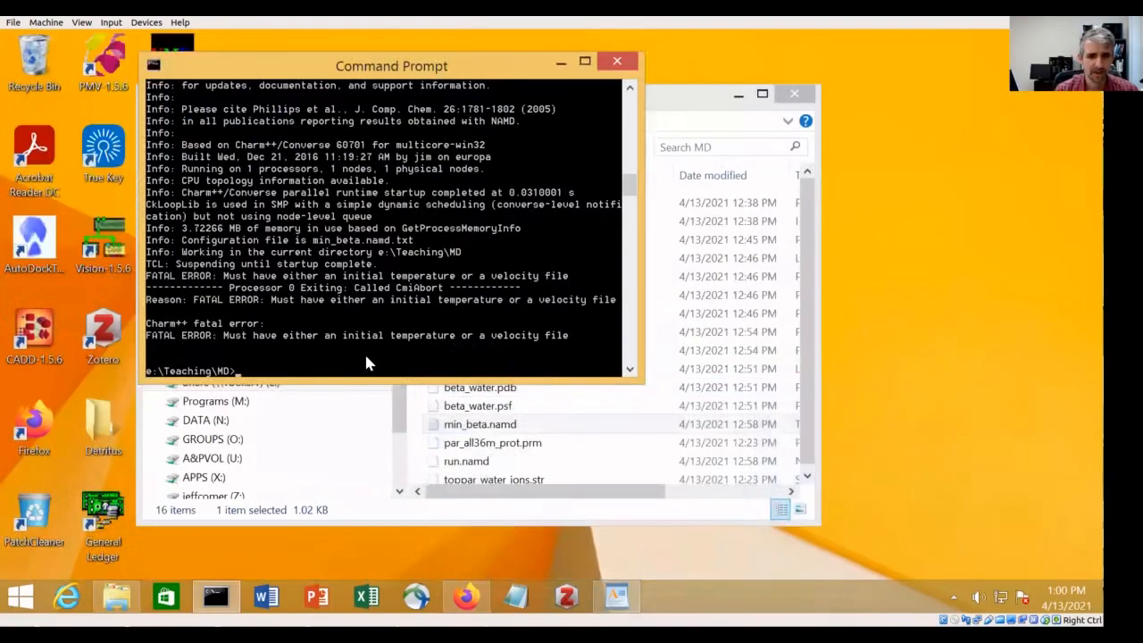
Rerun namd2 min_beta.namd.txt in the Command Prompt and dismiss the namd2.exe crash dialog
{"action": "key", "text": "Up"}
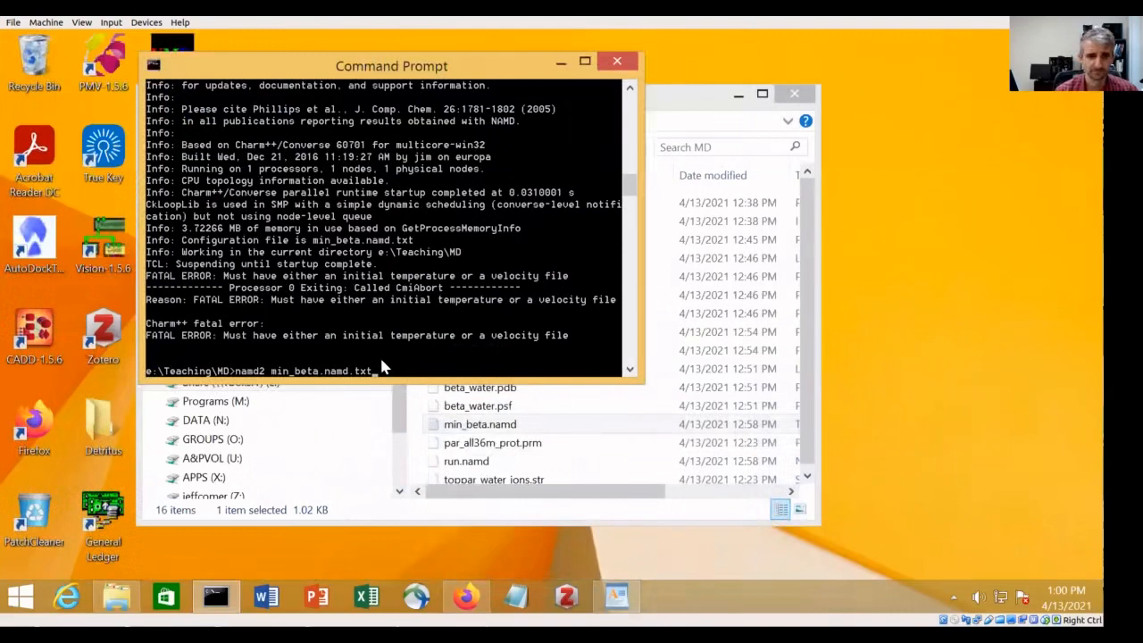
{"action": "key", "text": "Return"}
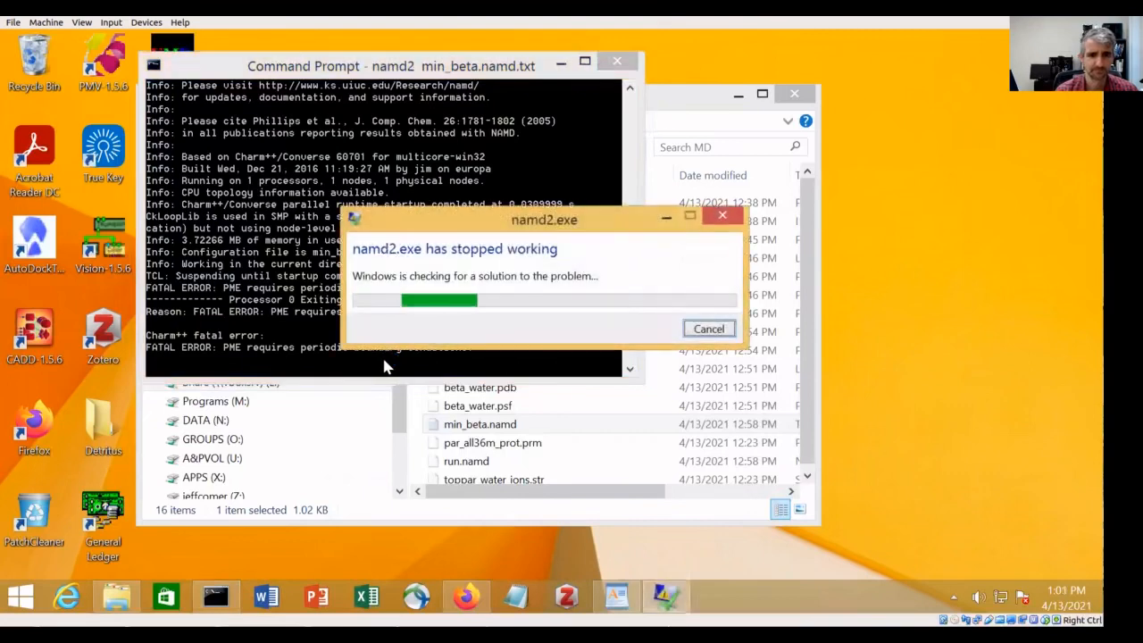
{"action": "left_click", "coordinate": [708, 330]}
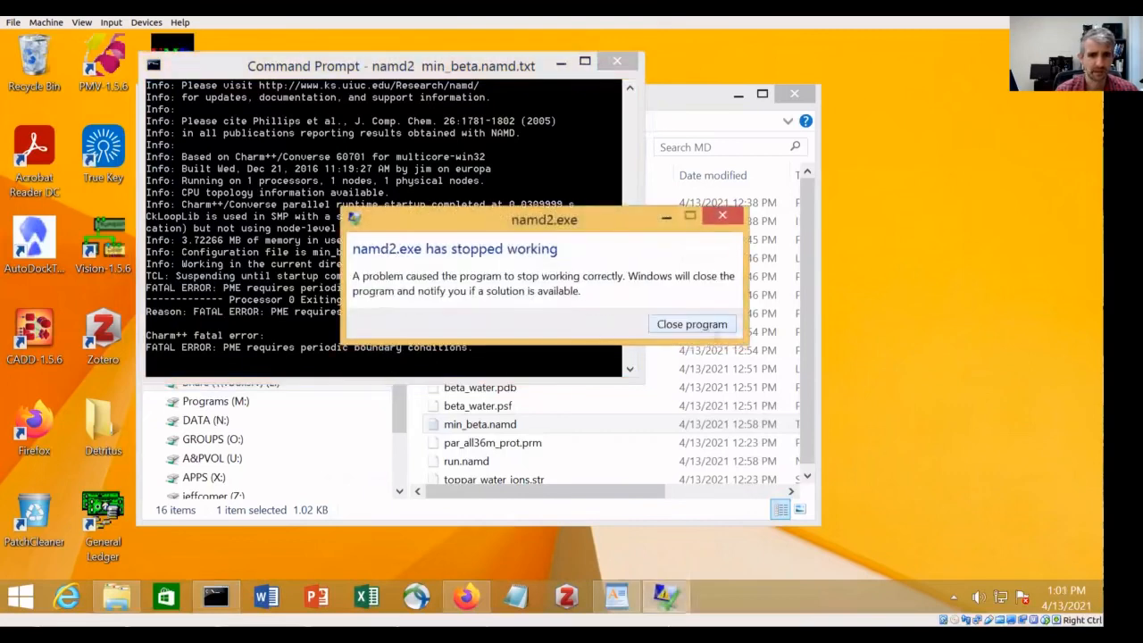
{"action": "left_click", "coordinate": [722, 219]}
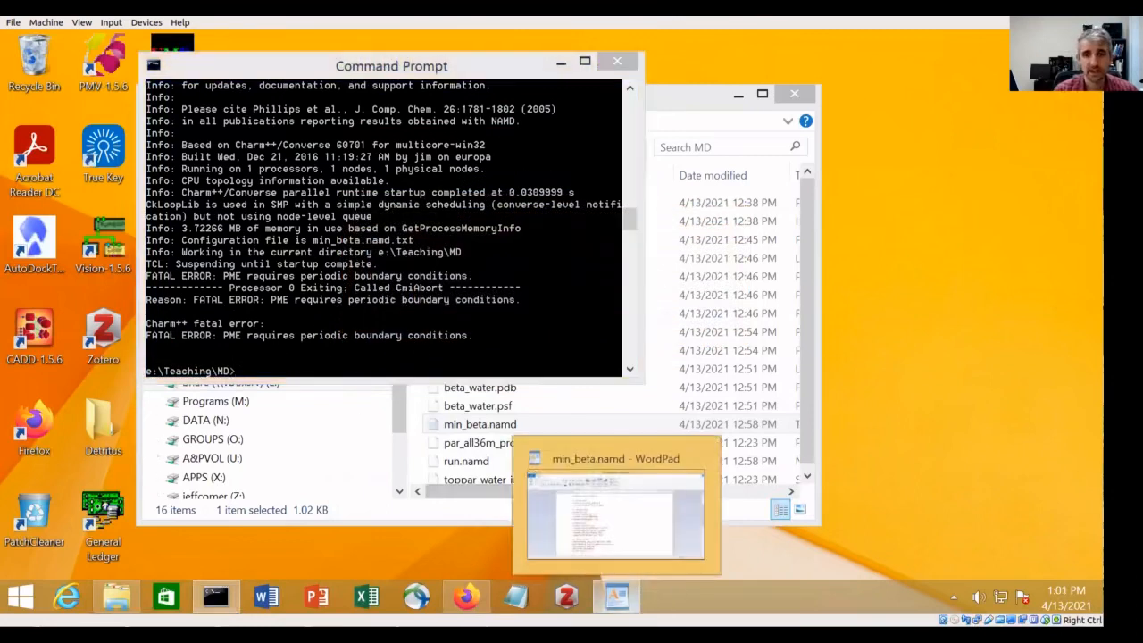
Below the temperature line in min_beta.namd, add cellBasisVector1 50 0 0, cellBasisVector2 0 50 0 and cellBasisVector3 0 0 50, and save the file
{"action": "left_click", "coordinate": [572, 513]}
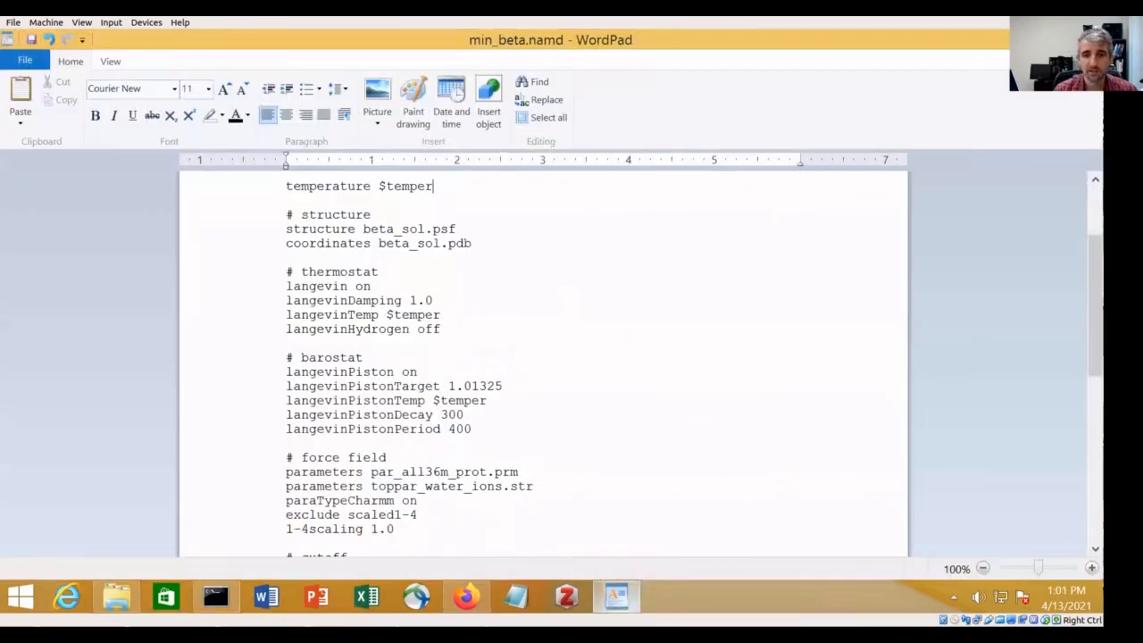
{"action": "left_click", "coordinate": [485, 244]}
{"action": "scroll", "coordinate": [508, 334], "scroll_direction": "up", "scroll_amount": 2}
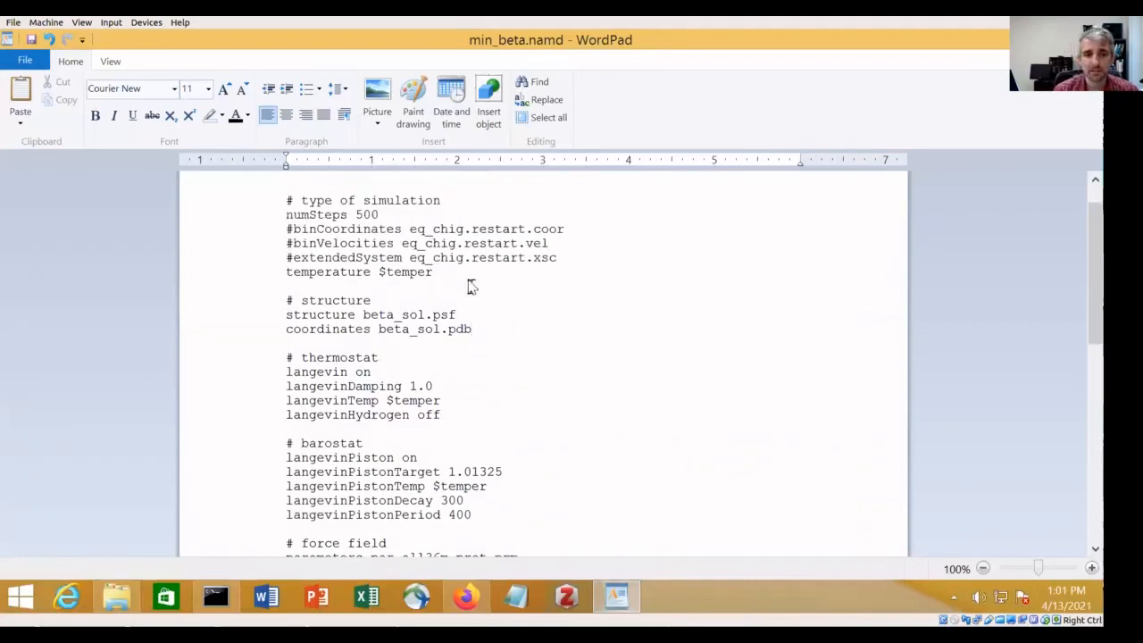
{"action": "key", "text": "Return"}
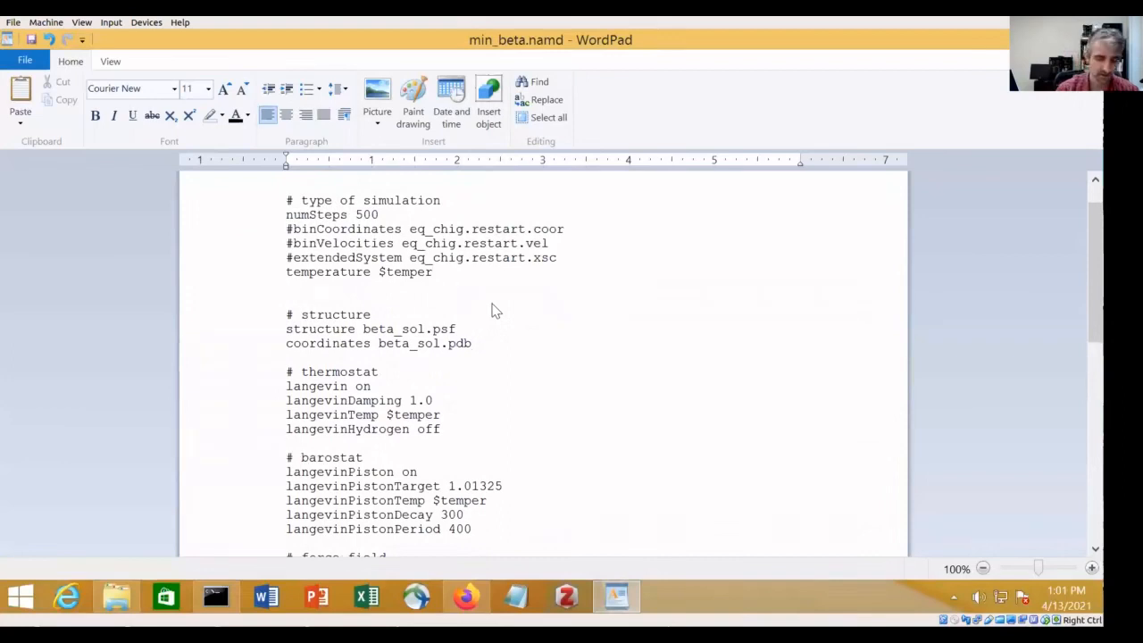
{"action": "type", "text": "cellBasisVector1 50 0 0"}
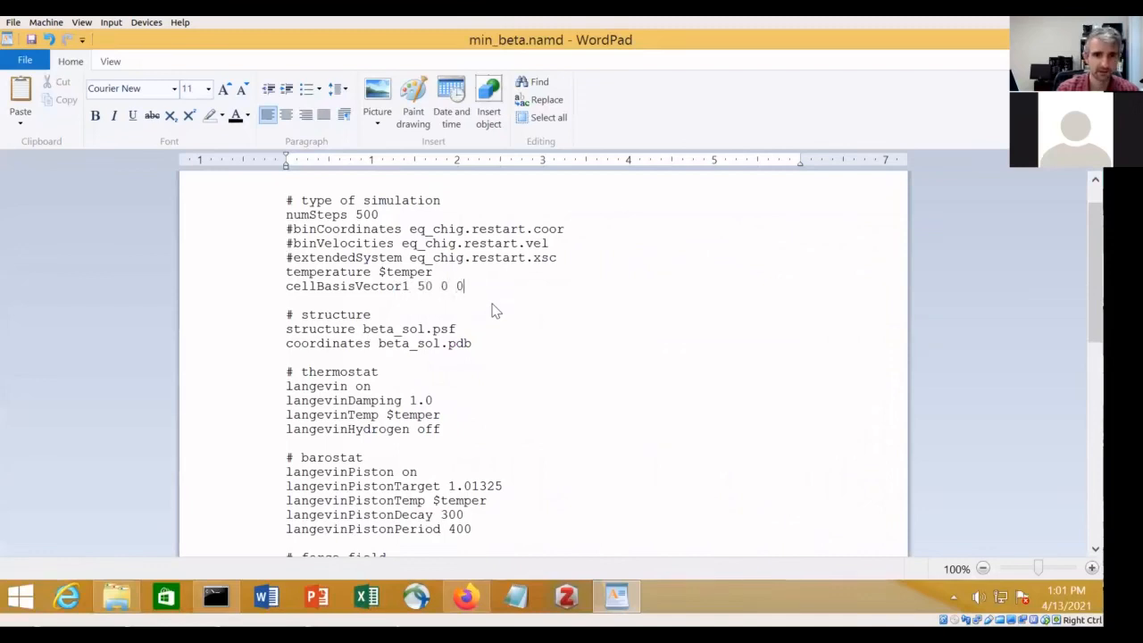
{"action": "key", "text": "Return"}
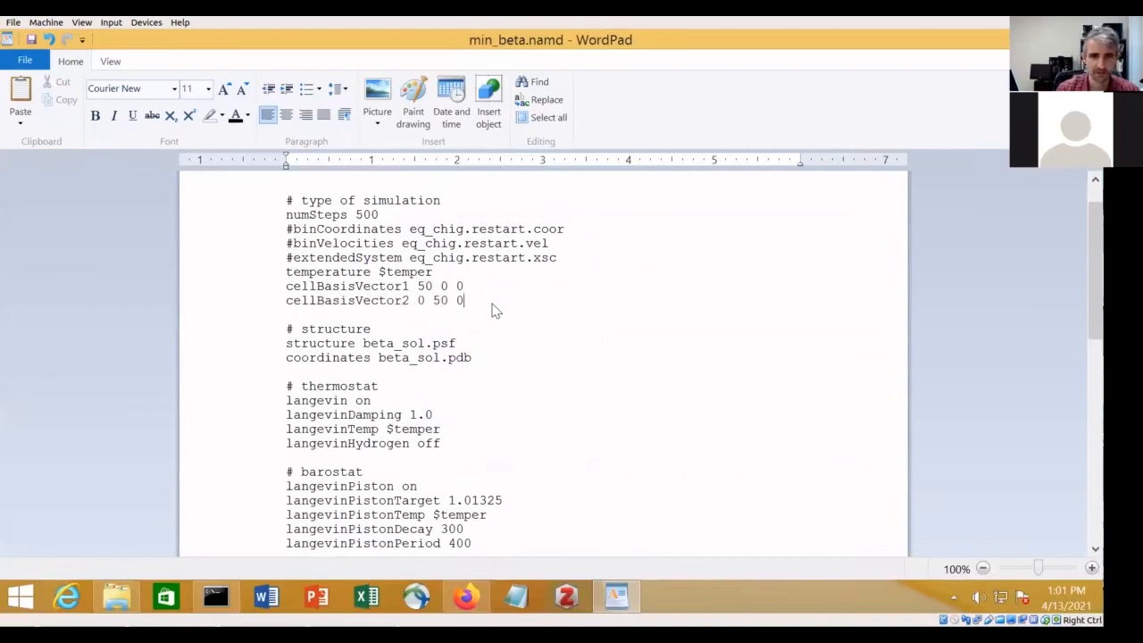
{"action": "key", "text": "Return"}
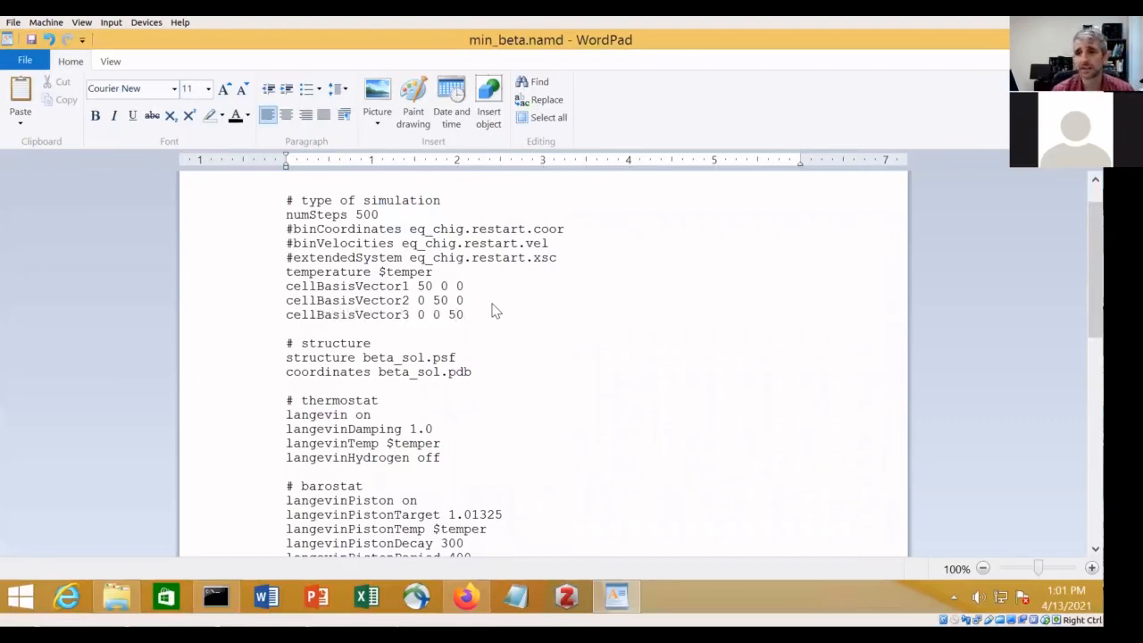
{"action": "key", "text": "Up"}
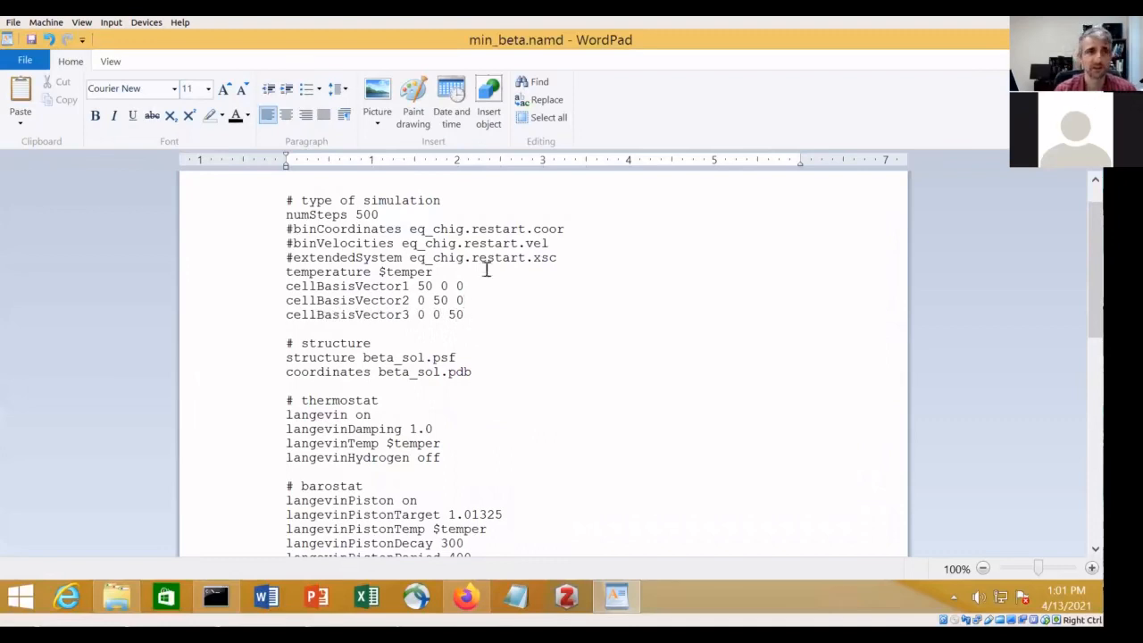
{"action": "left_click", "coordinate": [31, 40]}
{"action": "scroll", "coordinate": [543, 357], "scroll_direction": "down", "scroll_amount": 3}
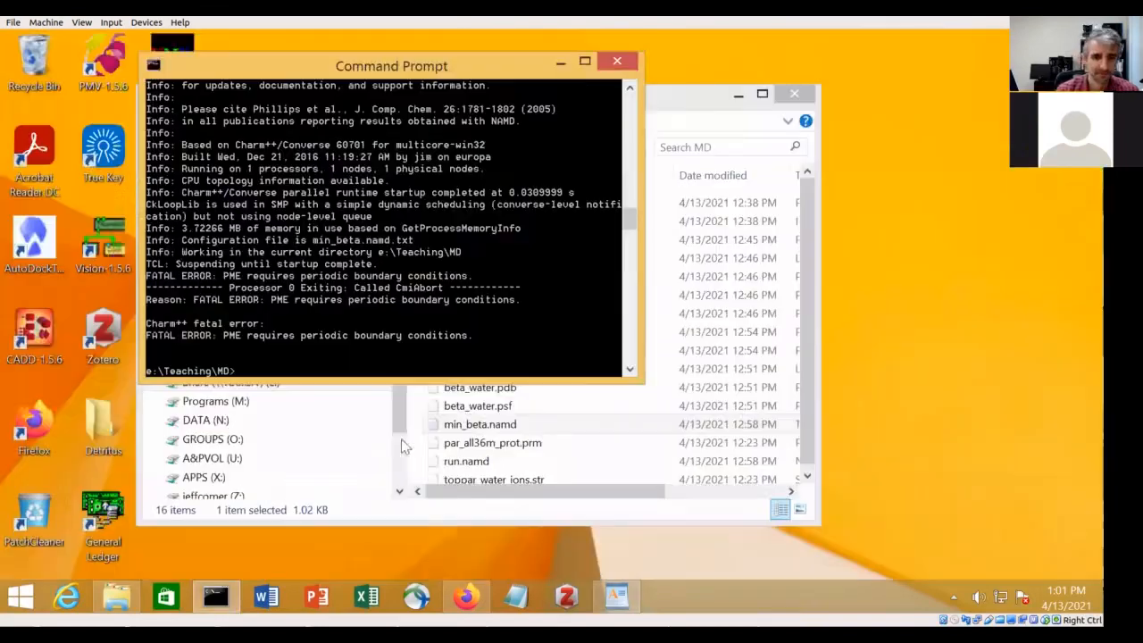
Repeat the namd2 min_beta.namd.txt run with the cell basis vectors in place and close the crash dialog
{"action": "key", "text": "Up"}
{"action": "key", "text": "Return"}
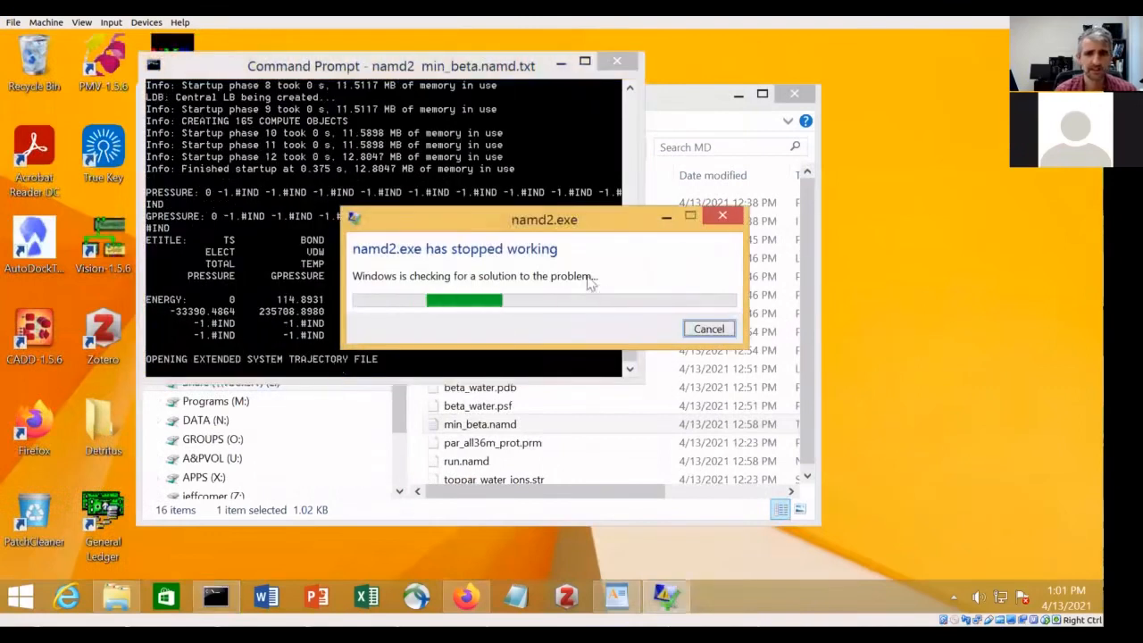
{"action": "left_click", "coordinate": [721, 220]}
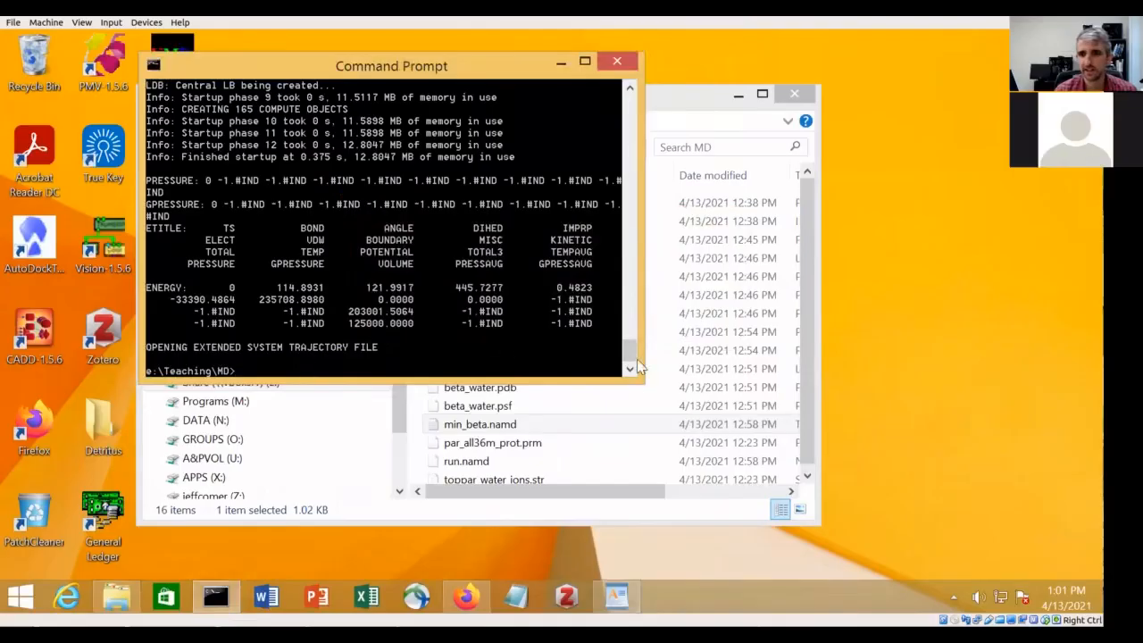
Return to min_beta.namd in WordPad and add the line "minimization on" above numSteps in the type of simulation section
{"action": "left_click", "coordinate": [625, 424]}
{"action": "left_click", "coordinate": [619, 598]}
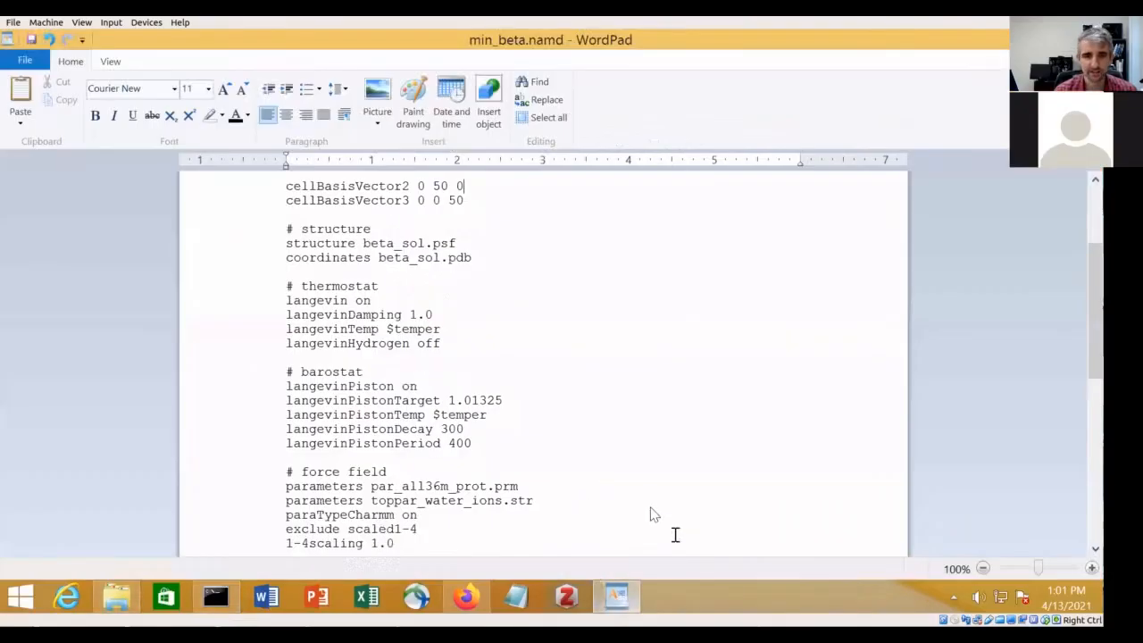
{"action": "left_click", "coordinate": [442, 272]}
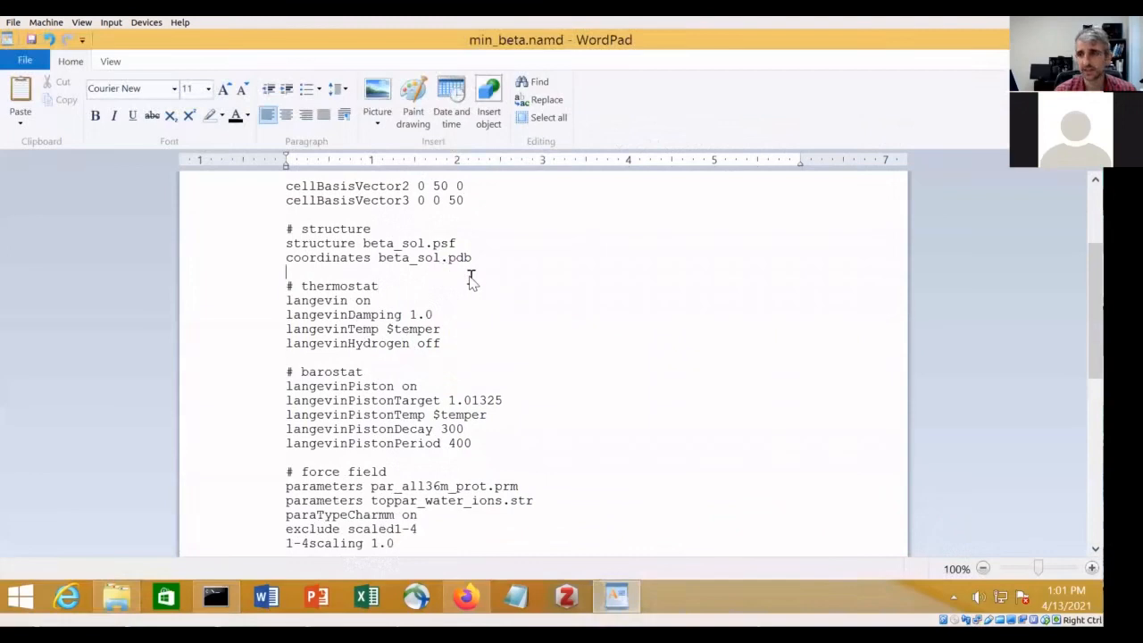
{"action": "scroll", "coordinate": [460, 276], "scroll_direction": "up", "scroll_amount": 4}
{"action": "left_click", "coordinate": [482, 357]}
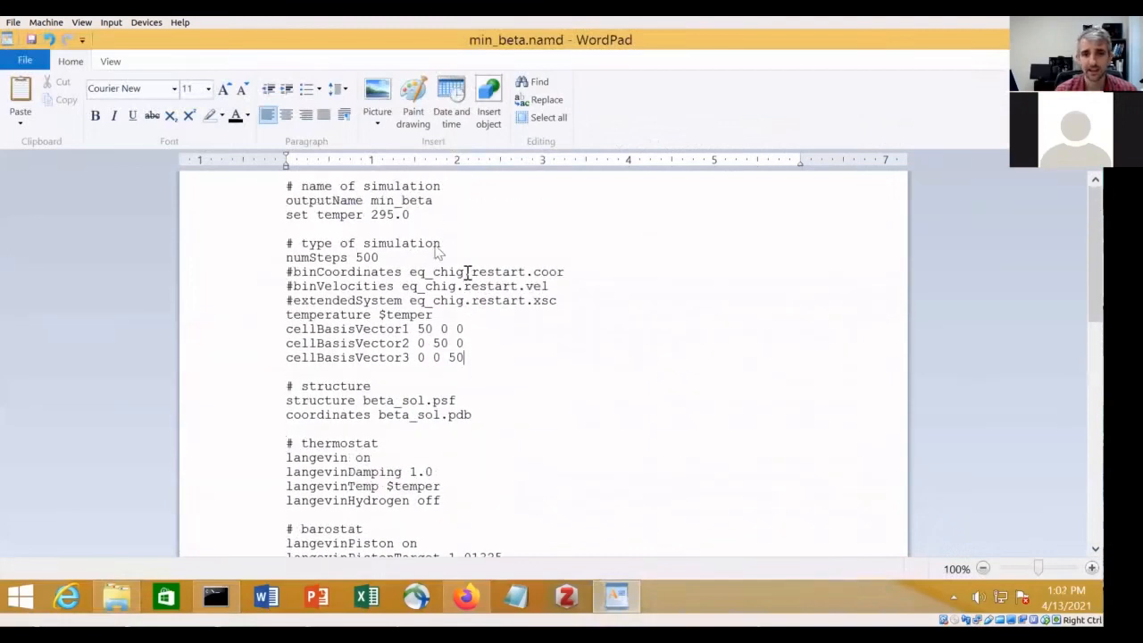
{"action": "key", "text": "Up"}
{"action": "key", "text": "Return"}
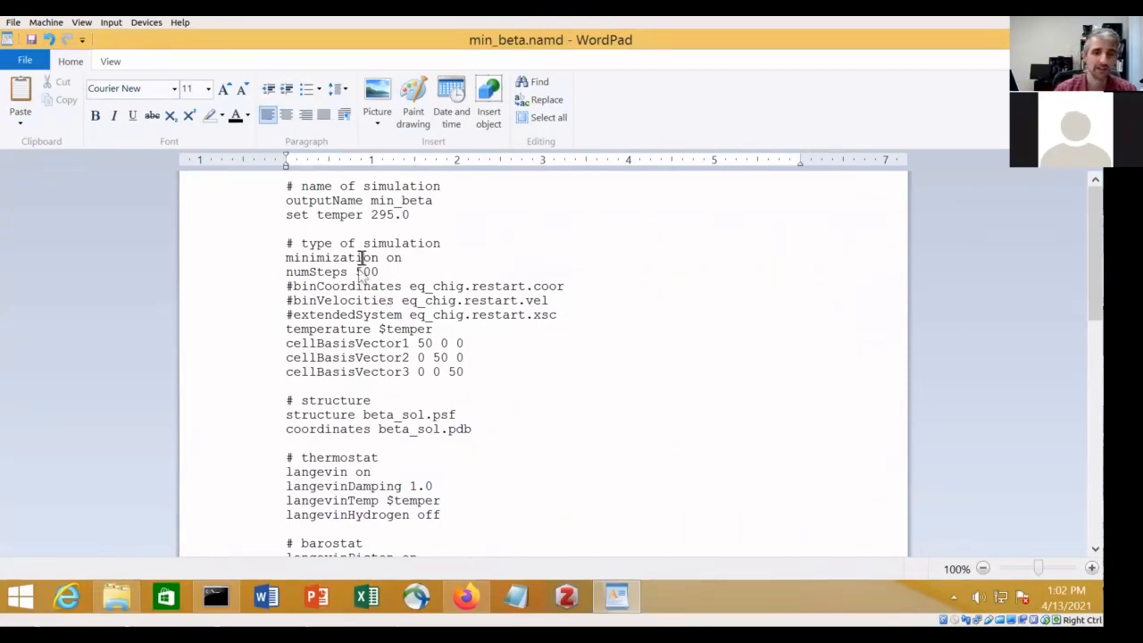
Run namd2 min_beta.namd.txt again in the Command Prompt and highlight the numSteps line in min_beta.namd during the run
{"action": "scroll", "coordinate": [955, 273], "scroll_direction": "down", "scroll_amount": 2}
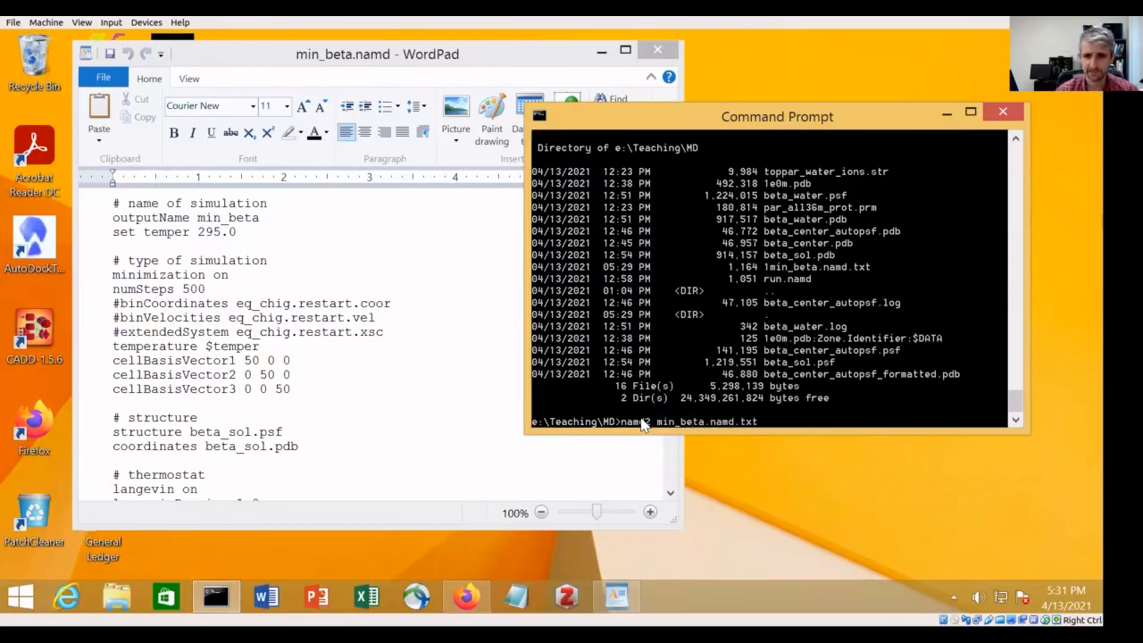
{"action": "key", "text": "Return"}
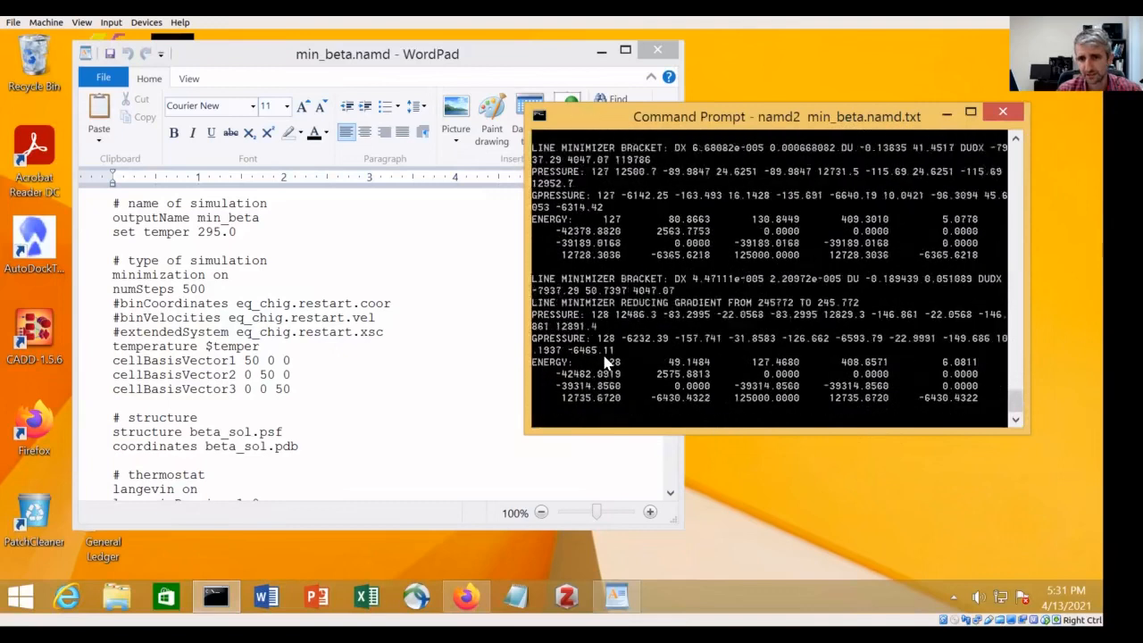
{"action": "left_click", "coordinate": [127, 291]}
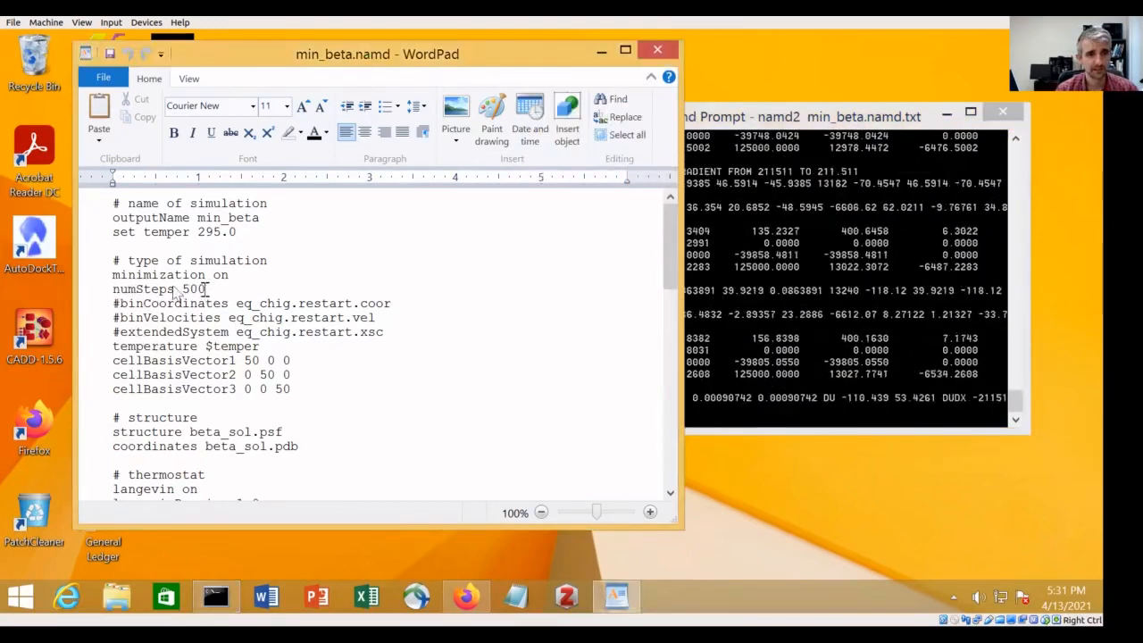
{"action": "left_click_drag", "start_coordinate": [207, 289], "coordinate": [112, 289]}
{"action": "left_click", "coordinate": [748, 280]}
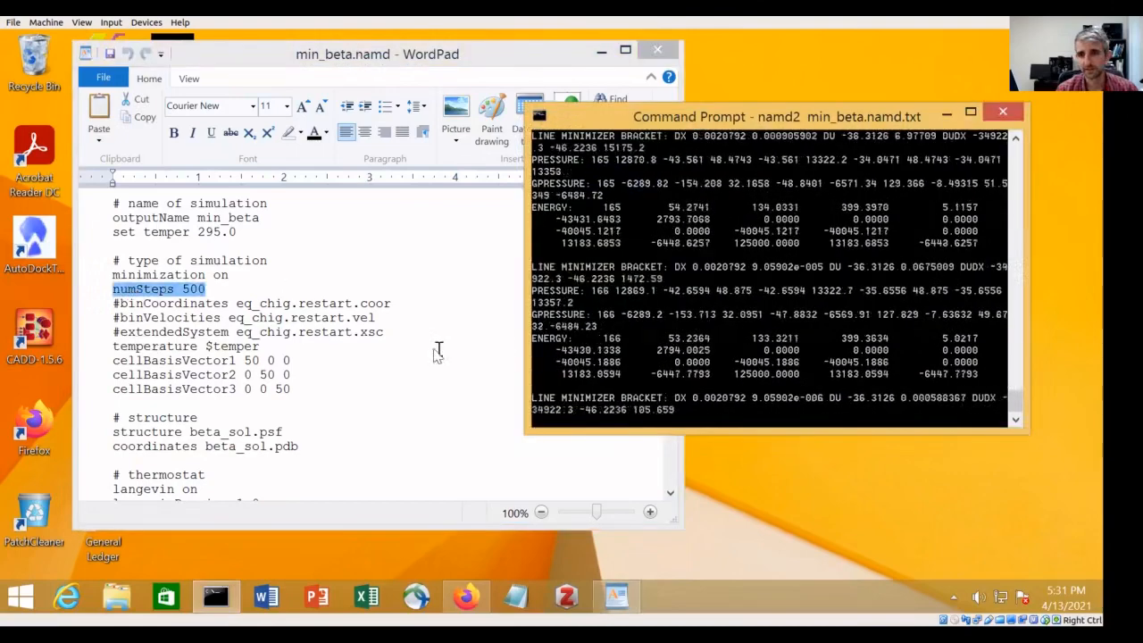
{"action": "left_click", "coordinate": [437, 352]}
{"action": "left_click", "coordinate": [809, 287]}
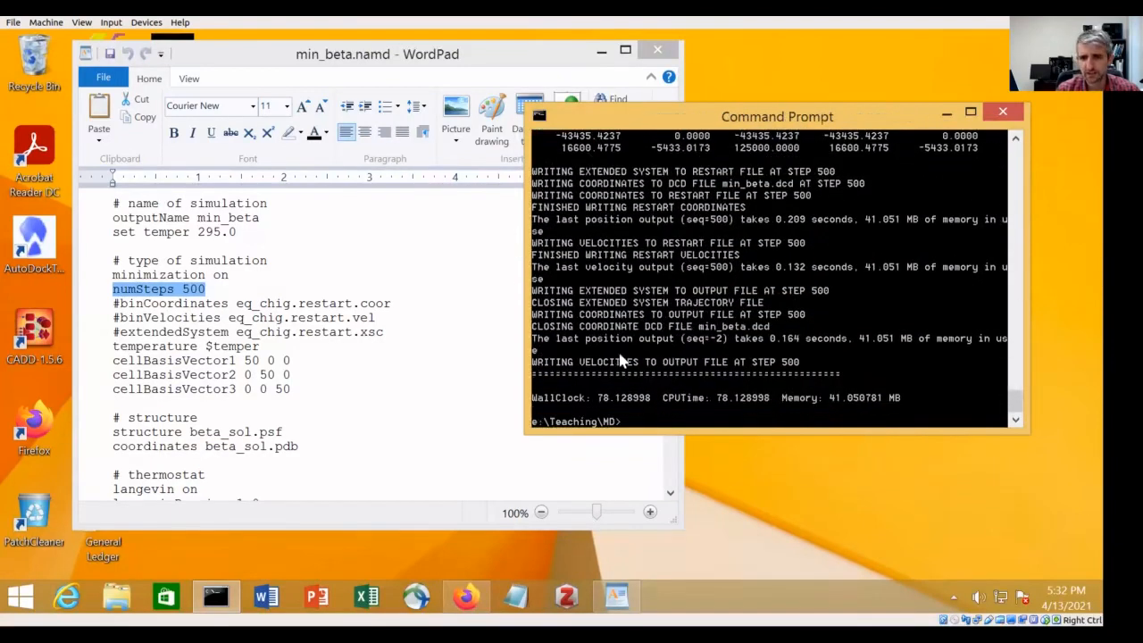
Examine the minimization output in the Command Prompt, from the per-step energies to the final lines about written files
{"action": "scroll", "coordinate": [620, 362], "scroll_direction": "up", "scroll_amount": 8}
{"action": "scroll", "coordinate": [624, 355], "scroll_direction": "down", "scroll_amount": 10}
{"action": "scroll", "coordinate": [623, 356], "scroll_direction": "up", "scroll_amount": 5}
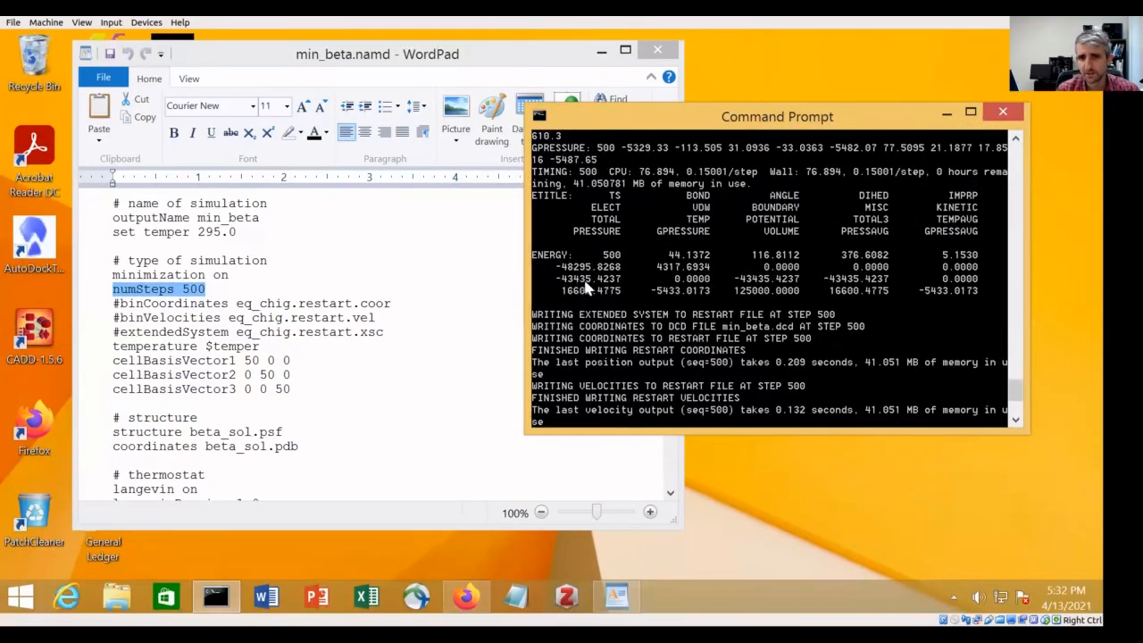
{"action": "scroll", "coordinate": [665, 344], "scroll_direction": "up", "scroll_amount": 10}
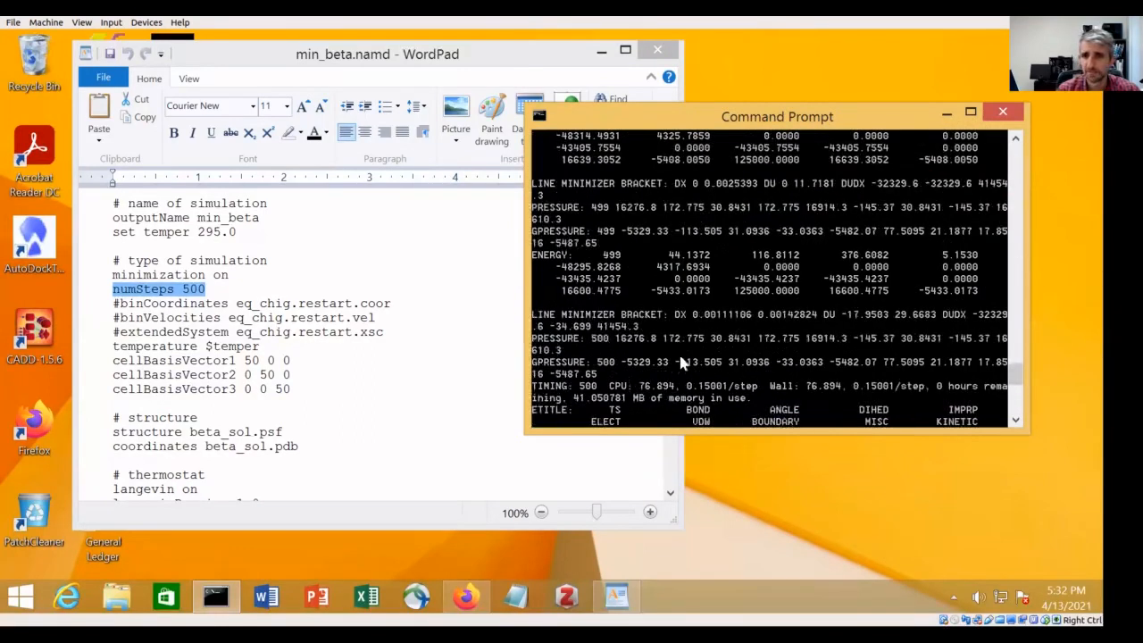
{"action": "left_click_drag", "start_coordinate": [1018, 344], "coordinate": [981, 93]}
{"action": "left_click_drag", "start_coordinate": [1024, 349], "coordinate": [998, 116]}
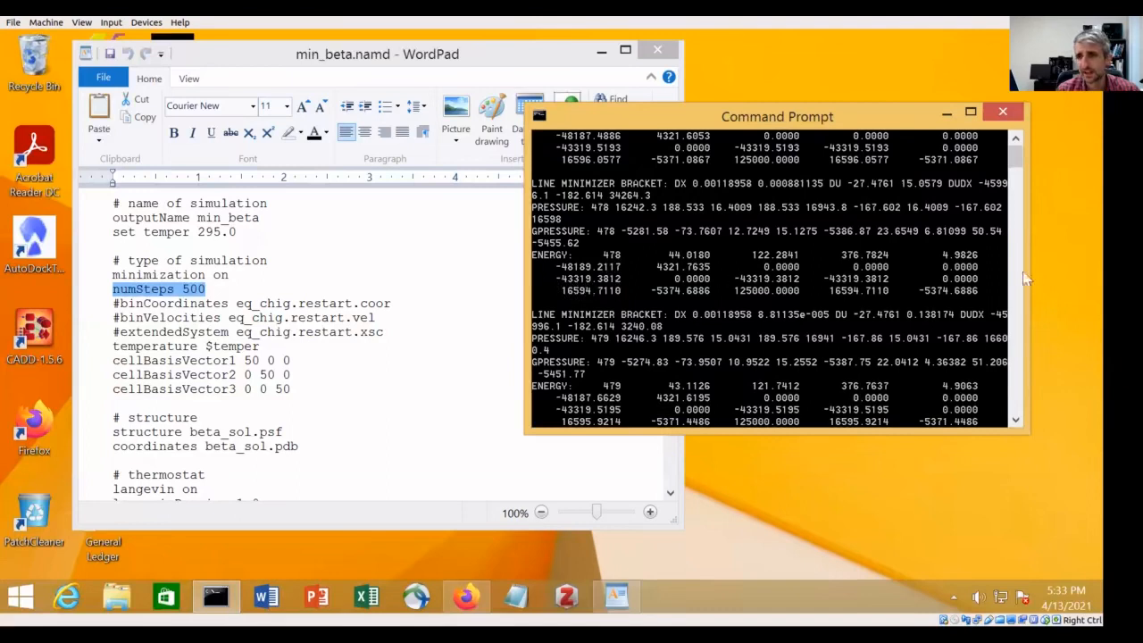
{"action": "left_click_drag", "start_coordinate": [848, 125], "coordinate": [782, 127]}
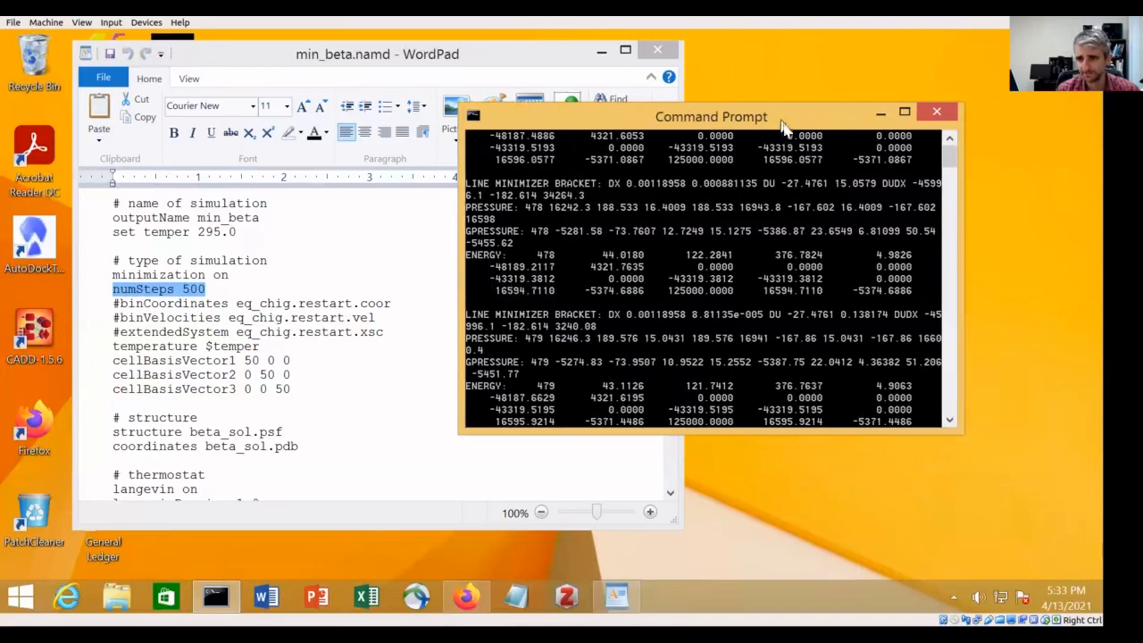
{"action": "left_click_drag", "start_coordinate": [947, 154], "coordinate": [949, 144]}
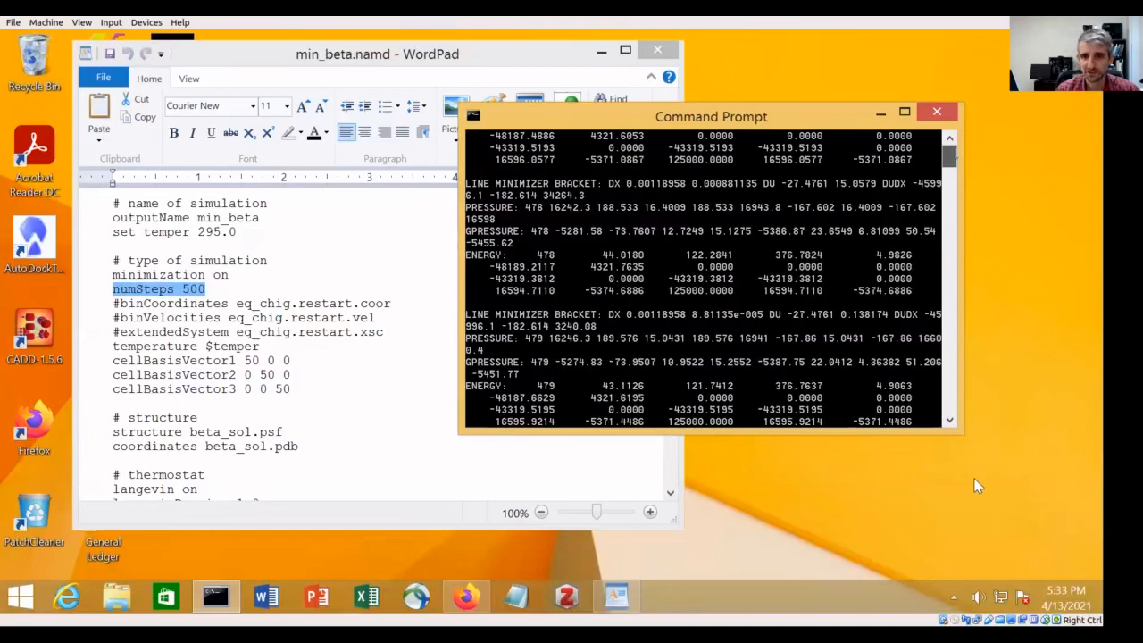
{"action": "scroll", "coordinate": [986, 395], "scroll_direction": "up", "scroll_amount": 1}
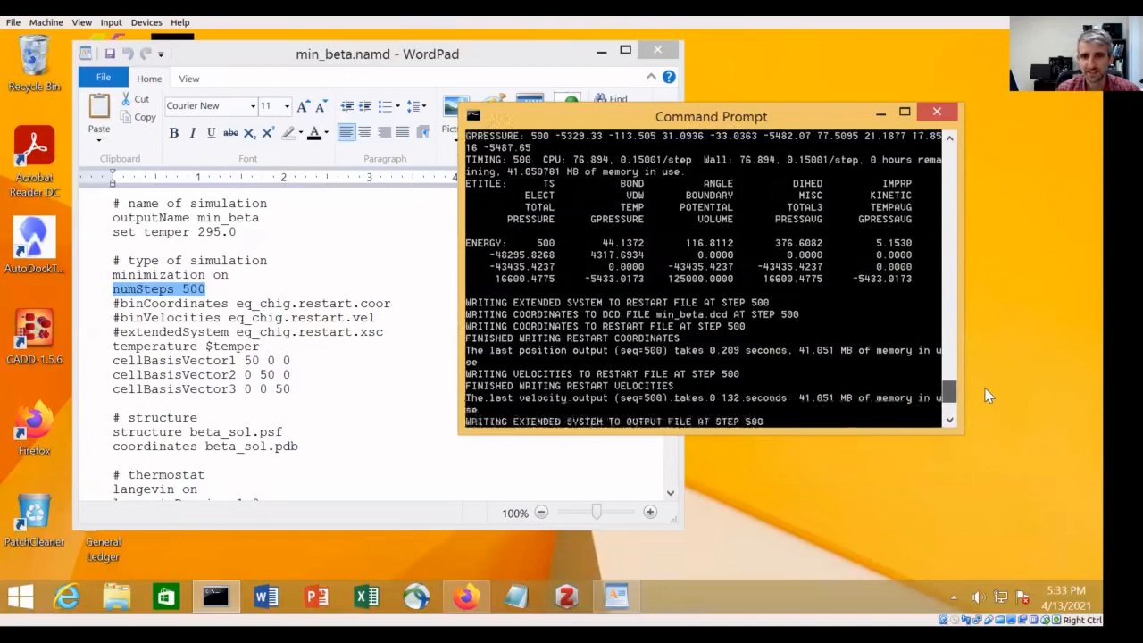
{"action": "scroll", "coordinate": [702, 365], "scroll_direction": "up", "scroll_amount": 1}
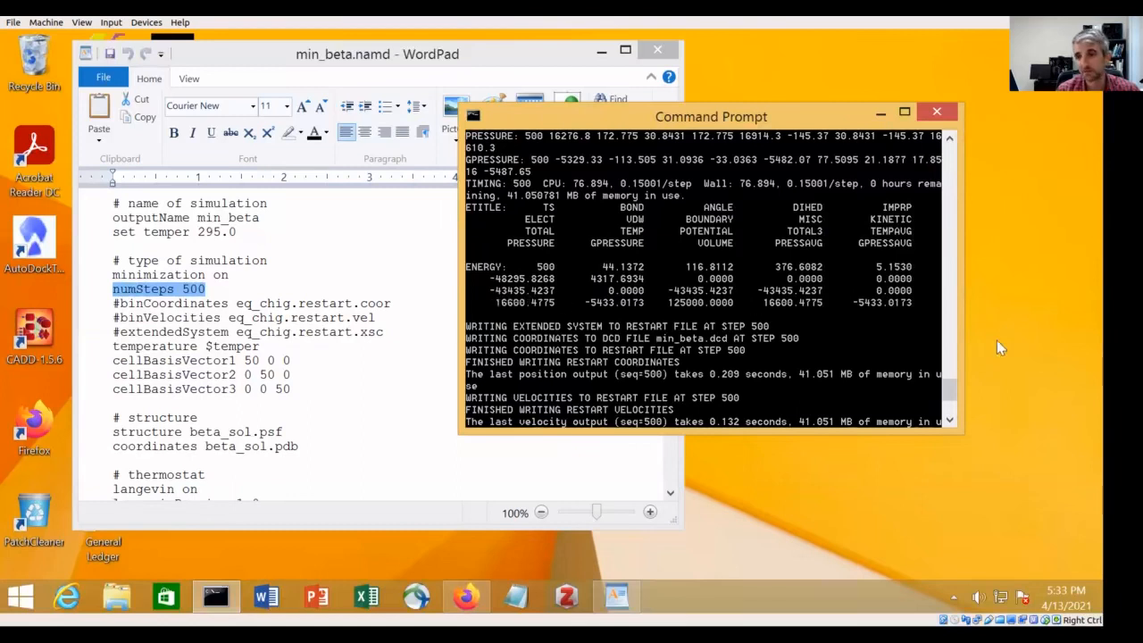
{"action": "left_click_drag", "start_coordinate": [952, 395], "coordinate": [952, 413]}
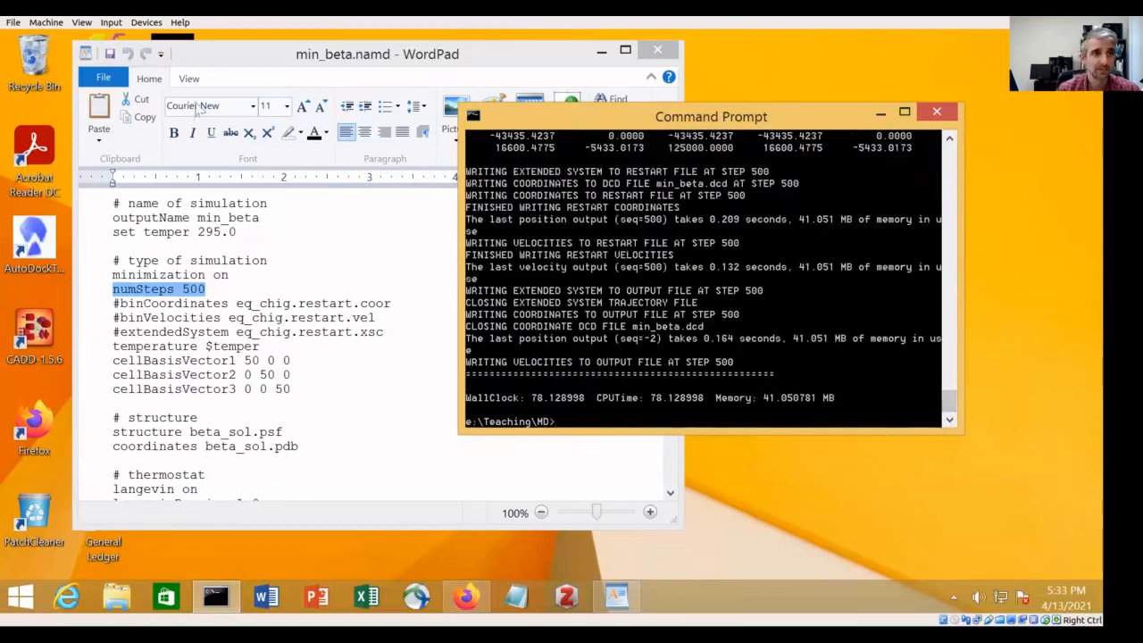
Move the WordPad window out of the way, launch VMD and return to the Command Prompt
{"action": "left_click_drag", "start_coordinate": [201, 55], "coordinate": [219, 107]}
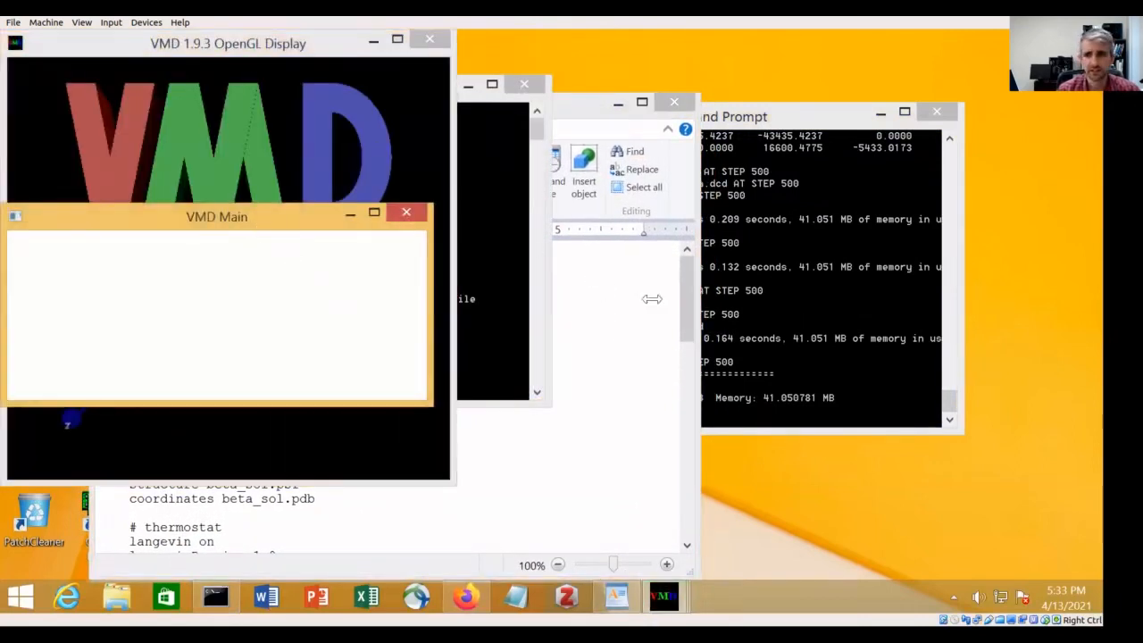
{"action": "left_click", "coordinate": [728, 379]}
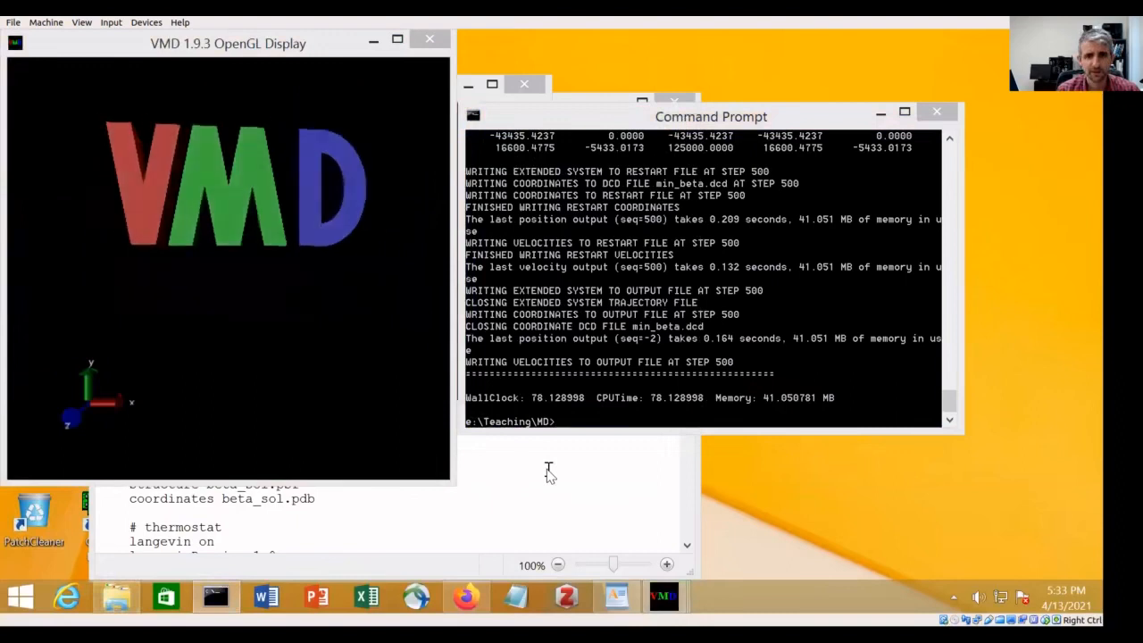
Open the Teaching\MD folder on the E: share in File Explorer and go to the min_beta files
{"action": "key", "text": "super+e"}
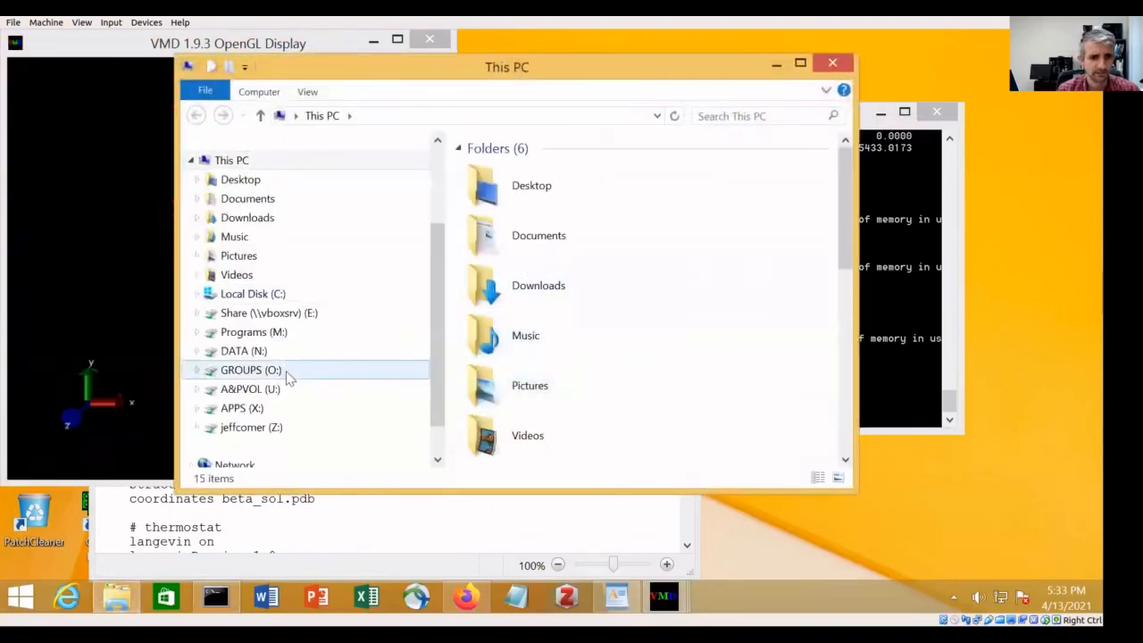
{"action": "left_click", "coordinate": [288, 313]}
{"action": "left_click_drag", "start_coordinate": [840, 183], "coordinate": [849, 376]}
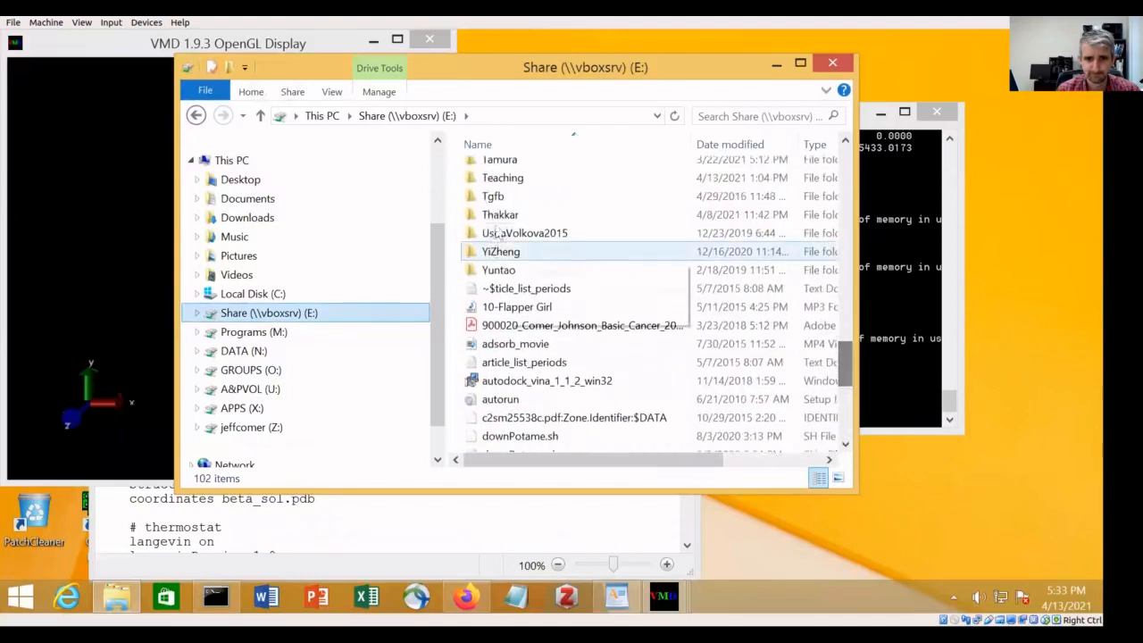
{"action": "double_click", "coordinate": [503, 176]}
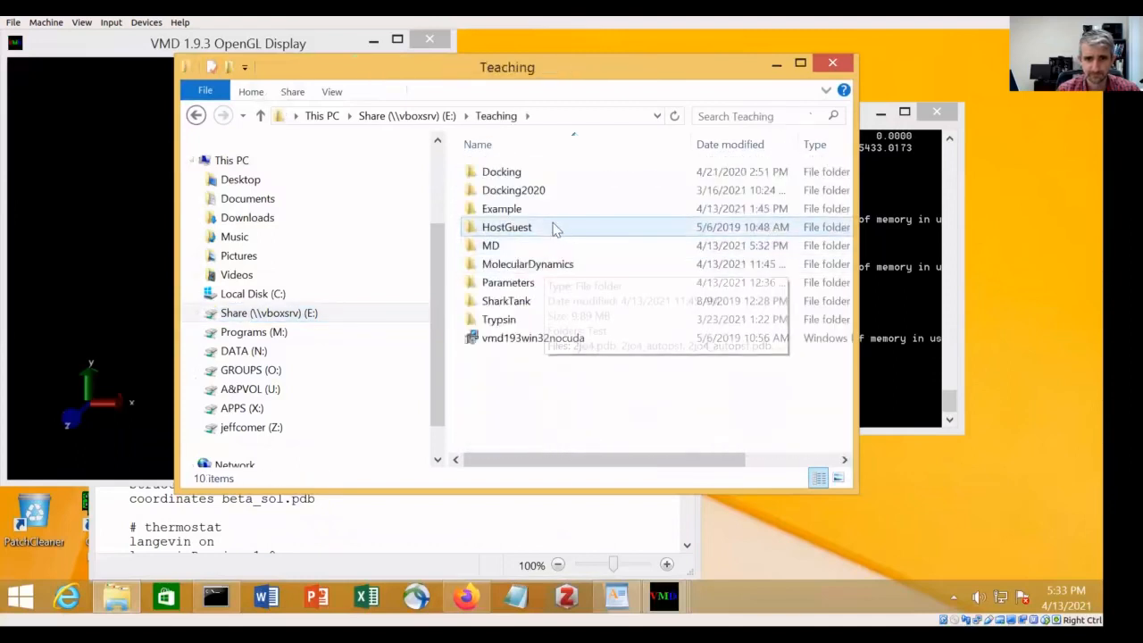
{"action": "double_click", "coordinate": [523, 250]}
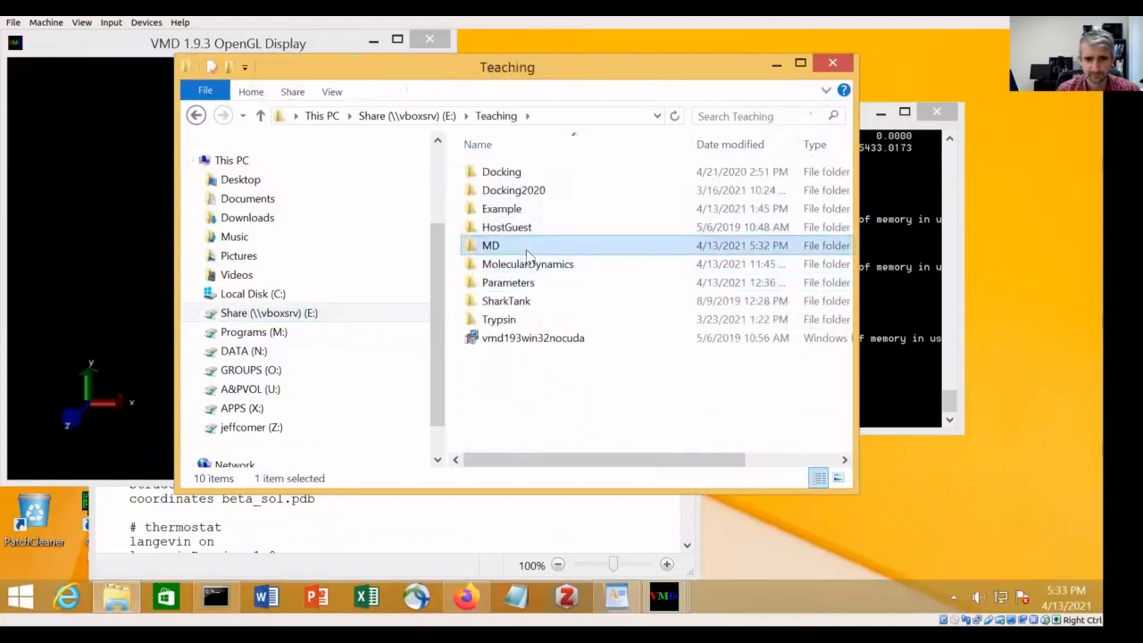
{"action": "left_click_drag", "start_coordinate": [844, 301], "coordinate": [844, 429]}
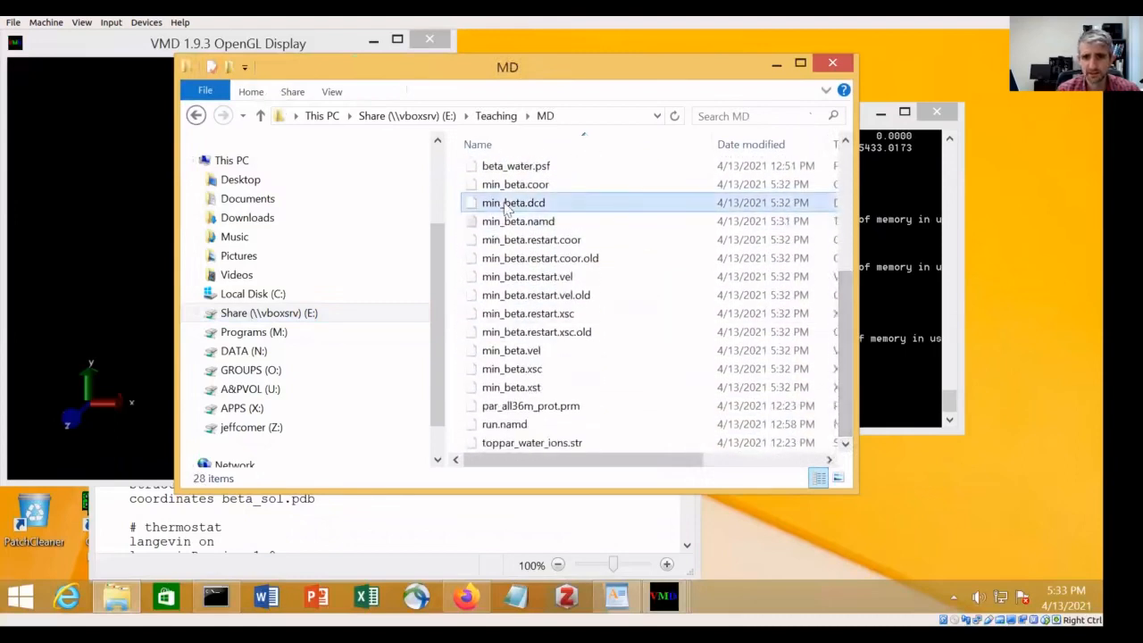
Examine the files written by the minimization in the MD folder, including min_beta.coor, min_beta.dcd and the restart files
{"action": "left_click", "coordinate": [514, 204]}
{"action": "left_click", "coordinate": [525, 221]}
{"action": "left_click", "coordinate": [527, 276]}
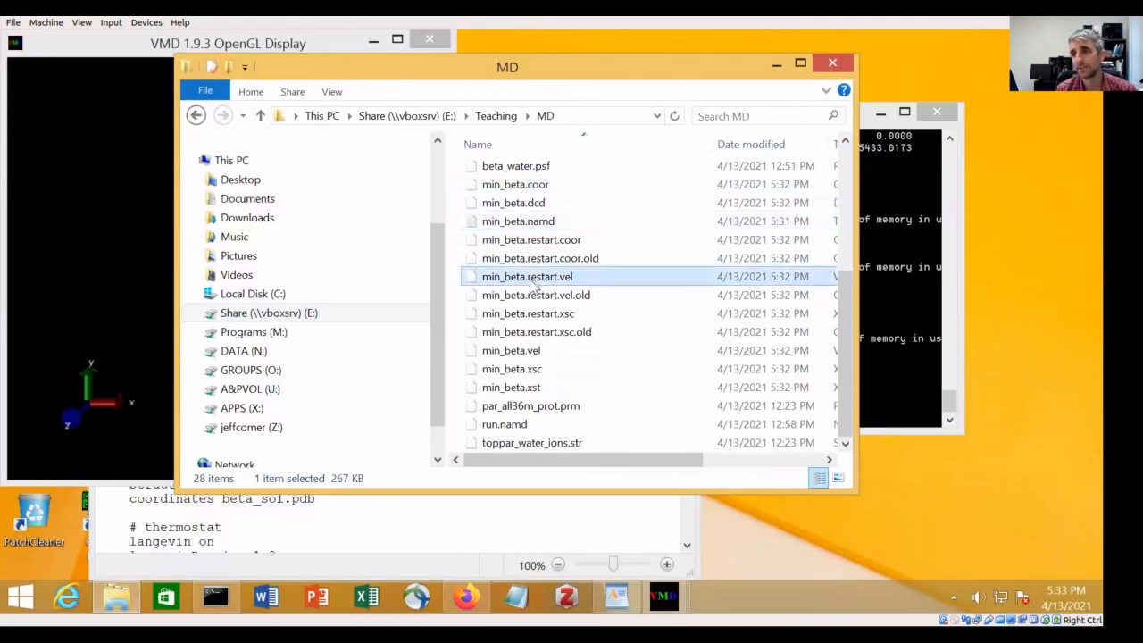
{"action": "left_click", "coordinate": [525, 332]}
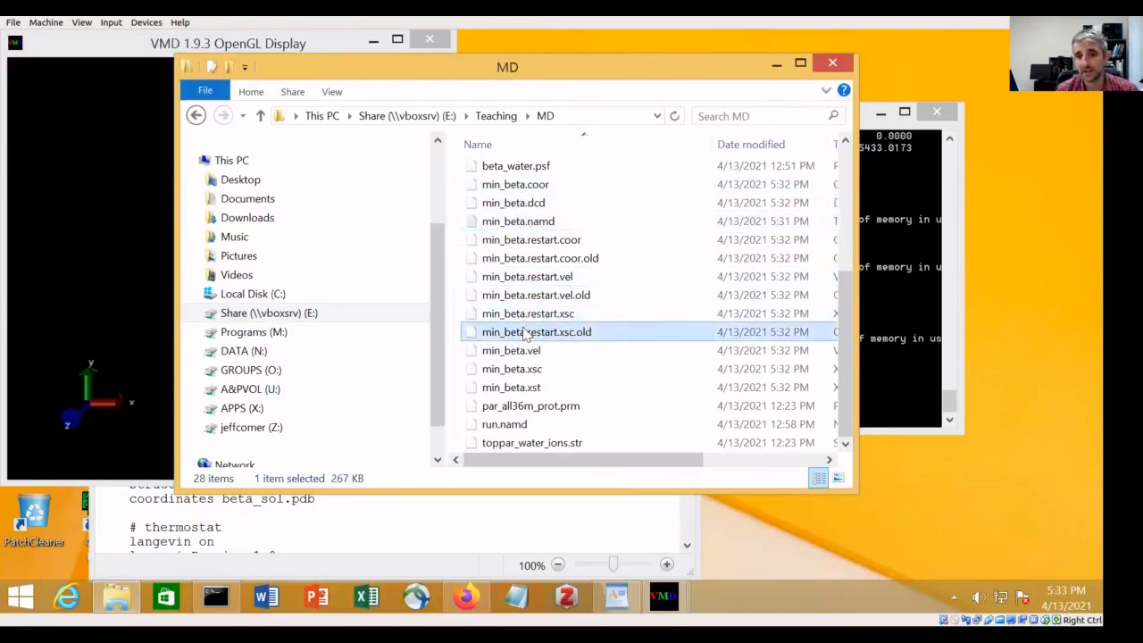
{"action": "left_click", "coordinate": [527, 221]}
{"action": "scroll", "coordinate": [590, 286], "scroll_direction": "up", "scroll_amount": 1}
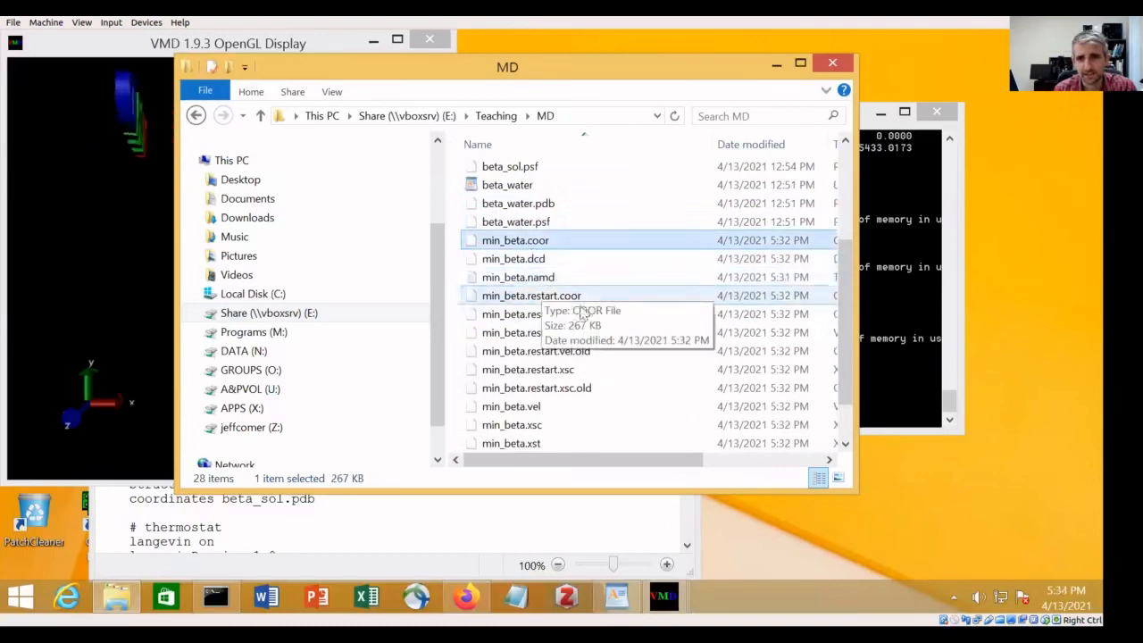
{"action": "left_click", "coordinate": [523, 240]}
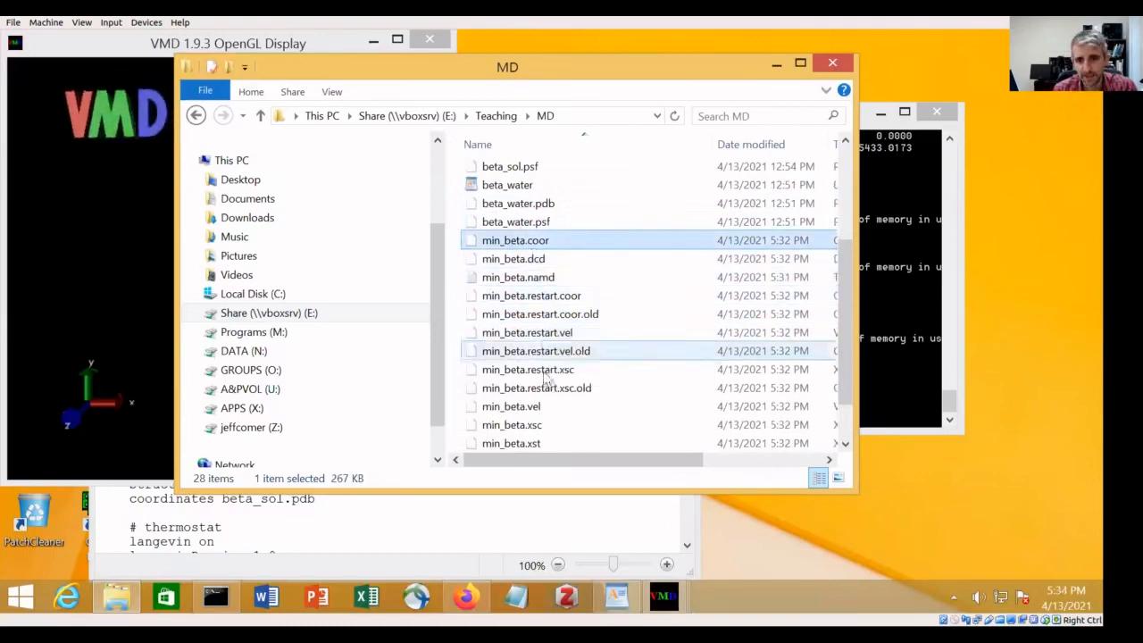
{"action": "scroll", "coordinate": [504, 393], "scroll_direction": "down", "scroll_amount": 1}
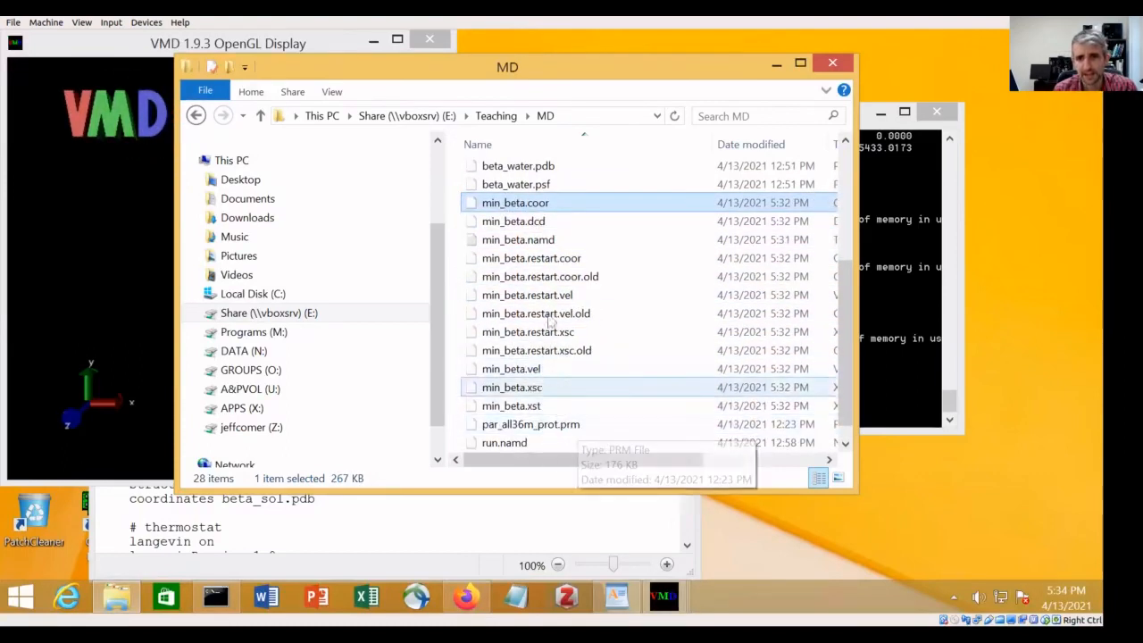
{"action": "left_click", "coordinate": [581, 222]}
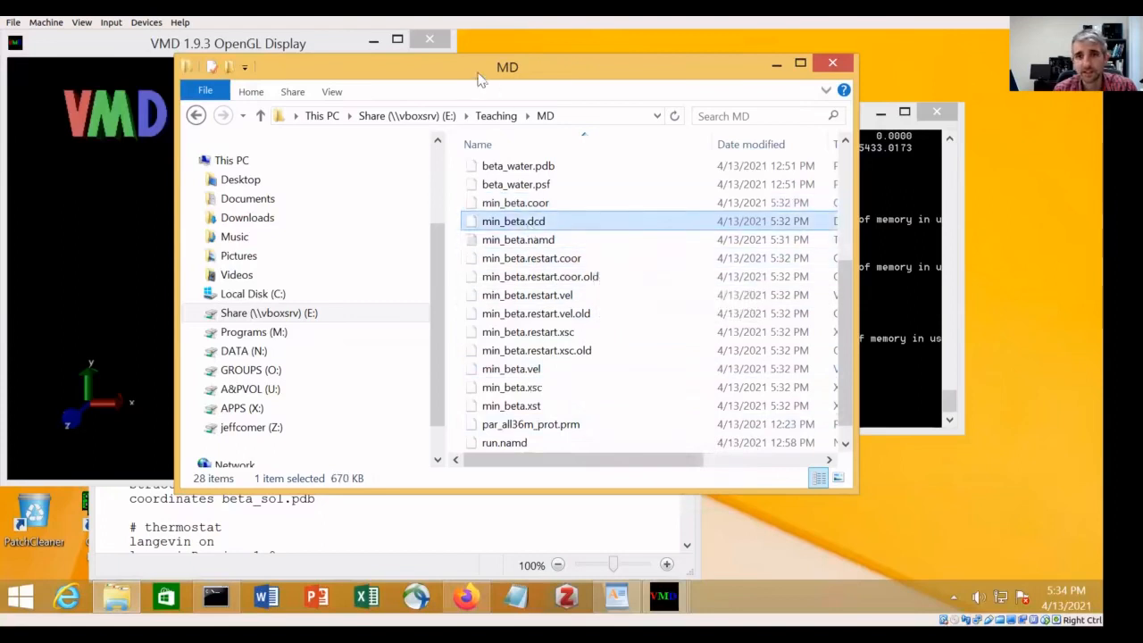
Check the dcdFreq setting in the output section of min_beta.namd in WordPad, then return to the MD folder
{"action": "left_click_drag", "start_coordinate": [481, 78], "coordinate": [642, 83]}
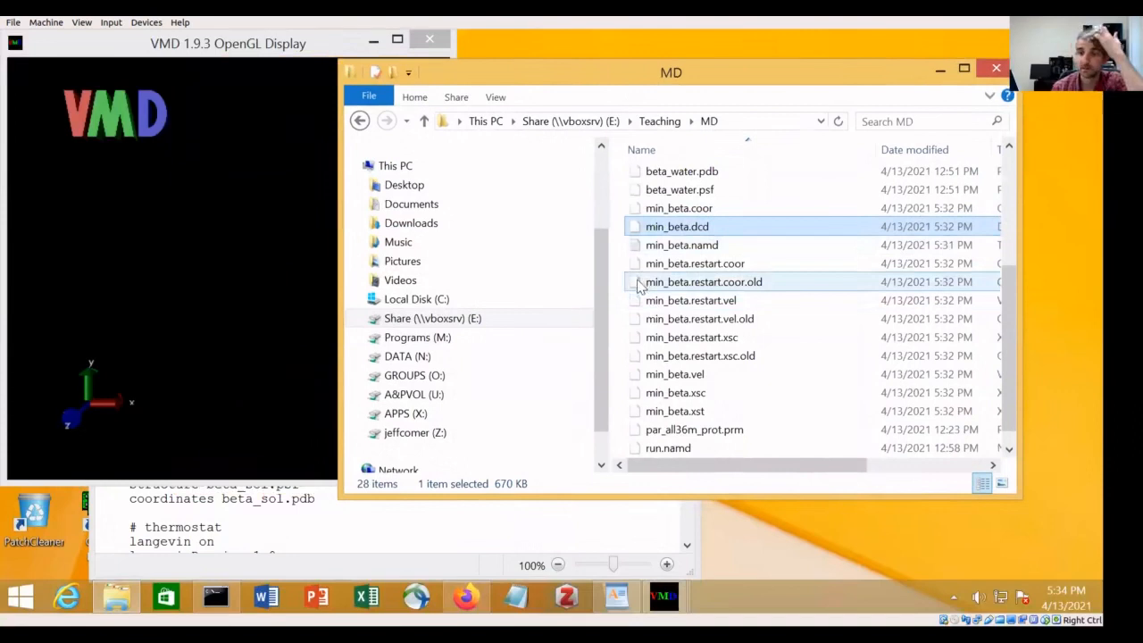
{"action": "left_click", "coordinate": [301, 530]}
{"action": "scroll", "coordinate": [303, 445], "scroll_direction": "down", "scroll_amount": 15}
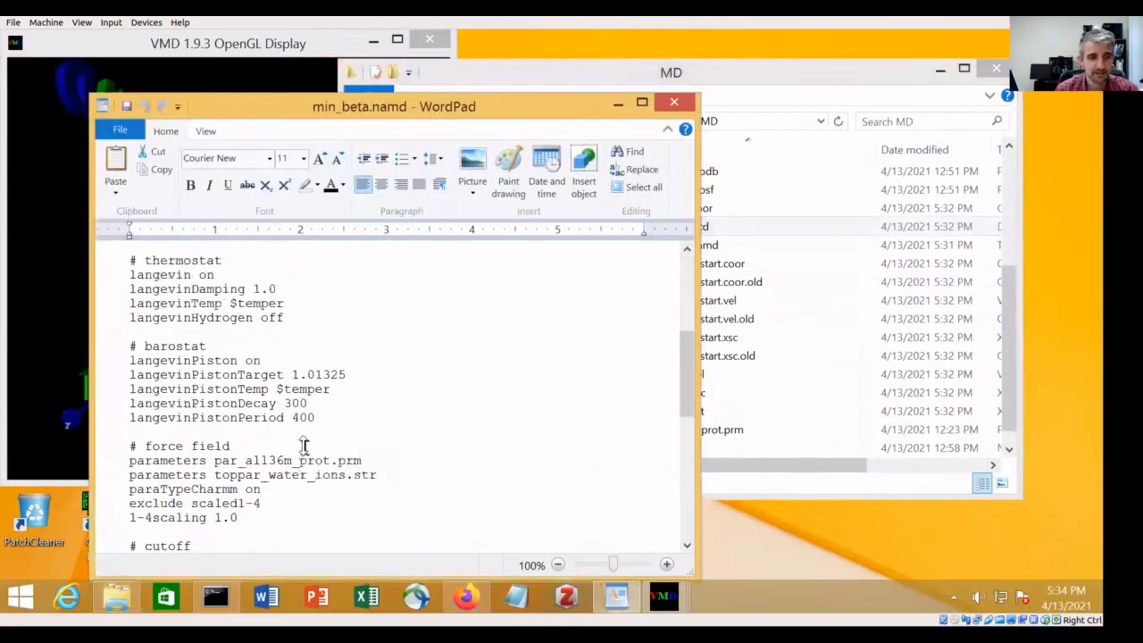
{"action": "scroll", "coordinate": [303, 445], "scroll_direction": "down", "scroll_amount": 2}
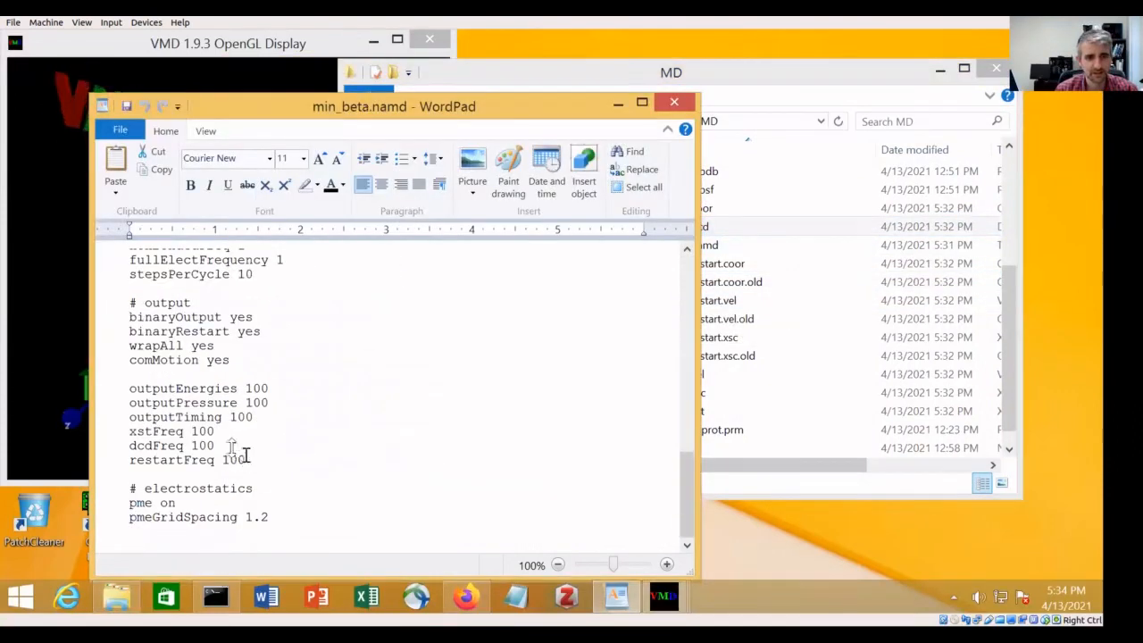
{"action": "left_click_drag", "start_coordinate": [219, 444], "coordinate": [130, 443]}
{"action": "left_click", "coordinate": [331, 428]}
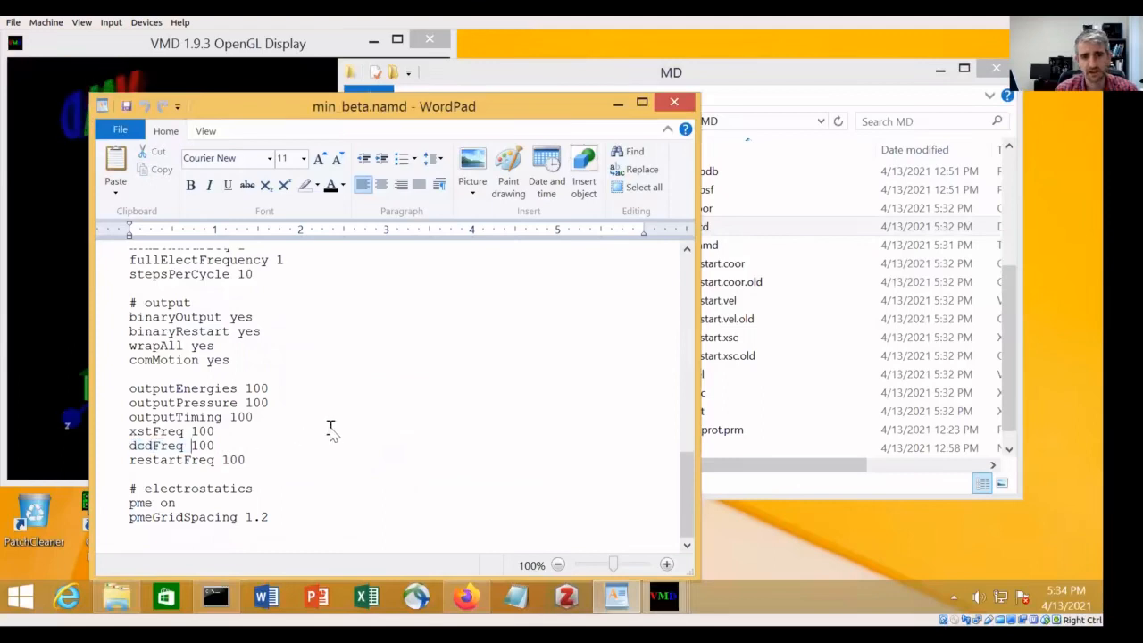
{"action": "scroll", "coordinate": [337, 429], "scroll_direction": "up", "scroll_amount": 3}
{"action": "scroll", "coordinate": [337, 433], "scroll_direction": "up", "scroll_amount": 14}
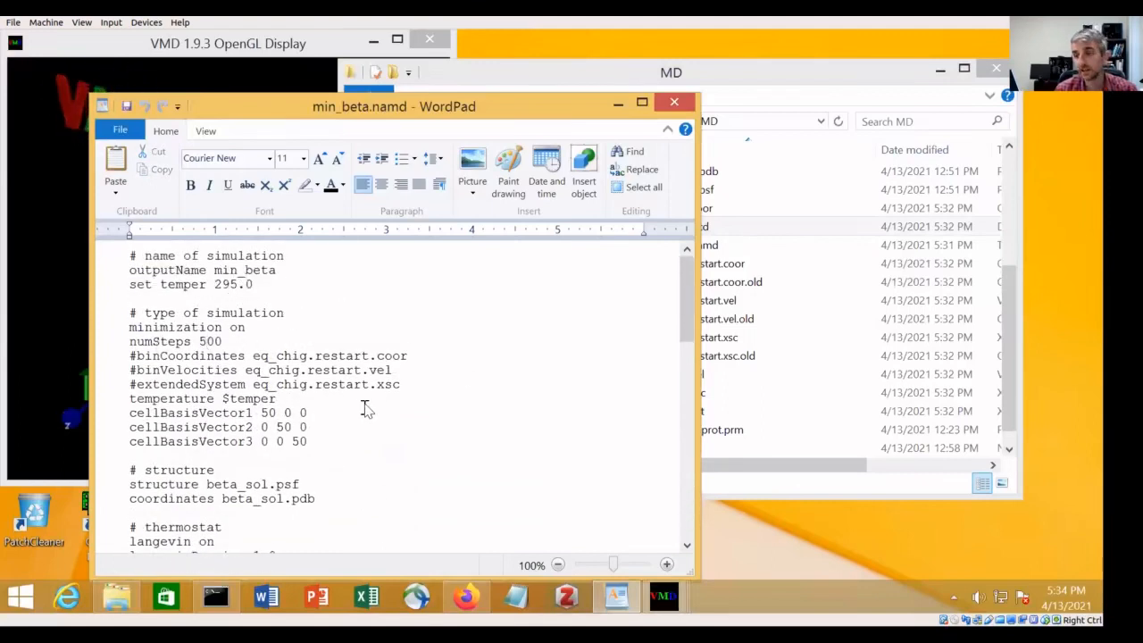
{"action": "left_click", "coordinate": [694, 67]}
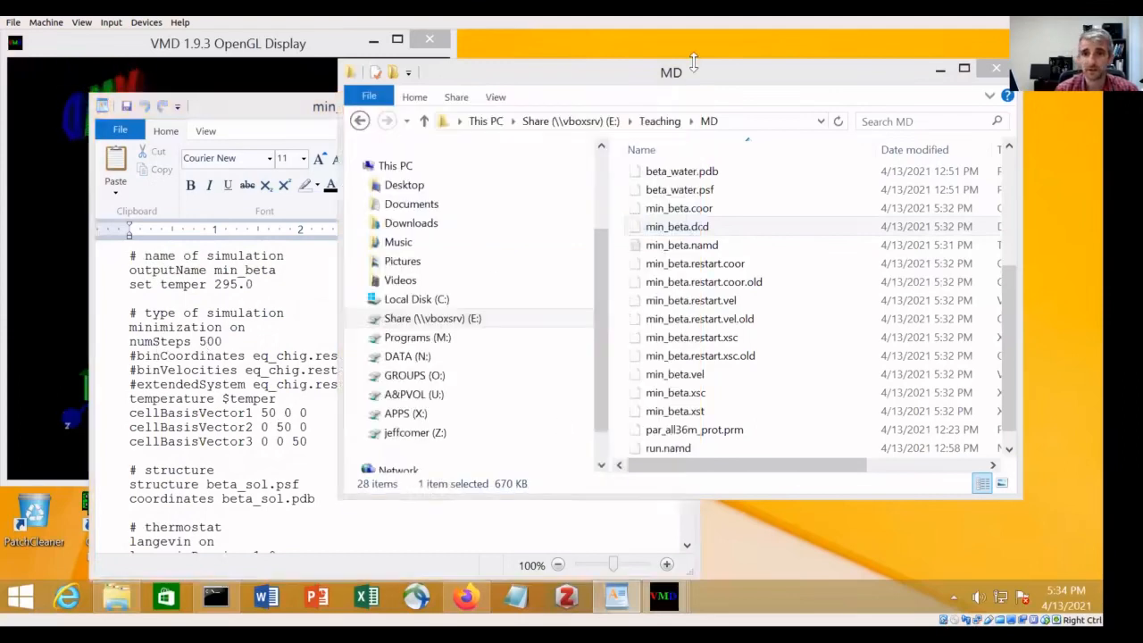
Open VMD's Tk Console, change its working directory to e:/Teaching/MD/ and list the files there
{"action": "left_click", "coordinate": [260, 80]}
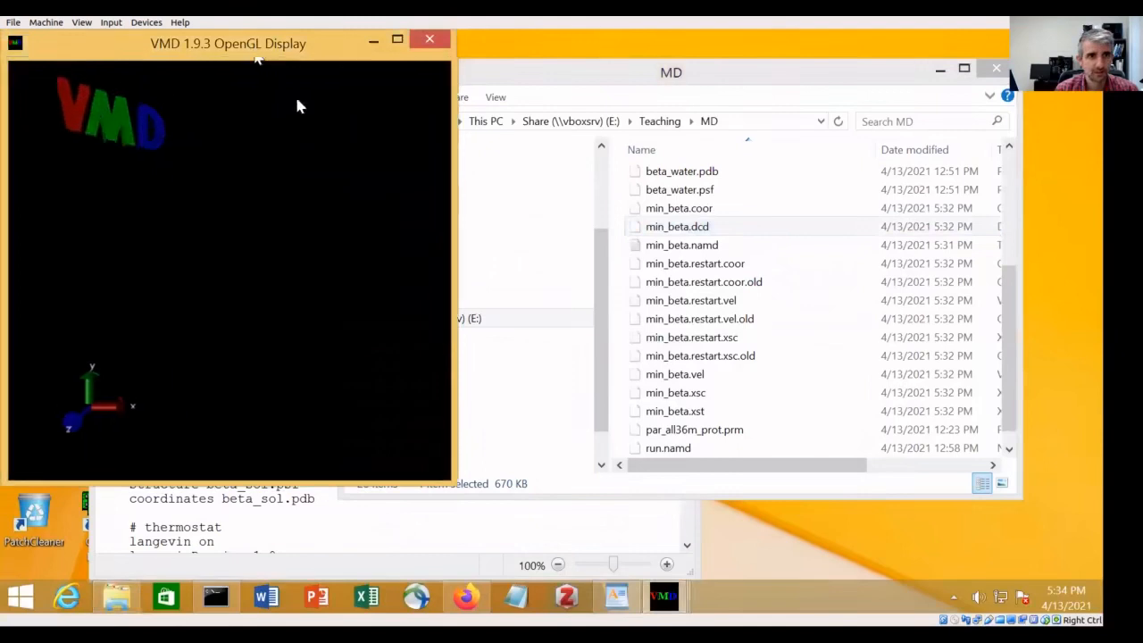
{"action": "left_click_drag", "start_coordinate": [258, 52], "coordinate": [462, 138]}
{"action": "left_click", "coordinate": [65, 326]}
{"action": "left_click", "coordinate": [323, 243]}
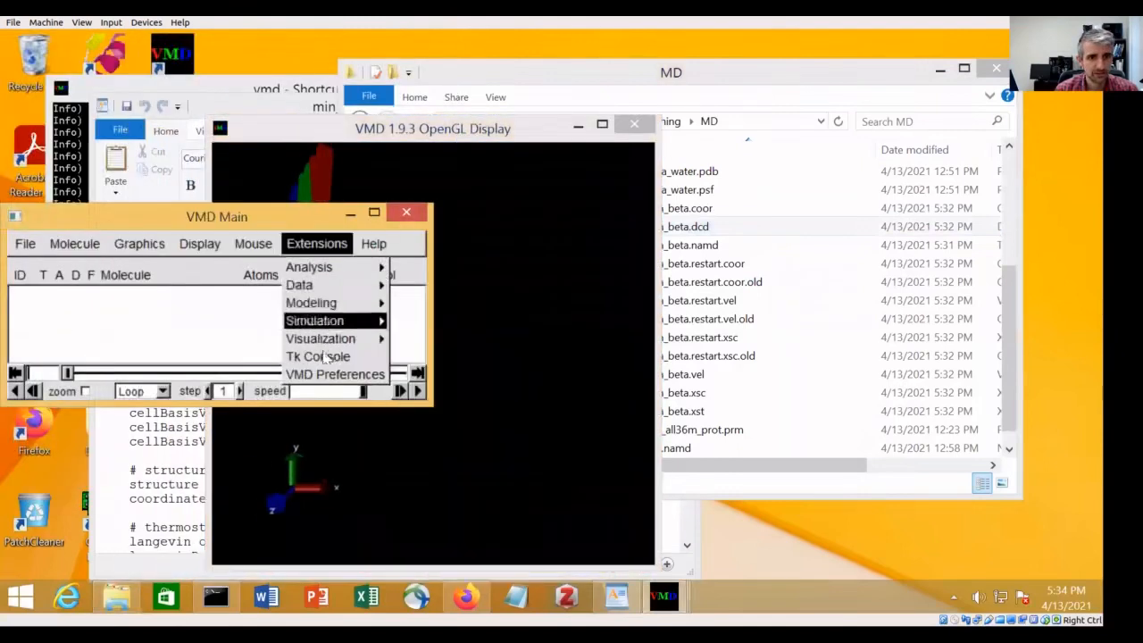
{"action": "left_click", "coordinate": [479, 348]}
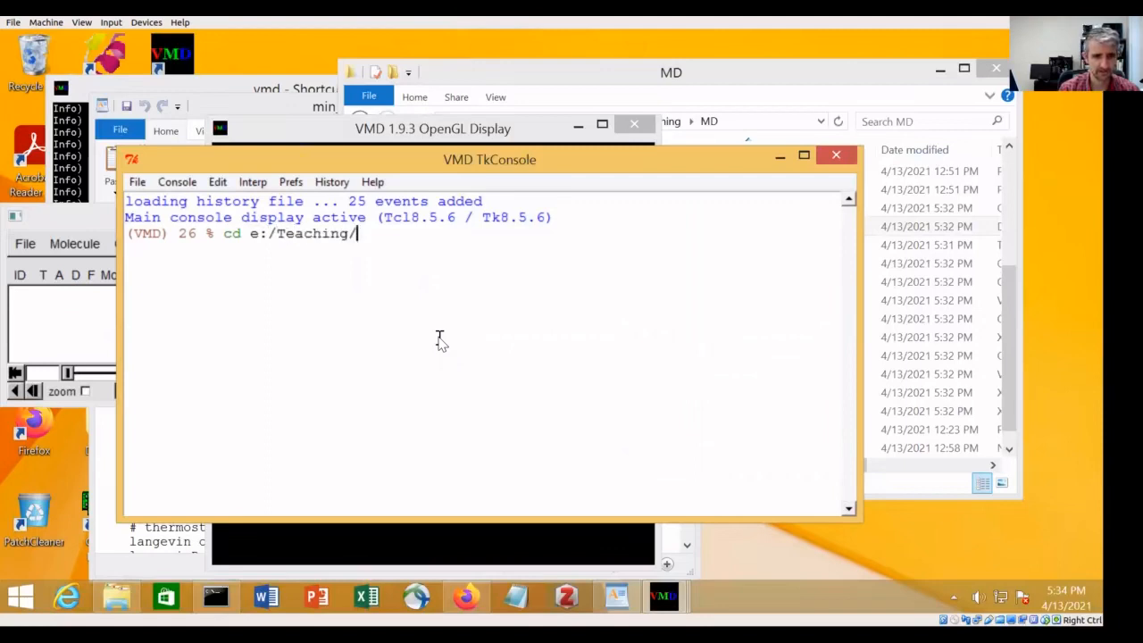
{"action": "key", "text": "Return"}
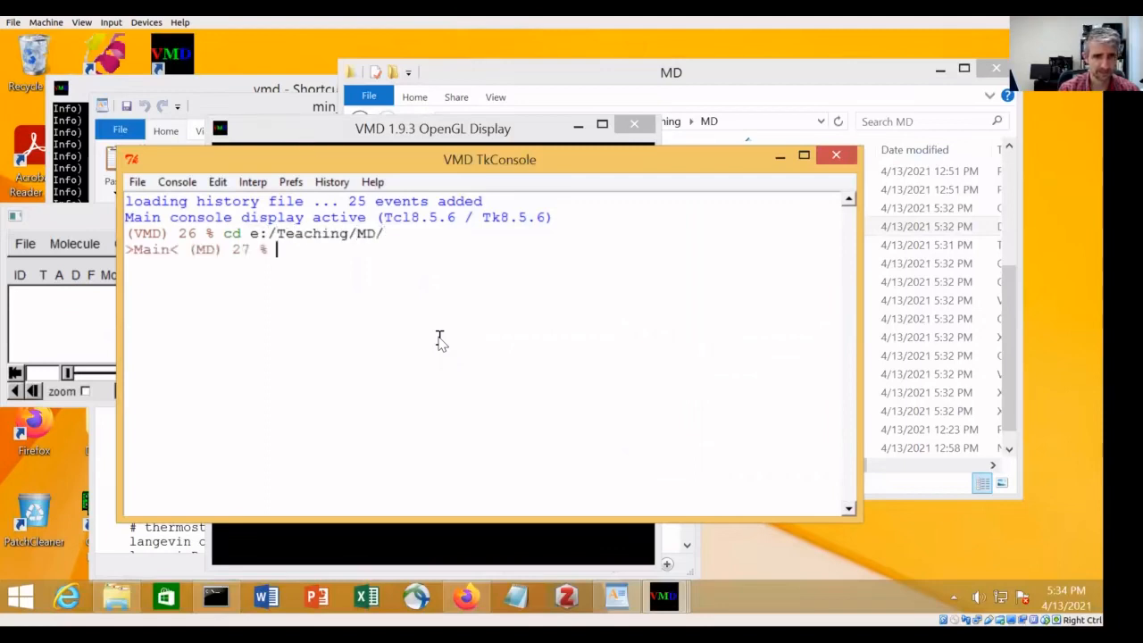
{"action": "type", "text": "ls"}
{"action": "key", "text": "Return"}
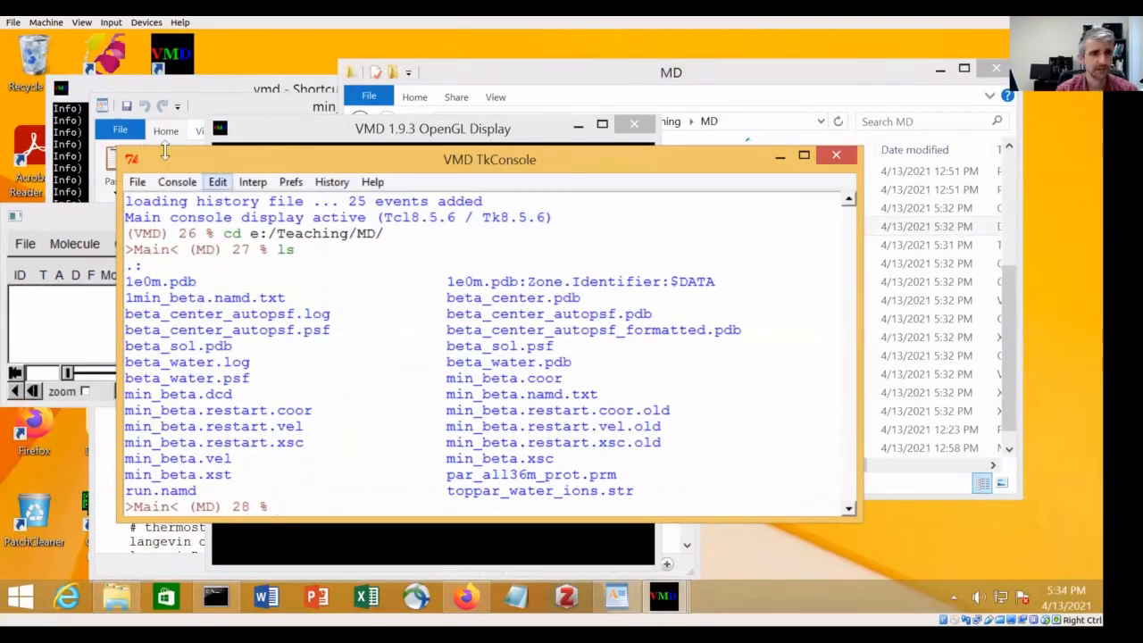
Load beta_sol.psf from the MD folder into VMD as a new molecule
{"action": "left_click_drag", "start_coordinate": [432, 164], "coordinate": [490, 174]}
{"action": "left_click_drag", "start_coordinate": [385, 131], "coordinate": [284, 85]}
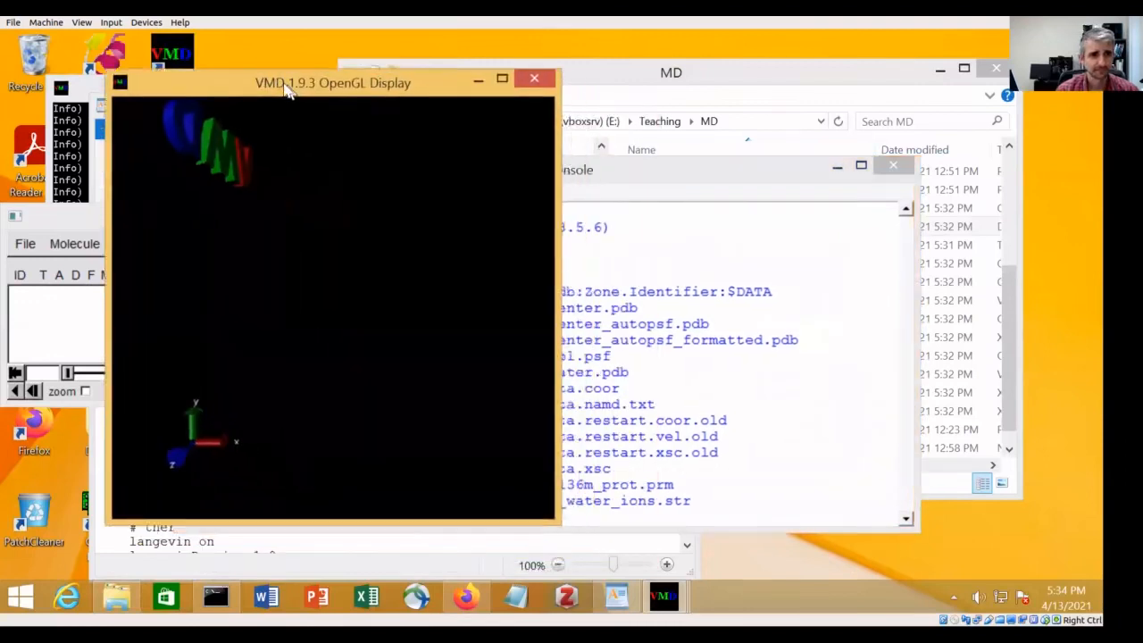
{"action": "left_click", "coordinate": [25, 242]}
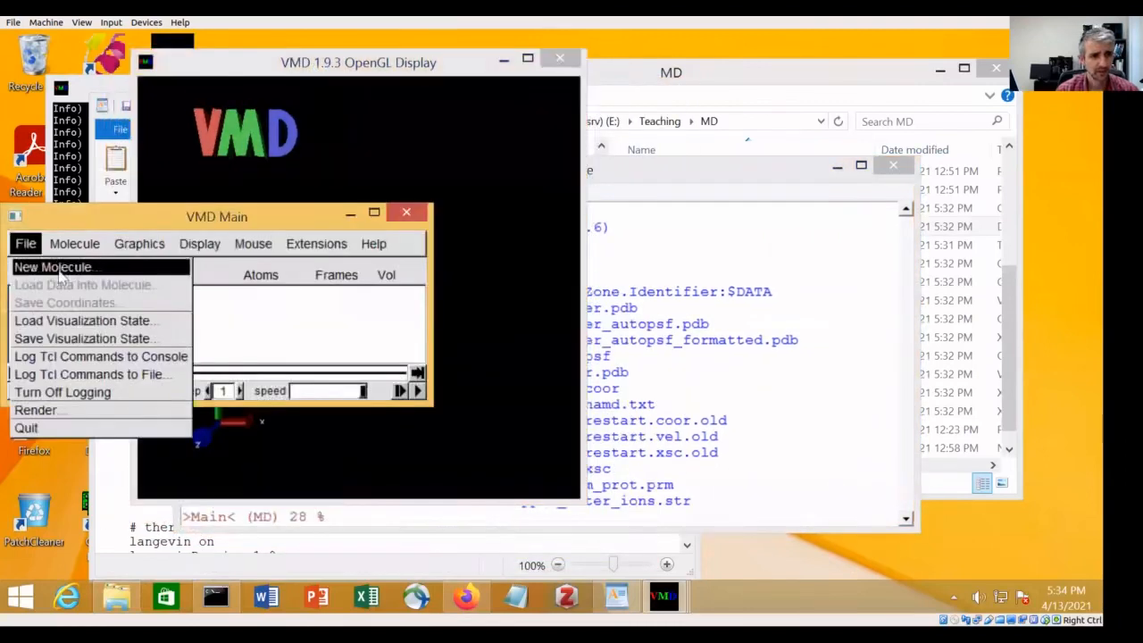
{"action": "left_click", "coordinate": [55, 267]}
{"action": "left_click", "coordinate": [463, 366]}
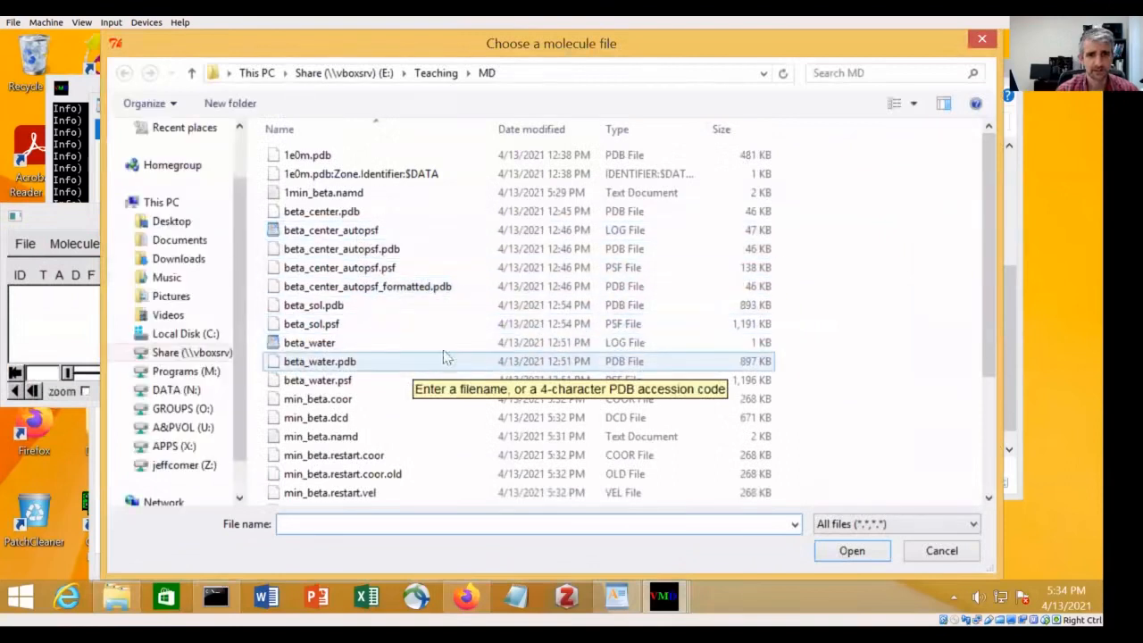
{"action": "left_click_drag", "start_coordinate": [983, 312], "coordinate": [982, 470]}
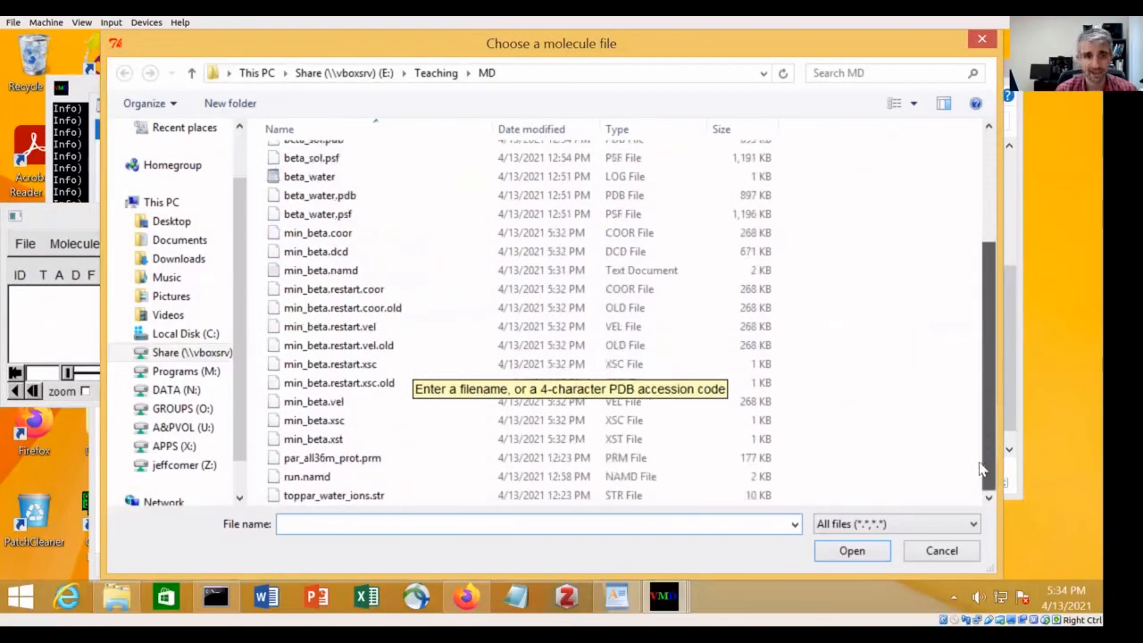
{"action": "scroll", "coordinate": [937, 214], "scroll_direction": "up", "scroll_amount": 3}
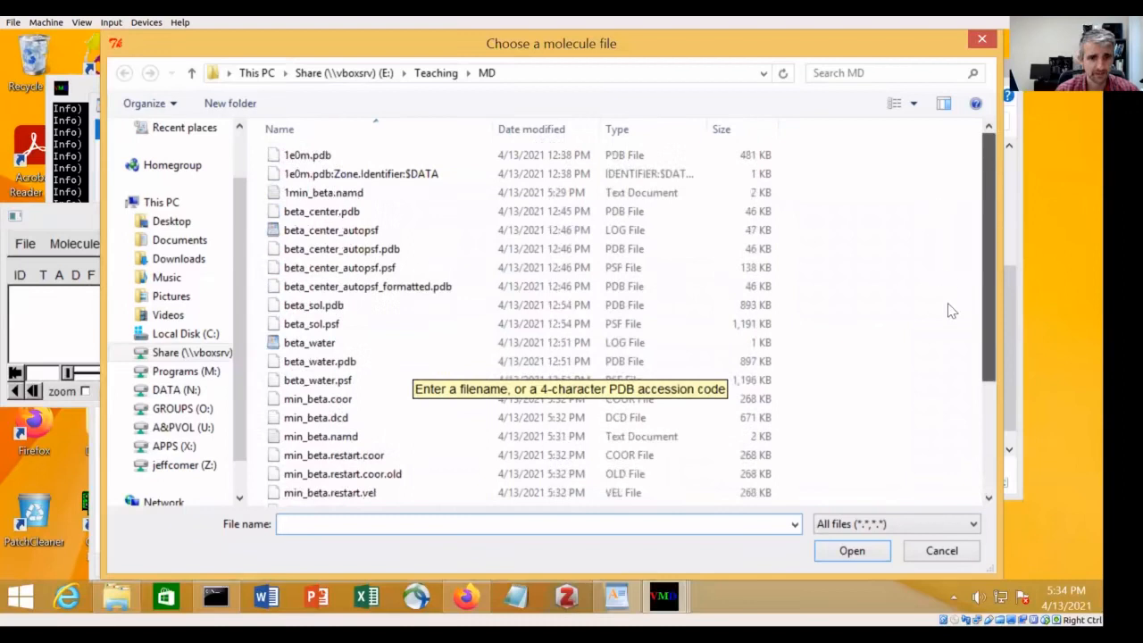
{"action": "scroll", "coordinate": [950, 315], "scroll_direction": "down", "scroll_amount": 2}
{"action": "left_click", "coordinate": [371, 277]}
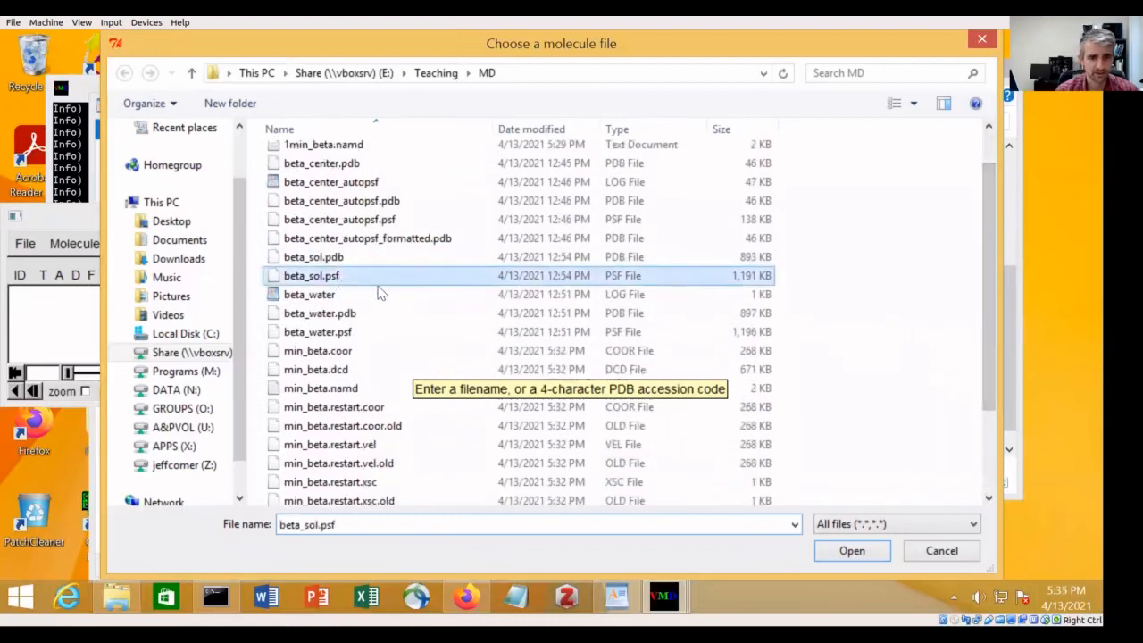
{"action": "left_click", "coordinate": [852, 551]}
{"action": "left_click", "coordinate": [455, 411]}
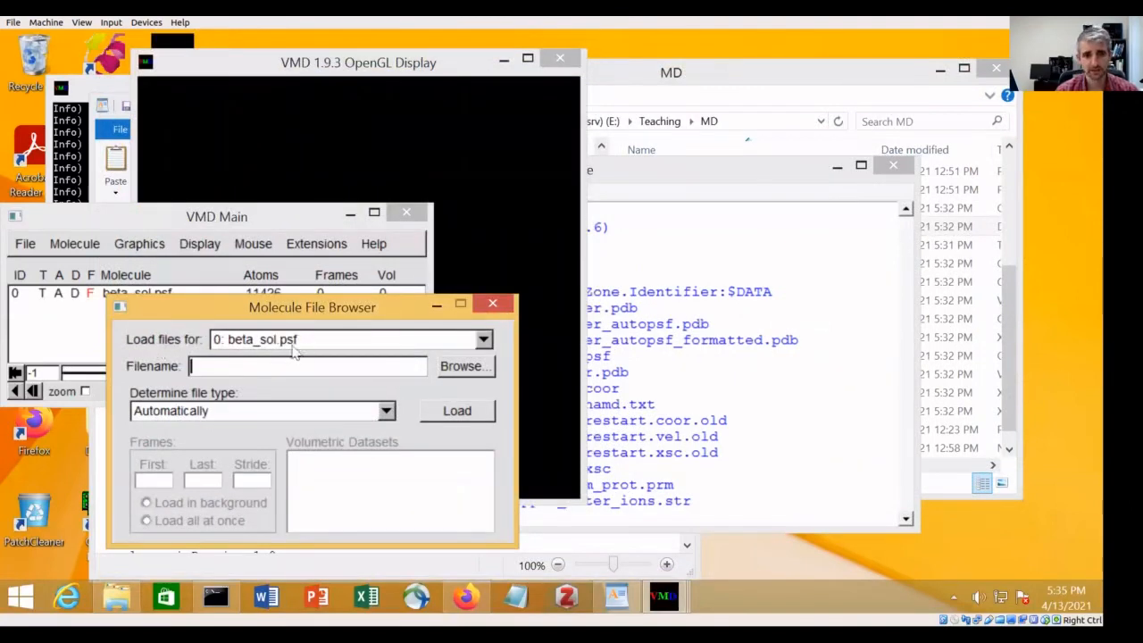
Load the min_beta.dcd trajectory into the beta_sol.psf molecule
{"action": "left_click", "coordinate": [444, 373]}
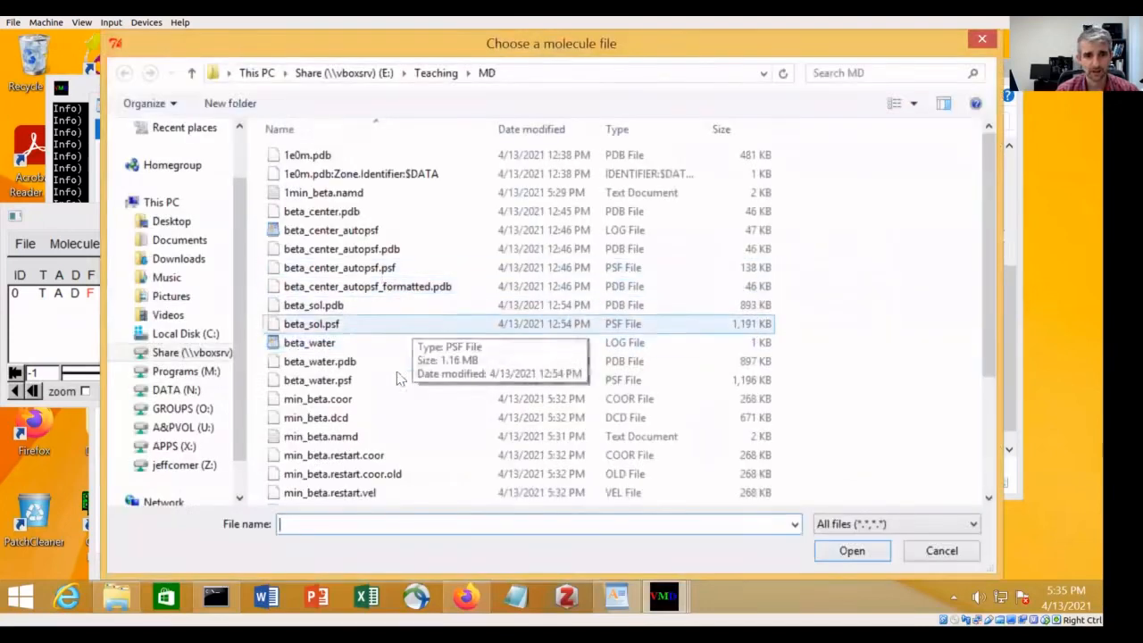
{"action": "left_click", "coordinate": [371, 420]}
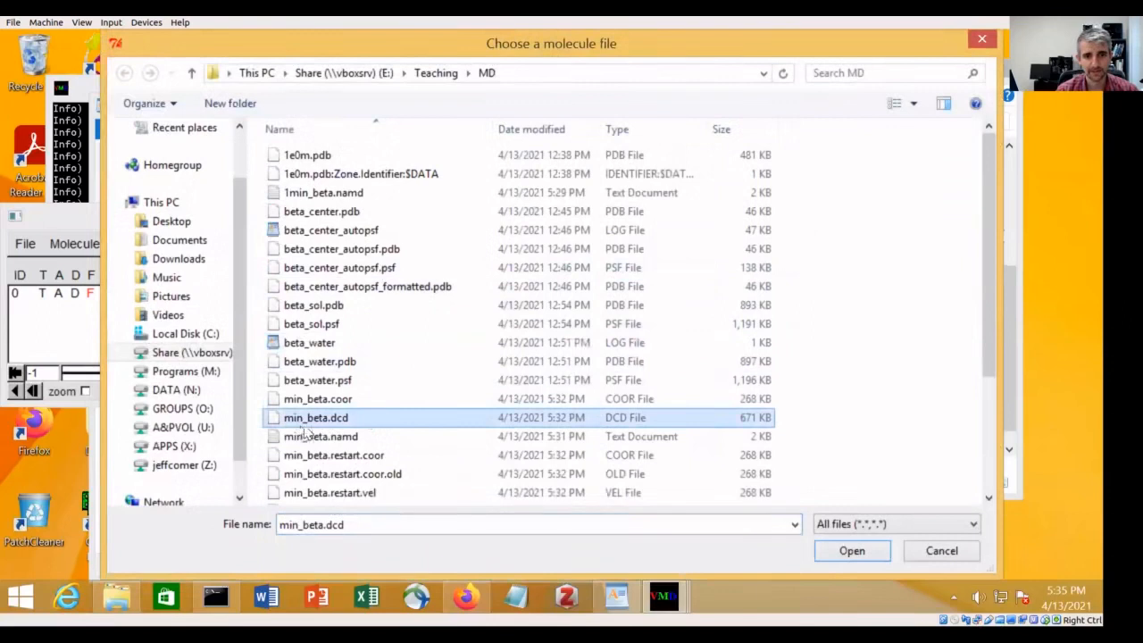
{"action": "left_click", "coordinate": [865, 553]}
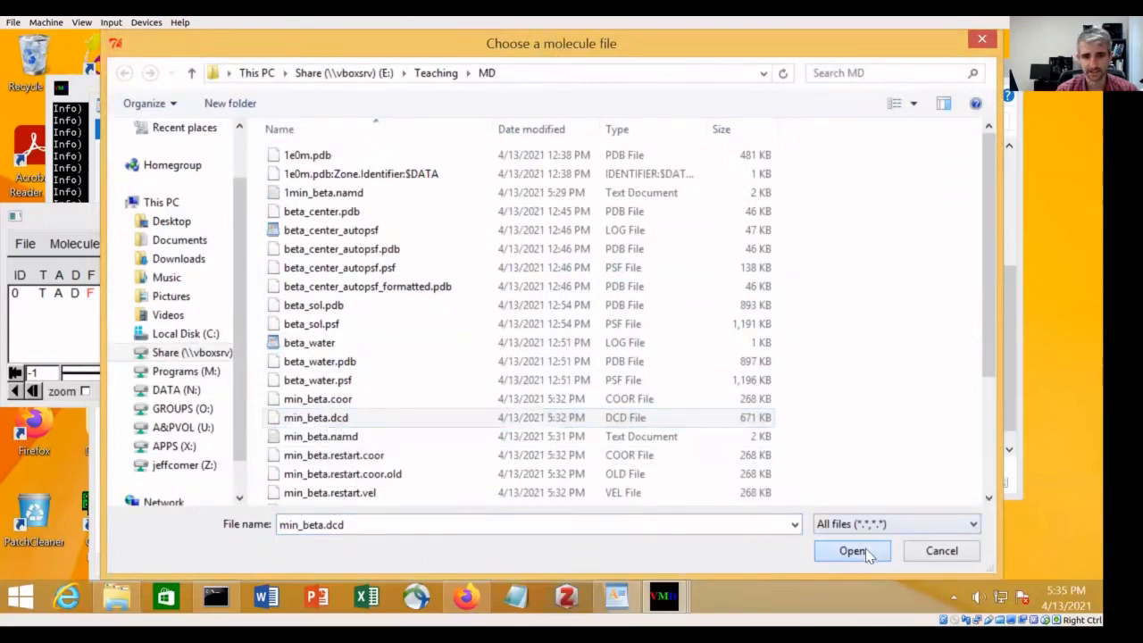
{"action": "left_click", "coordinate": [451, 411]}
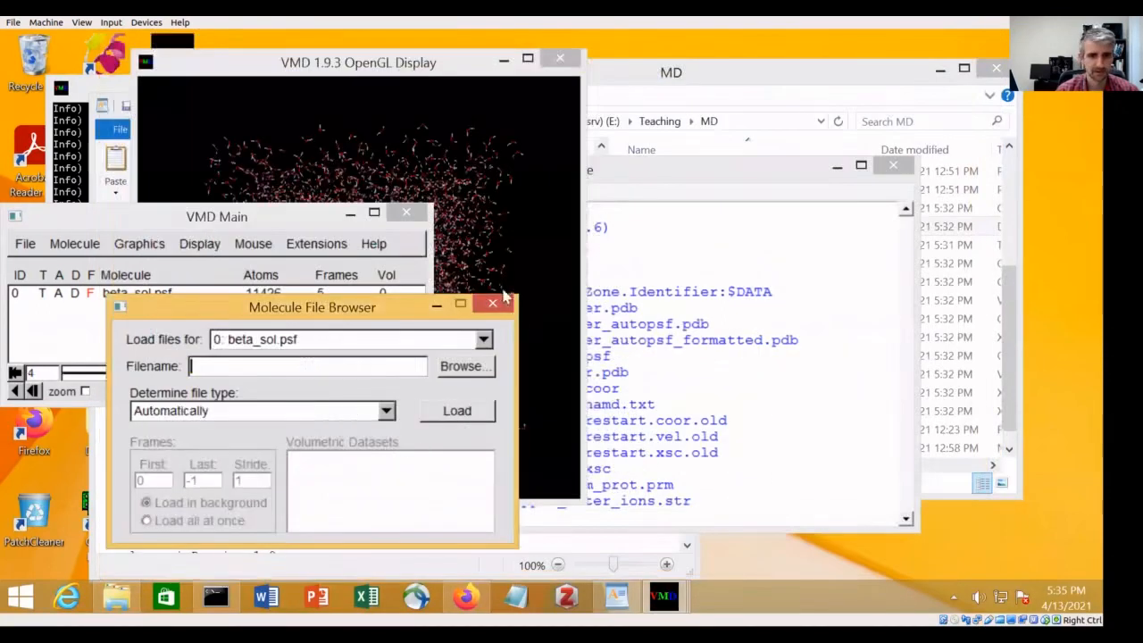
Uncover the VMD text console and check its messages about the loaded structure and trajectory files
{"action": "left_click", "coordinate": [492, 213]}
{"action": "left_click_drag", "start_coordinate": [364, 70], "coordinate": [610, 70]}
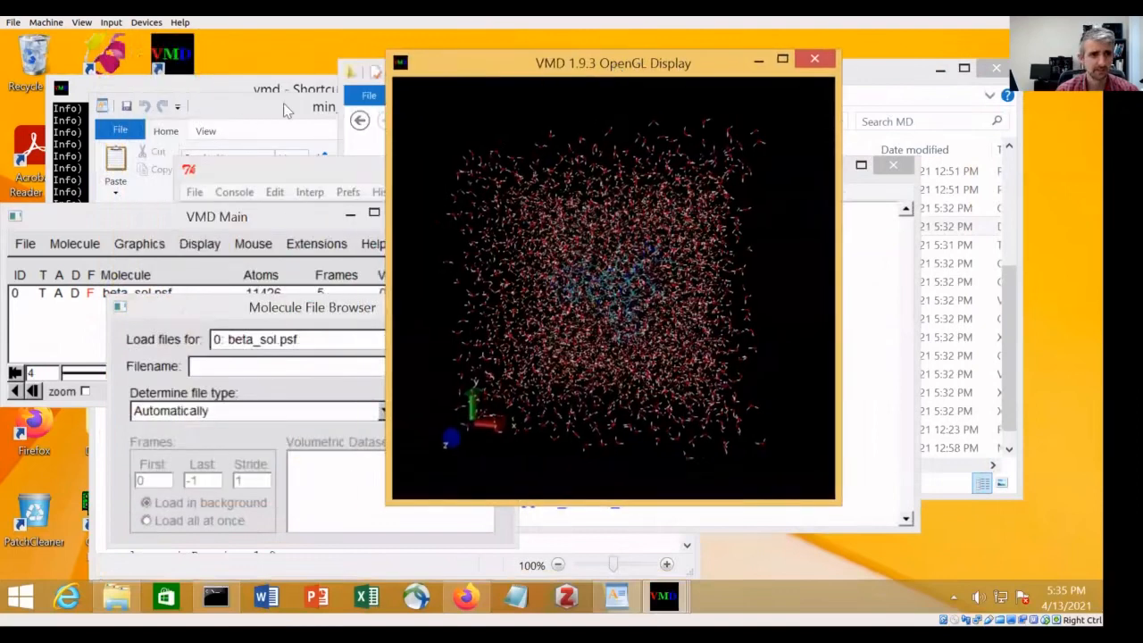
{"action": "left_click", "coordinate": [69, 121]}
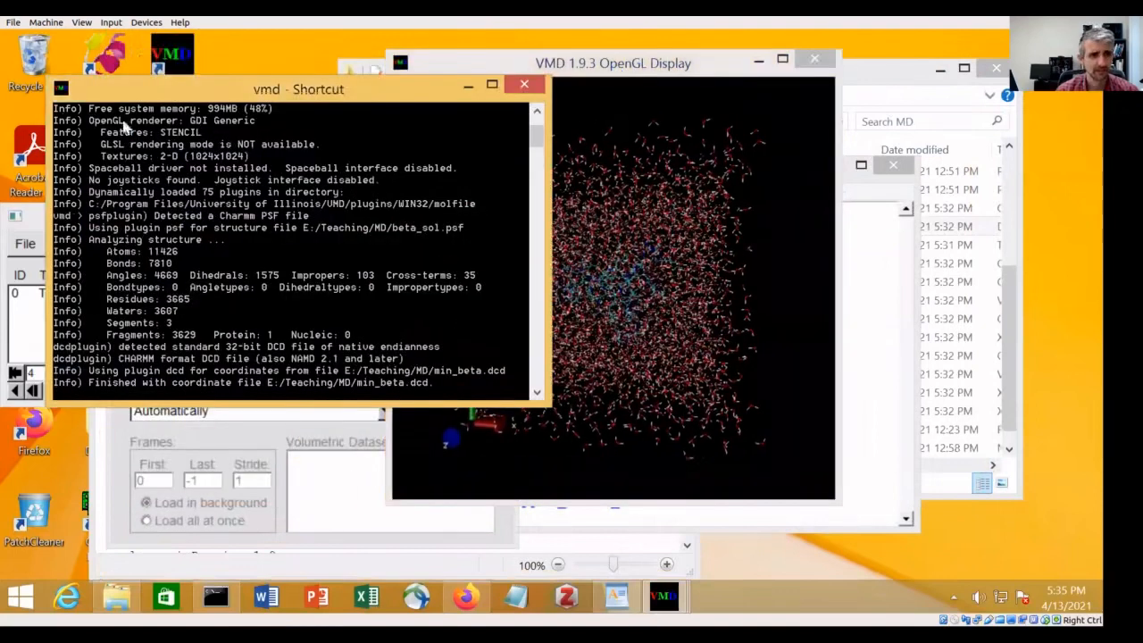
Step through the minimization trajectory from frame 0 to frame 4 while watching the solvated system in the OpenGL display
{"action": "left_click", "coordinate": [29, 308]}
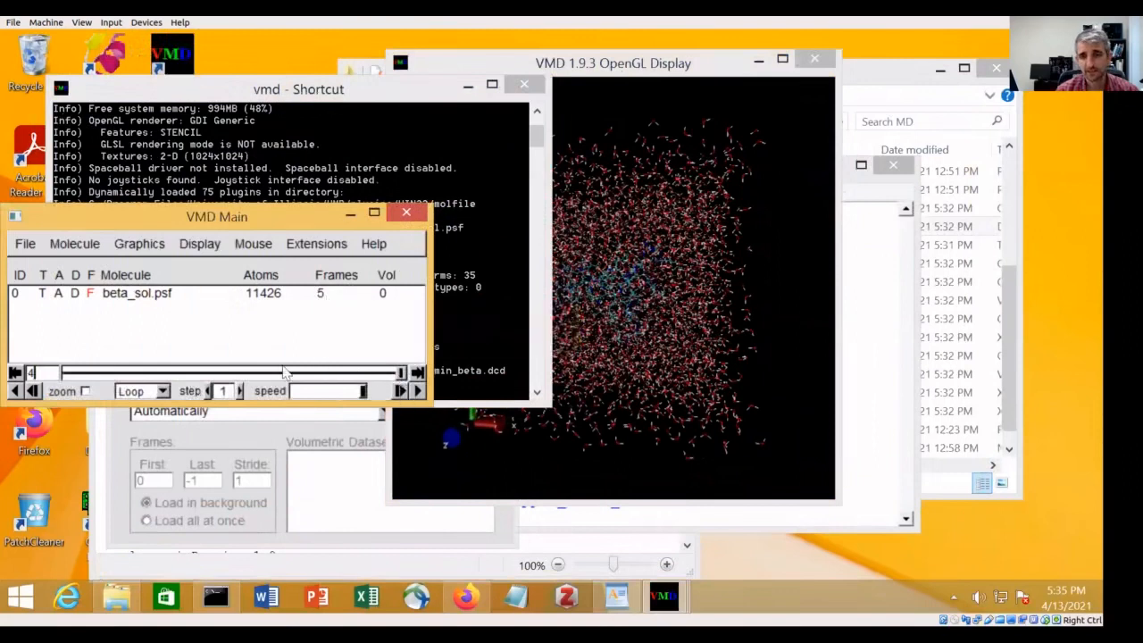
{"action": "left_click", "coordinate": [16, 372]}
{"action": "left_click_drag", "start_coordinate": [230, 363], "coordinate": [22, 370]}
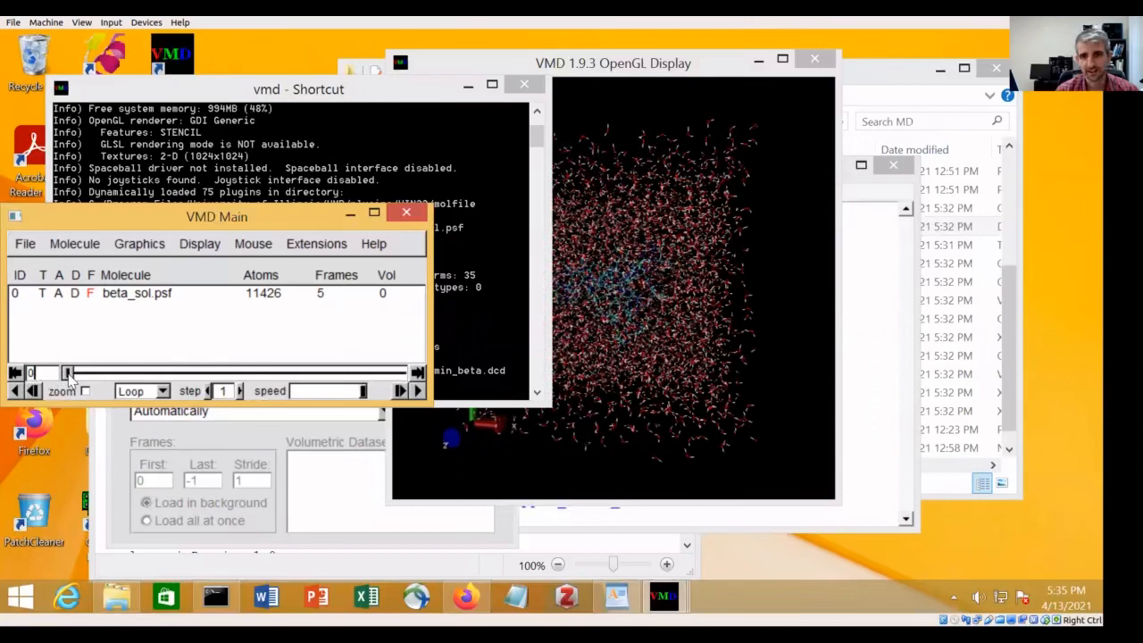
{"action": "left_click", "coordinate": [127, 374]}
{"action": "left_click", "coordinate": [229, 374]}
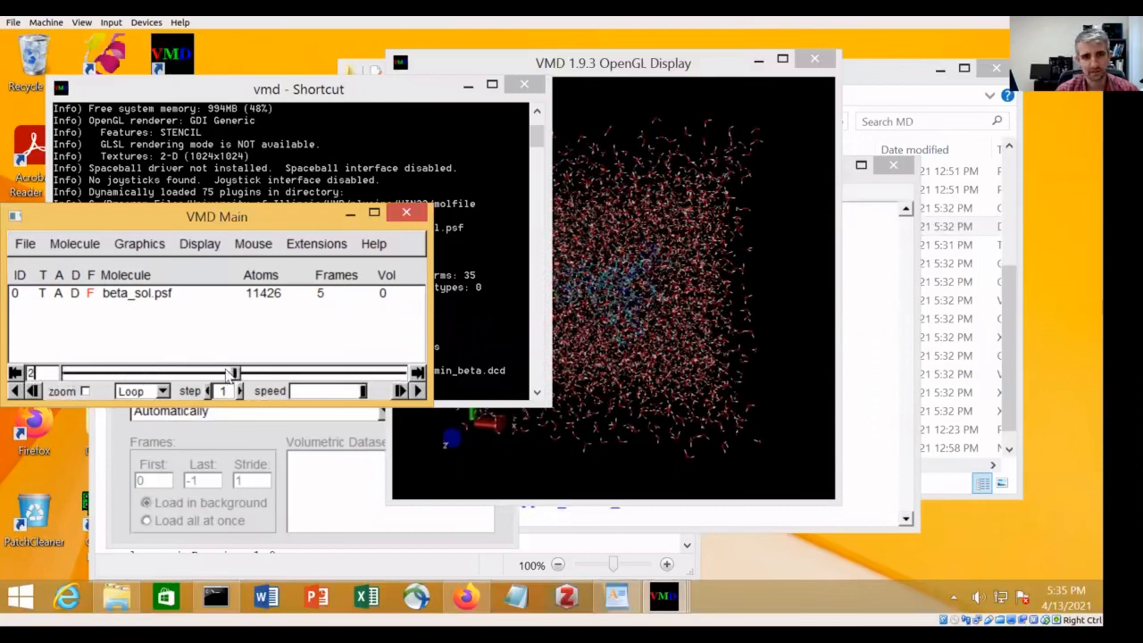
{"action": "left_click", "coordinate": [294, 373]}
{"action": "left_click", "coordinate": [356, 373]}
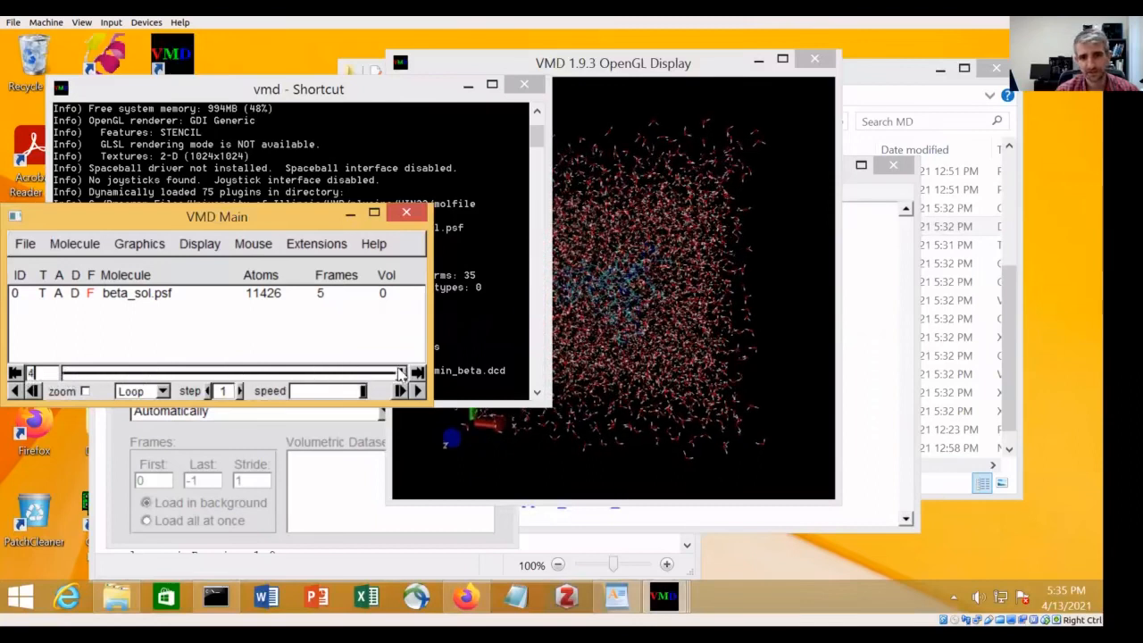
{"action": "left_click", "coordinate": [658, 325]}
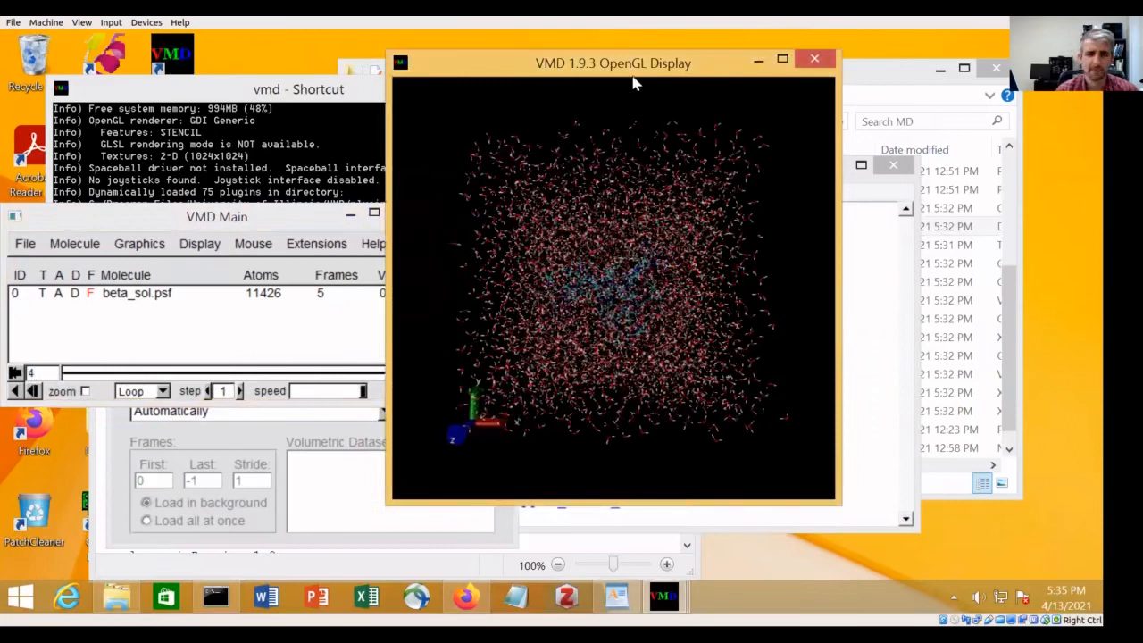
{"action": "left_click_drag", "start_coordinate": [634, 83], "coordinate": [763, 96]}
{"action": "left_click", "coordinate": [396, 374]}
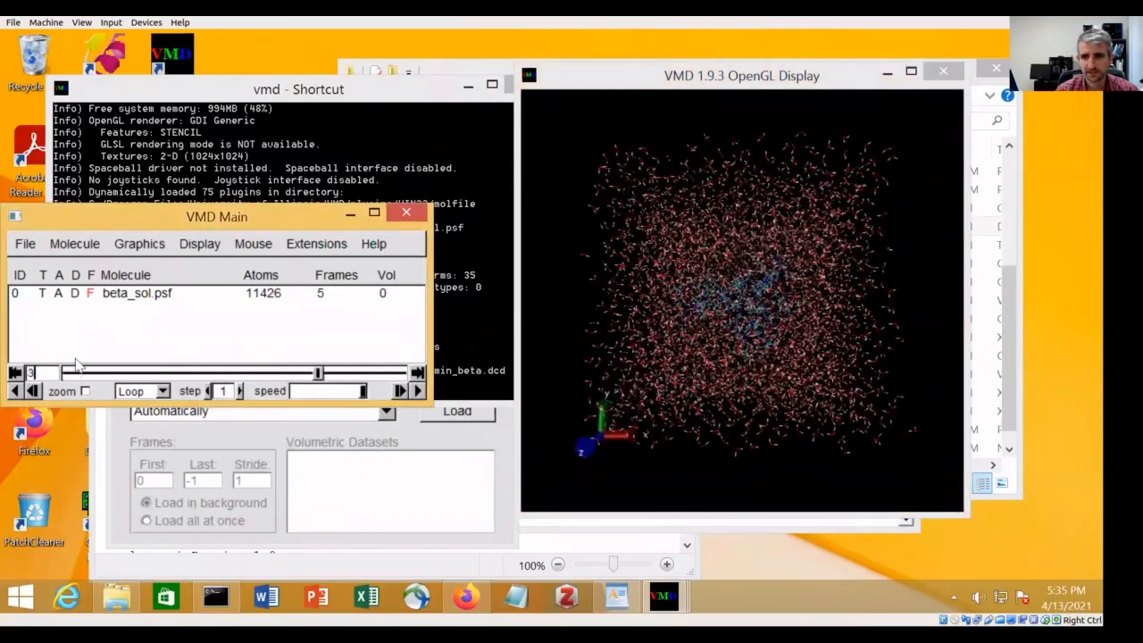
{"action": "left_click", "coordinate": [414, 371]}
Restrict the beta_sol.psf representation to protein and draw it in the Licorice style
{"action": "left_click", "coordinate": [138, 243]}
{"action": "left_click", "coordinate": [160, 265]}
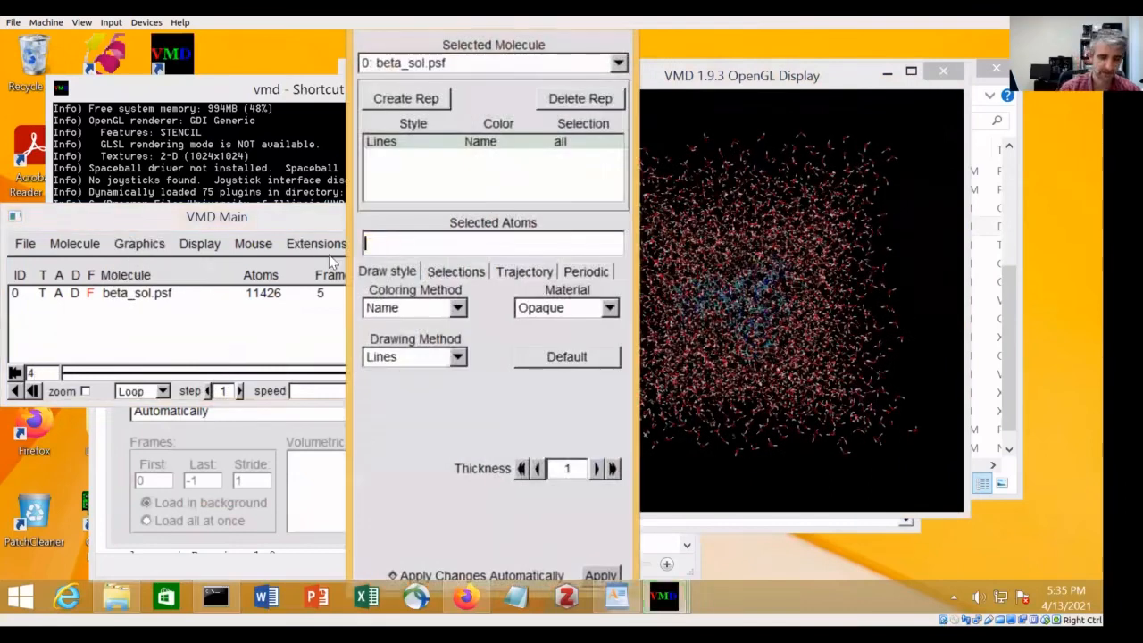
{"action": "type", "text": "protein"}
{"action": "key", "text": "Return"}
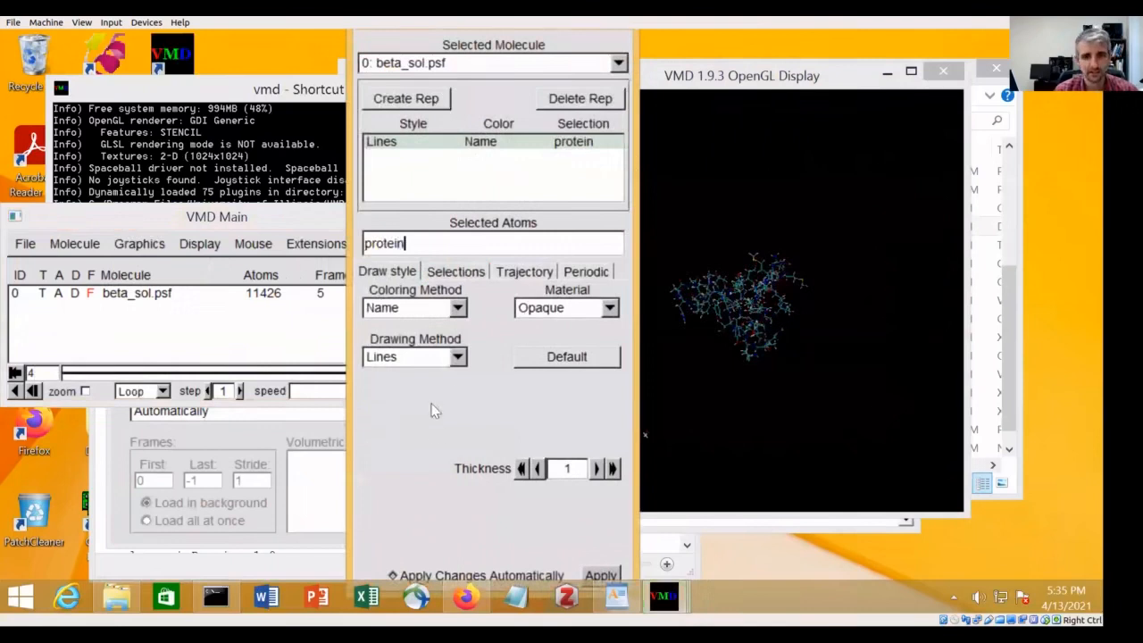
{"action": "left_click", "coordinate": [415, 356]}
{"action": "left_click", "coordinate": [393, 480]}
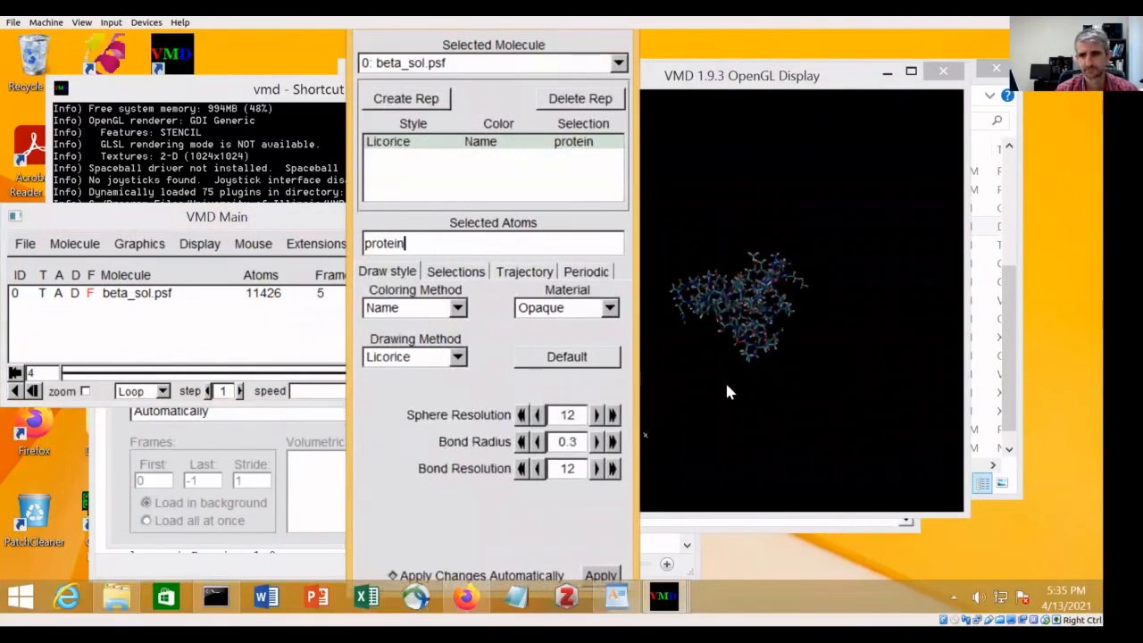
Turn off depth cueing and inspect the protein close up from another angle
{"action": "left_click", "coordinate": [726, 357]}
{"action": "scroll", "coordinate": [721, 362], "scroll_direction": "up", "scroll_amount": 5}
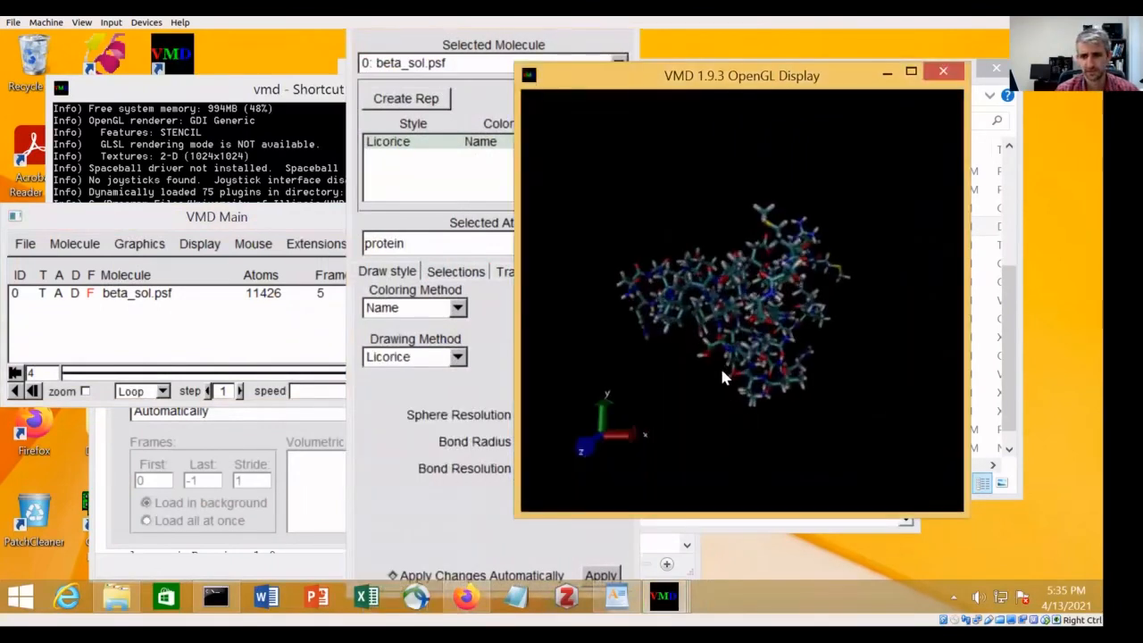
{"action": "left_click", "coordinate": [199, 244]}
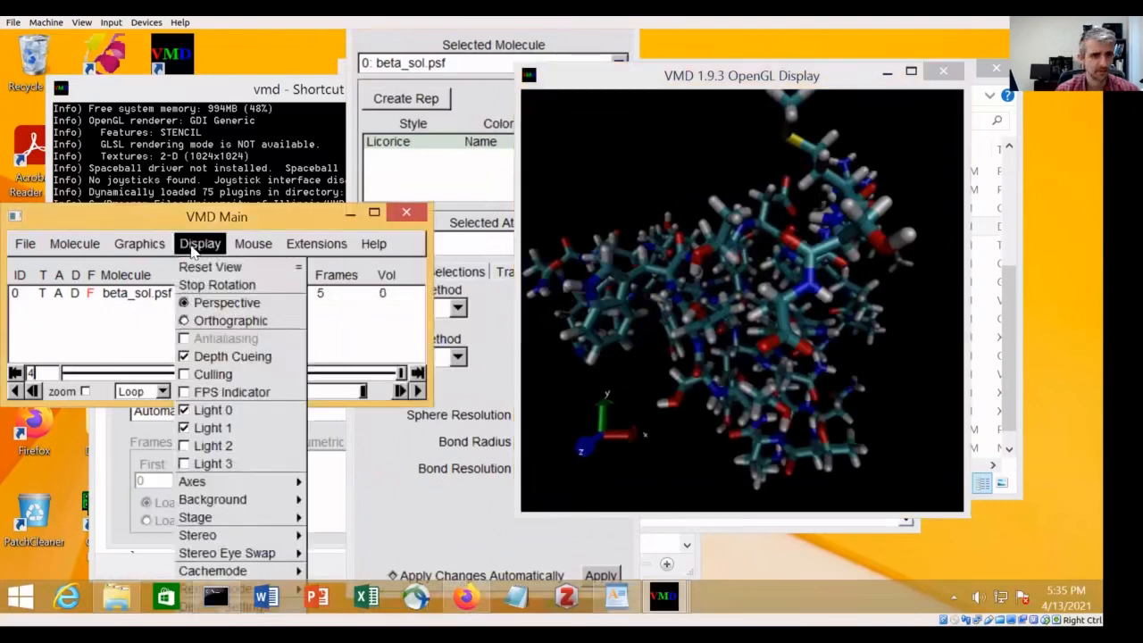
{"action": "left_click", "coordinate": [234, 355]}
{"action": "left_click_drag", "start_coordinate": [705, 347], "coordinate": [723, 369]}
{"action": "scroll", "coordinate": [737, 341], "scroll_direction": "down", "scroll_amount": 4}
{"action": "scroll", "coordinate": [722, 369], "scroll_direction": "up", "scroll_amount": 4}
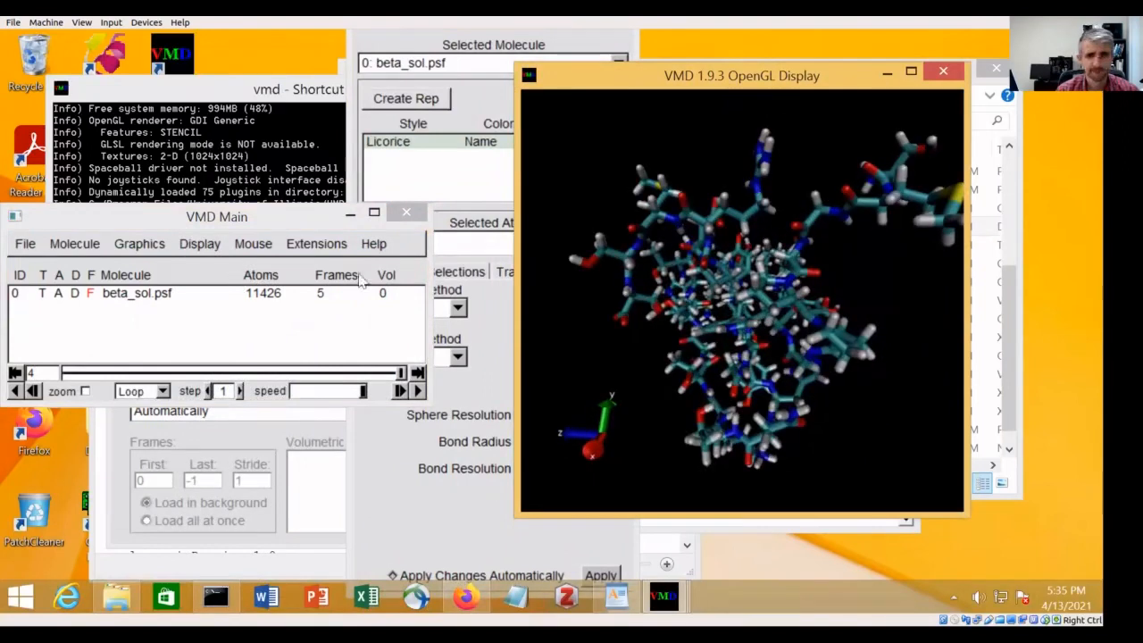
Compare the protein's structure between frames 0 and 4 of the minimization from several viewing angles
{"action": "left_click_drag", "start_coordinate": [400, 379], "coordinate": [151, 375]}
{"action": "left_click_drag", "start_coordinate": [34, 373], "coordinate": [478, 415]}
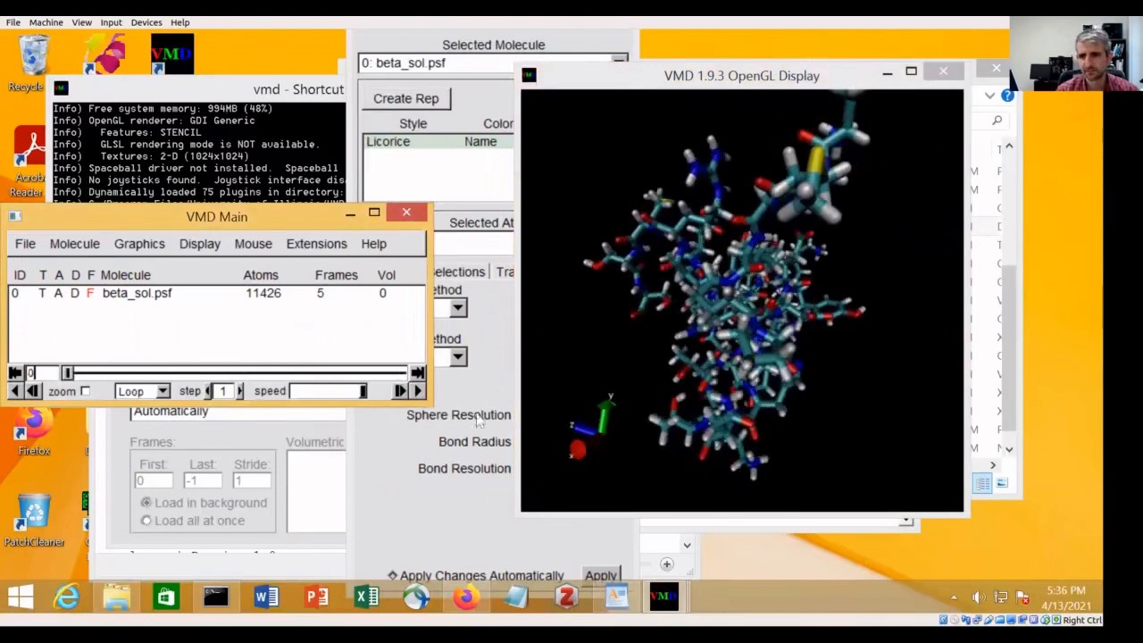
{"action": "left_click_drag", "start_coordinate": [821, 415], "coordinate": [753, 392]}
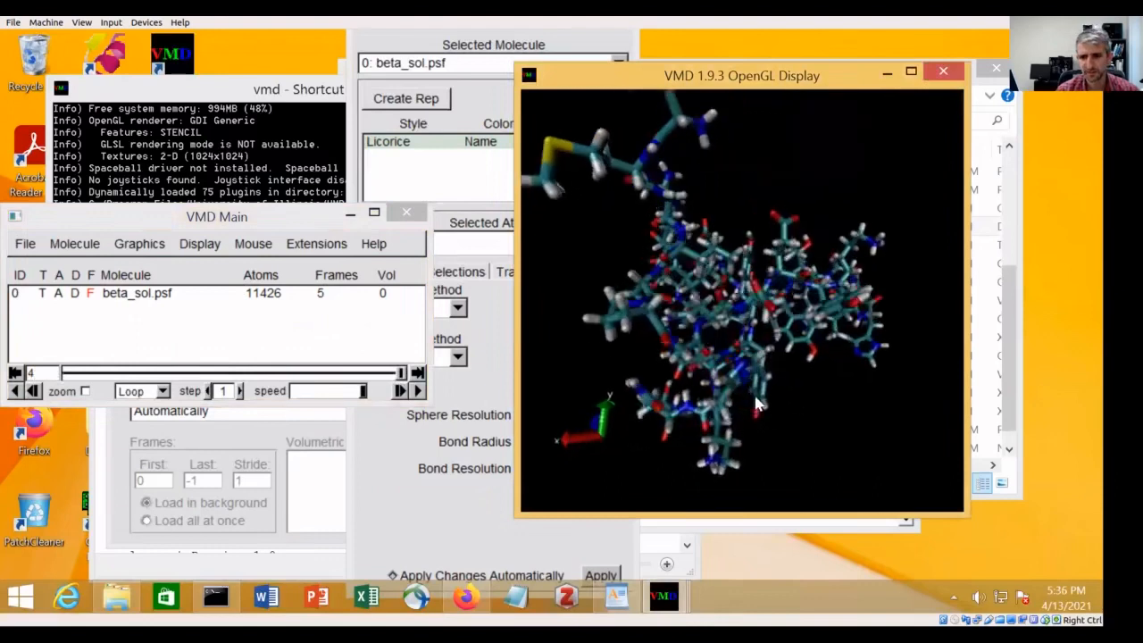
{"action": "left_click", "coordinate": [398, 391]}
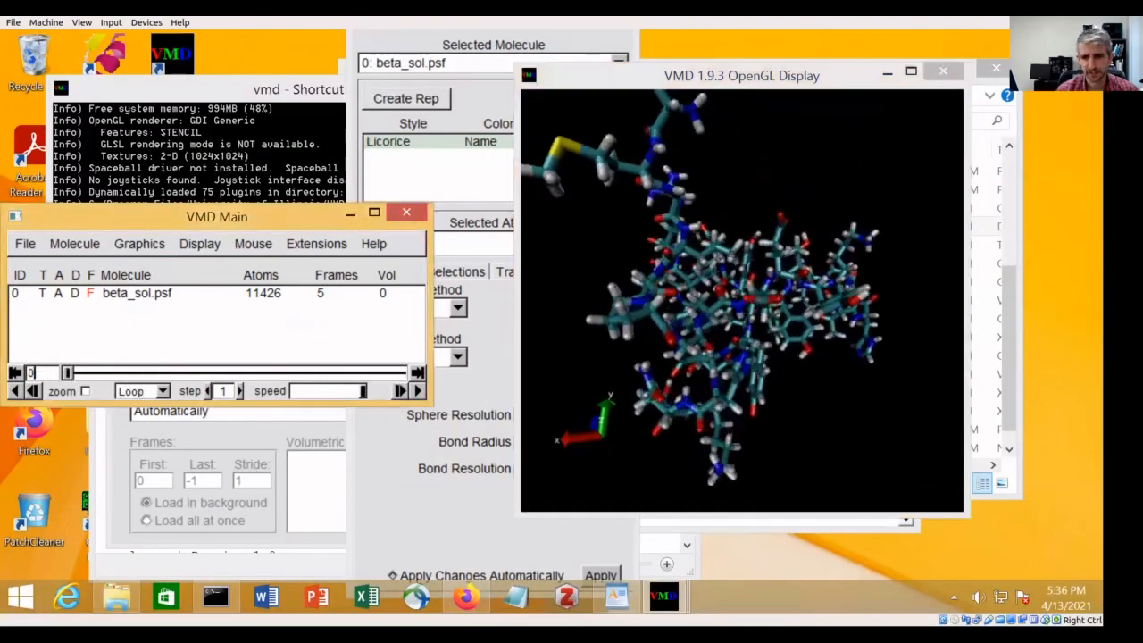
{"action": "left_click_drag", "start_coordinate": [798, 494], "coordinate": [730, 469]}
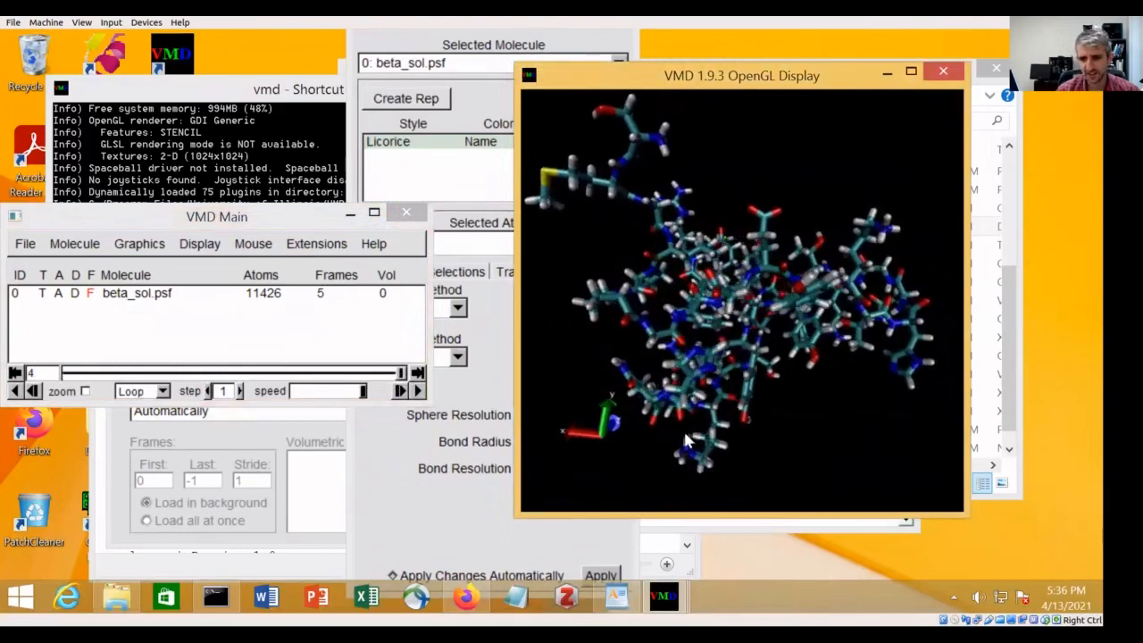
{"action": "mouse_move", "coordinate": [686, 440]}
{"action": "left_mouse_down"}
{"action": "mouse_move", "coordinate": [710, 440]}
{"action": "mouse_move", "coordinate": [696, 416]}
{"action": "mouse_move", "coordinate": [704, 441]}
{"action": "mouse_move", "coordinate": [693, 433]}
{"action": "left_mouse_up"}
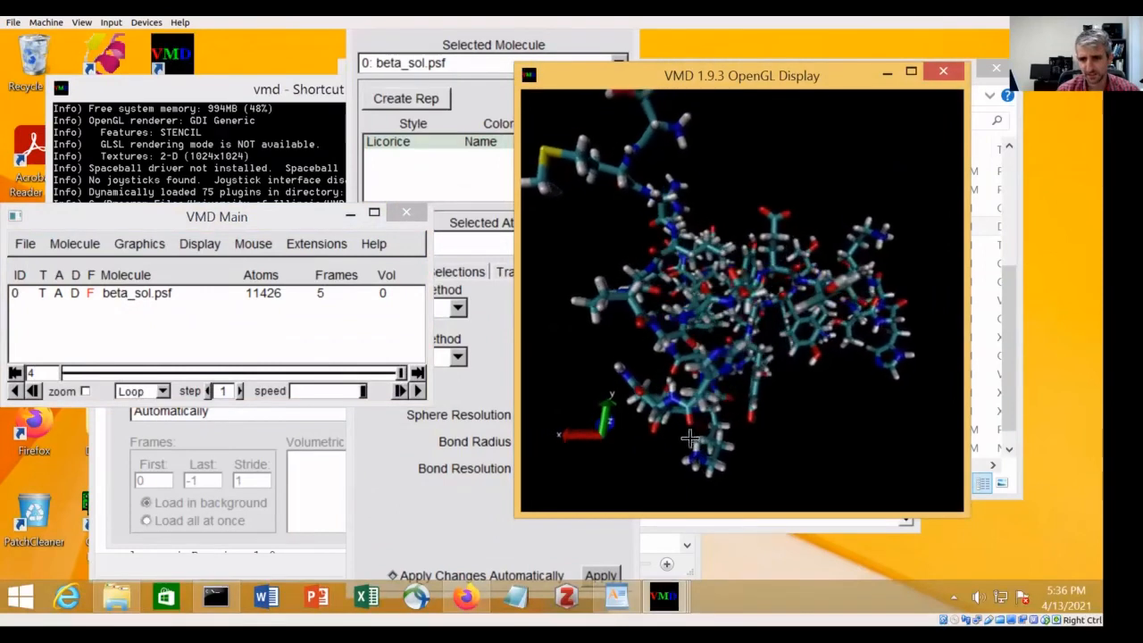
Label the bond distance between atoms LYS26:HZ1 and HSD23:O in frame 4 and inspect it from another angle
{"action": "key", "text": "1"}
{"action": "left_click", "coordinate": [689, 429]}
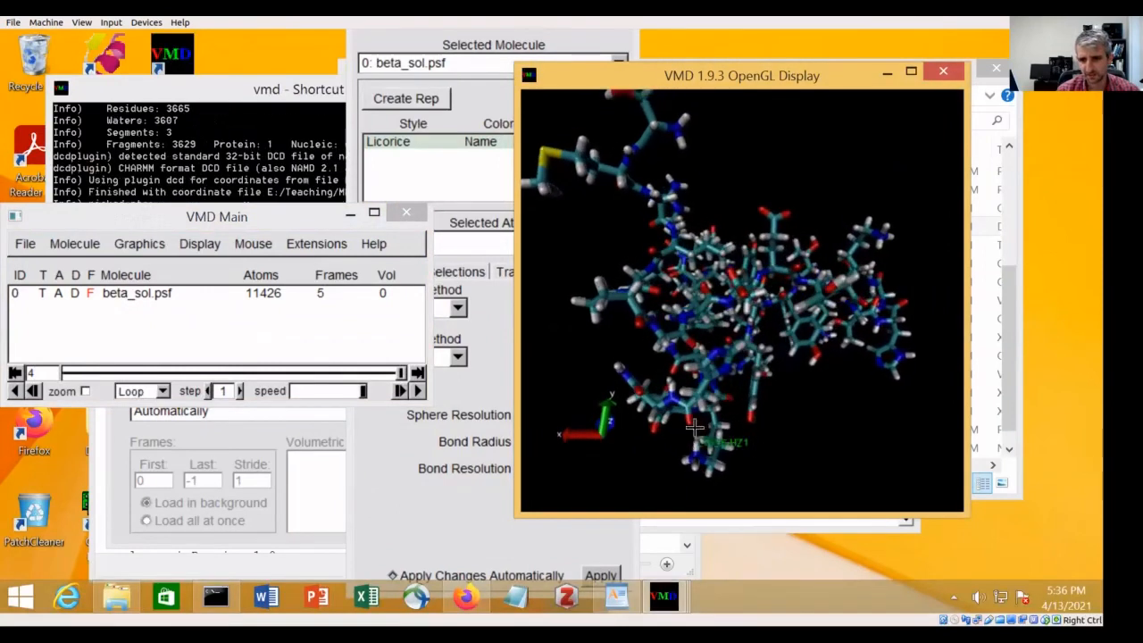
{"action": "left_click", "coordinate": [693, 427]}
{"action": "key", "text": "r"}
{"action": "left_click_drag", "start_coordinate": [790, 460], "coordinate": [797, 470]}
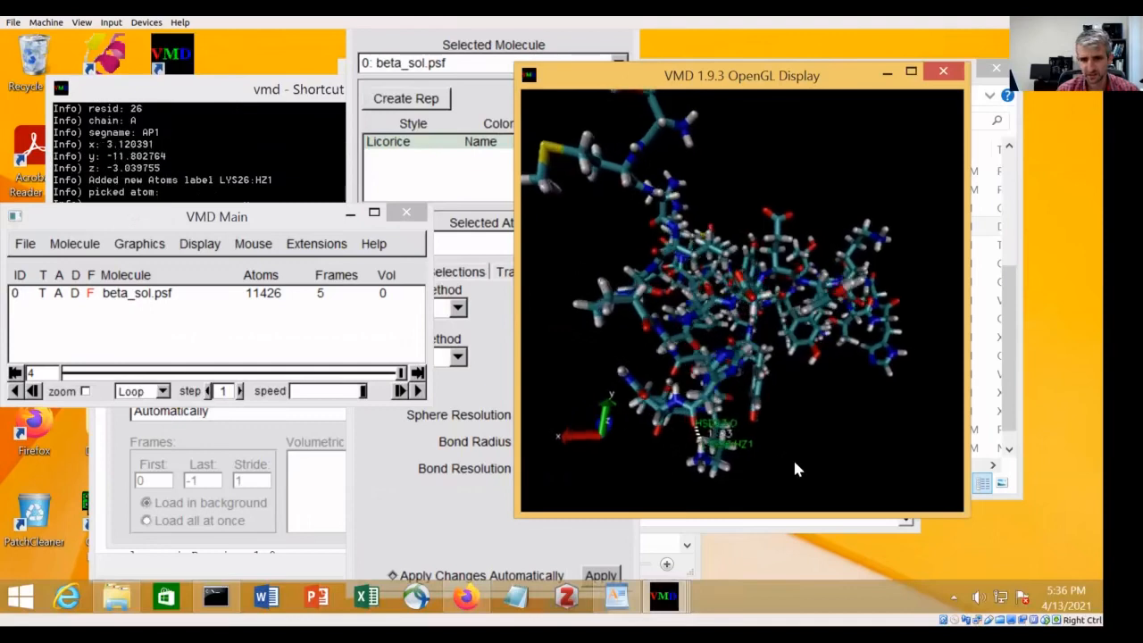
{"action": "left_click", "coordinate": [416, 375]}
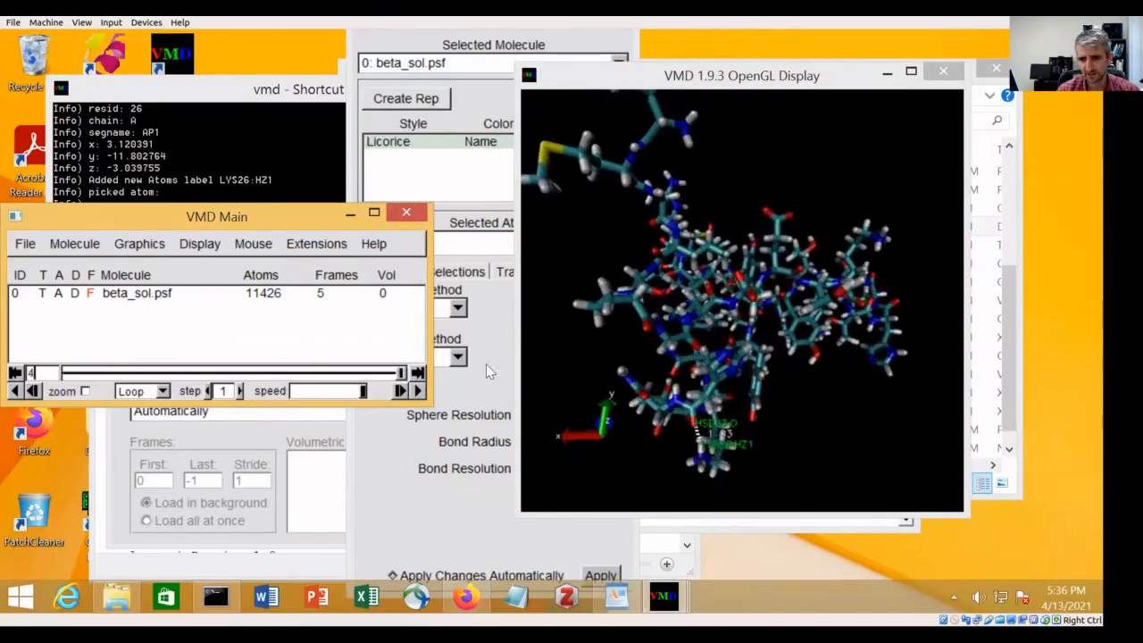
{"action": "left_click_drag", "start_coordinate": [814, 423], "coordinate": [795, 420]}
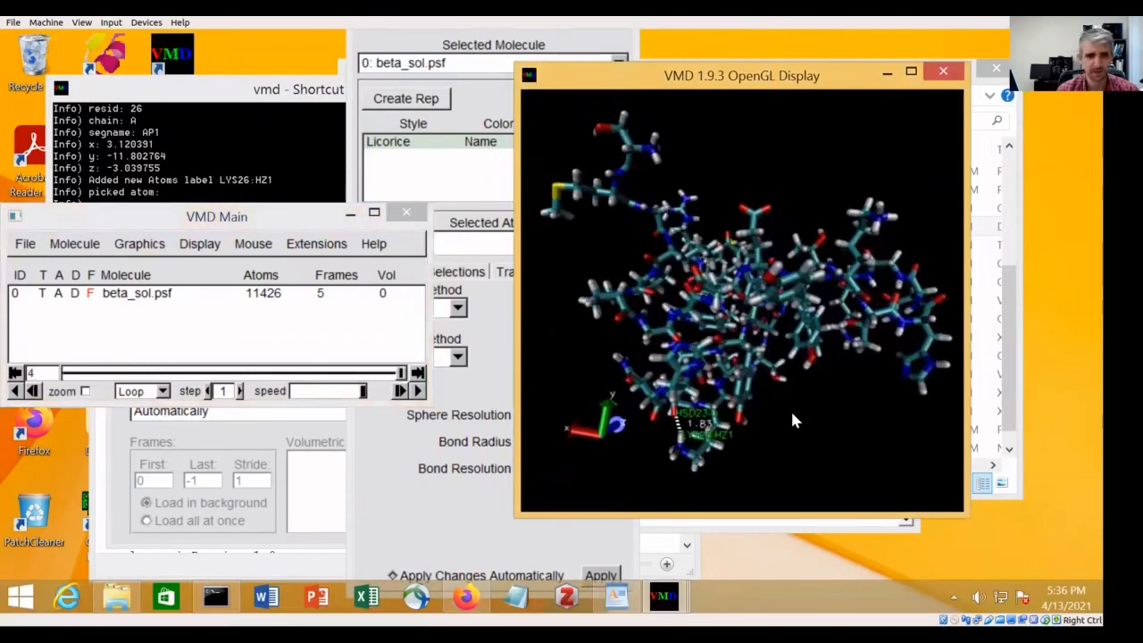
Minimize the VMD Main, OpenGL Display and Graphical Representations windows
{"action": "left_click", "coordinate": [25, 243]}
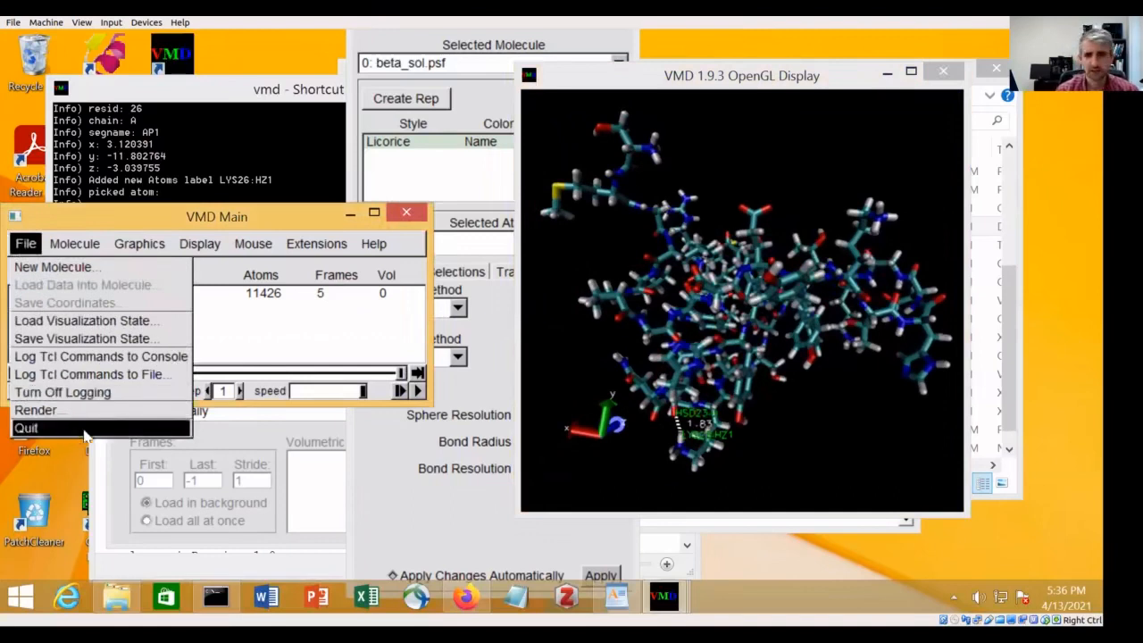
{"action": "left_click", "coordinate": [359, 296]}
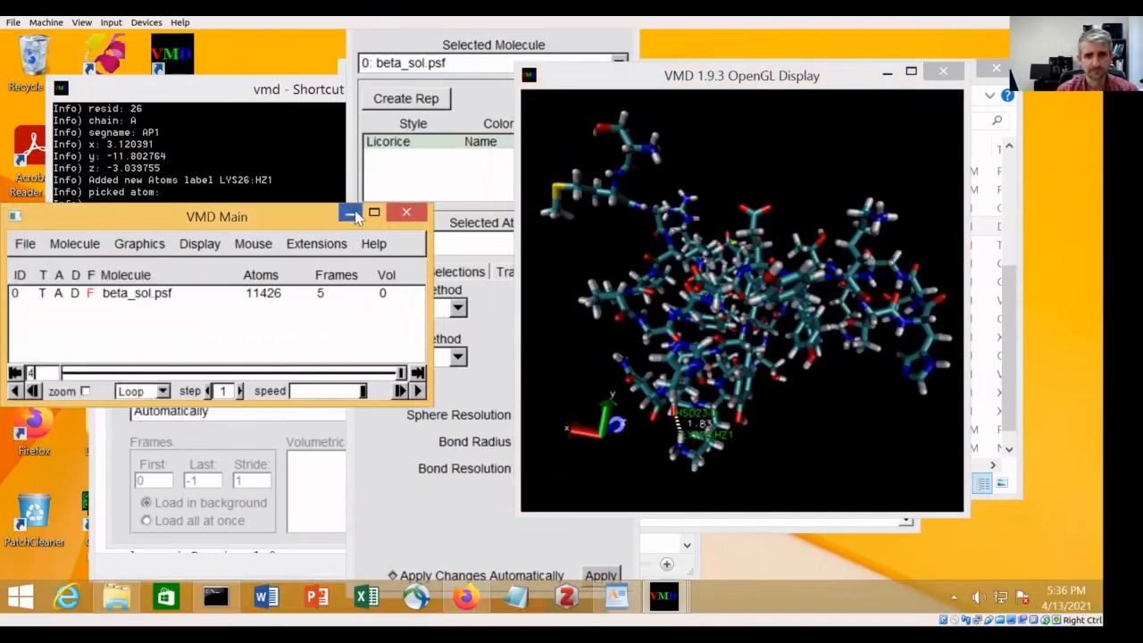
{"action": "left_click", "coordinate": [350, 214]}
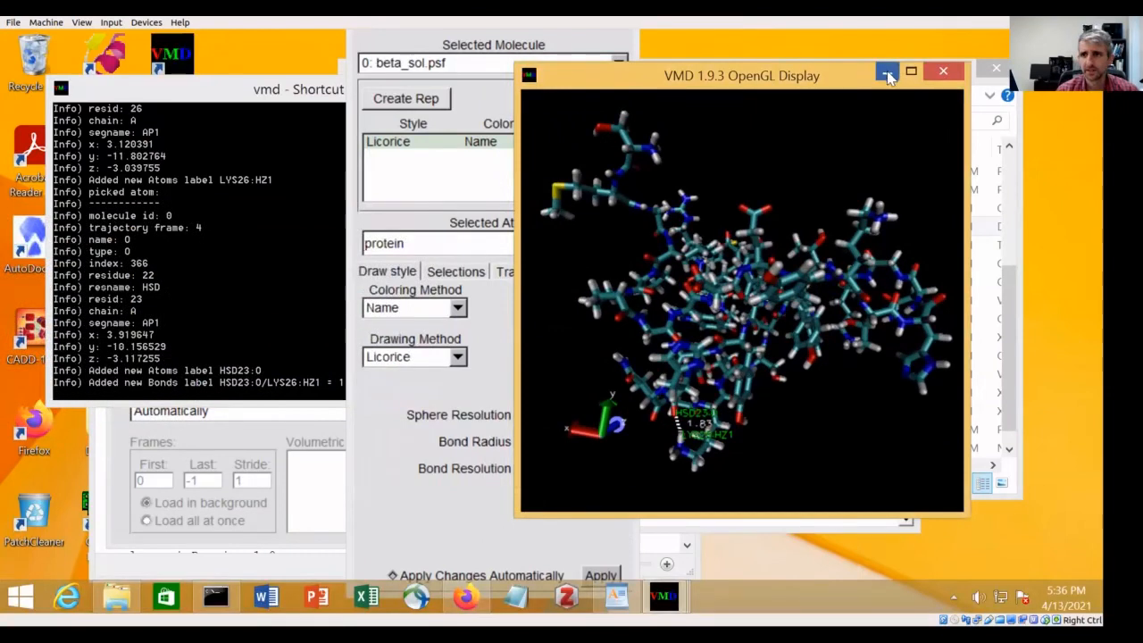
{"action": "left_click", "coordinate": [887, 72]}
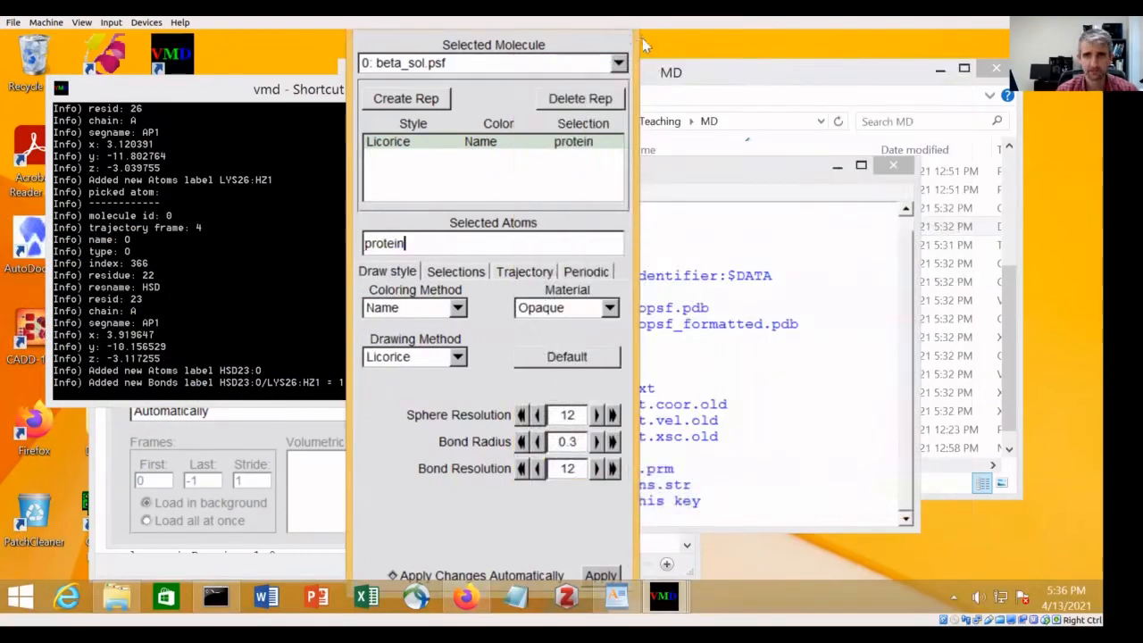
{"action": "left_click_drag", "start_coordinate": [641, 41], "coordinate": [598, 213]}
{"action": "left_click", "coordinate": [617, 40]}
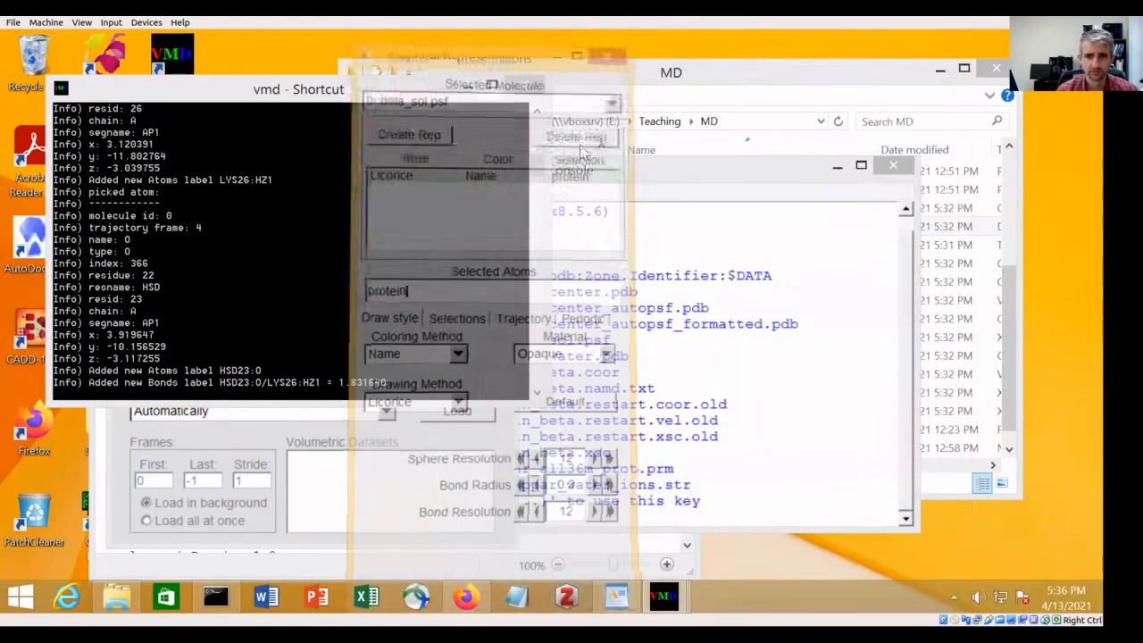
Minimize the Tk Console, Molecule File Browser and VMD text console to clear the view of the MD folder
{"action": "left_click", "coordinate": [756, 217]}
{"action": "left_click", "coordinate": [843, 164]}
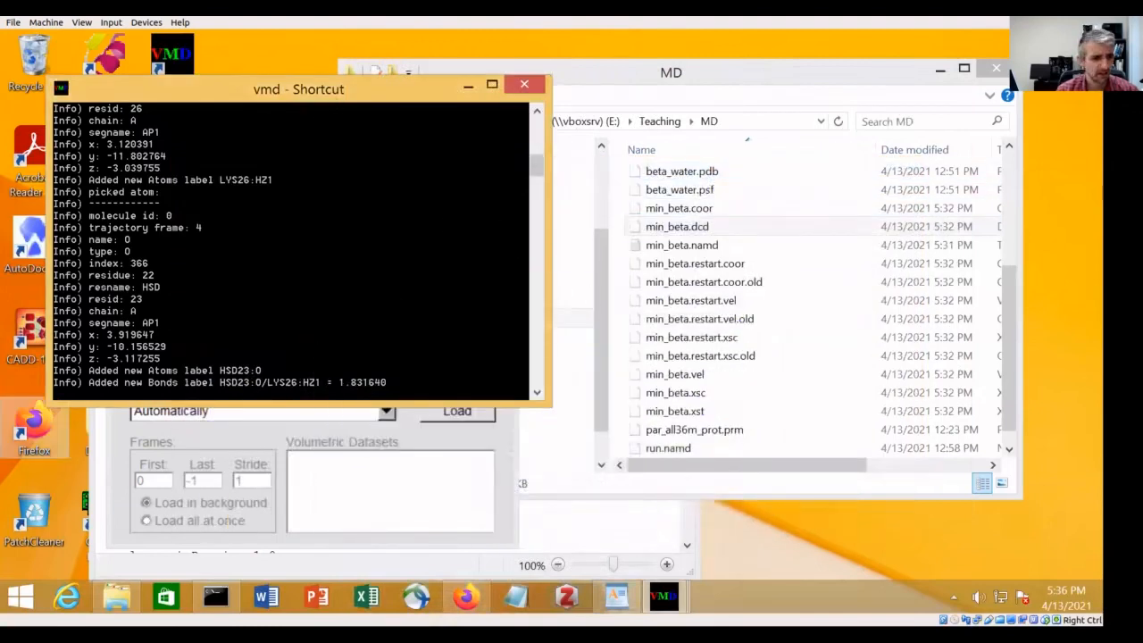
{"action": "left_click_drag", "start_coordinate": [303, 94], "coordinate": [622, 198]}
{"action": "left_click", "coordinate": [274, 312]}
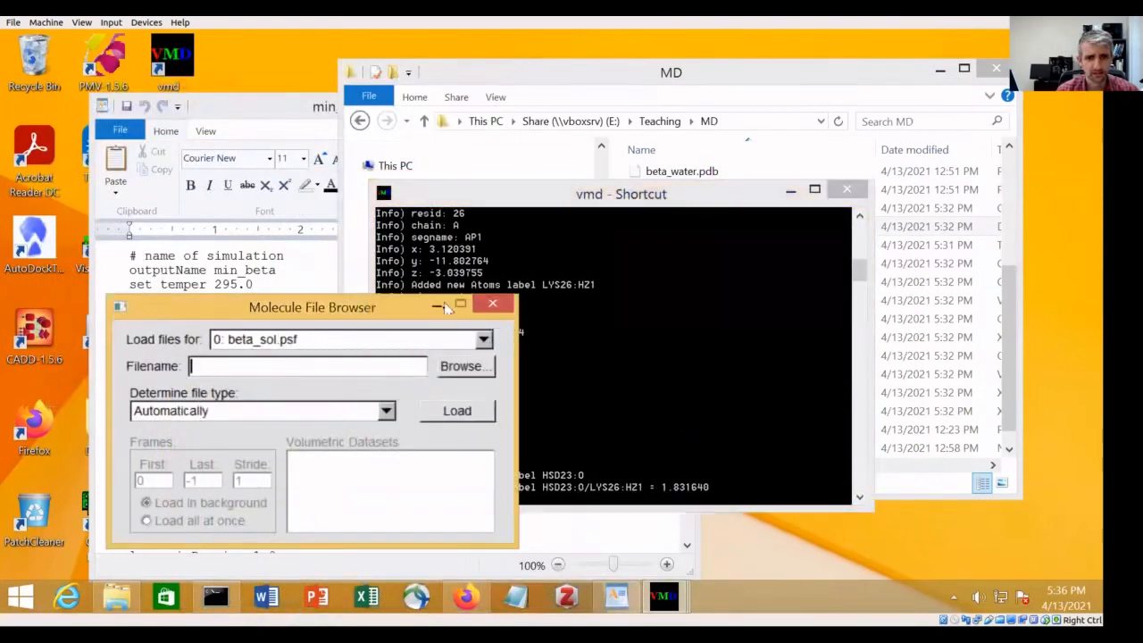
{"action": "left_click", "coordinate": [437, 305]}
{"action": "left_click", "coordinate": [791, 190]}
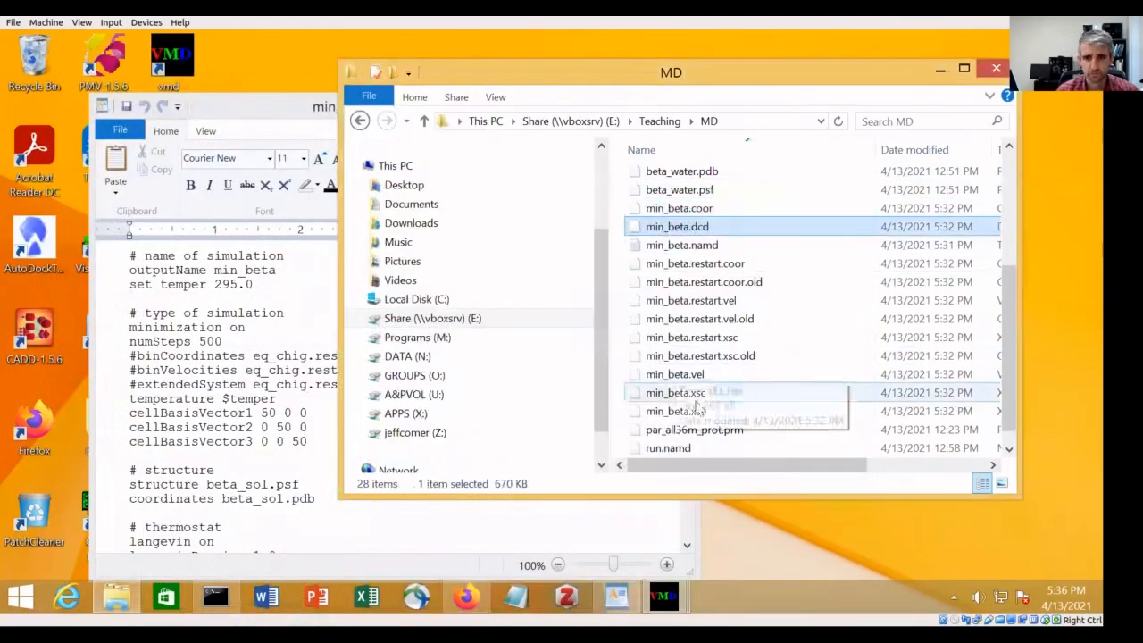
Compare the commented restart lines in min_beta.namd with the min_beta.restart .coor, .vel and .xsc files in the MD folder
{"action": "left_click", "coordinate": [326, 326]}
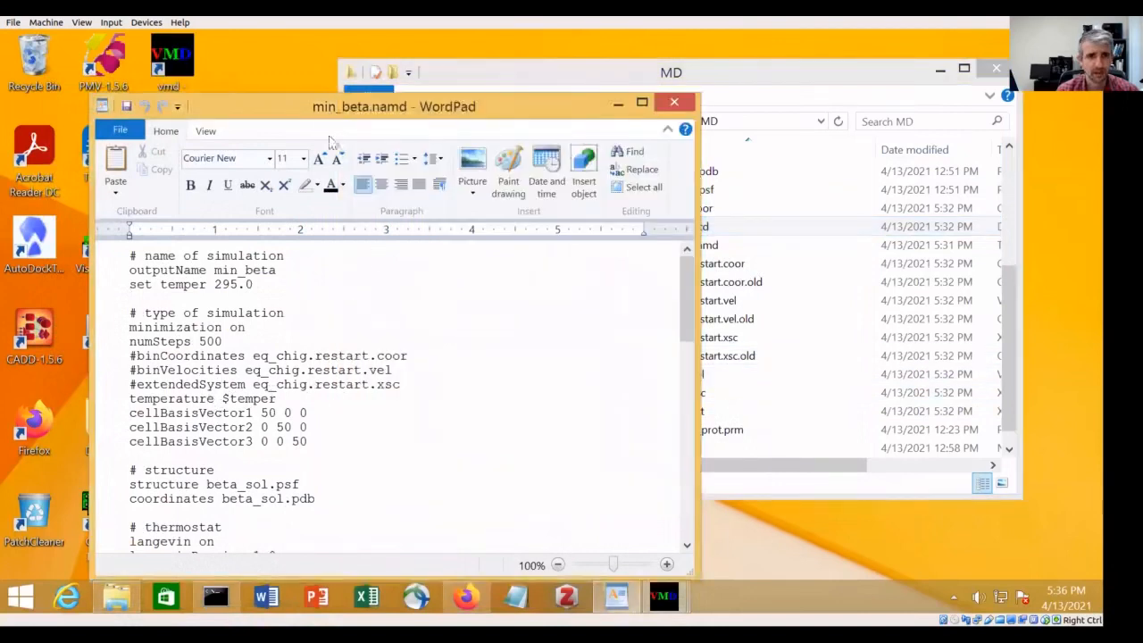
{"action": "left_click_drag", "start_coordinate": [329, 107], "coordinate": [332, 73]}
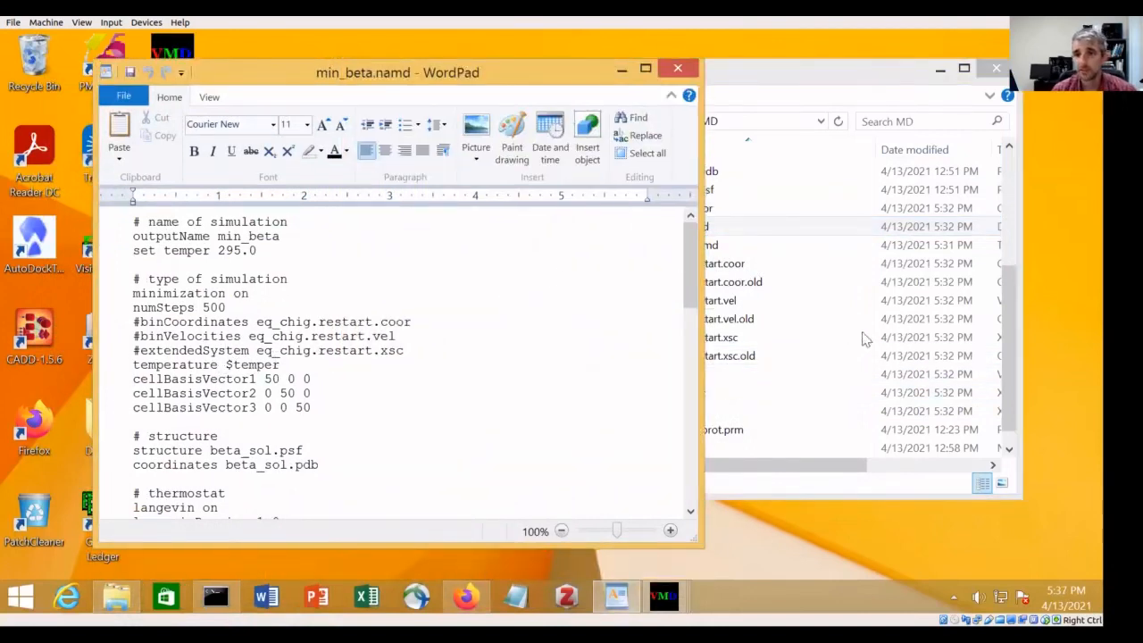
{"action": "left_click", "coordinate": [786, 337]}
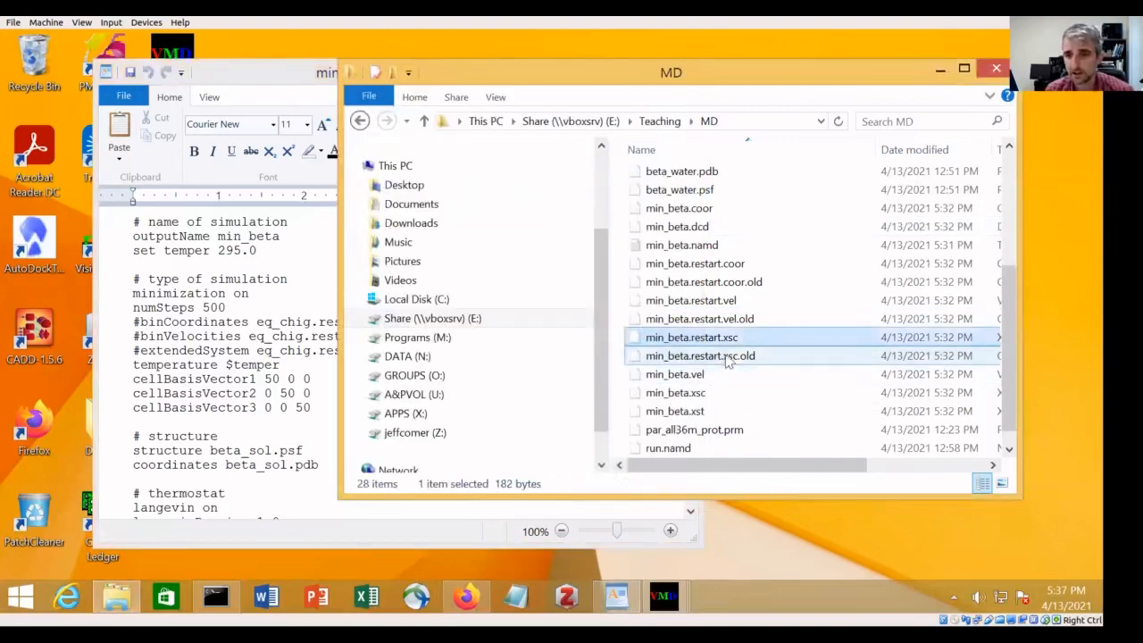
{"action": "left_click", "coordinate": [723, 264]}
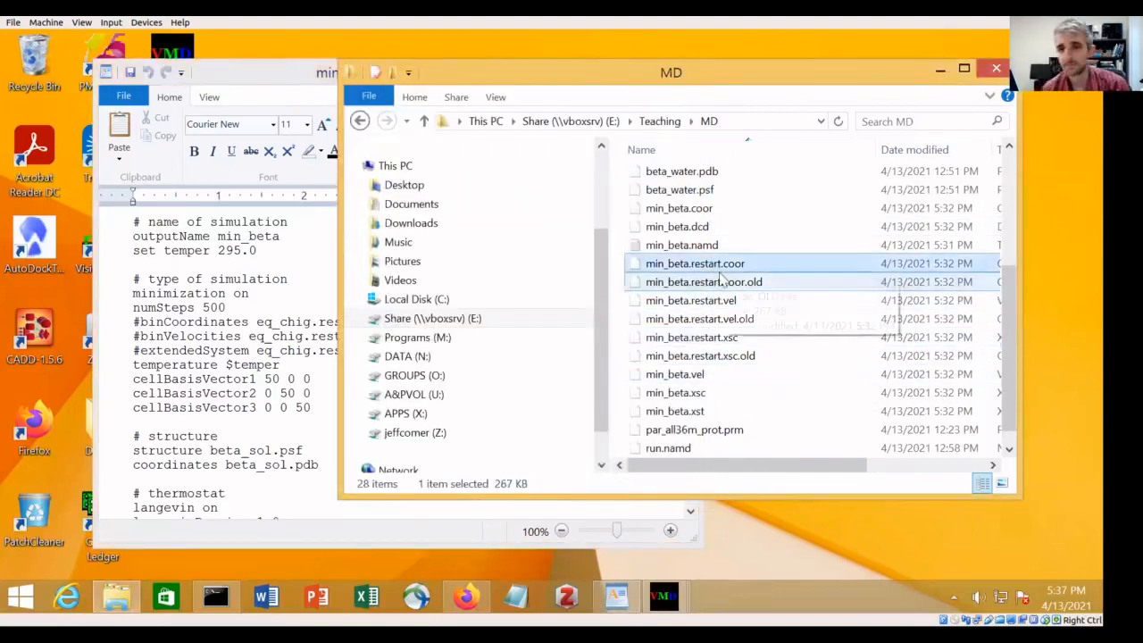
{"action": "left_click", "coordinate": [711, 301]}
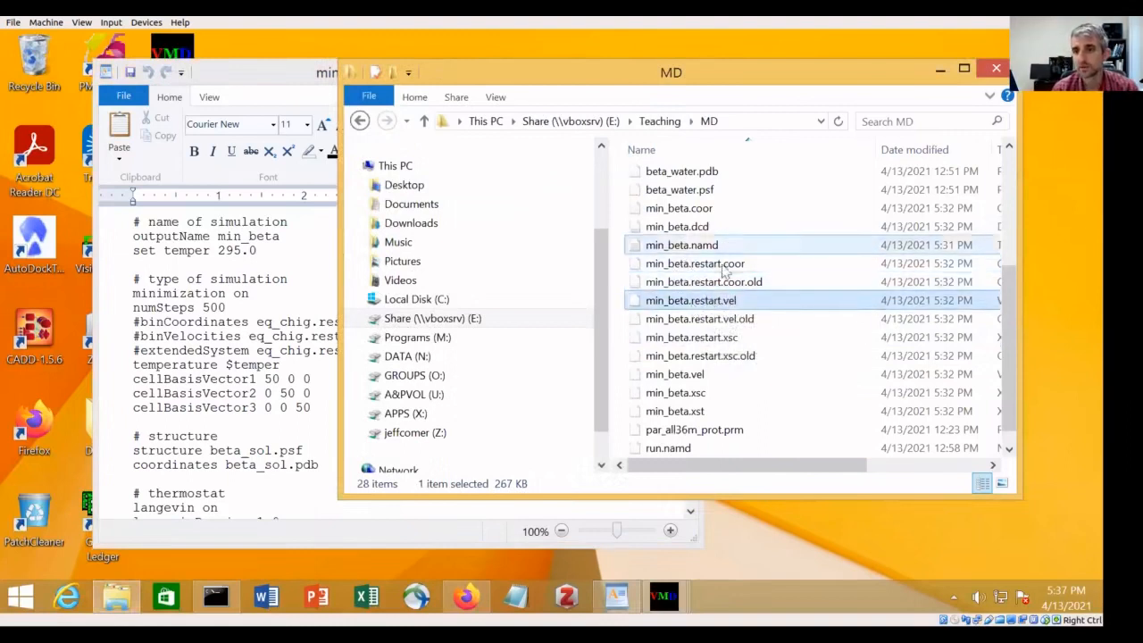
{"action": "left_click", "coordinate": [716, 342]}
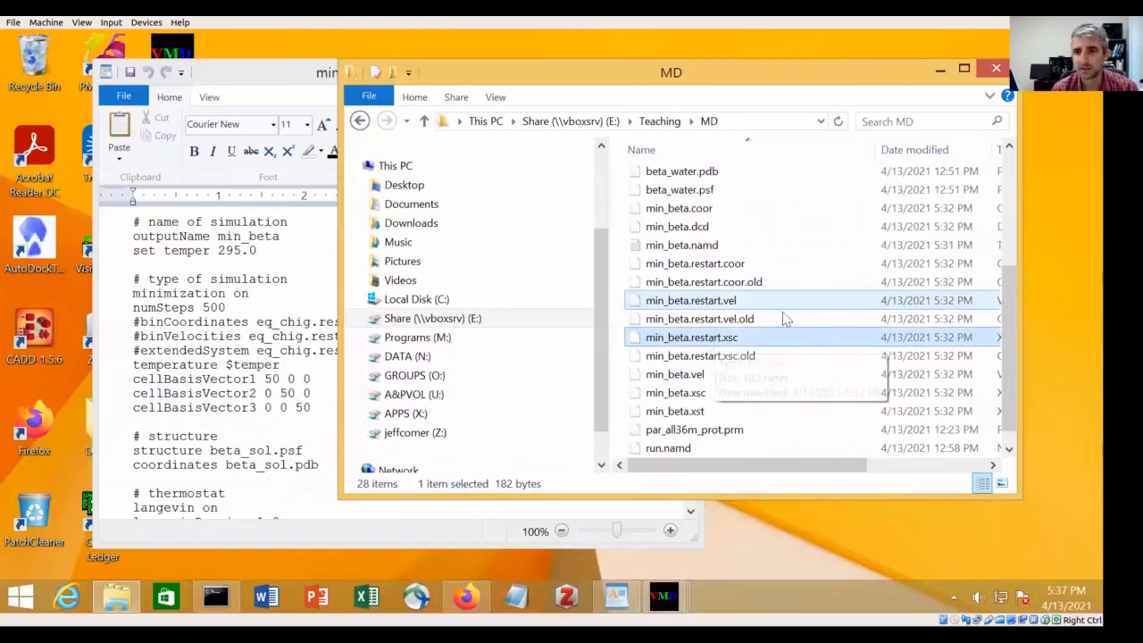
{"action": "left_click", "coordinate": [692, 266]}
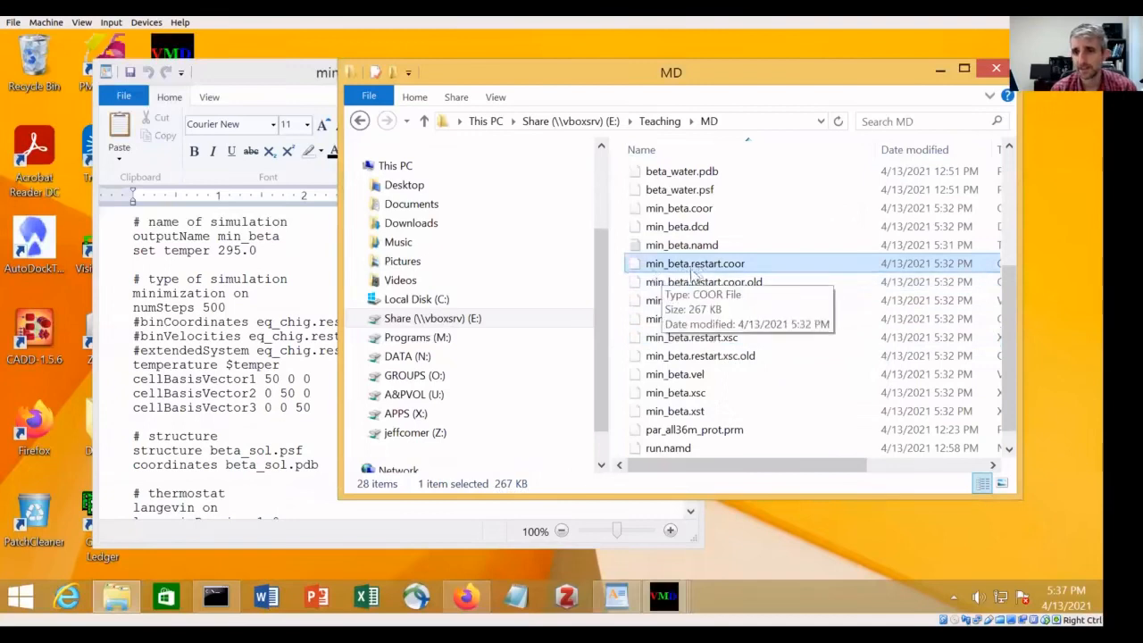
{"action": "left_click", "coordinate": [736, 268]}
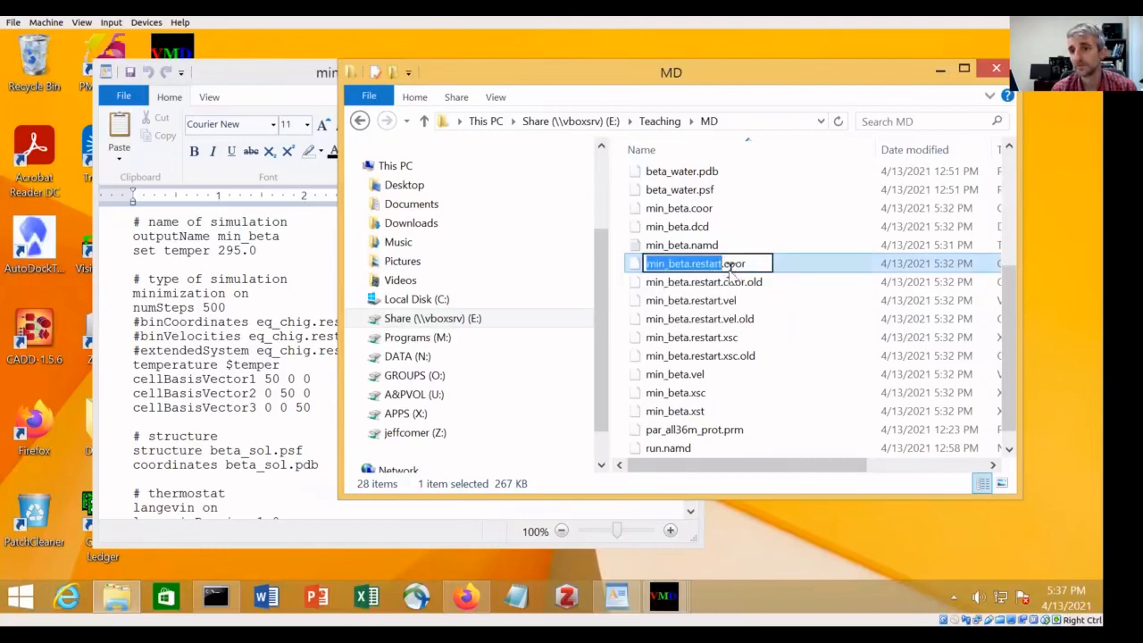
{"action": "key", "text": "Escape"}
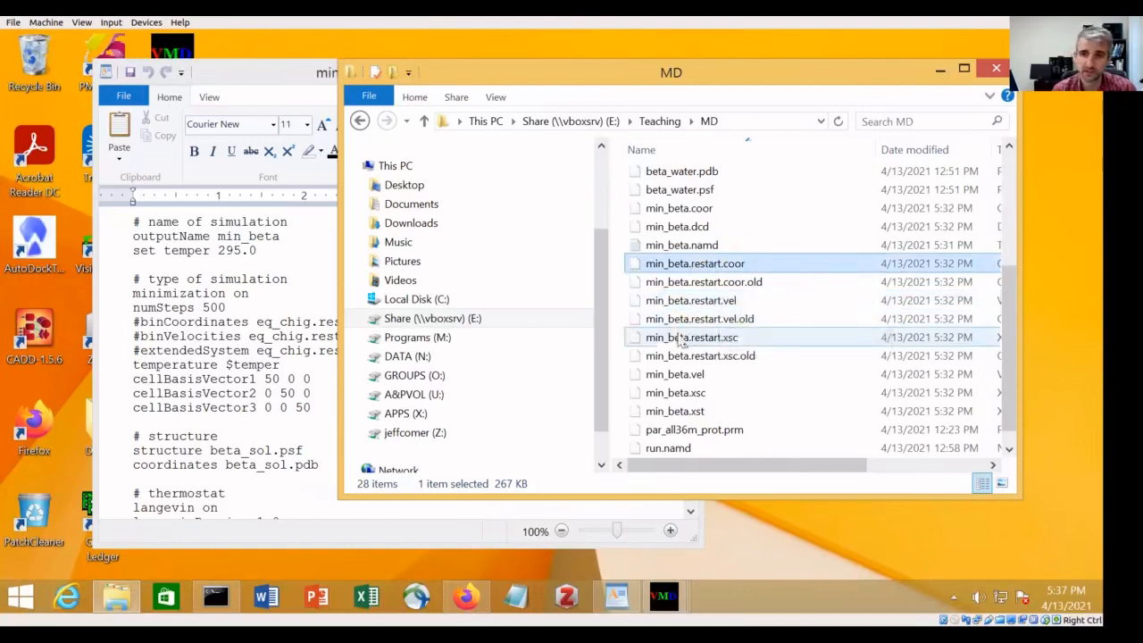
Uncomment the binCoordinates line in min_beta.namd and set its file to min_beta.restart.coor, with the MD folder visible alongside
{"action": "left_click", "coordinate": [260, 333]}
{"action": "left_click", "coordinate": [140, 322]}
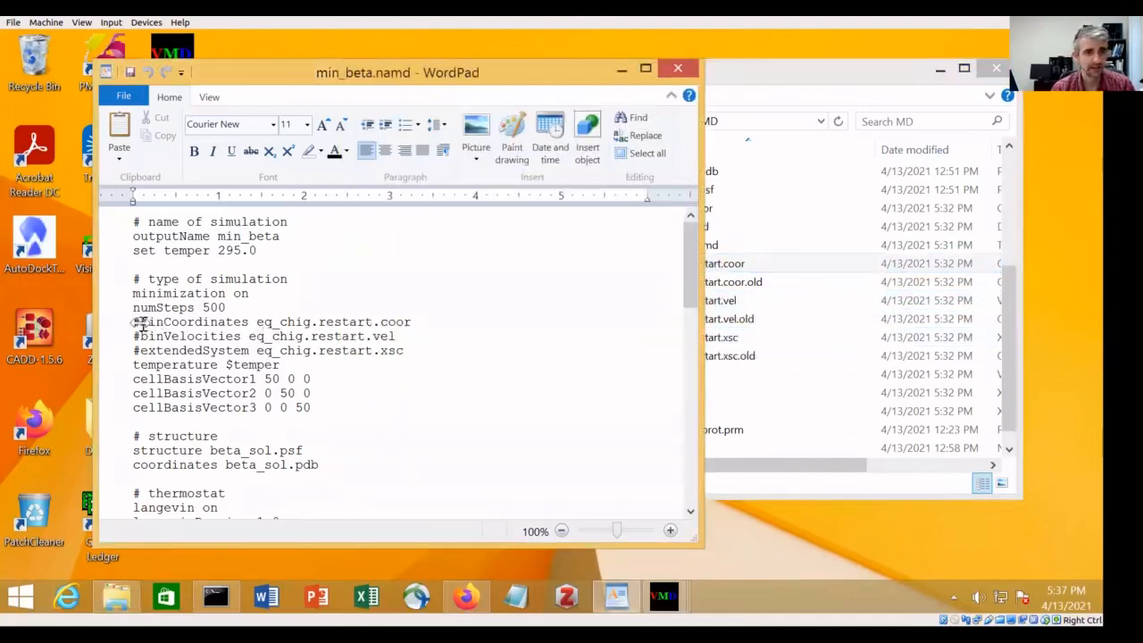
{"action": "key", "text": "BackSpace"}
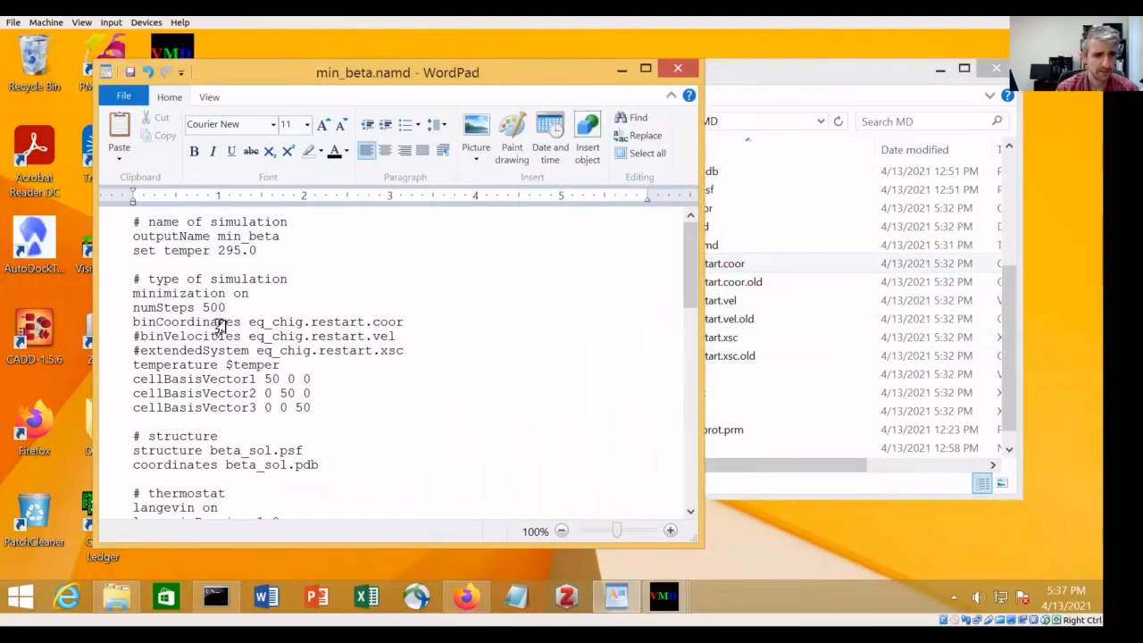
{"action": "left_click_drag", "start_coordinate": [249, 323], "coordinate": [408, 323]}
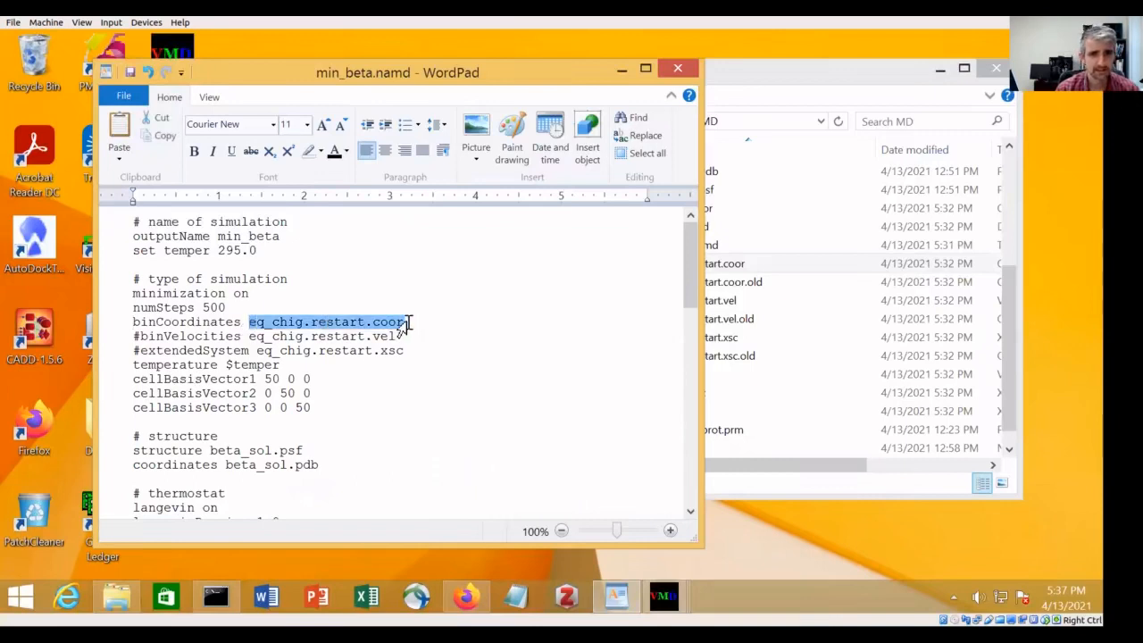
{"action": "key", "text": "BackSpace"}
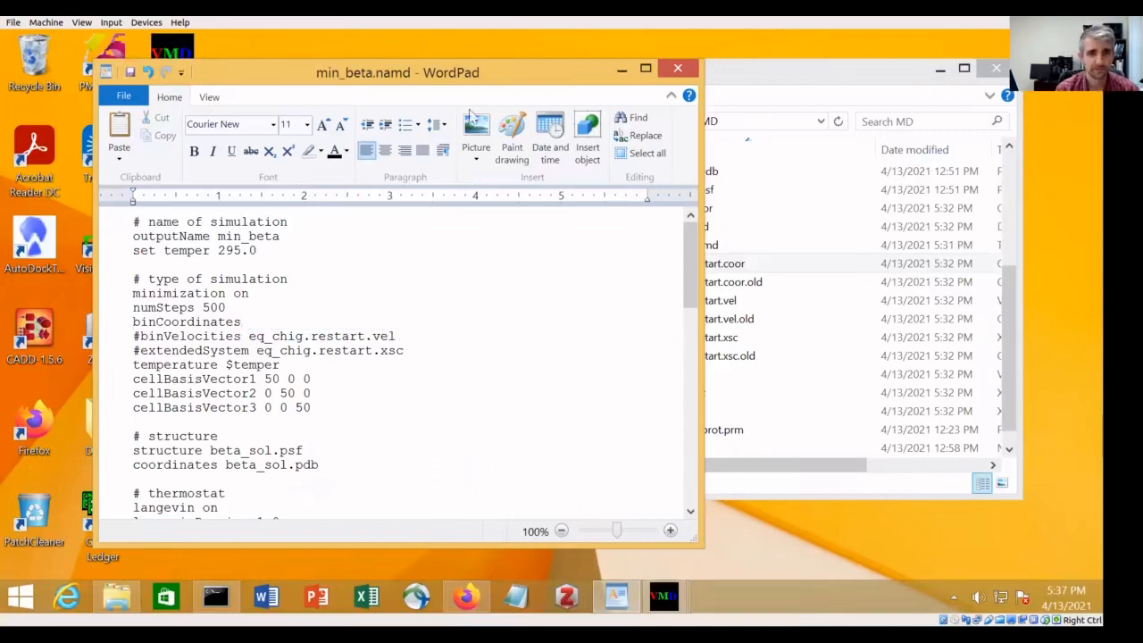
{"action": "left_click_drag", "start_coordinate": [417, 77], "coordinate": [343, 81]}
{"action": "left_click_drag", "start_coordinate": [713, 78], "coordinate": [757, 77]}
{"action": "left_click", "coordinate": [253, 326]}
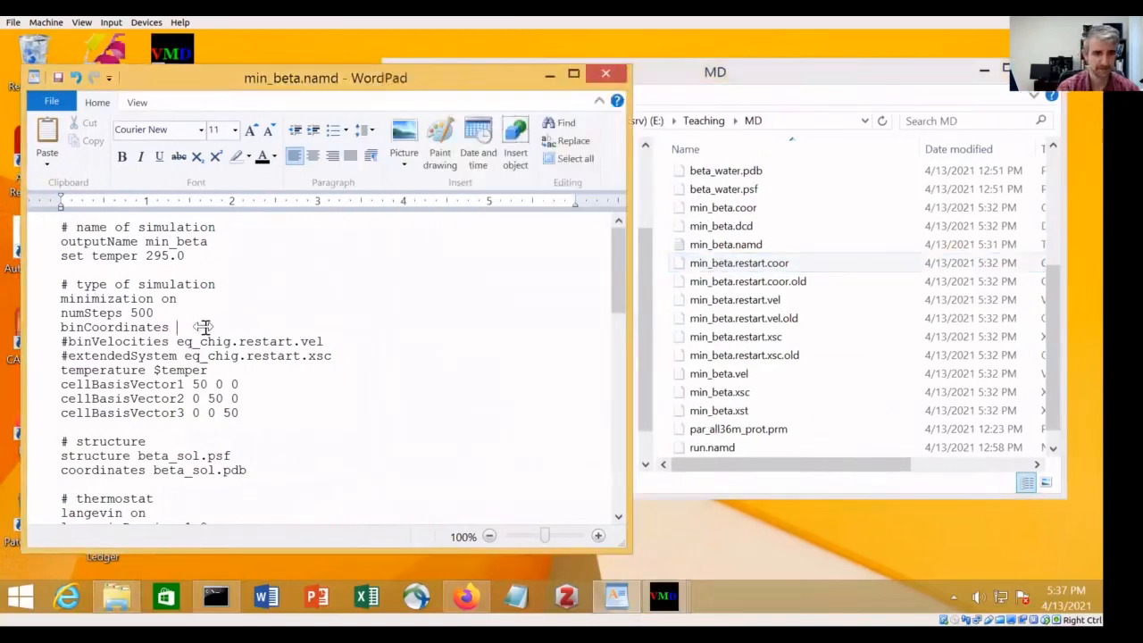
{"action": "type", "text": "min_beta"}
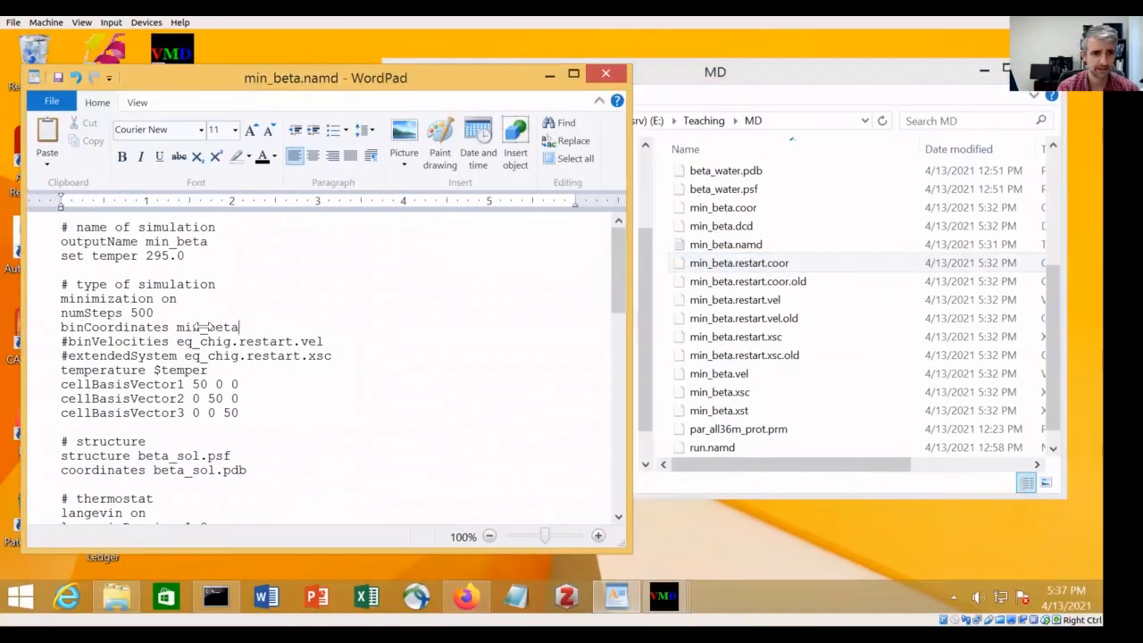
{"action": "type", "text": ".restart.co"}
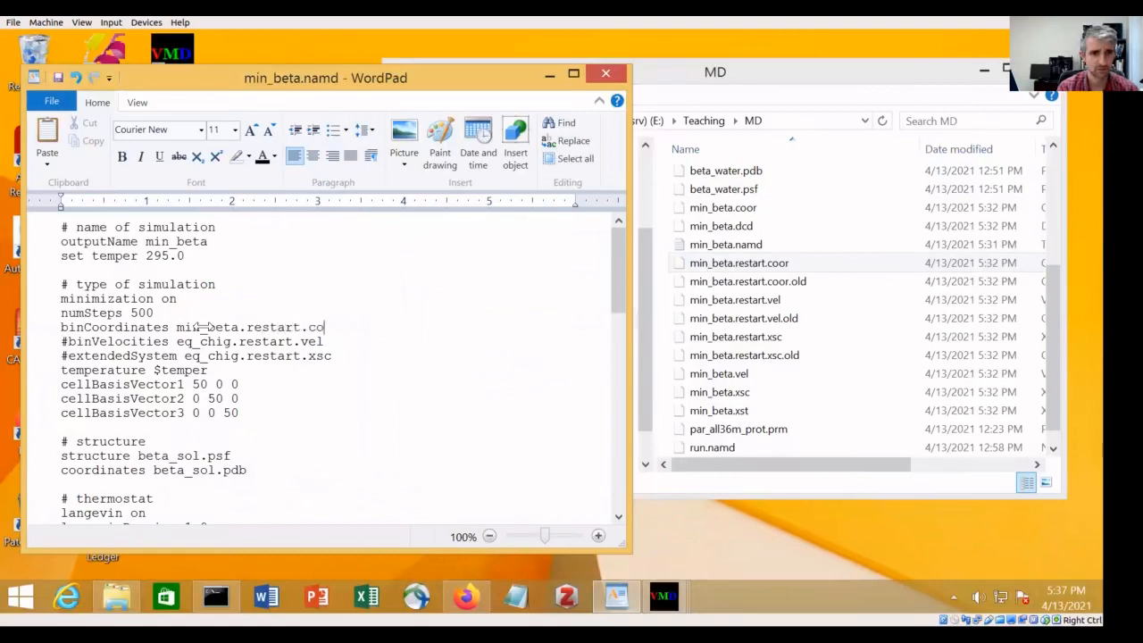
{"action": "type", "text": "or"}
Change the file named in the commented binVelocities line of min_beta.namd to min_beta.restart.vel
{"action": "left_click", "coordinate": [130, 355]}
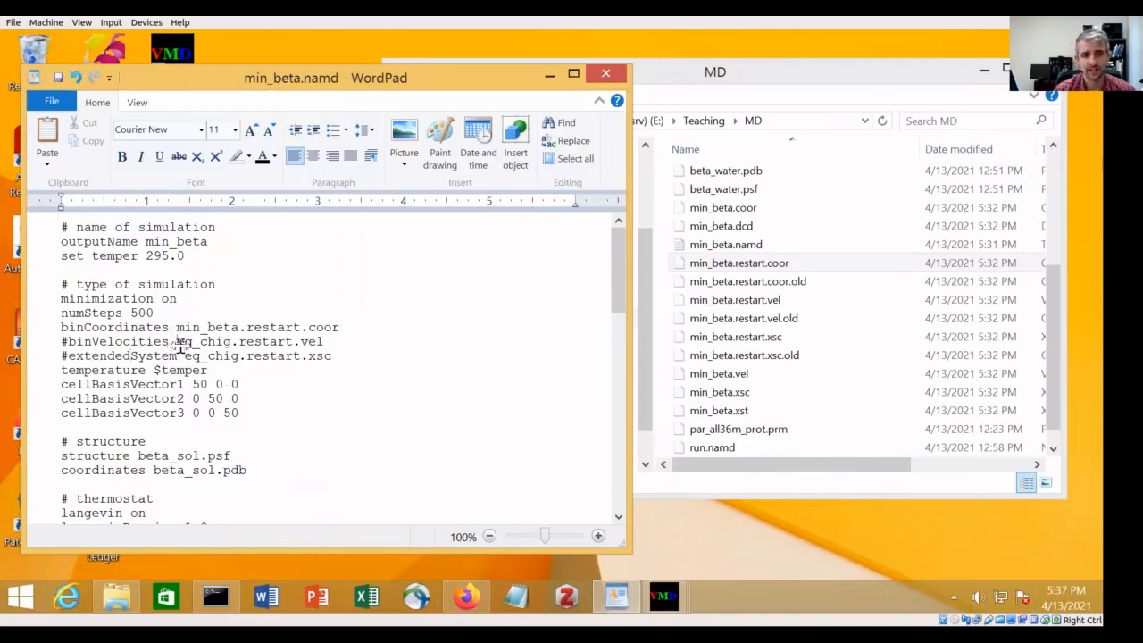
{"action": "left_click_drag", "start_coordinate": [177, 342], "coordinate": [230, 342]}
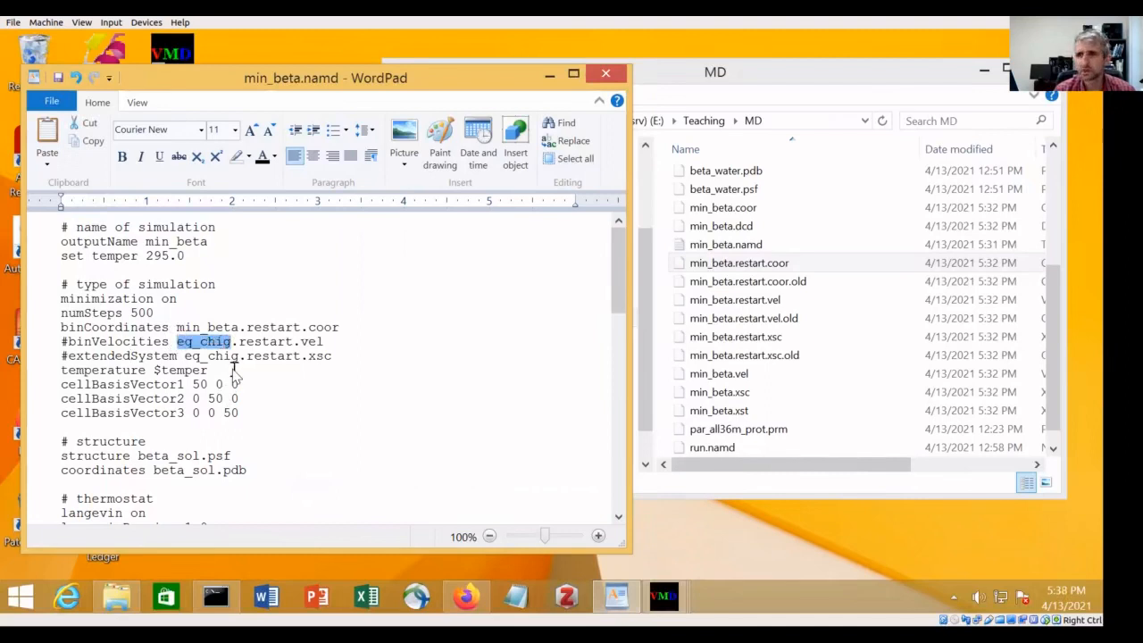
{"action": "left_click", "coordinate": [182, 357]}
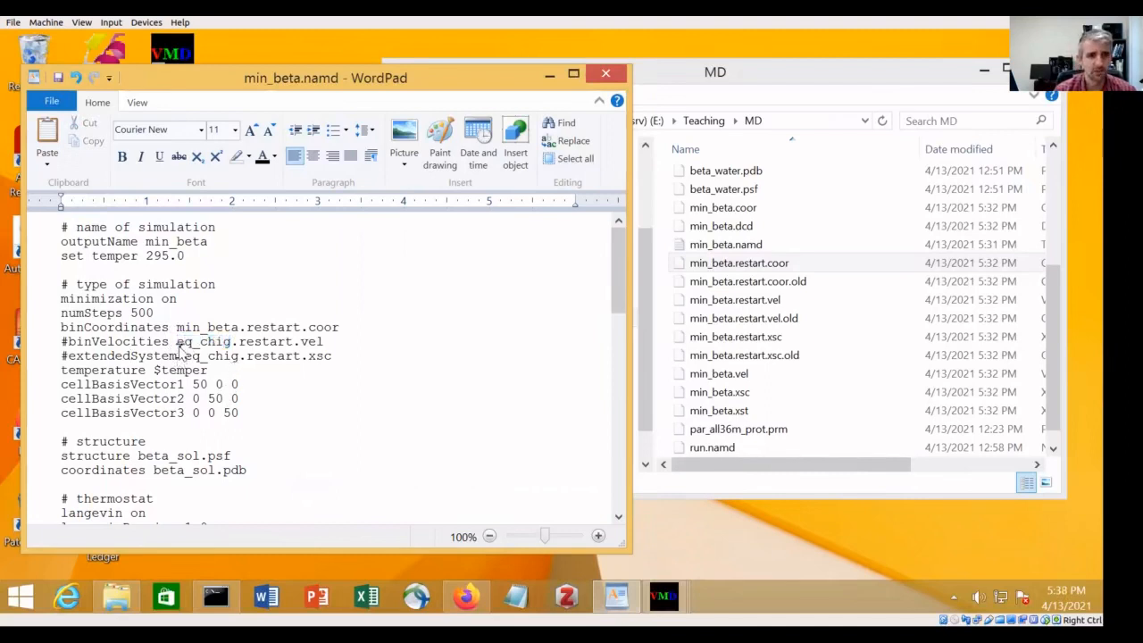
{"action": "left_click_drag", "start_coordinate": [177, 342], "coordinate": [325, 342]}
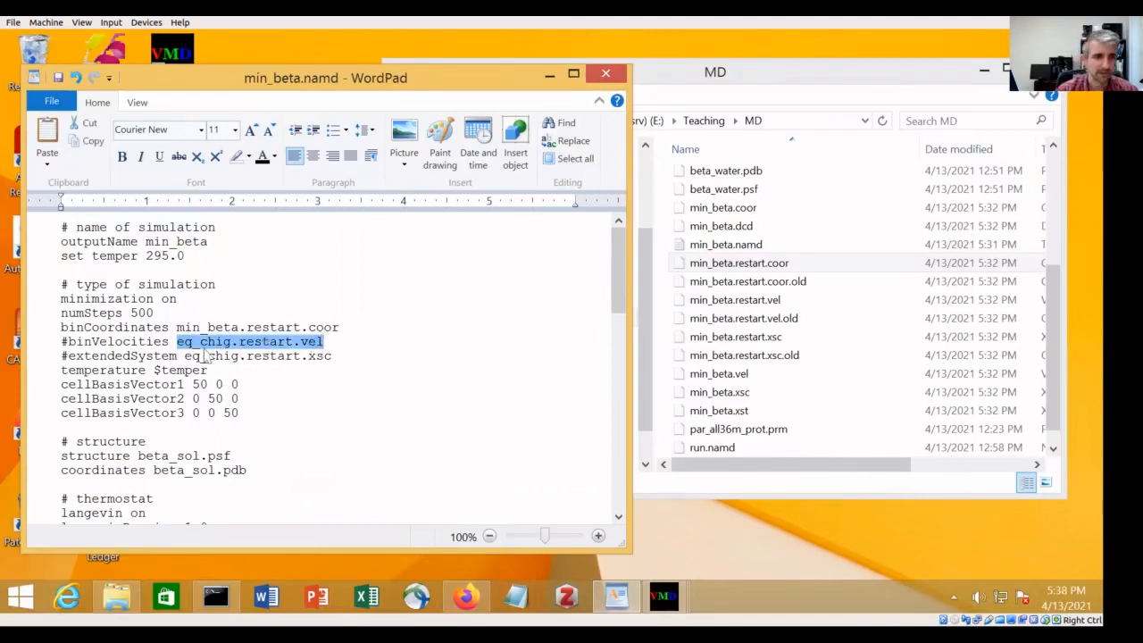
{"action": "left_click", "coordinate": [234, 340]}
{"action": "left_click_drag", "start_coordinate": [234, 342], "coordinate": [177, 342]}
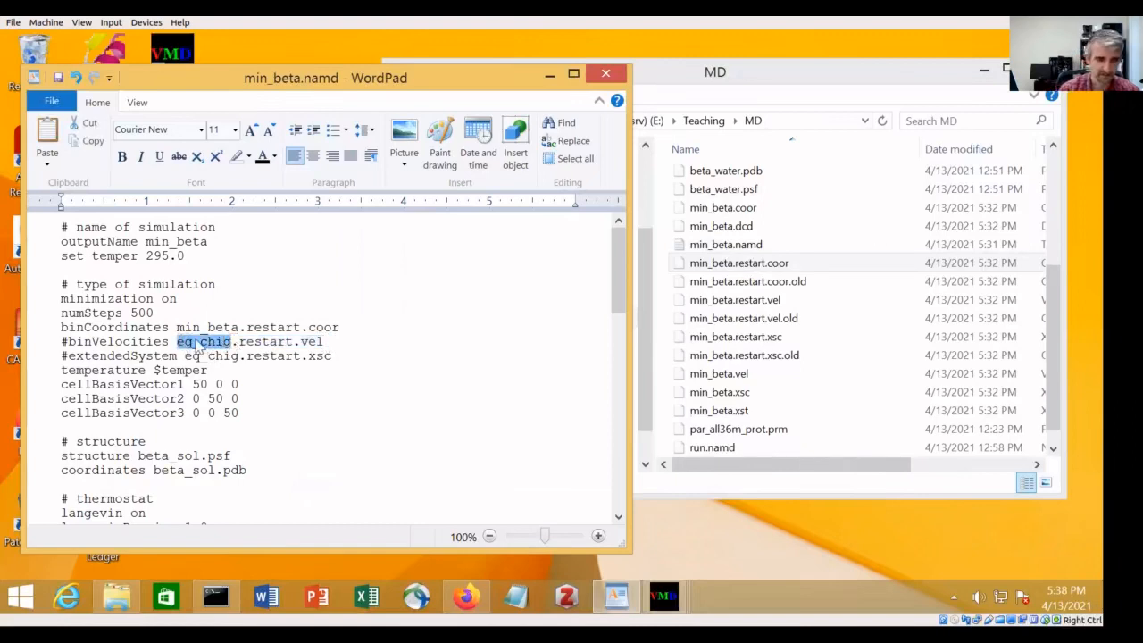
{"action": "type", "text": "min_beta"}
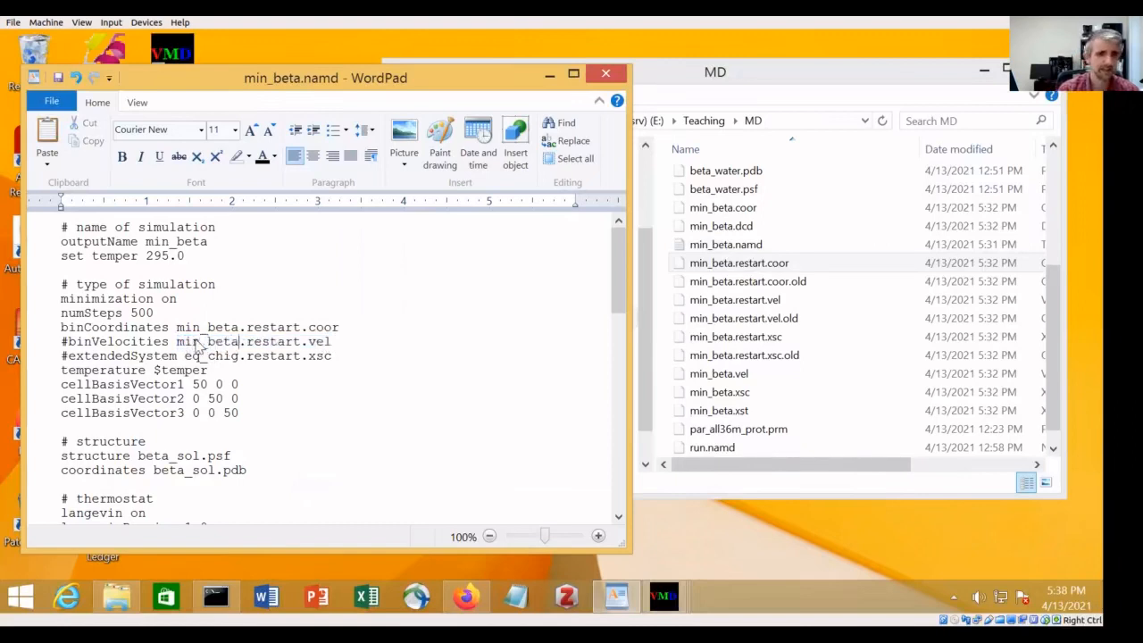
{"action": "left_click_drag", "start_coordinate": [61, 343], "coordinate": [68, 343]}
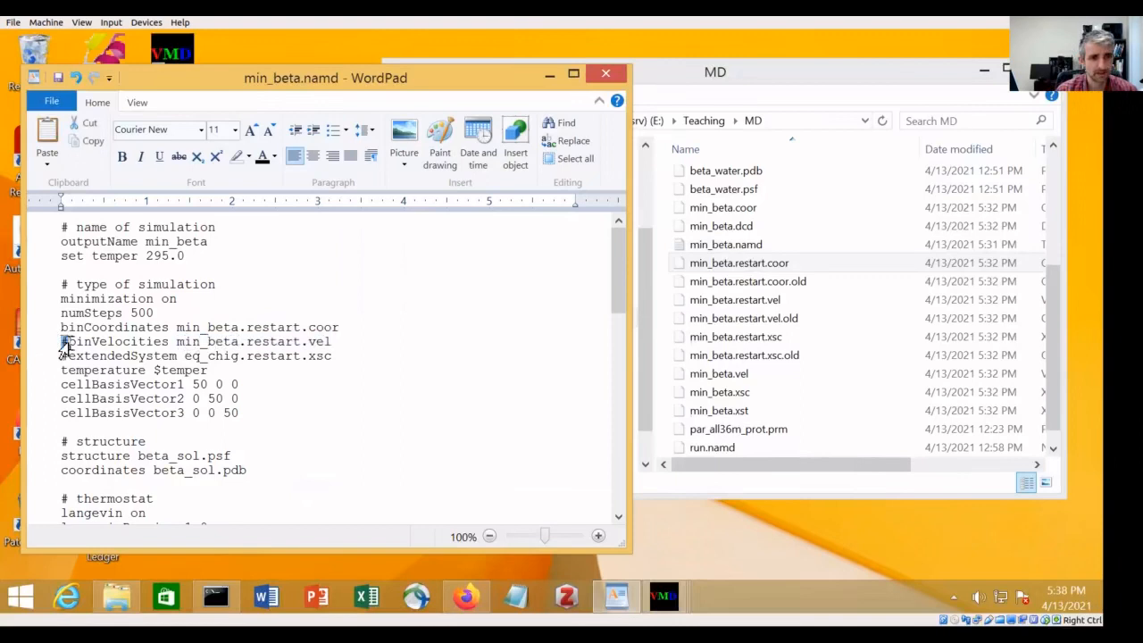
Uncomment the extendedSystem line and set its file to min_beta.restart.xsc, matching the restart file in the MD folder
{"action": "left_click", "coordinate": [65, 357]}
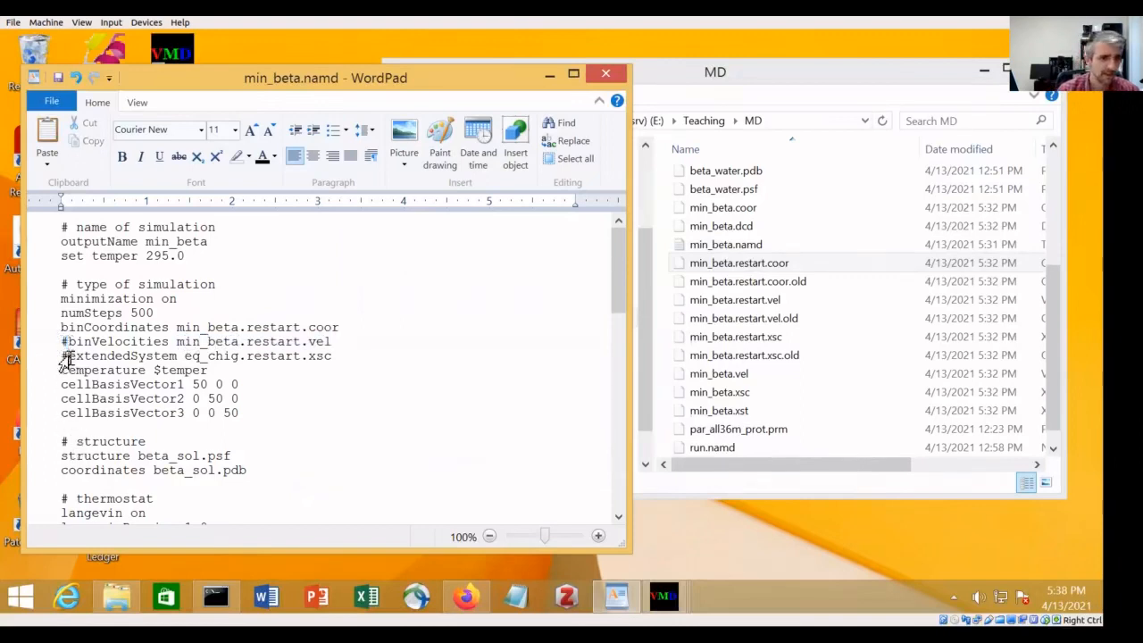
{"action": "key", "text": "BackSpace"}
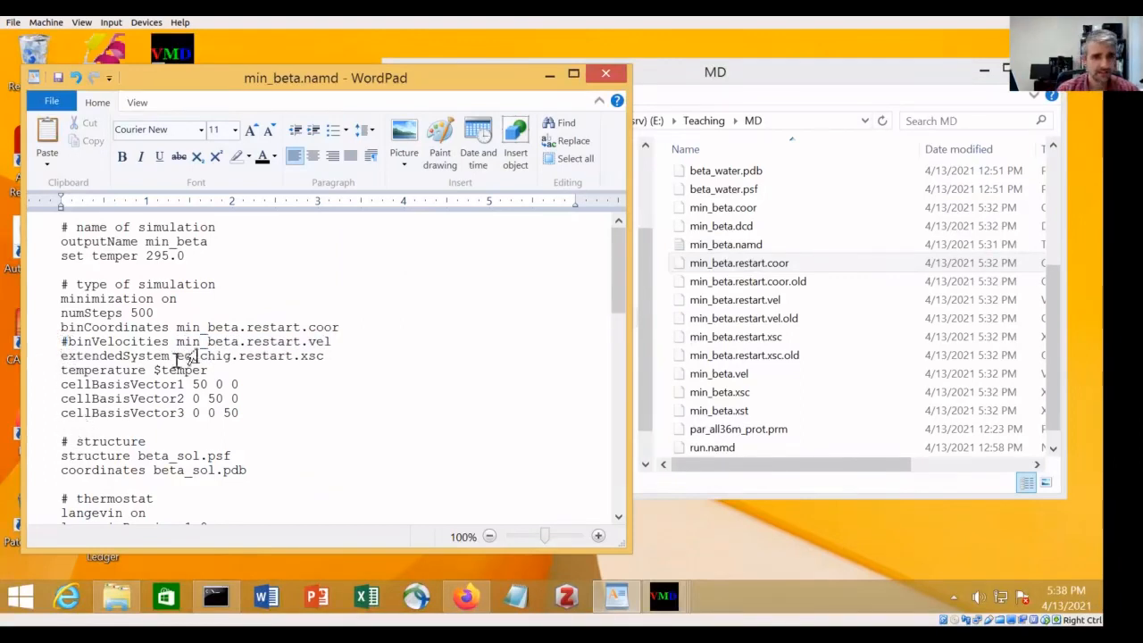
{"action": "left_click", "coordinate": [788, 340]}
{"action": "left_click", "coordinate": [191, 356]}
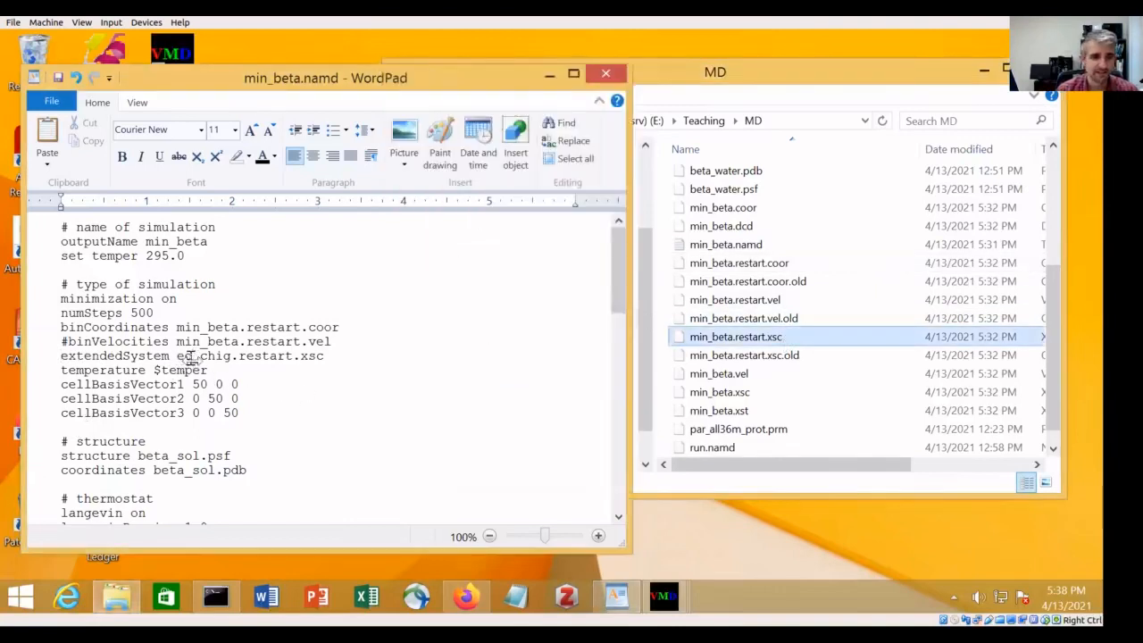
{"action": "key", "text": "BackSpace"}
{"action": "key", "text": "BackSpace"}
{"action": "type", "text": "min"}
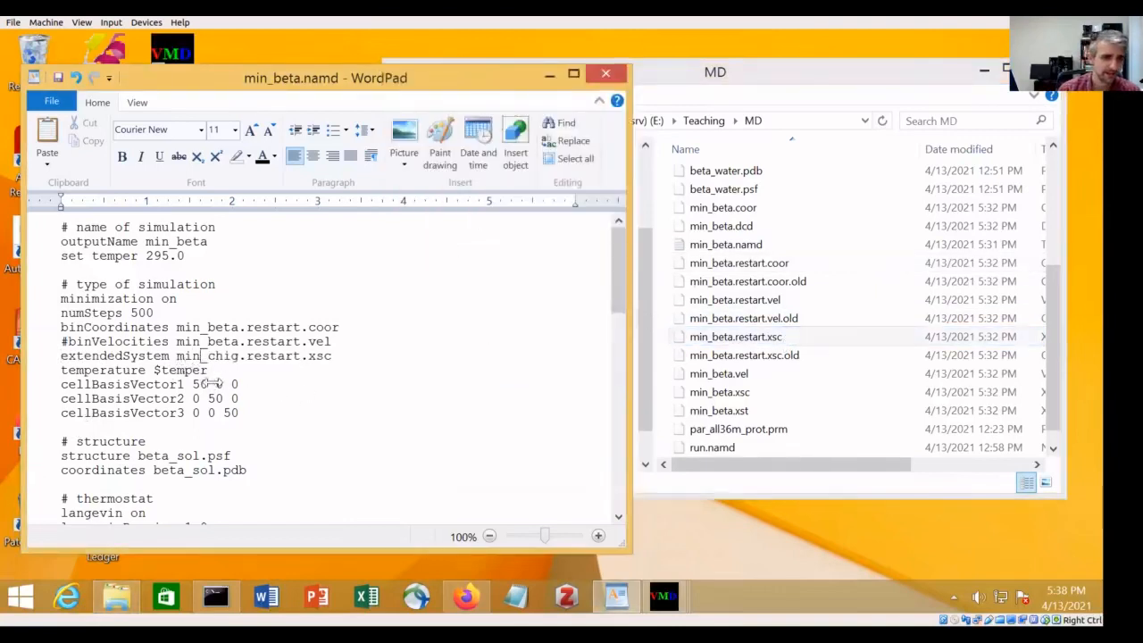
{"action": "key", "text": "BackSpace"}
{"action": "key", "text": "BackSpace"}
{"action": "key", "text": "BackSpace"}
{"action": "key", "text": "BackSpace"}
{"action": "type", "text": "beta"}
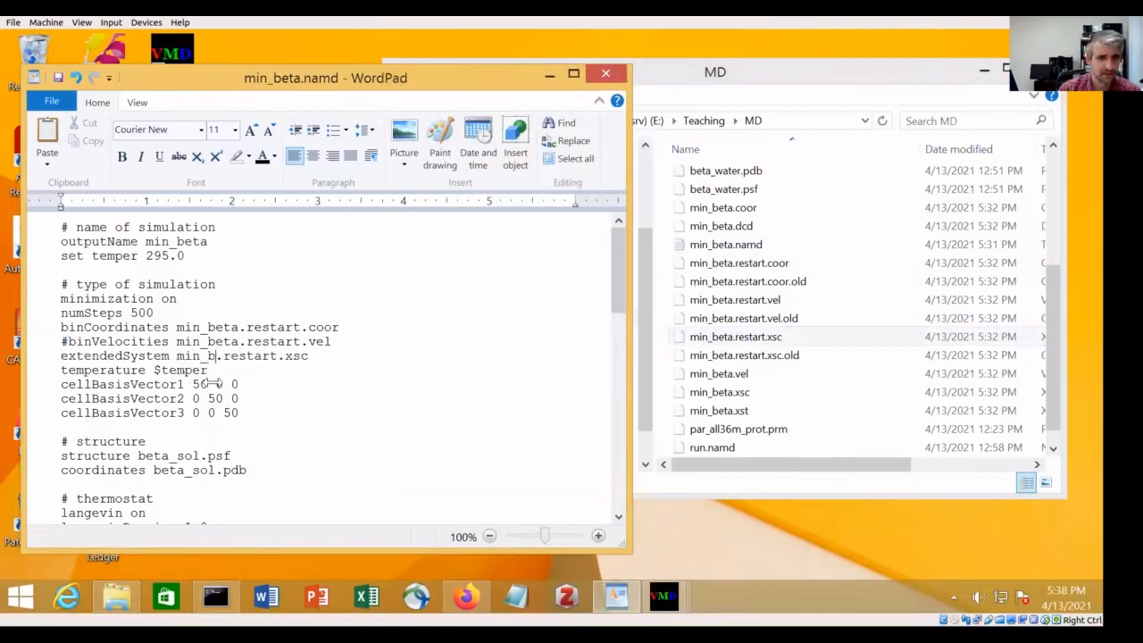
{"action": "left_click", "coordinate": [766, 341]}
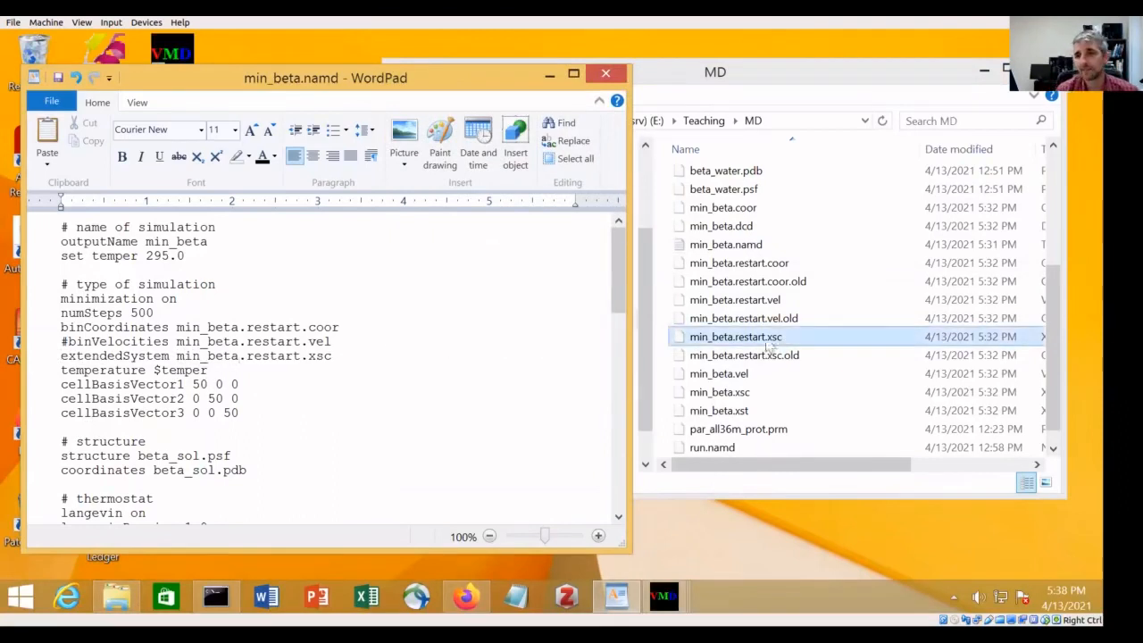
Delete the three cellBasisVector lines from the type of simulation section
{"action": "left_click", "coordinate": [242, 414]}
{"action": "left_click_drag", "start_coordinate": [241, 415], "coordinate": [43, 388]}
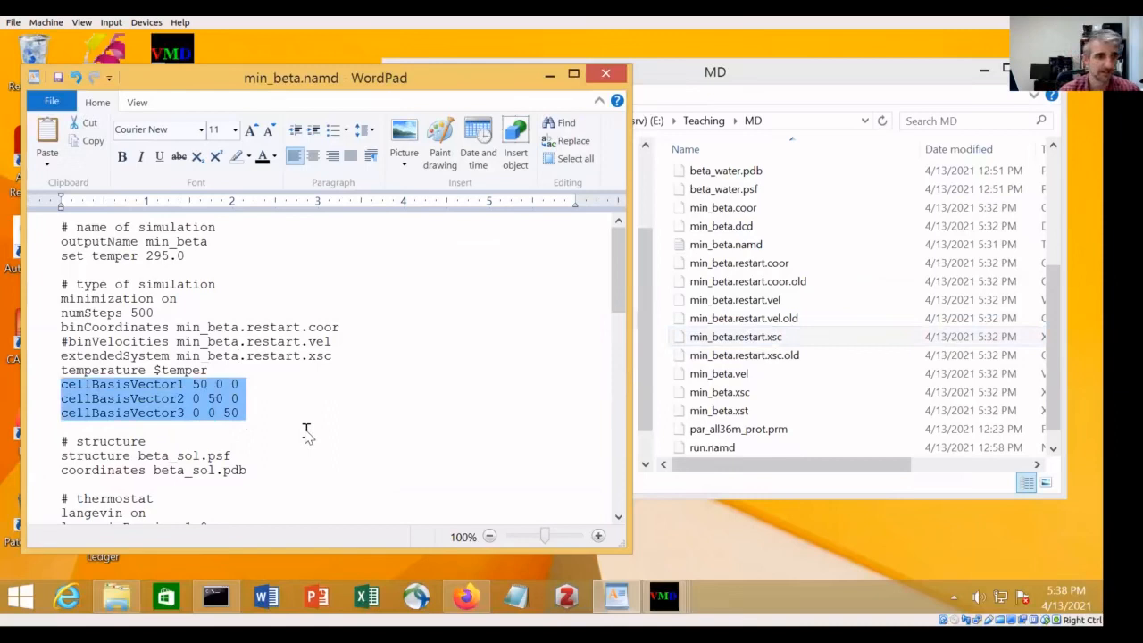
{"action": "key", "text": "Delete"}
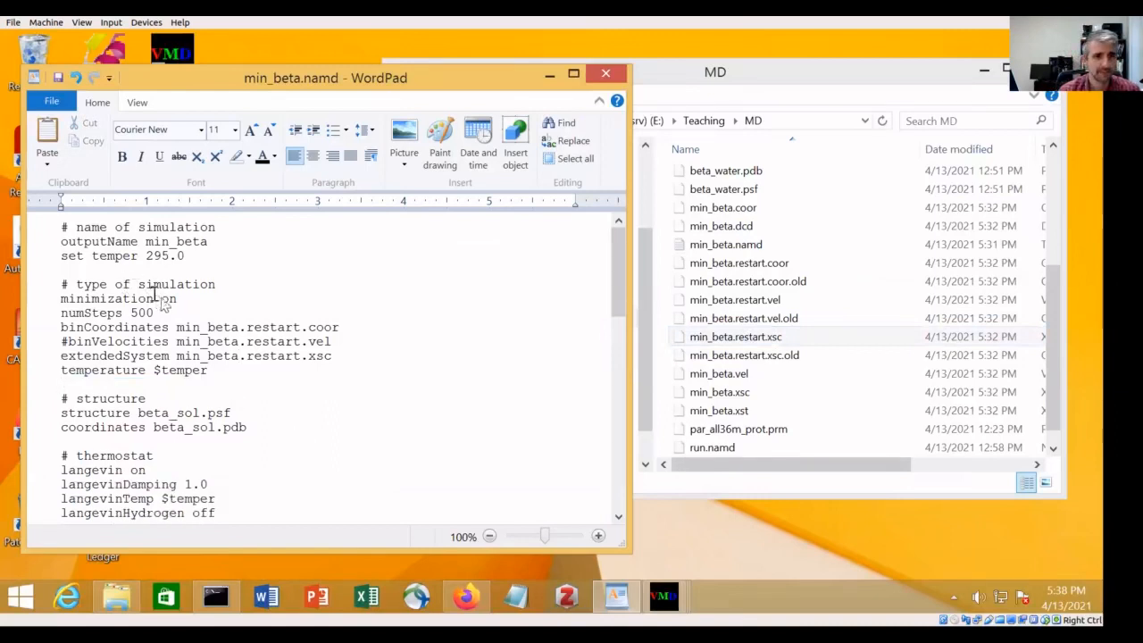
Set the simulation's outputName to eq_beta
{"action": "left_click_drag", "start_coordinate": [169, 241], "coordinate": [146, 241]}
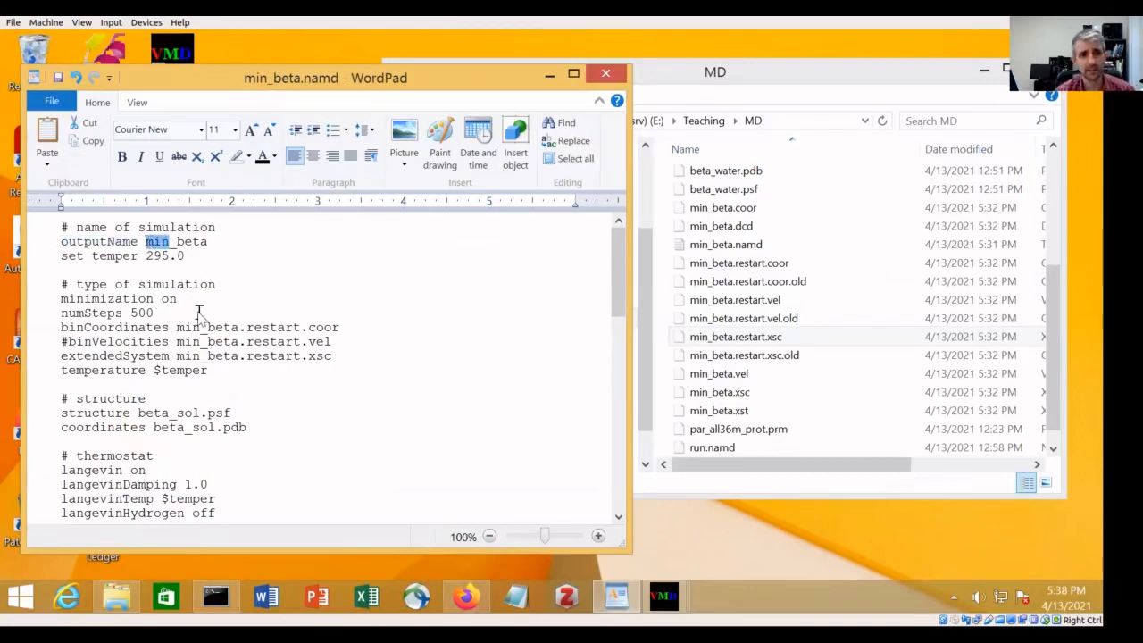
{"action": "key", "text": "Delete"}
{"action": "type", "text": "eq"}
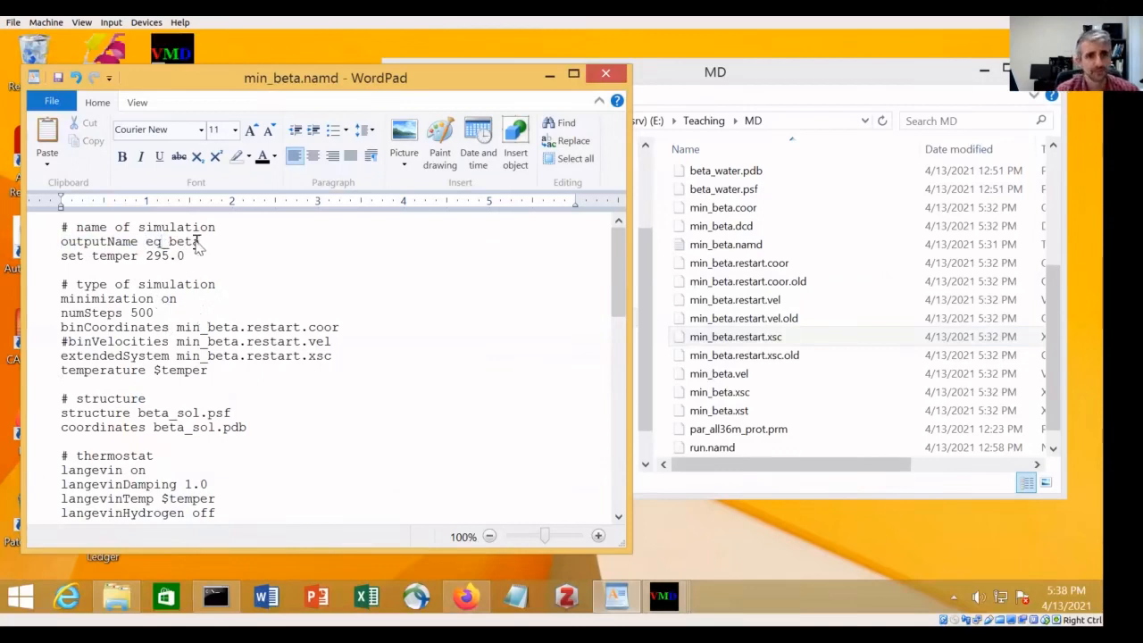
Save the edited configuration in the MD folder under the new file name eq_beta.namd as a text document
{"action": "left_click", "coordinate": [54, 112]}
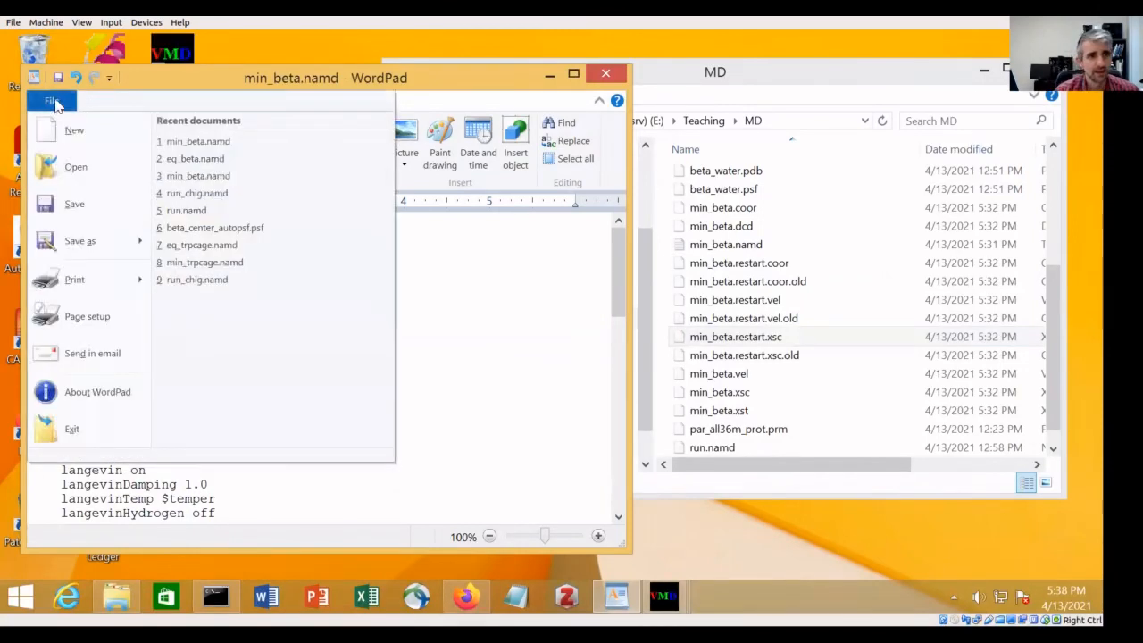
{"action": "left_click", "coordinate": [100, 243]}
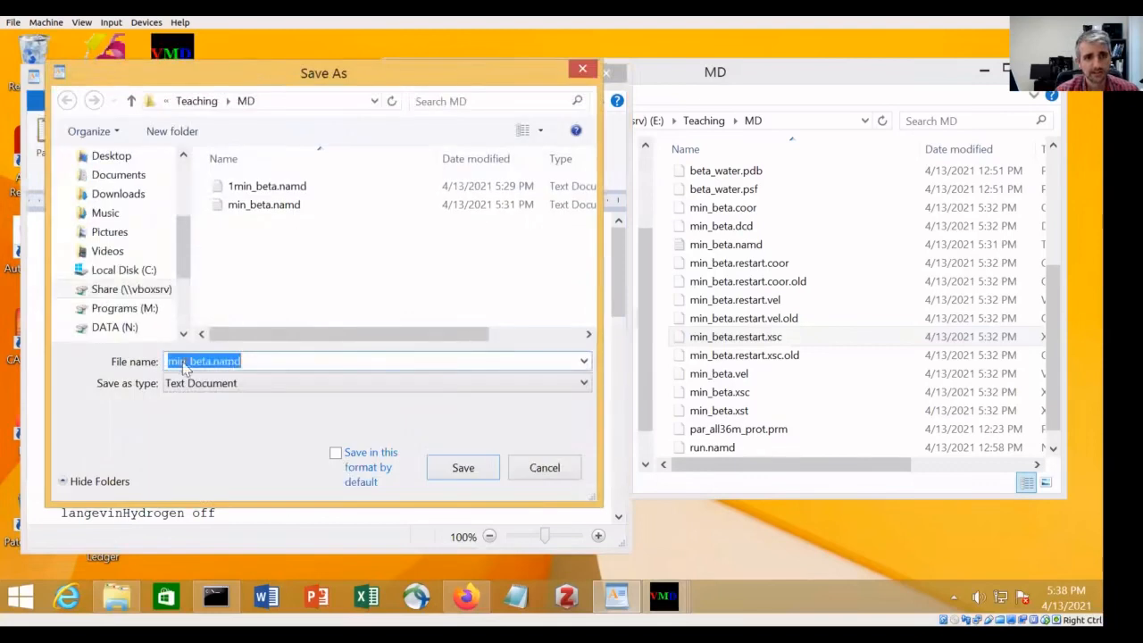
{"action": "left_click", "coordinate": [186, 360]}
{"action": "key", "text": "BackSpace"}
{"action": "key", "text": "BackSpace"}
{"action": "key", "text": "BackSpace"}
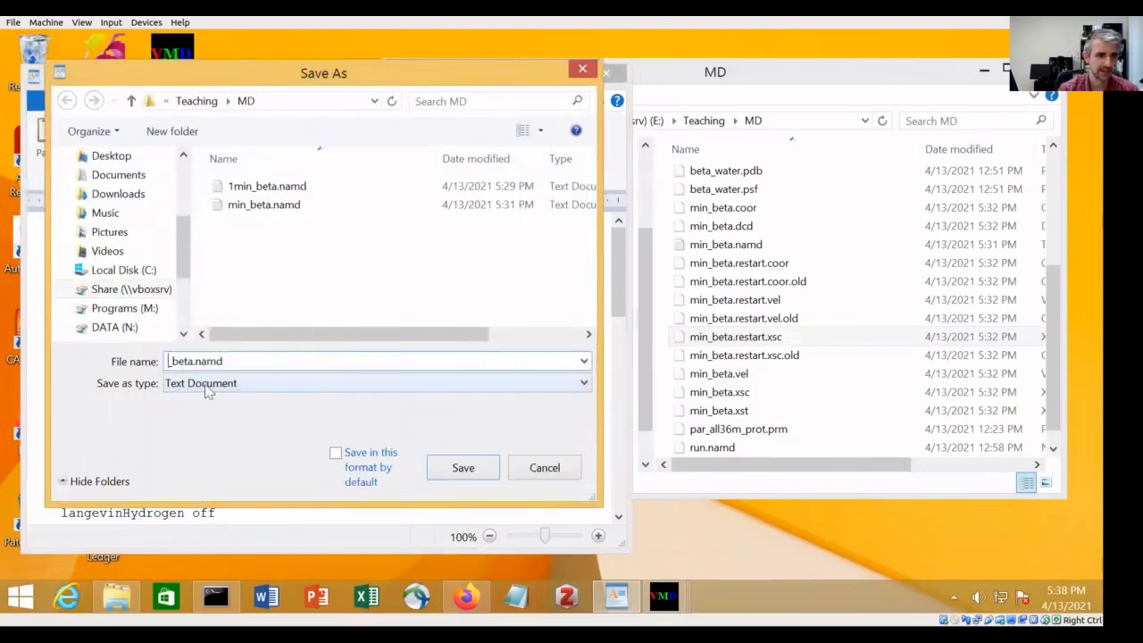
{"action": "type", "text": "eq"}
{"action": "left_click", "coordinate": [480, 467]}
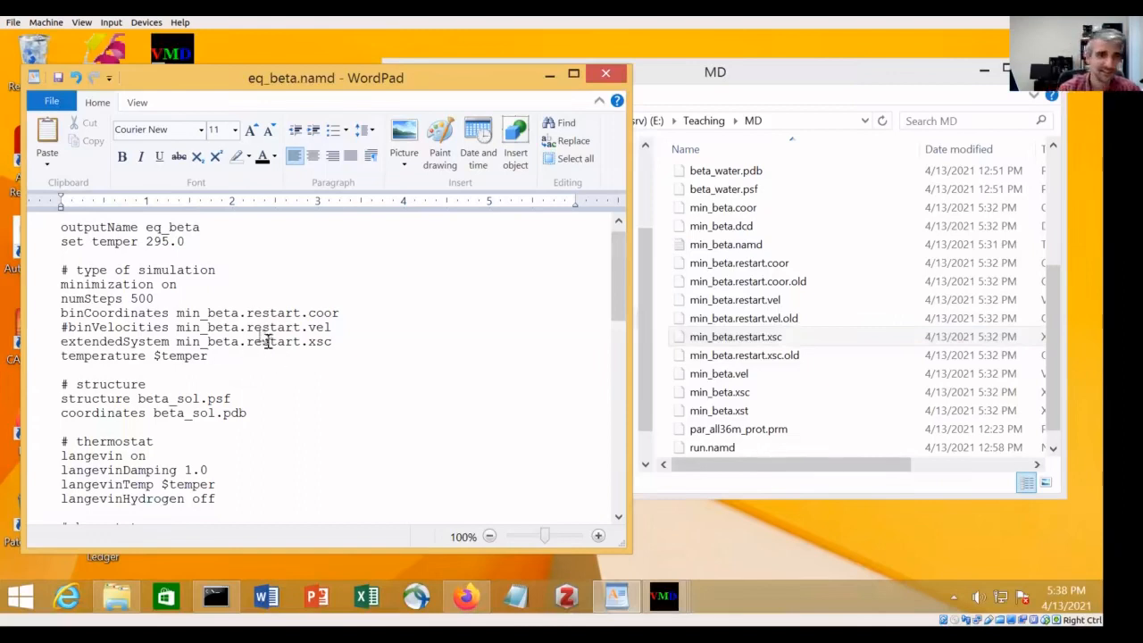
Delete the "minimization on" line from the type of simulation section of eq_beta.namd
{"action": "left_click", "coordinate": [260, 328]}
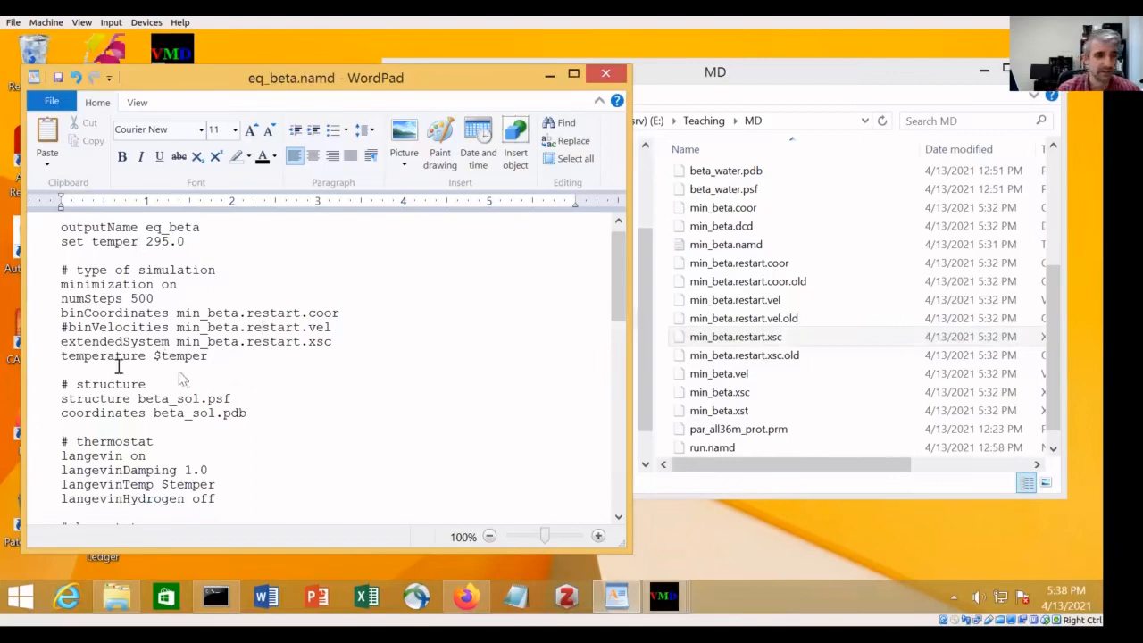
{"action": "left_click_drag", "start_coordinate": [175, 284], "coordinate": [61, 284]}
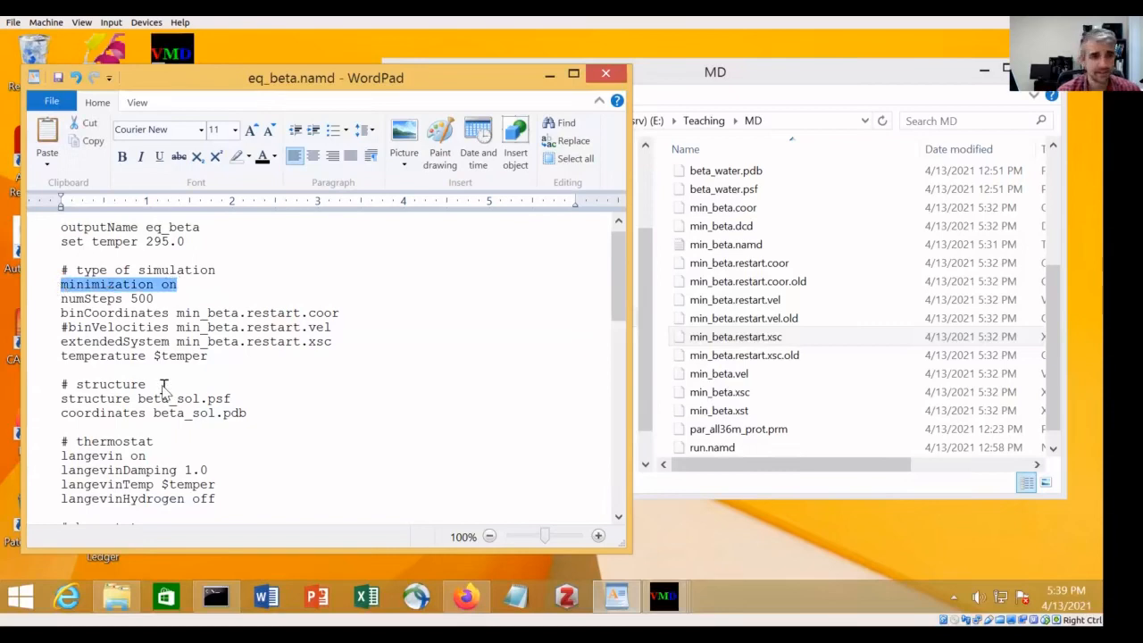
{"action": "key", "text": "Delete"}
{"action": "key", "text": "Delete"}
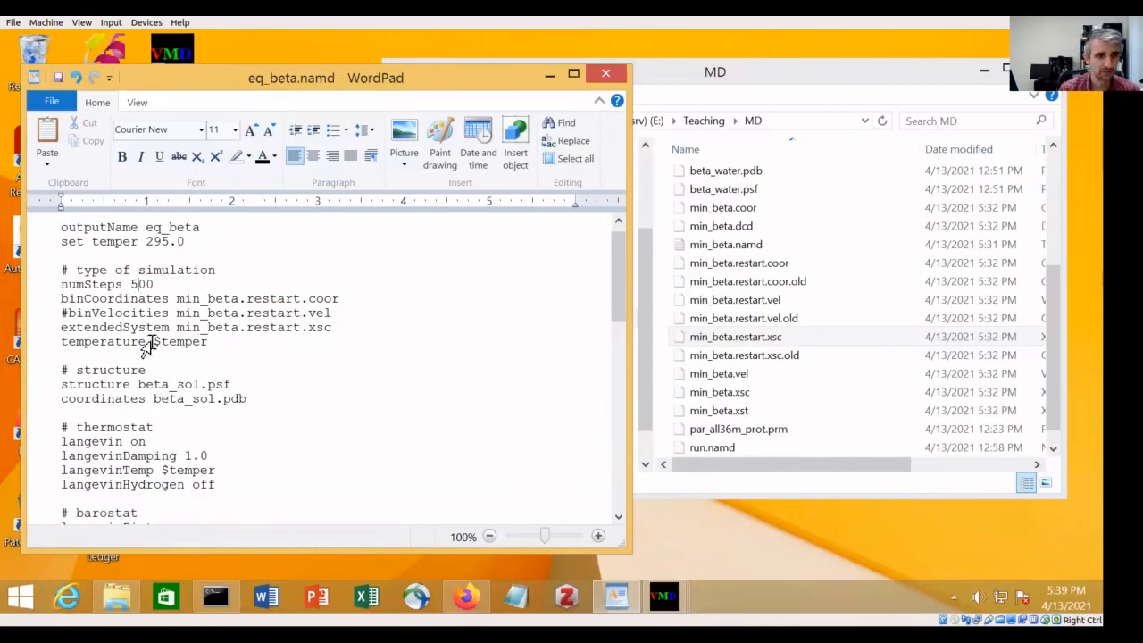
Set numSteps to 10000 for the equilibration run
{"action": "key", "text": "BackSpace"}
{"action": "type", "text": "100"}
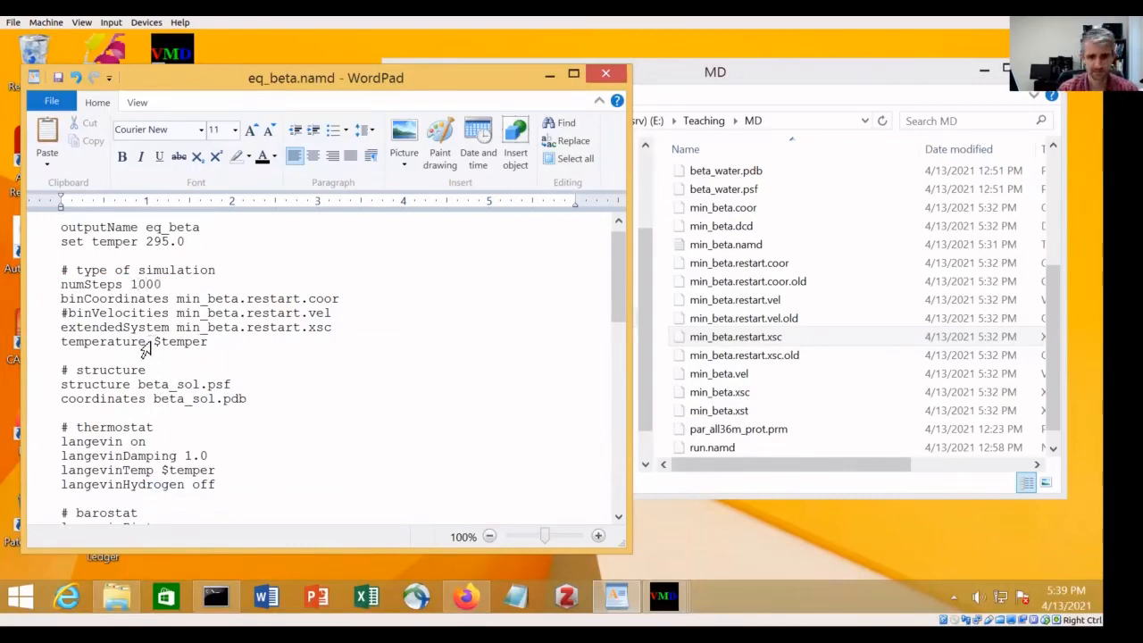
{"action": "type", "text": "0"}
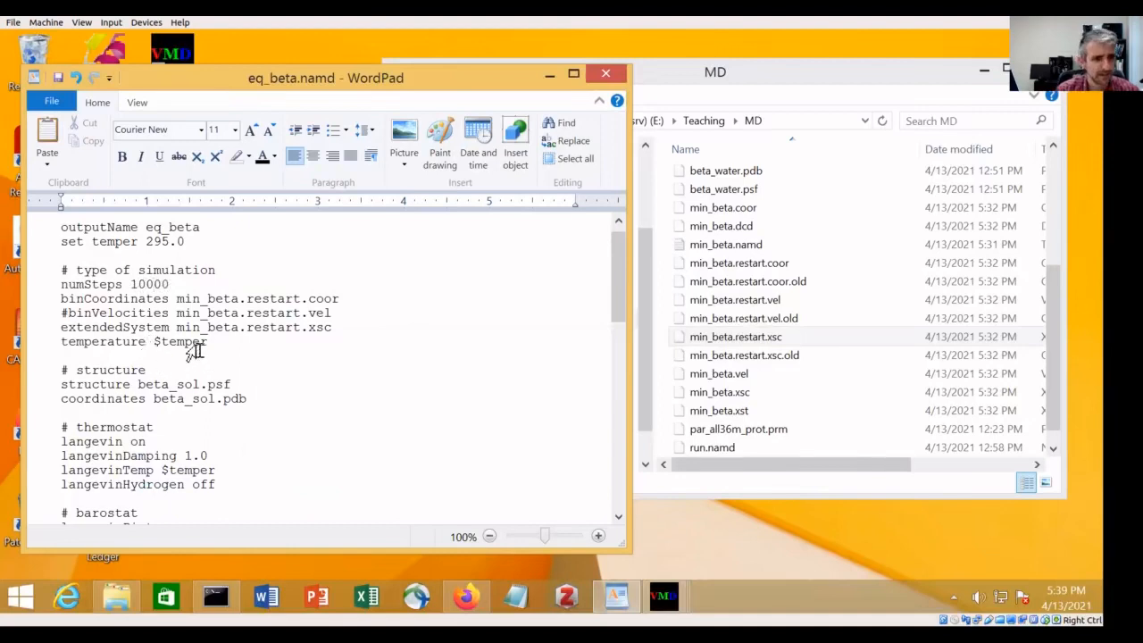
Check the remaining sections of eq_beta.namd through the output and electrostatics settings, and save the file
{"action": "scroll", "coordinate": [187, 331], "scroll_direction": "down", "scroll_amount": 5}
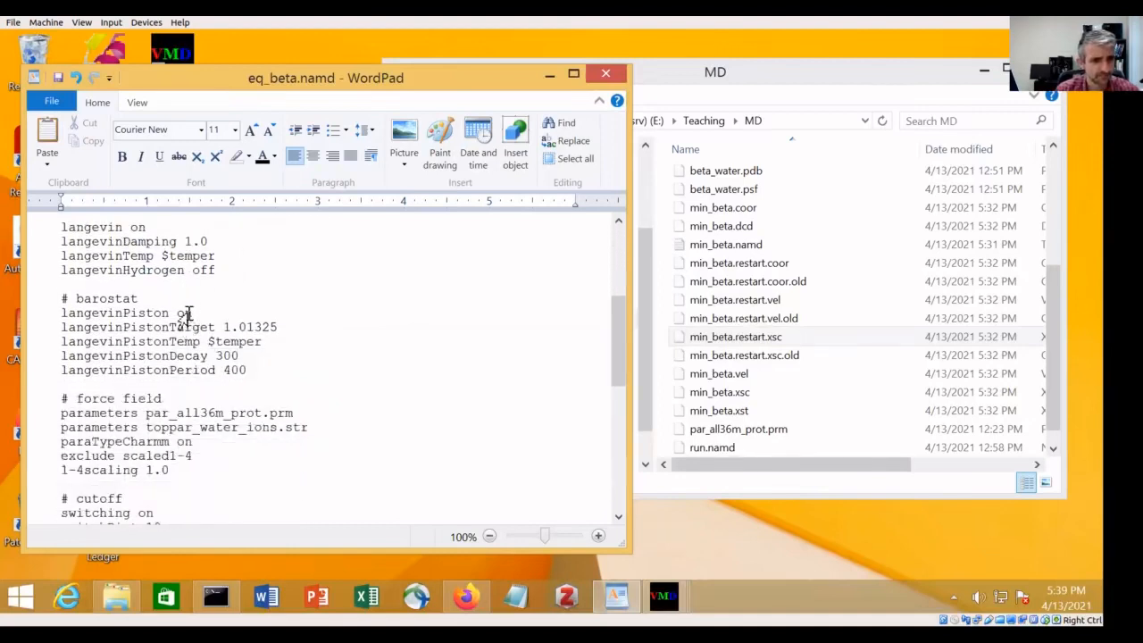
{"action": "scroll", "coordinate": [188, 323], "scroll_direction": "down", "scroll_amount": 8}
{"action": "scroll", "coordinate": [187, 317], "scroll_direction": "down", "scroll_amount": 2}
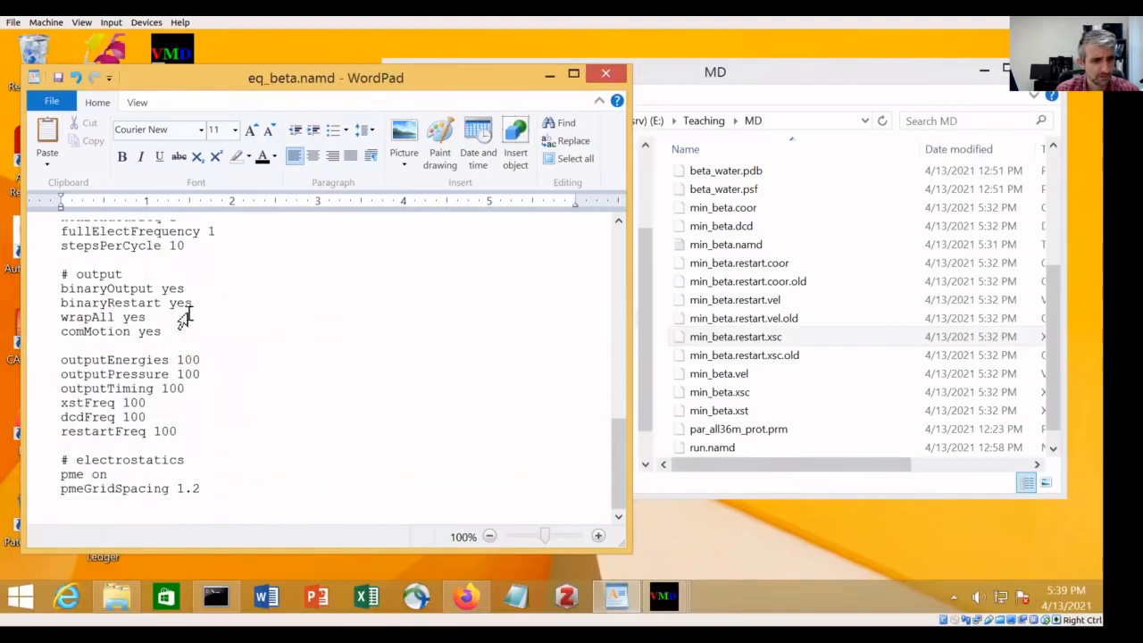
{"action": "scroll", "coordinate": [184, 319], "scroll_direction": "up", "scroll_amount": 15}
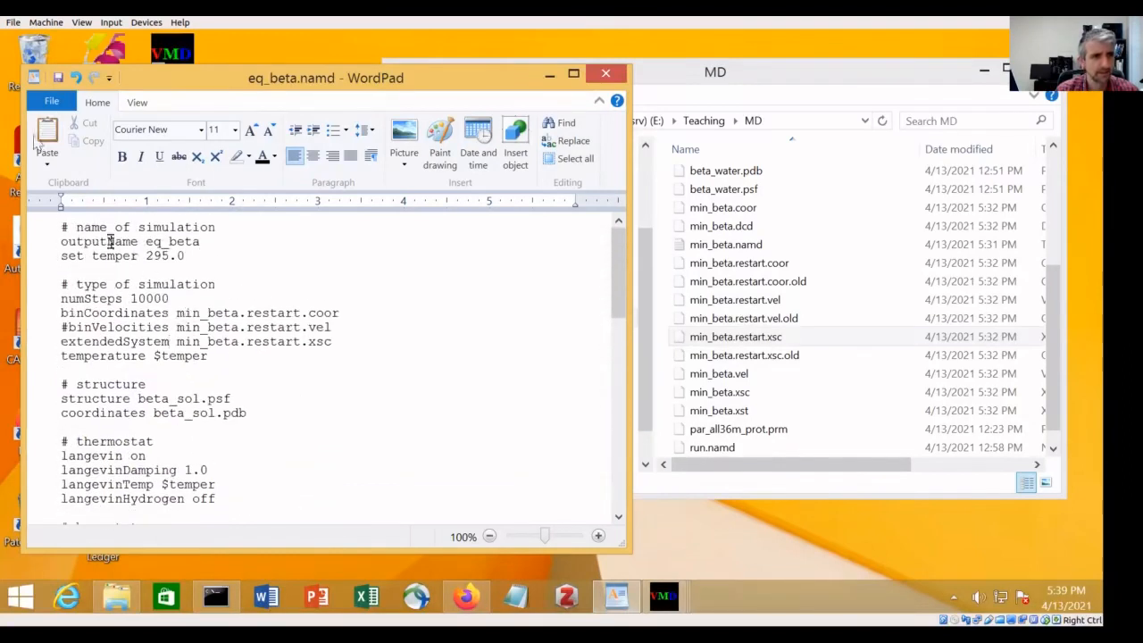
{"action": "left_click", "coordinate": [58, 77]}
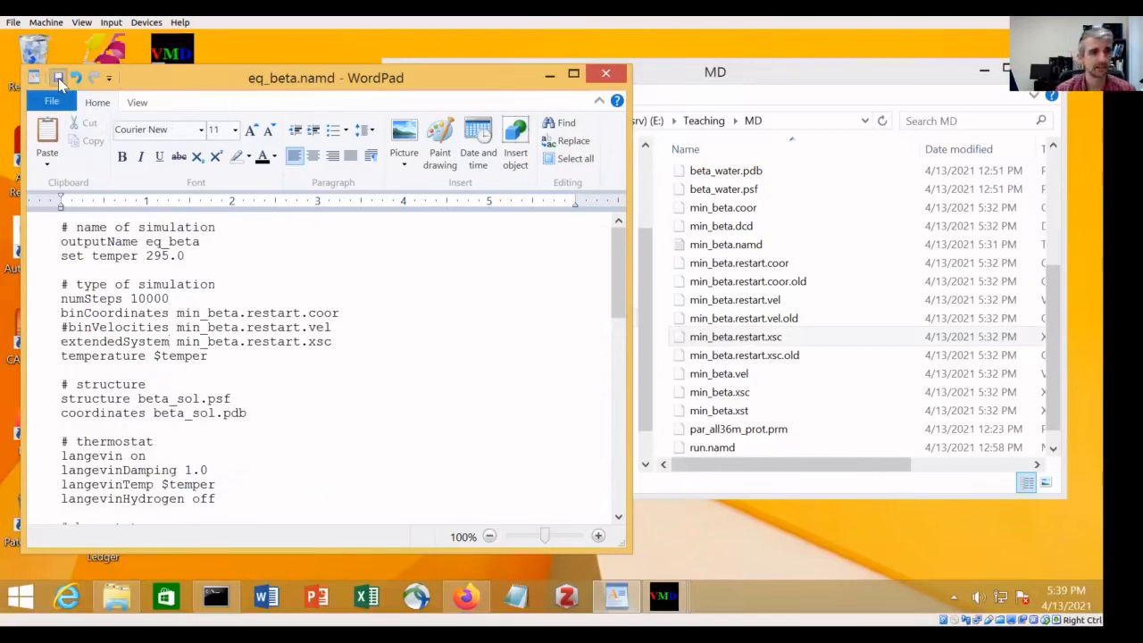
Switch to the Command Prompt and start the equilibration with namd2 eq_beta.namd.txt
{"action": "scroll", "coordinate": [134, 223], "scroll_direction": "down", "scroll_amount": 3}
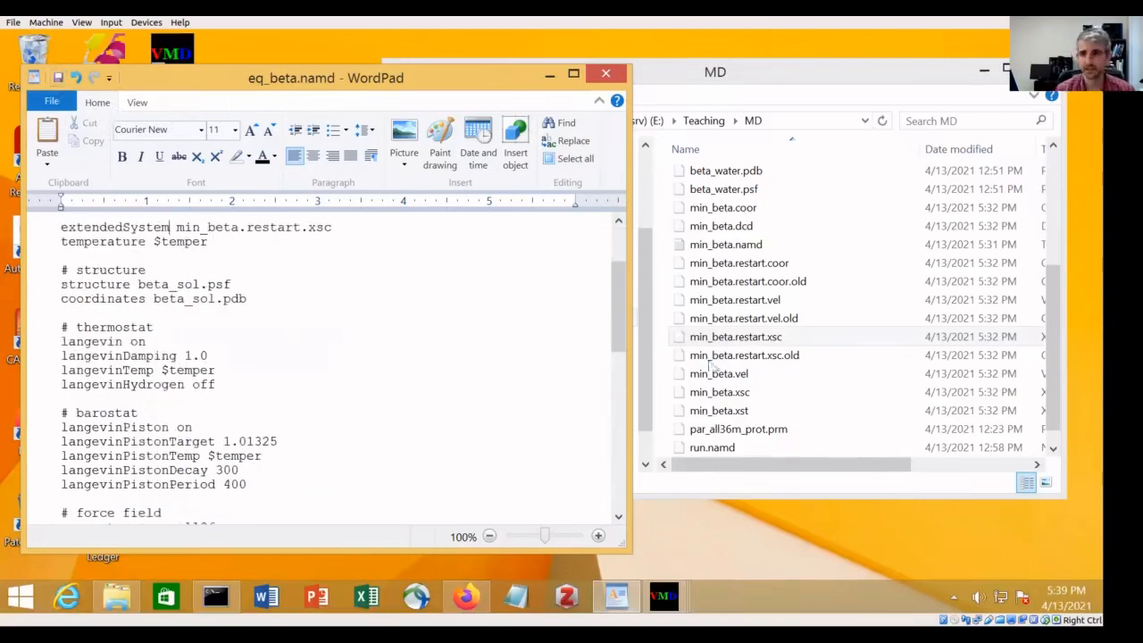
{"action": "left_click", "coordinate": [212, 599]}
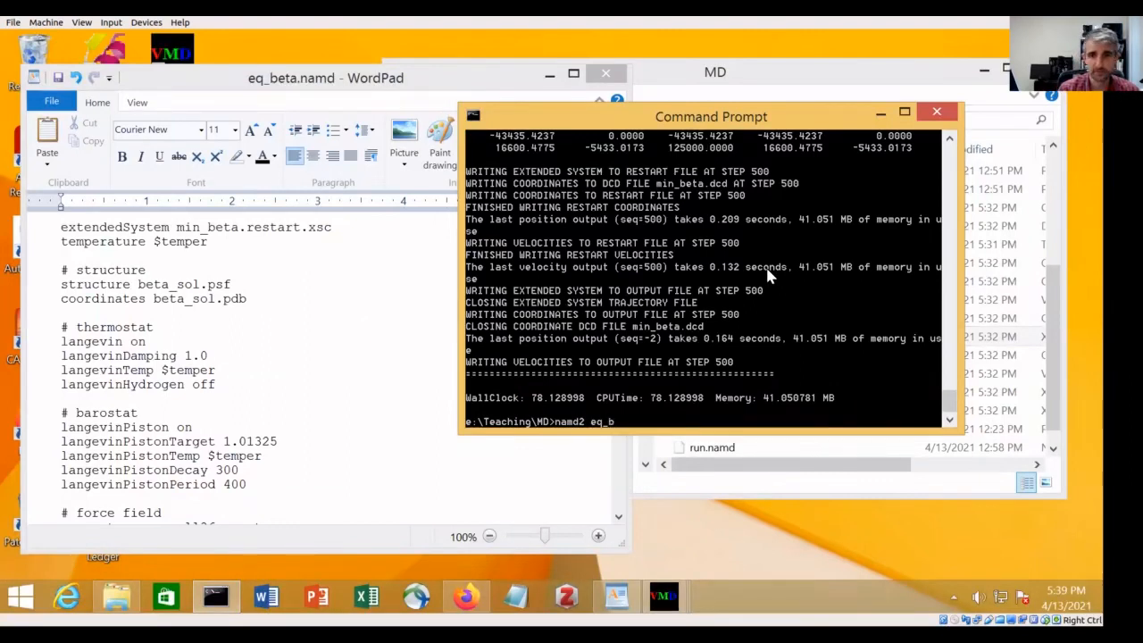
{"action": "key", "text": "Tab"}
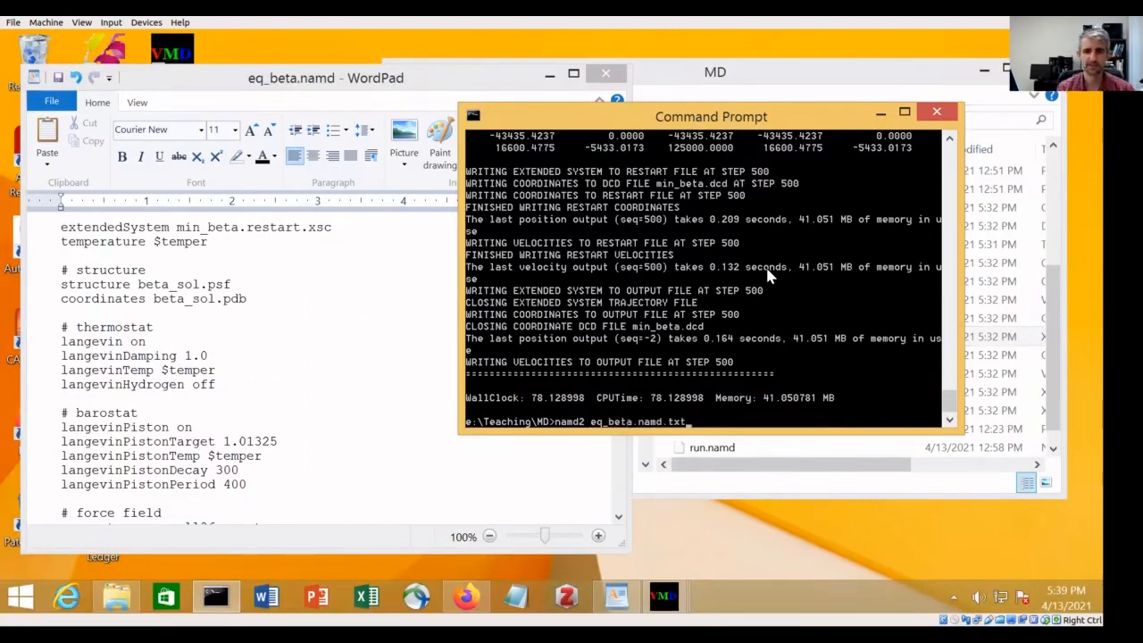
{"action": "key", "text": "Return"}
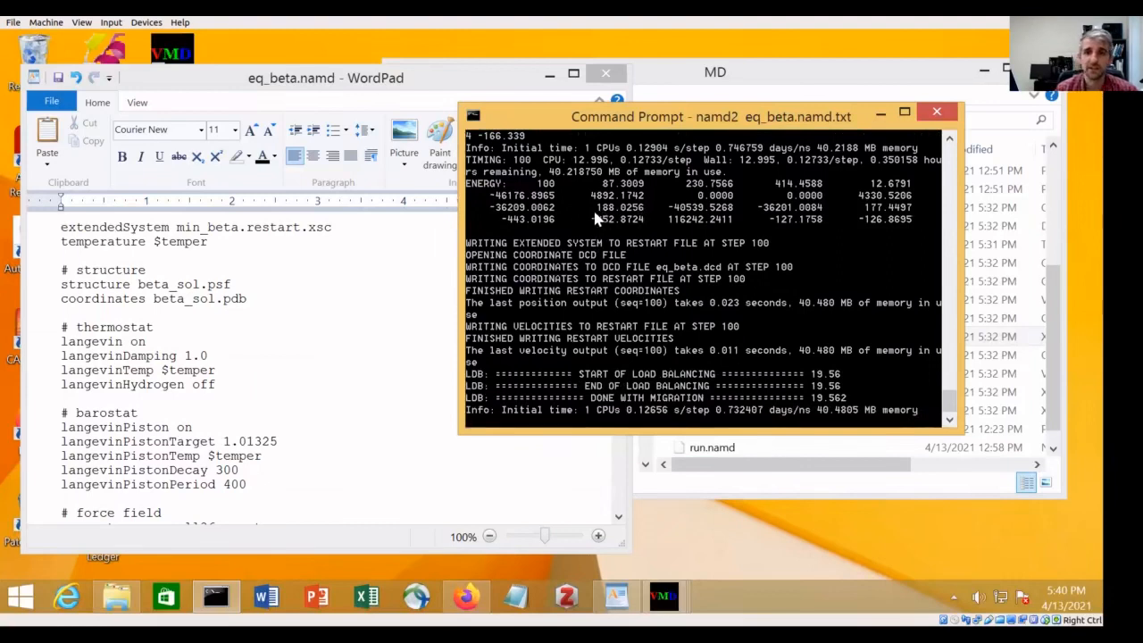
Compare the running equilibration's energy output with the thermostat settings in eq_beta.namd
{"action": "left_click", "coordinate": [207, 370]}
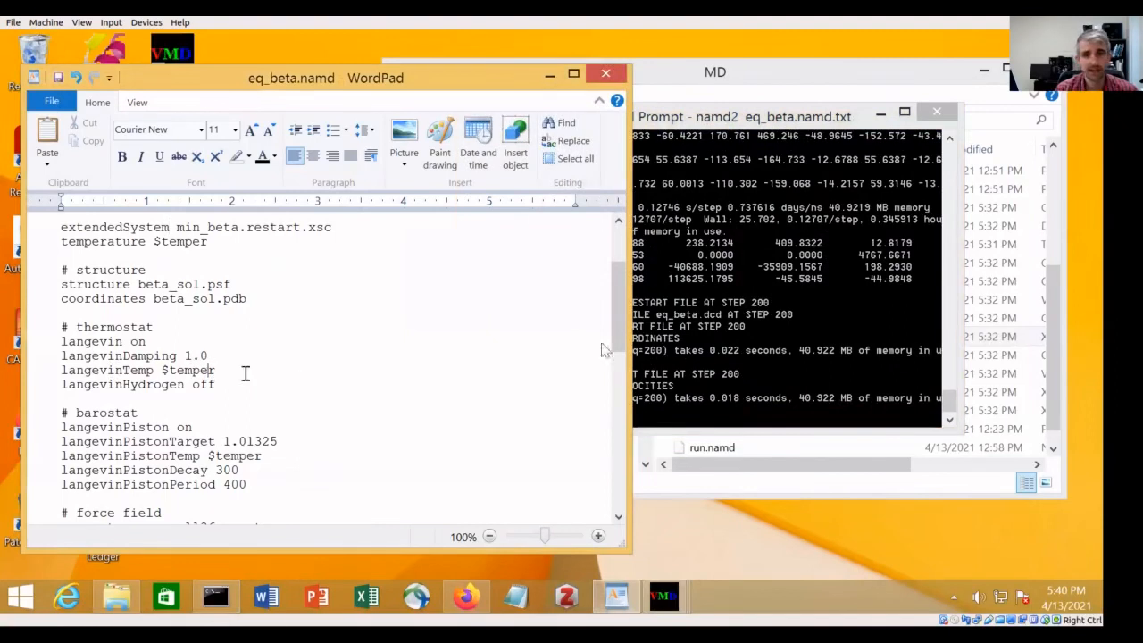
{"action": "left_click", "coordinate": [710, 276]}
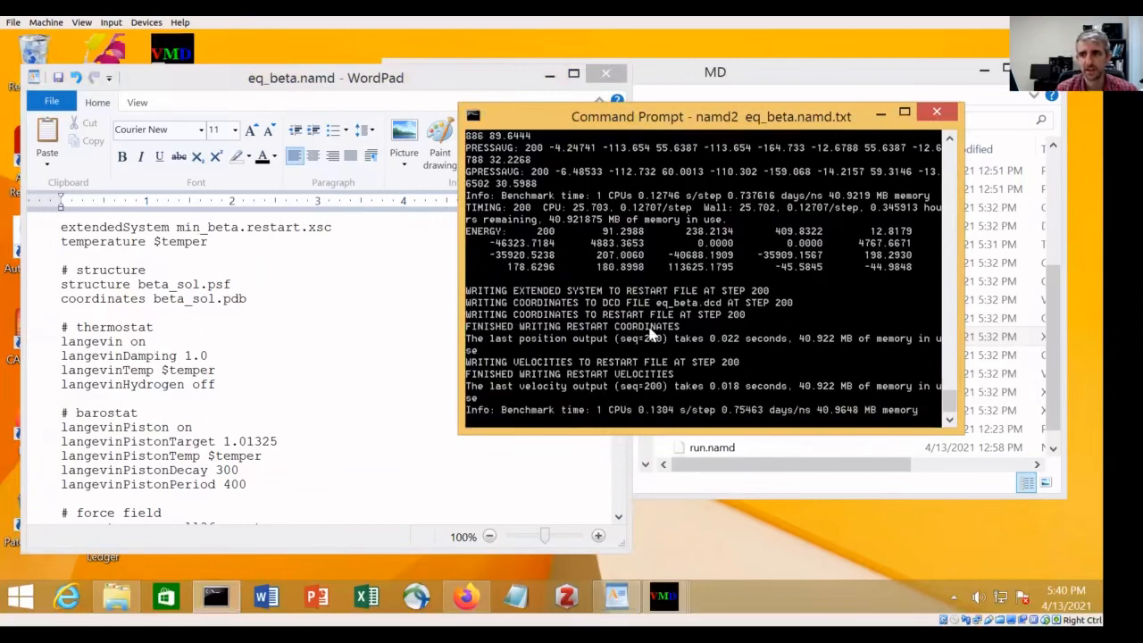
{"action": "left_click", "coordinate": [339, 388]}
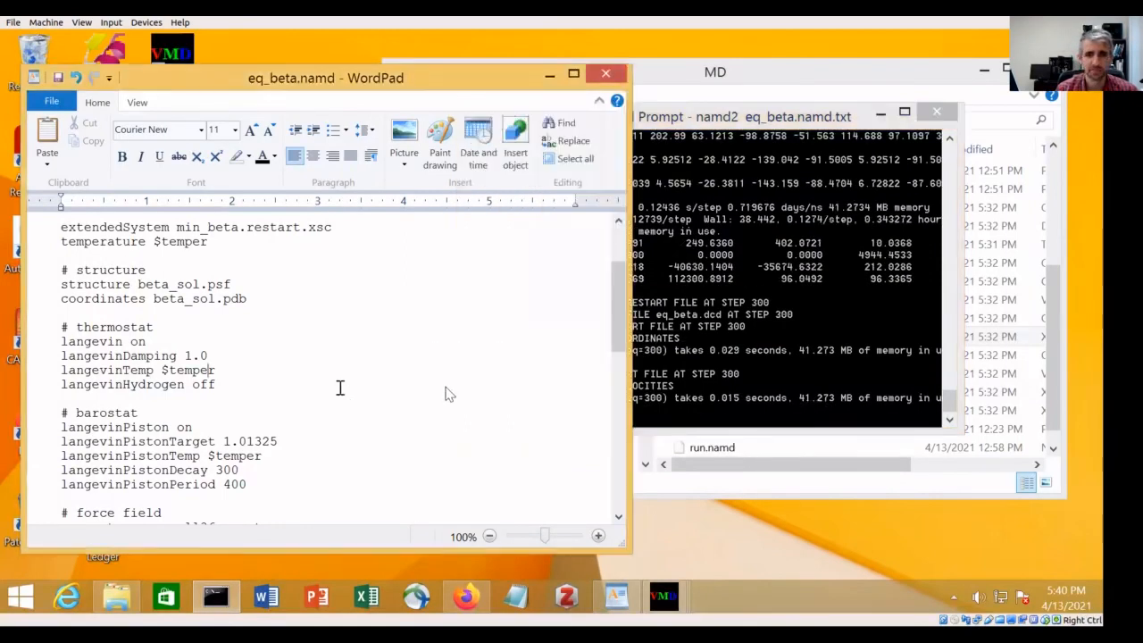
{"action": "left_click", "coordinate": [715, 366]}
{"action": "left_click", "coordinate": [339, 363]}
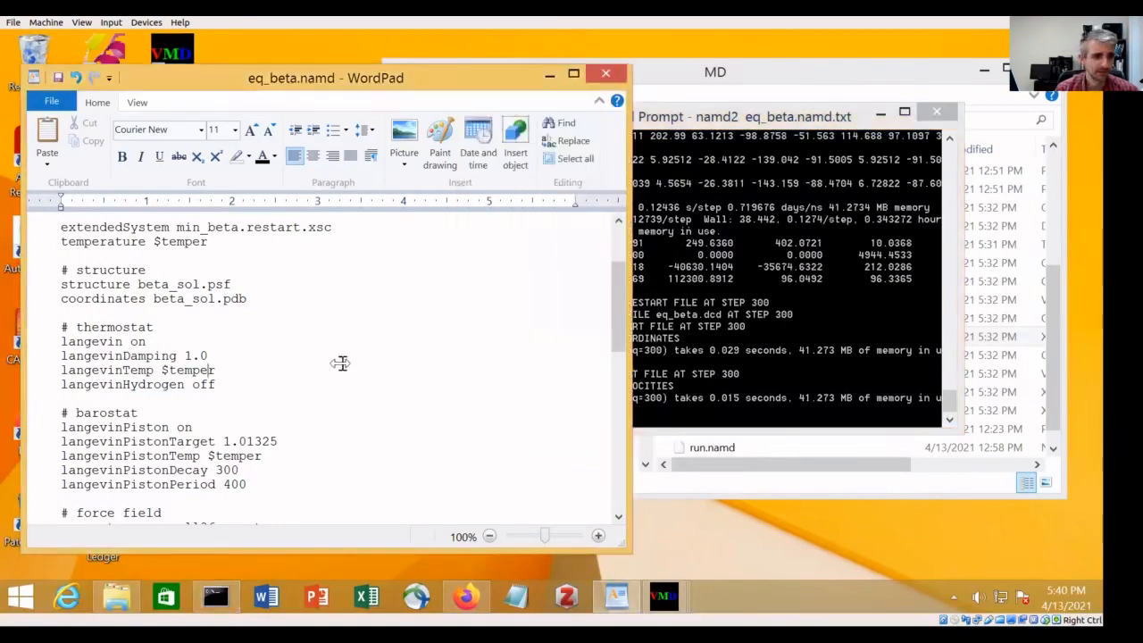
Check the timestep setting in the integration section of eq_beta.namd, then return to the type of simulation section
{"action": "scroll", "coordinate": [340, 363], "scroll_direction": "down", "scroll_amount": 6}
{"action": "scroll", "coordinate": [341, 364], "scroll_direction": "down", "scroll_amount": 5}
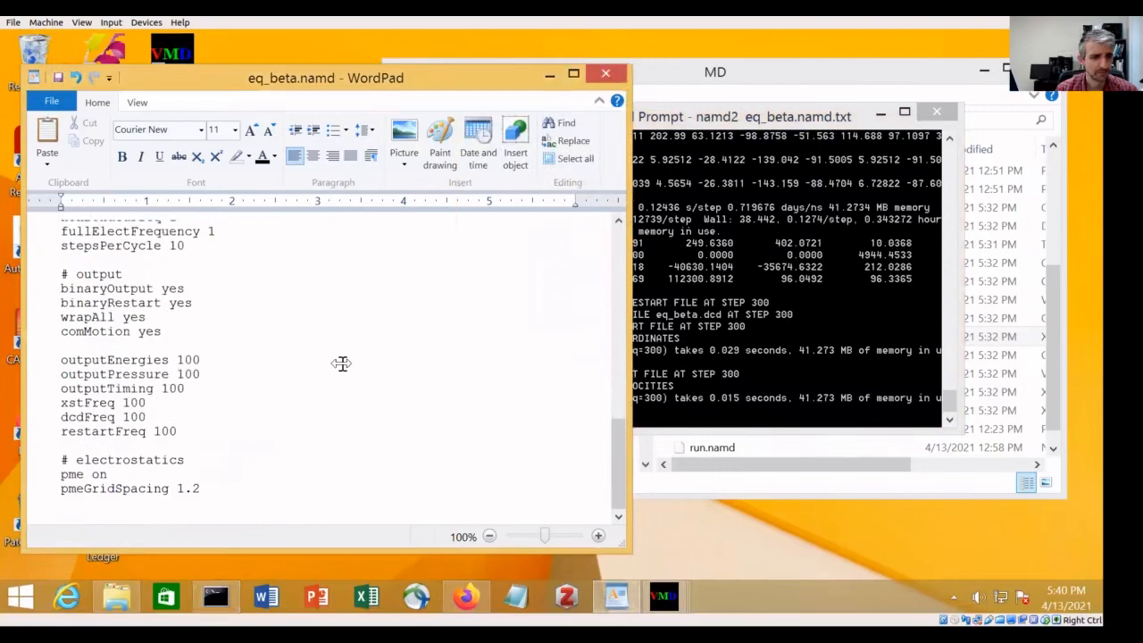
{"action": "scroll", "coordinate": [340, 363], "scroll_direction": "up", "scroll_amount": 12}
{"action": "scroll", "coordinate": [341, 363], "scroll_direction": "down", "scroll_amount": 4}
{"action": "scroll", "coordinate": [342, 364], "scroll_direction": "down", "scroll_amount": 8}
{"action": "scroll", "coordinate": [285, 377], "scroll_direction": "up", "scroll_amount": 2}
{"action": "left_click_drag", "start_coordinate": [155, 288], "coordinate": [61, 289]}
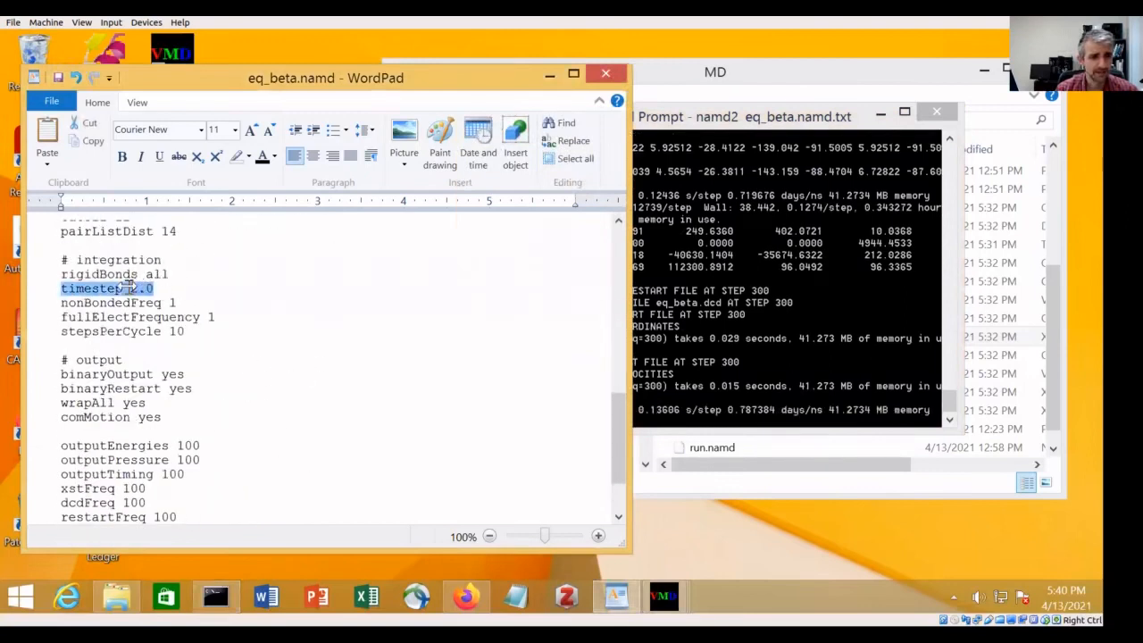
{"action": "left_click", "coordinate": [168, 346]}
{"action": "scroll", "coordinate": [197, 397], "scroll_direction": "up", "scroll_amount": 15}
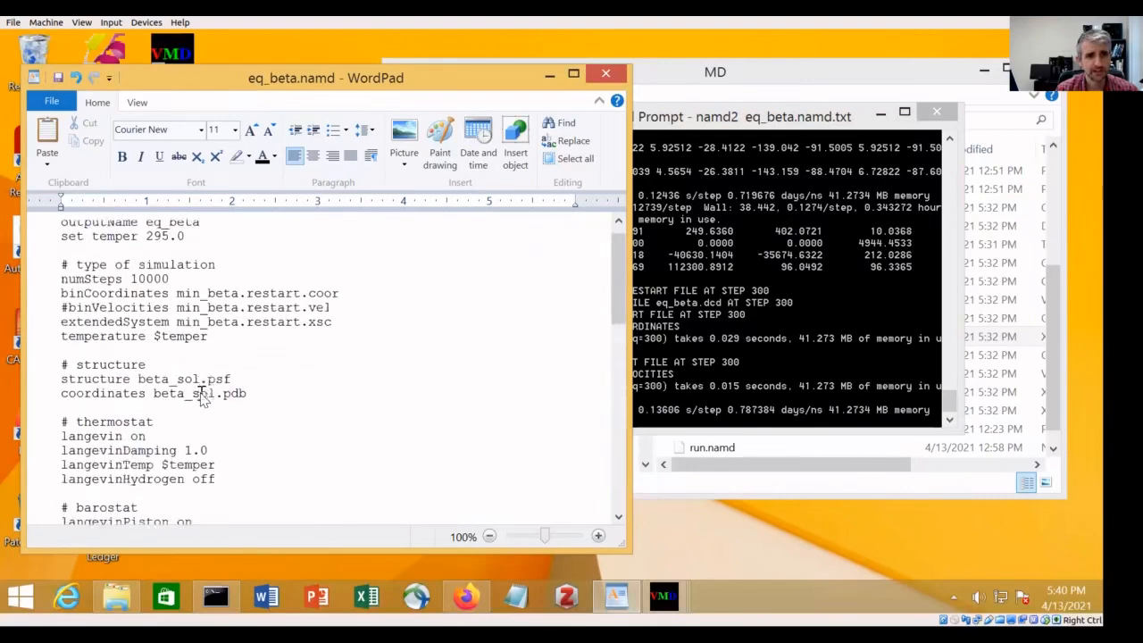
Check the numSteps value in eq_beta.namd against the progress of the NAMD run
{"action": "left_click", "coordinate": [710, 295]}
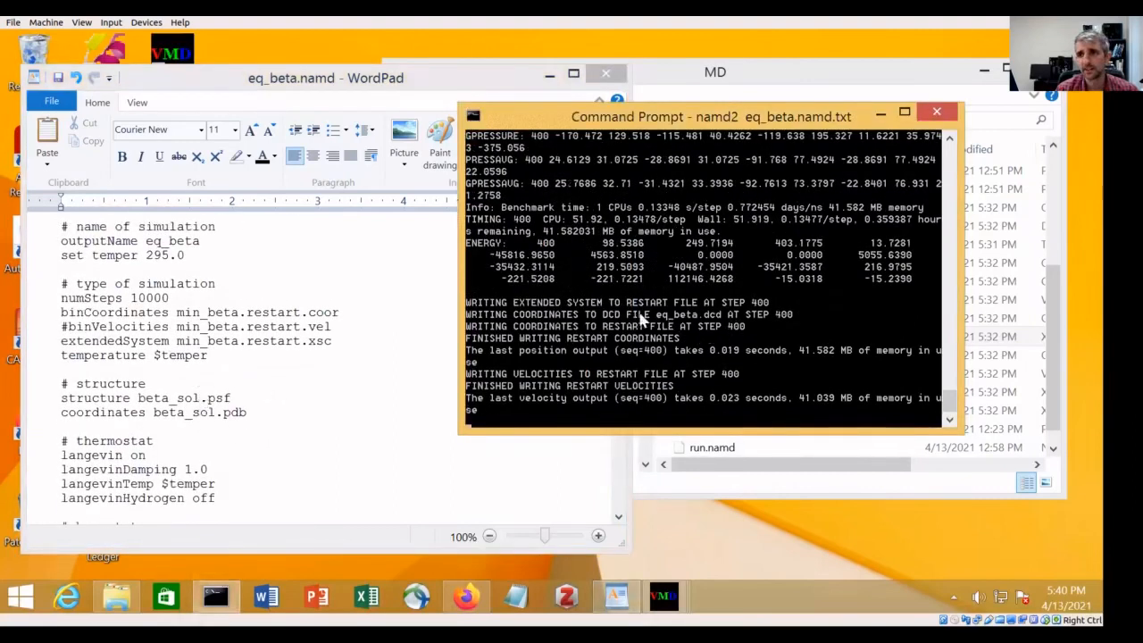
{"action": "left_click", "coordinate": [174, 301]}
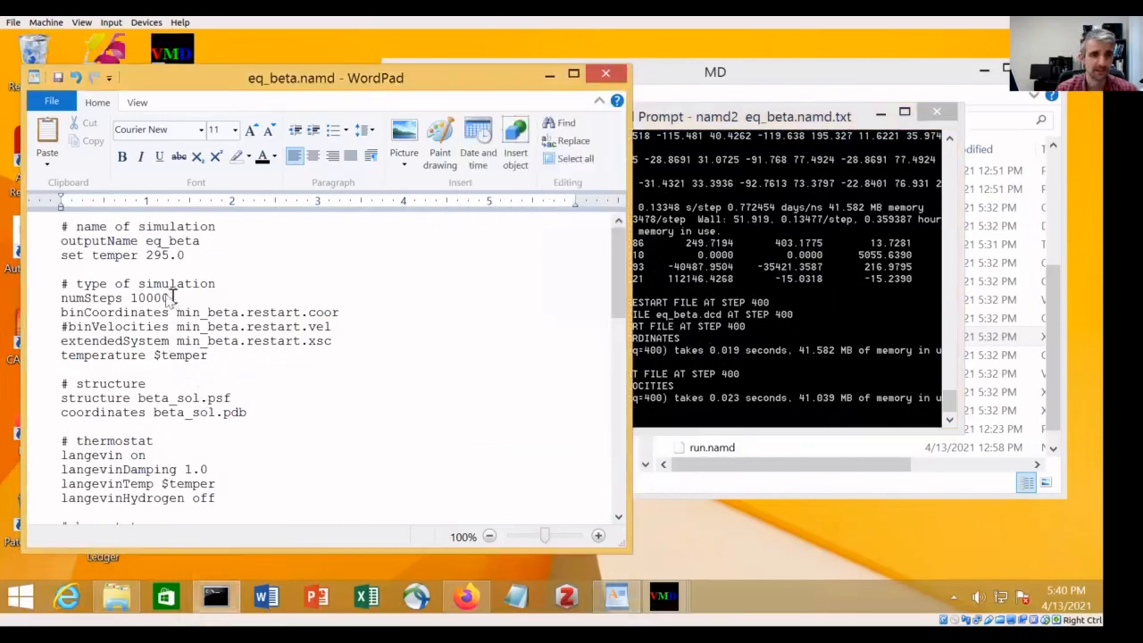
{"action": "left_click_drag", "start_coordinate": [132, 298], "coordinate": [167, 300]}
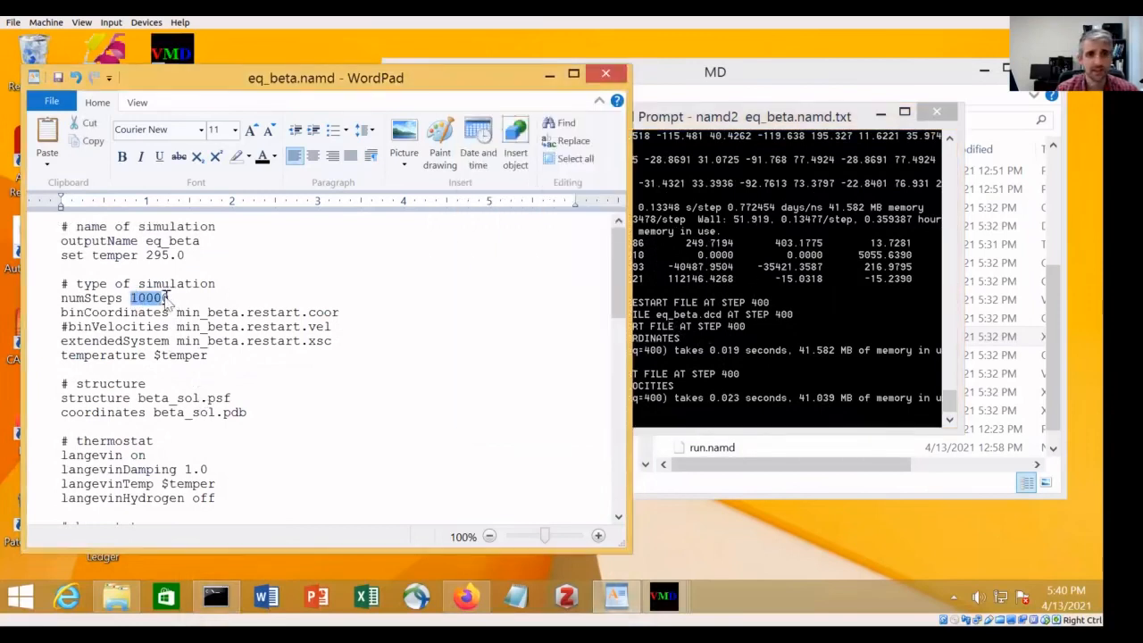
Examine the temperatures in the Command Prompt's energy output for the last part of the equilibration and compare them with eq_beta.namd
{"action": "left_click", "coordinate": [772, 246]}
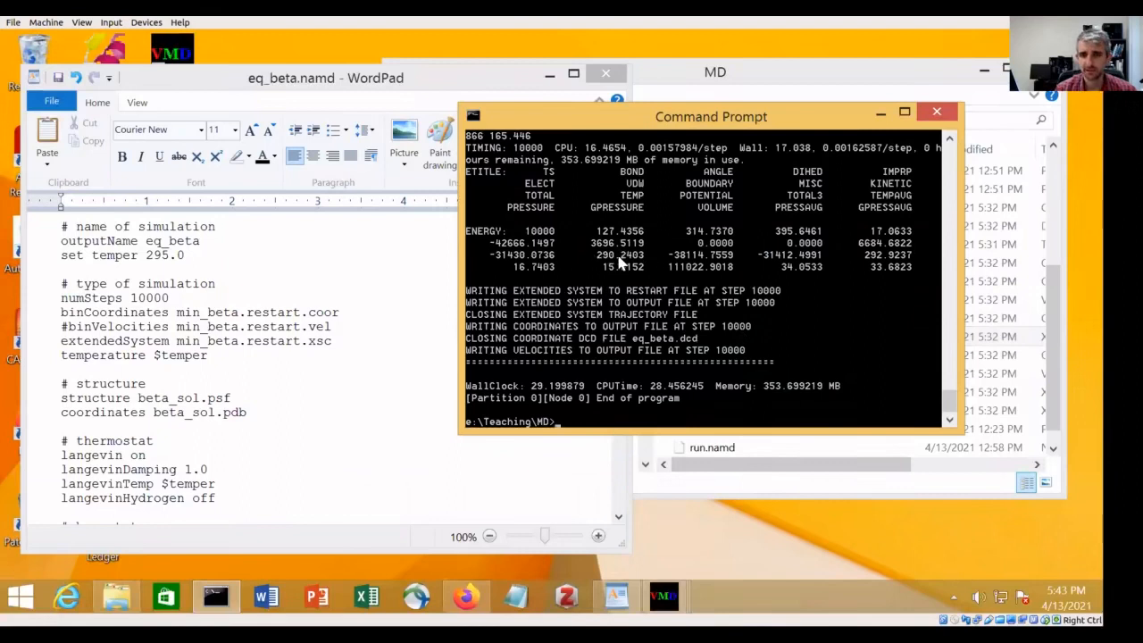
{"action": "scroll", "coordinate": [643, 288], "scroll_direction": "up", "scroll_amount": 15}
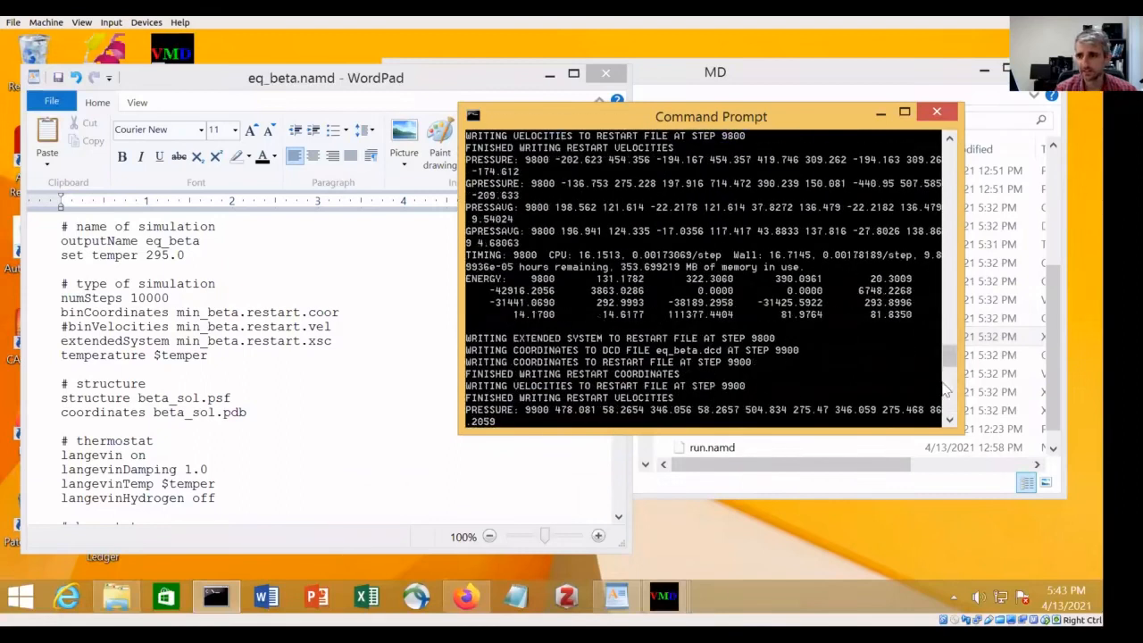
{"action": "left_click_drag", "start_coordinate": [946, 360], "coordinate": [950, 137]}
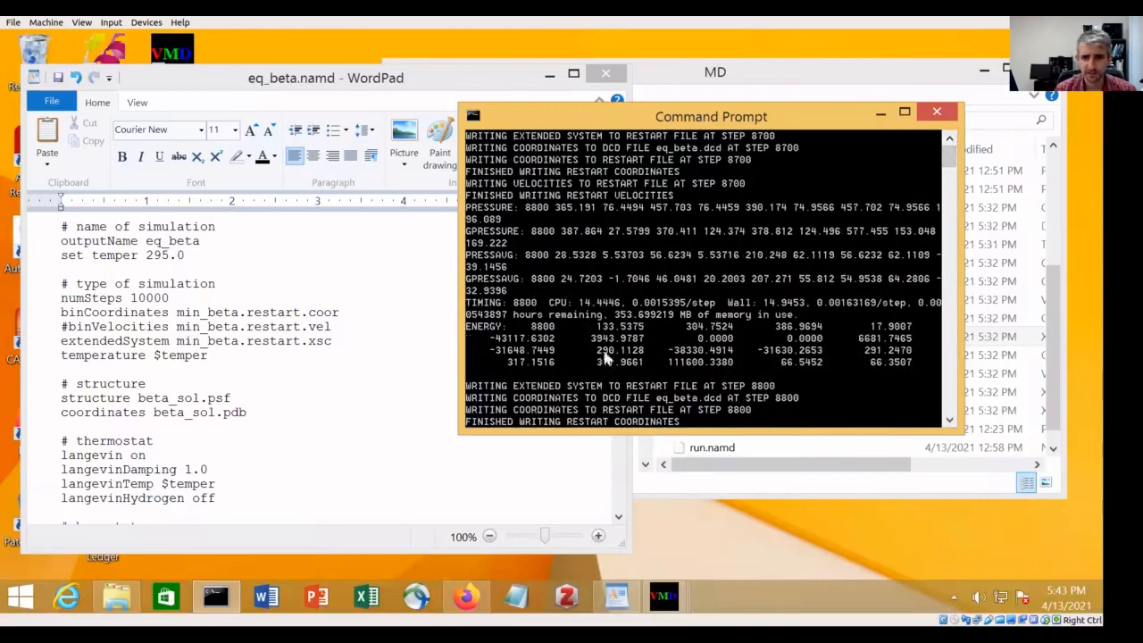
{"action": "left_click_drag", "start_coordinate": [947, 156], "coordinate": [948, 219]}
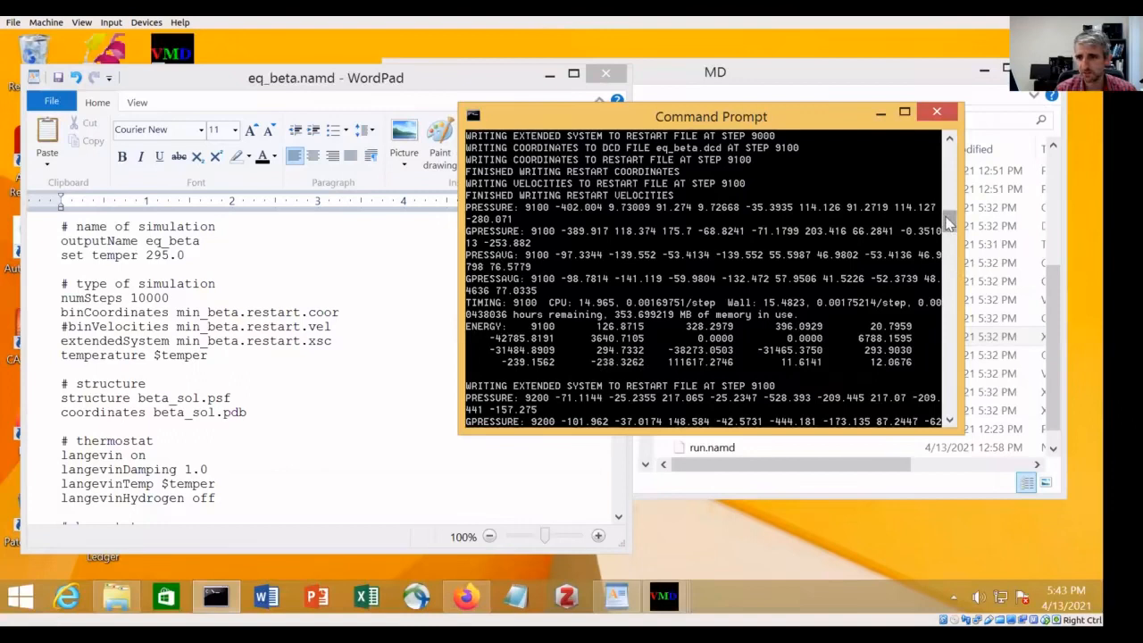
{"action": "left_click_drag", "start_coordinate": [948, 221], "coordinate": [951, 433]}
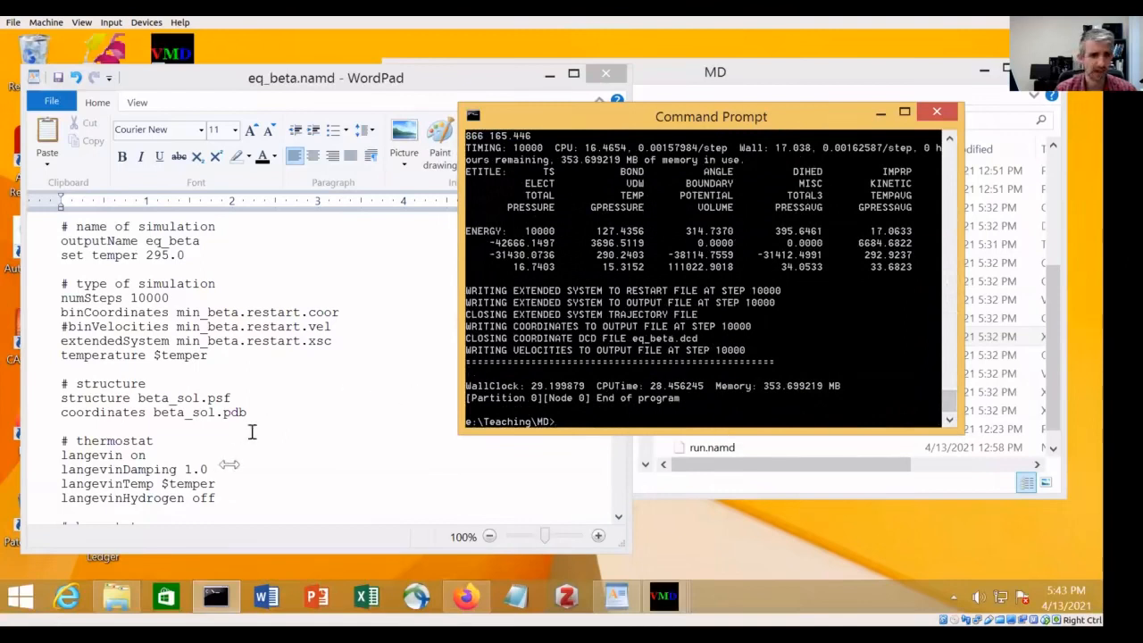
{"action": "left_click", "coordinate": [234, 496]}
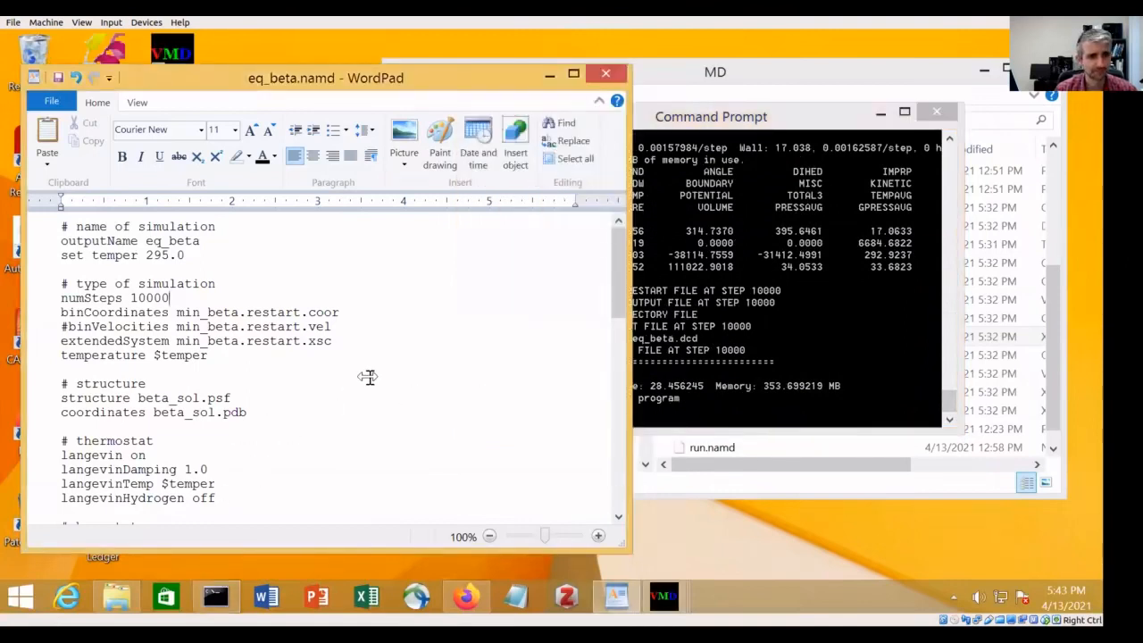
{"action": "scroll", "coordinate": [368, 377], "scroll_direction": "down", "scroll_amount": 2}
{"action": "scroll", "coordinate": [368, 377], "scroll_direction": "up", "scroll_amount": 2}
{"action": "left_click", "coordinate": [727, 404]}
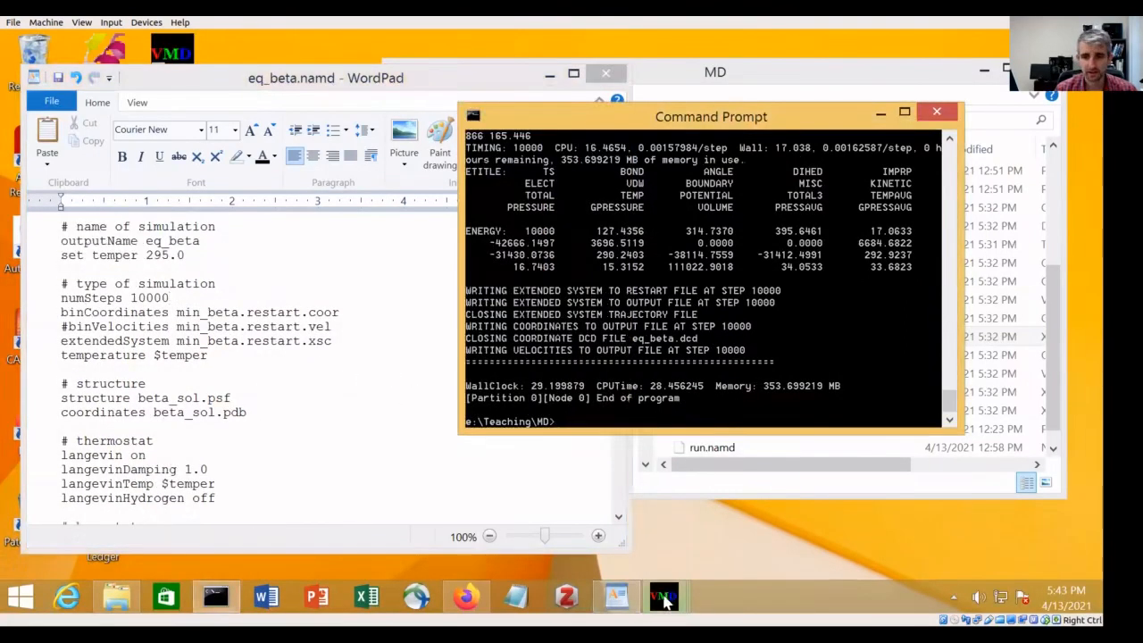
Switch to VMD and delete frames 0 through 4 of the beta_sol.psf molecule
{"action": "left_click", "coordinate": [665, 604]}
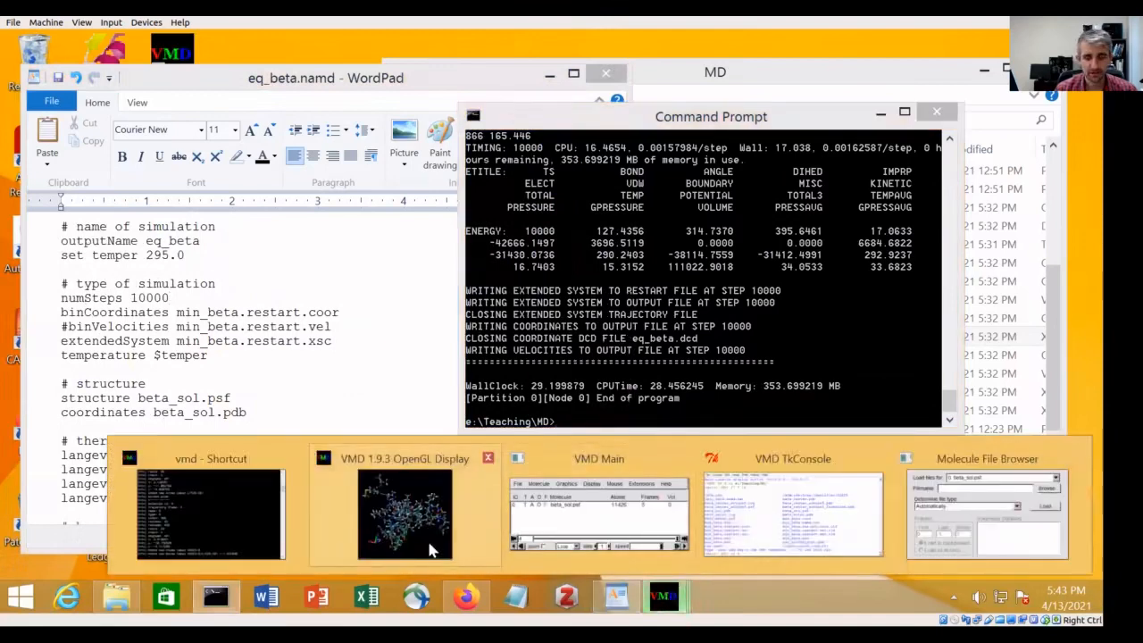
{"action": "left_click", "coordinate": [432, 550]}
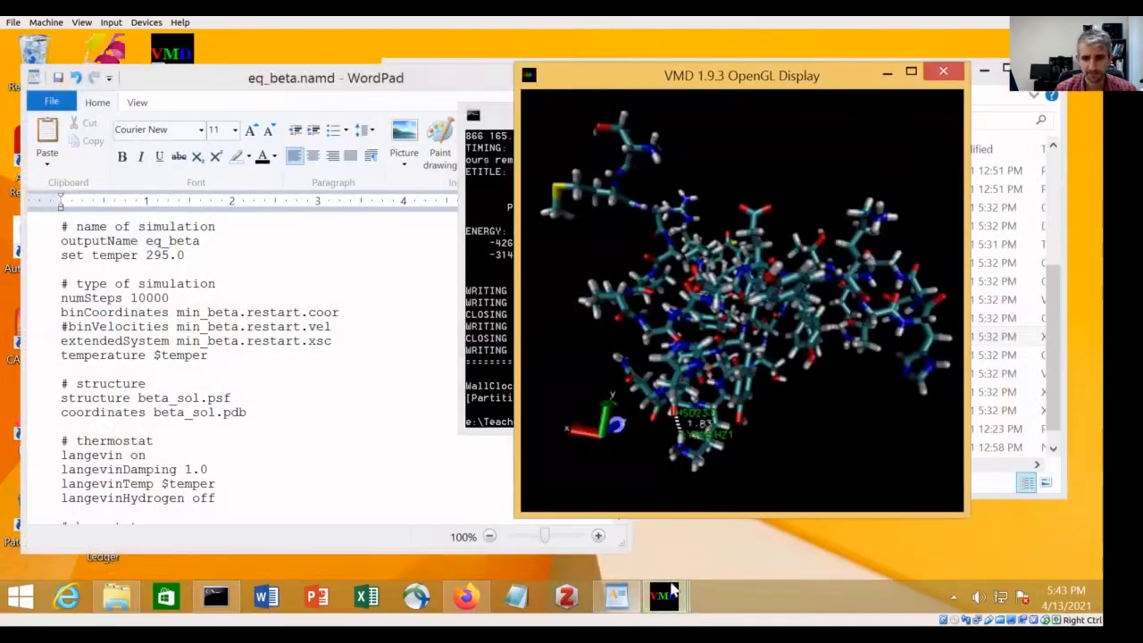
{"action": "left_click", "coordinate": [672, 591]}
{"action": "left_click", "coordinate": [599, 503]}
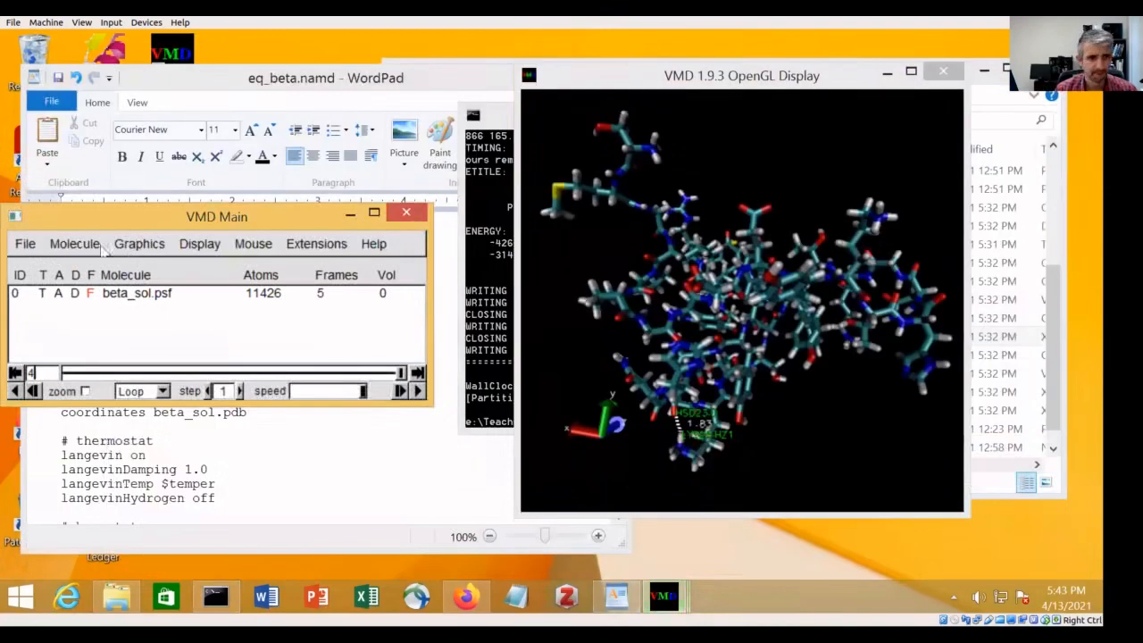
{"action": "left_click", "coordinate": [27, 244]}
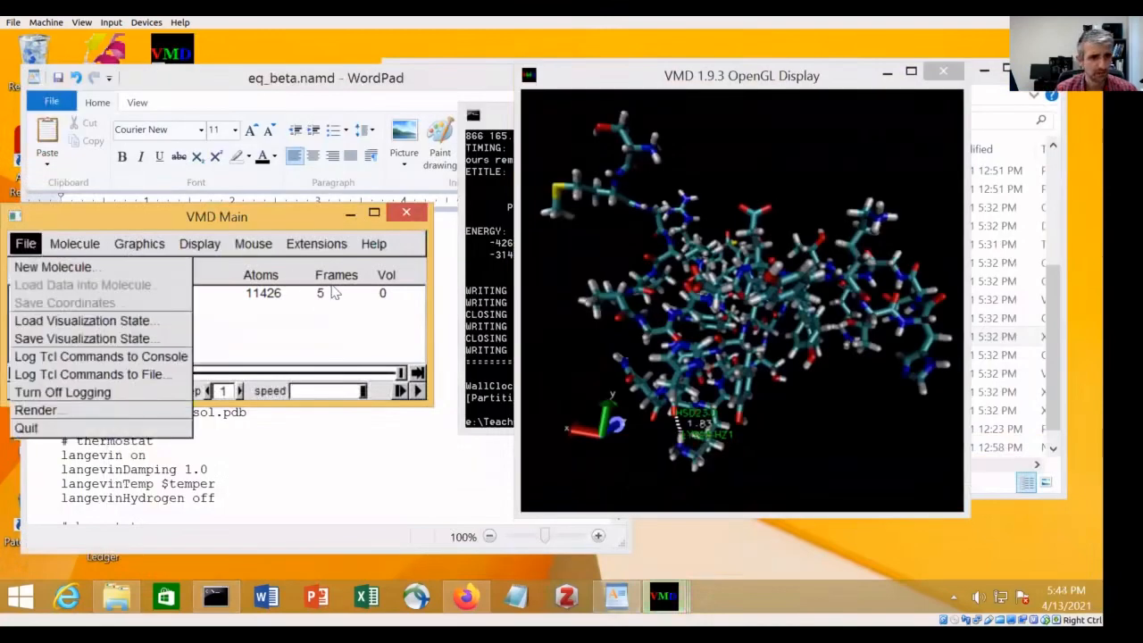
{"action": "left_click", "coordinate": [283, 297]}
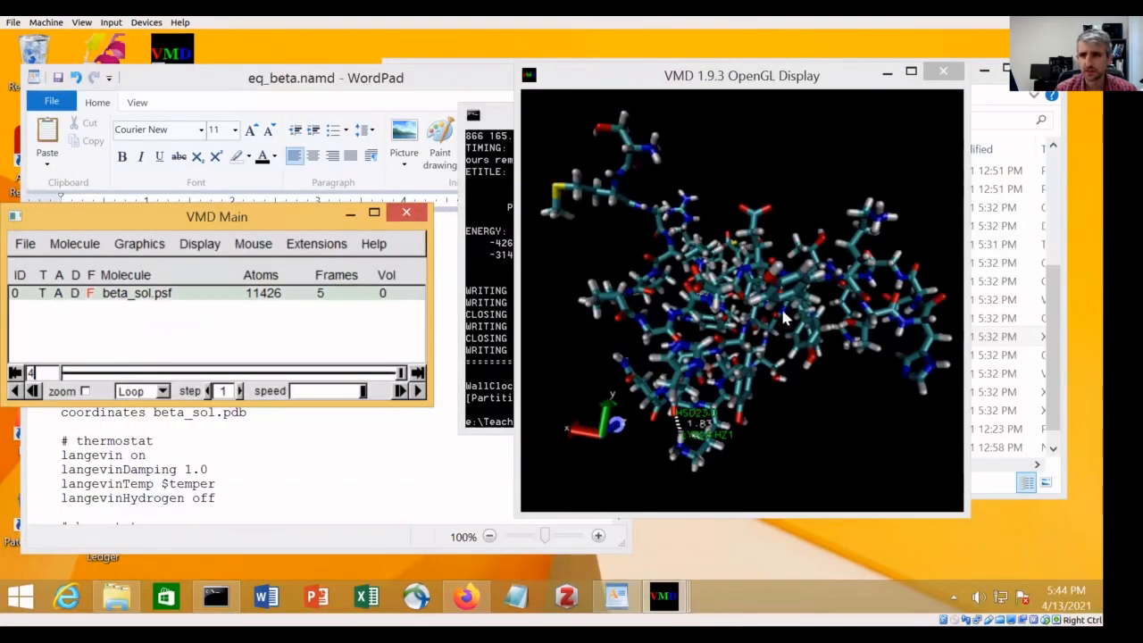
{"action": "left_click_drag", "start_coordinate": [788, 320], "coordinate": [763, 302]}
{"action": "right_click", "coordinate": [266, 298]}
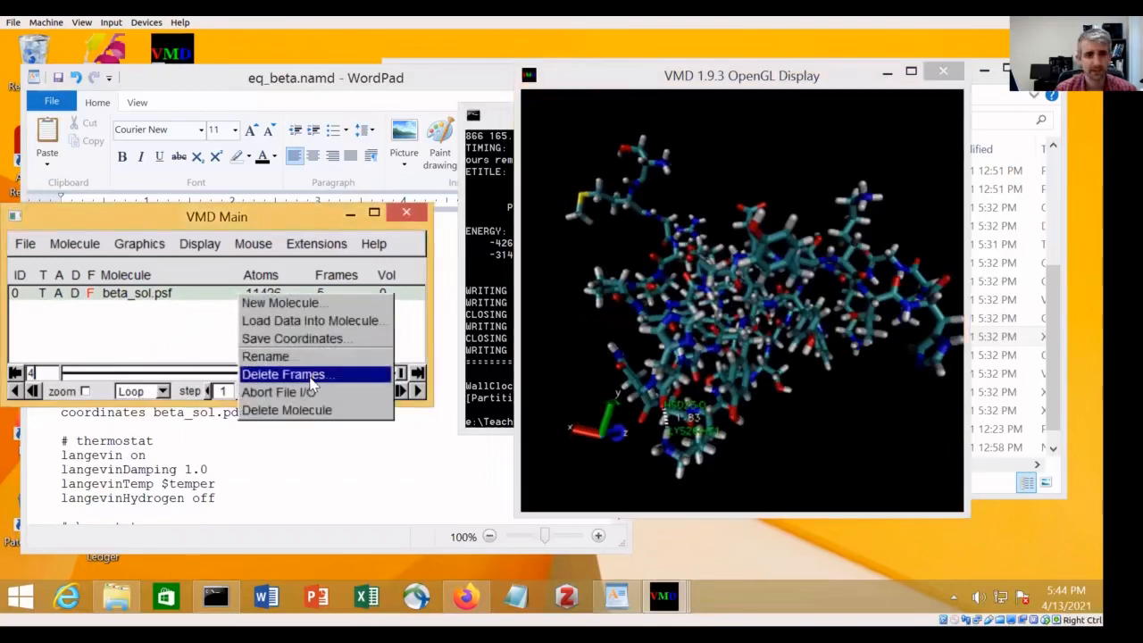
{"action": "left_click", "coordinate": [283, 374]}
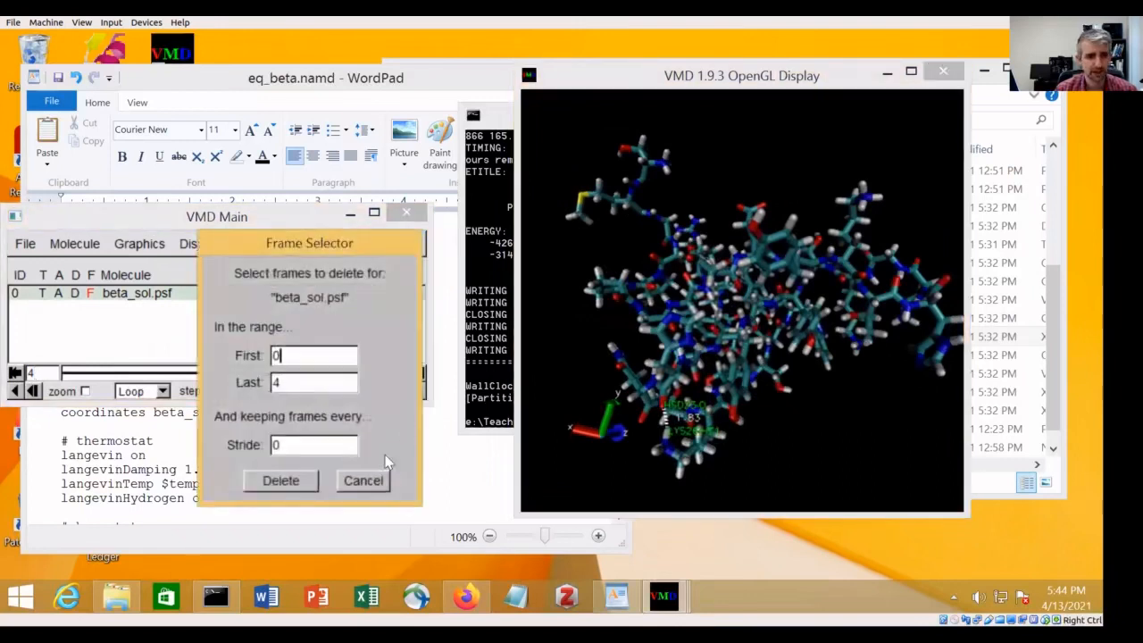
{"action": "left_click", "coordinate": [282, 482]}
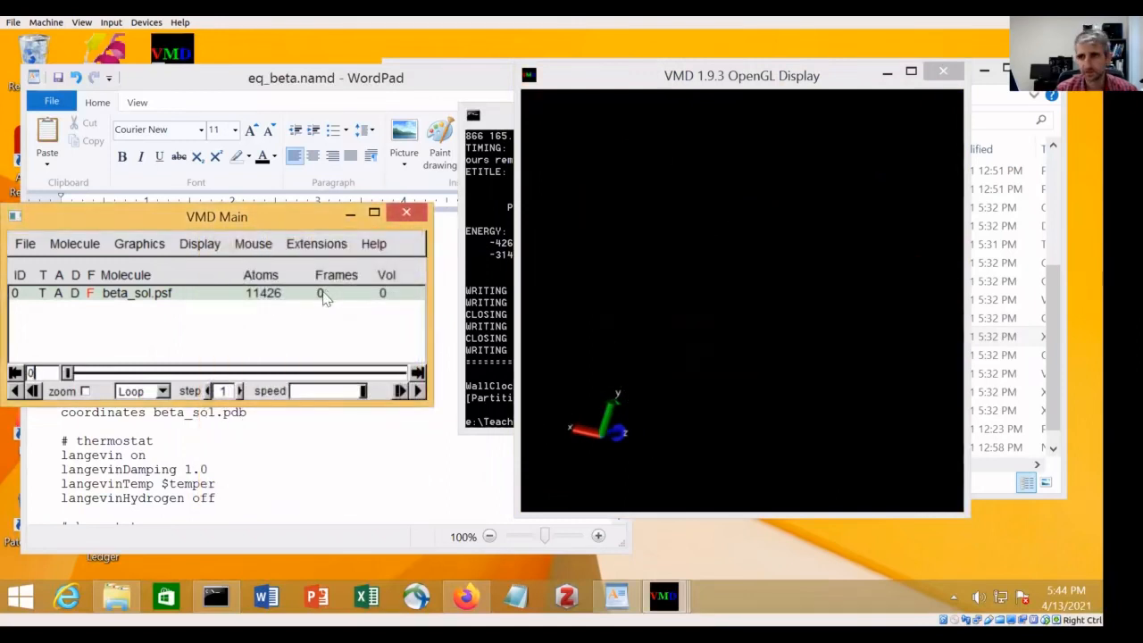
Load the eq_beta.dcd trajectory into the beta_sol.psf molecule
{"action": "right_click", "coordinate": [281, 299]}
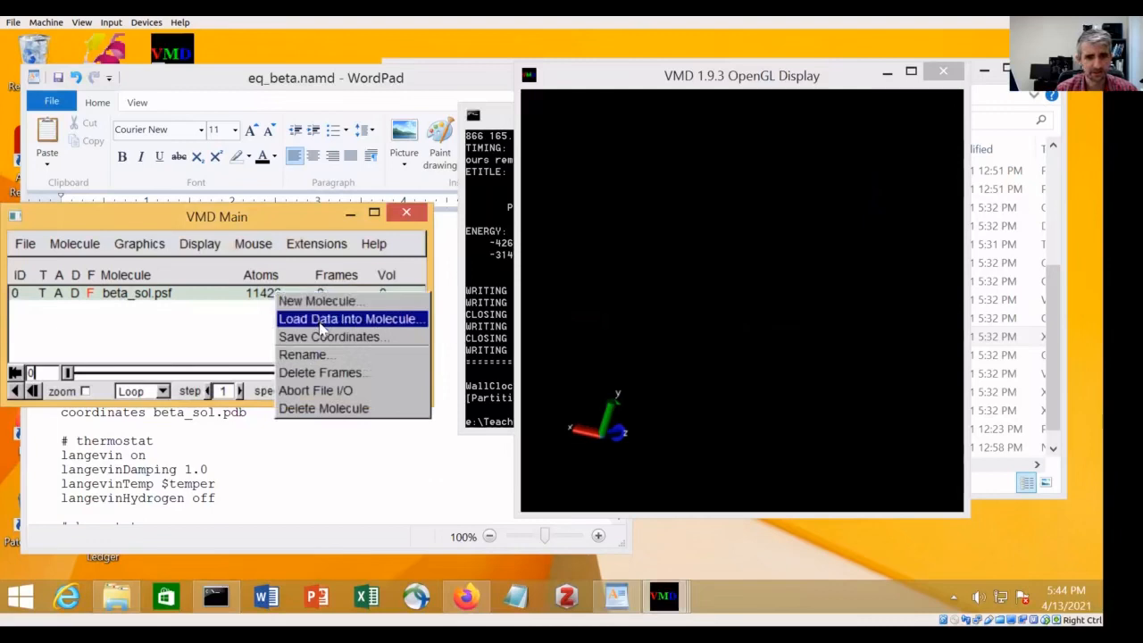
{"action": "left_click", "coordinate": [218, 305]}
{"action": "right_click", "coordinate": [211, 300]}
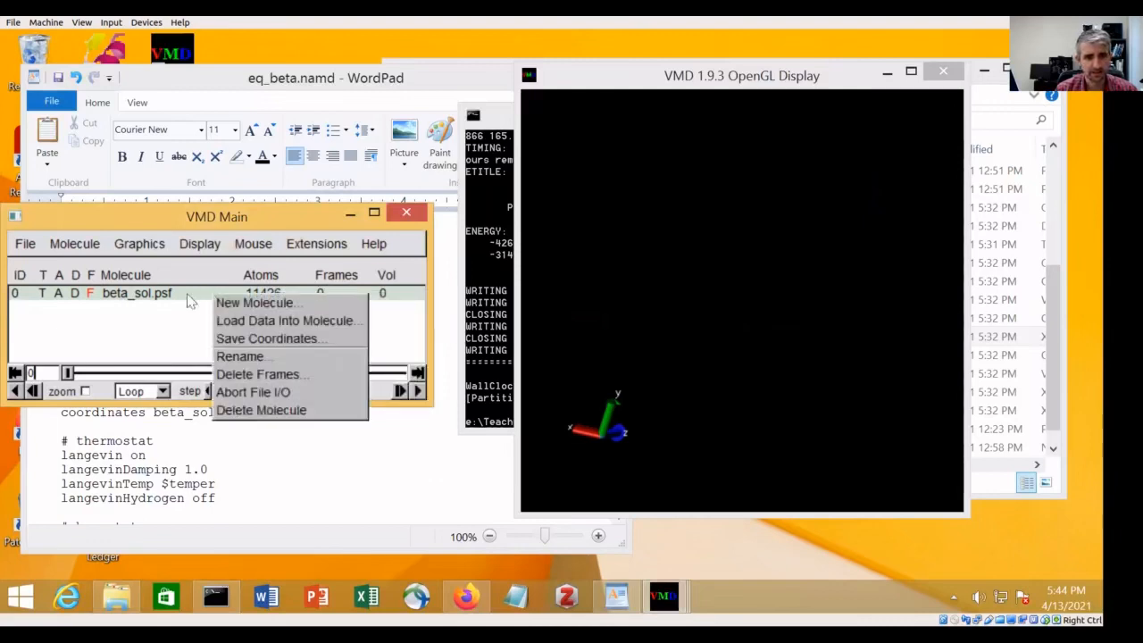
{"action": "left_click", "coordinate": [262, 323]}
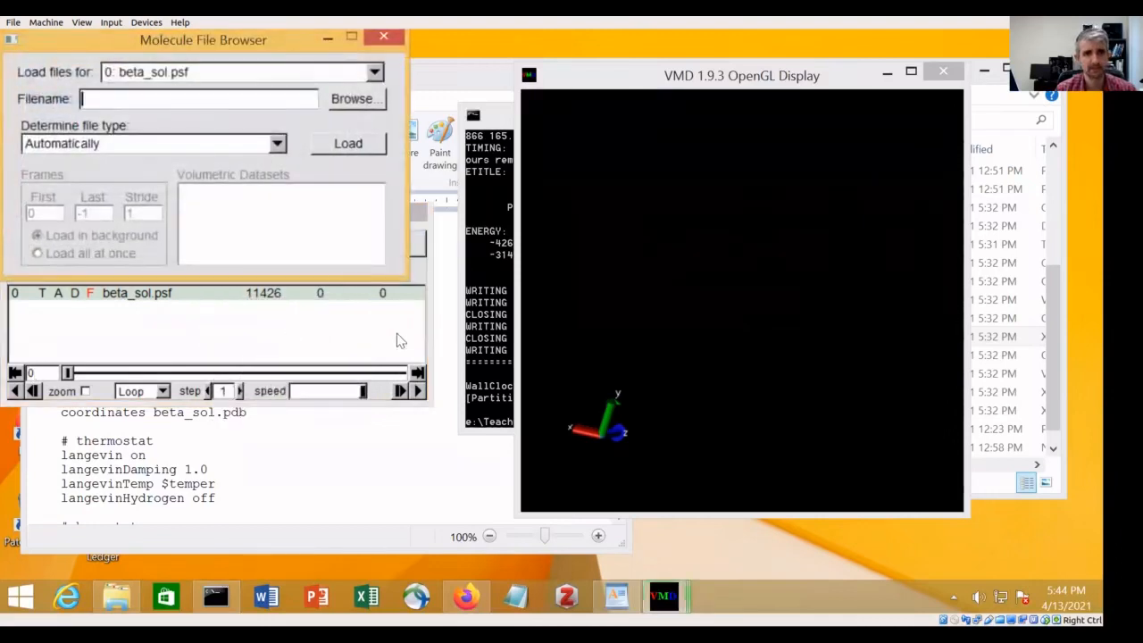
{"action": "left_click", "coordinate": [339, 105]}
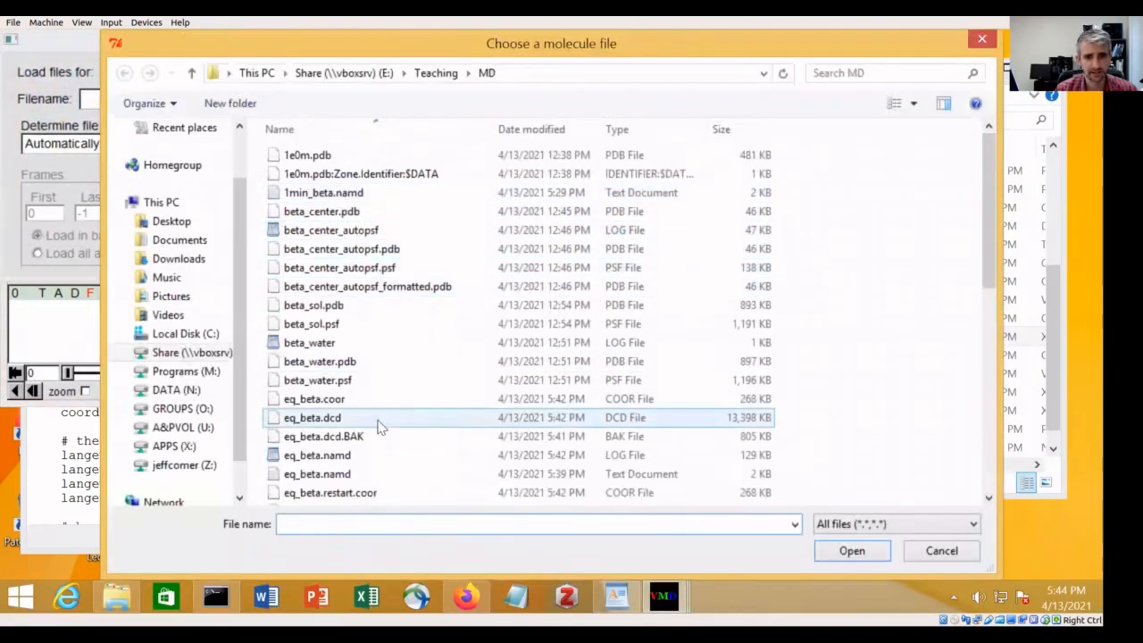
{"action": "left_click", "coordinate": [303, 420]}
{"action": "left_click", "coordinate": [870, 549]}
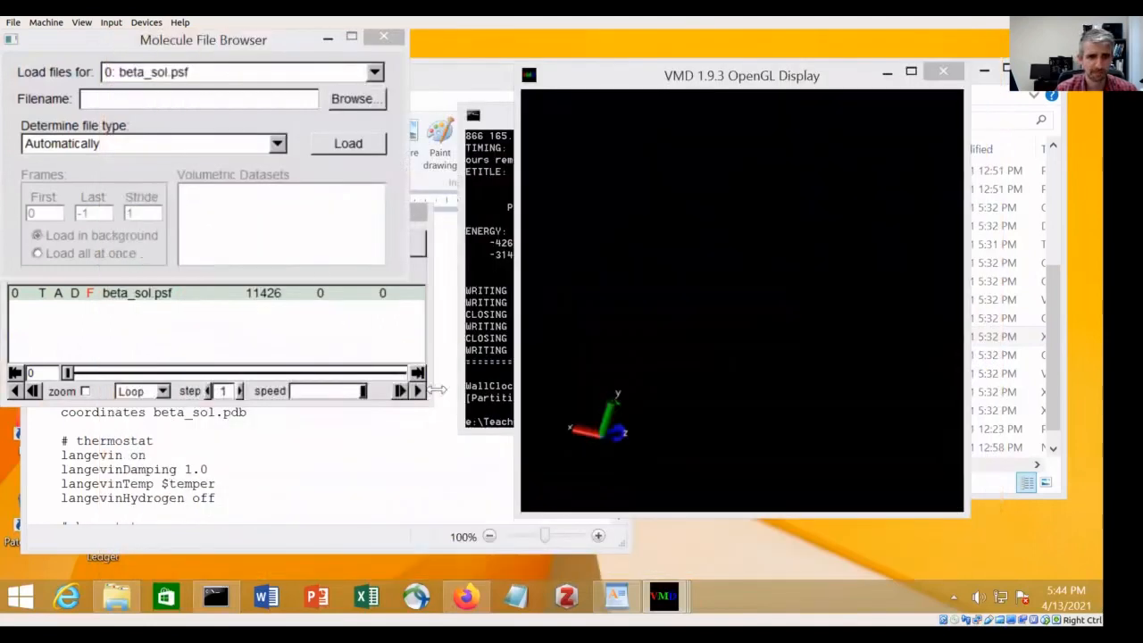
{"action": "left_click", "coordinate": [348, 143]}
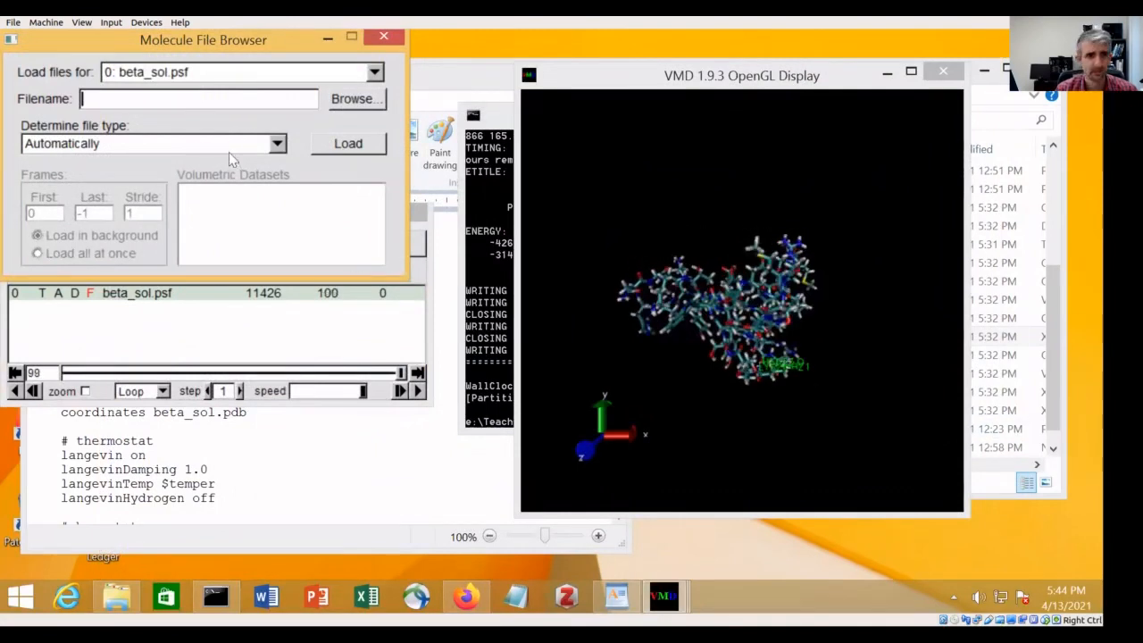
Move the Molecule File Browser clear of VMD Main and return the trajectory to its first frame
{"action": "left_click", "coordinate": [157, 25]}
{"action": "left_click", "coordinate": [93, 57]}
{"action": "left_click_drag", "start_coordinate": [107, 45], "coordinate": [171, 394]}
{"action": "left_click", "coordinate": [275, 329]}
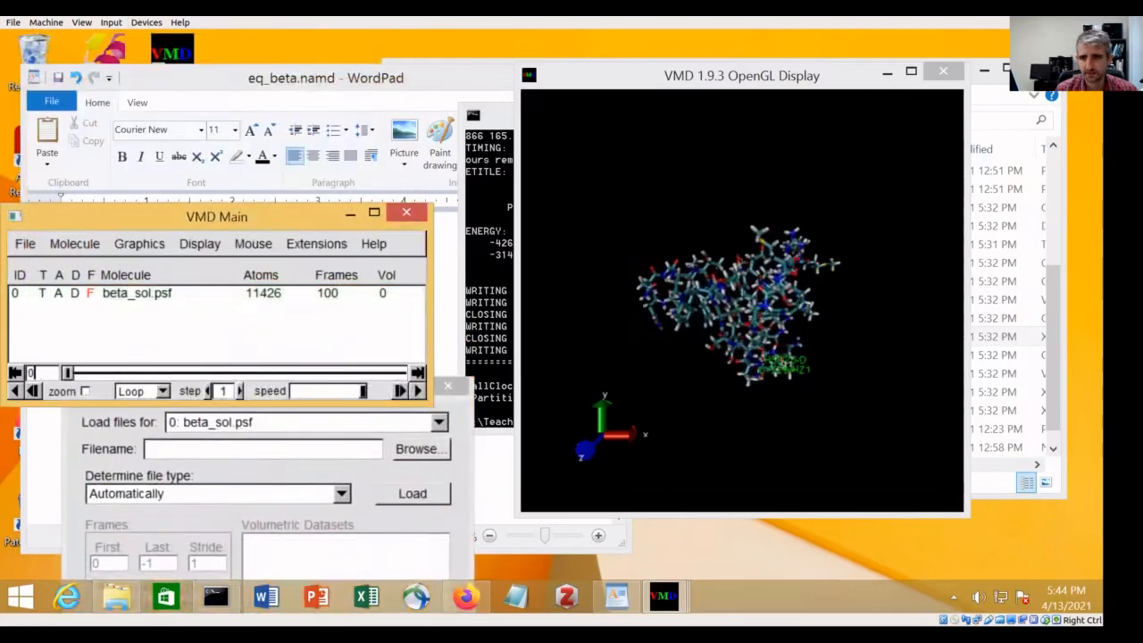
Add a second representation to beta_sol.psf selecting "water and same residue as within 5 of protein"
{"action": "left_click", "coordinate": [139, 244]}
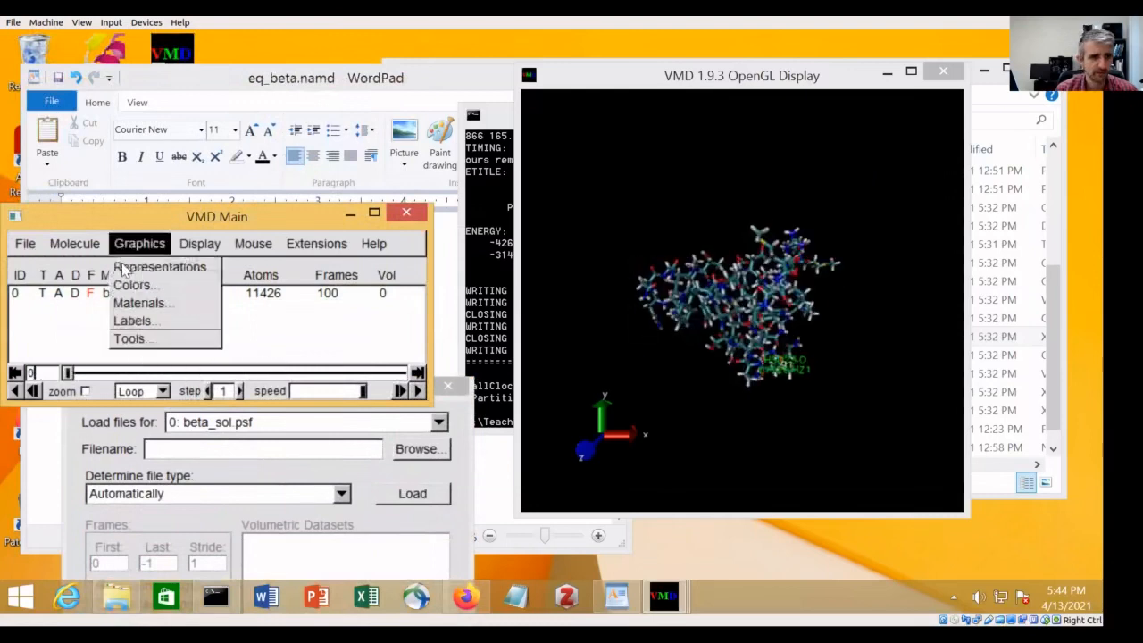
{"action": "left_click", "coordinate": [156, 263]}
{"action": "left_click", "coordinate": [406, 98]}
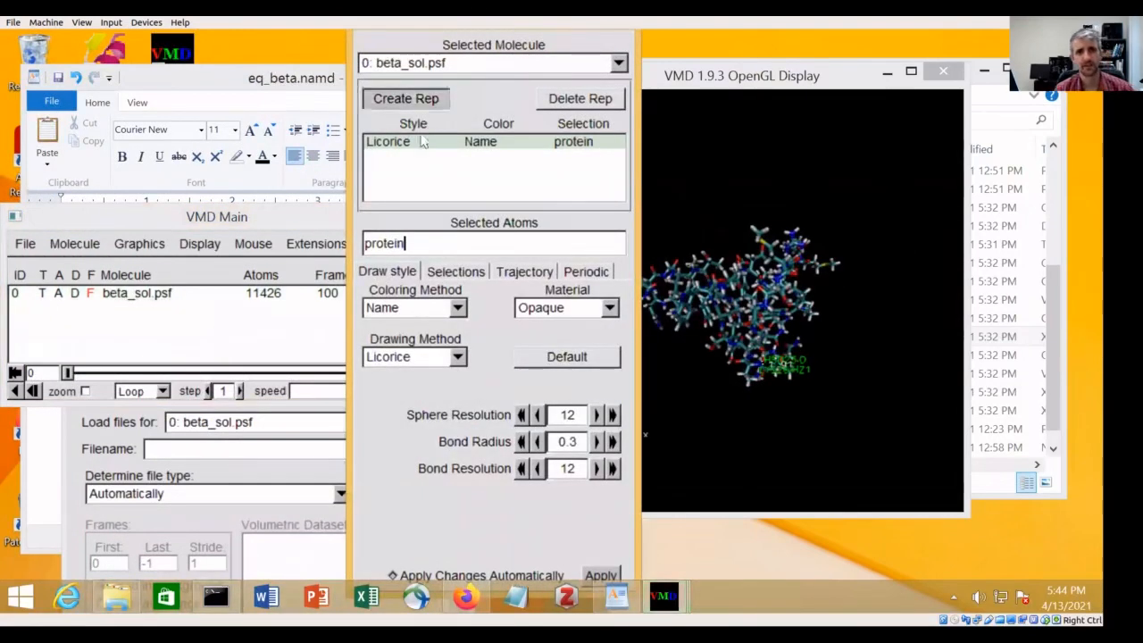
{"action": "left_click_drag", "start_coordinate": [408, 245], "coordinate": [308, 224]}
{"action": "key", "text": "BackSpace"}
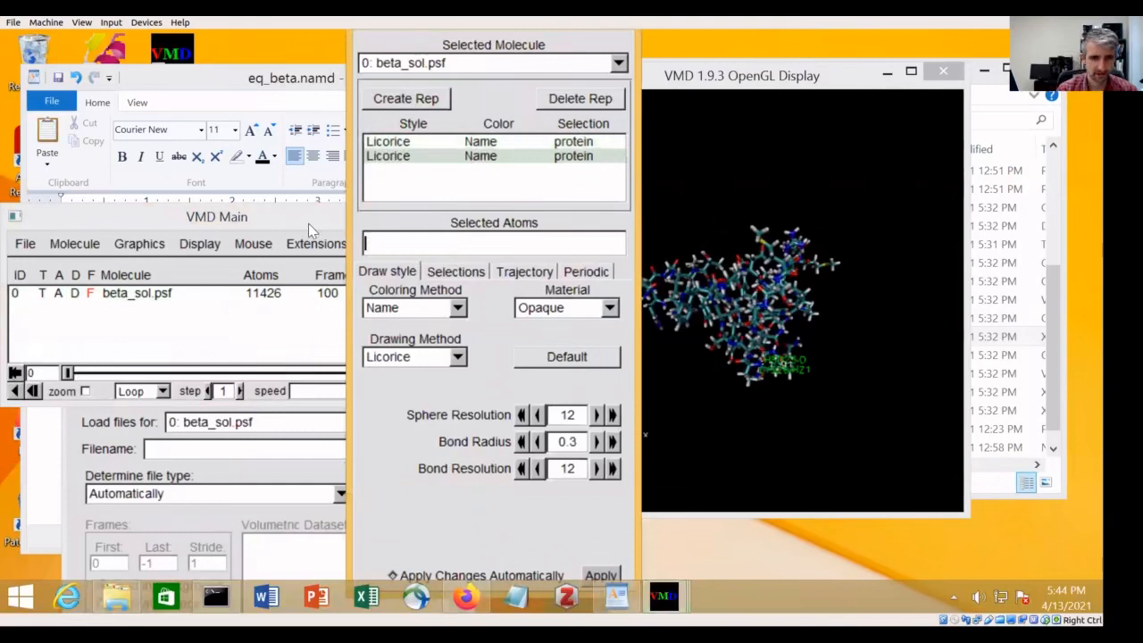
{"action": "type", "text": "water and same"}
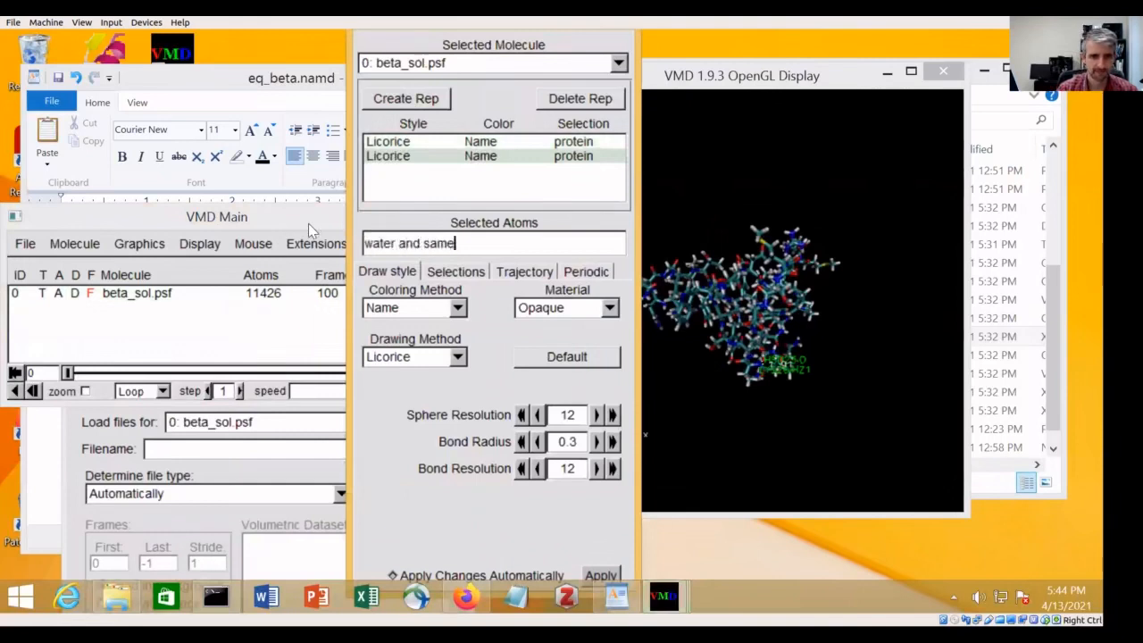
{"action": "type", "text": " residue as withi"}
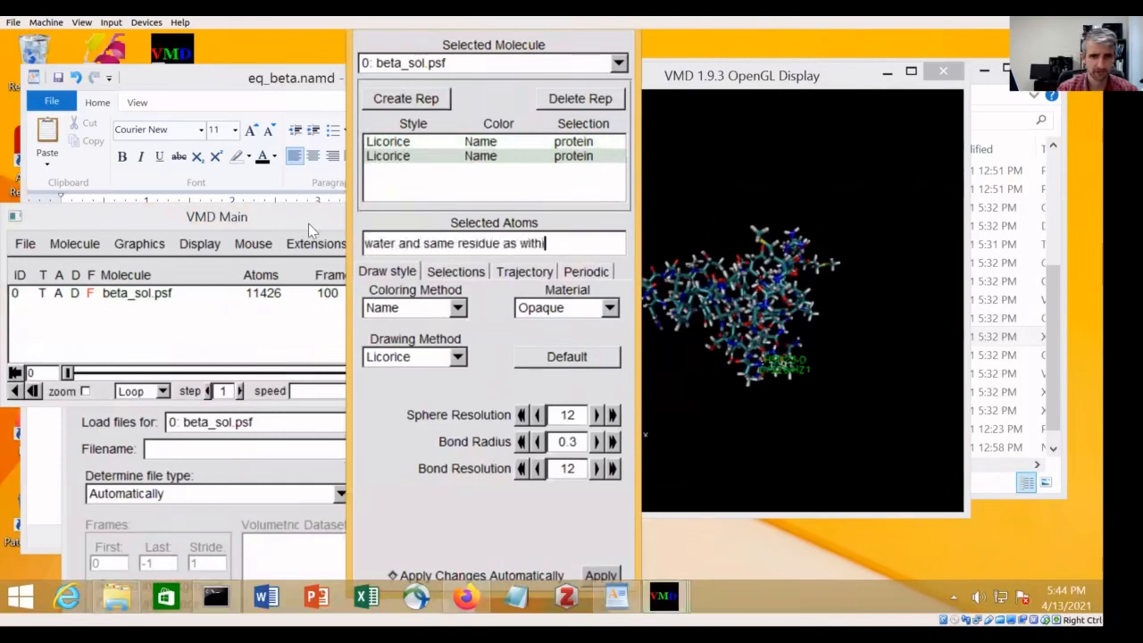
{"action": "type", "text": "n 5 of p"}
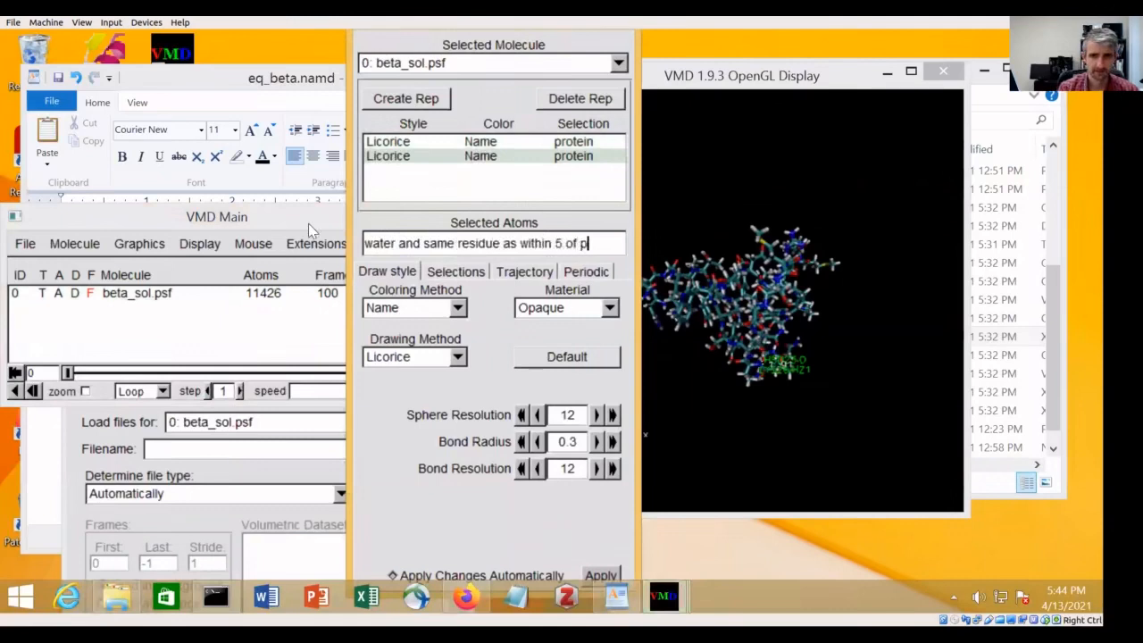
{"action": "type", "text": "rotein"}
{"action": "key", "text": "Return"}
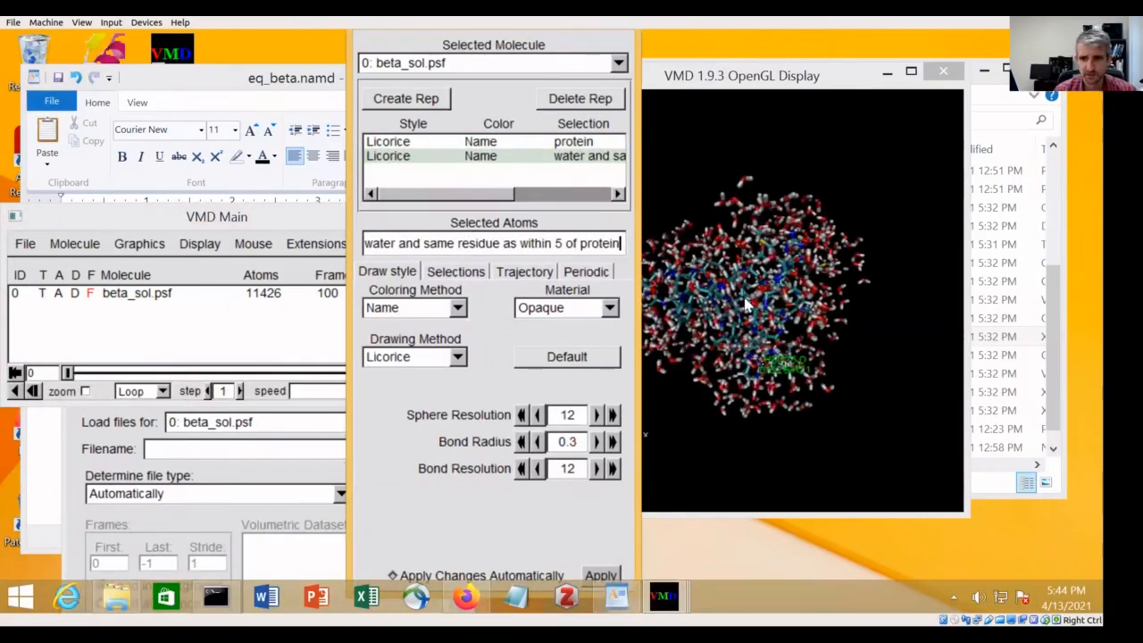
Make the water representation update its selection every frame
{"action": "left_click", "coordinate": [732, 264]}
{"action": "left_click_drag", "start_coordinate": [732, 263], "coordinate": [738, 295]}
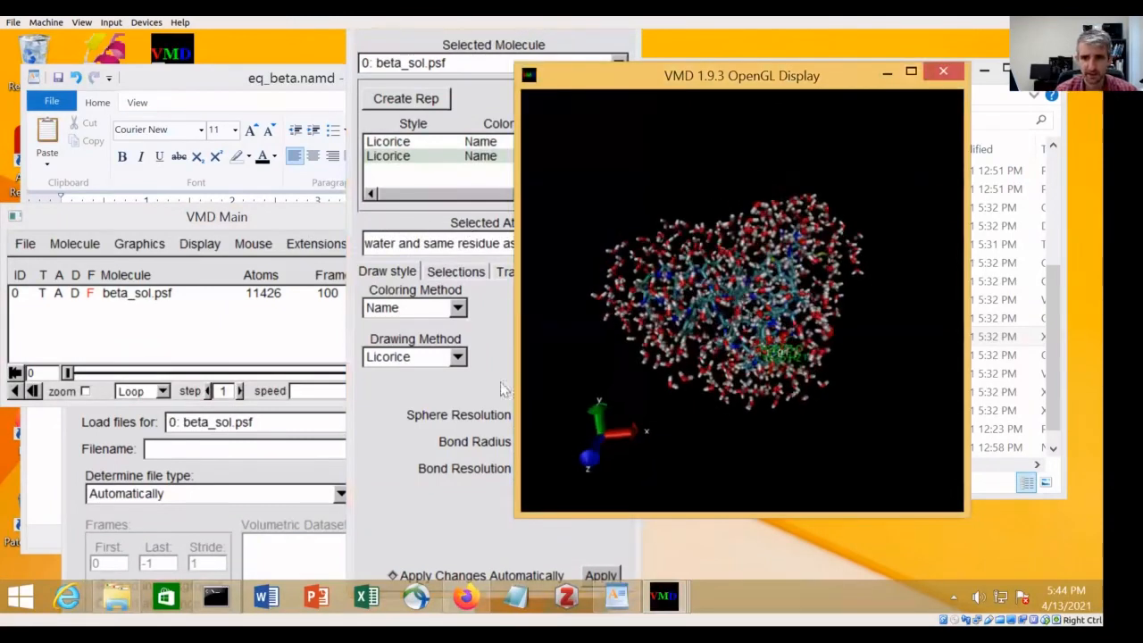
{"action": "left_click", "coordinate": [424, 426]}
{"action": "left_click", "coordinate": [524, 271]}
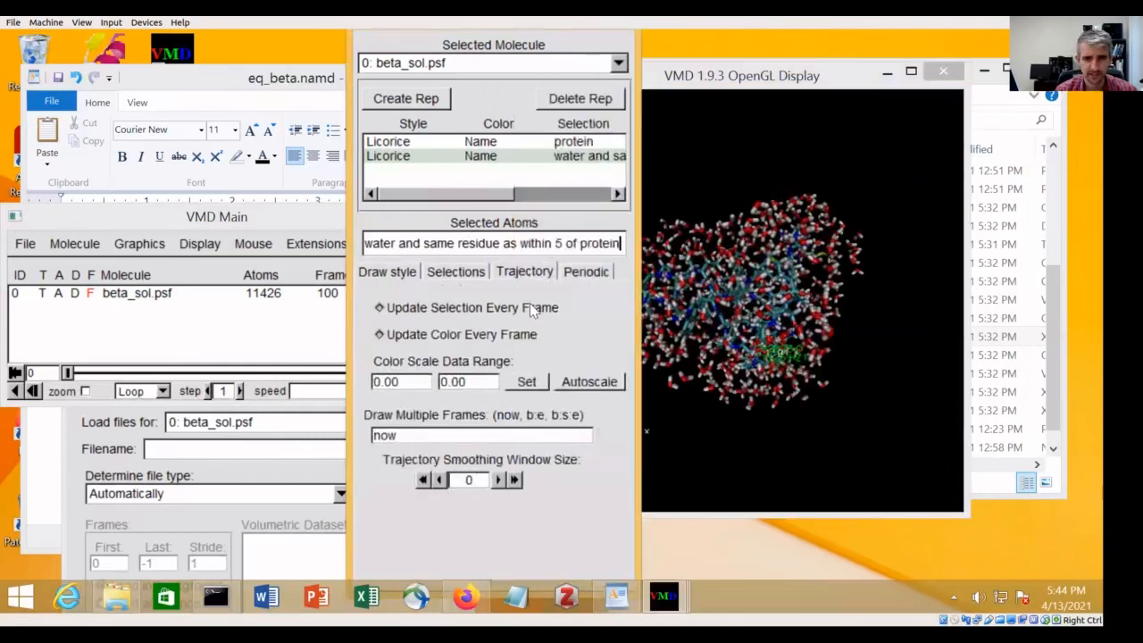
{"action": "left_click", "coordinate": [452, 310]}
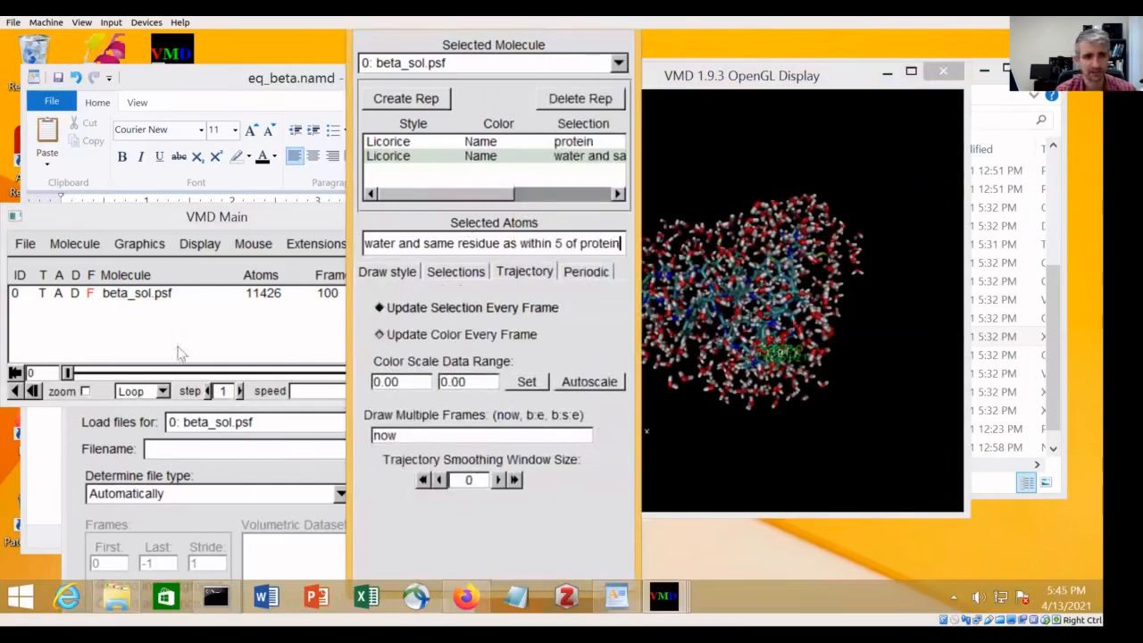
Run the trajectory to its last frame and back to the first while examining the updating water shell around the protein
{"action": "left_click_drag", "start_coordinate": [69, 374], "coordinate": [527, 381]}
{"action": "left_click", "coordinate": [544, 315]}
{"action": "left_click", "coordinate": [679, 406]}
{"action": "left_click_drag", "start_coordinate": [679, 407], "coordinate": [649, 354]}
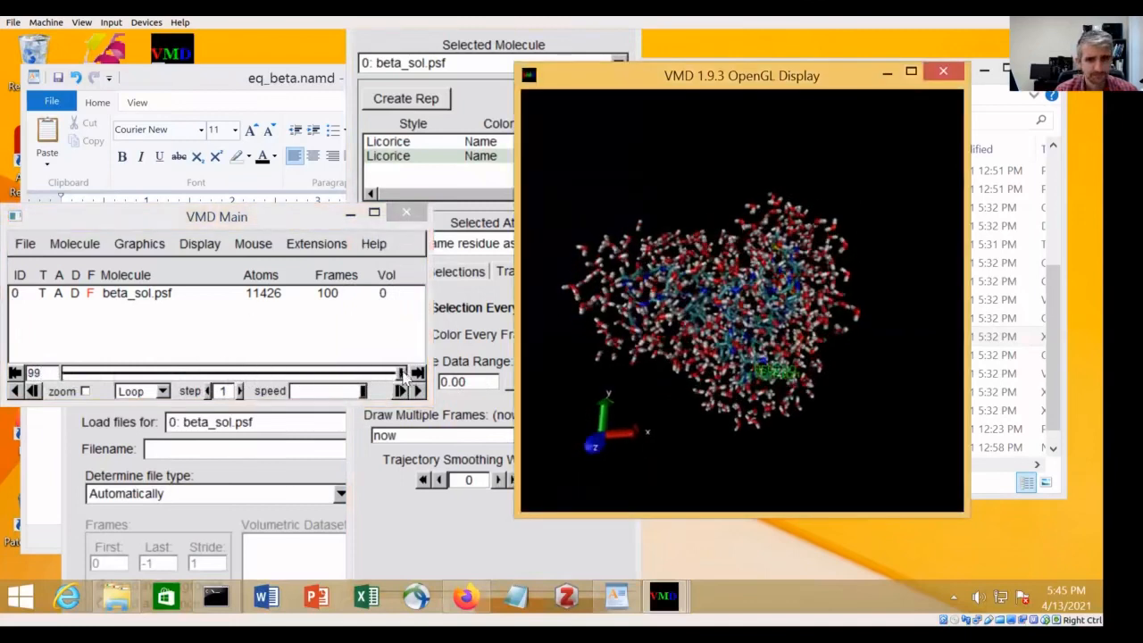
{"action": "left_click_drag", "start_coordinate": [404, 377], "coordinate": [34, 373]}
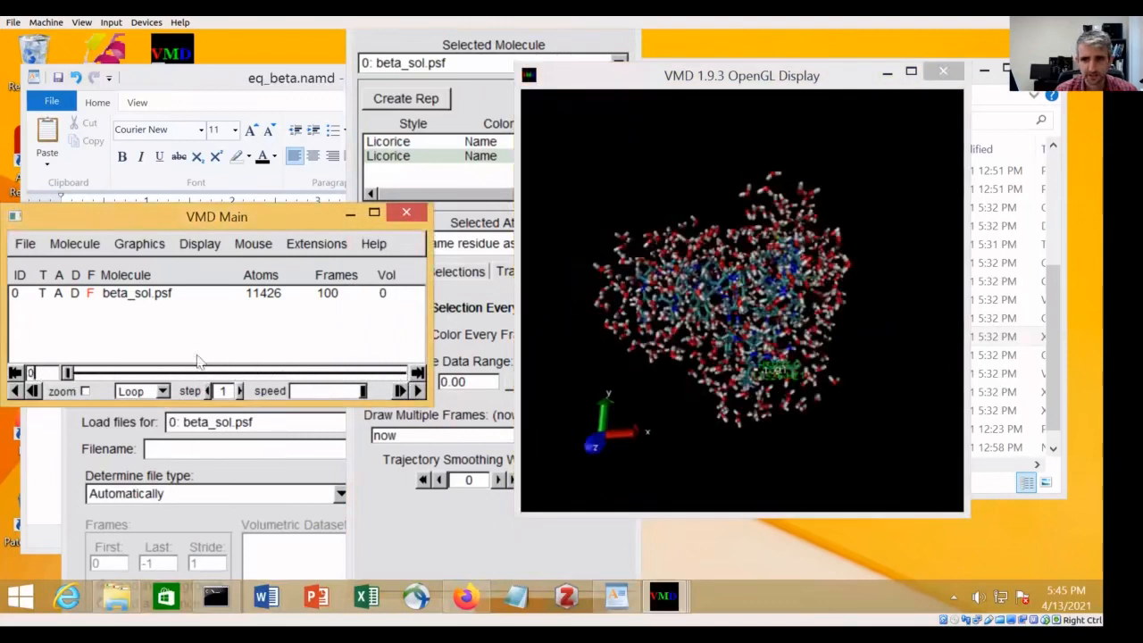
Turn off per-frame selection updating for the water representation and keep the trajectory at frame 0
{"action": "left_click", "coordinate": [514, 330]}
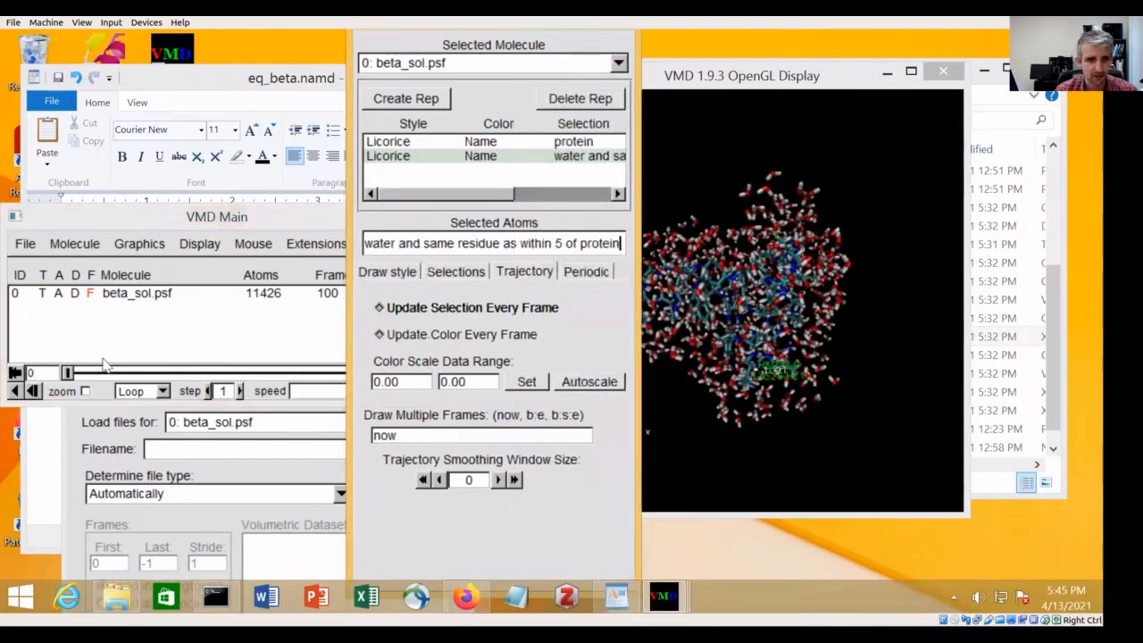
{"action": "left_click", "coordinate": [78, 379]}
{"action": "left_click_drag", "start_coordinate": [77, 376], "coordinate": [8, 384]}
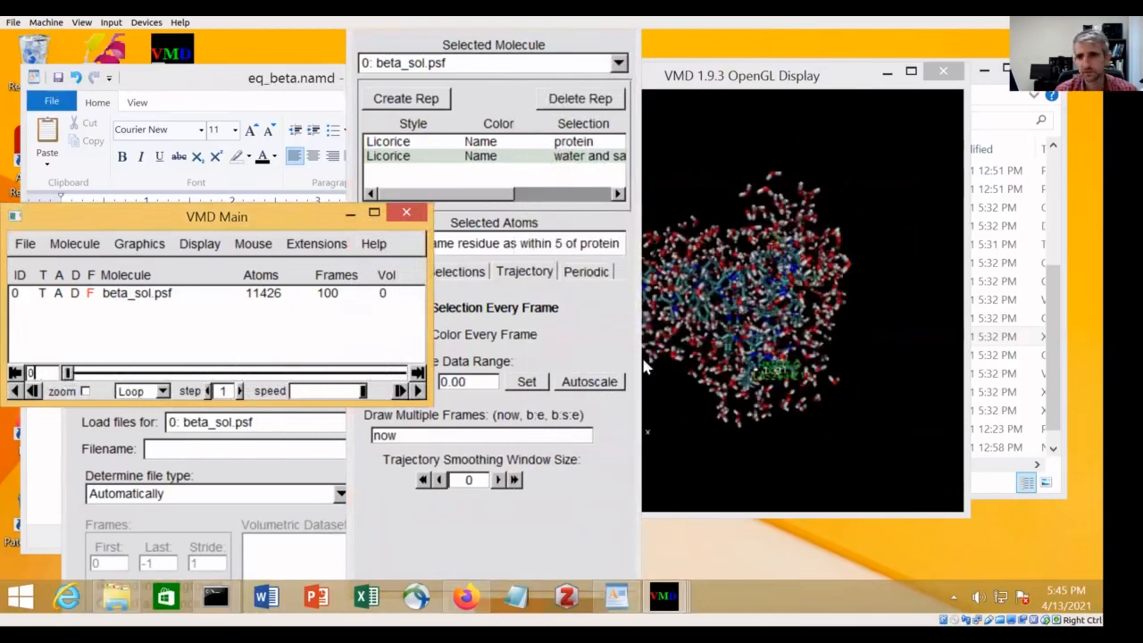
Advance the trajectory from frame 0 to frame 99 and examine how the initially nearby waters move relative to the protein
{"action": "left_click_drag", "start_coordinate": [767, 338], "coordinate": [772, 307]}
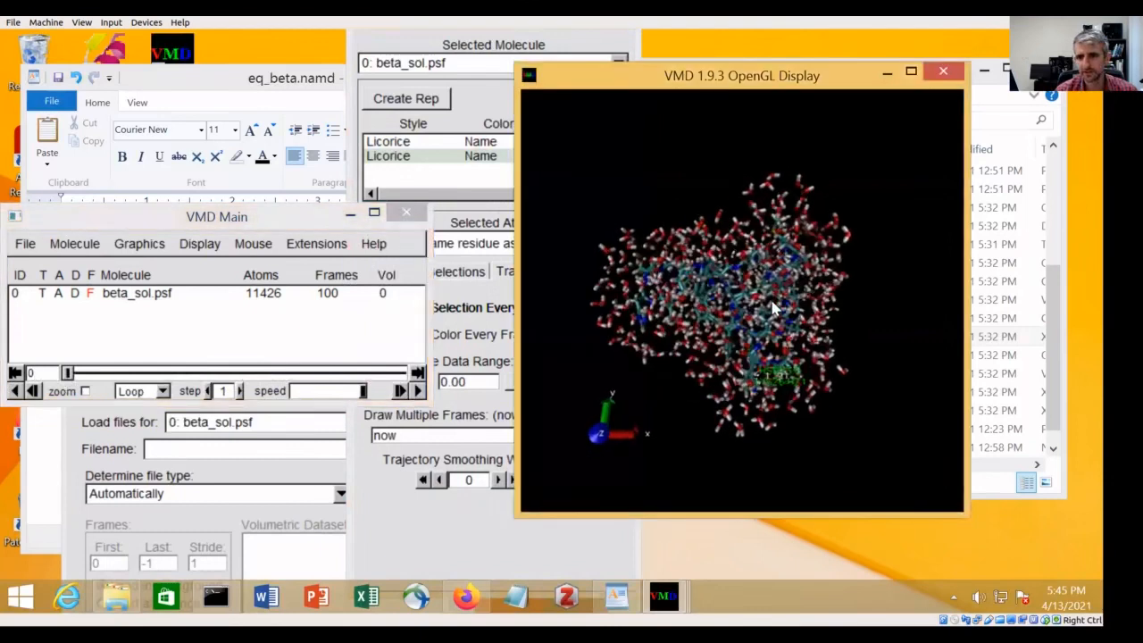
{"action": "left_click_drag", "start_coordinate": [67, 375], "coordinate": [406, 393]}
{"action": "left_click", "coordinate": [717, 335]}
{"action": "left_click_drag", "start_coordinate": [717, 335], "coordinate": [515, 404]}
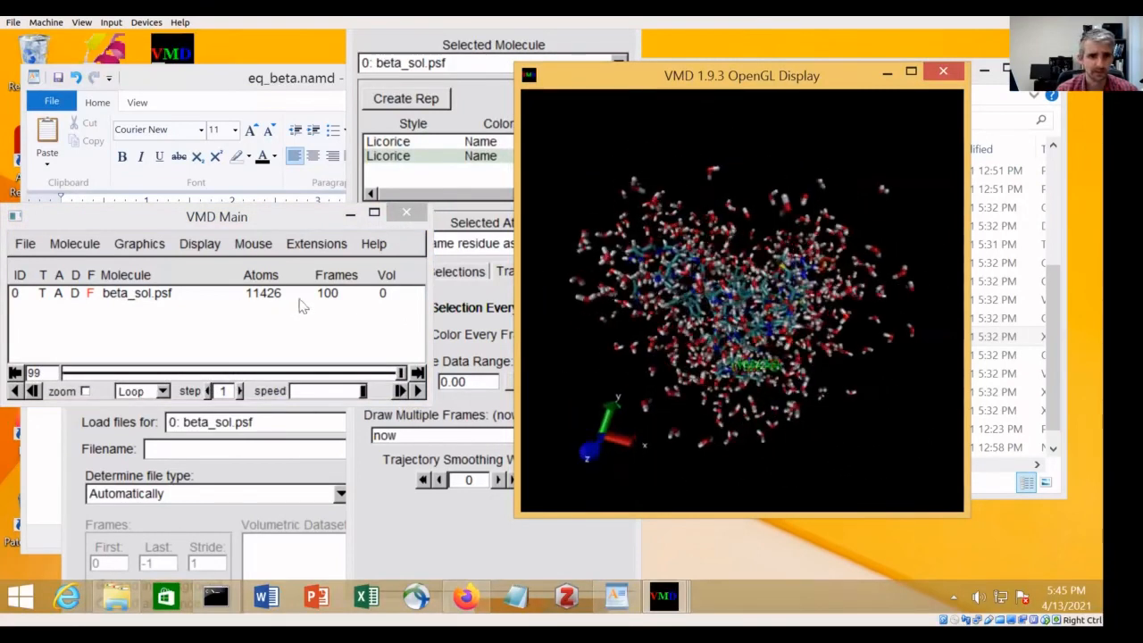
{"action": "left_click_drag", "start_coordinate": [763, 323], "coordinate": [804, 323]}
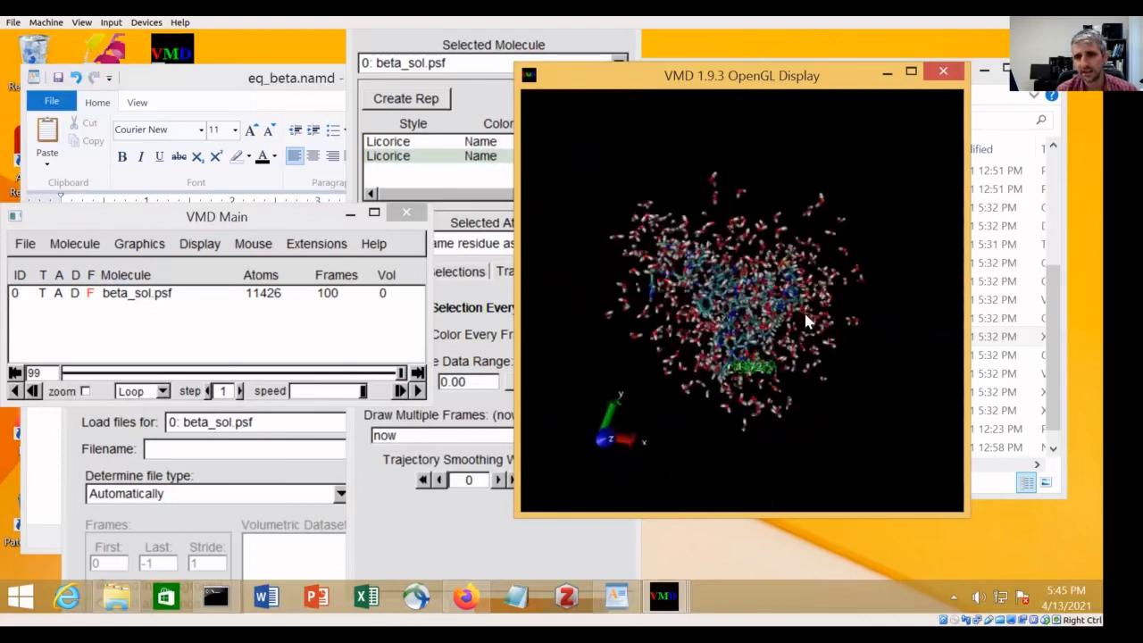
{"action": "scroll", "coordinate": [786, 339], "scroll_direction": "up", "scroll_amount": 5}
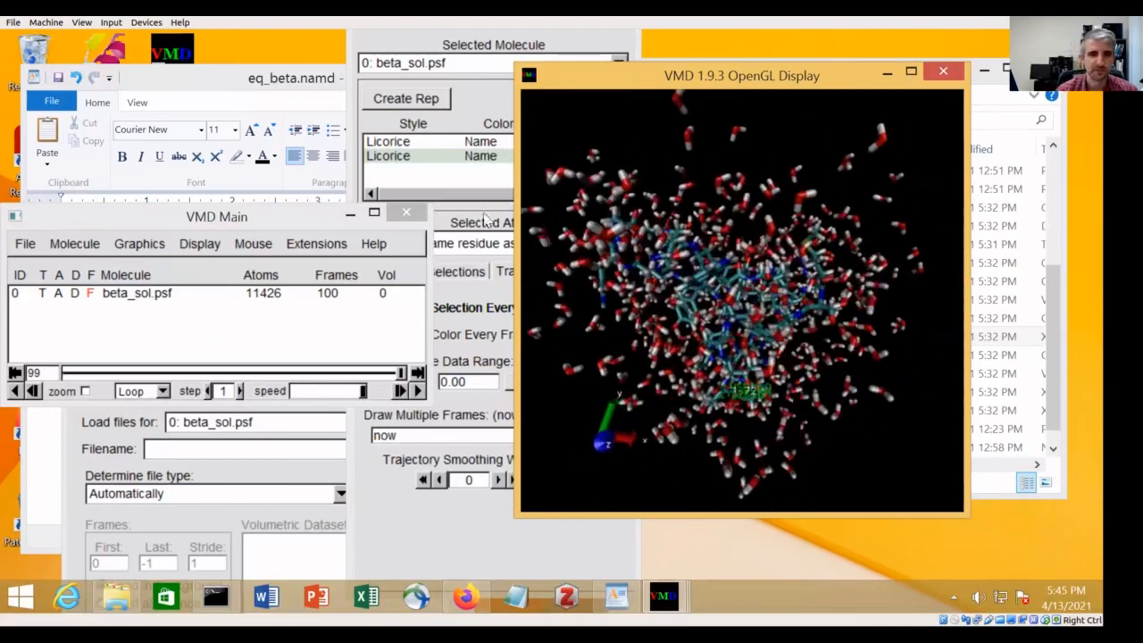
Hide the water representation and add a new one that shows the ions with the VDW drawing method
{"action": "left_click", "coordinate": [454, 179]}
{"action": "double_click", "coordinate": [471, 157]}
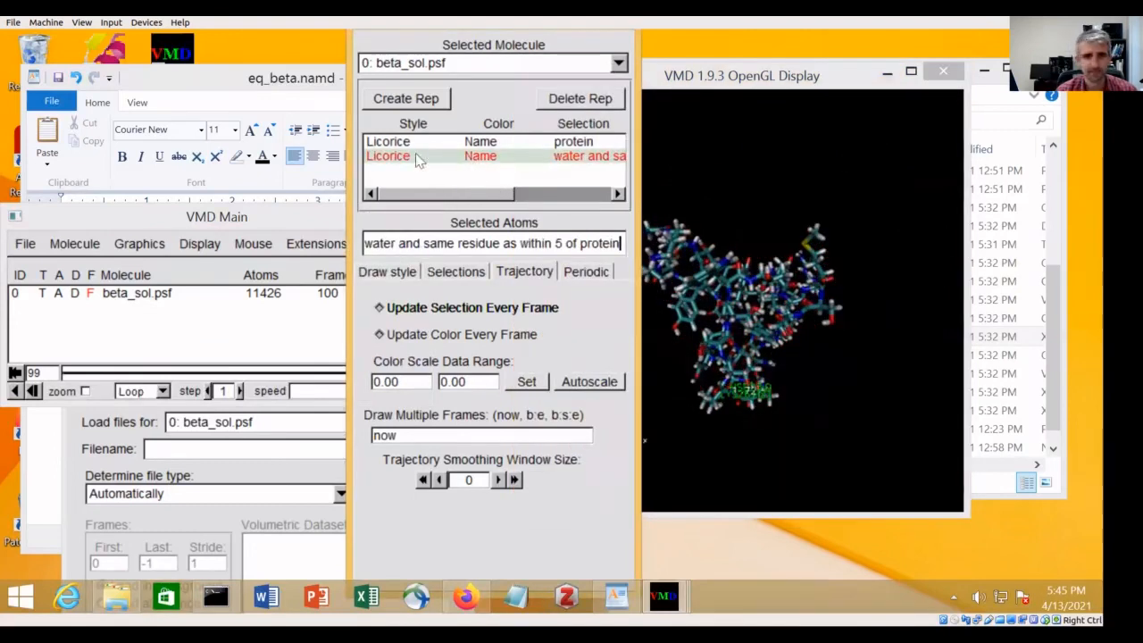
{"action": "left_click", "coordinate": [425, 106]}
{"action": "left_click_drag", "start_coordinate": [619, 245], "coordinate": [374, 222]}
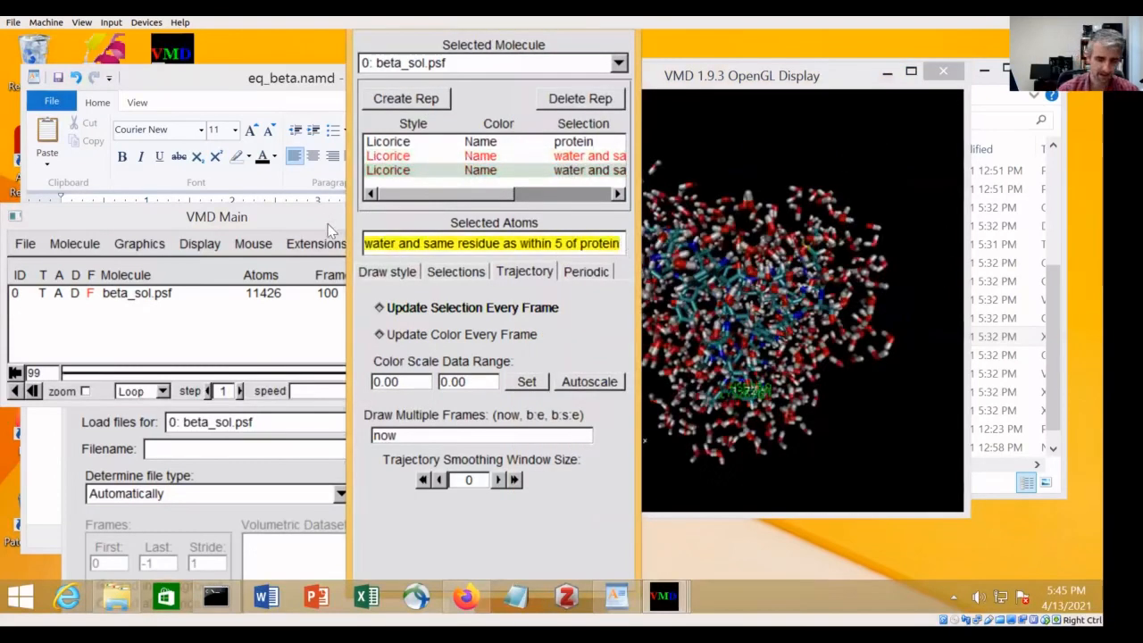
{"action": "type", "text": "ions"}
{"action": "key", "text": "Return"}
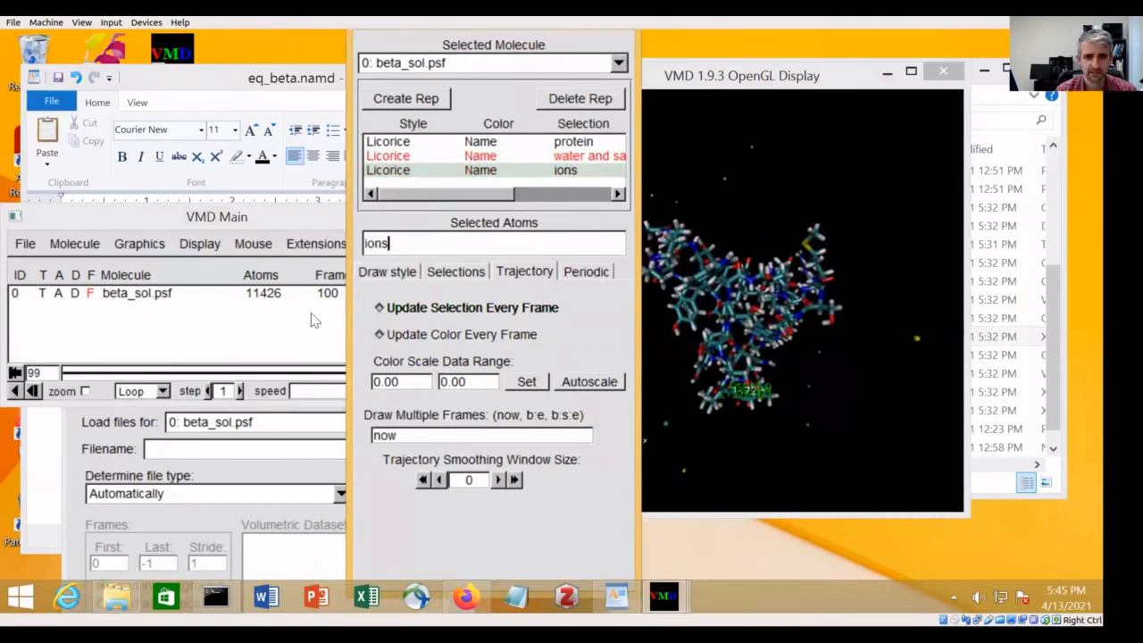
{"action": "left_click", "coordinate": [375, 271]}
{"action": "left_click", "coordinate": [437, 362]}
{"action": "left_click", "coordinate": [415, 320]}
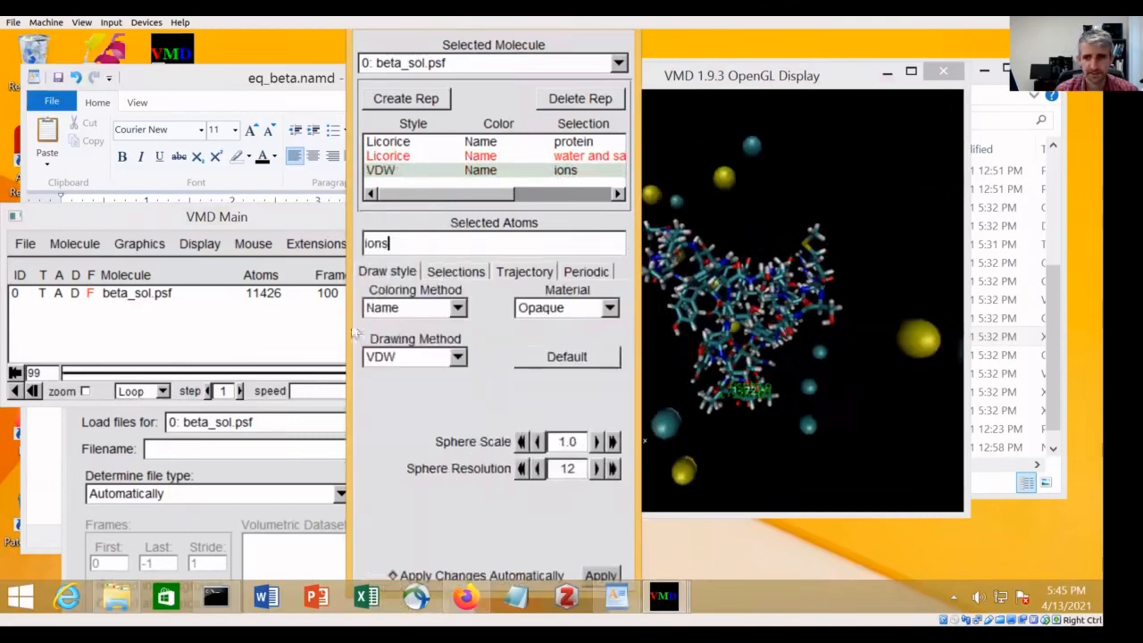
Step through the whole trajectory in a wider view to examine how the ions move around the protein
{"action": "left_click", "coordinate": [31, 372]}
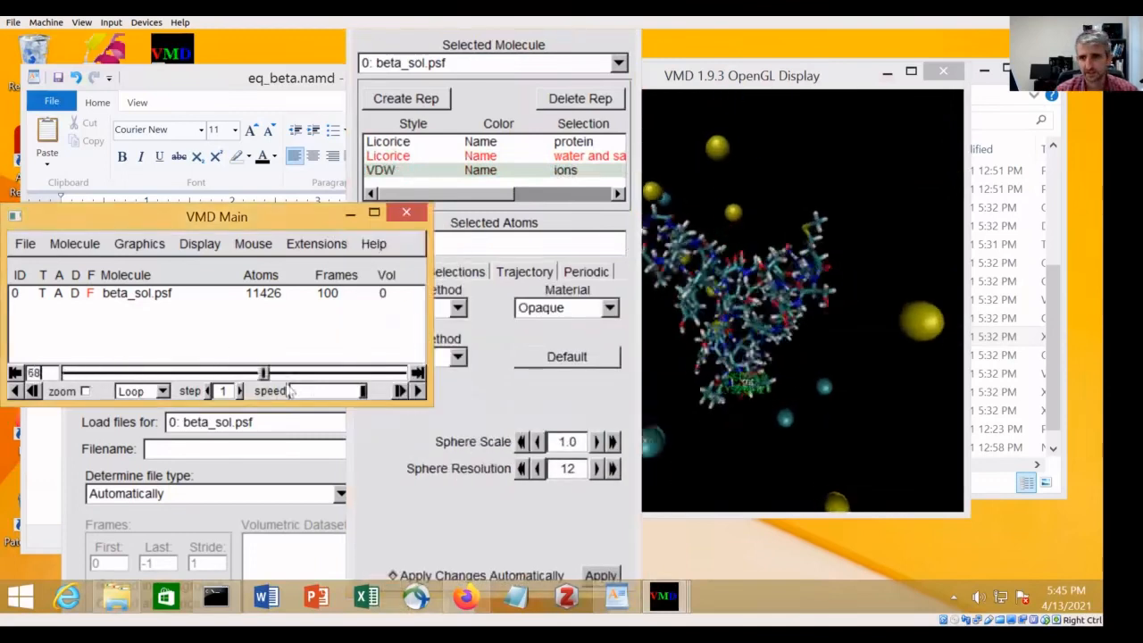
{"action": "left_click", "coordinate": [743, 358]}
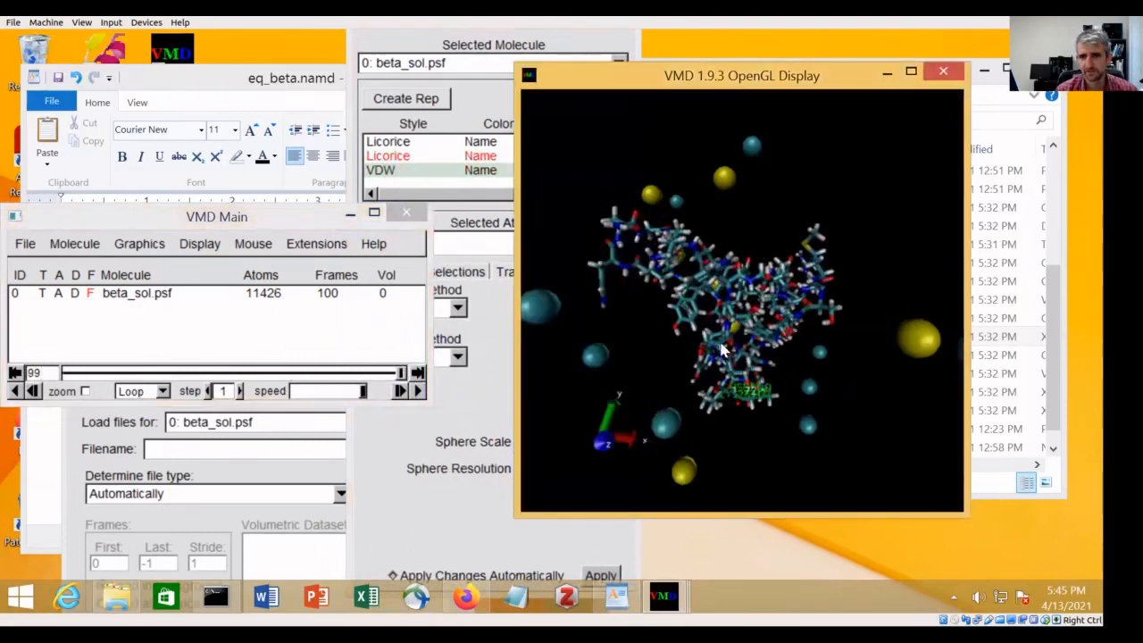
{"action": "scroll", "coordinate": [705, 335], "scroll_direction": "down", "scroll_amount": 5}
{"action": "left_click", "coordinate": [100, 374]}
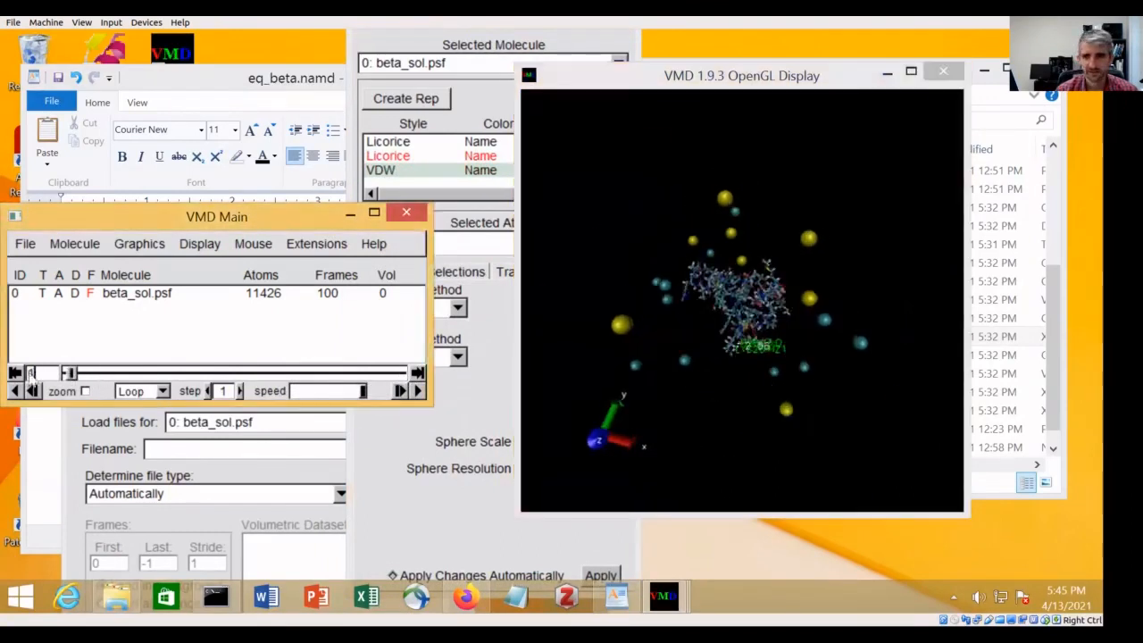
{"action": "left_click", "coordinate": [417, 390]}
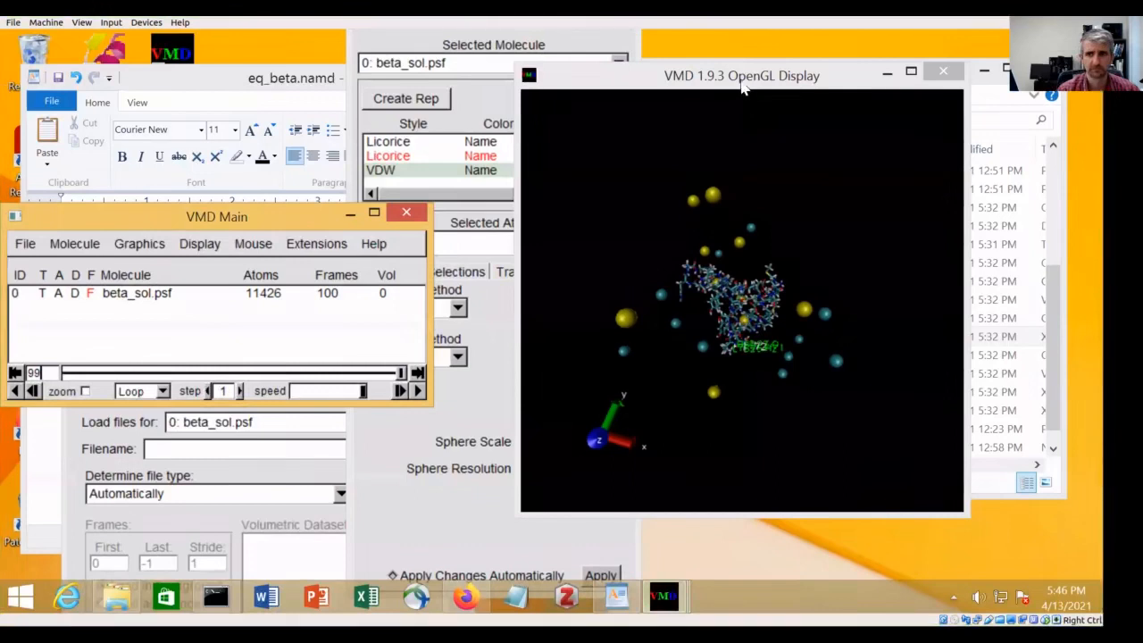
Move the OpenGL Display out of the way and bring the Command Prompt with the NAMD output forward
{"action": "left_click_drag", "start_coordinate": [748, 87], "coordinate": [782, 191]}
{"action": "left_click", "coordinate": [752, 159]}
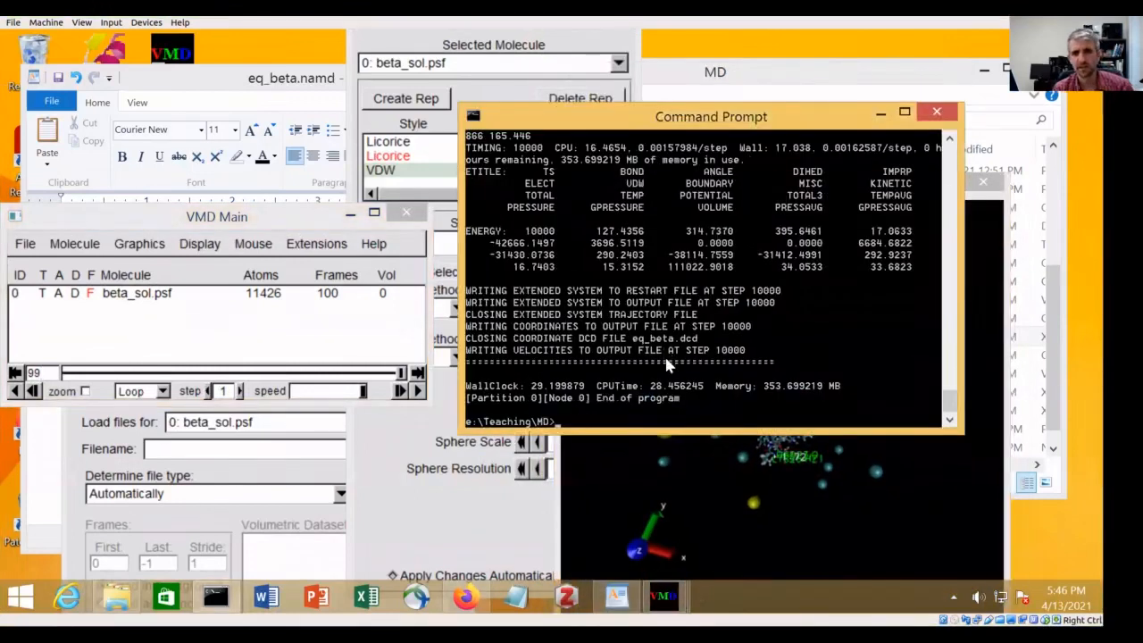
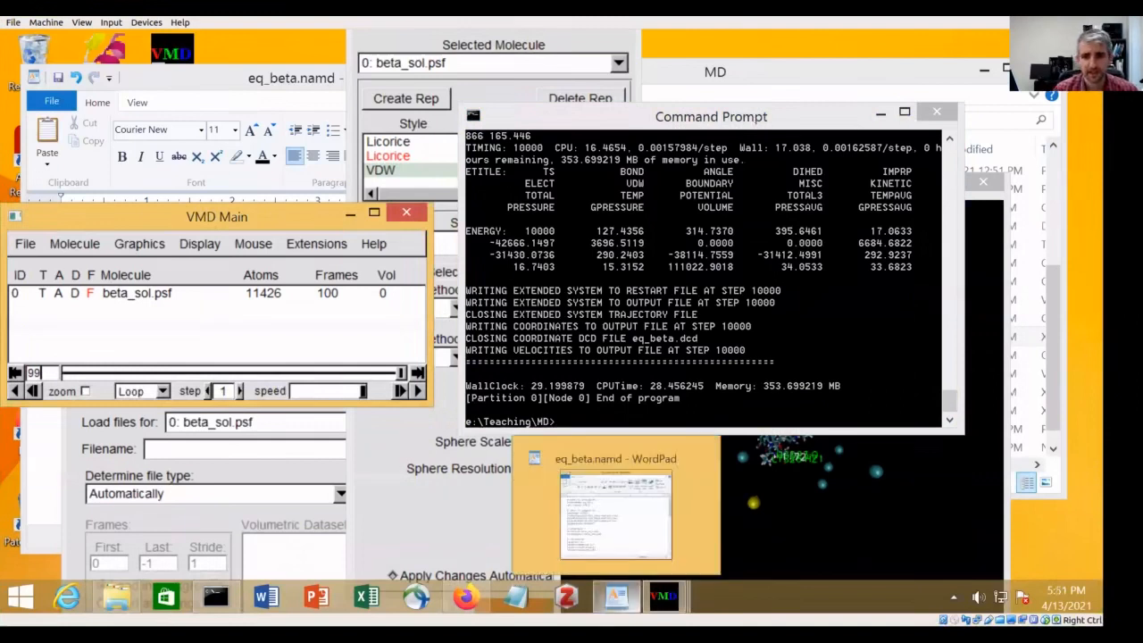
Switch to WordPad, create a new blank document, and move its window clear of VMD Main
{"action": "left_click", "coordinate": [617, 596]}
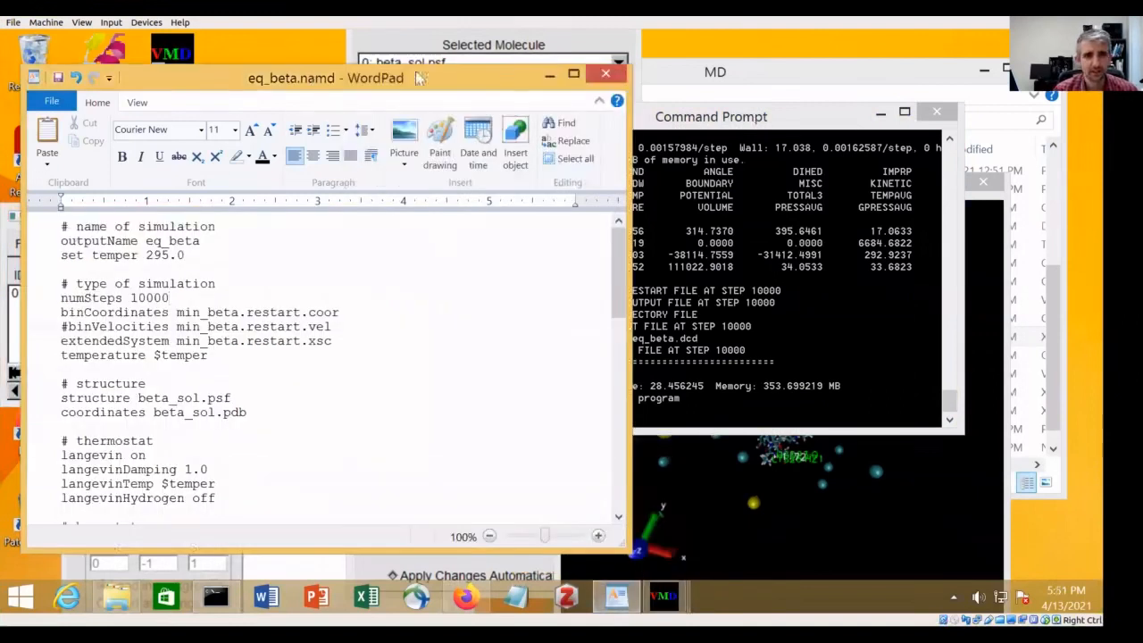
{"action": "left_click_drag", "start_coordinate": [303, 71], "coordinate": [493, 52]}
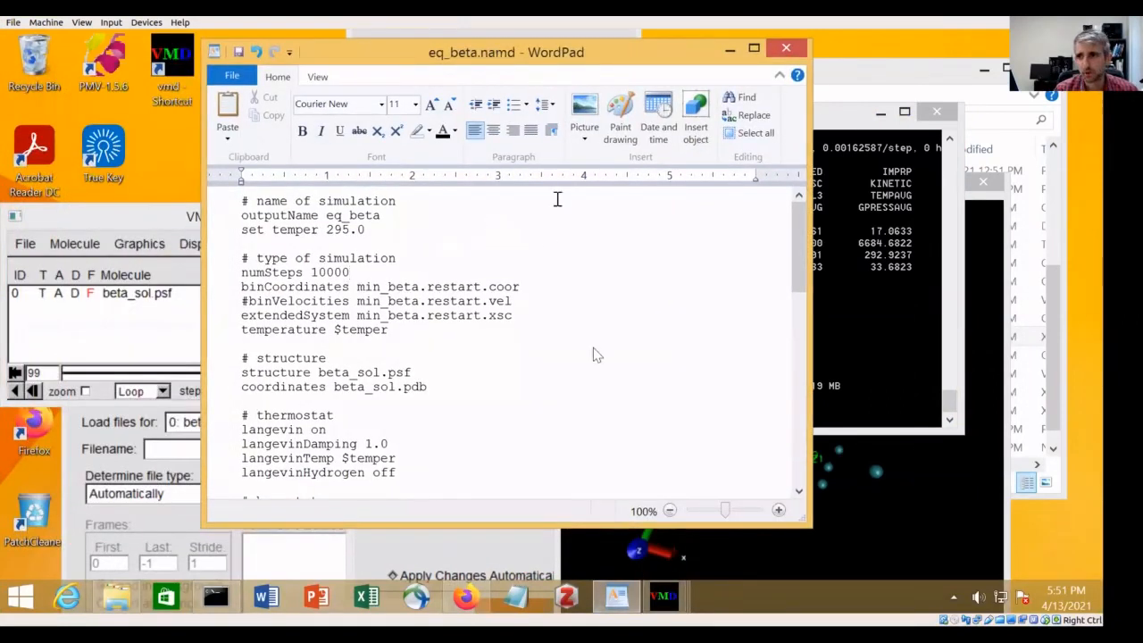
{"action": "left_click", "coordinate": [231, 76]}
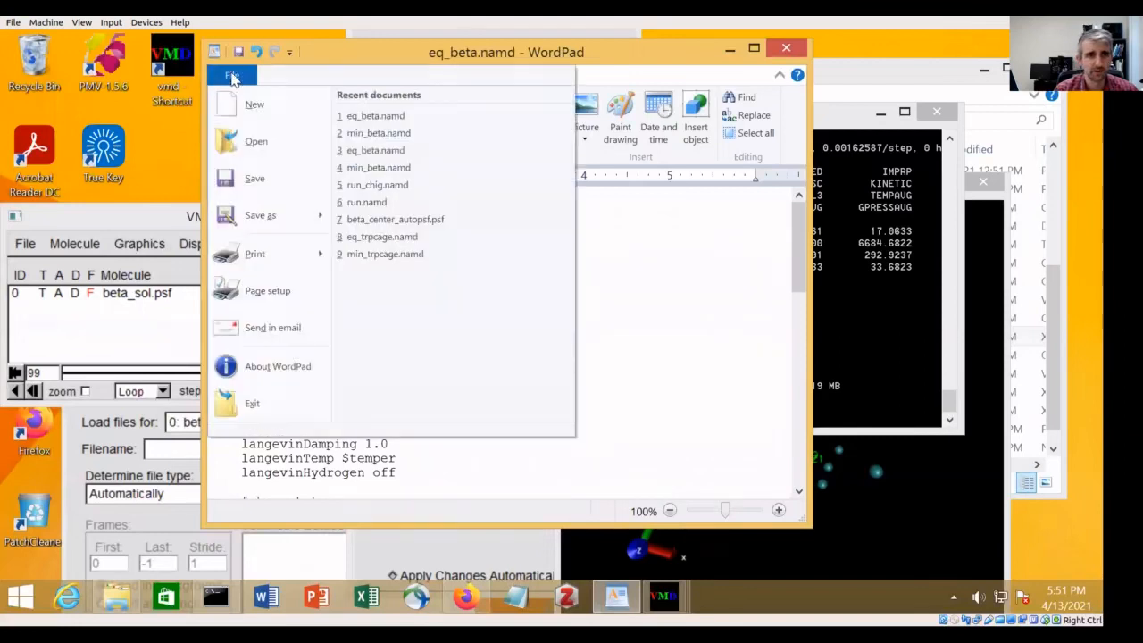
{"action": "left_click", "coordinate": [272, 108]}
{"action": "left_click_drag", "start_coordinate": [396, 64], "coordinate": [553, 70]}
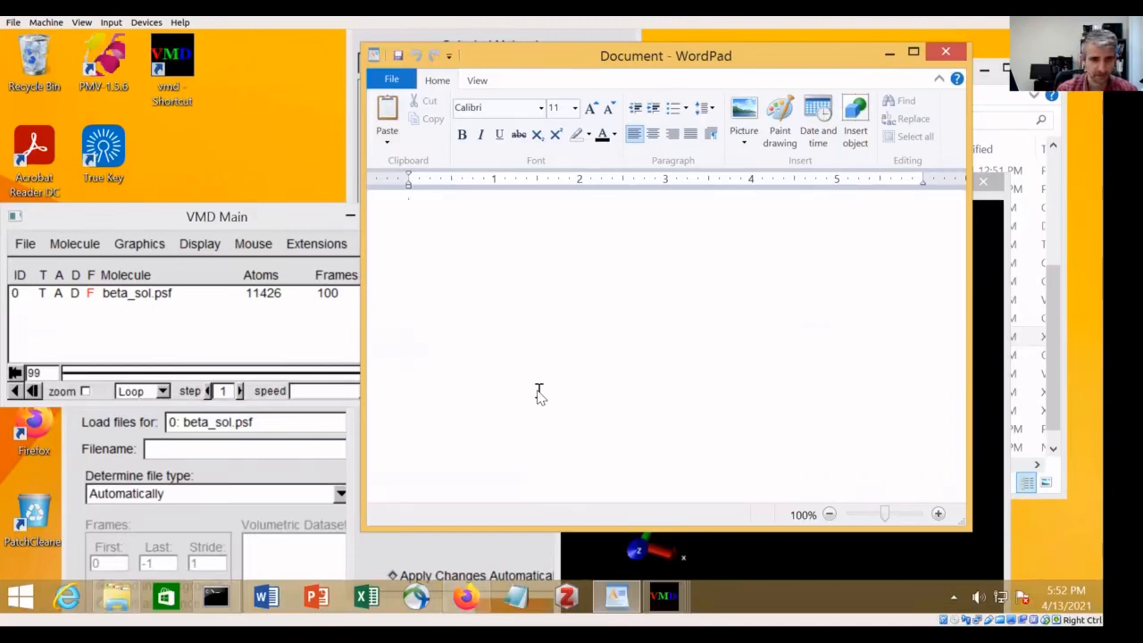
Begin the script's first line with the text set ref_mol [mol new in the blank document
{"action": "type", "text": "m"}
{"action": "key", "text": "BackSpace"}
{"action": "type", "text": "set re"}
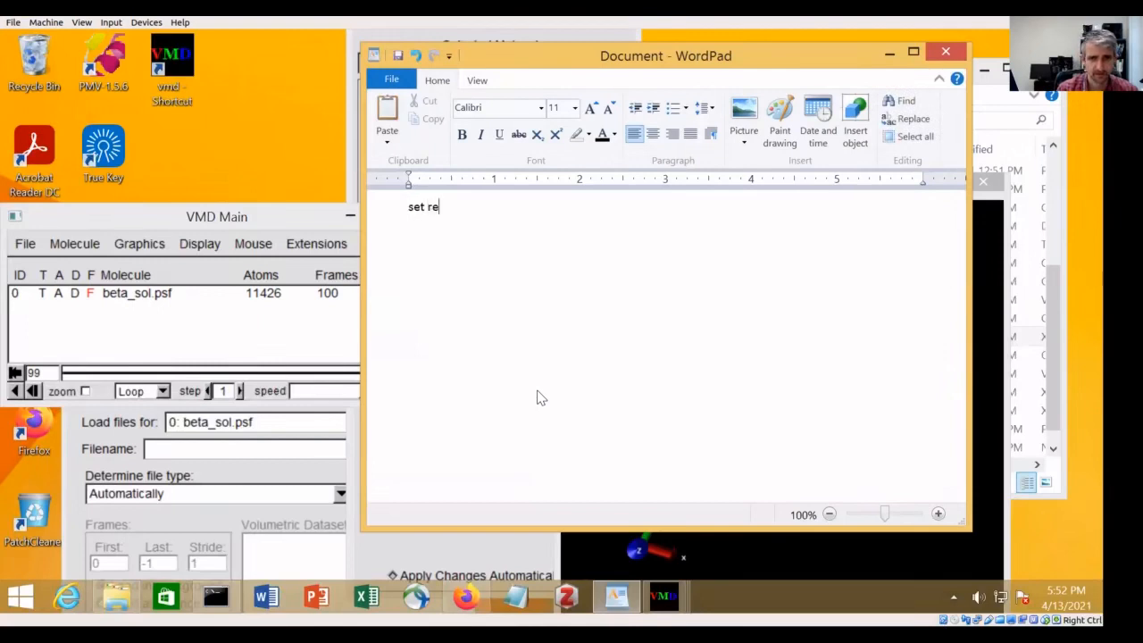
{"action": "type", "text": "f_"}
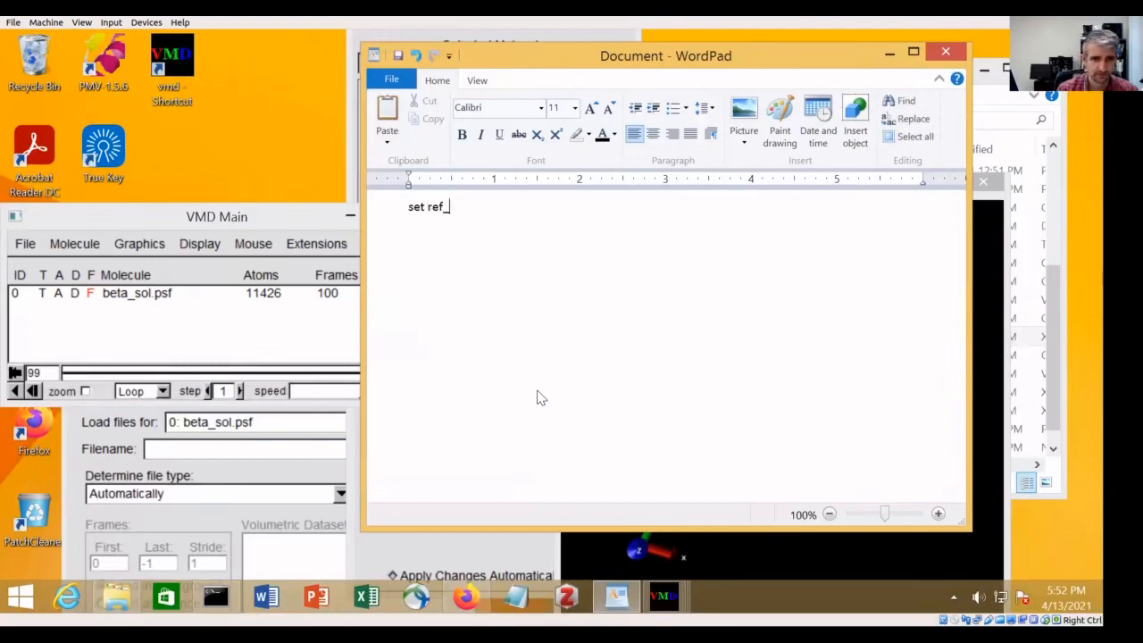
{"action": "type", "text": "mol ["}
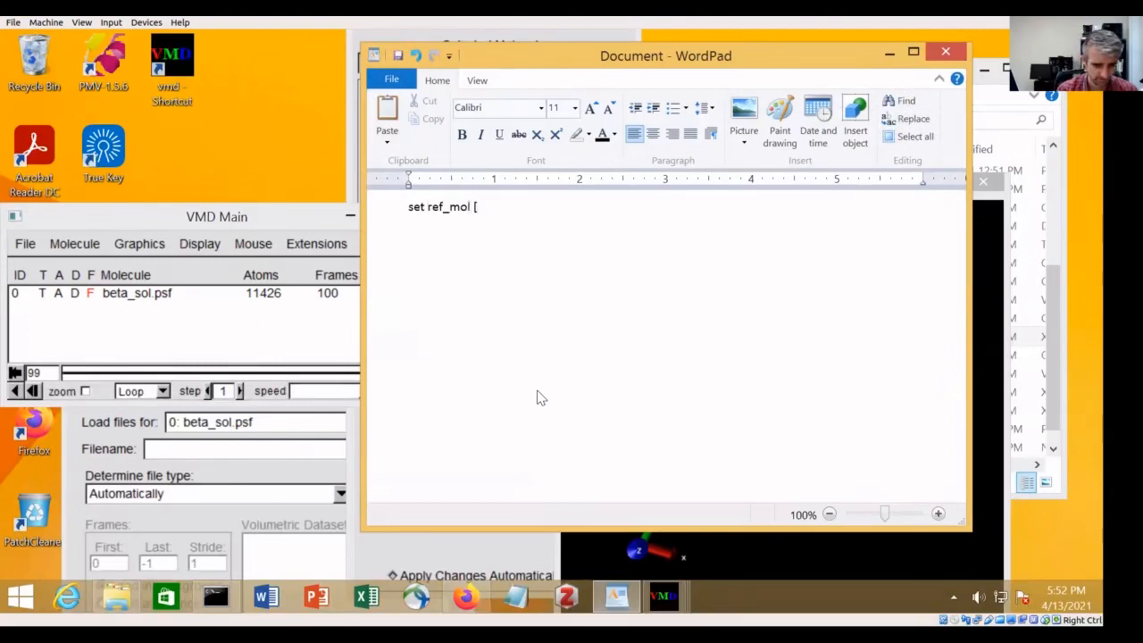
{"action": "type", "text": "mol new"}
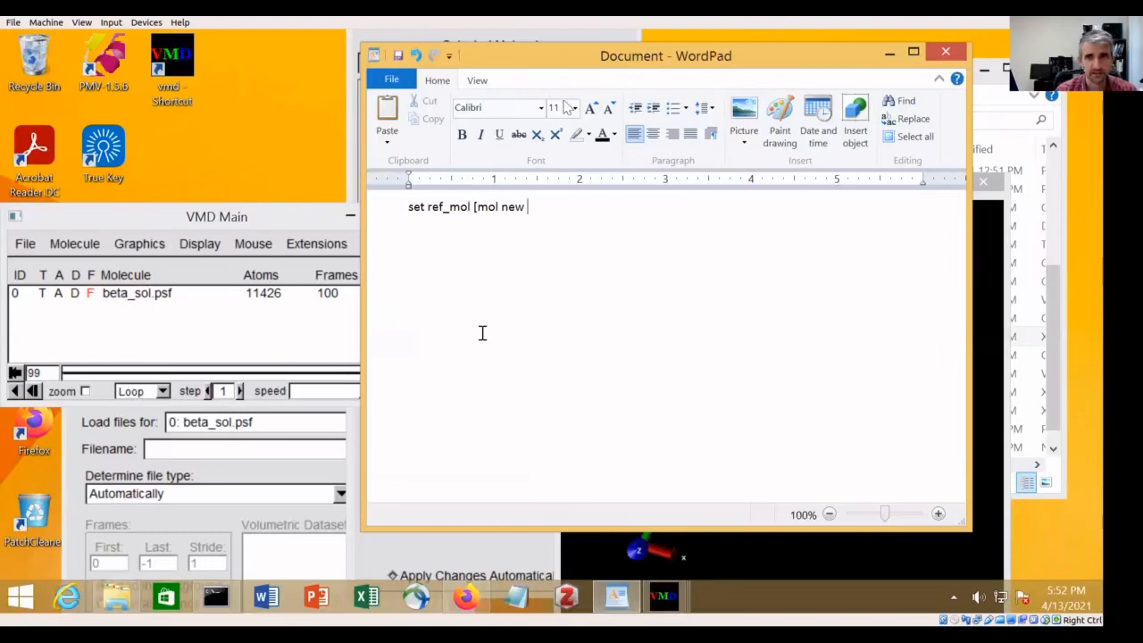
Move the document window aside, switch to the Command Prompt, and list the files in the MD directory to look up the PDB file name
{"action": "left_click_drag", "start_coordinate": [560, 64], "coordinate": [268, 77]}
{"action": "left_click", "coordinate": [689, 419]}
{"action": "type", "text": "dir"}
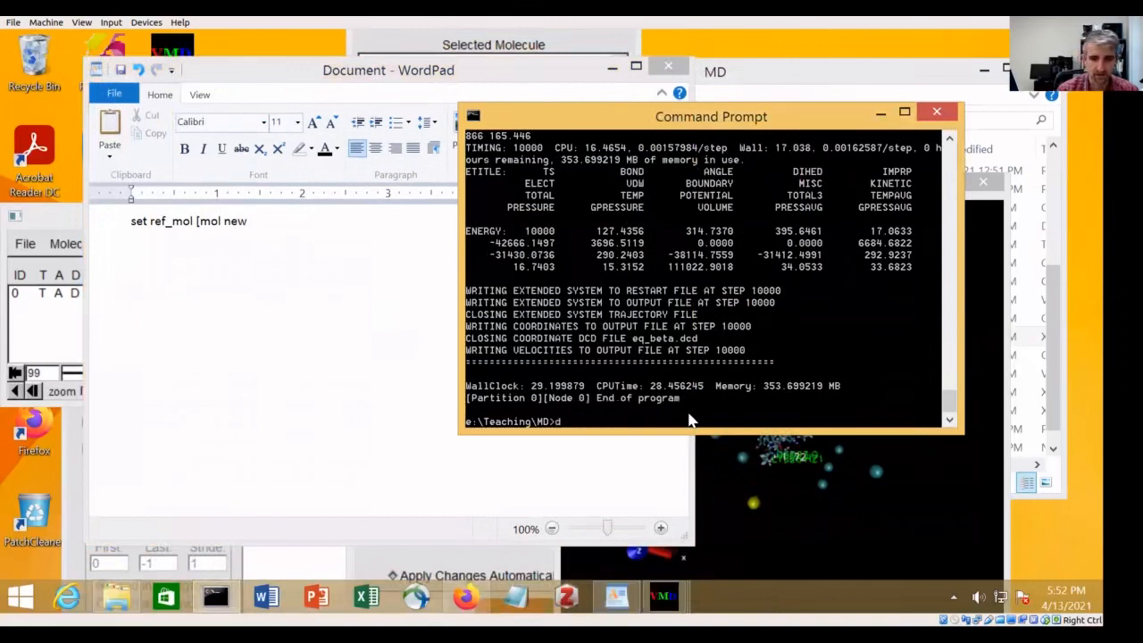
{"action": "key", "text": "Return"}
{"action": "scroll", "coordinate": [789, 335], "scroll_direction": "up", "scroll_amount": 10}
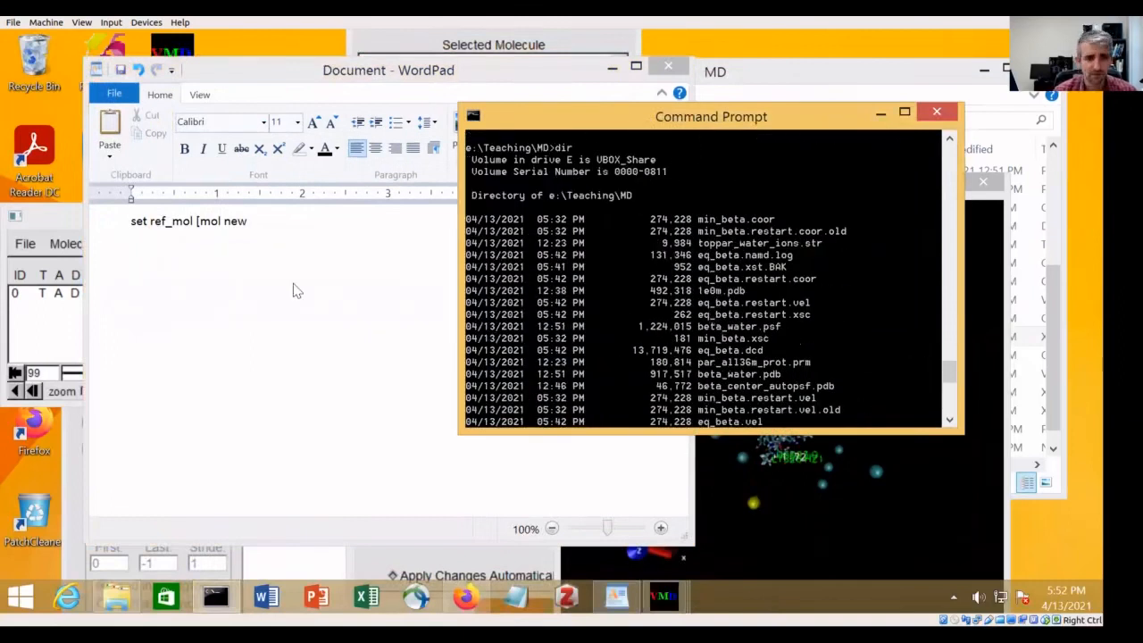
Switch back to WordPad, complete the ref_mol line with 1e0m.pdb] and start a new line
{"action": "left_click", "coordinate": [284, 236]}
{"action": "type", "text": "1e"}
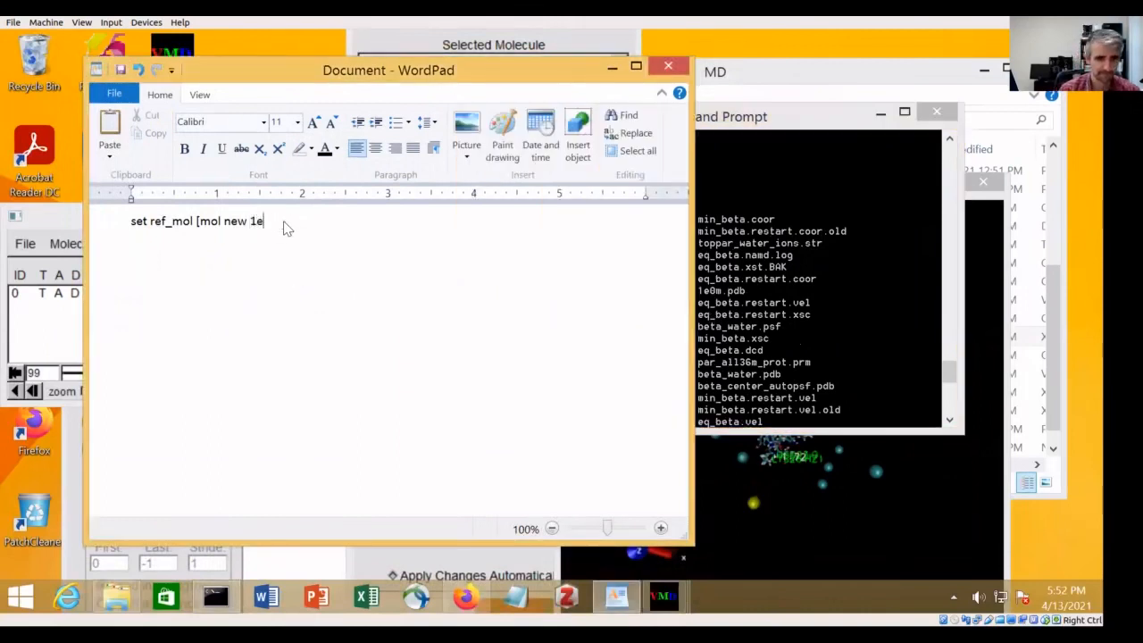
{"action": "type", "text": "0m.pdb"}
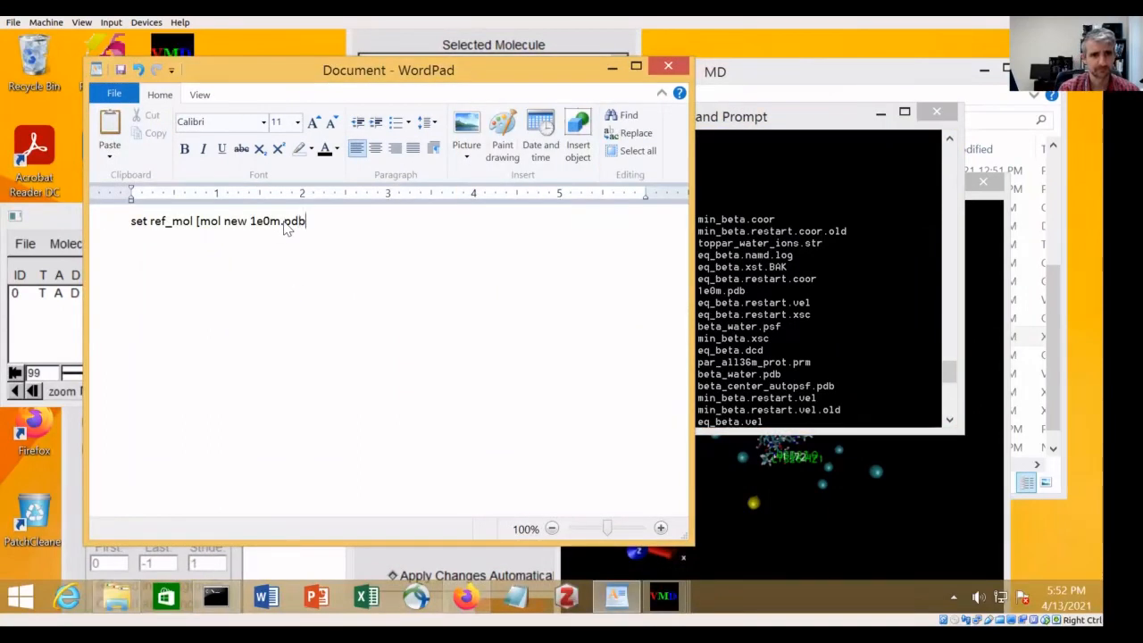
{"action": "type", "text": "]"}
{"action": "key", "text": "Return"}
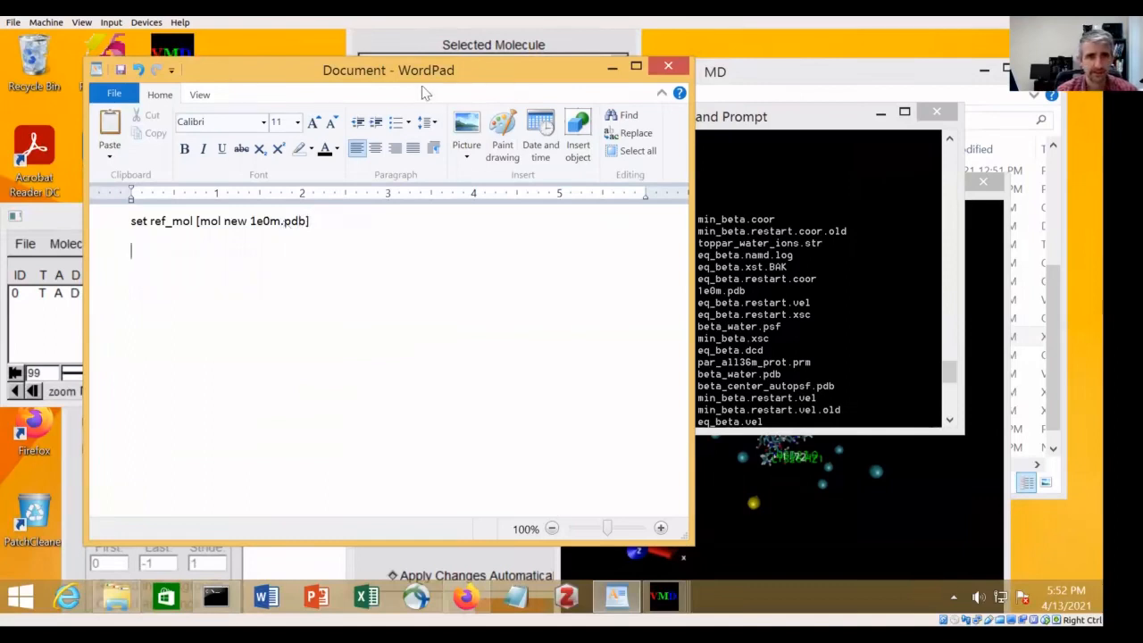
Move the document window clear of VMD Main and write the second script line as set ref_sel [atomselect $ref_mol "name CA"
{"action": "left_click_drag", "start_coordinate": [417, 82], "coordinate": [670, 133]}
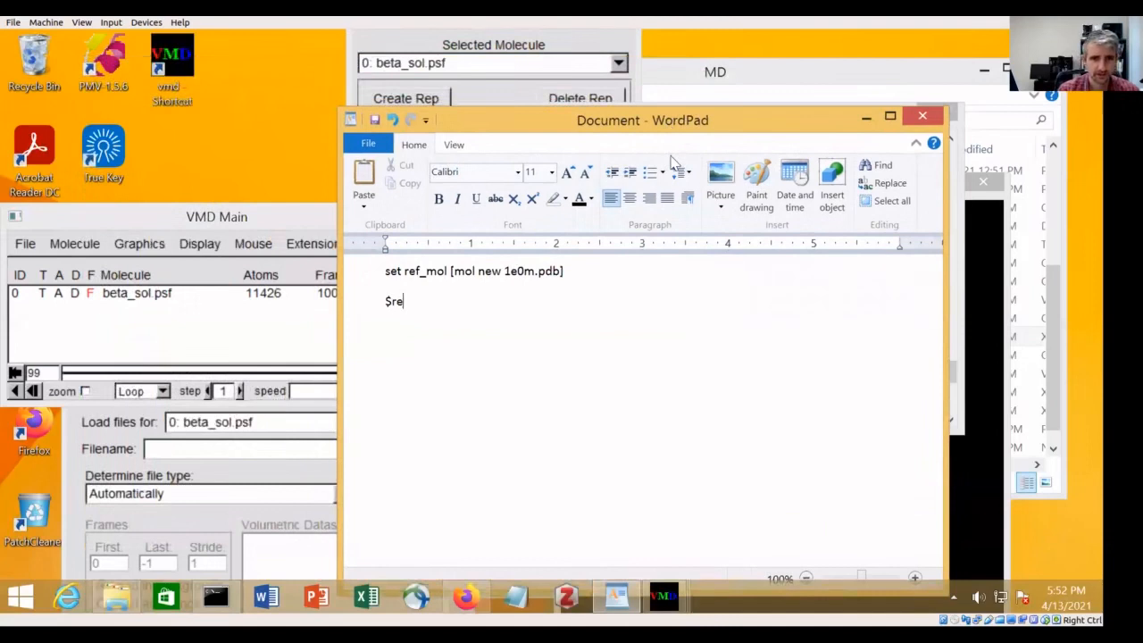
{"action": "type", "text": "set"}
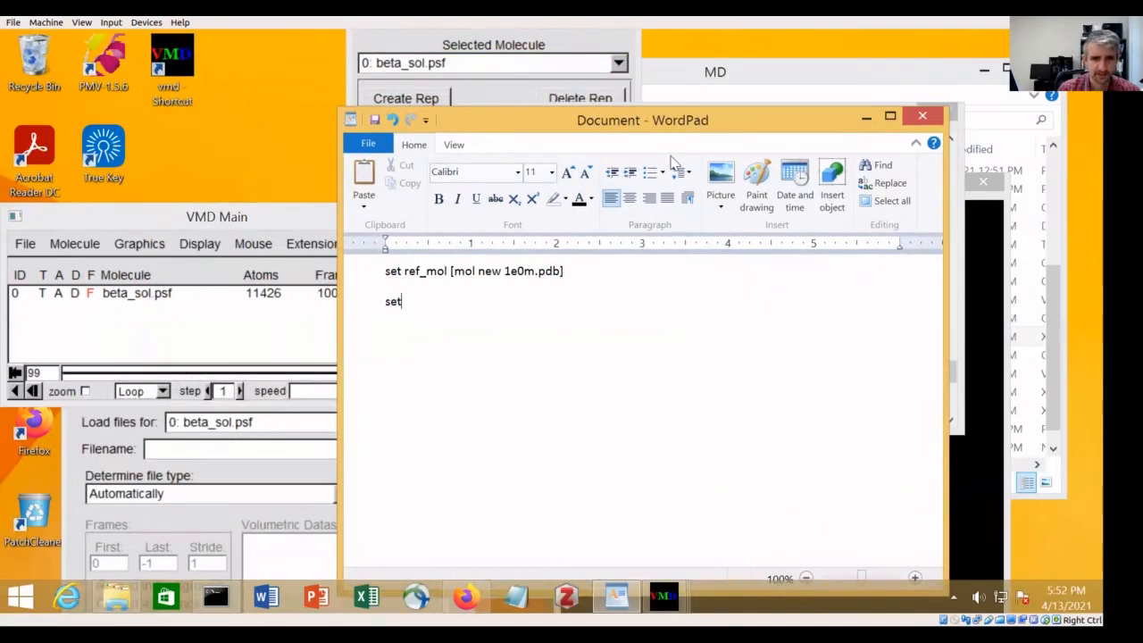
{"action": "type", "text": " ref_s"}
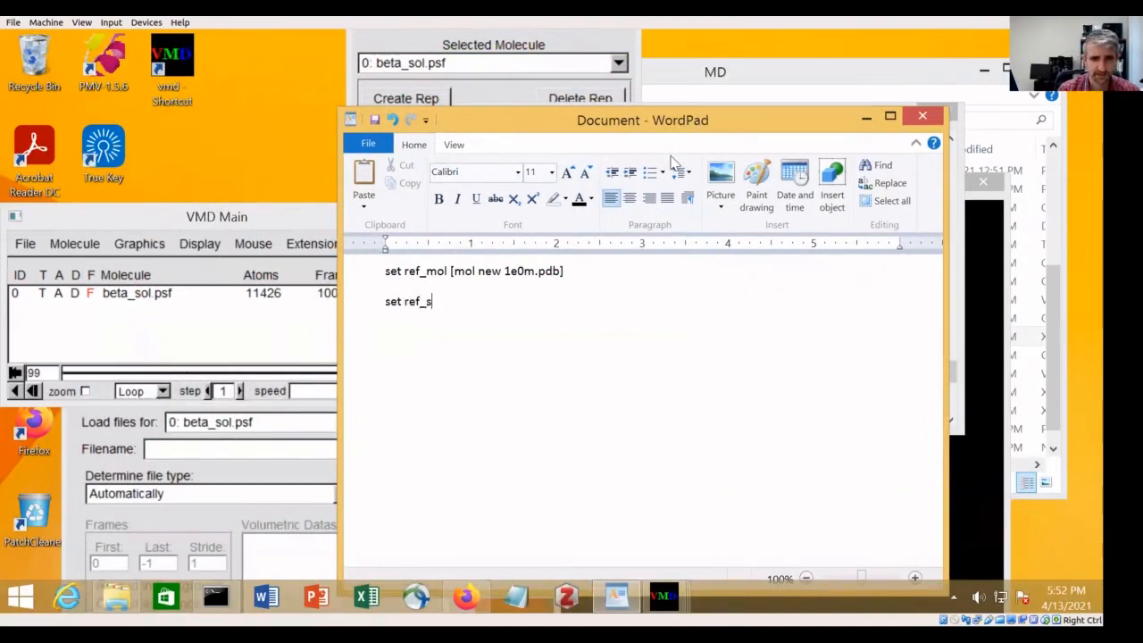
{"action": "type", "text": "el [m"}
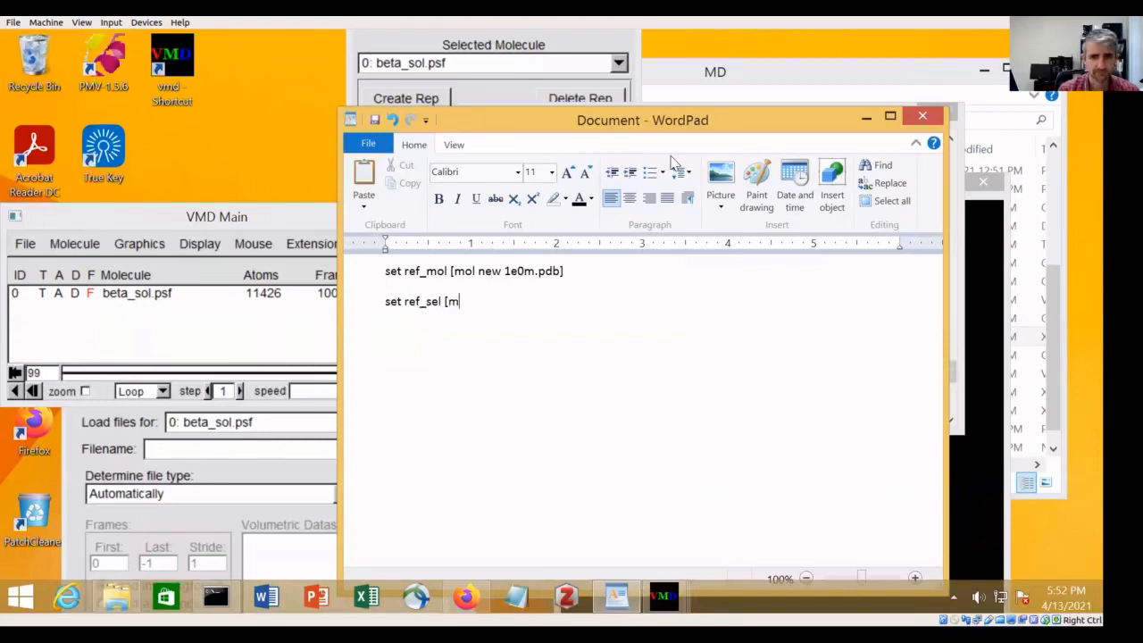
{"action": "type", "text": " [atom"}
{"action": "key", "text": "BackSpace"}
{"action": "type", "text": "atomsele"}
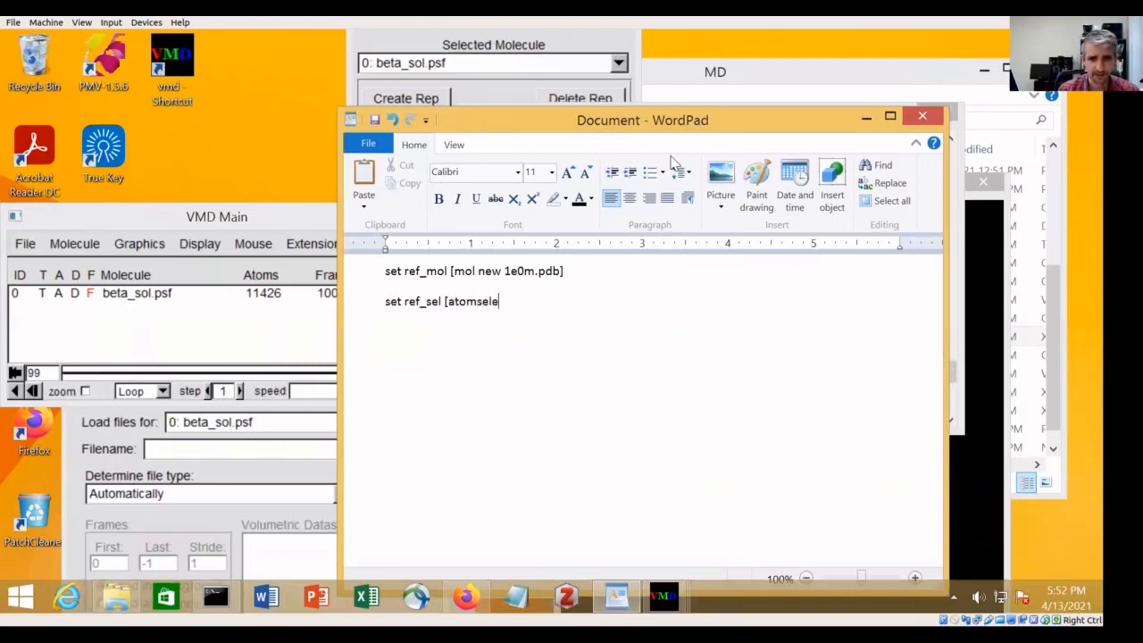
{"action": "type", "text": "ct $r"}
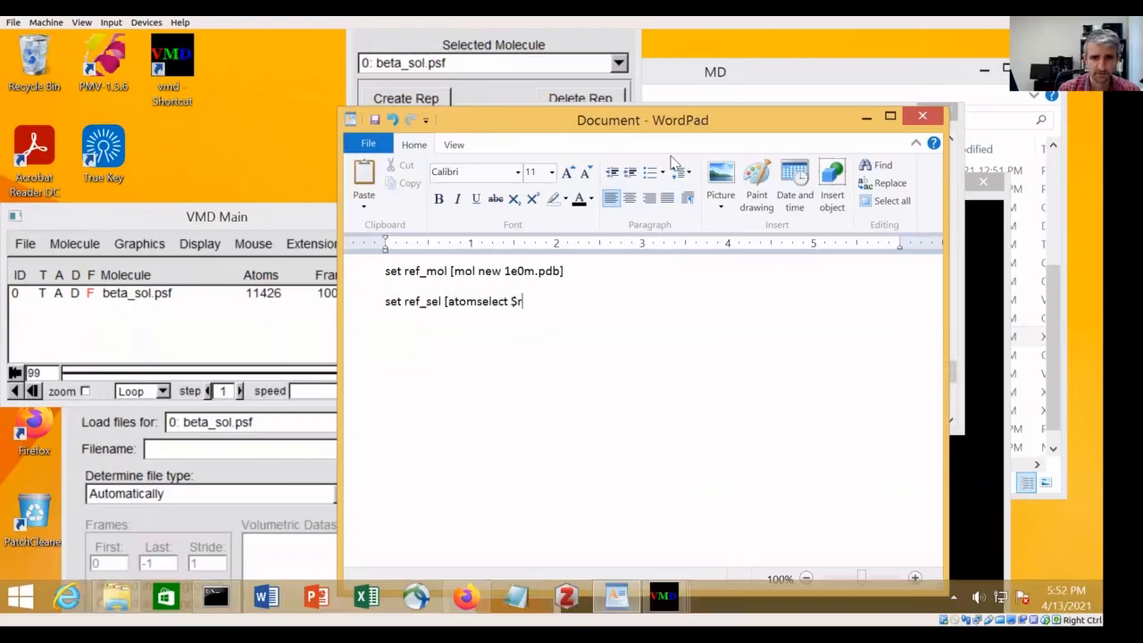
{"action": "type", "text": "ef_mol "}
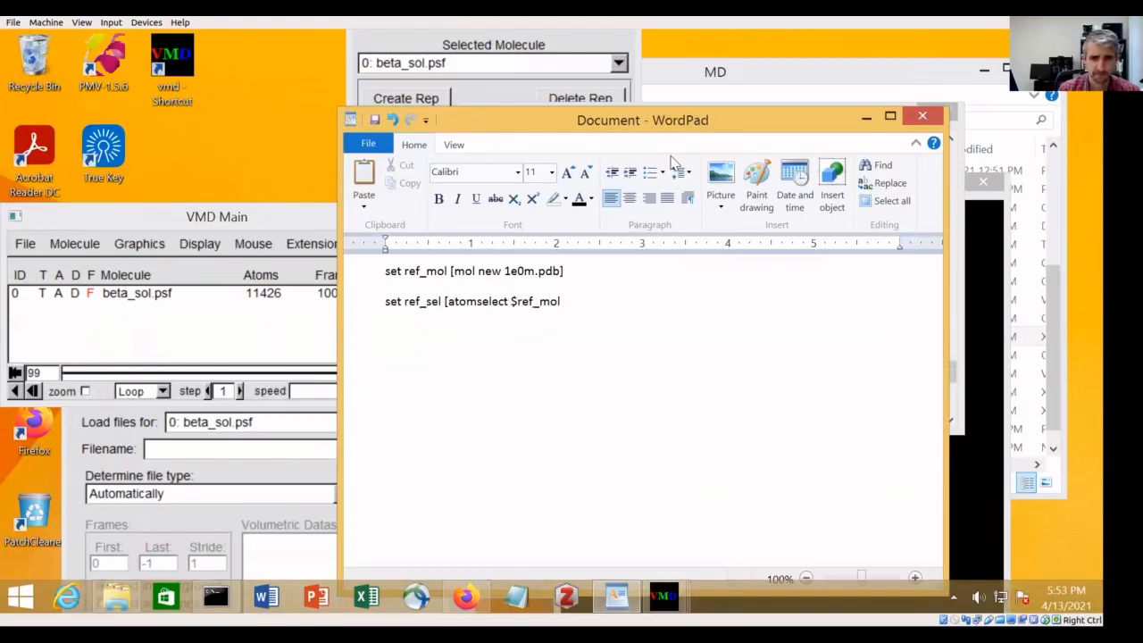
{"action": "type", "text": "name"}
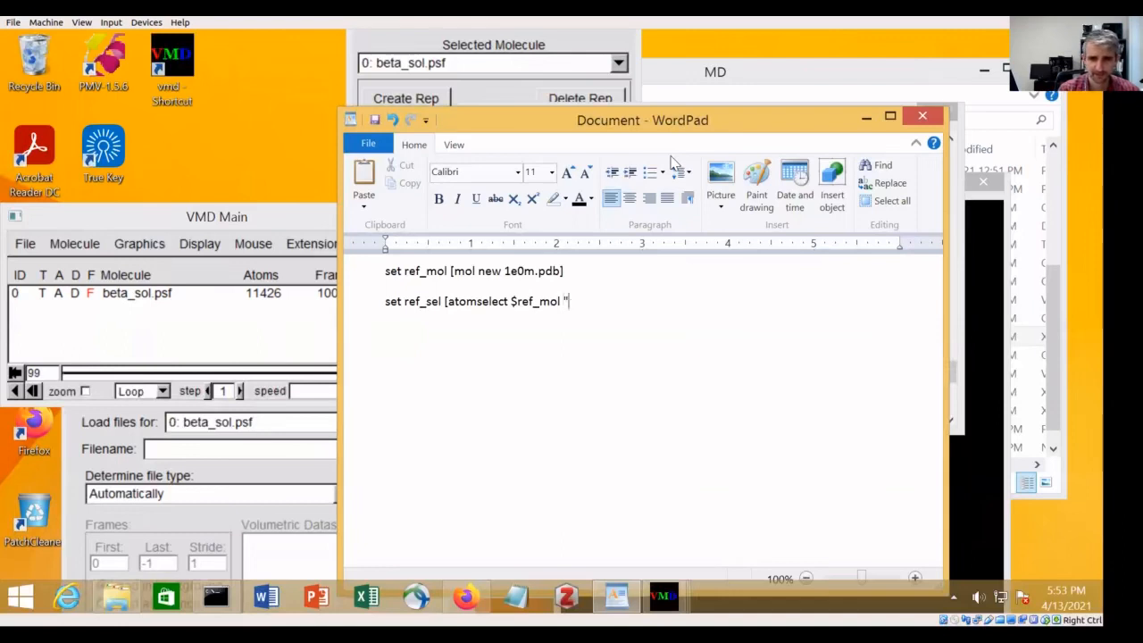
{"action": "type", "text": "me CA\""}
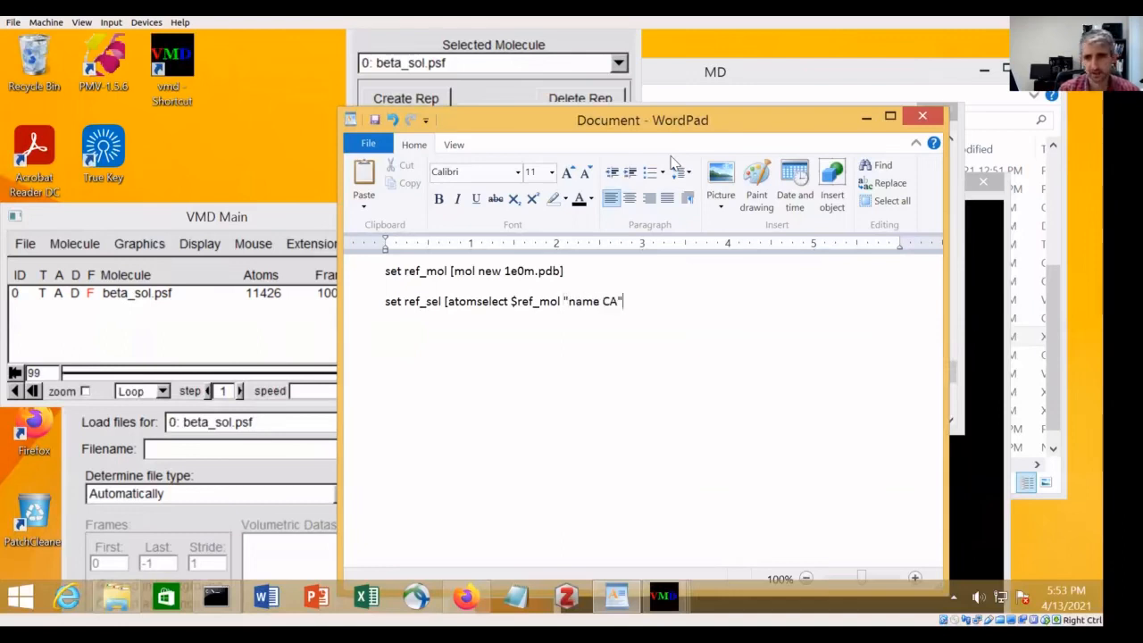
Complete the ref_sel atom selection line with its closing bracket and begin a new line below it
{"action": "type", "text": "]"}
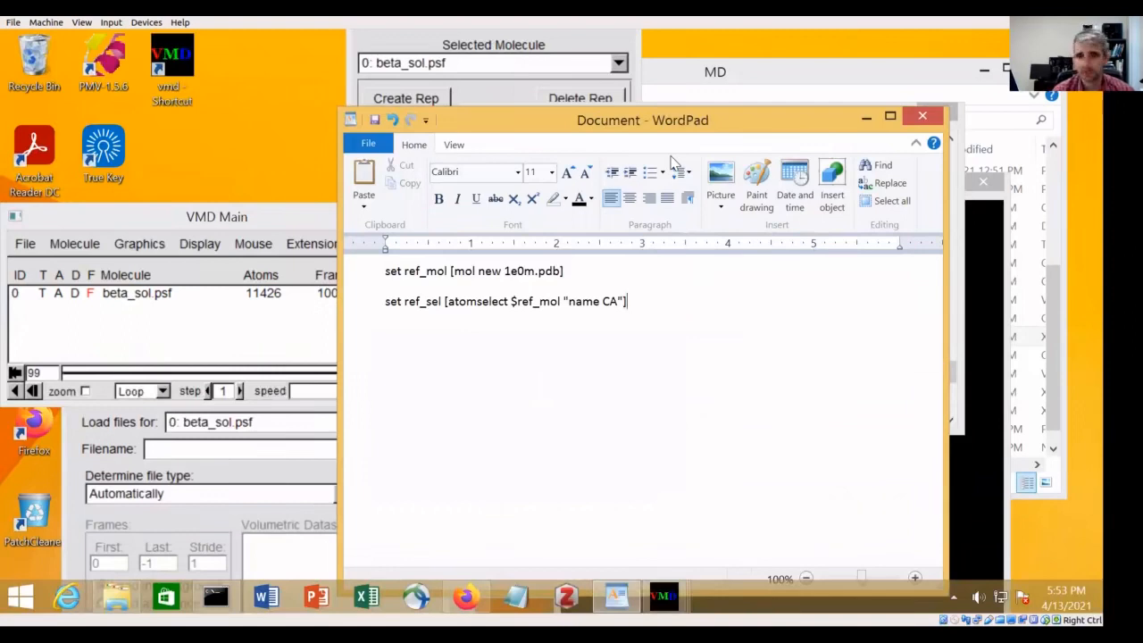
{"action": "key", "text": "Left"}
{"action": "key", "text": "Left"}
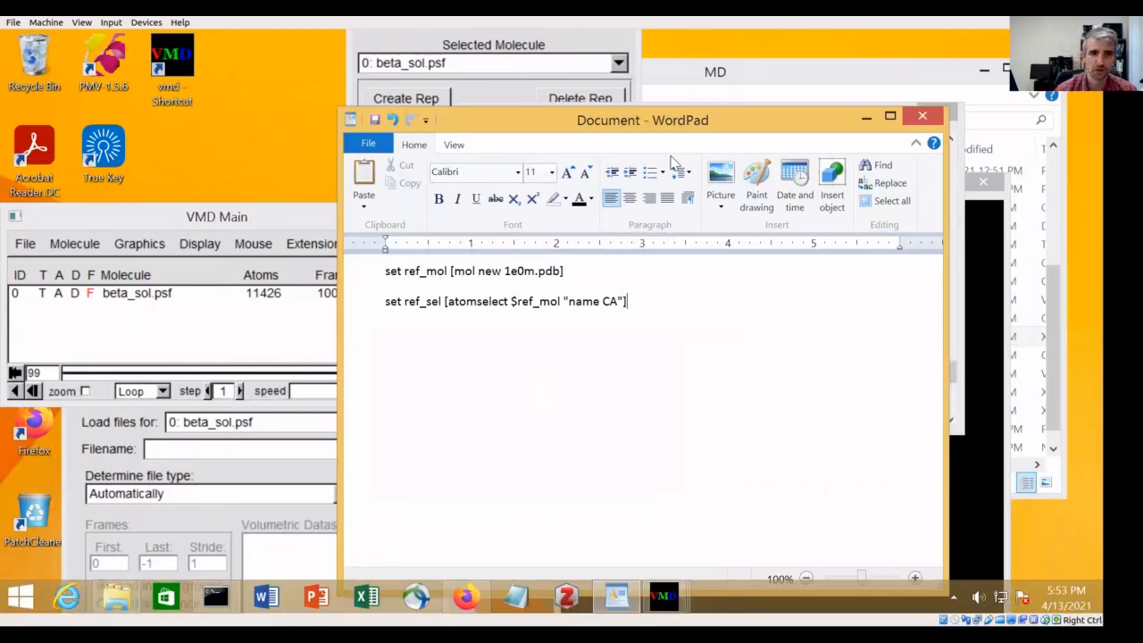
{"action": "key", "text": "Return"}
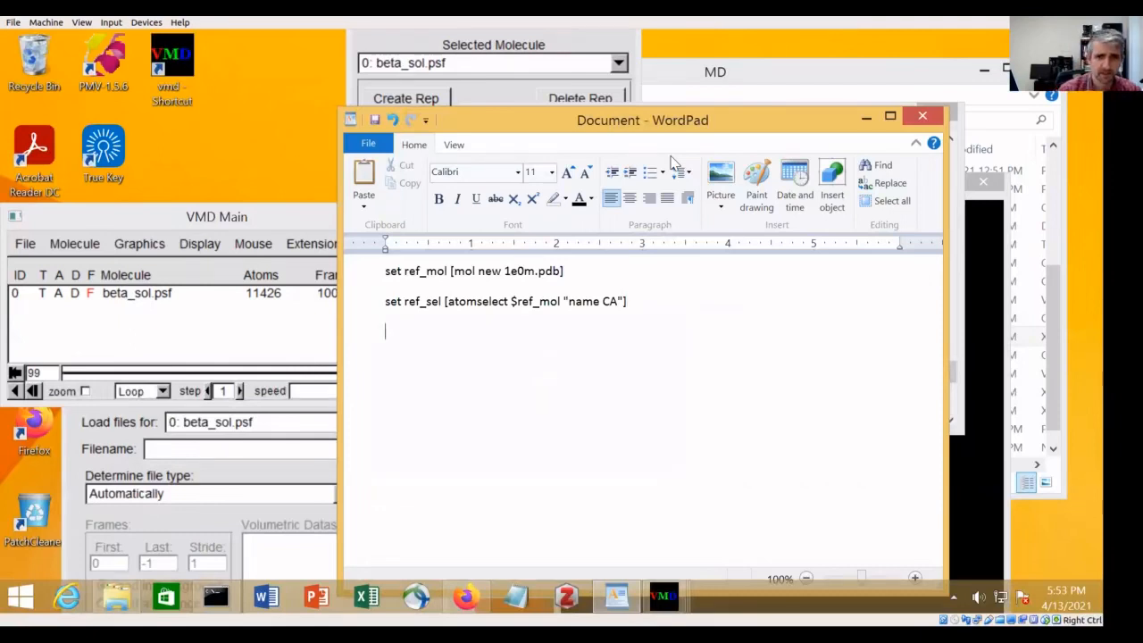
{"action": "type", "text": "set"}
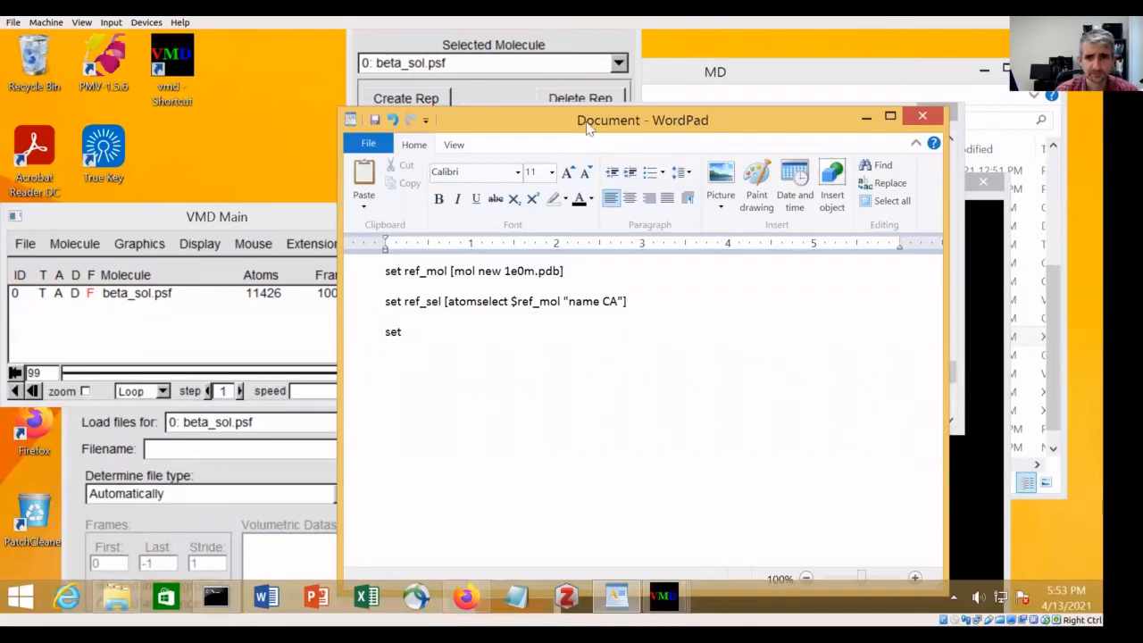
{"action": "left_click_drag", "start_coordinate": [587, 122], "coordinate": [602, 91]}
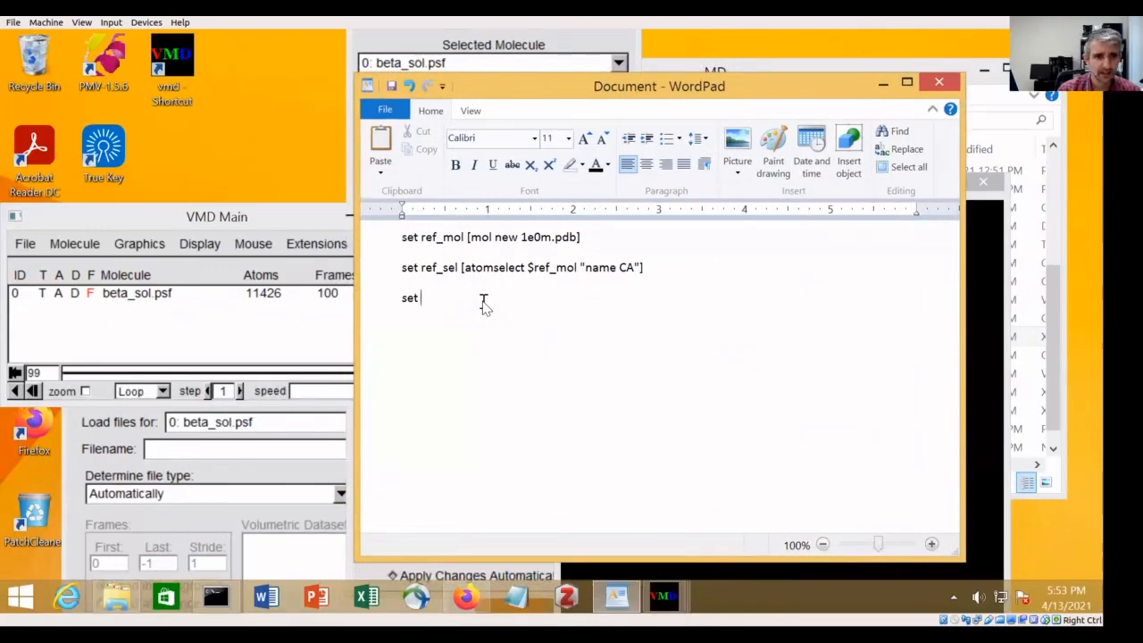
{"action": "key", "text": "BackSpace"}
{"action": "key", "text": "BackSpace"}
{"action": "key", "text": "BackSpace"}
{"action": "key", "text": "BackSpace"}
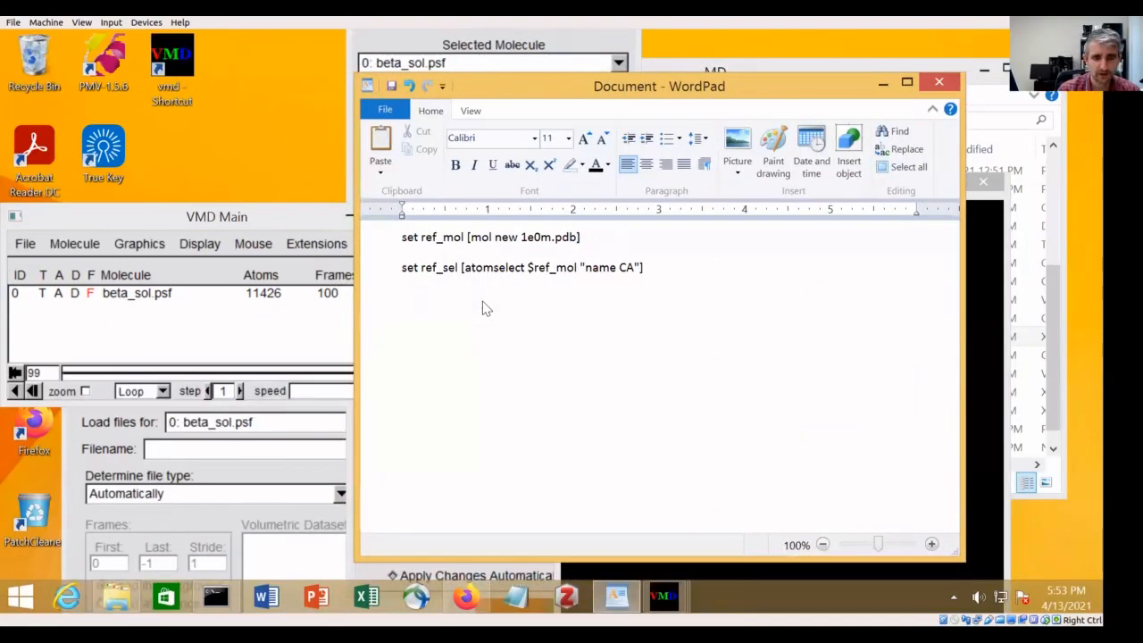
{"action": "type", "text": "set"}
{"action": "key", "text": "BackSpace"}
{"action": "key", "text": "BackSpace"}
{"action": "key", "text": "BackSpace"}
{"action": "key", "text": "BackSpace"}
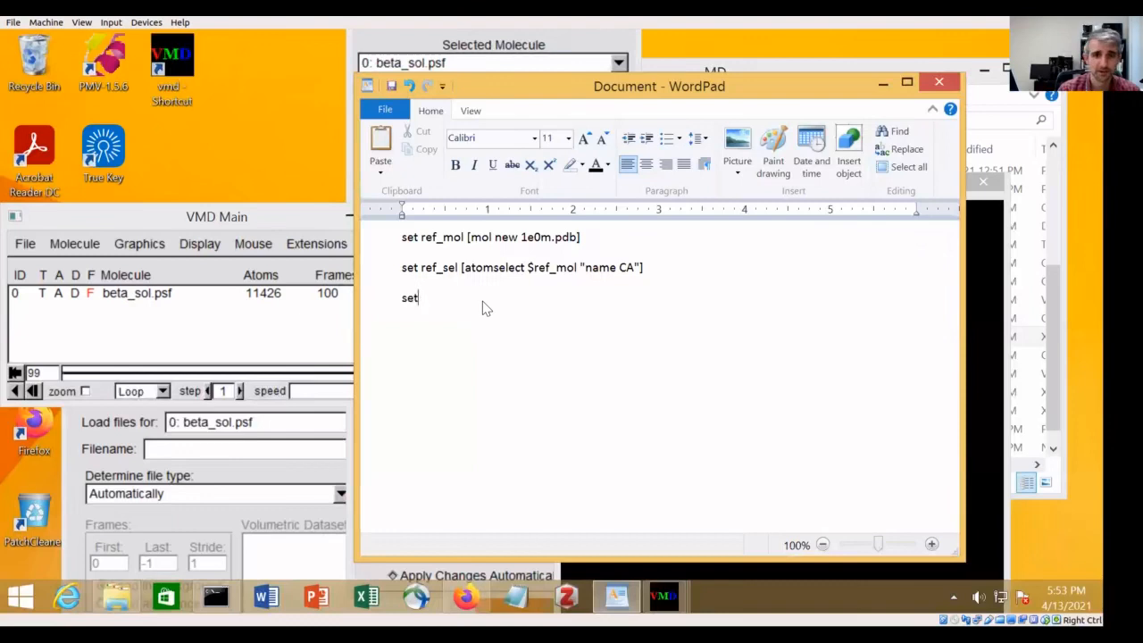
Write the command "mol new beta_sol.psf" on the line below the ref_sel selection
{"action": "type", "text": "m"}
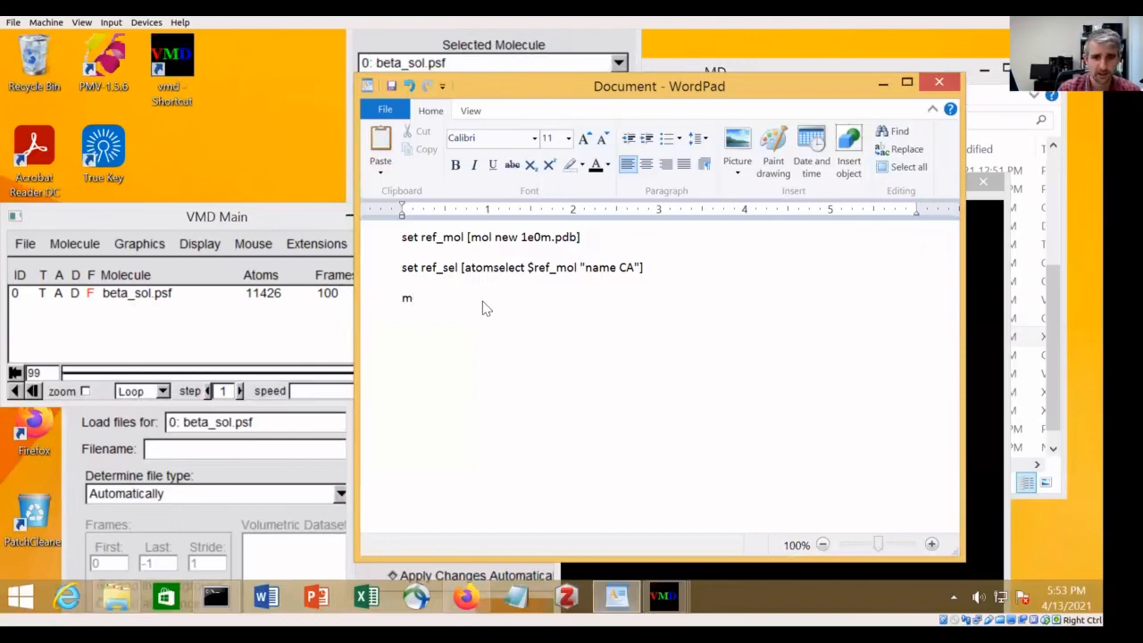
{"action": "type", "text": "ol new"}
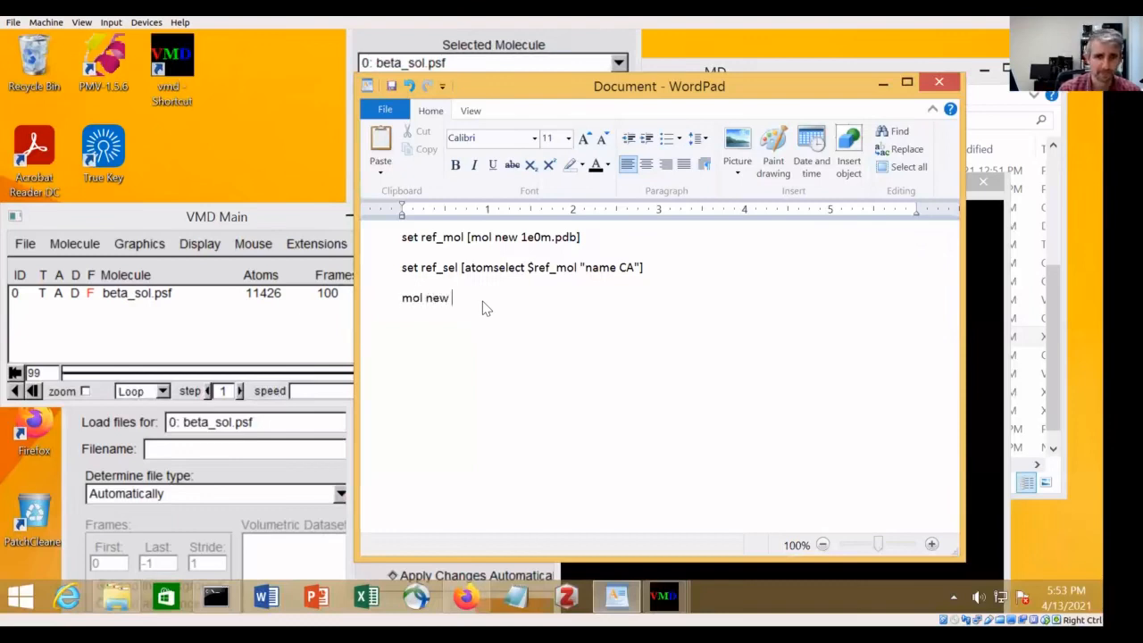
{"action": "type", "text": " be"}
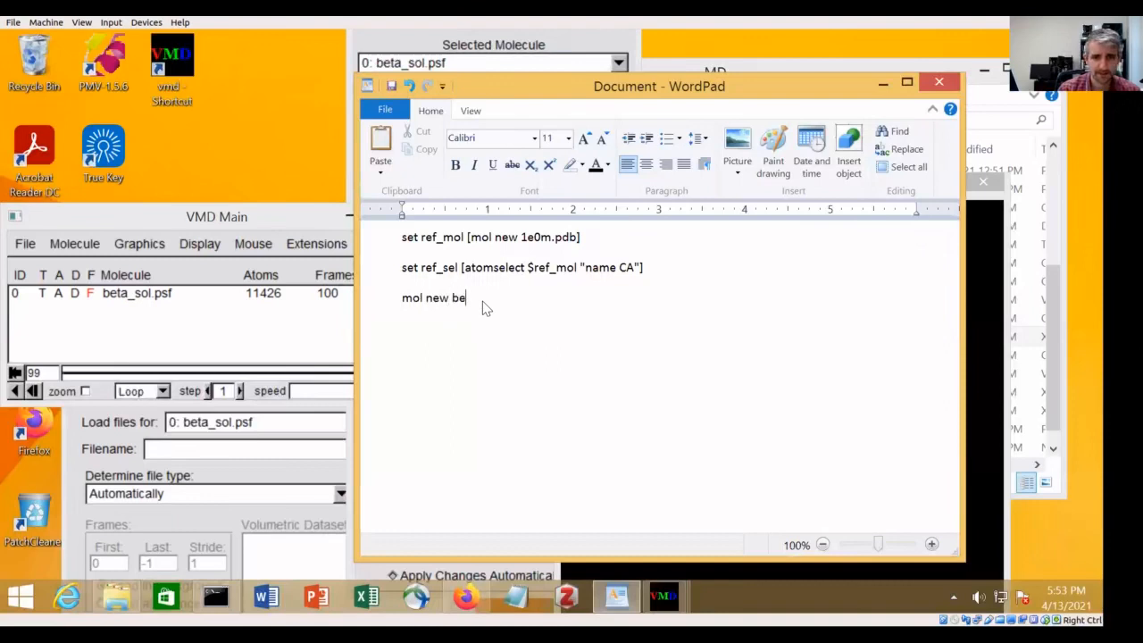
{"action": "type", "text": "ta_sol.psd"}
{"action": "key", "text": "BackSpace"}
{"action": "type", "text": "f"}
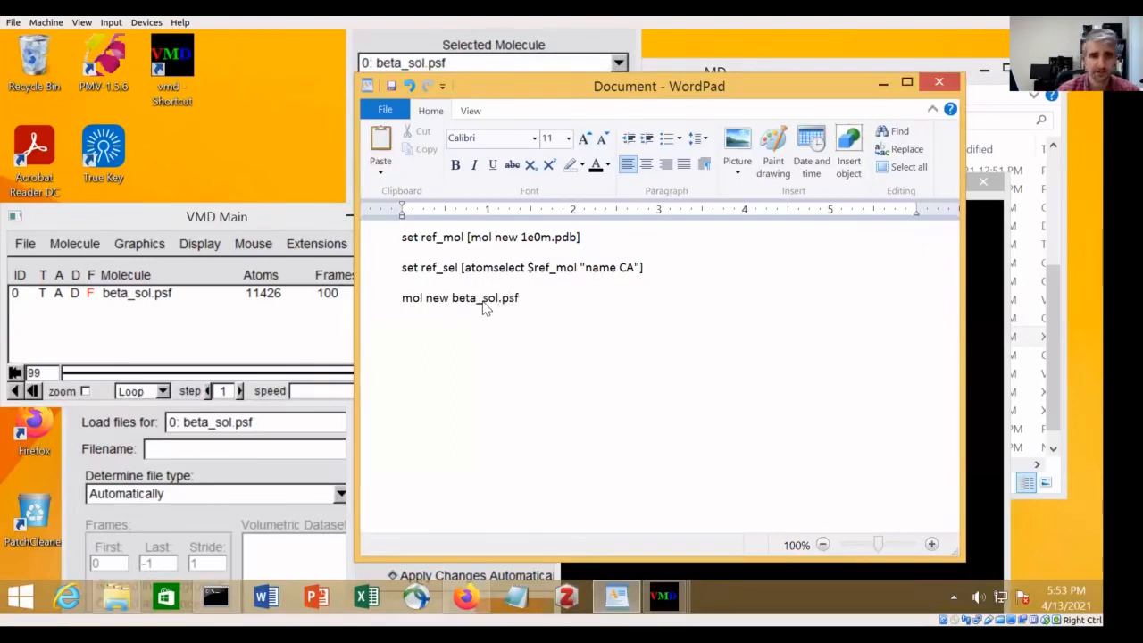
Add the command "mol addfile eq_beta.dcd" on a new line below the beta_sol.psf command
{"action": "key", "text": "Return"}
{"action": "type", "text": "mol addfile"}
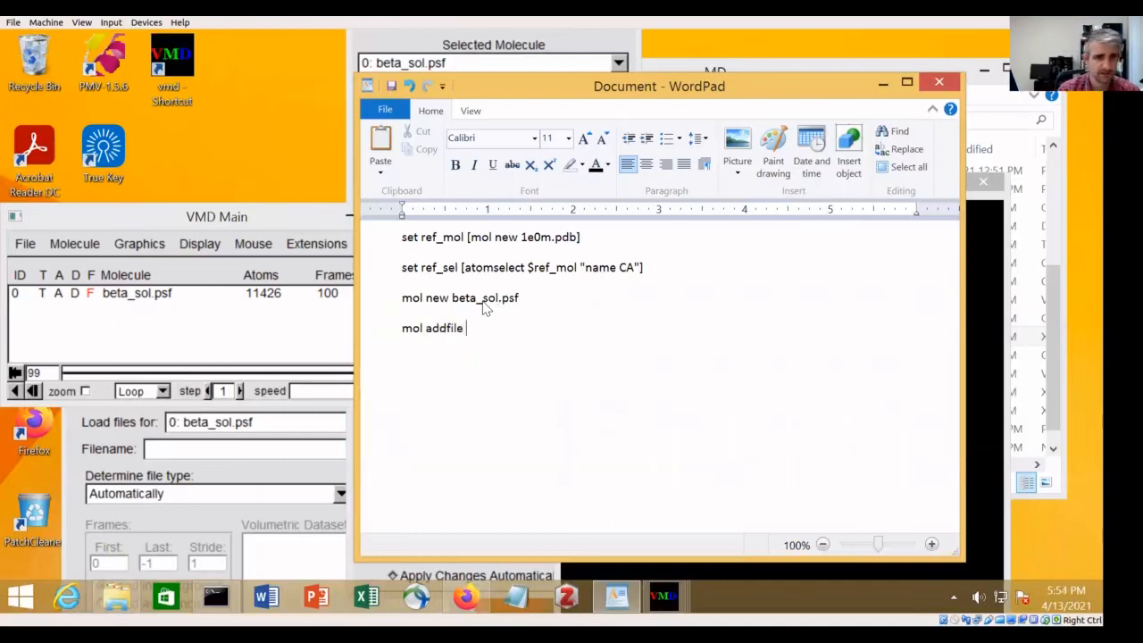
{"action": "type", "text": " eq"}
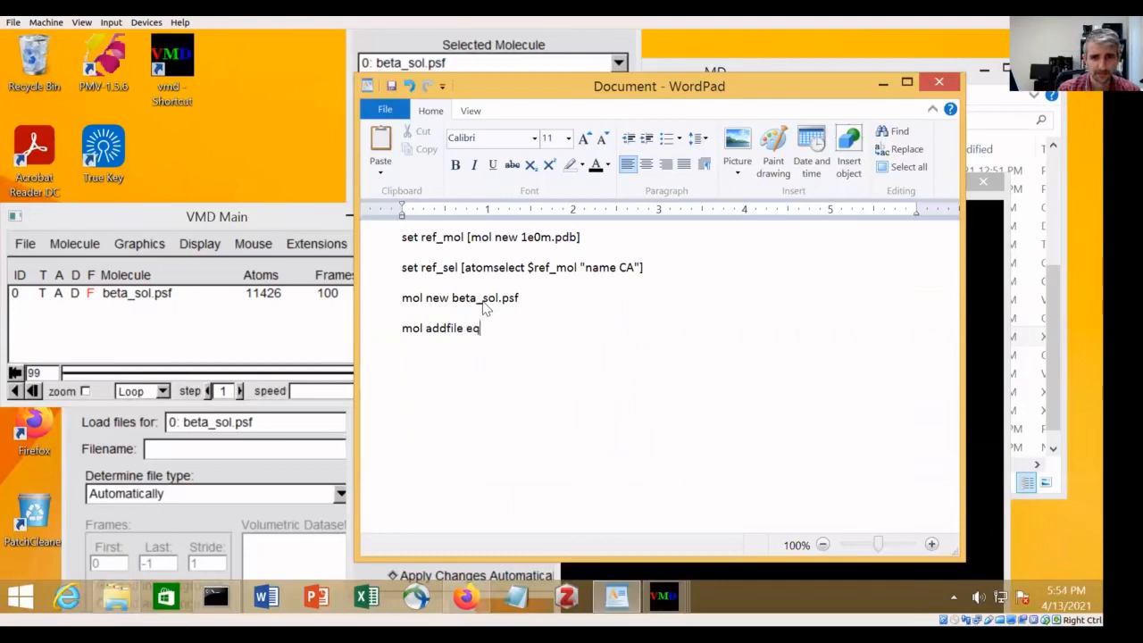
{"action": "type", "text": "_beta.dcd"}
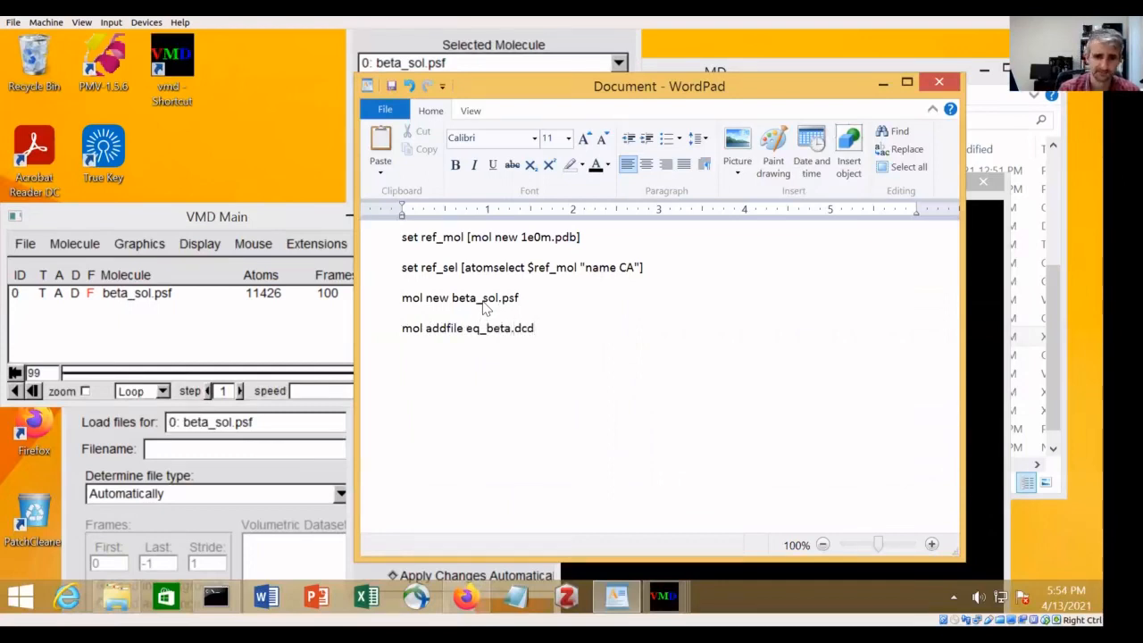
{"action": "key", "text": "Return"}
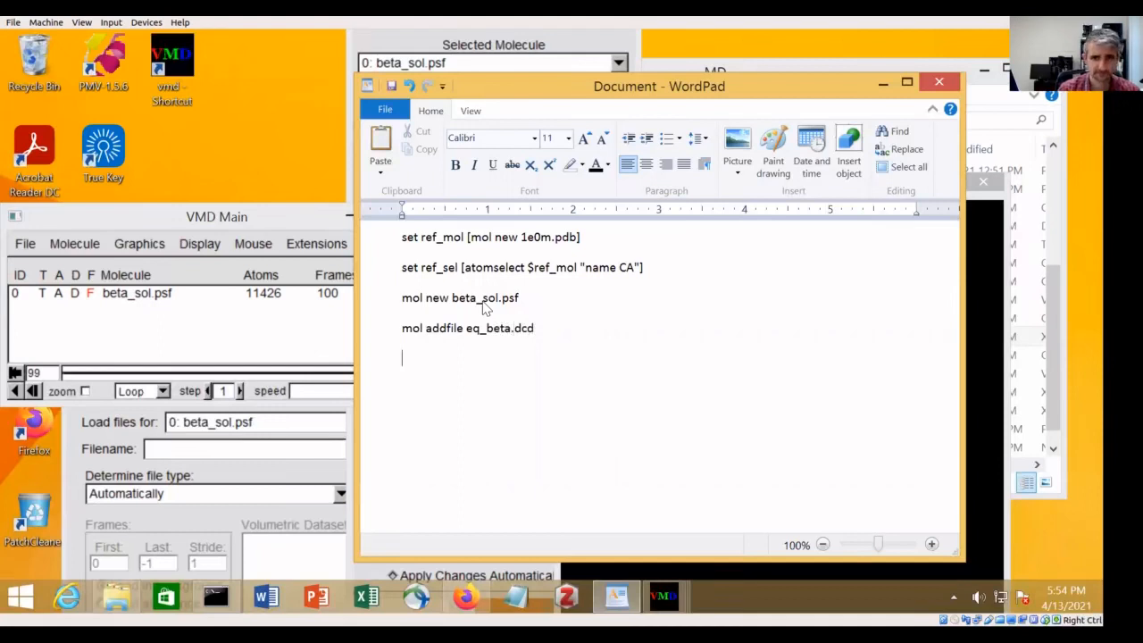
Insert the command "mol addfile min_beta.dcd" on its own line above the eq_beta.dcd command
{"action": "key", "text": "Up"}
{"action": "key", "text": "Up"}
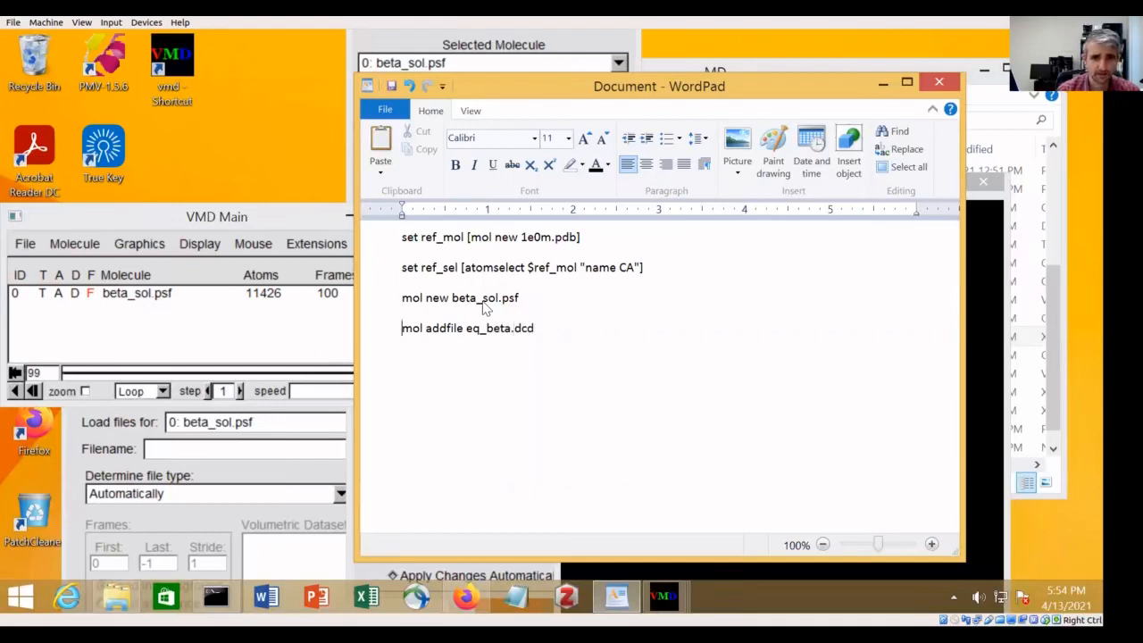
{"action": "key", "text": "Return"}
{"action": "key", "text": "Up"}
{"action": "type", "text": "mol addfie"}
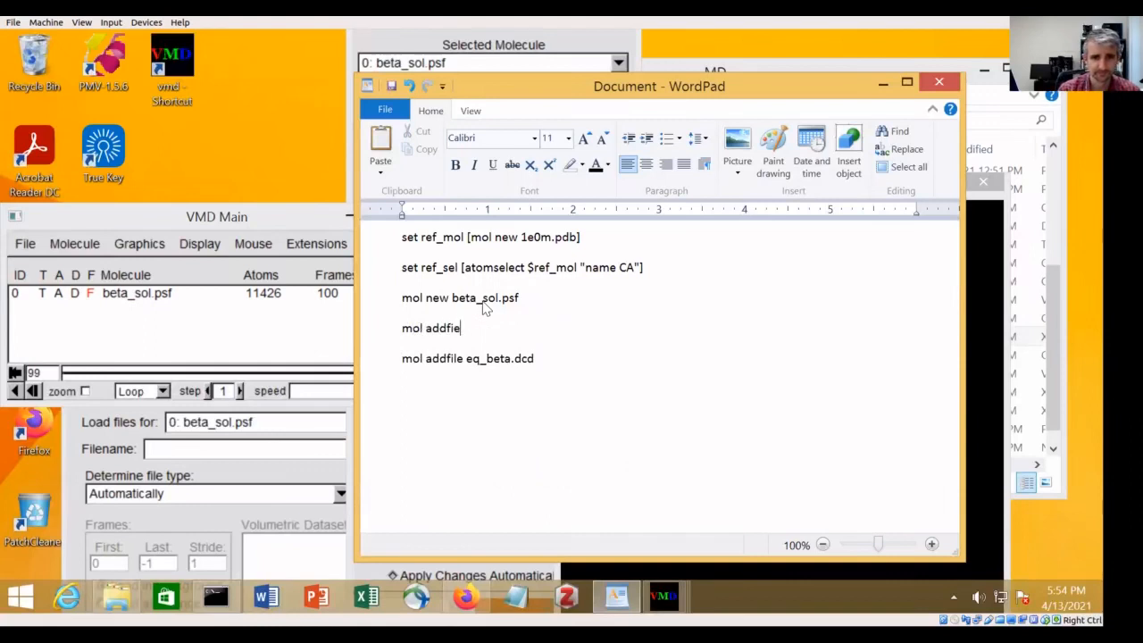
{"action": "key", "text": "BackSpace"}
{"action": "type", "text": "le "}
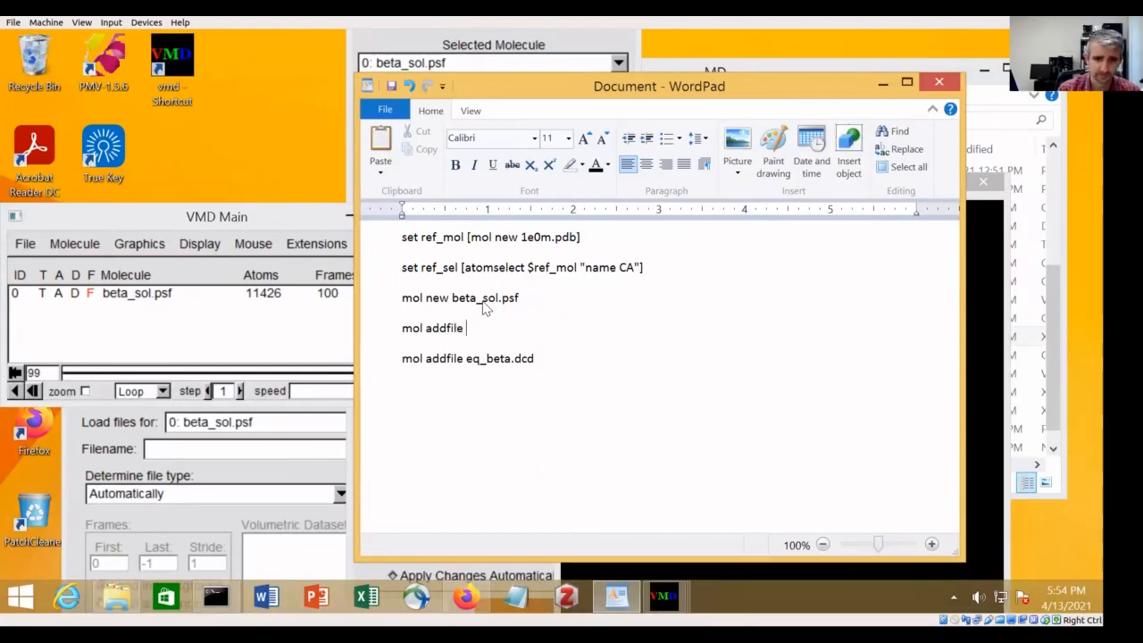
{"action": "type", "text": "min_"}
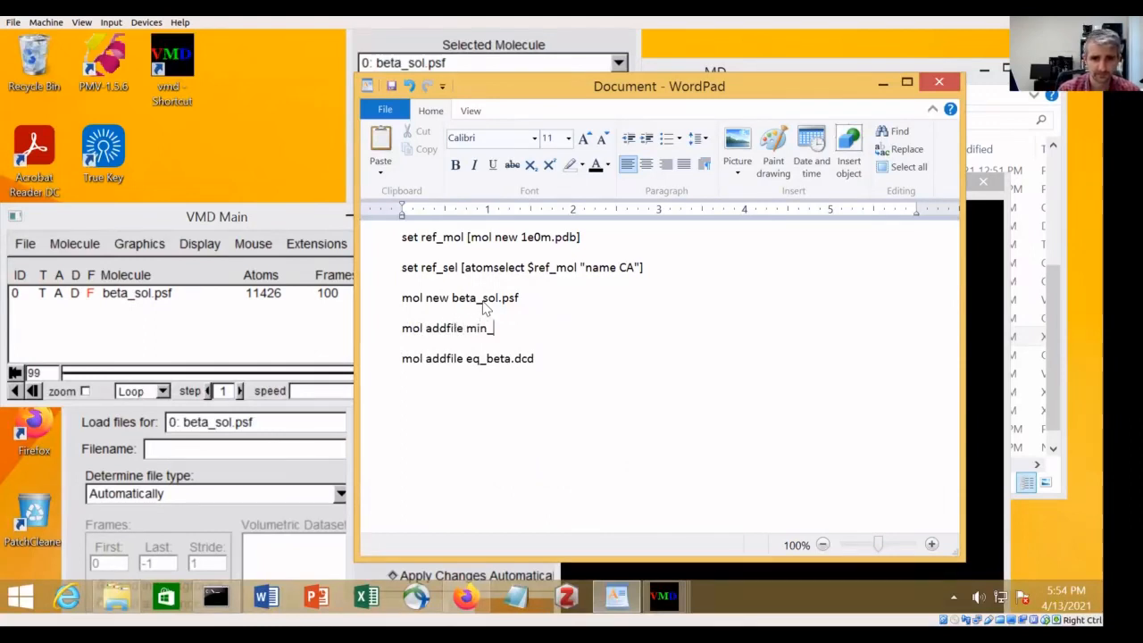
{"action": "type", "text": "beta.data"}
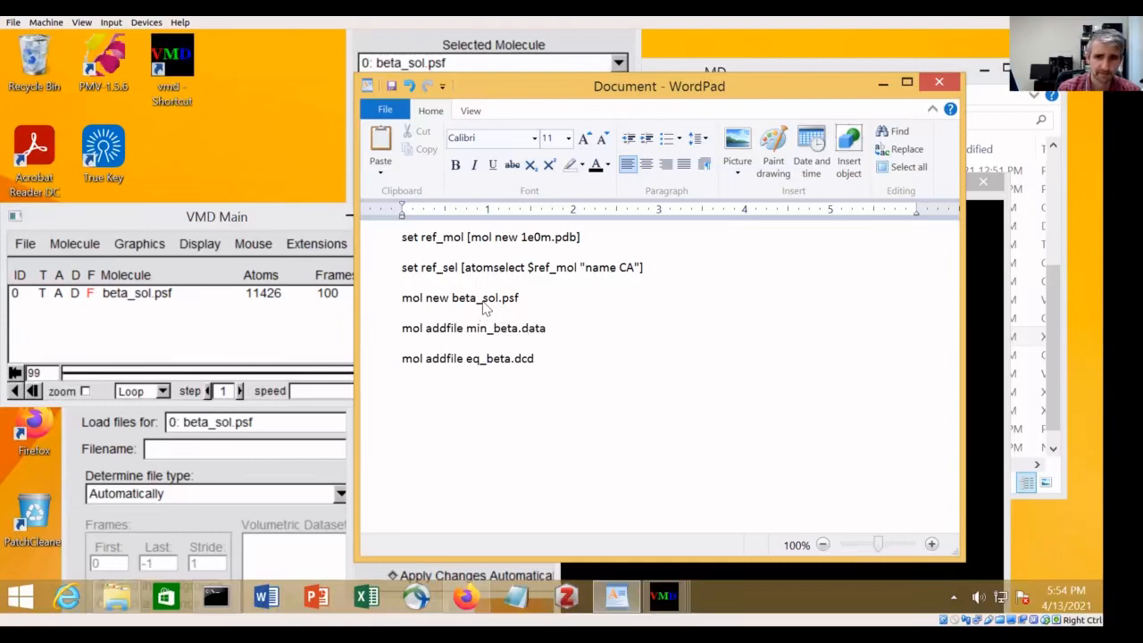
{"action": "key", "text": "BackSpace"}
{"action": "key", "text": "BackSpace"}
{"action": "key", "text": "BackSpace"}
{"action": "type", "text": "cd"}
Insert the command "mol addfile beta_sol.pdb" on its own line above the min_beta.dcd command
{"action": "key", "text": "Up"}
{"action": "key", "text": "Return"}
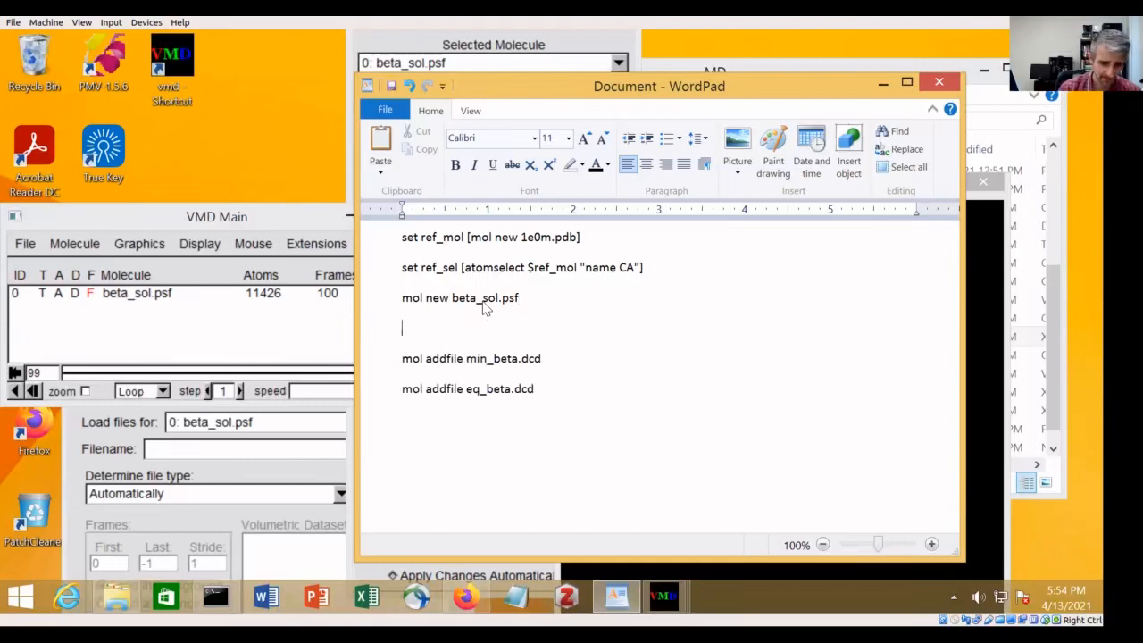
{"action": "type", "text": "mol add"}
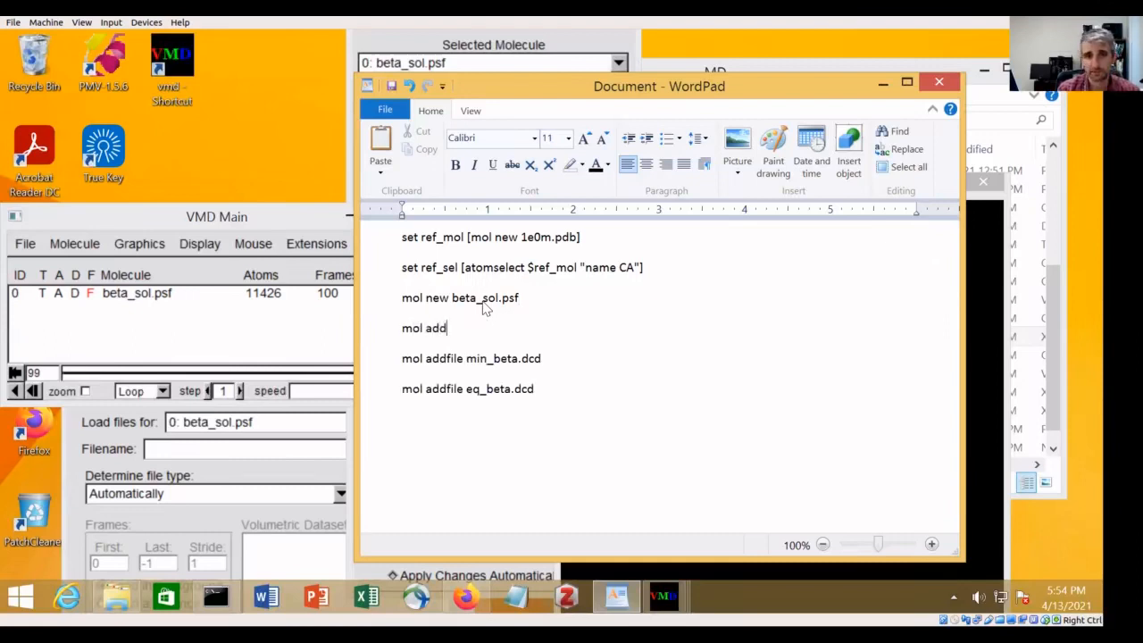
{"action": "type", "text": "file "}
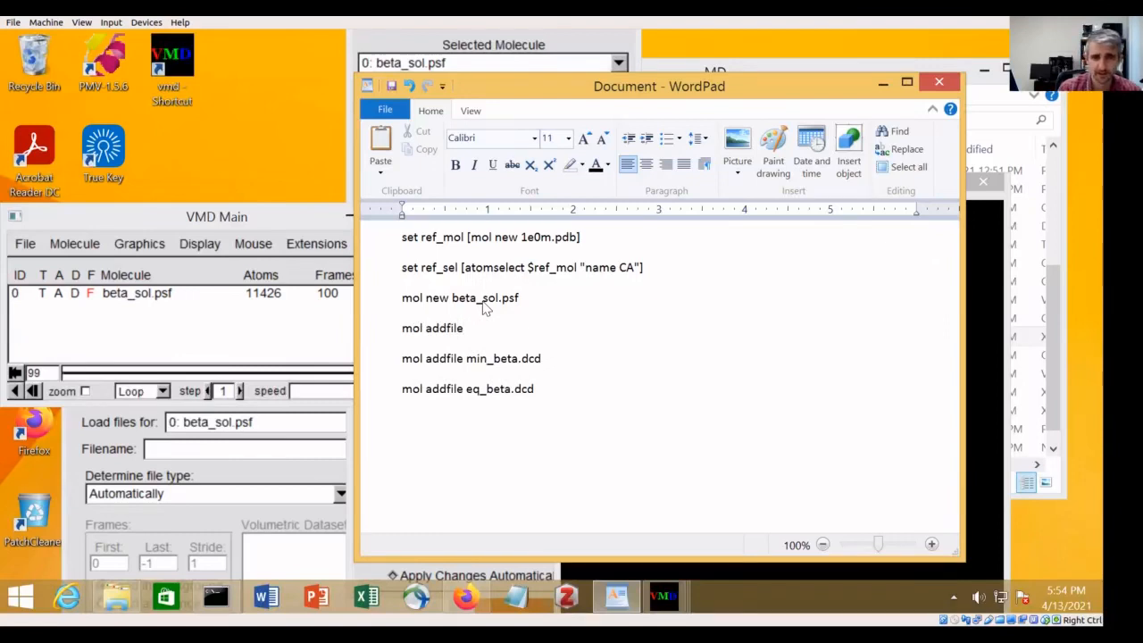
{"action": "type", "text": "beta_"}
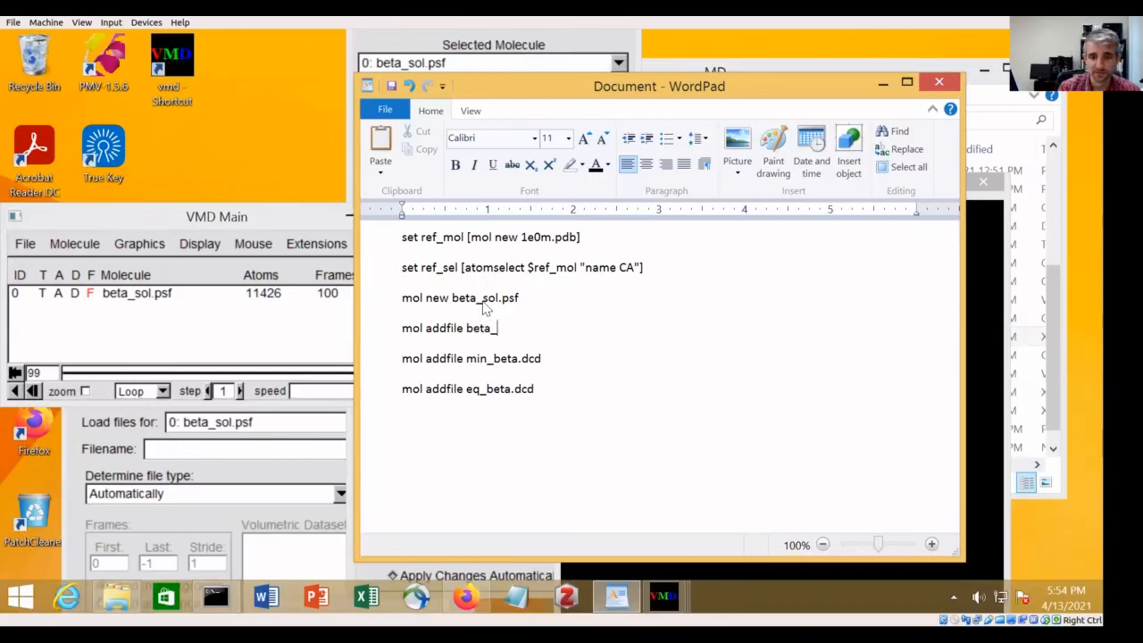
{"action": "type", "text": "sol.pdb"}
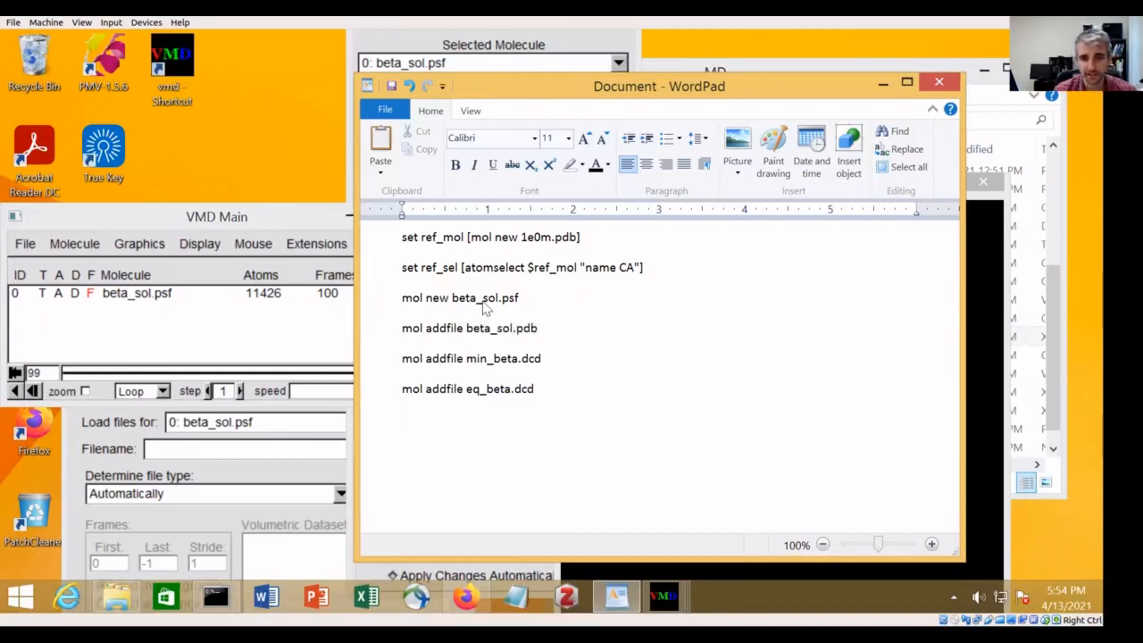
{"action": "key", "text": "Return"}
{"action": "key", "text": "BackSpace"}
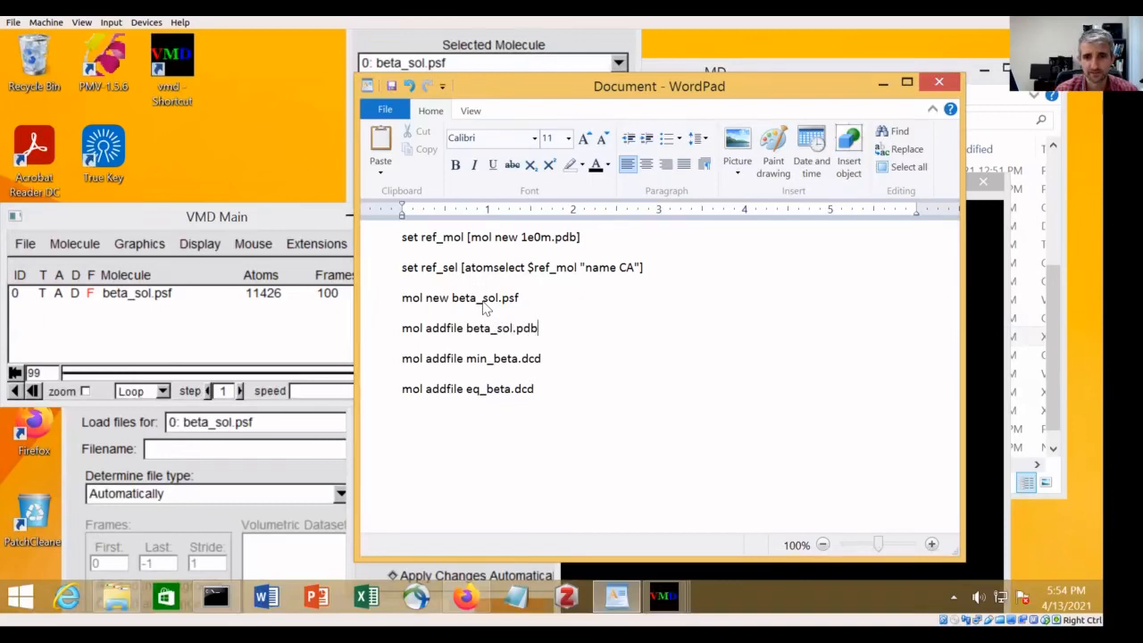
Write the line set sel [atomselect top "name CA"] below the eq_beta.dcd command and start a new line under it
{"action": "key", "text": "Down"}
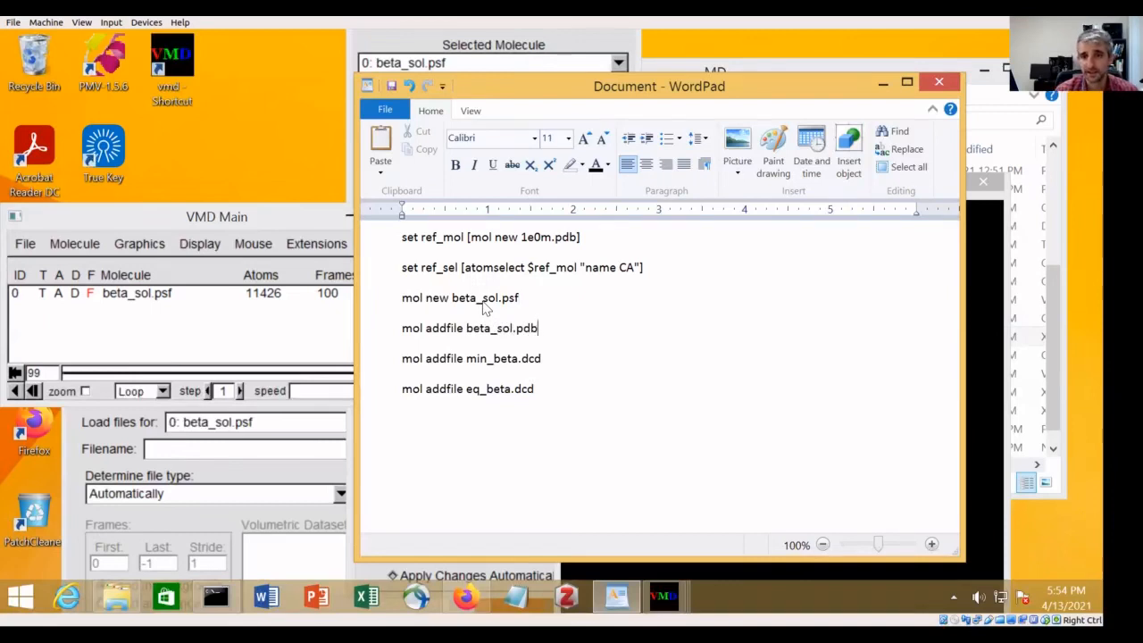
{"action": "key", "text": "Down"}
{"action": "key", "text": "Down"}
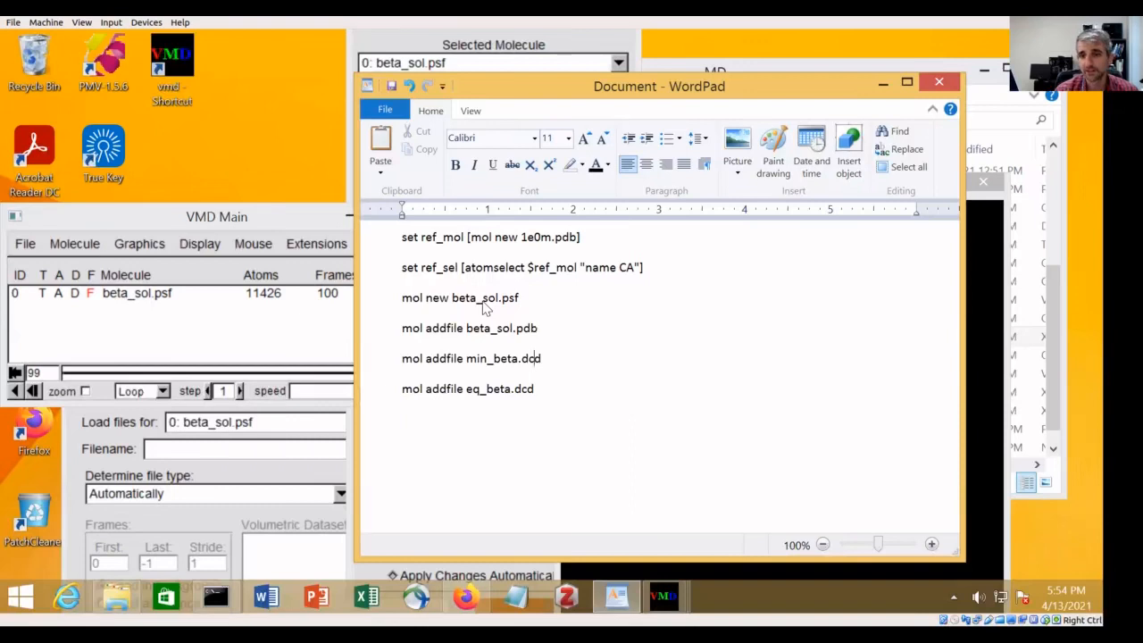
{"action": "key", "text": "End"}
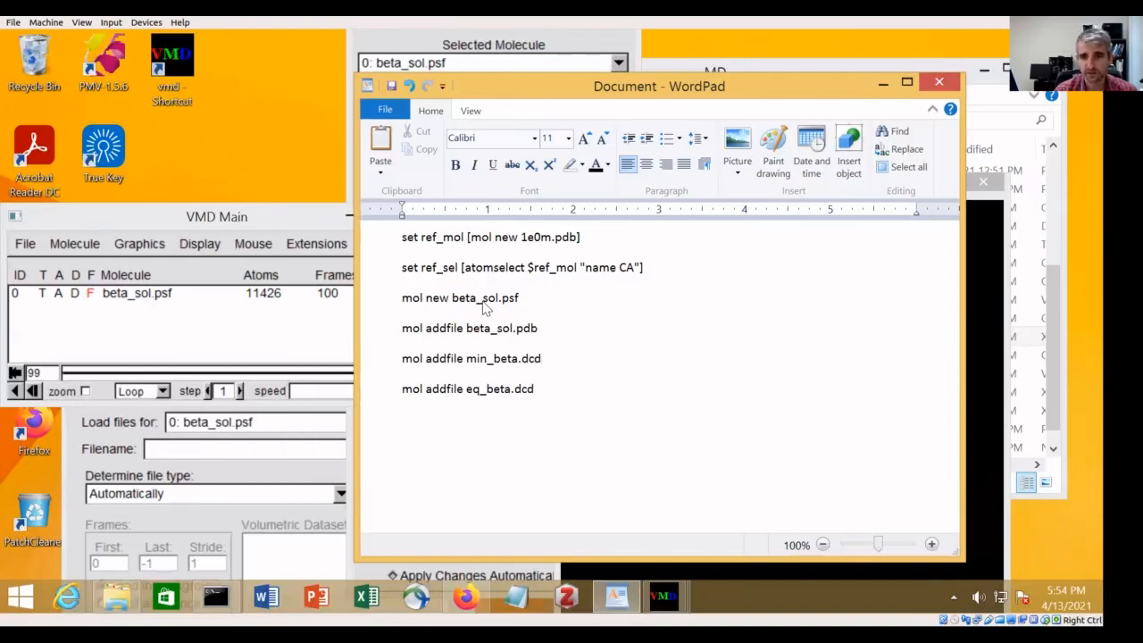
{"action": "key", "text": "Down"}
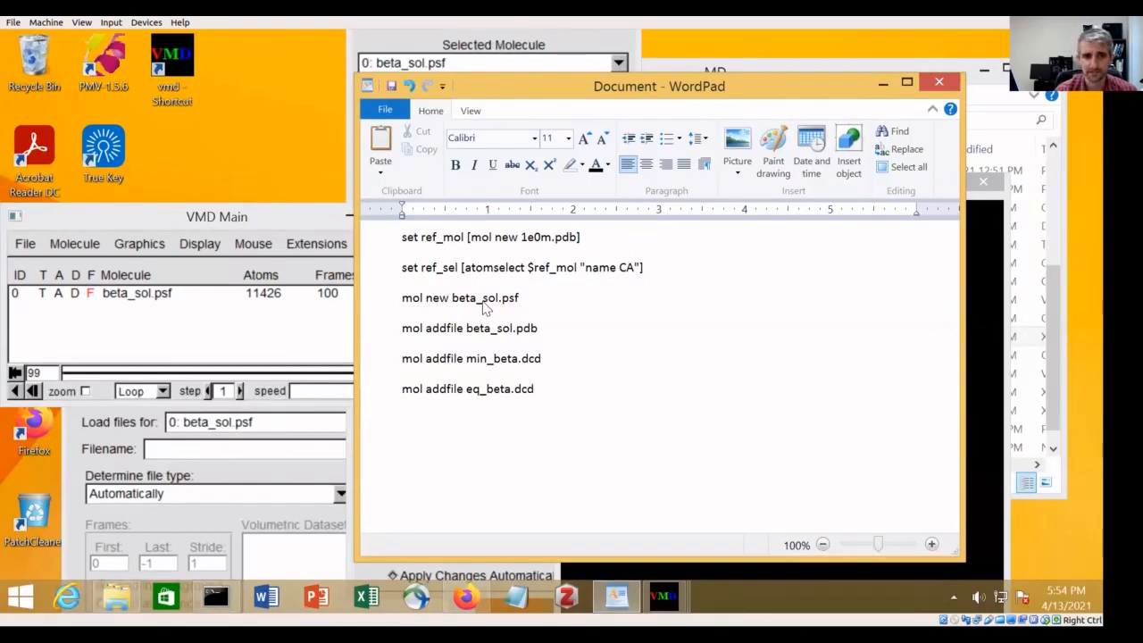
{"action": "key", "text": "Return"}
{"action": "type", "text": "set "}
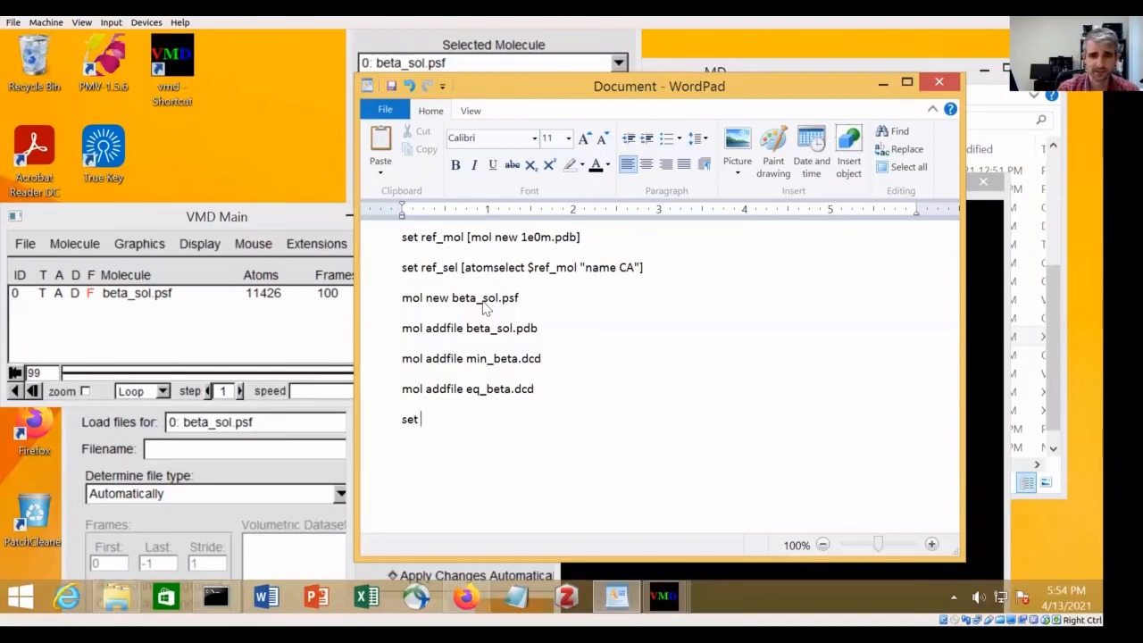
{"action": "type", "text": "sel [atoms"}
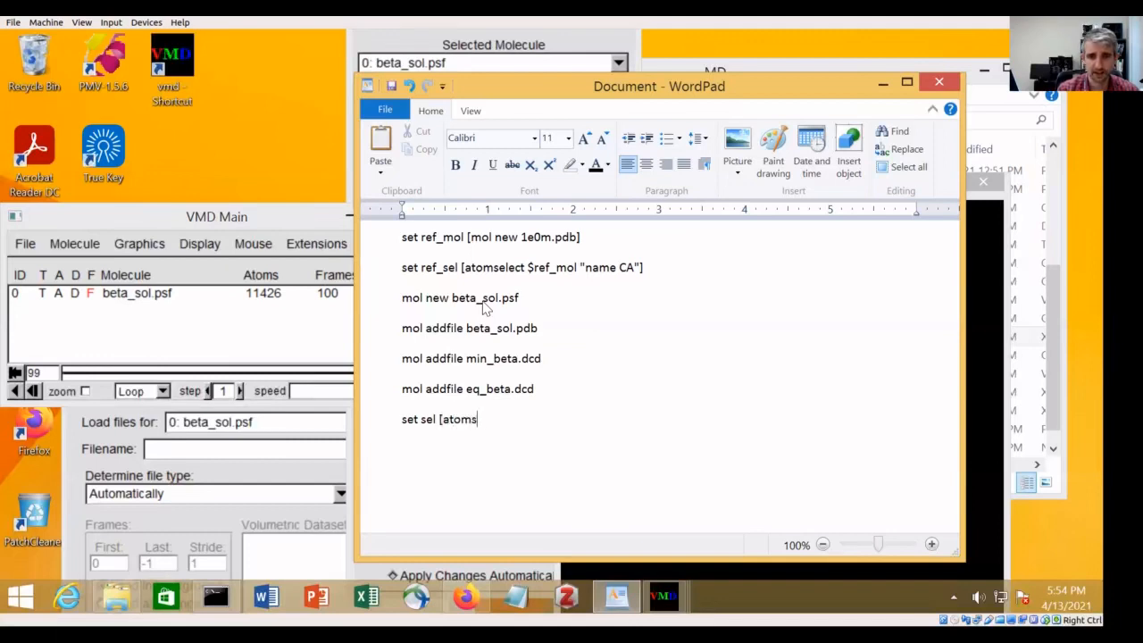
{"action": "type", "text": "elect $"}
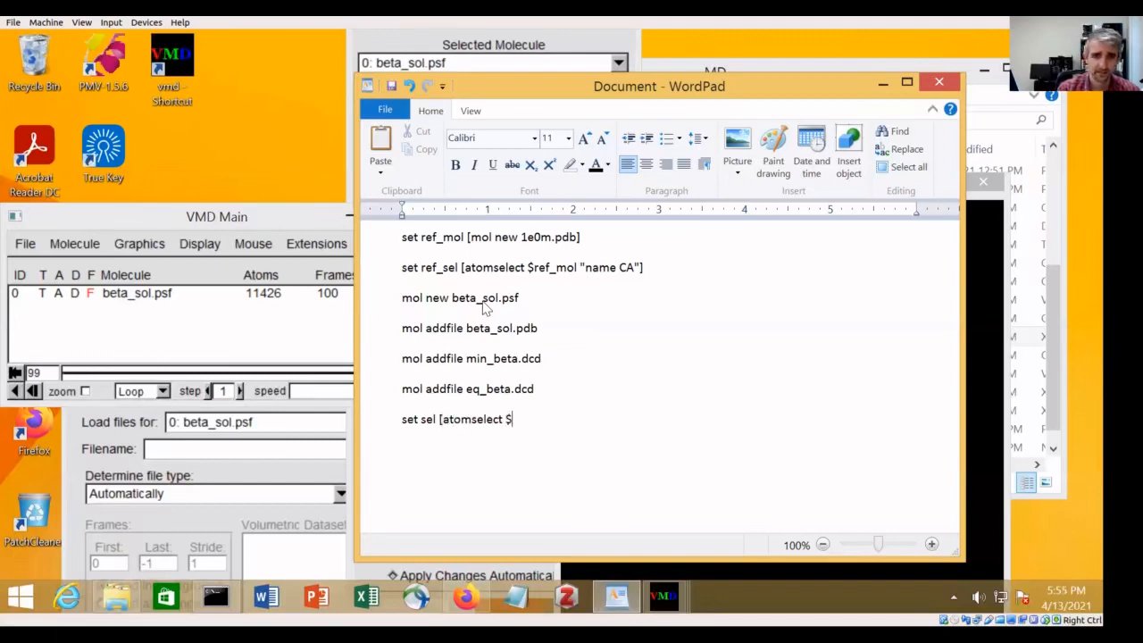
{"action": "key", "text": "BackSpace"}
{"action": "type", "text": "top "}
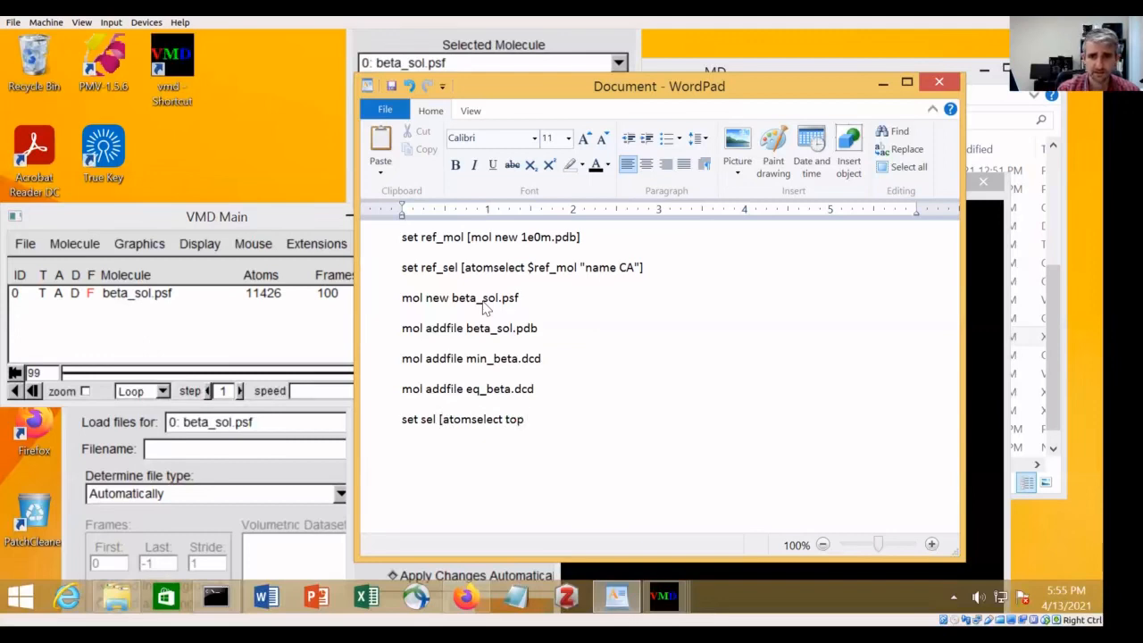
{"action": "type", "text": "\"name C"}
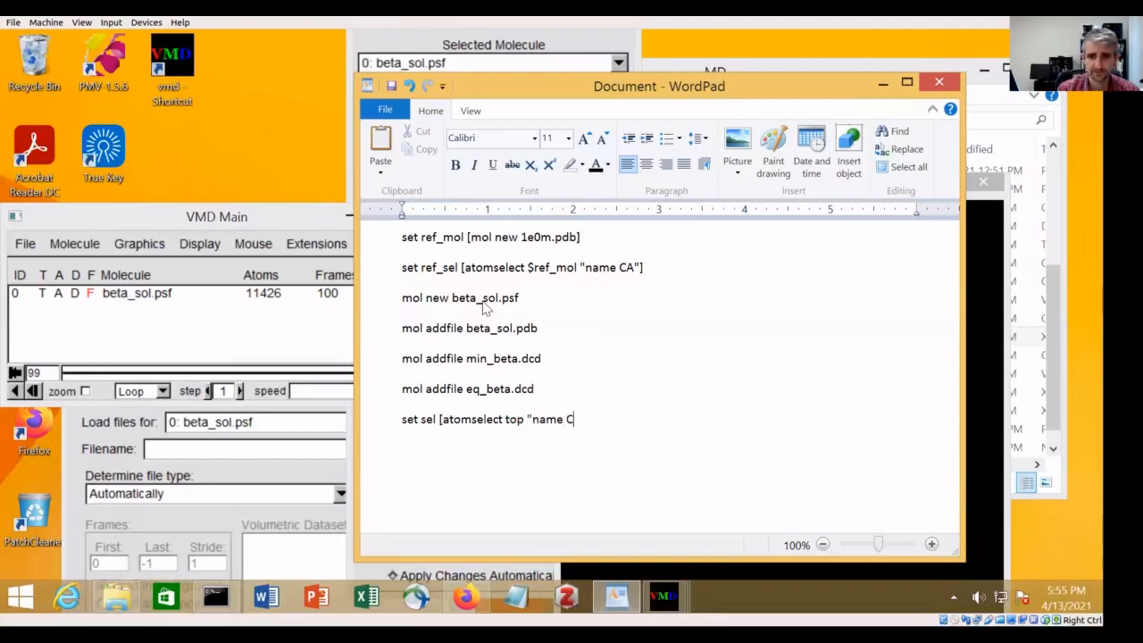
{"action": "type", "text": "A\"]"}
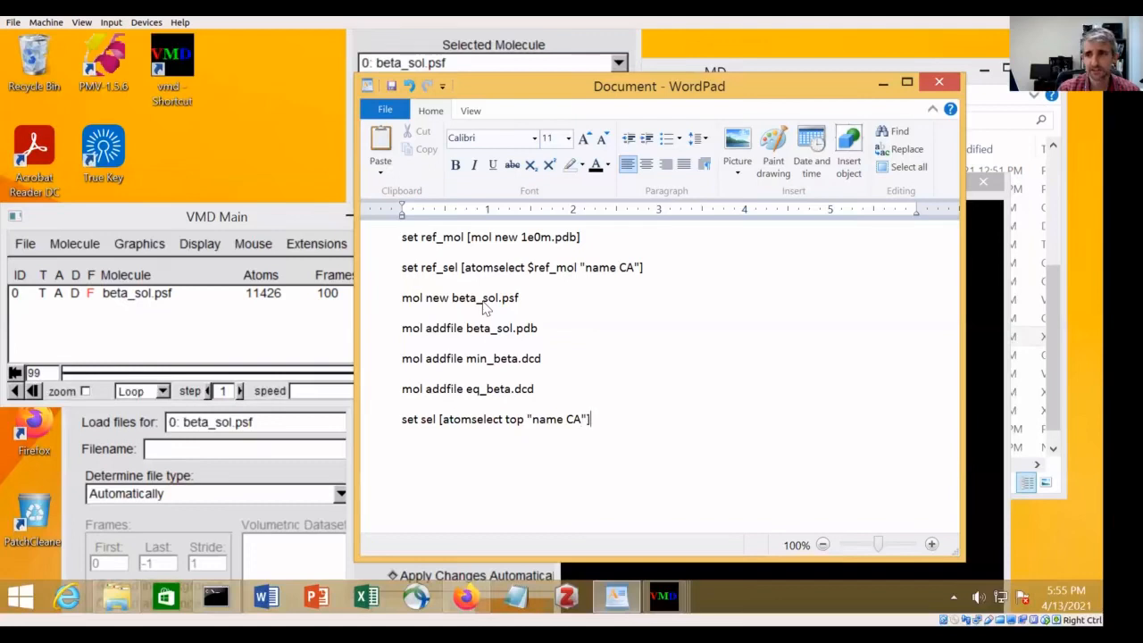
{"action": "key", "text": "Return"}
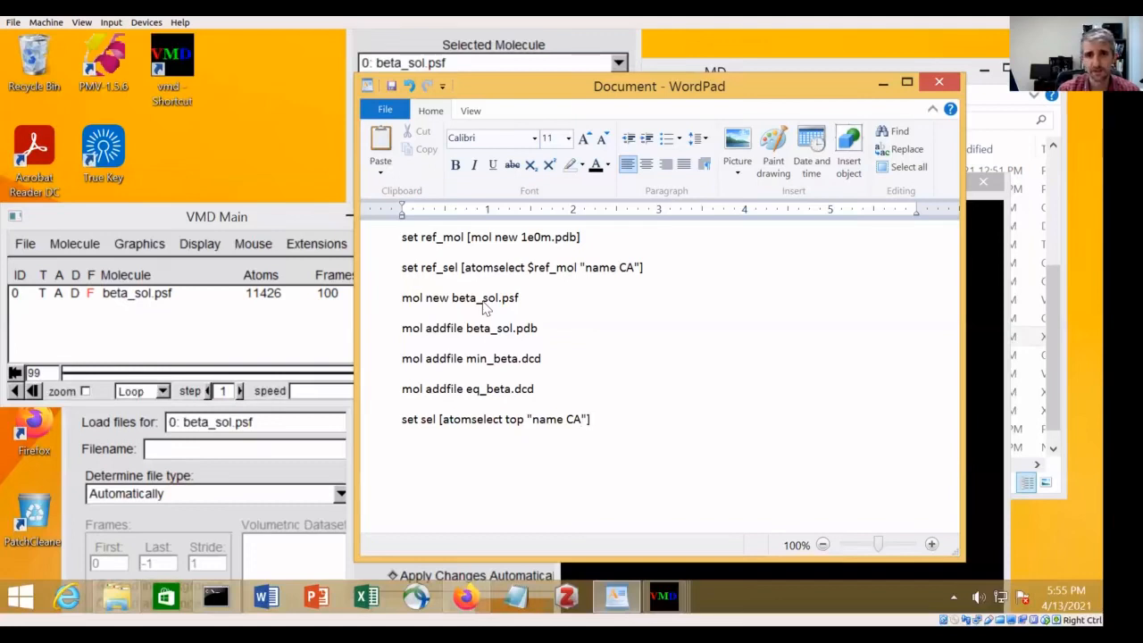
{"action": "left_click", "coordinate": [402, 267]}
{"action": "left_click_drag", "start_coordinate": [631, 277], "coordinate": [643, 269]}
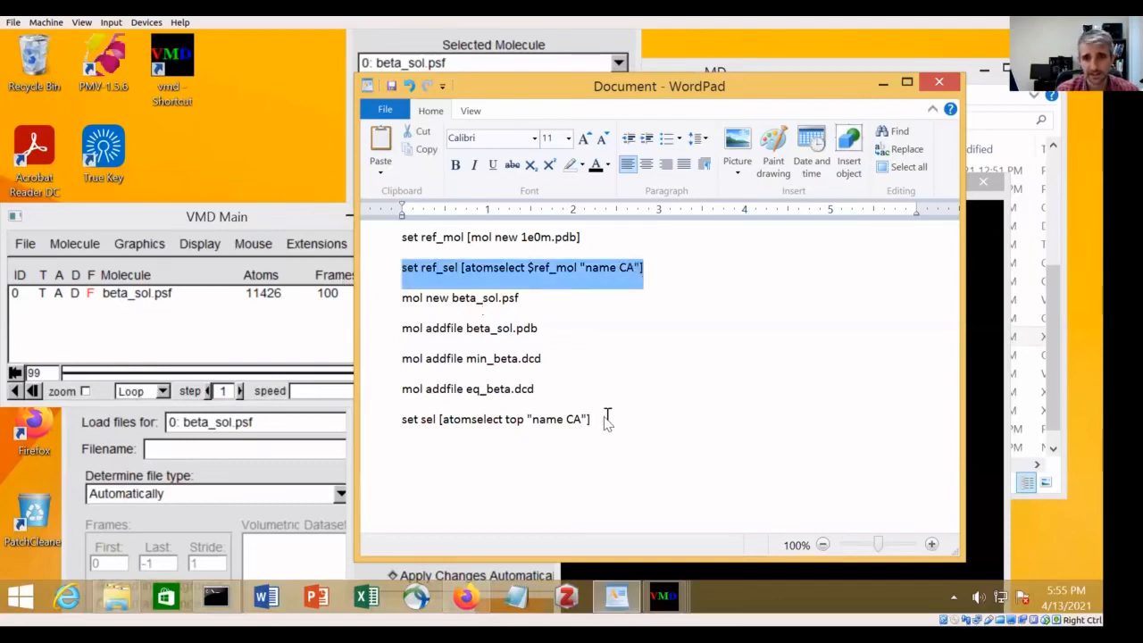
{"action": "left_click_drag", "start_coordinate": [591, 420], "coordinate": [399, 419]}
{"action": "left_click", "coordinate": [444, 447]}
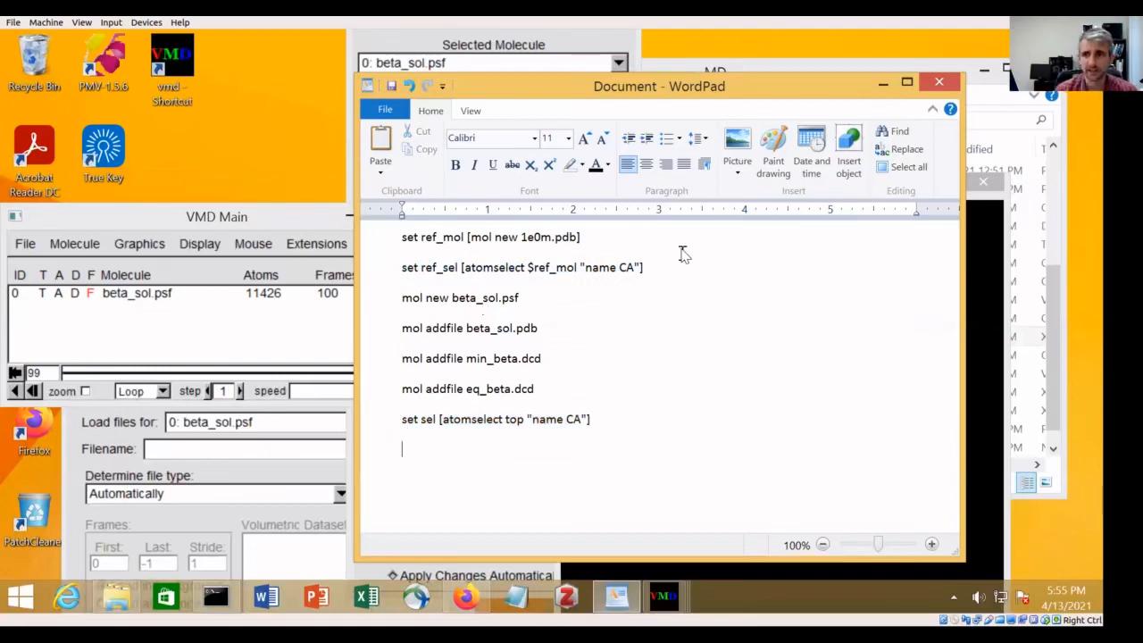
Set the whole script to 1.0 line spacing without the 10pt space after paragraphs, and delete the extra blank line at the end
{"action": "key", "text": "ctrl+a"}
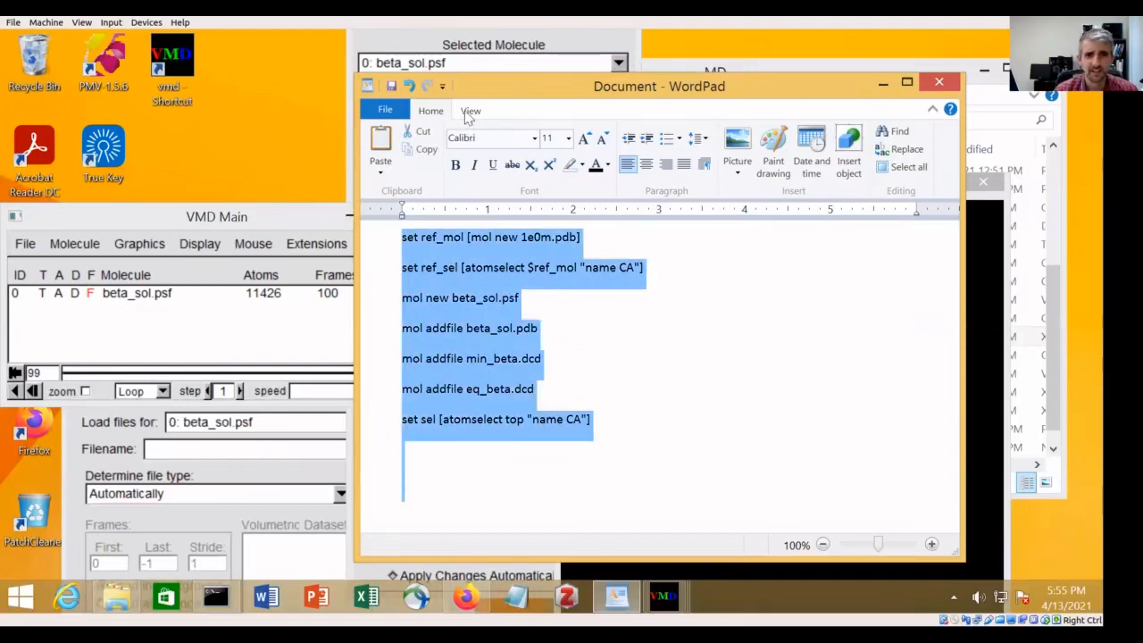
{"action": "left_click", "coordinate": [469, 114]}
{"action": "left_click", "coordinate": [438, 115]}
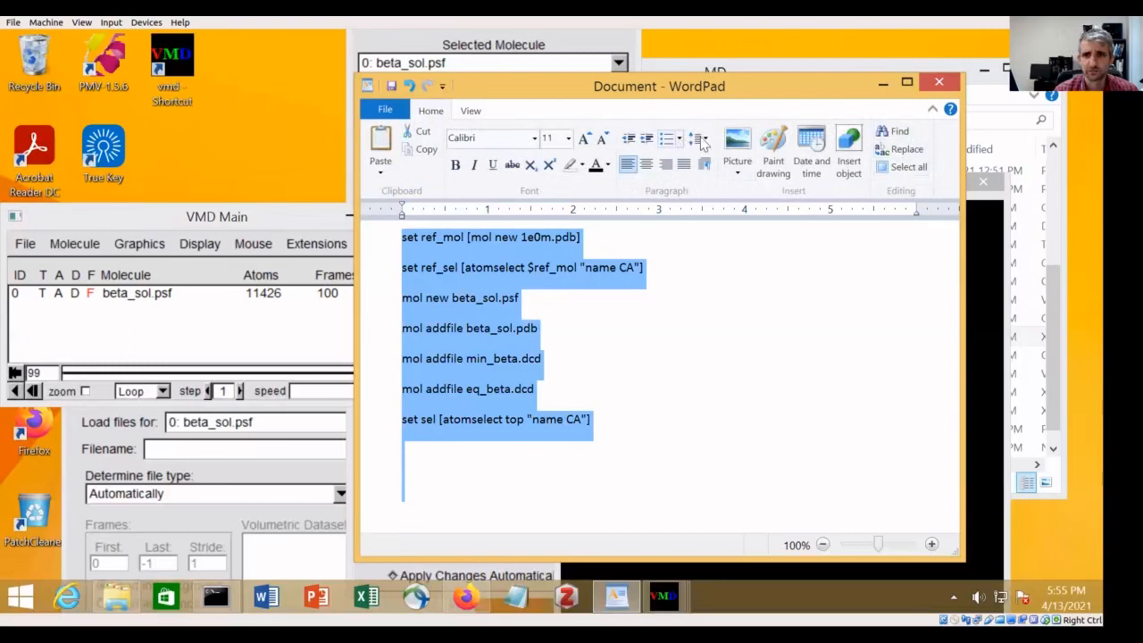
{"action": "left_click", "coordinate": [702, 141]}
{"action": "left_click", "coordinate": [714, 163]}
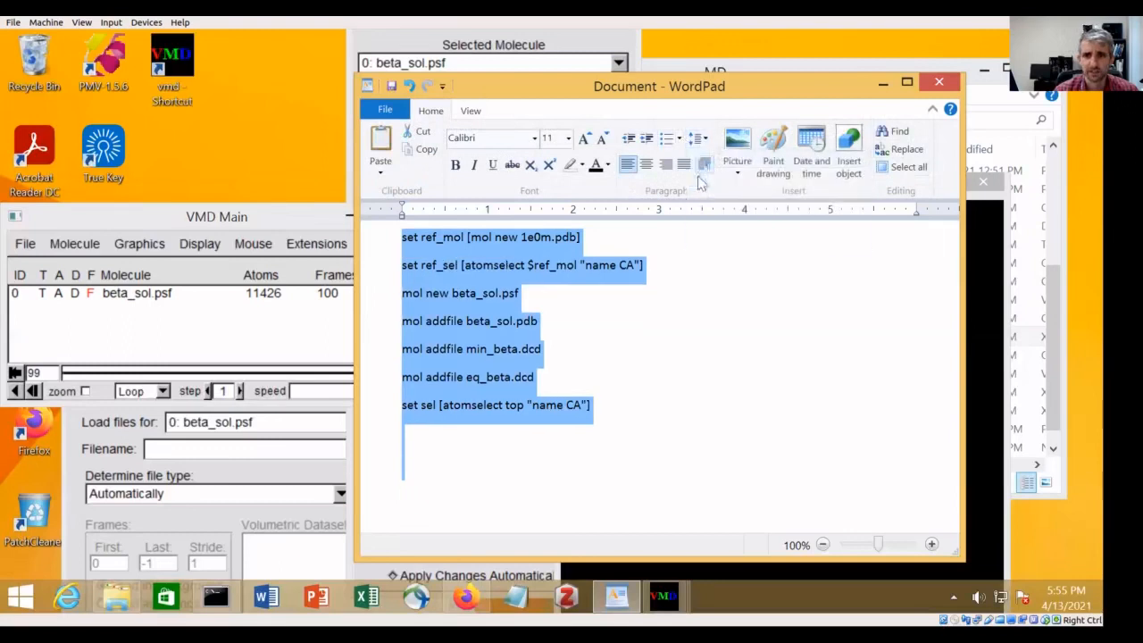
{"action": "left_click", "coordinate": [697, 139]}
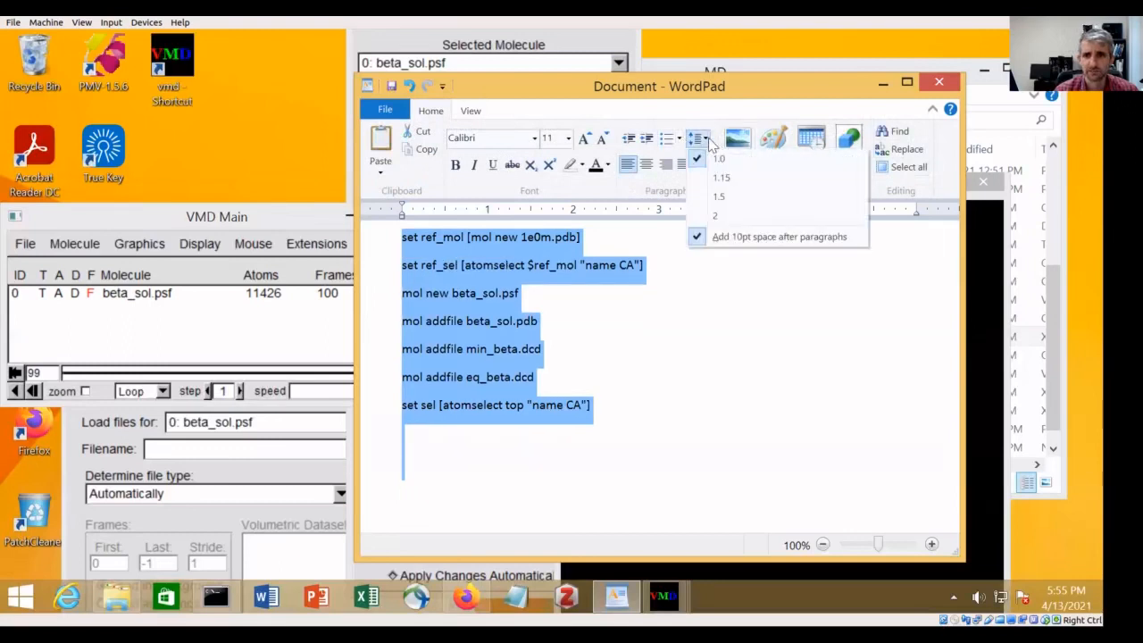
{"action": "left_click", "coordinate": [727, 238]}
{"action": "left_click", "coordinate": [546, 363]}
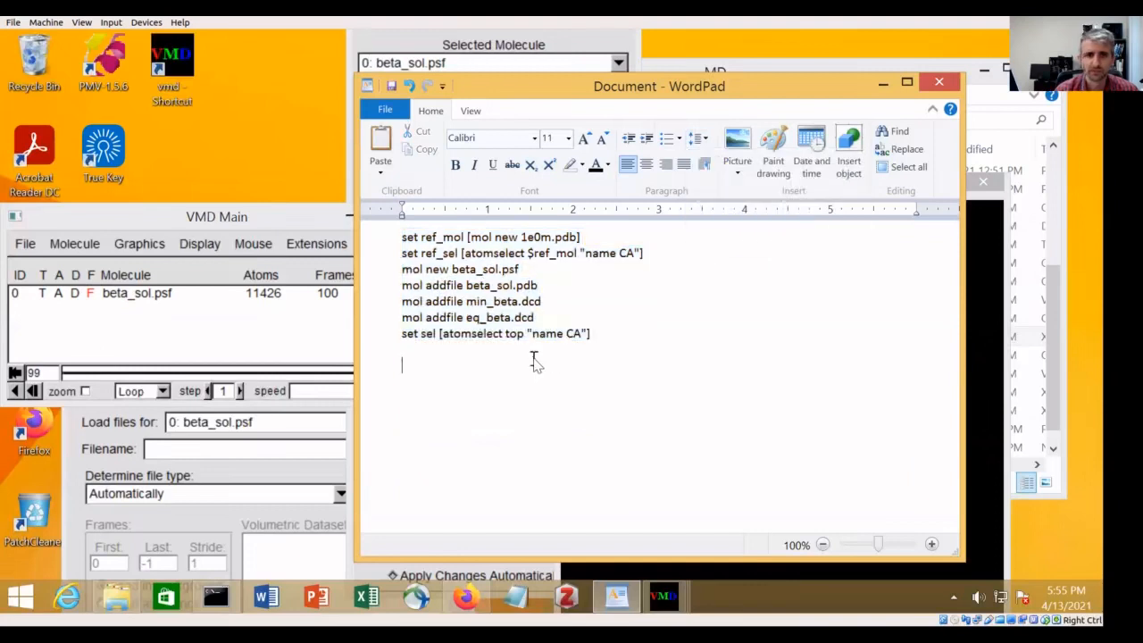
{"action": "key", "text": "BackSpace"}
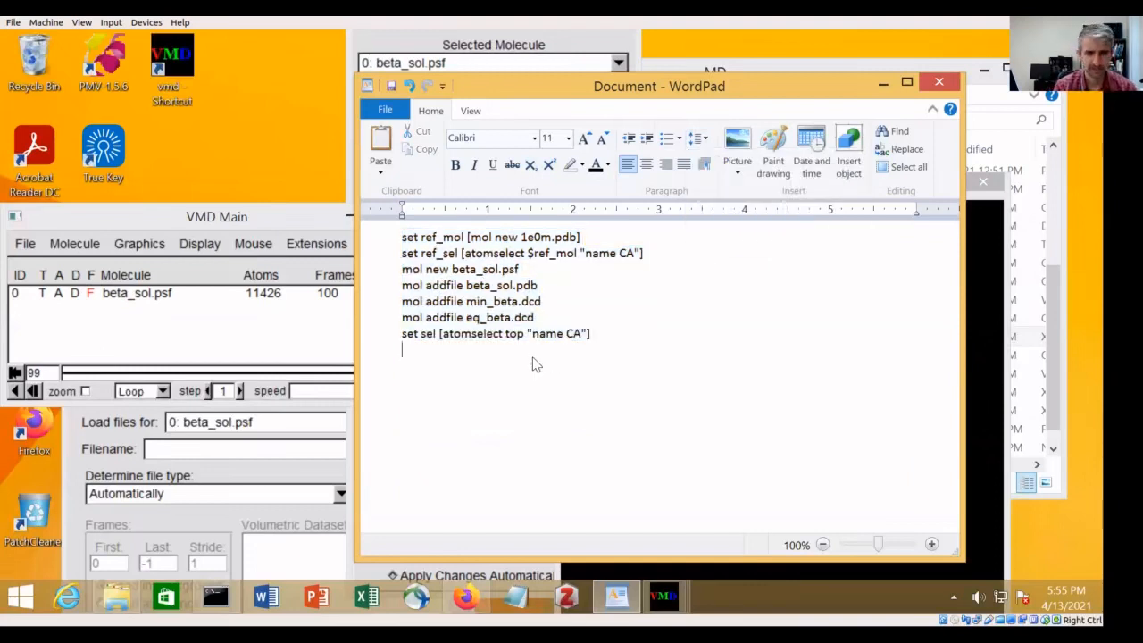
{"action": "type", "text": "for"}
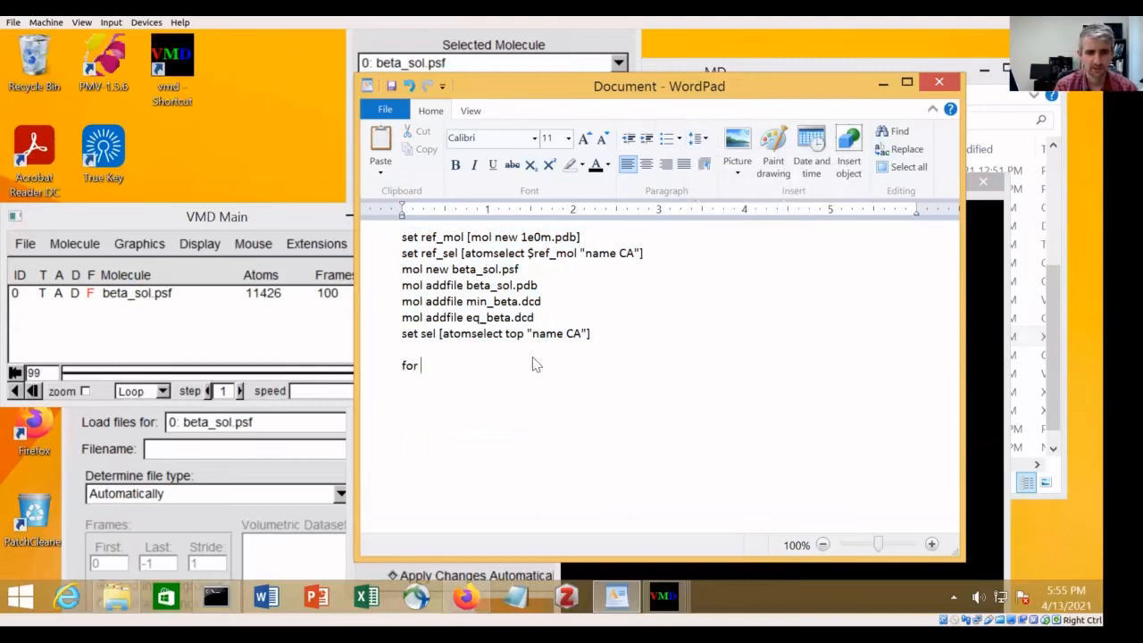
{"action": "key", "text": "BackSpace"}
{"action": "key", "text": "BackSpace"}
{"action": "key", "text": "BackSpace"}
{"action": "key", "text": "BackSpace"}
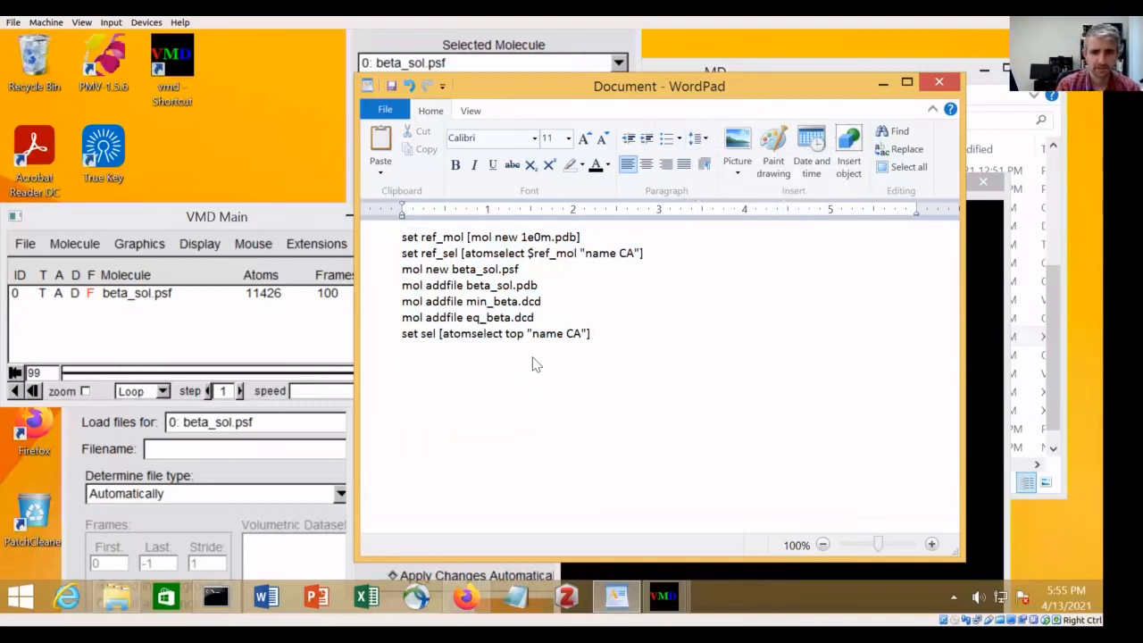
{"action": "type", "text": "fo"}
{"action": "key", "text": "BackSpace"}
{"action": "key", "text": "BackSpace"}
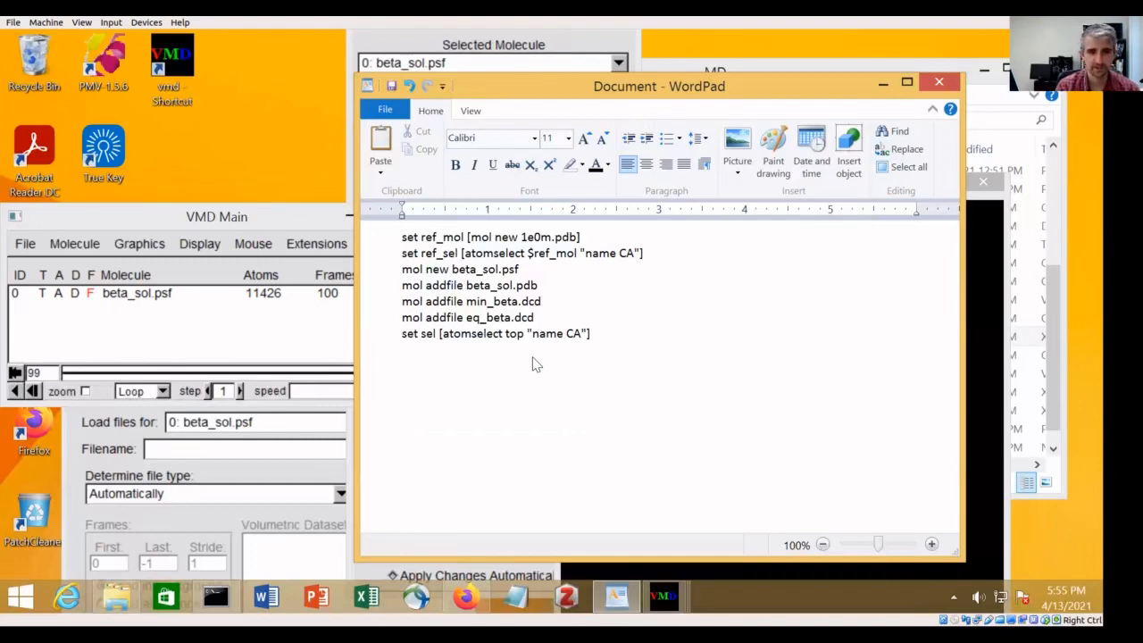
Write the line set n [molinfo top get numframes] after a blank line below the sel selection
{"action": "type", "text": "set"}
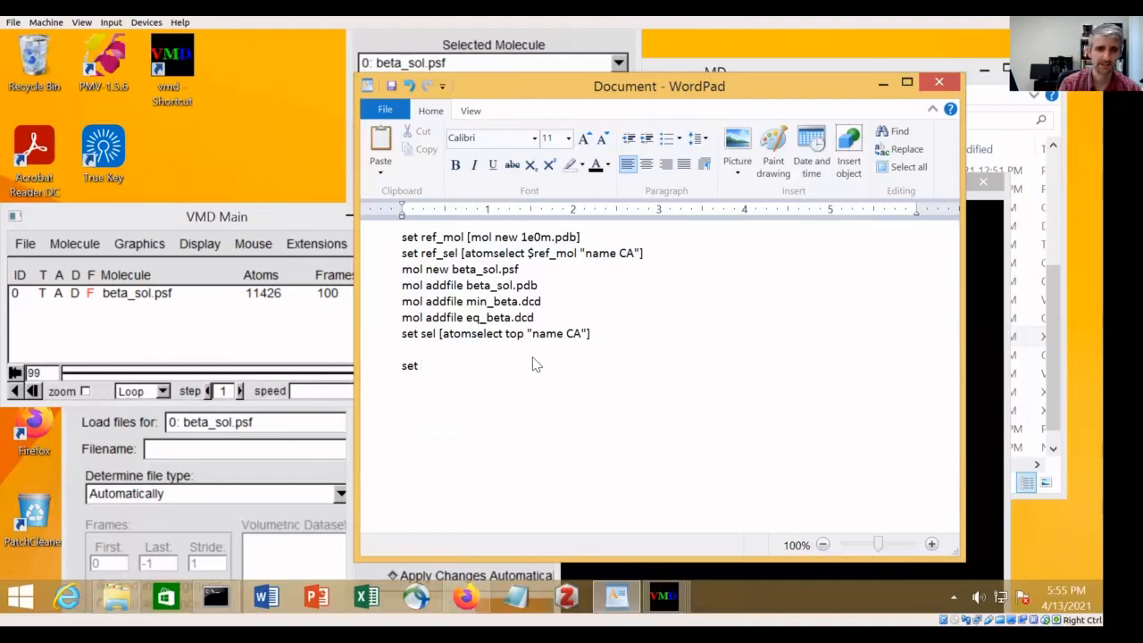
{"action": "type", "text": " n "}
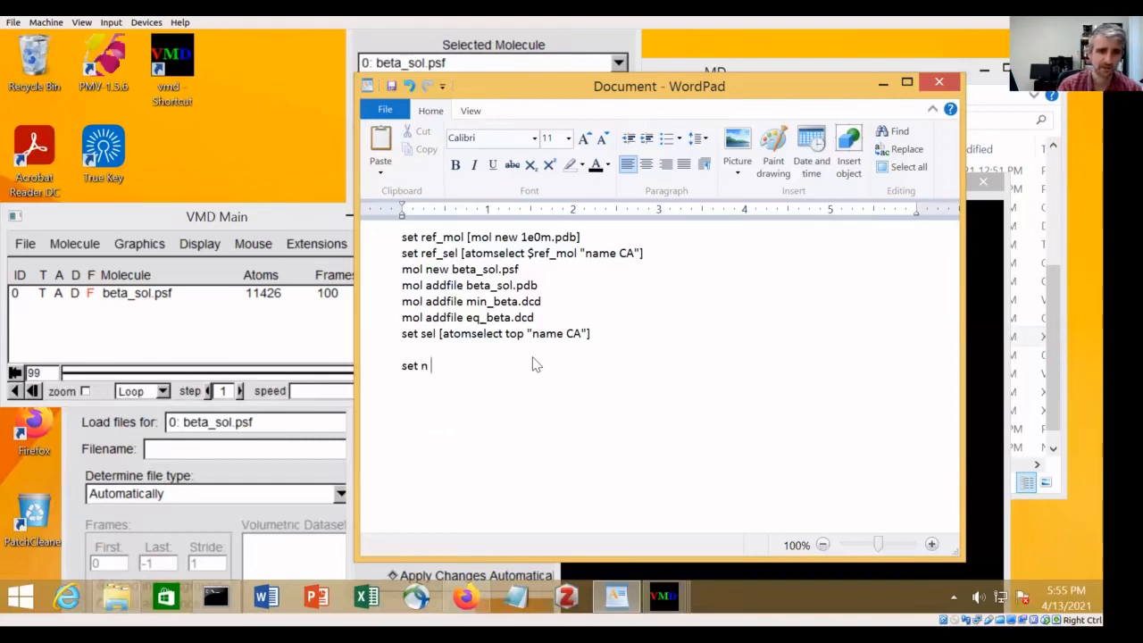
{"action": "type", "text": "["}
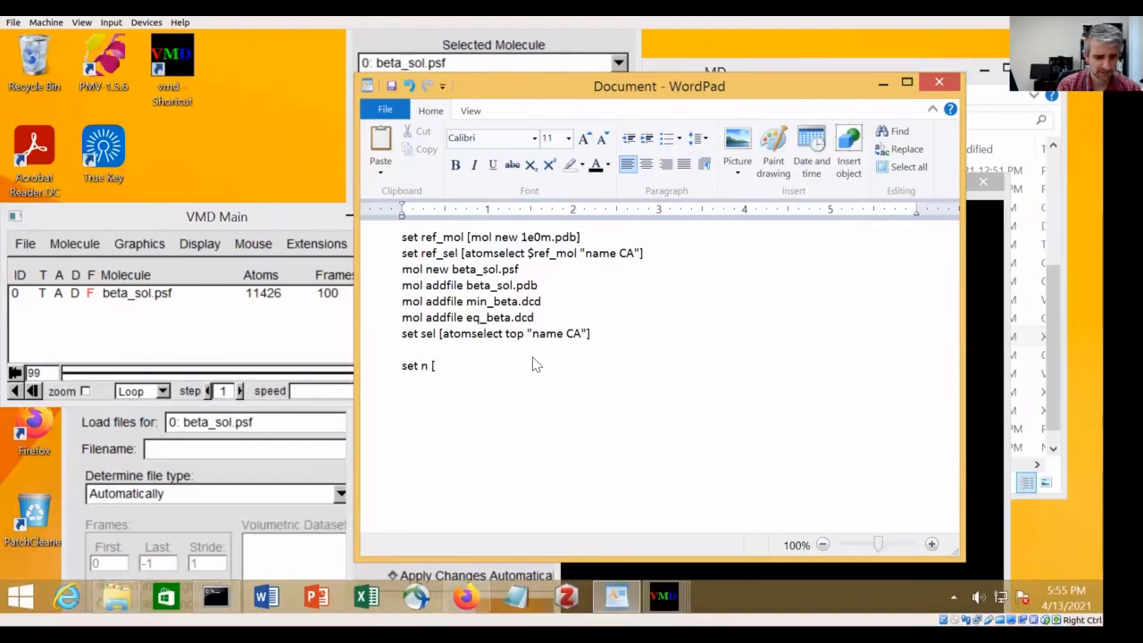
{"action": "type", "text": "mol"}
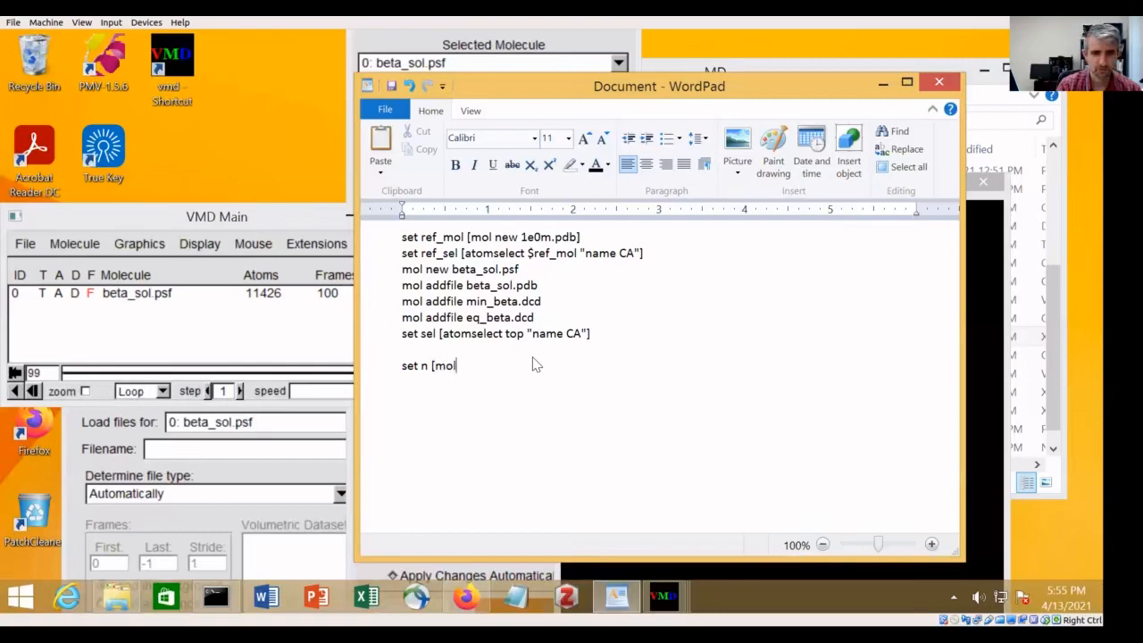
{"action": "type", "text": "info top"}
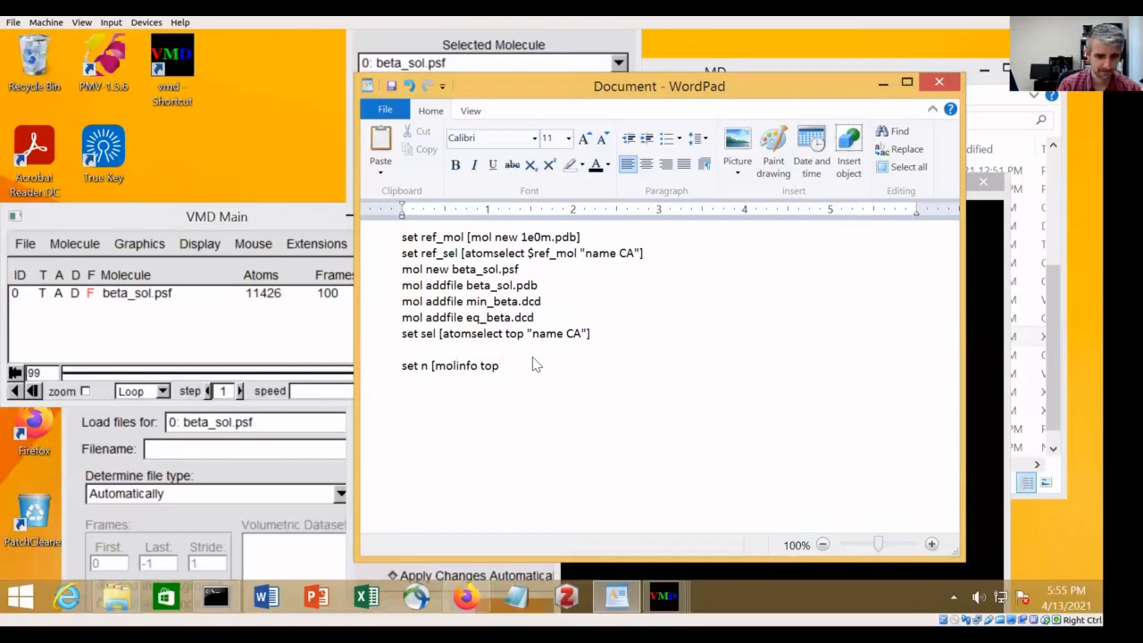
{"action": "type", "text": " get num"}
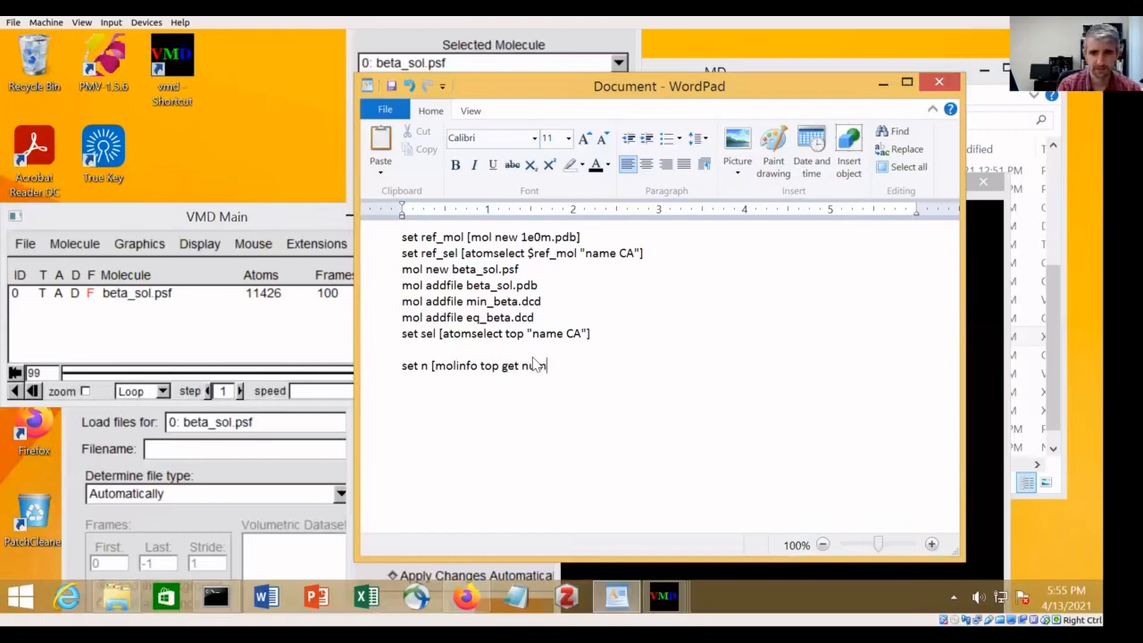
{"action": "type", "text": "frames]"}
{"action": "key", "text": "Return"}
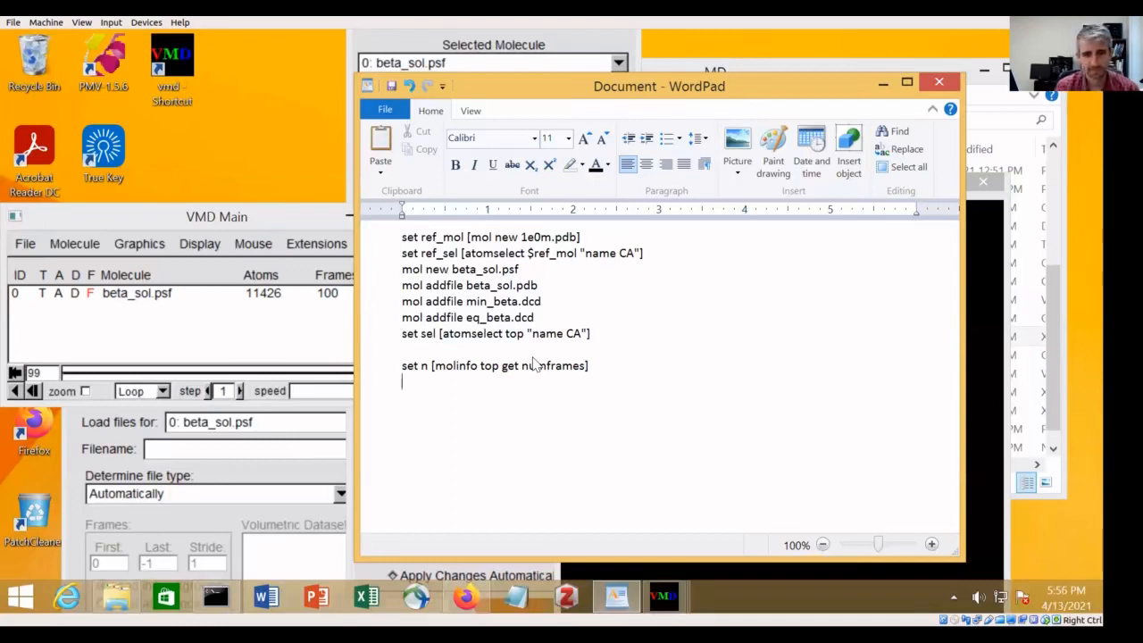
Write the loop header for {set i 0} {$i < $n} {incr i} { below the numframes line and start a new line for its body
{"action": "type", "text": "for"}
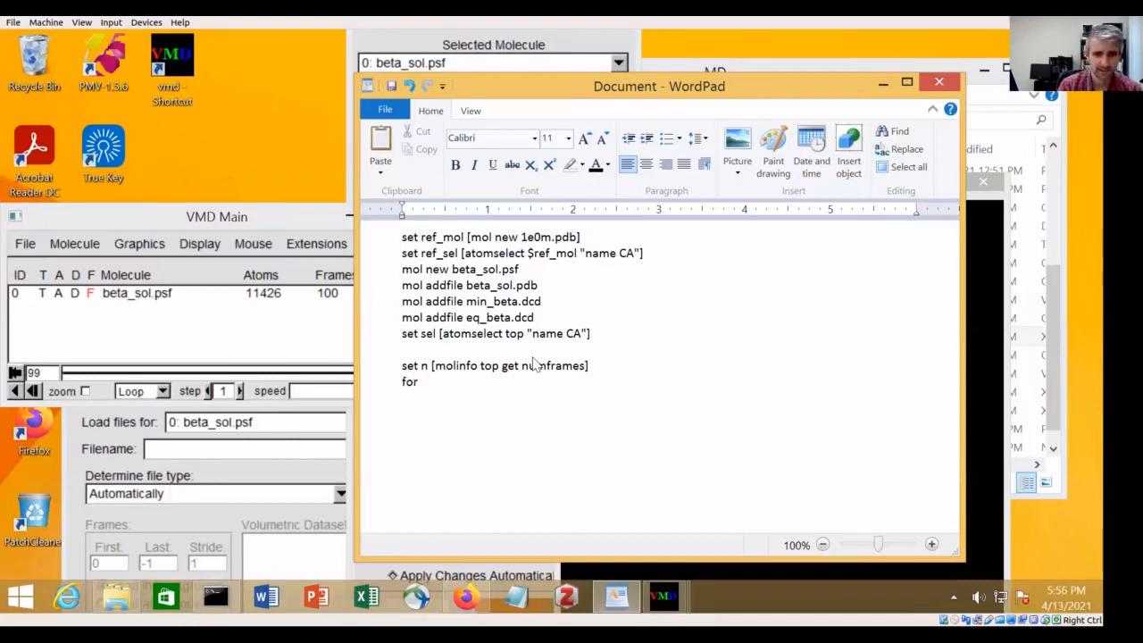
{"action": "type", "text": " {"}
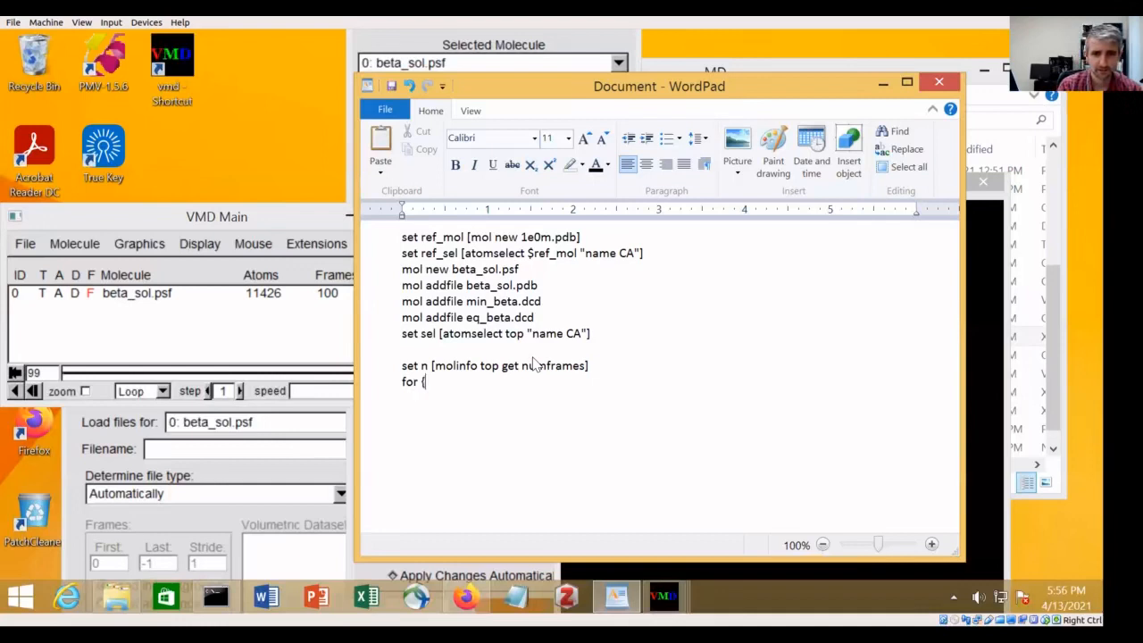
{"action": "type", "text": "set "}
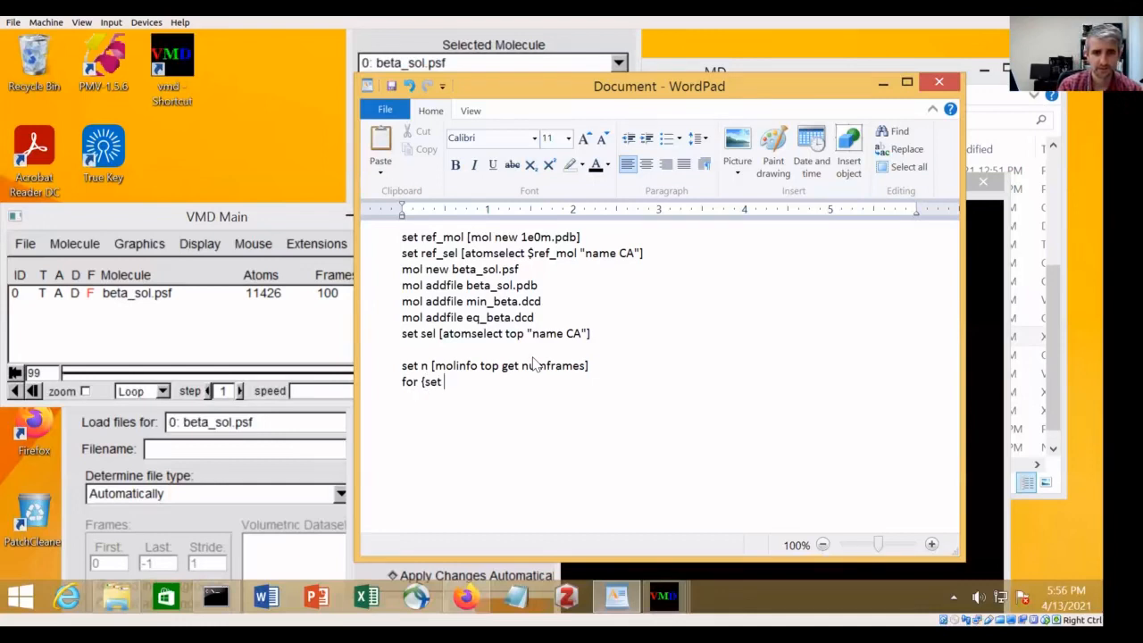
{"action": "type", "text": "i 0} {$i < "}
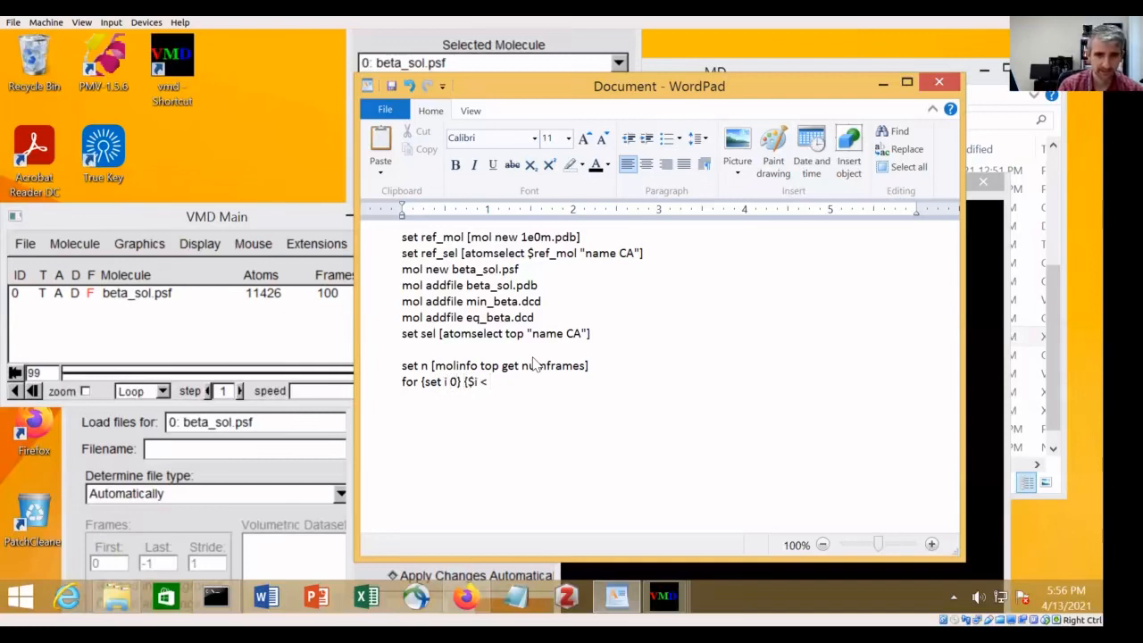
{"action": "type", "text": "$n} {"}
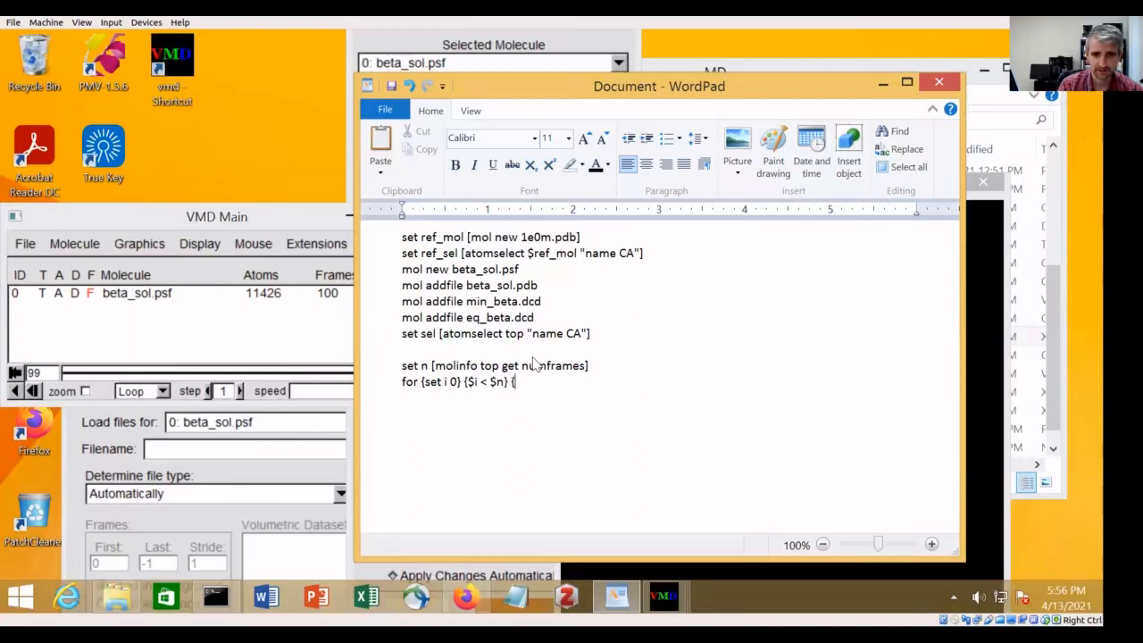
{"action": "type", "text": "incr i} {"}
{"action": "key", "text": "Return"}
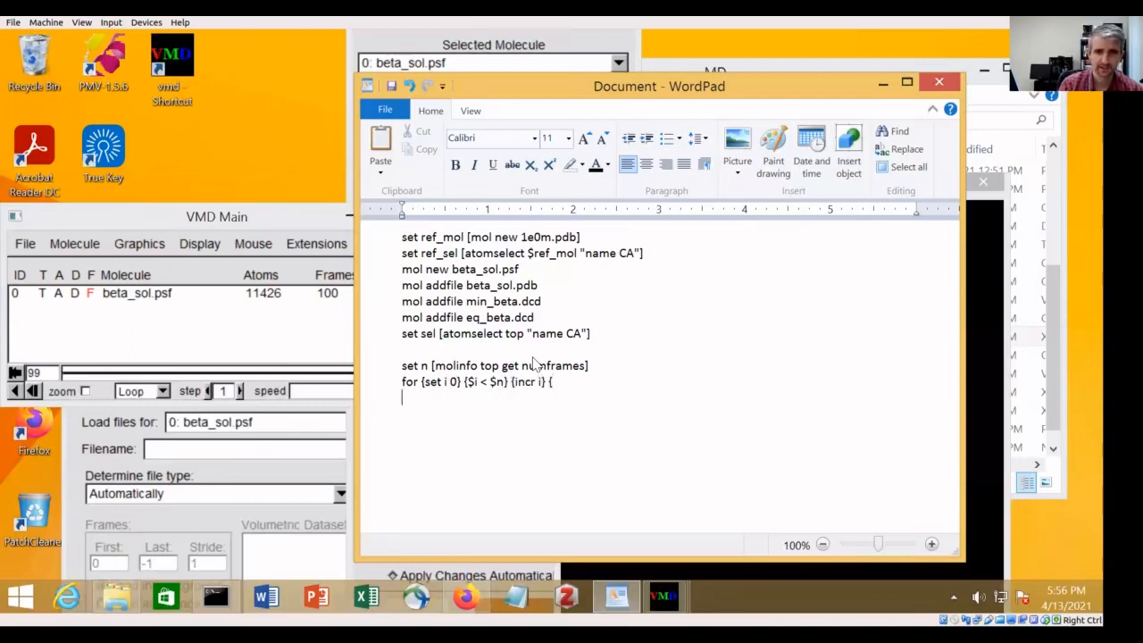
Close the for loop with a closing brace line and open an empty line above it for the loop body
{"action": "type", "text": "}"}
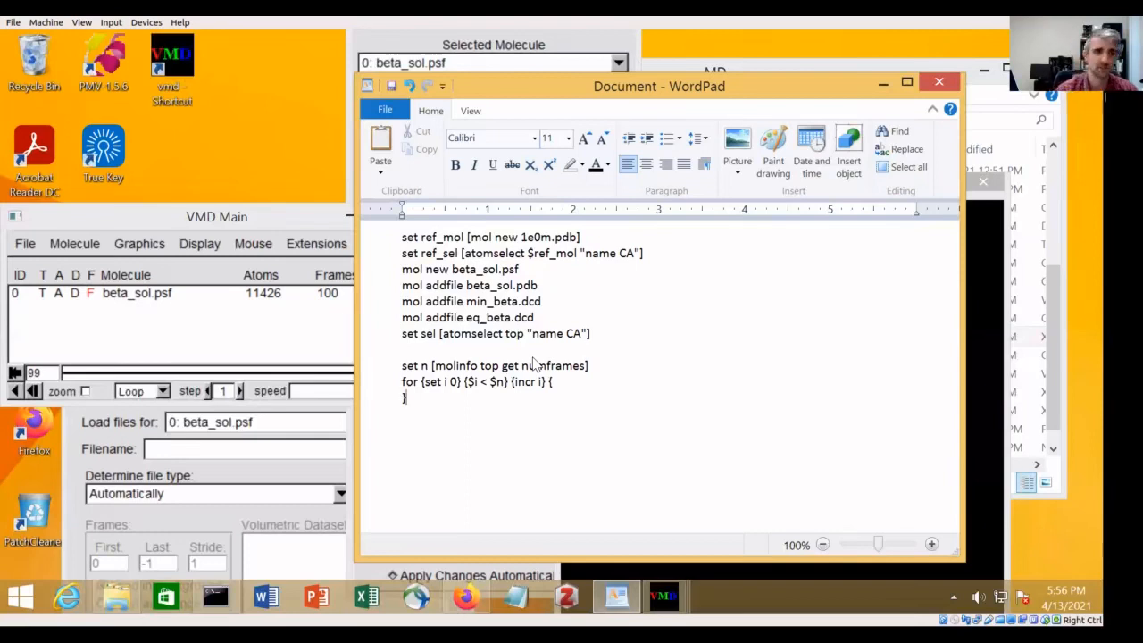
{"action": "left_click", "coordinate": [350, 370]}
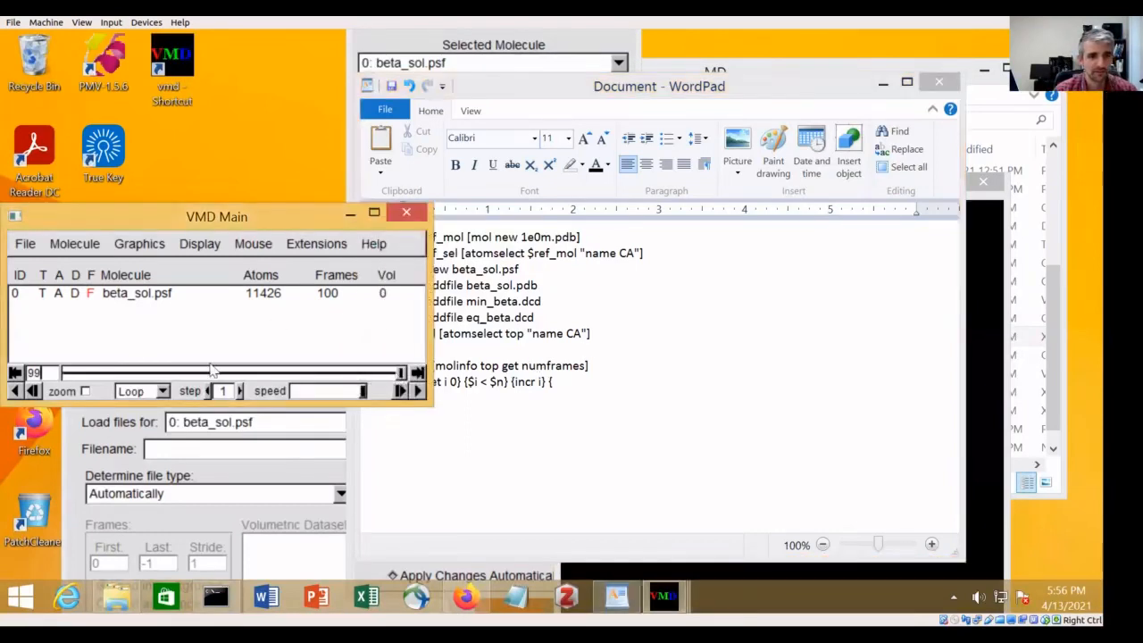
{"action": "left_click", "coordinate": [657, 415]}
{"action": "key", "text": "Return"}
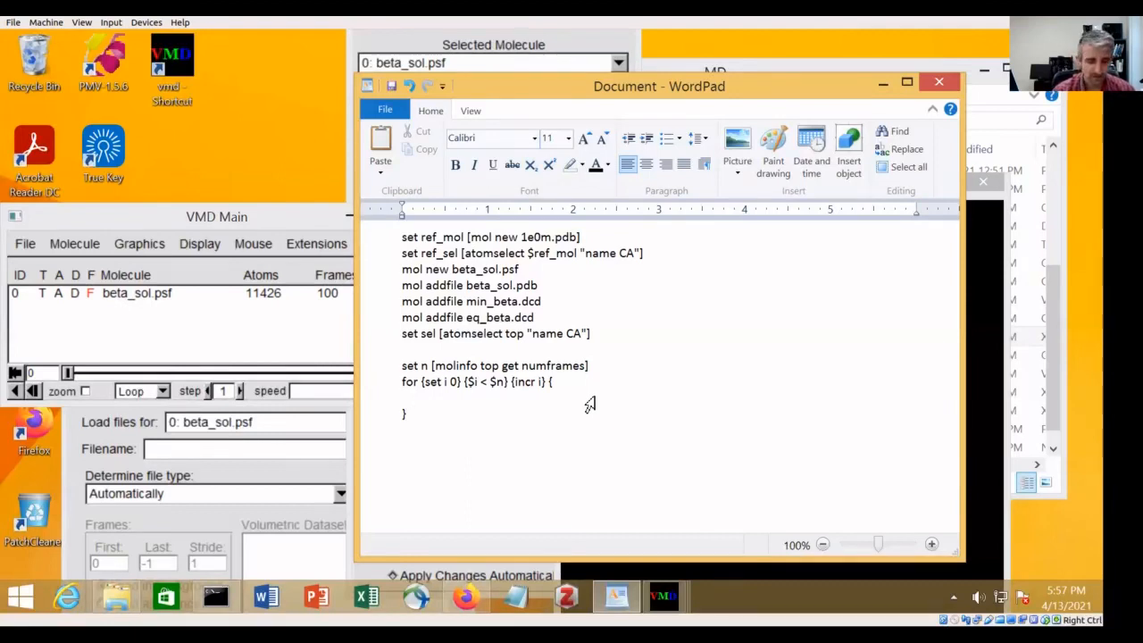
Write the indented line set m [measure fit $sel $ref_sel] inside the for loop and start a new line under it
{"action": "type", "text": "set"}
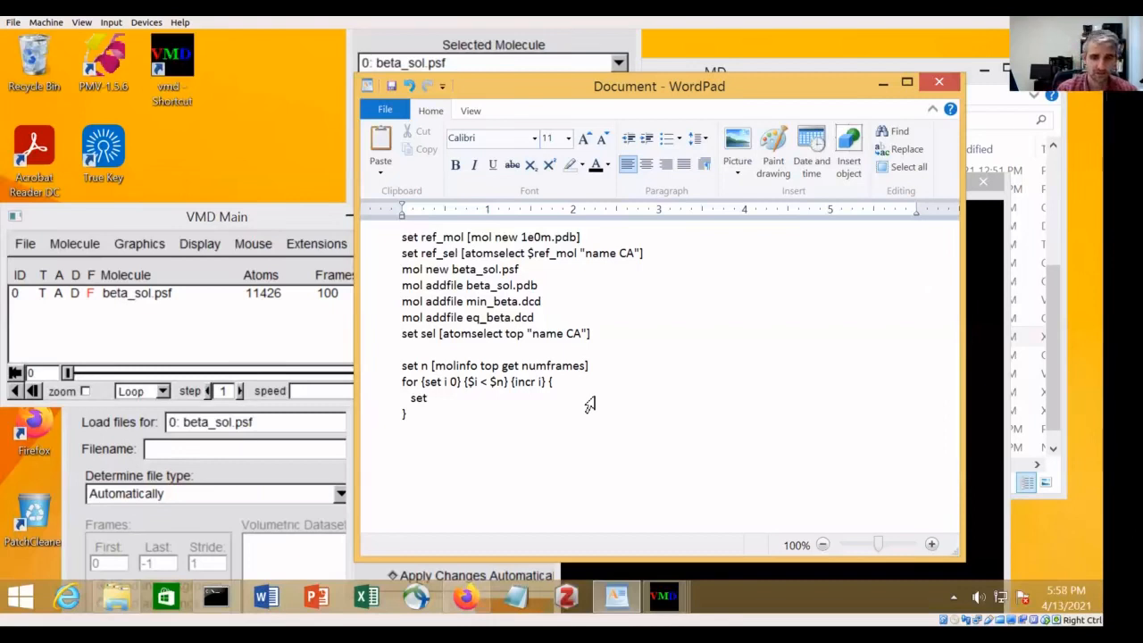
{"action": "type", "text": "m [me"}
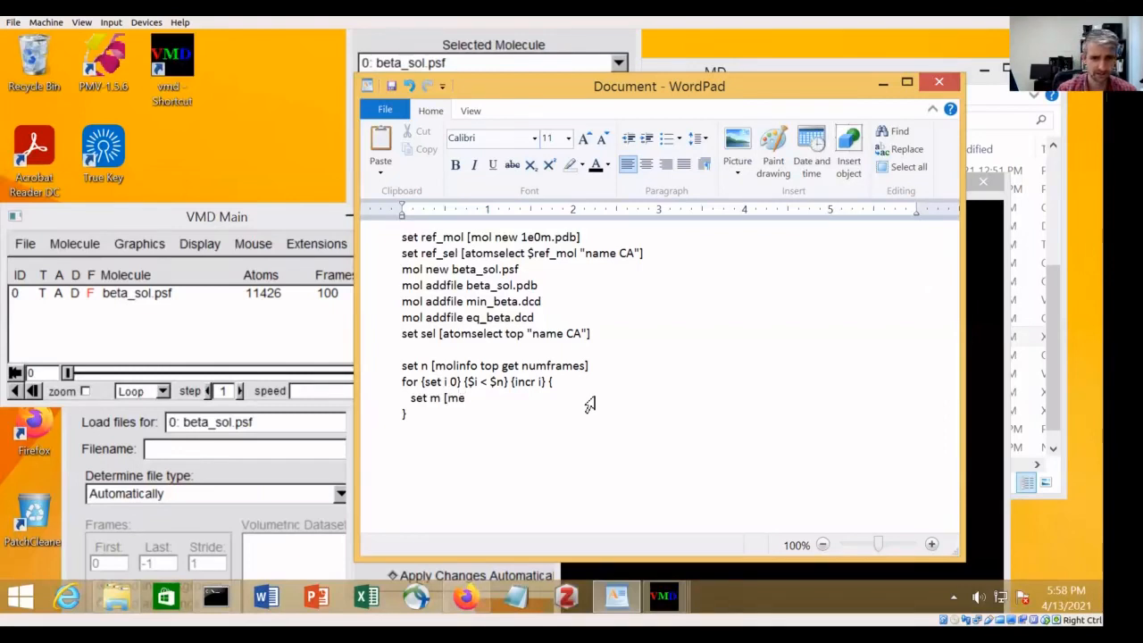
{"action": "type", "text": "asure fit "}
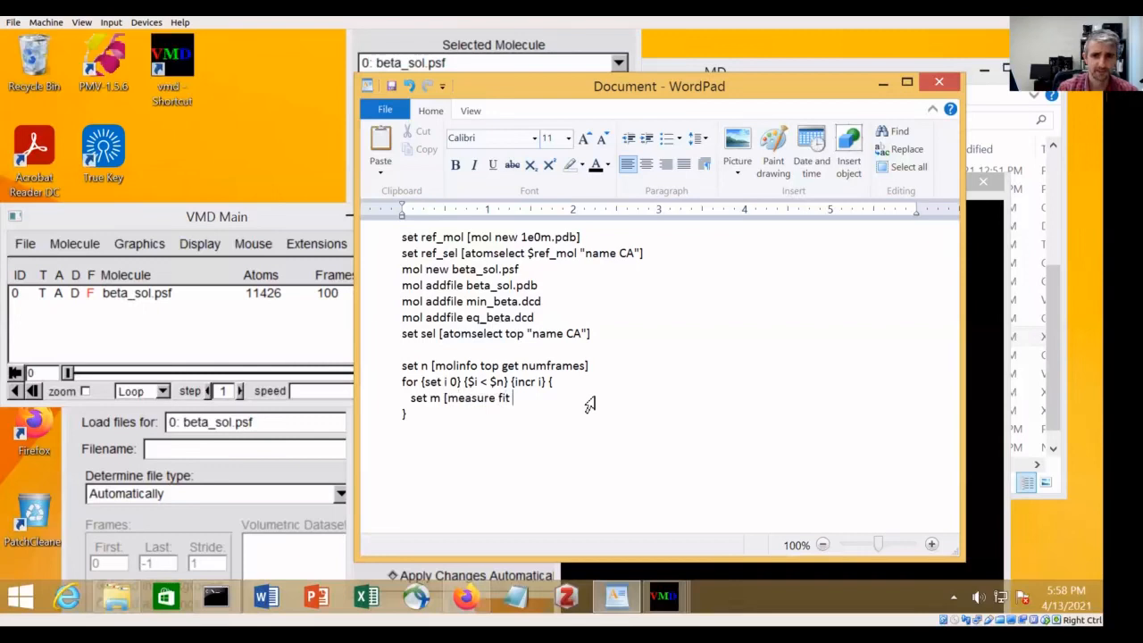
{"action": "type", "text": "$"}
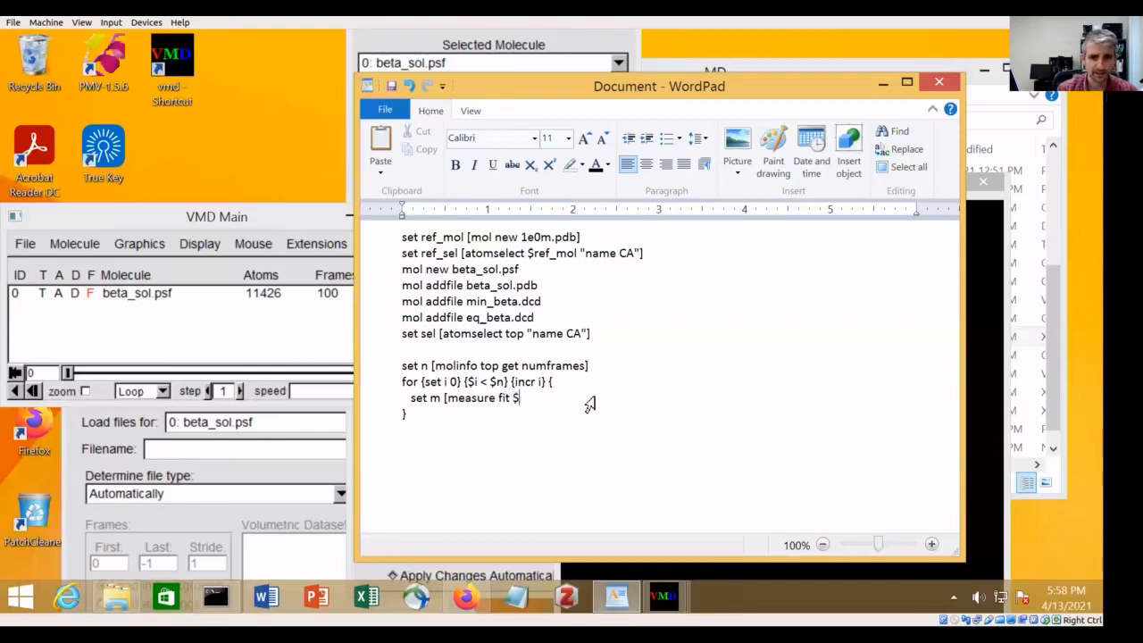
{"action": "type", "text": "sel"}
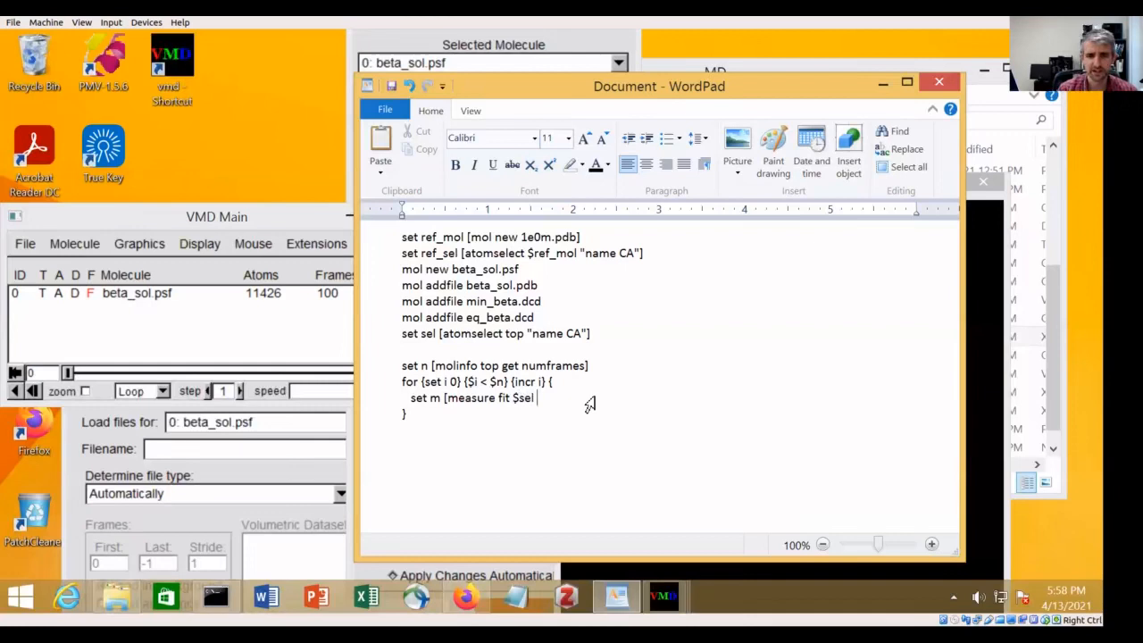
{"action": "type", "text": " $"}
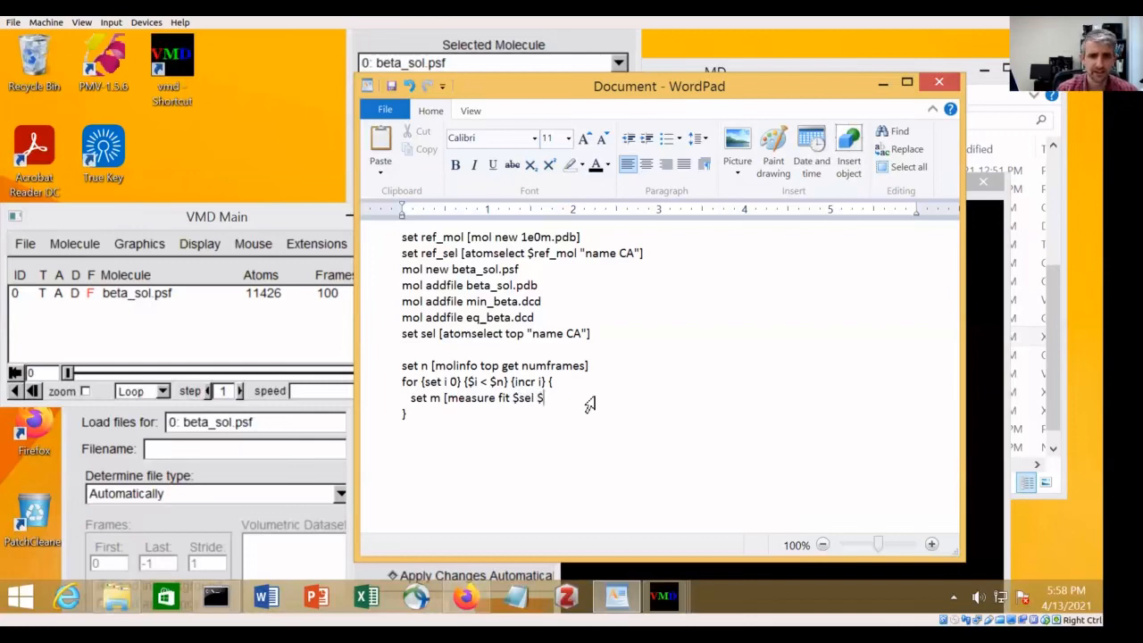
{"action": "type", "text": "ref_sel "}
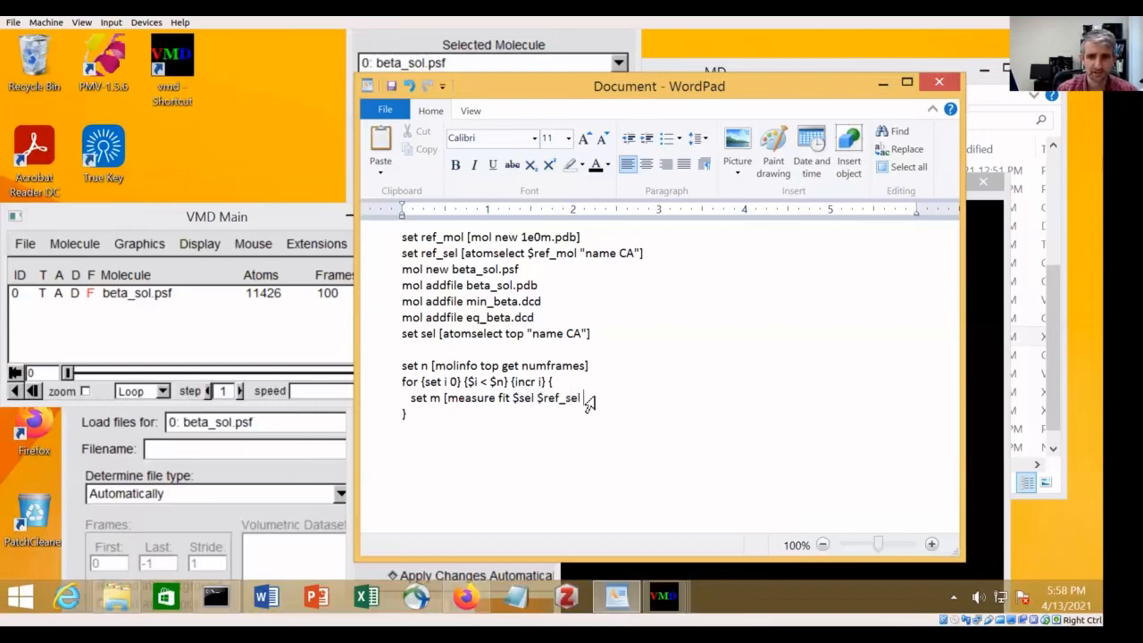
{"action": "type", "text": "]"}
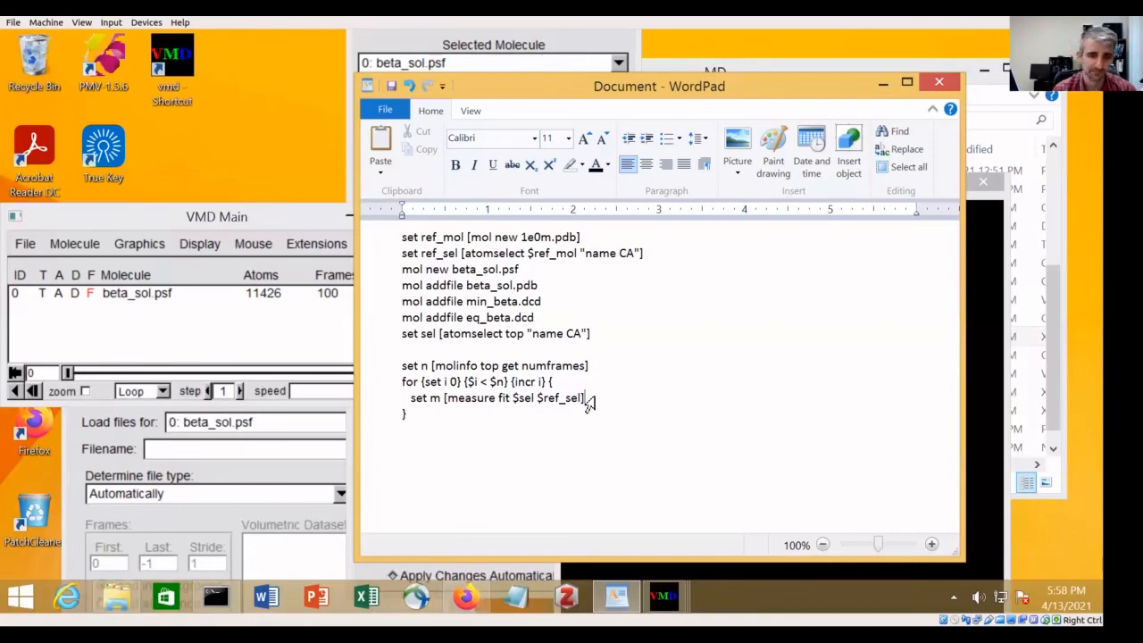
{"action": "key", "text": "Return"}
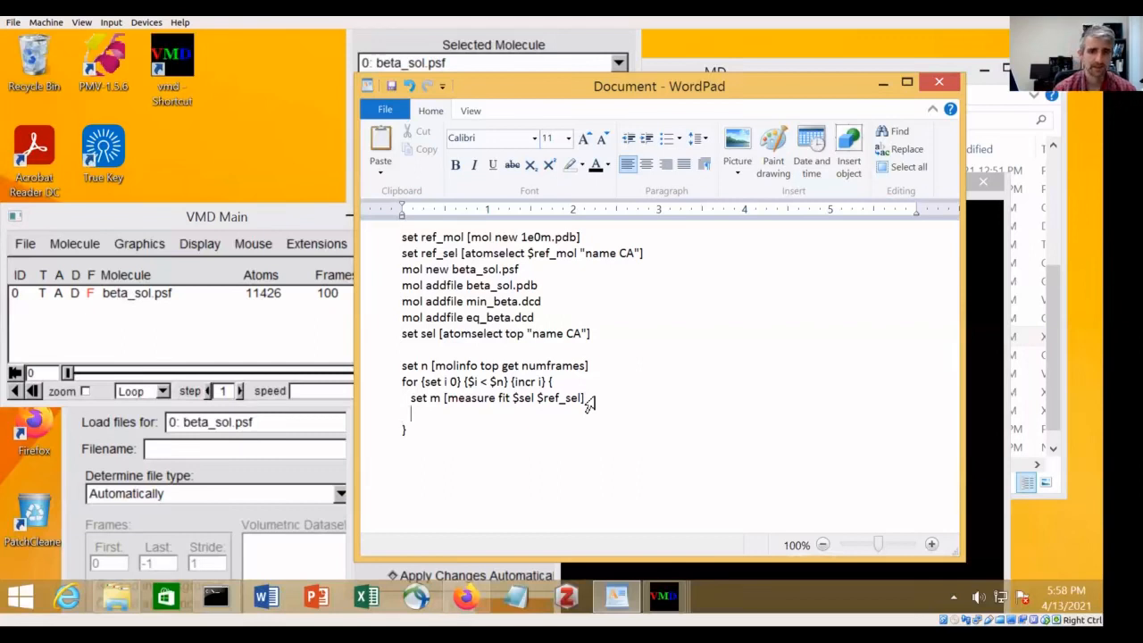
{"action": "type", "text": "set"}
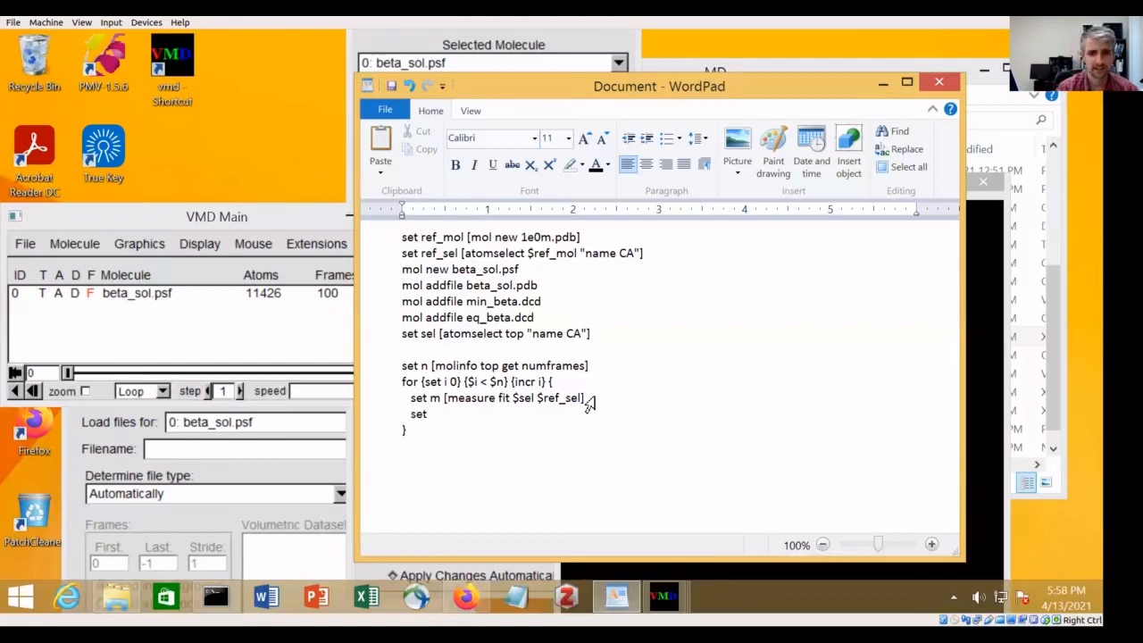
{"action": "type", "text": " rm"}
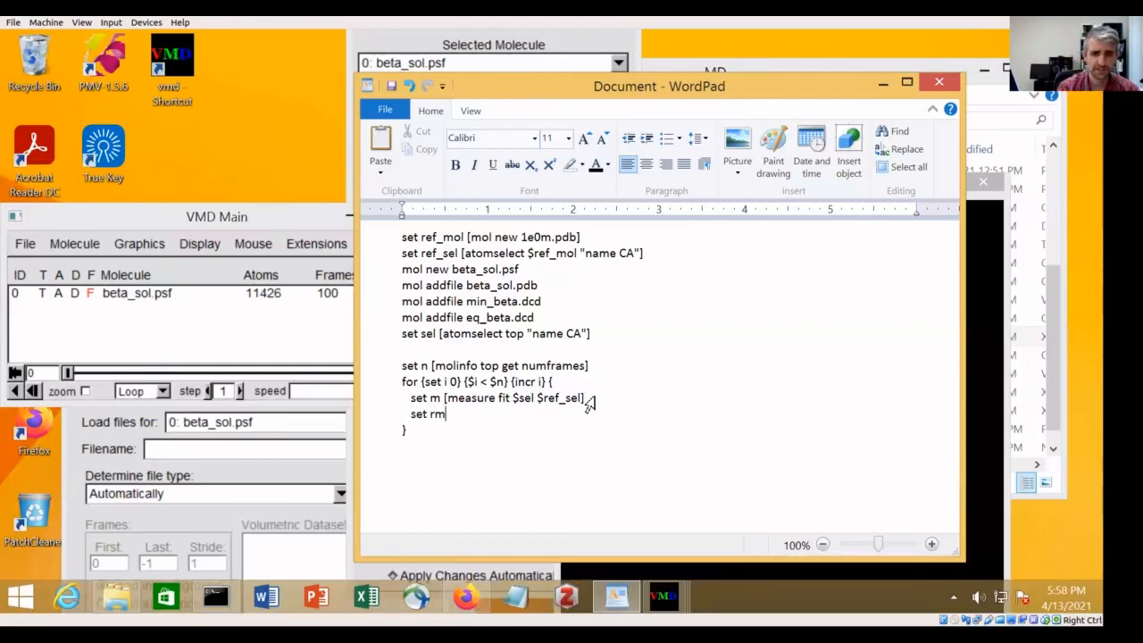
{"action": "type", "text": "s"}
{"action": "key", "text": "BackSpace"}
{"action": "key", "text": "BackSpace"}
{"action": "key", "text": "BackSpace"}
{"action": "key", "text": "BackSpace"}
{"action": "key", "text": "BackSpace"}
{"action": "key", "text": "BackSpace"}
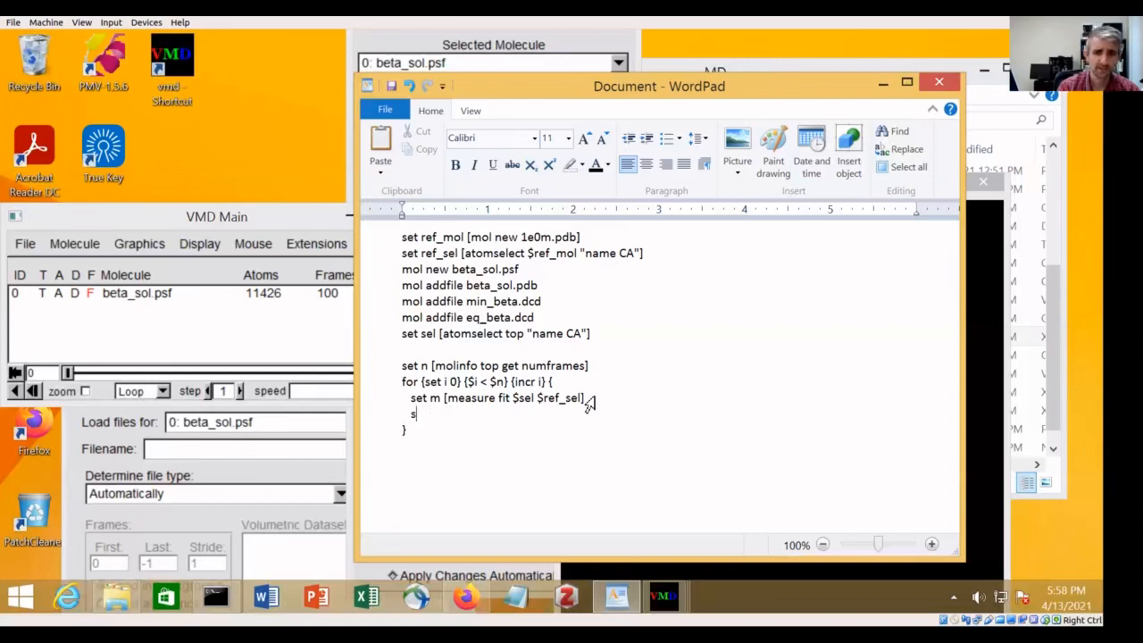
{"action": "key", "text": "BackSpace"}
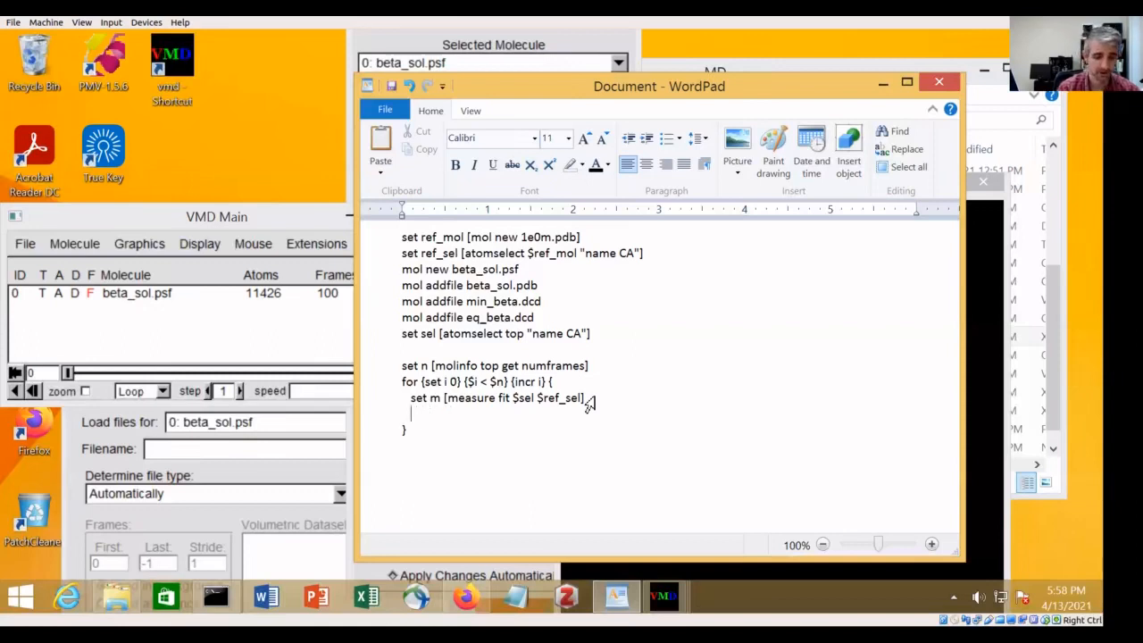
Write $sel move $m as the second line of the loop body
{"action": "type", "text": "$sel"}
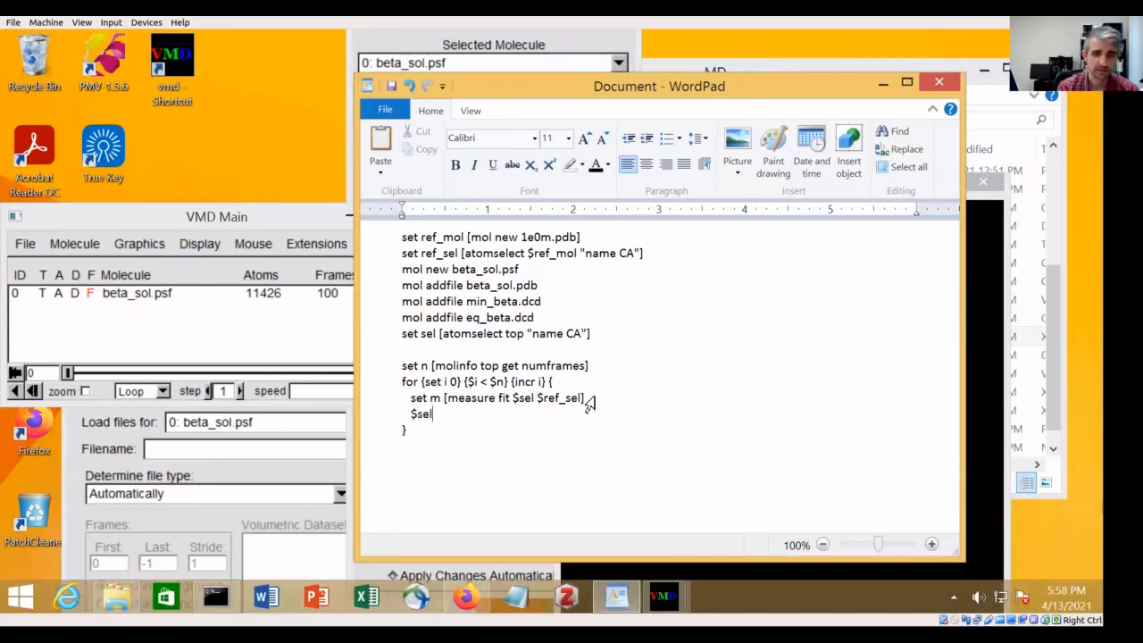
{"action": "type", "text": " move"}
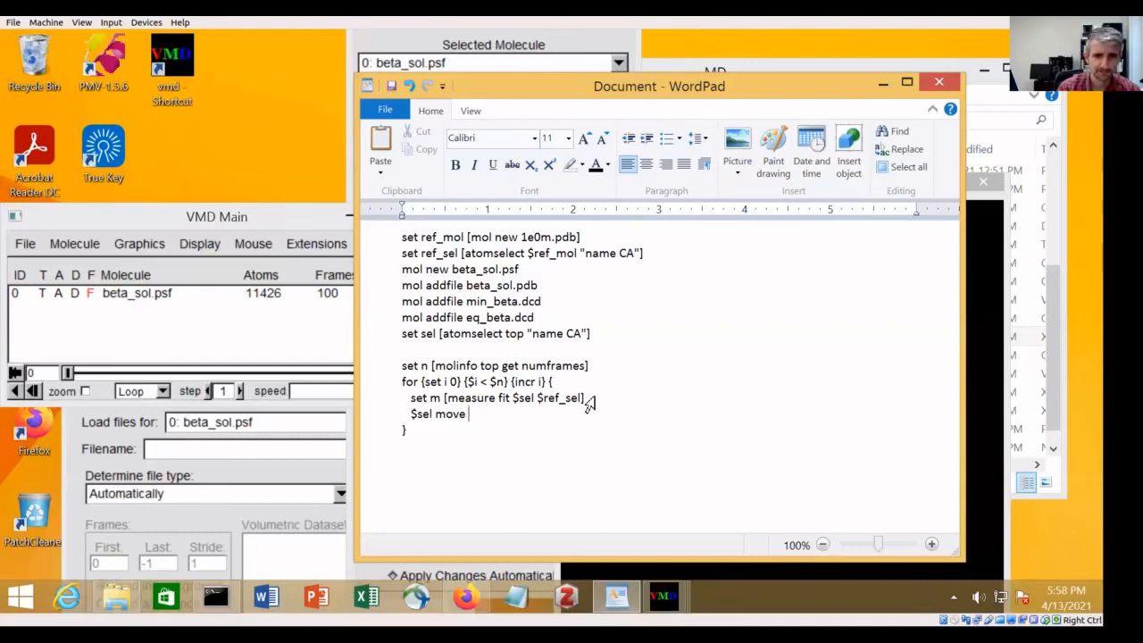
{"action": "type", "text": "$m"}
Insert the line set all [atomselect top all] directly below the set sel line, keeping a blank line before set n
{"action": "key", "text": "Up"}
{"action": "key", "text": "Up"}
{"action": "key", "text": "Up"}
{"action": "key", "text": "Up"}
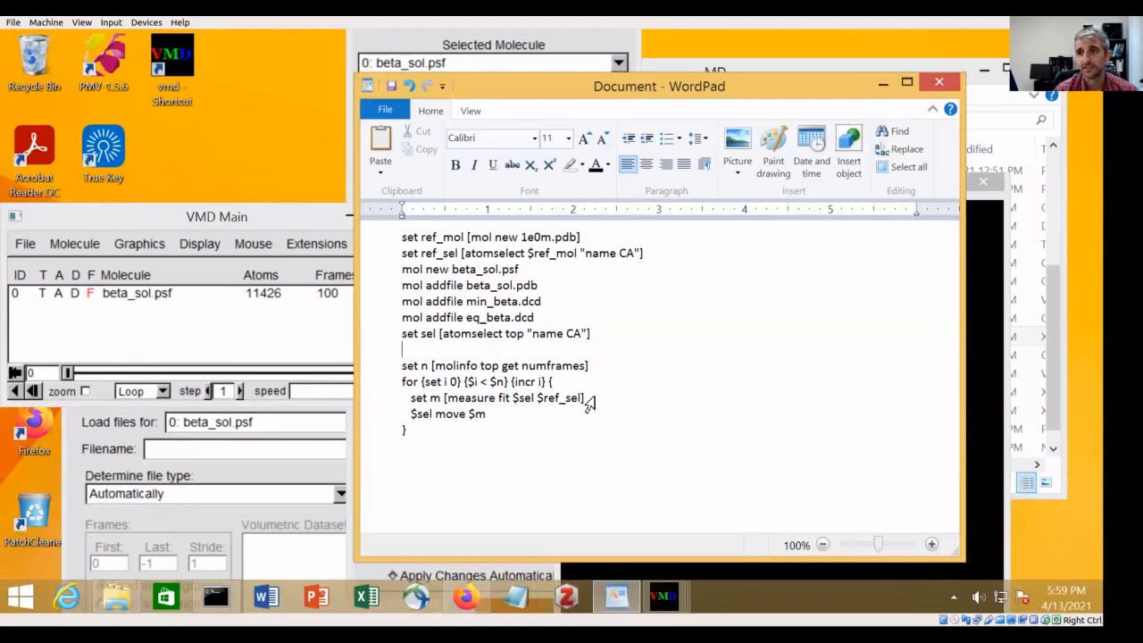
{"action": "key", "text": "Return"}
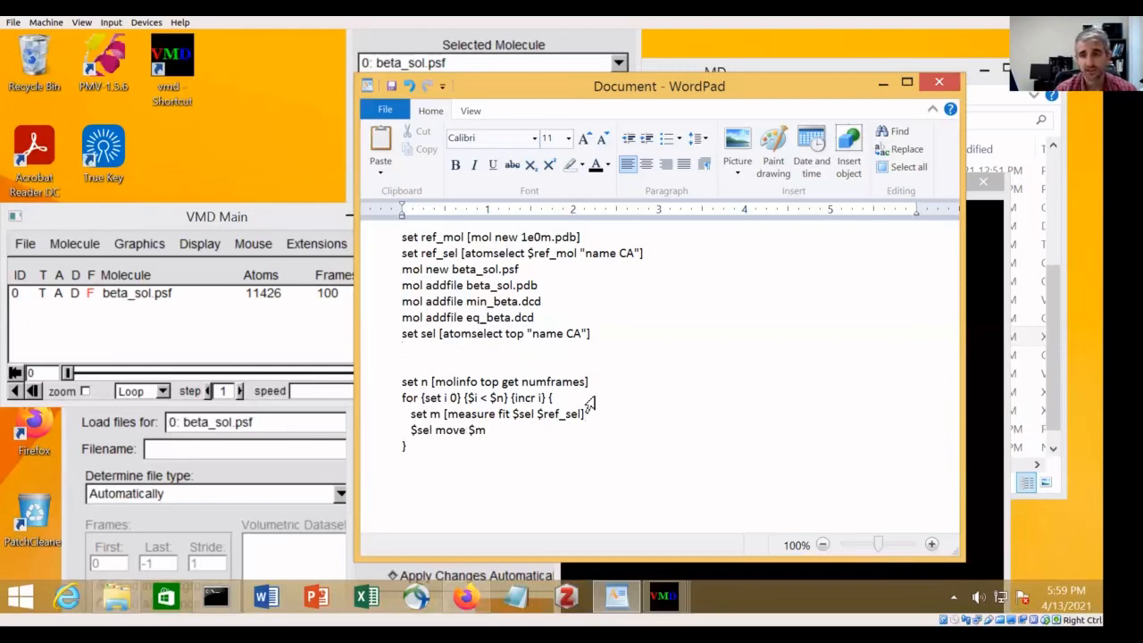
{"action": "type", "text": "set "}
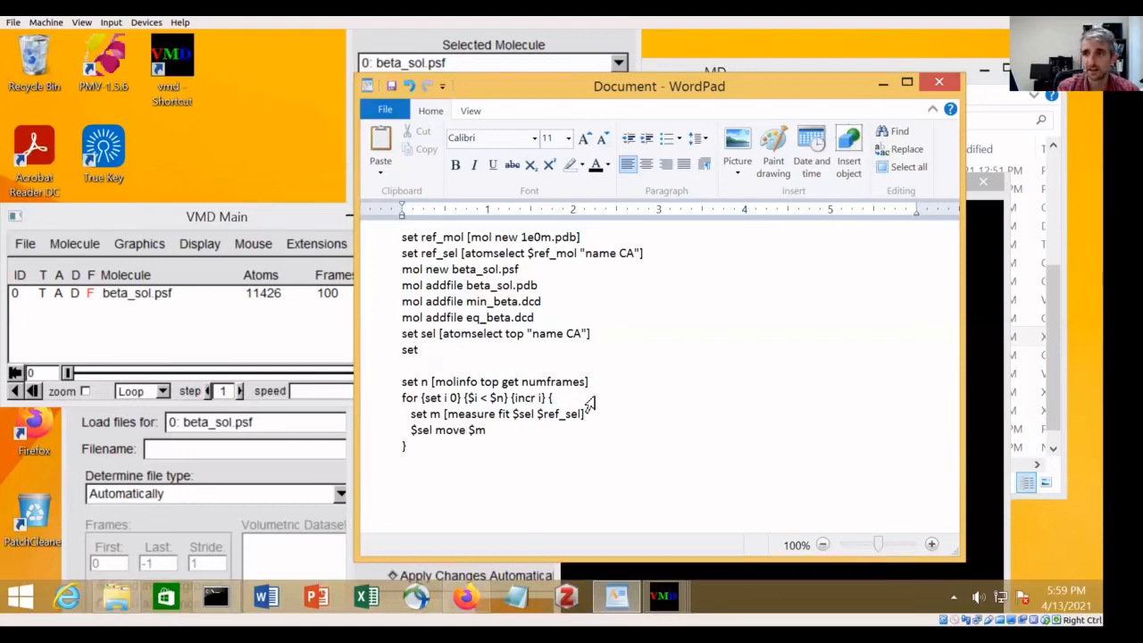
{"action": "type", "text": "a"}
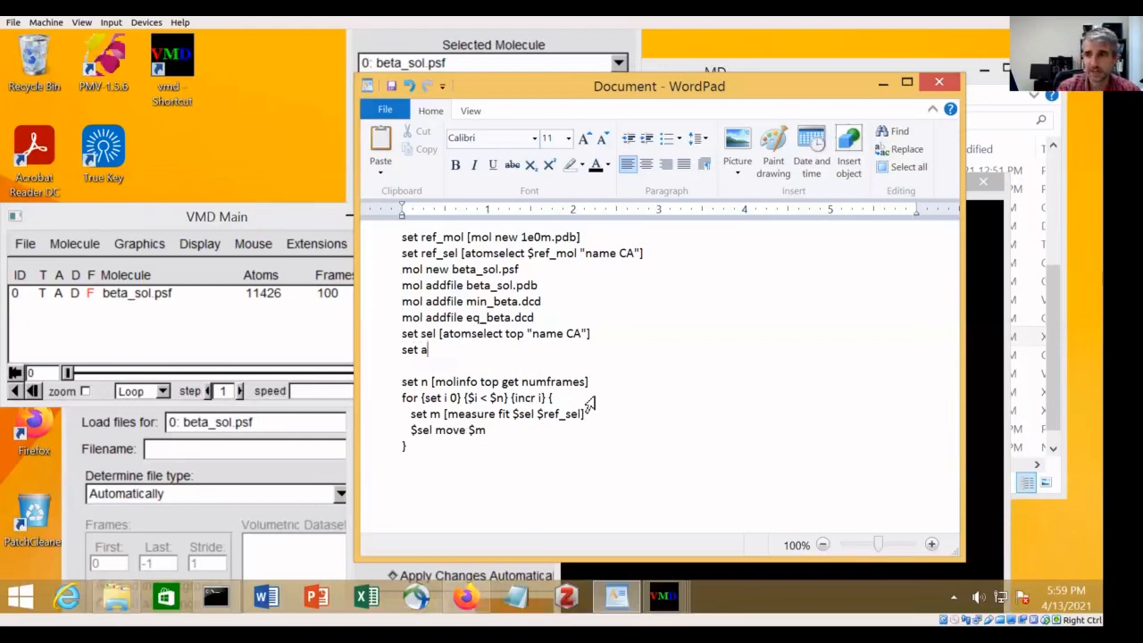
{"action": "type", "text": "ll ["}
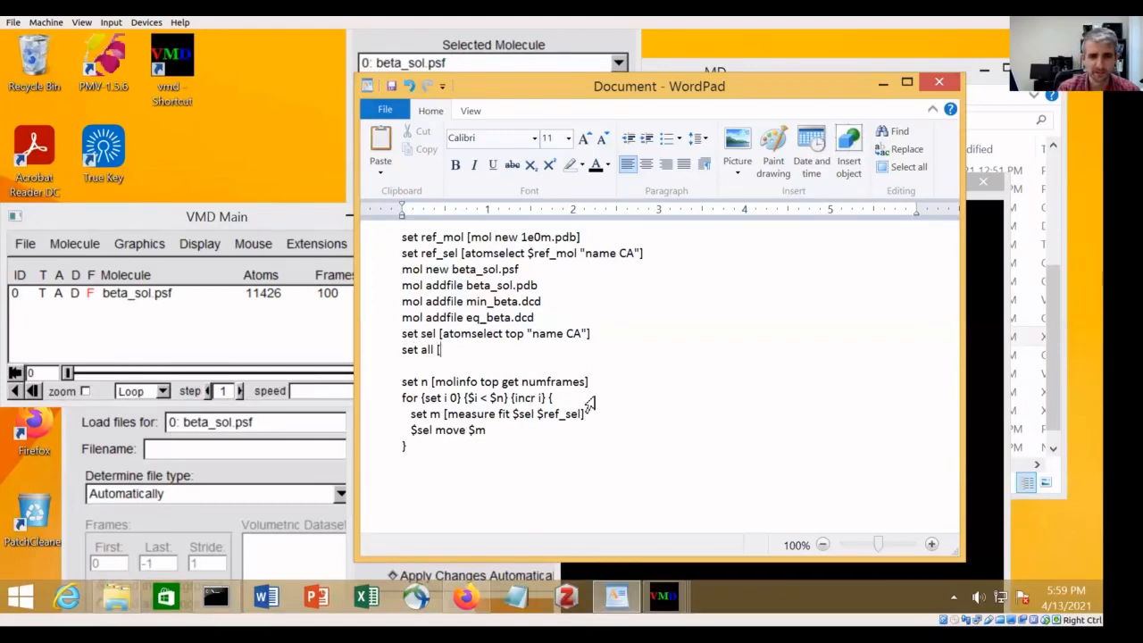
{"action": "type", "text": "atomsel"}
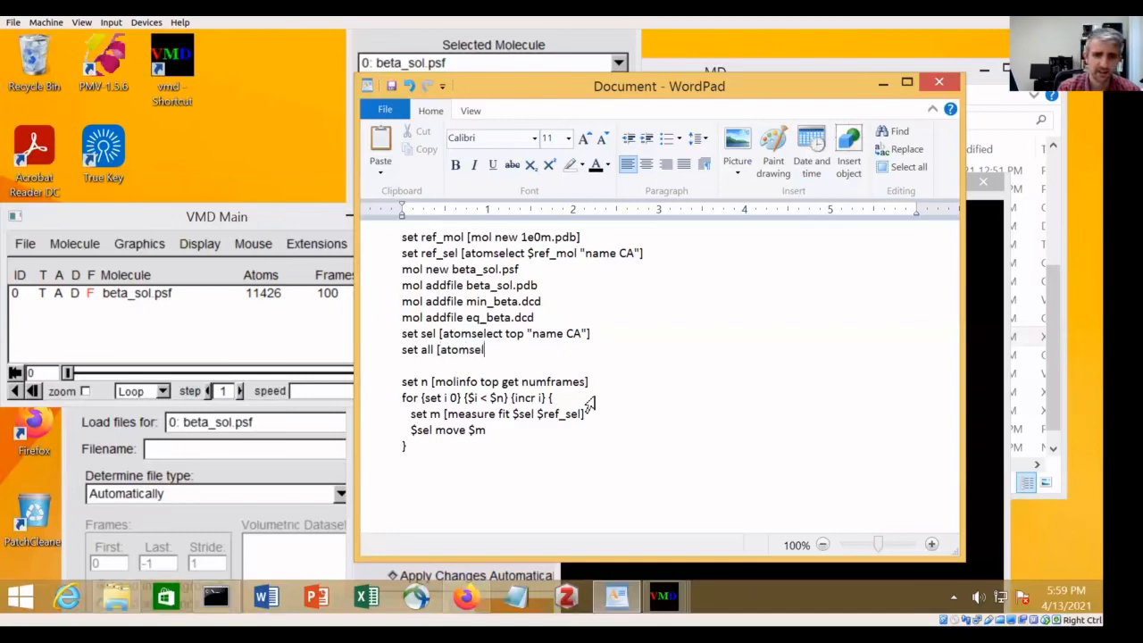
{"action": "type", "text": "ect top \""}
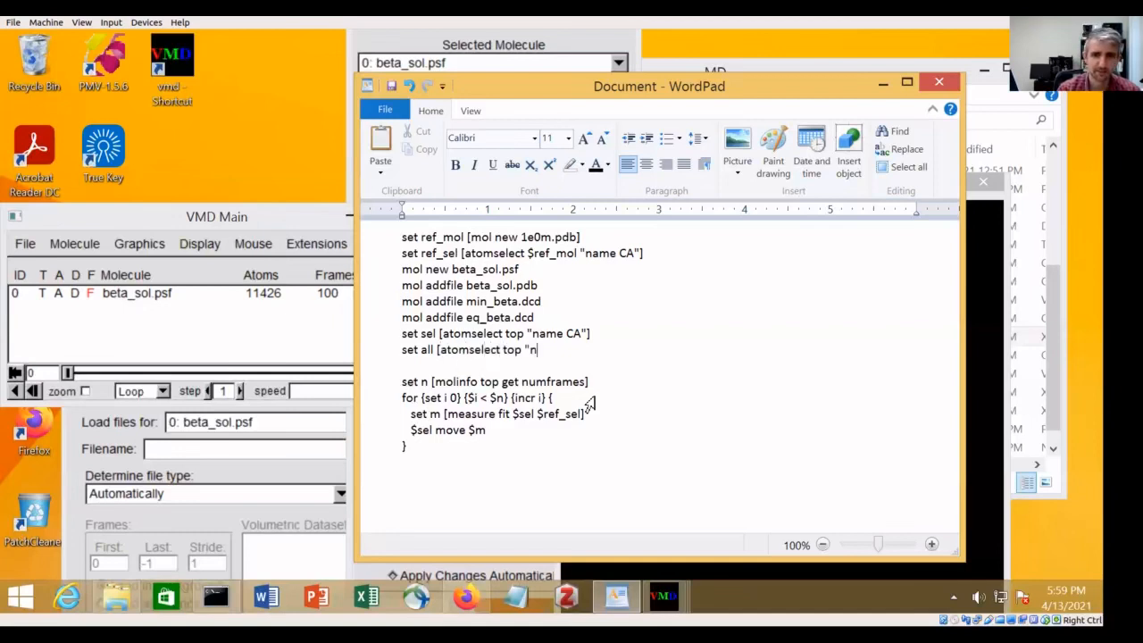
{"action": "key", "text": "BackSpace"}
{"action": "type", "text": "all]"}
{"action": "key", "text": "Down"}
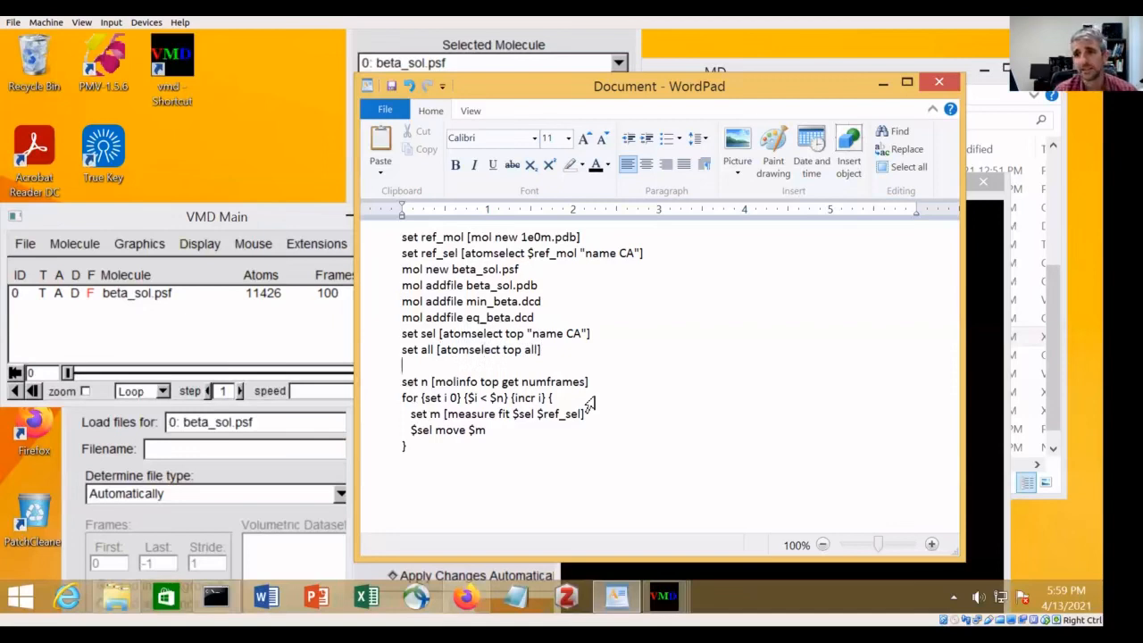
{"action": "key", "text": "Left"}
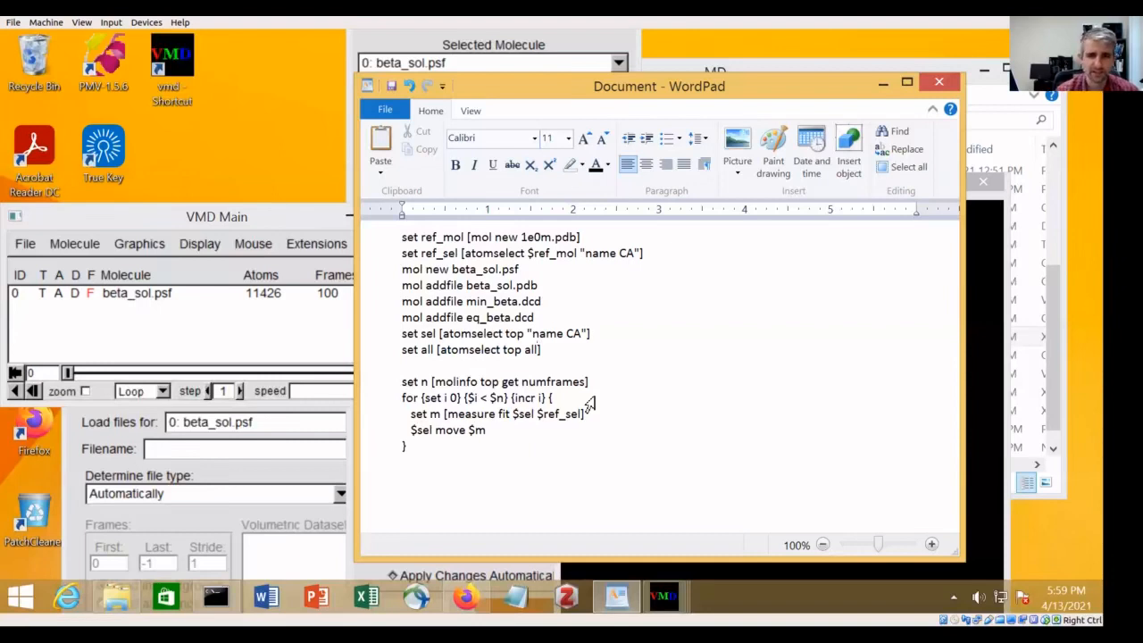
{"action": "key", "text": "BackSpace"}
{"action": "key", "text": "BackSpace"}
{"action": "key", "text": "BackSpace"}
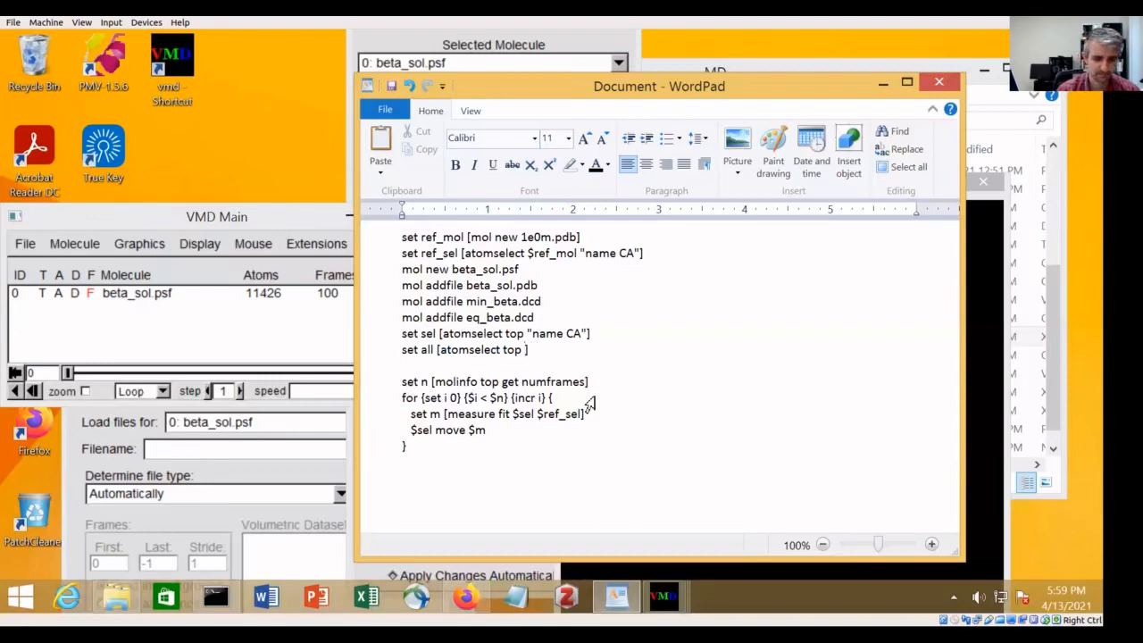
{"action": "type", "text": "all"}
Make the move command in the loop act on $all and add an empty indented line below it
{"action": "key", "text": "Down"}
{"action": "key", "text": "Down"}
{"action": "key", "text": "Down"}
{"action": "key", "text": "Down"}
{"action": "key", "text": "Down"}
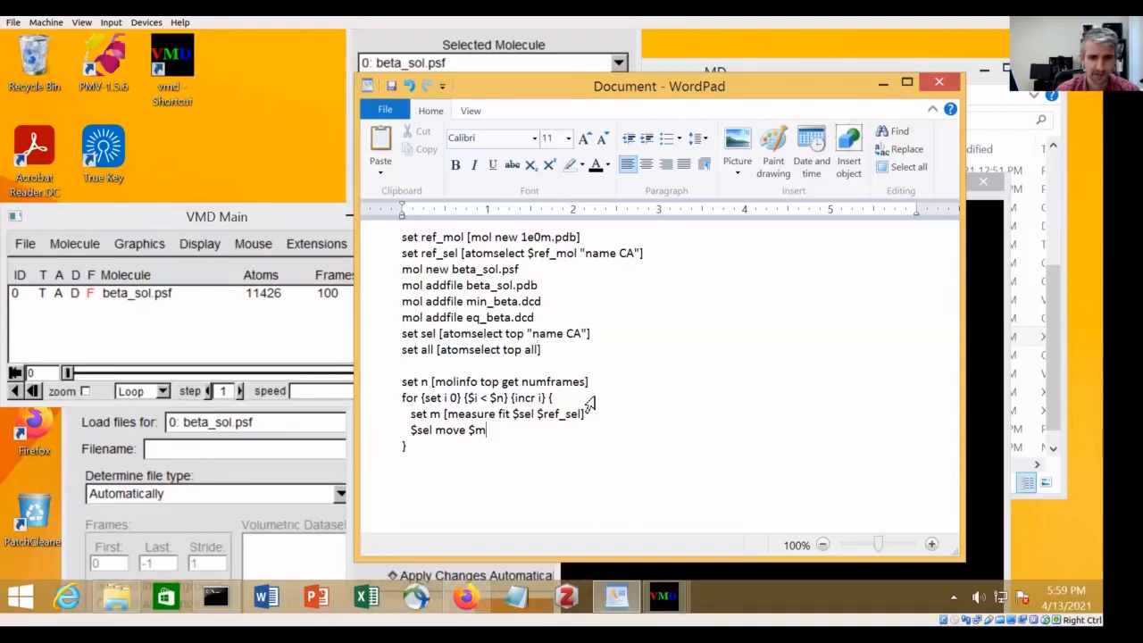
{"action": "key", "text": "Return"}
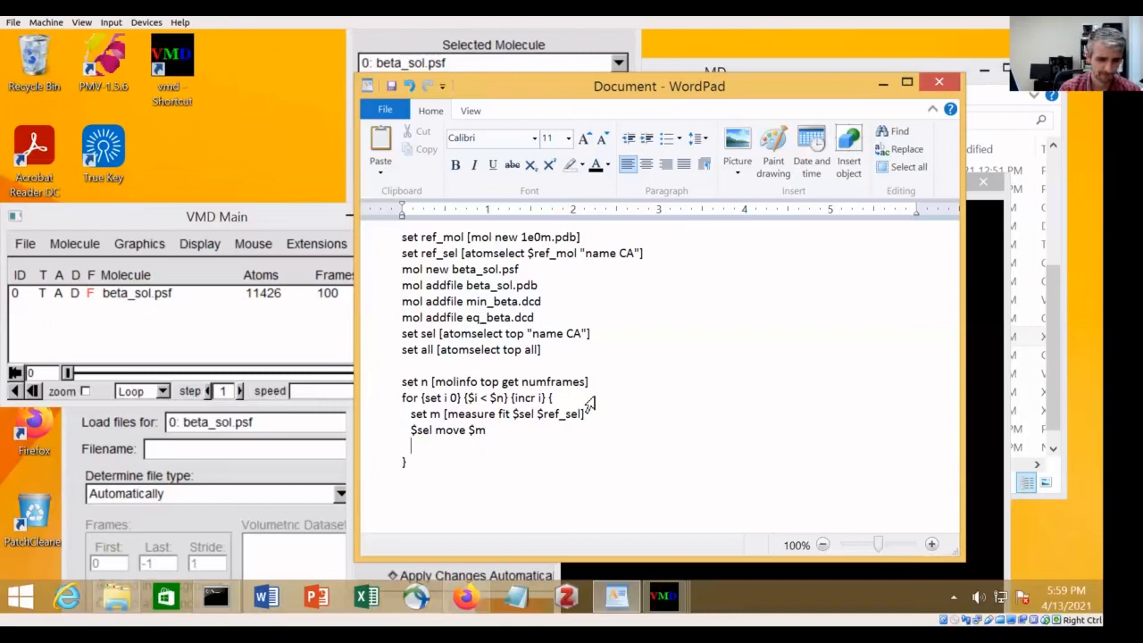
{"action": "key", "text": "Up"}
{"action": "key", "text": "Right"}
{"action": "key", "text": "Right"}
{"action": "key", "text": "Right"}
{"action": "key", "text": "Right"}
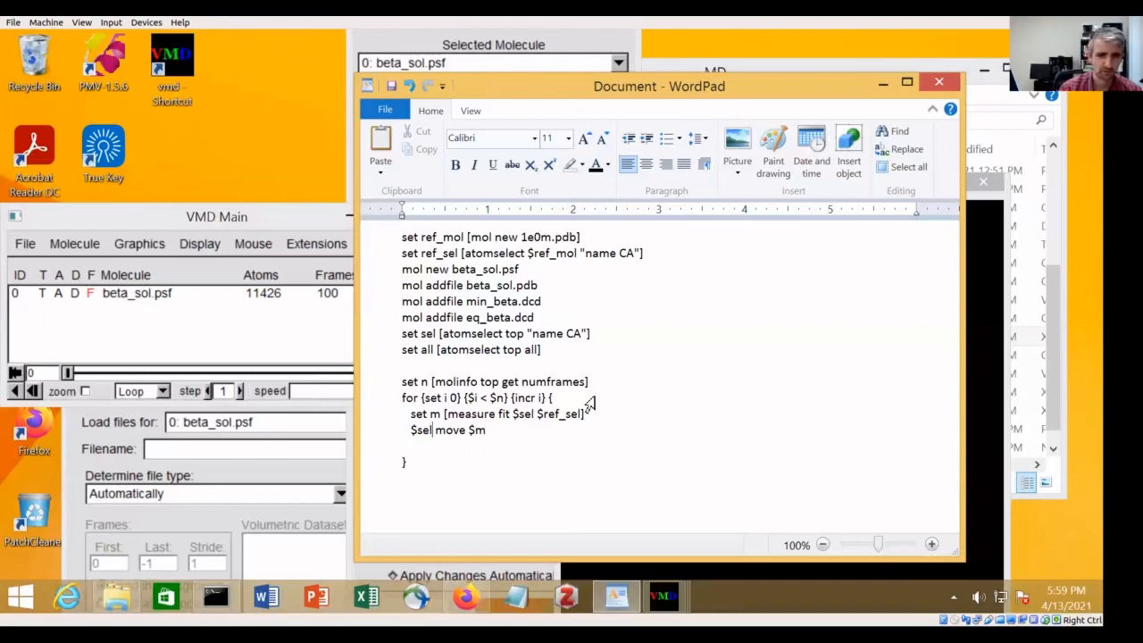
{"action": "key", "text": "BackSpace"}
{"action": "key", "text": "BackSpace"}
{"action": "key", "text": "BackSpace"}
{"action": "type", "text": "all"}
{"action": "key", "text": "Down"}
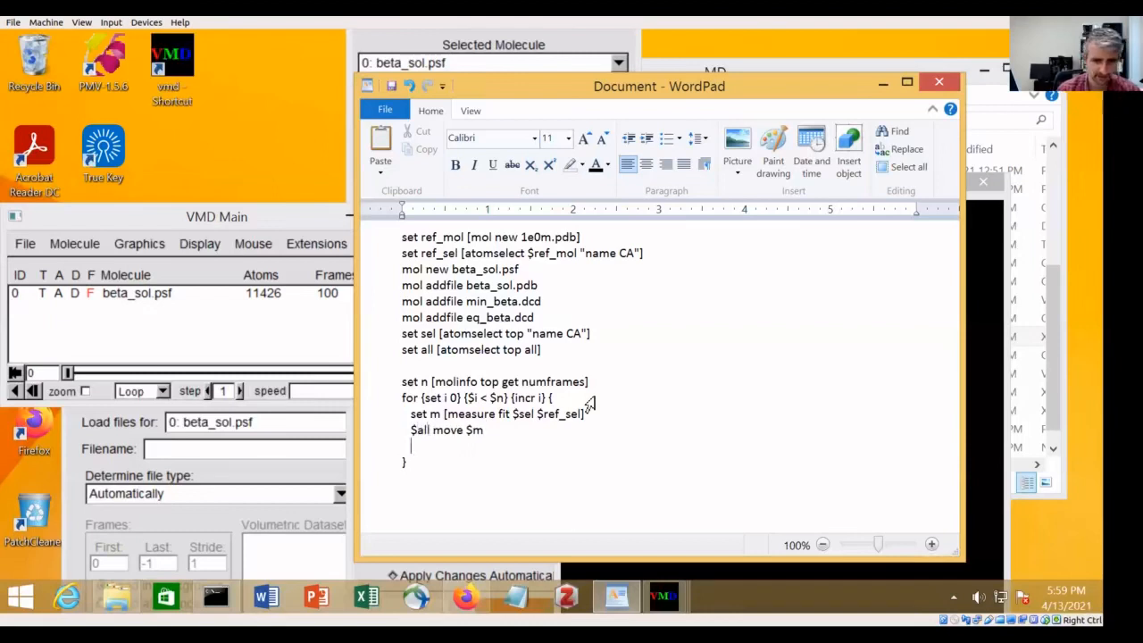
Complete the loop body with the lines set rmsd [measure rmsd $sel $ref_sel] and puts "$i $rmsd" before the closing brace
{"action": "type", "text": "$sel $ref_se"}
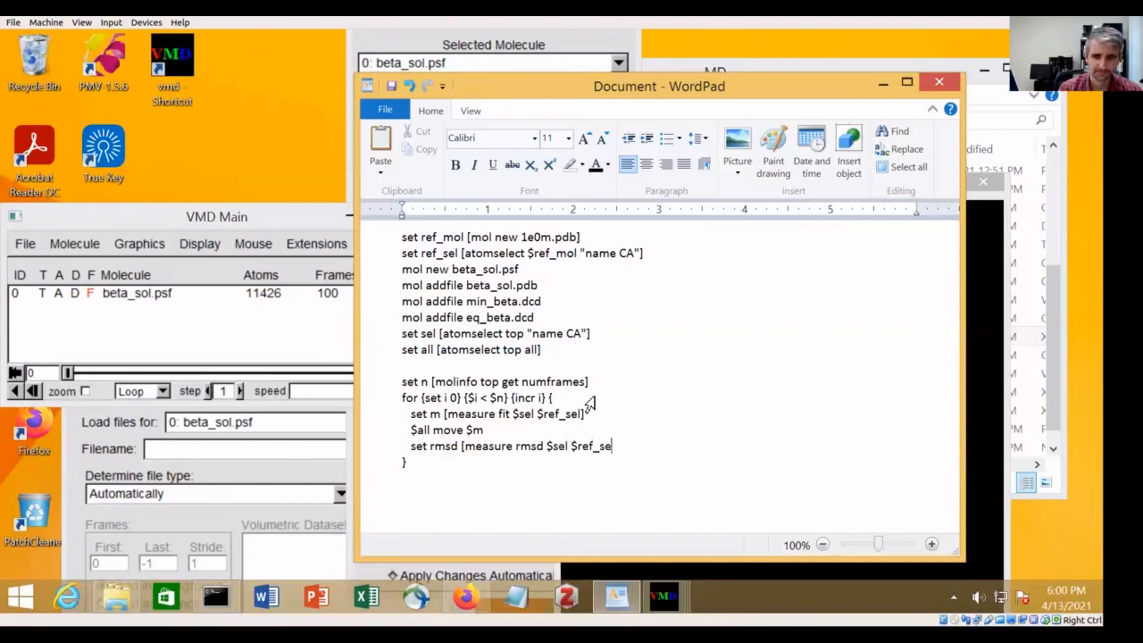
{"action": "key", "text": "Return"}
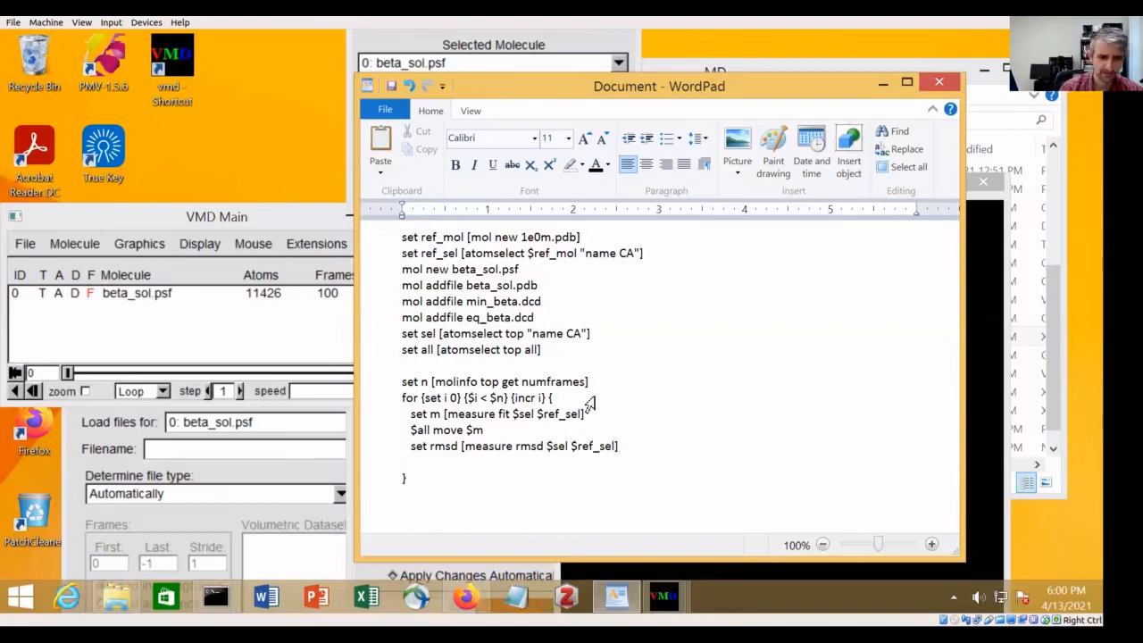
{"action": "type", "text": "puts "}
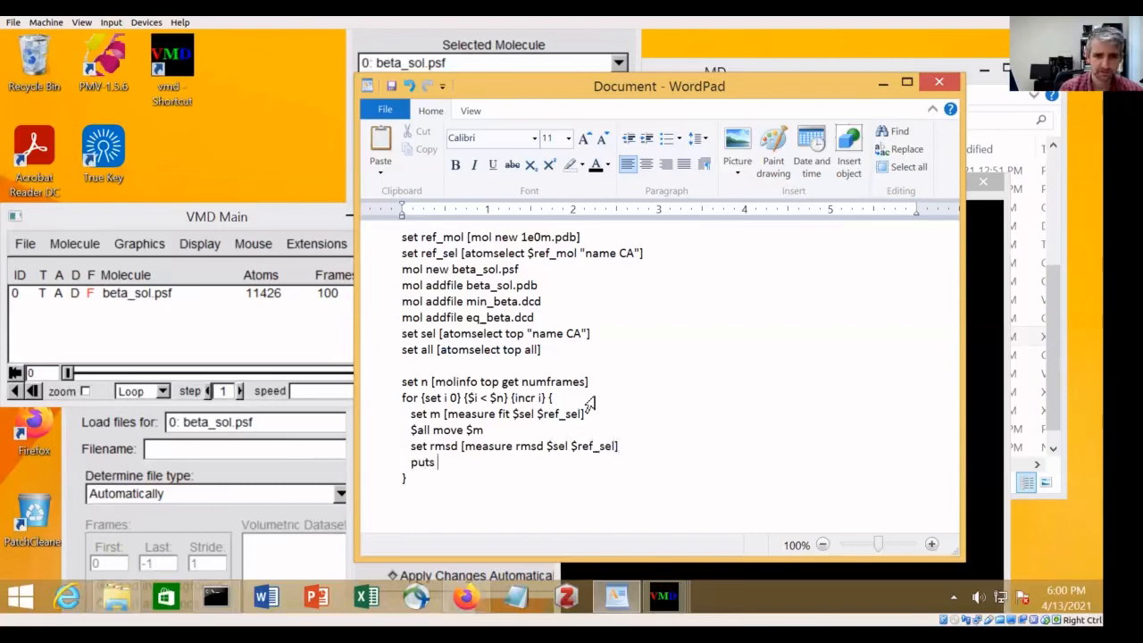
{"action": "type", "text": "\"$"}
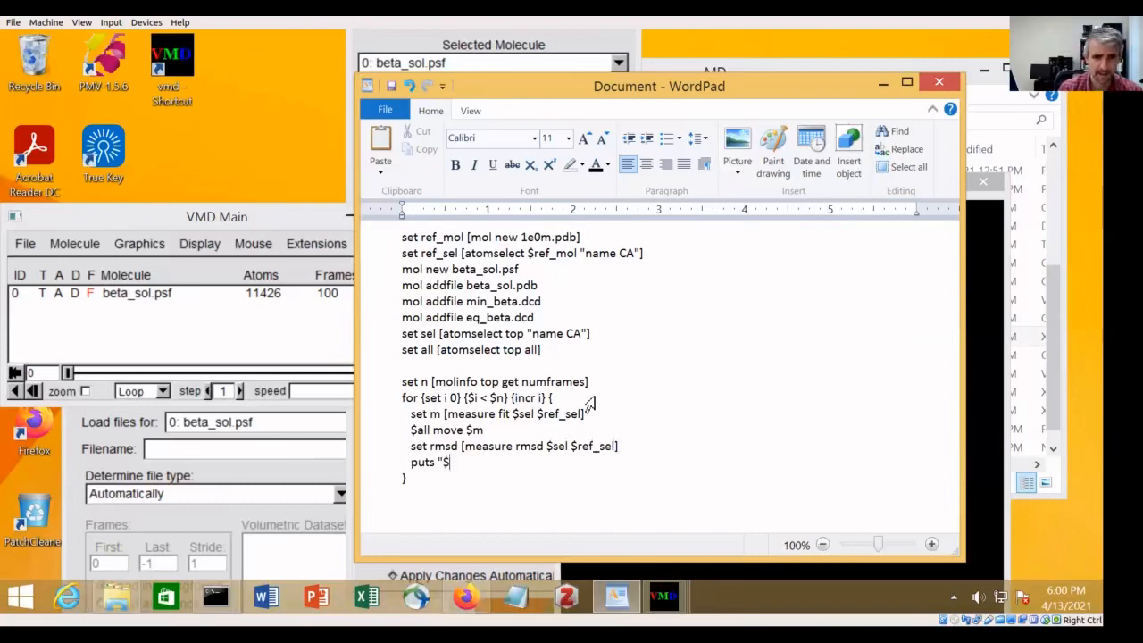
{"action": "type", "text": "i $rmsd\""}
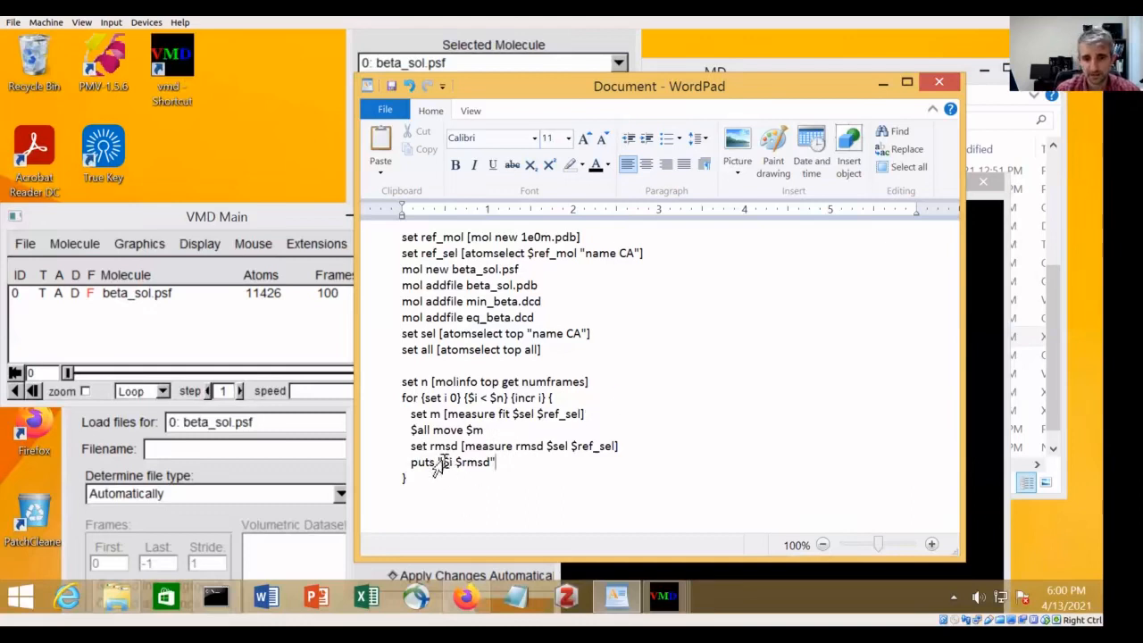
{"action": "left_click_drag", "start_coordinate": [437, 465], "coordinate": [492, 468]}
{"action": "left_click", "coordinate": [472, 508]}
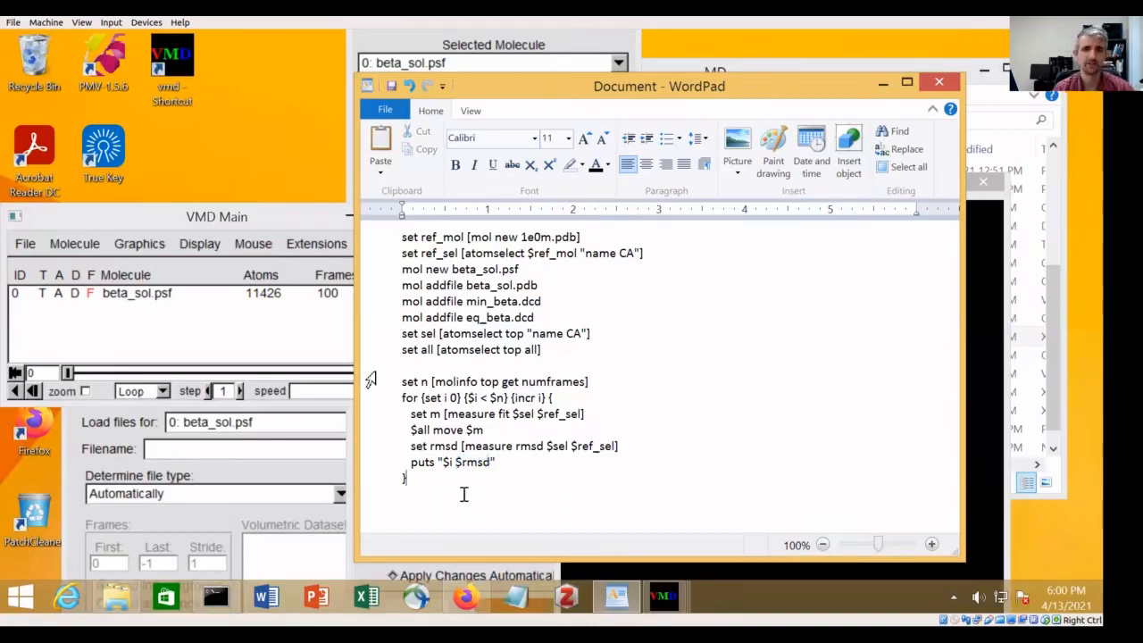
Start saving the script as a new file in the MD folder with Text Document as the file type
{"action": "left_click", "coordinate": [385, 109]}
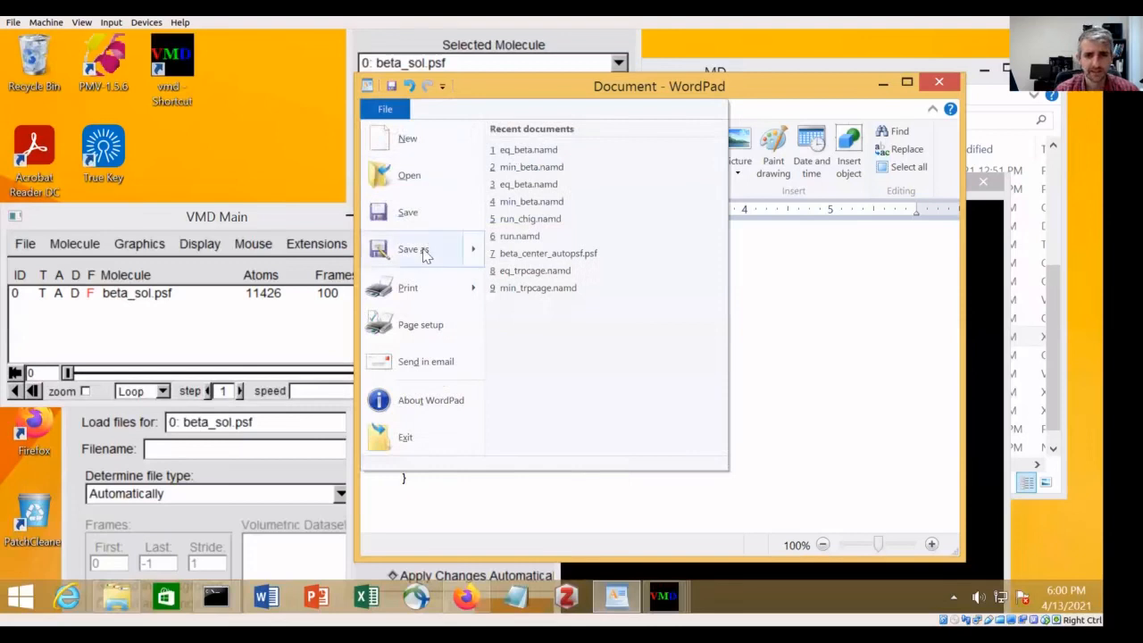
{"action": "left_click", "coordinate": [422, 250]}
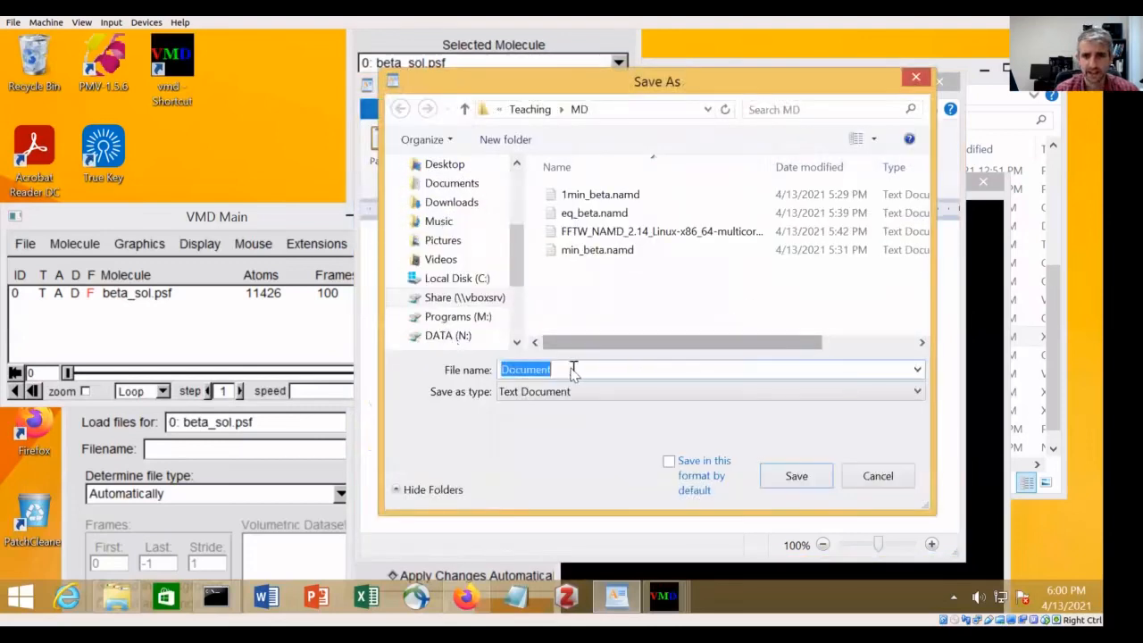
{"action": "left_click", "coordinate": [616, 371]}
{"action": "left_click", "coordinate": [665, 393]}
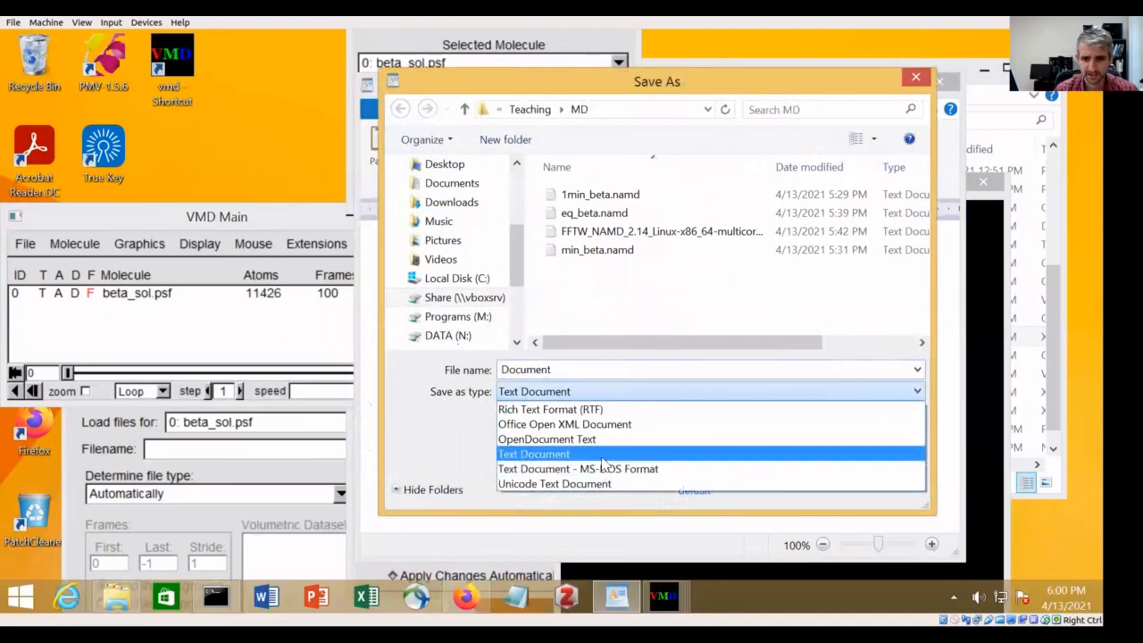
{"action": "left_click", "coordinate": [602, 455]}
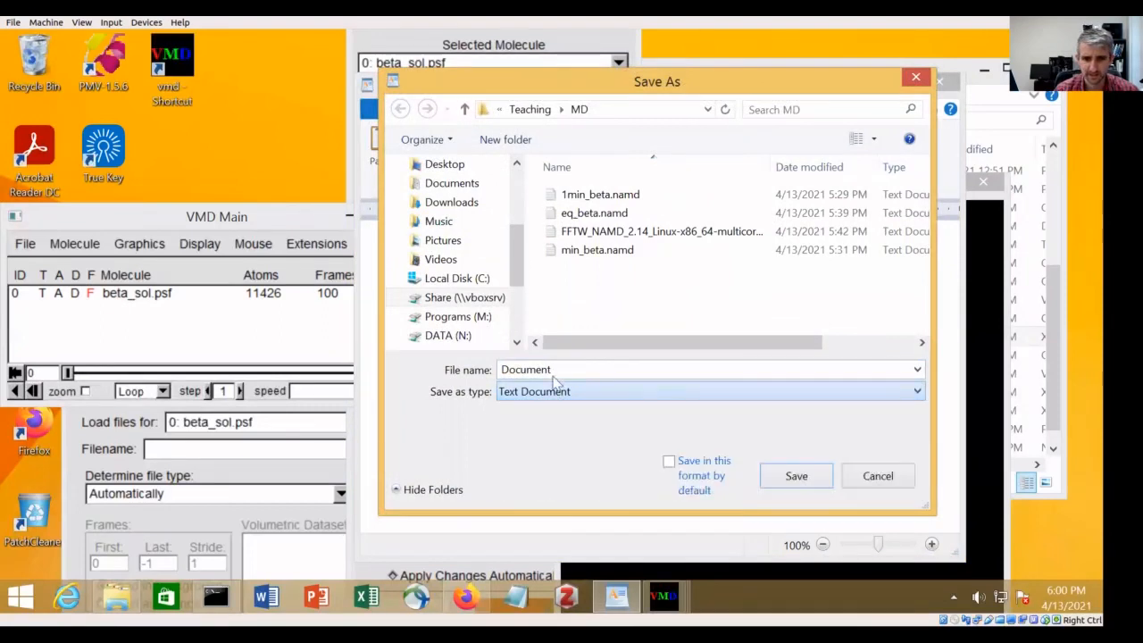
{"action": "double_click", "coordinate": [563, 369]}
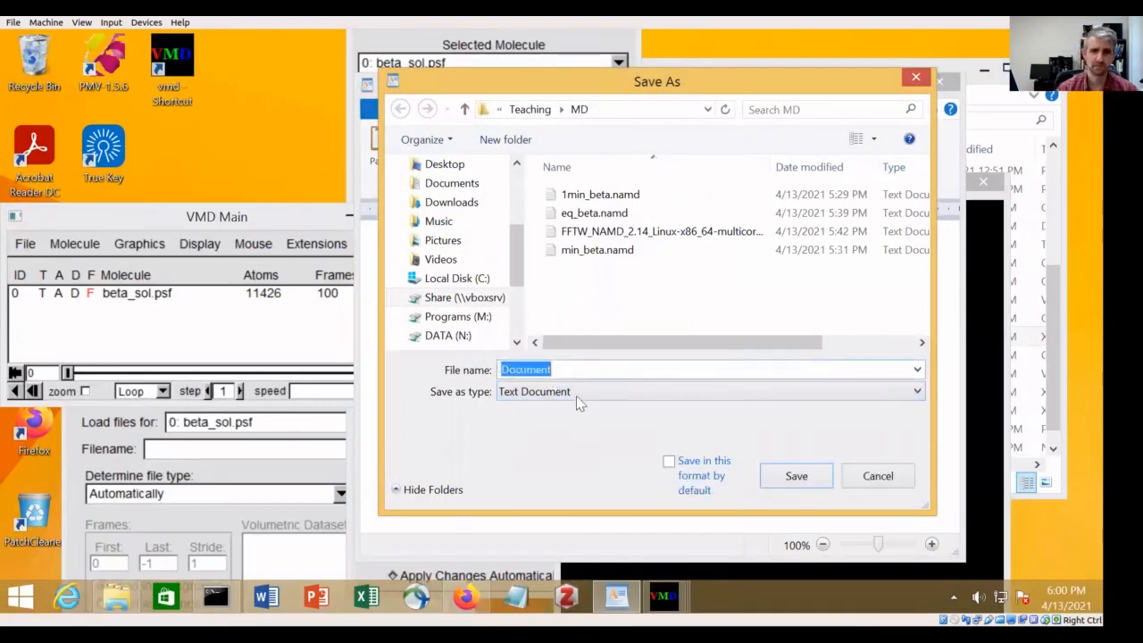
{"action": "left_click", "coordinate": [576, 396]}
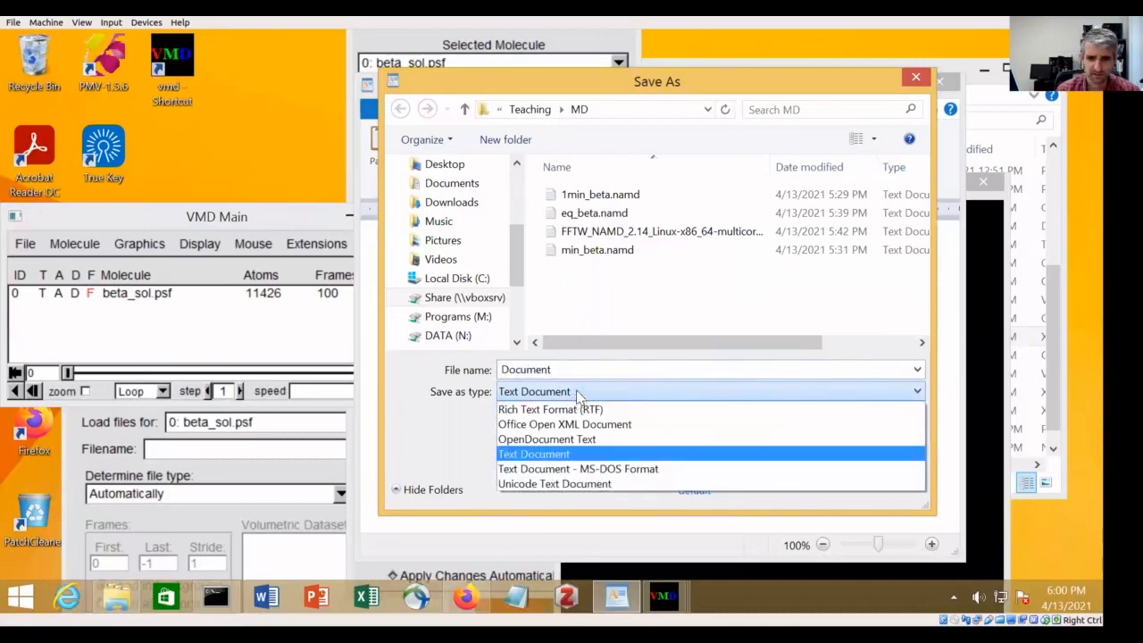
{"action": "left_click", "coordinate": [576, 373]}
Name the file rmsd.tcl and save it, accepting the text-only format
{"action": "double_click", "coordinate": [528, 368]}
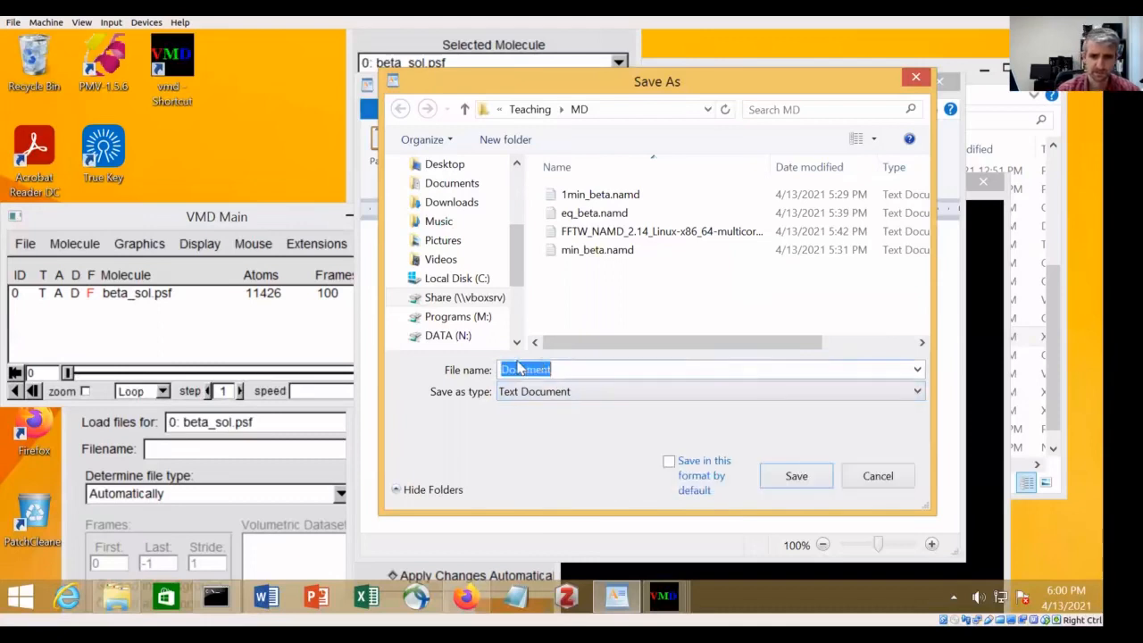
{"action": "type", "text": "rm"}
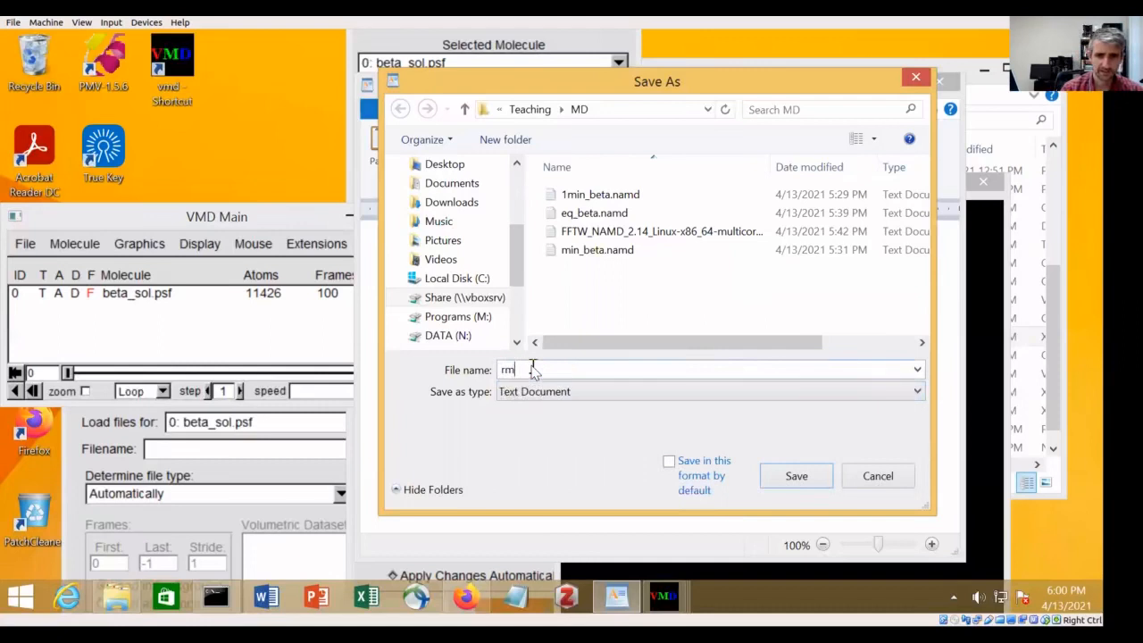
{"action": "type", "text": "sd.txt"}
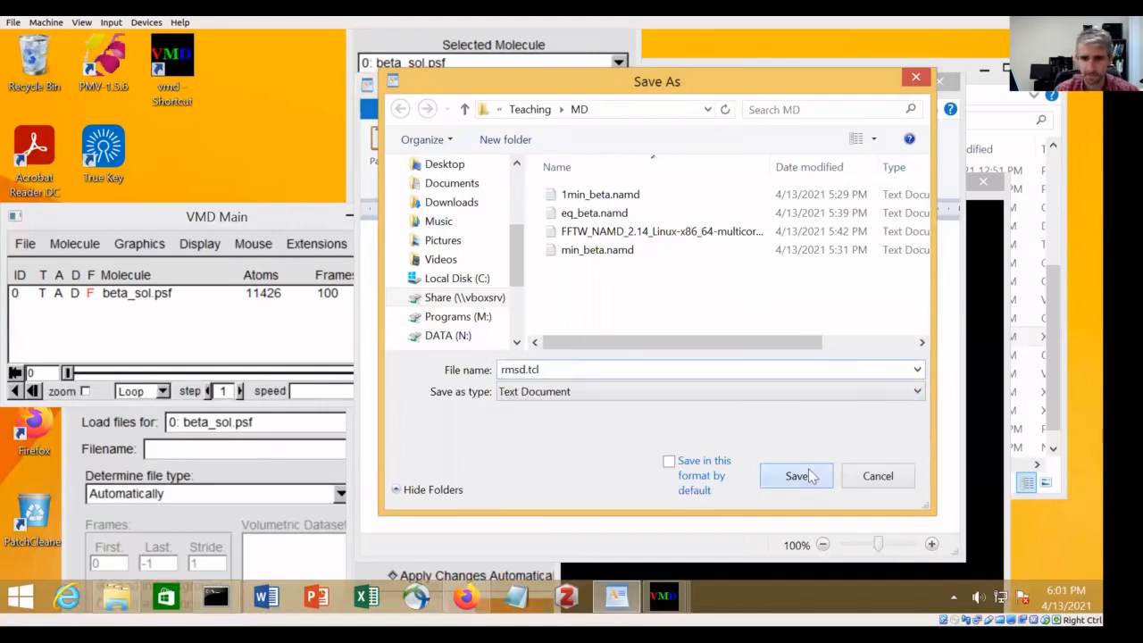
{"action": "left_click", "coordinate": [797, 475]}
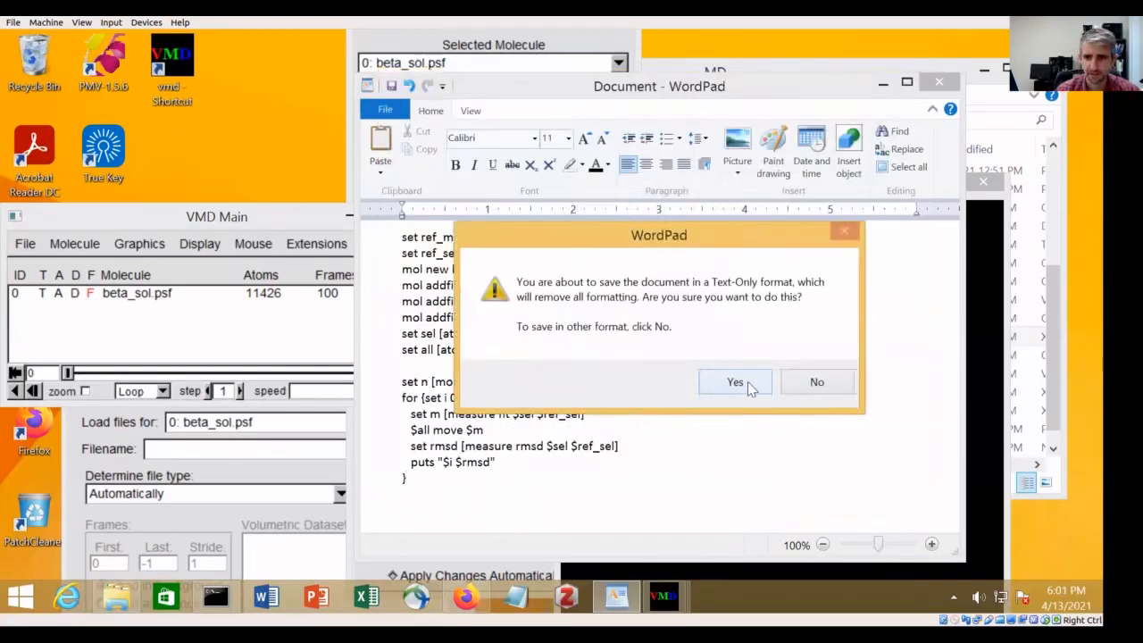
{"action": "left_click", "coordinate": [735, 382]}
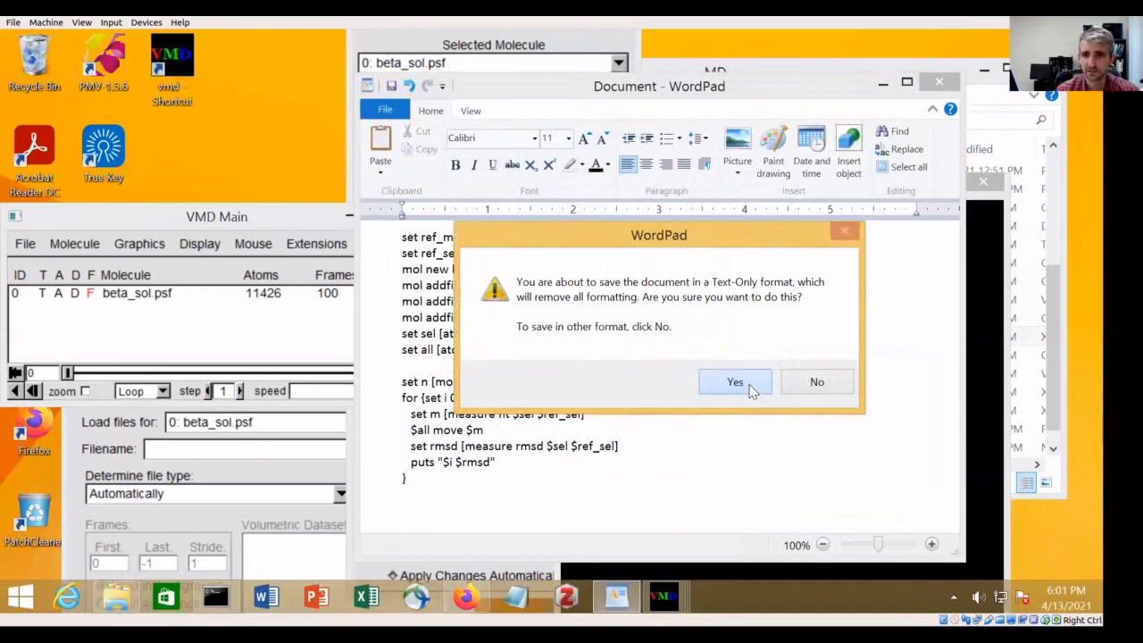
{"action": "left_click", "coordinate": [735, 382]}
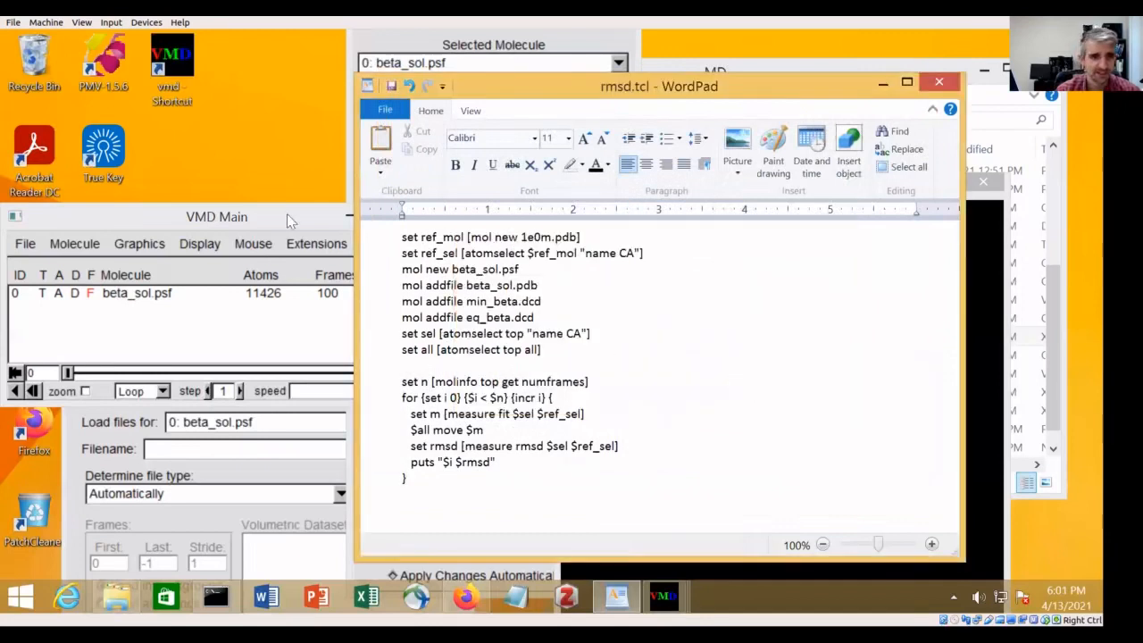
Switch to VMD, open the Tk Console and source the script rmsd.tcl.txt
{"action": "left_click_drag", "start_coordinate": [287, 214], "coordinate": [344, 79]}
{"action": "left_click", "coordinate": [370, 101]}
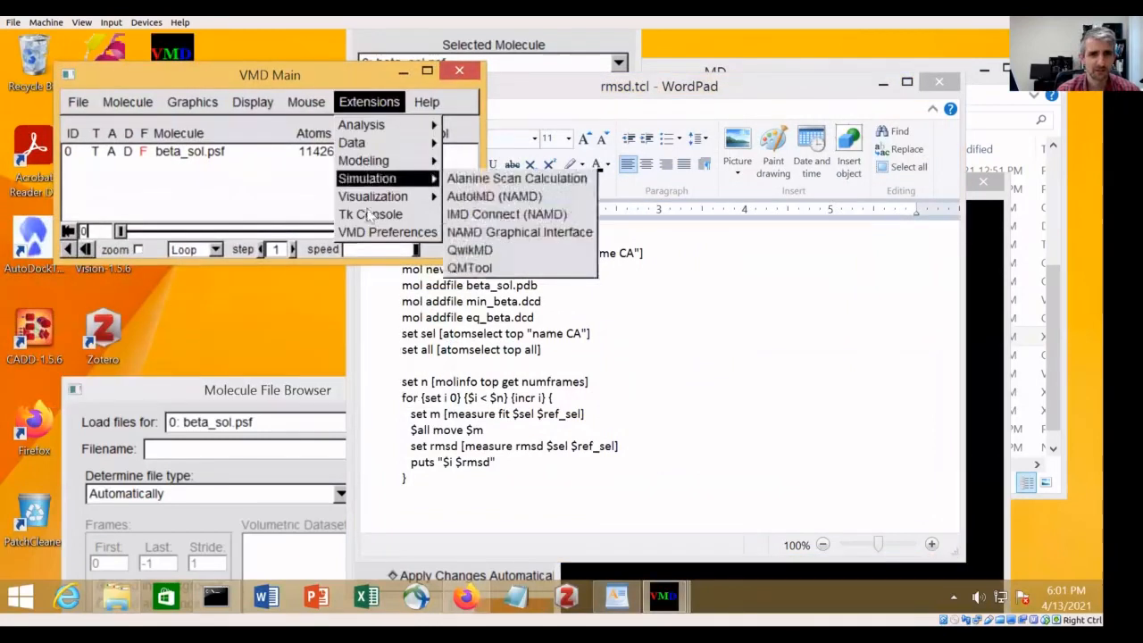
{"action": "left_click", "coordinate": [368, 212]}
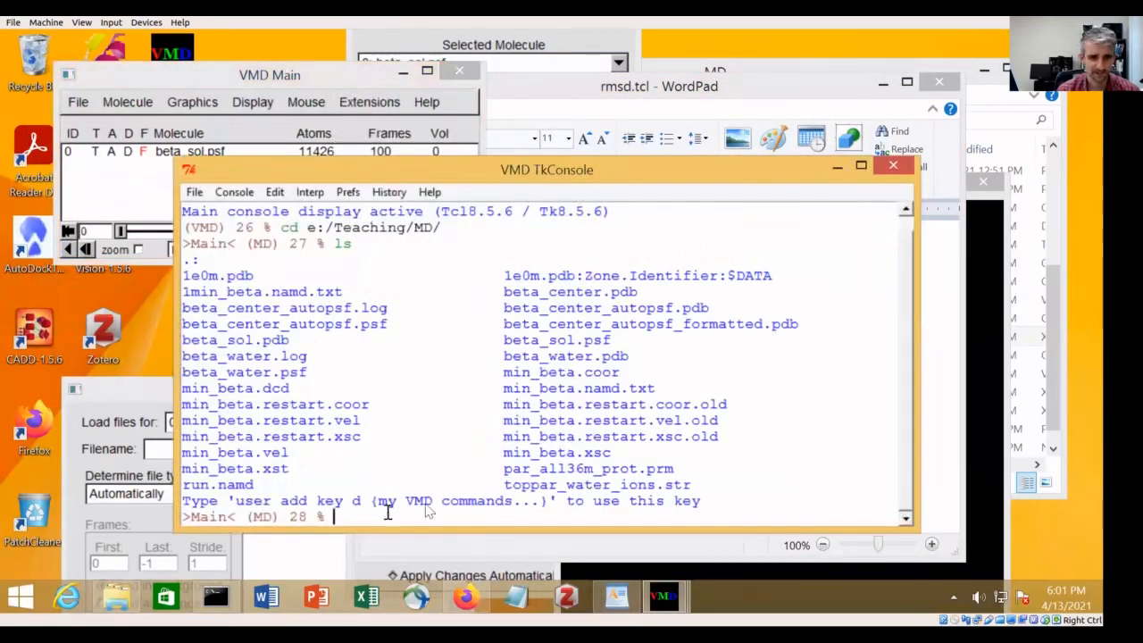
{"action": "type", "text": "source"}
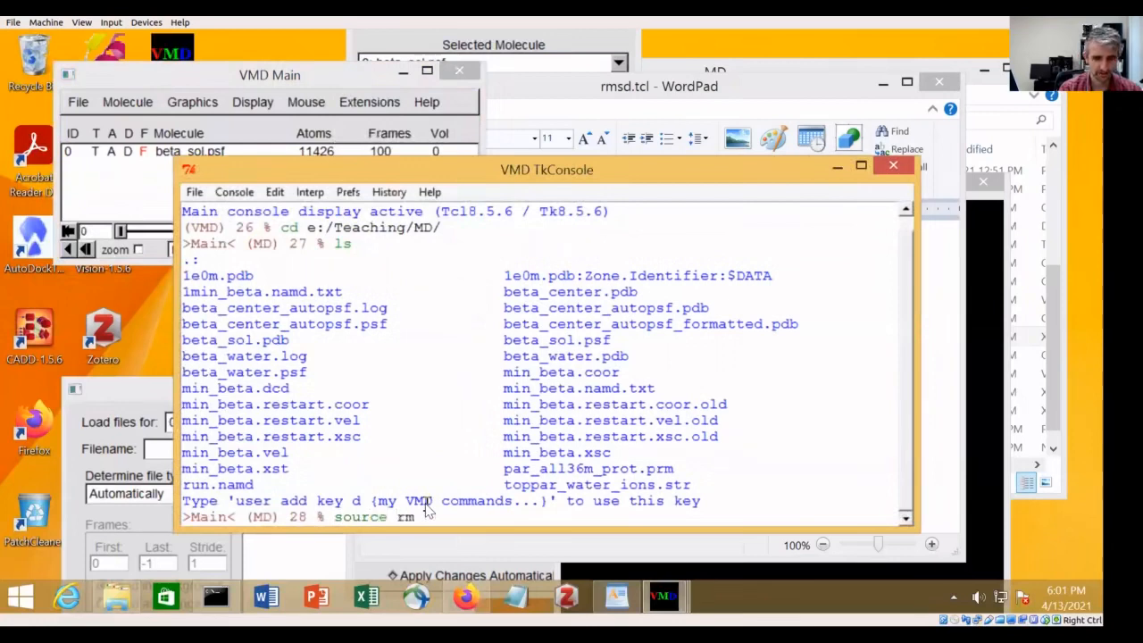
{"action": "type", "text": " rm"}
{"action": "key", "text": "Tab"}
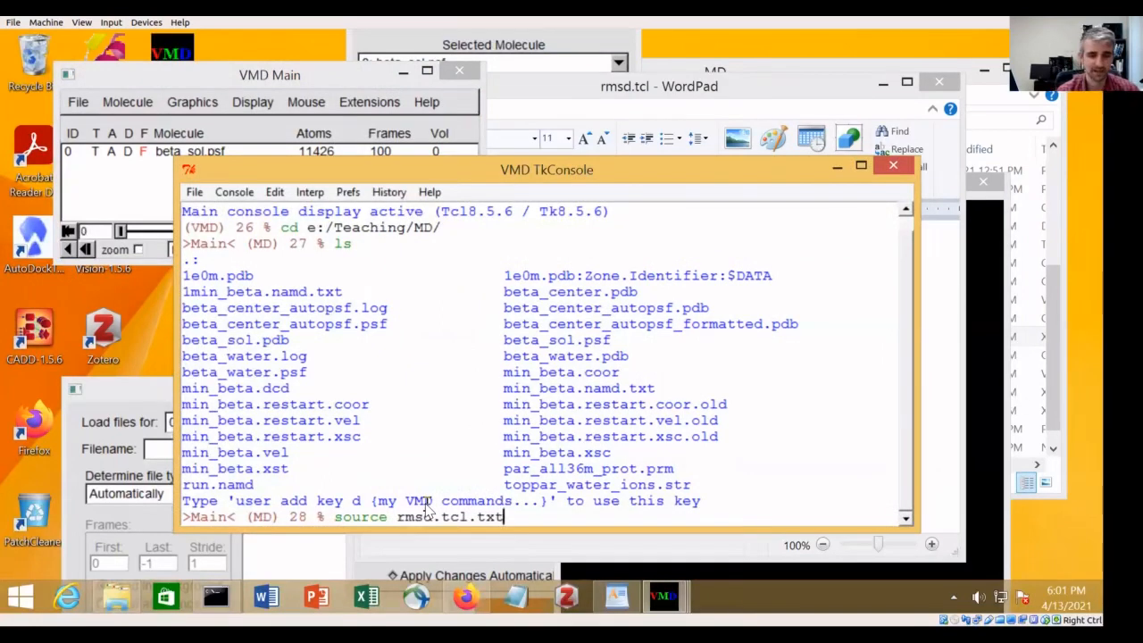
{"action": "key", "text": "Return"}
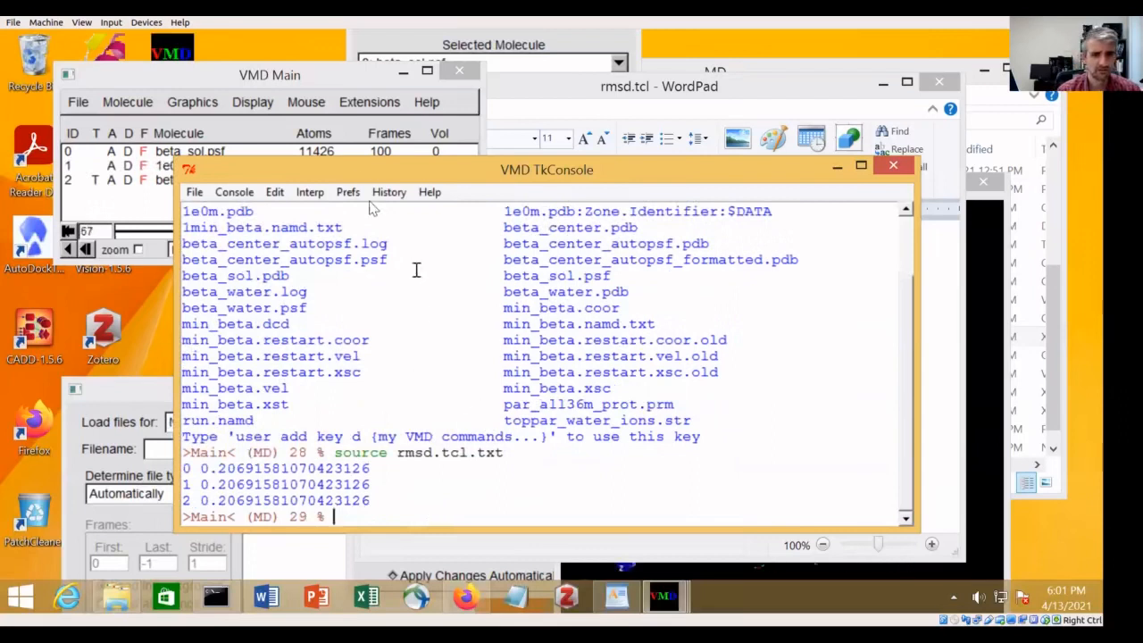
Delete the 1e0m.pdb molecule and the second beta_sol.psf molecule (IDs 1 and 2) from VMD
{"action": "left_click_drag", "start_coordinate": [358, 177], "coordinate": [274, 123]}
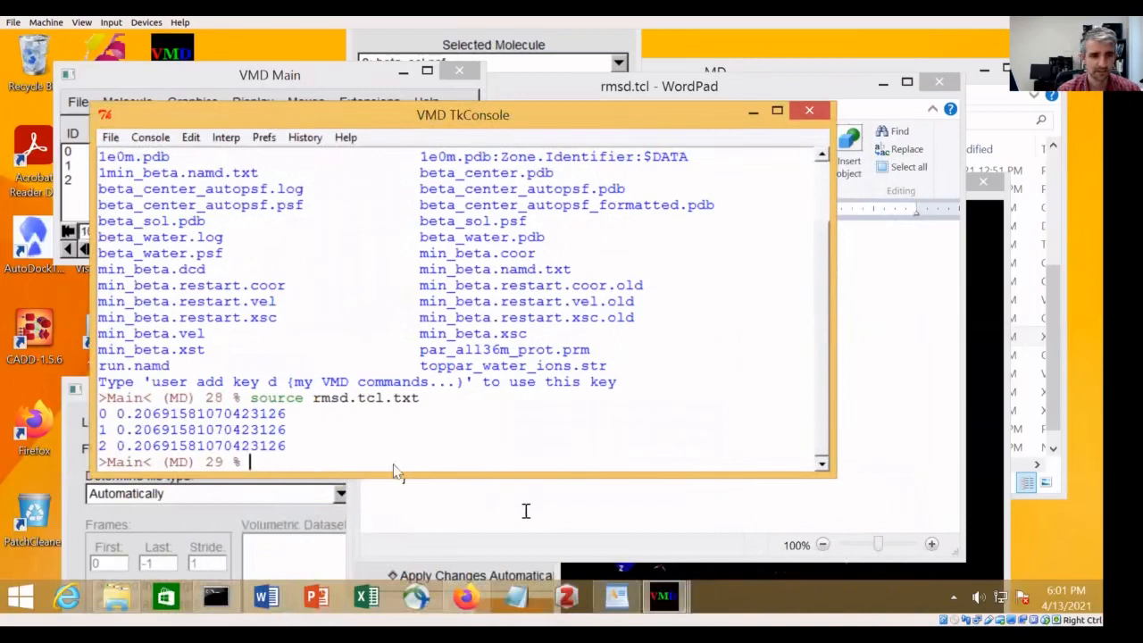
{"action": "left_click_drag", "start_coordinate": [282, 116], "coordinate": [277, 198]}
{"action": "left_click", "coordinate": [268, 166]}
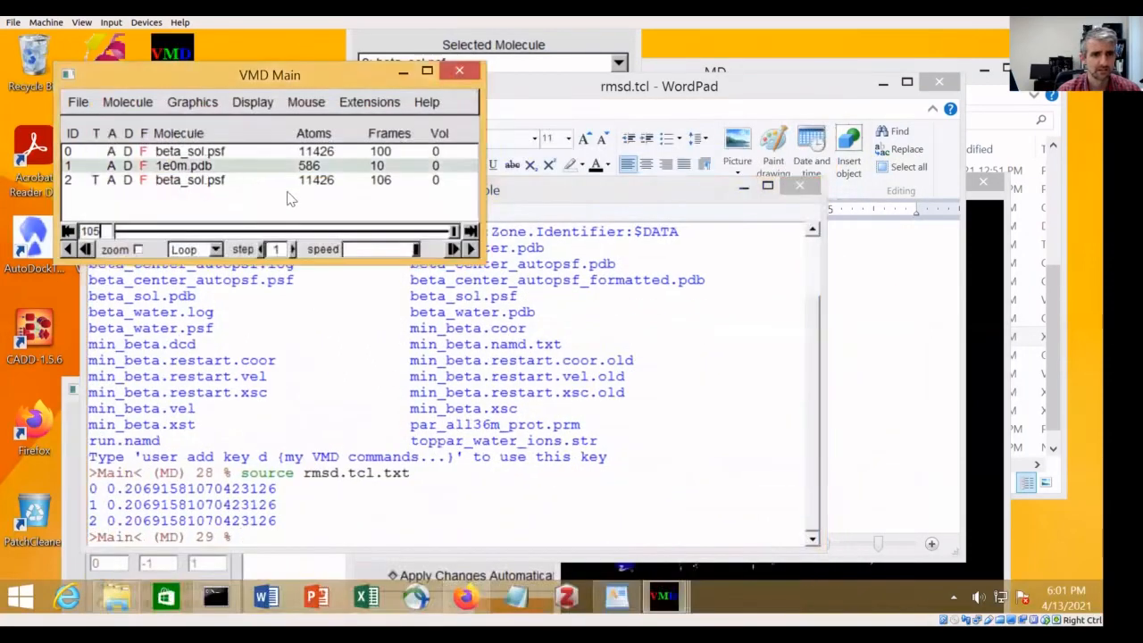
{"action": "left_click", "coordinate": [287, 198]}
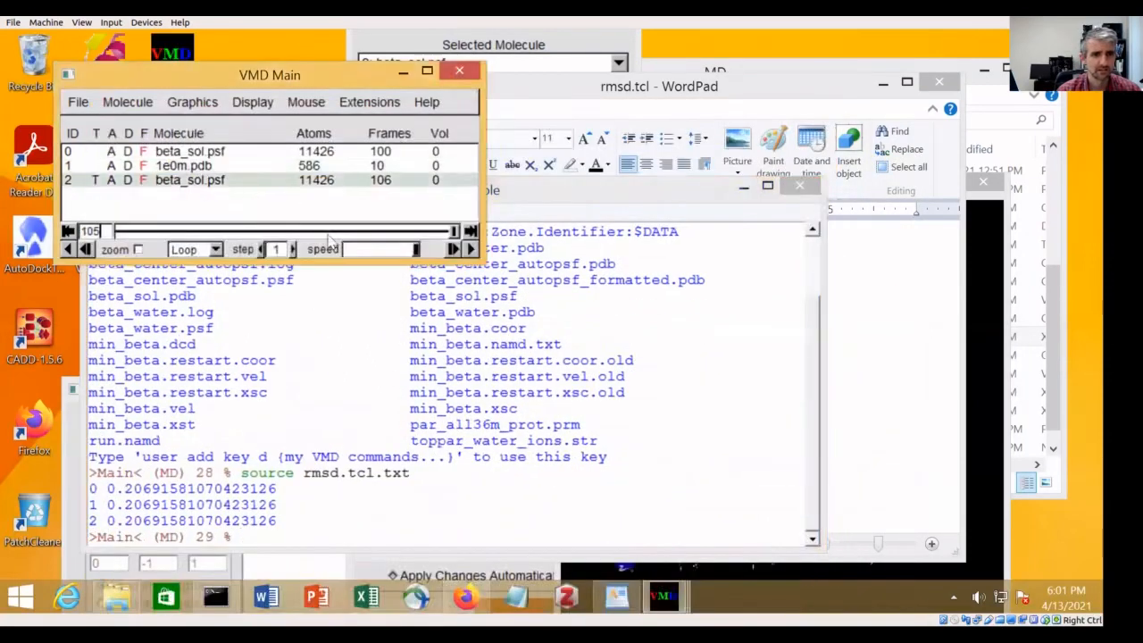
{"action": "left_click", "coordinate": [225, 168], "text": "shift"}
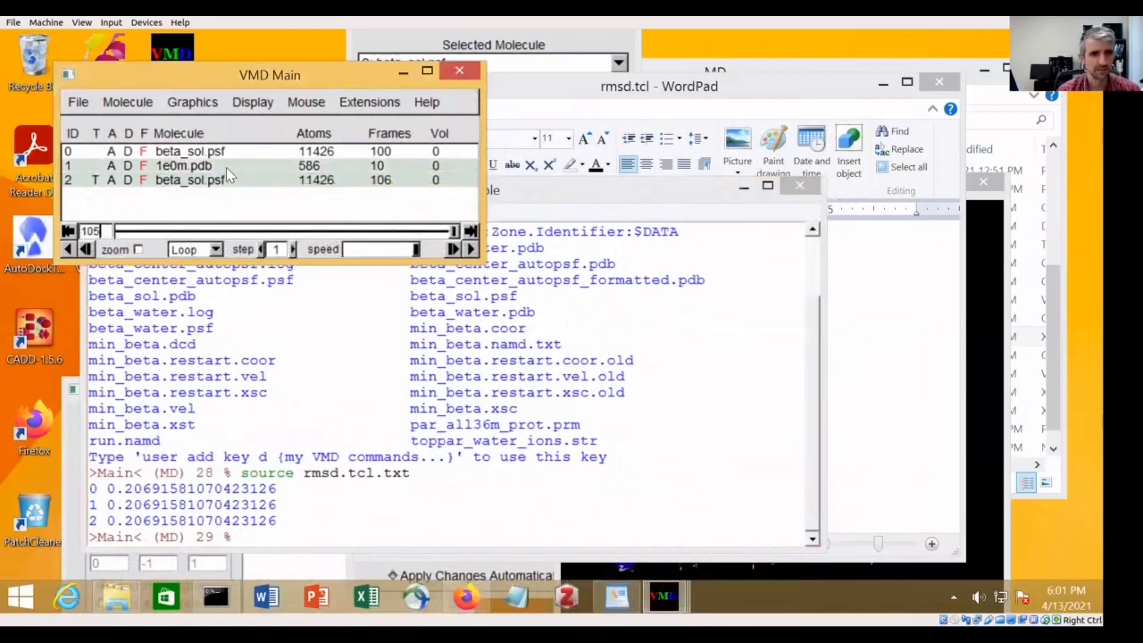
{"action": "right_click", "coordinate": [226, 167]}
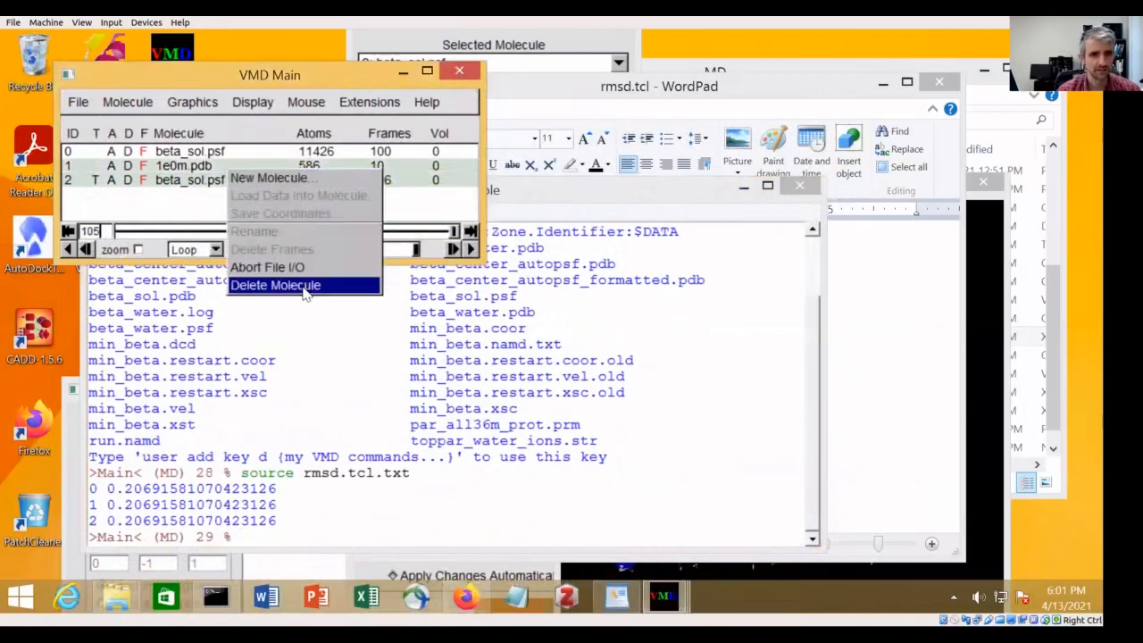
{"action": "left_click", "coordinate": [304, 286]}
Switch to the rmsd.tcl script in WordPad and append "waitfor all" to the beta_sol.pdb, min_beta.dcd and eq_beta.dcd addfile lines
{"action": "left_click", "coordinate": [839, 371]}
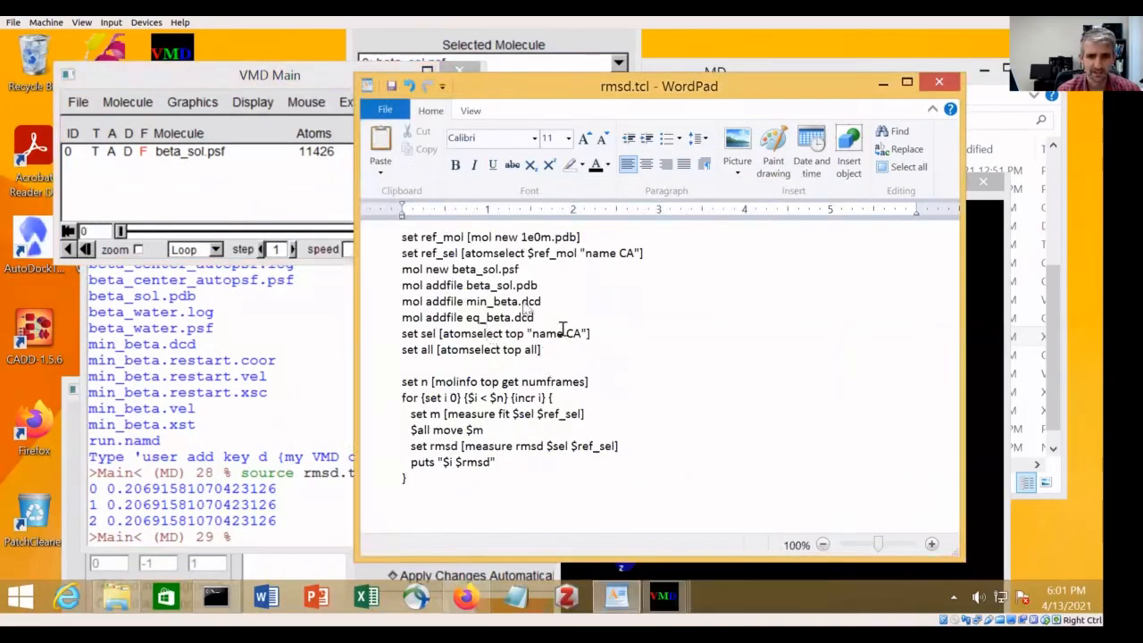
{"action": "left_click", "coordinate": [547, 285]}
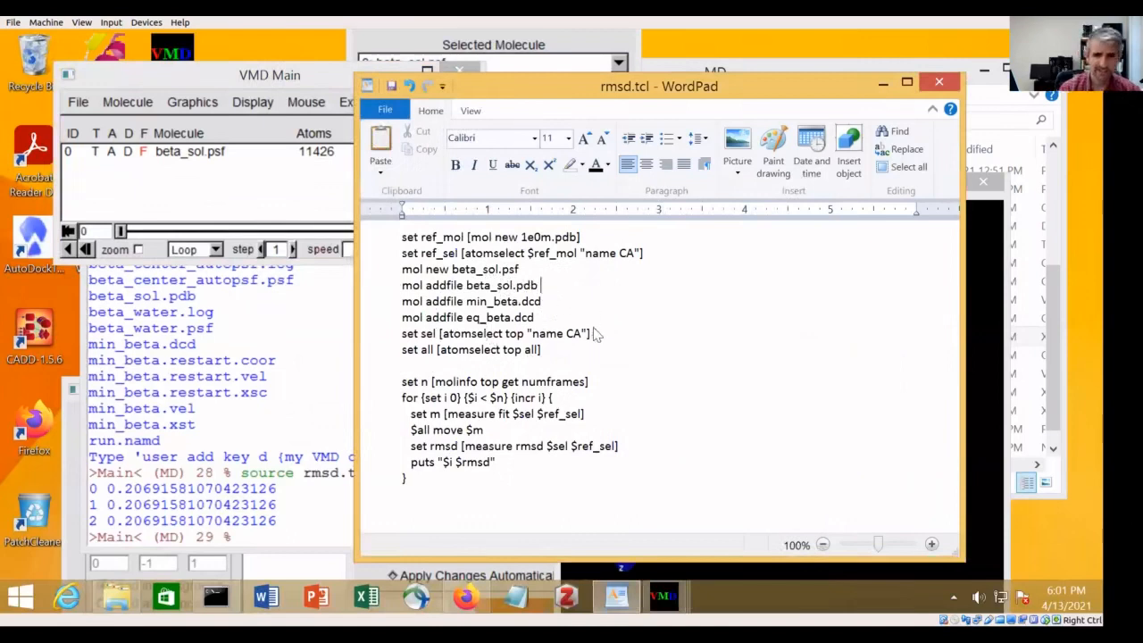
{"action": "type", "text": "waitfor all"}
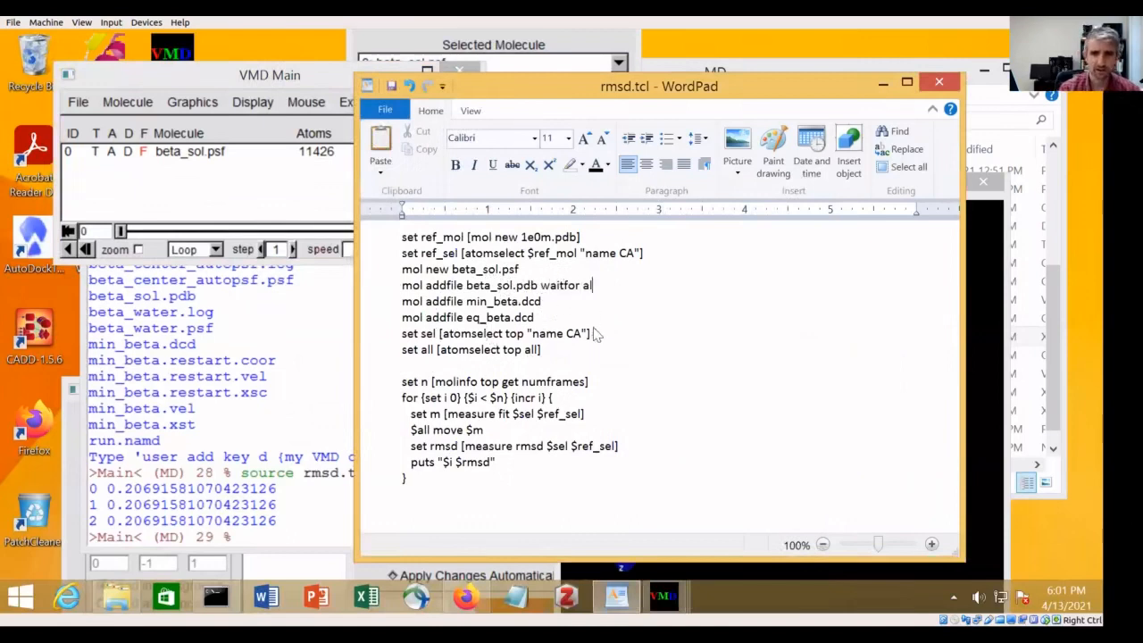
{"action": "type", "text": " wit"}
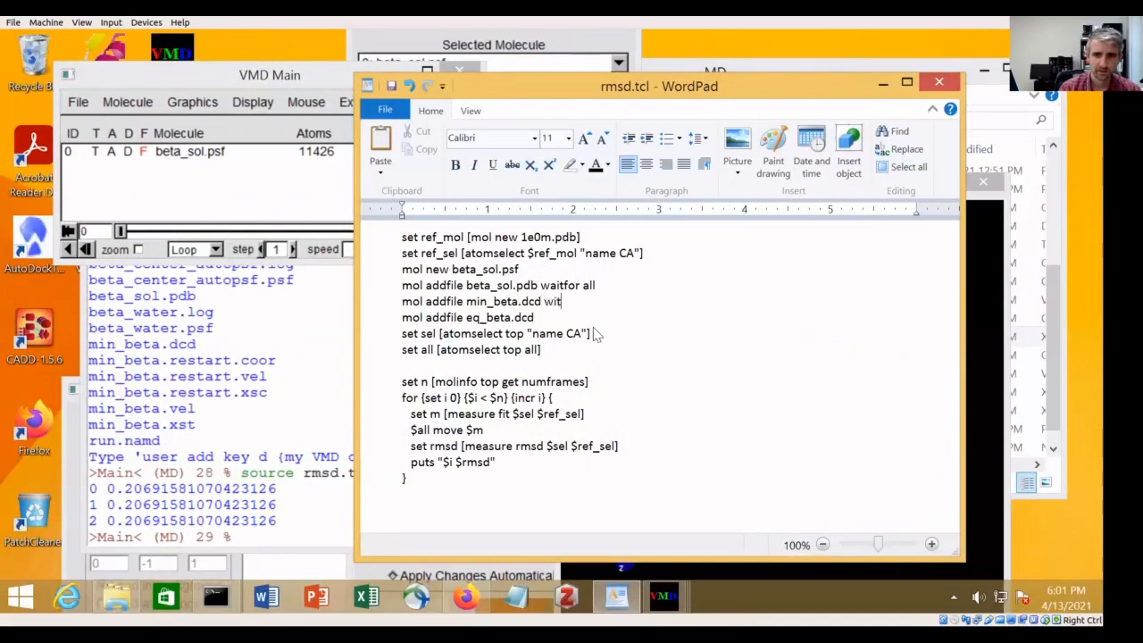
{"action": "key", "text": "BackSpace"}
{"action": "key", "text": "BackSpace"}
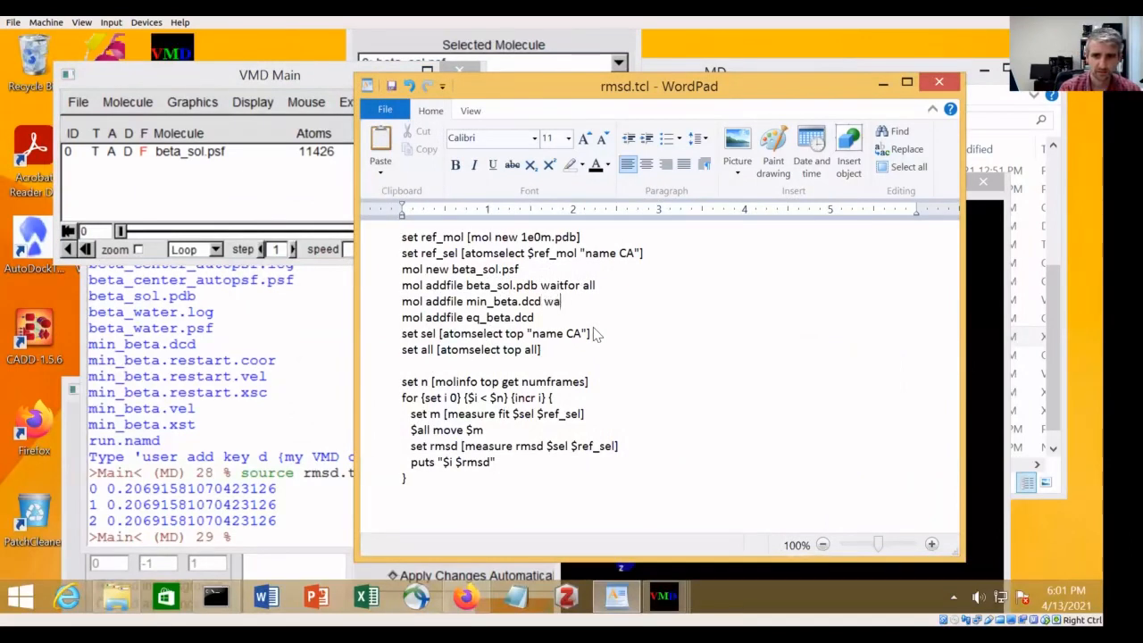
{"action": "type", "text": "itfor all"}
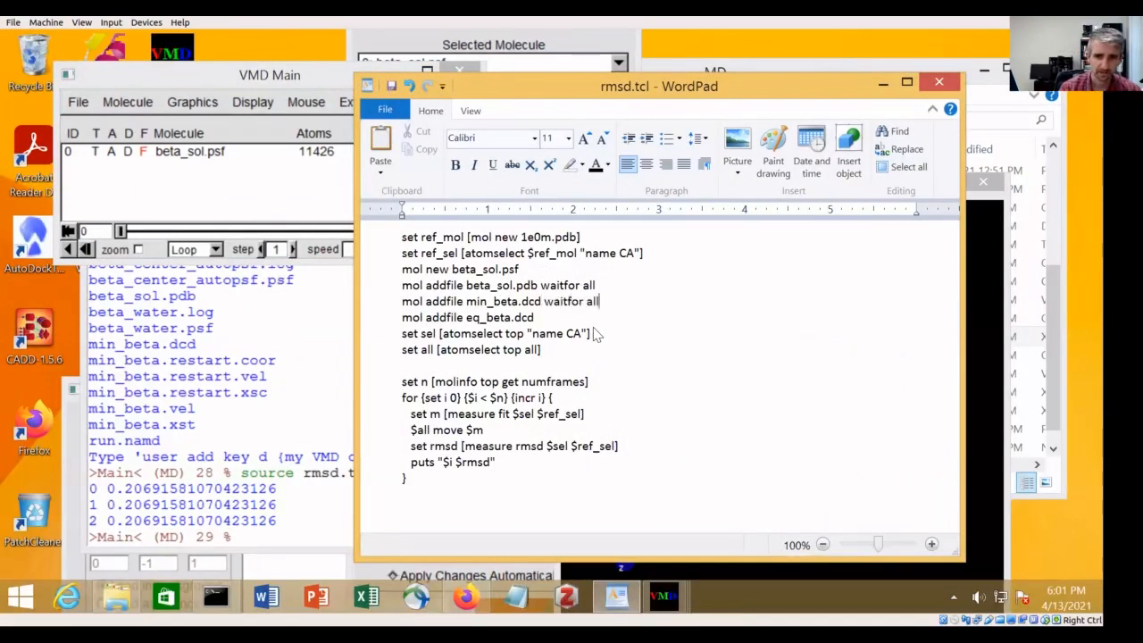
{"action": "key", "text": "Down"}
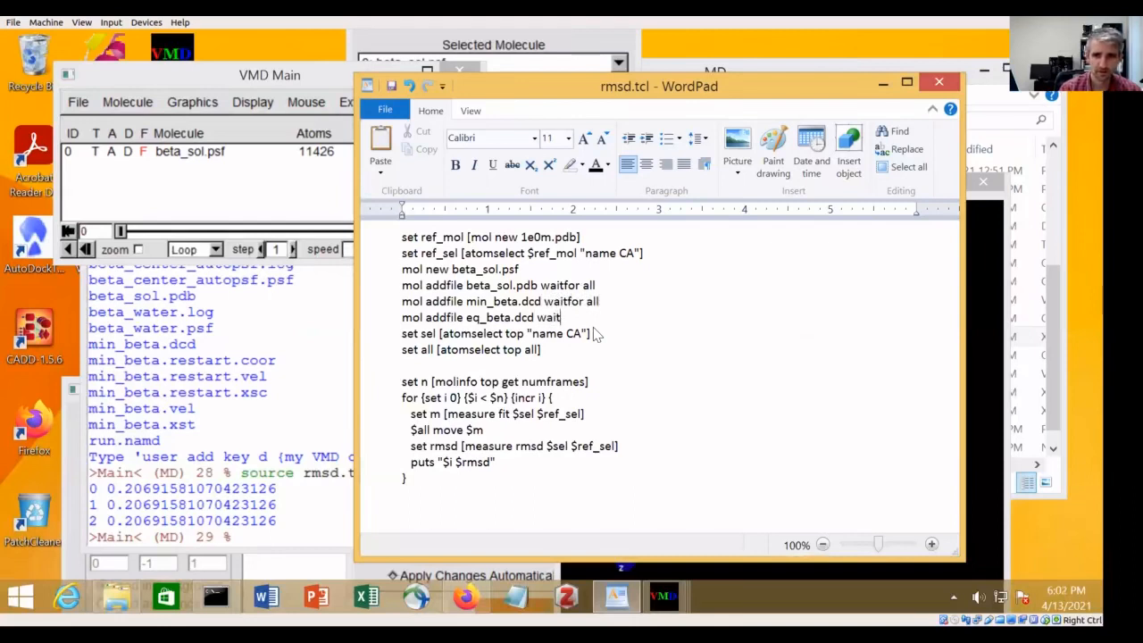
{"action": "type", "text": "waitfor all"}
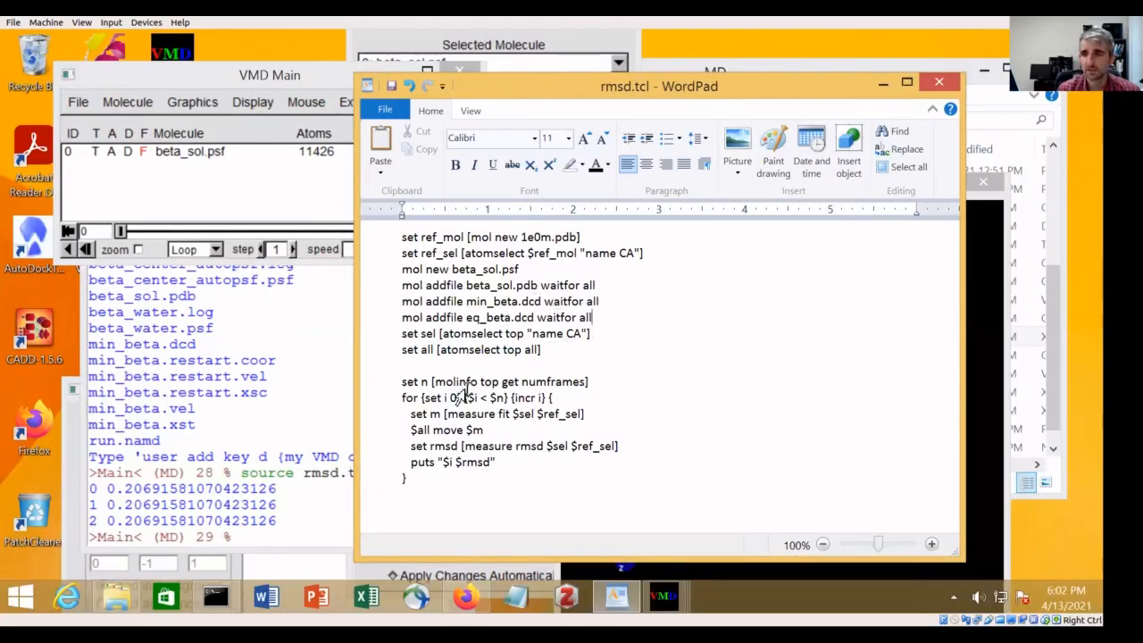
Save the script in text-only format and source rmsd.tcl.txt again in the VMD Tk Console
{"action": "left_click", "coordinate": [392, 85]}
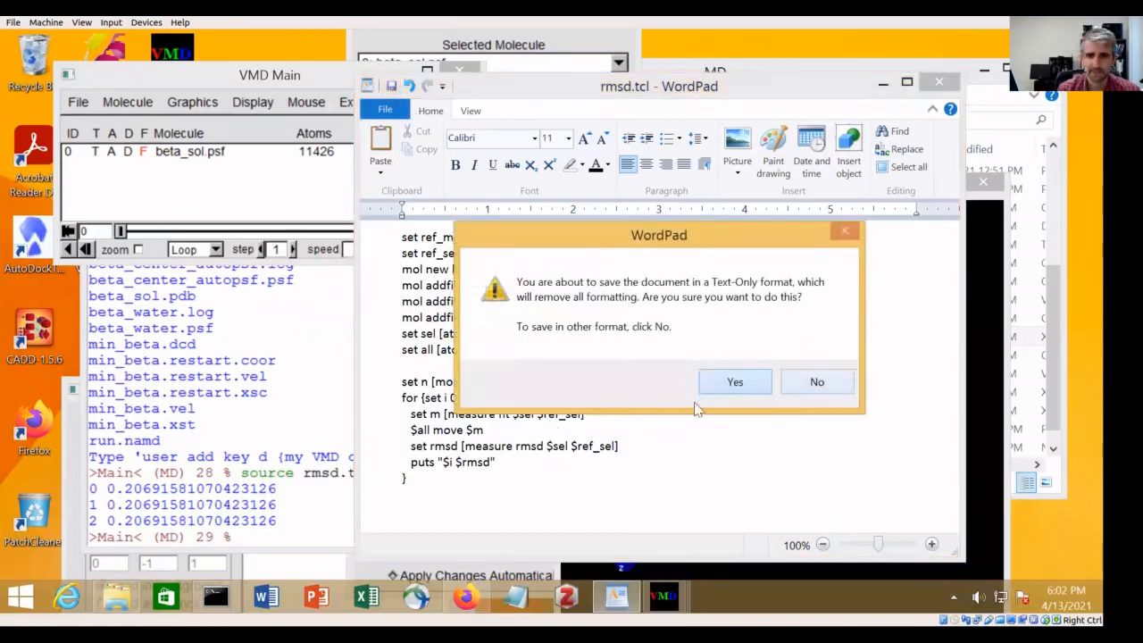
{"action": "left_click", "coordinate": [736, 383]}
{"action": "left_click", "coordinate": [316, 545]}
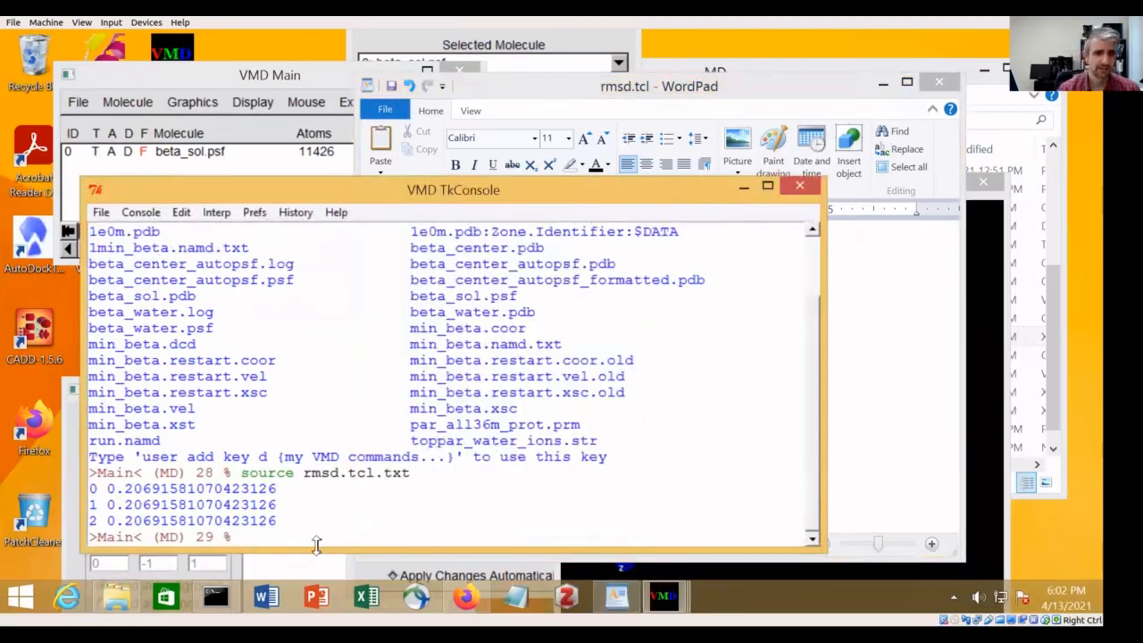
{"action": "key", "text": "Up"}
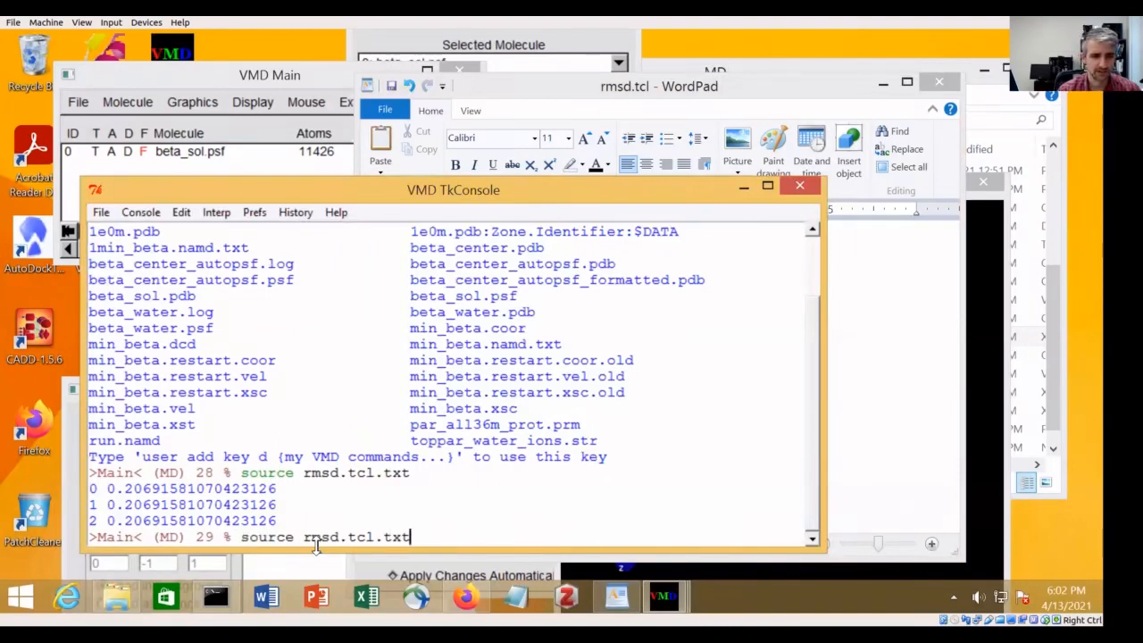
{"action": "key", "text": "Return"}
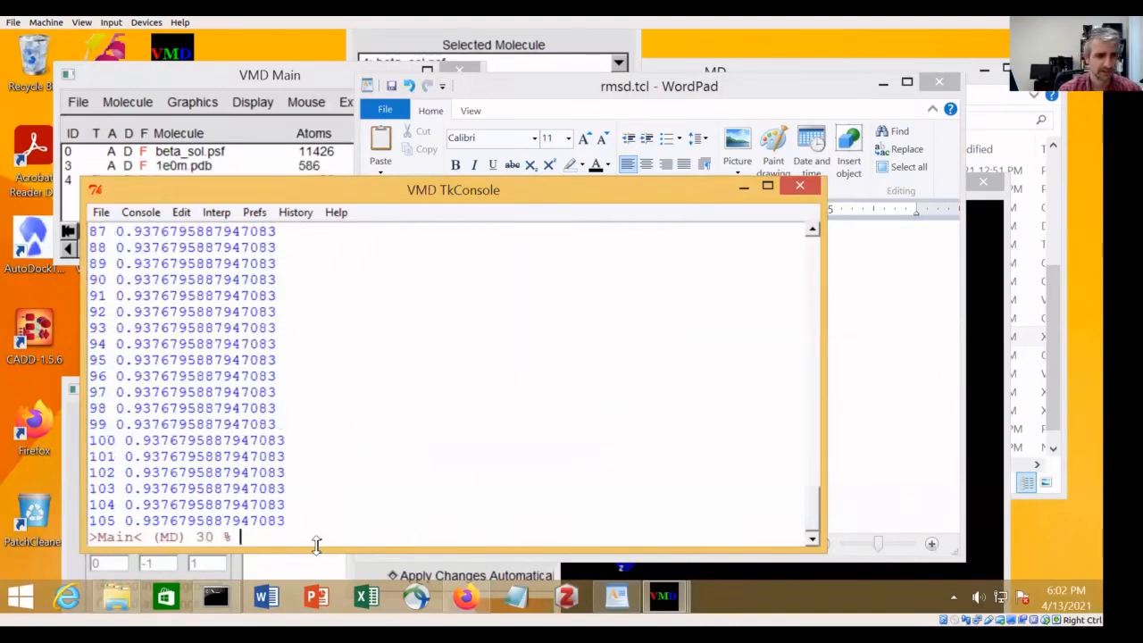
{"action": "scroll", "coordinate": [321, 458], "scroll_direction": "up", "scroll_amount": 15}
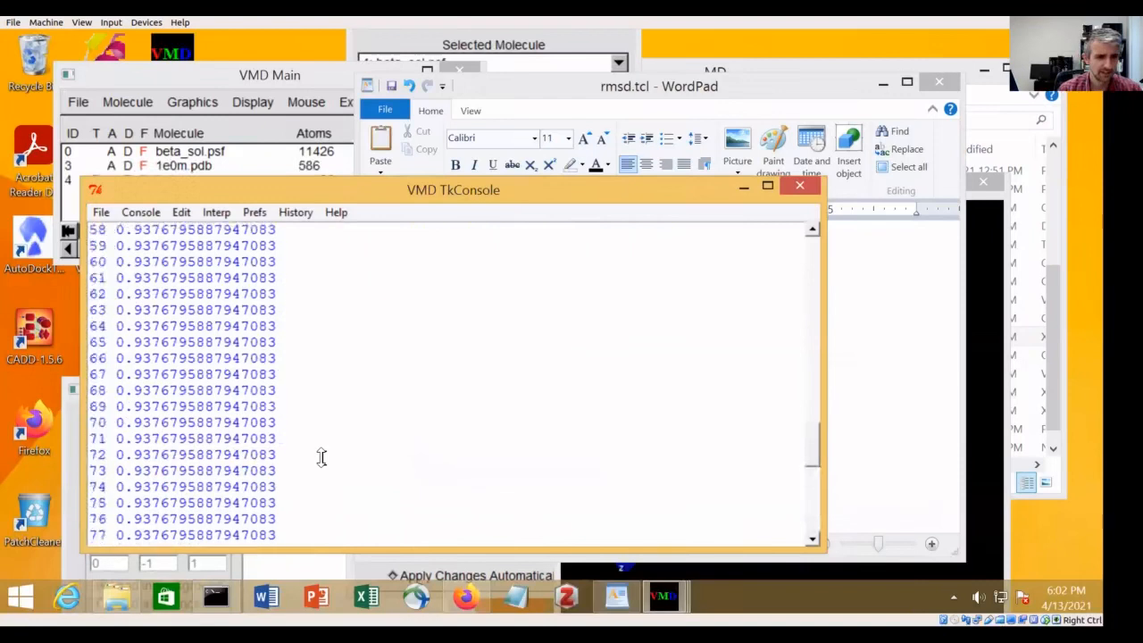
{"action": "scroll", "coordinate": [322, 458], "scroll_direction": "up", "scroll_amount": 7}
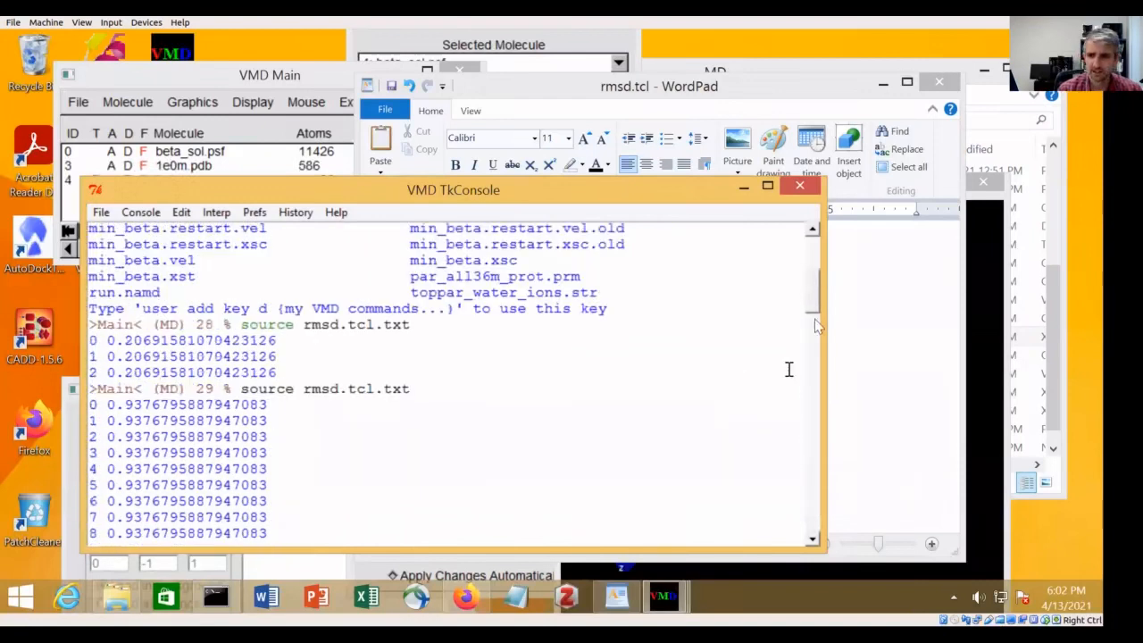
{"action": "left_click_drag", "start_coordinate": [821, 325], "coordinate": [873, 335]}
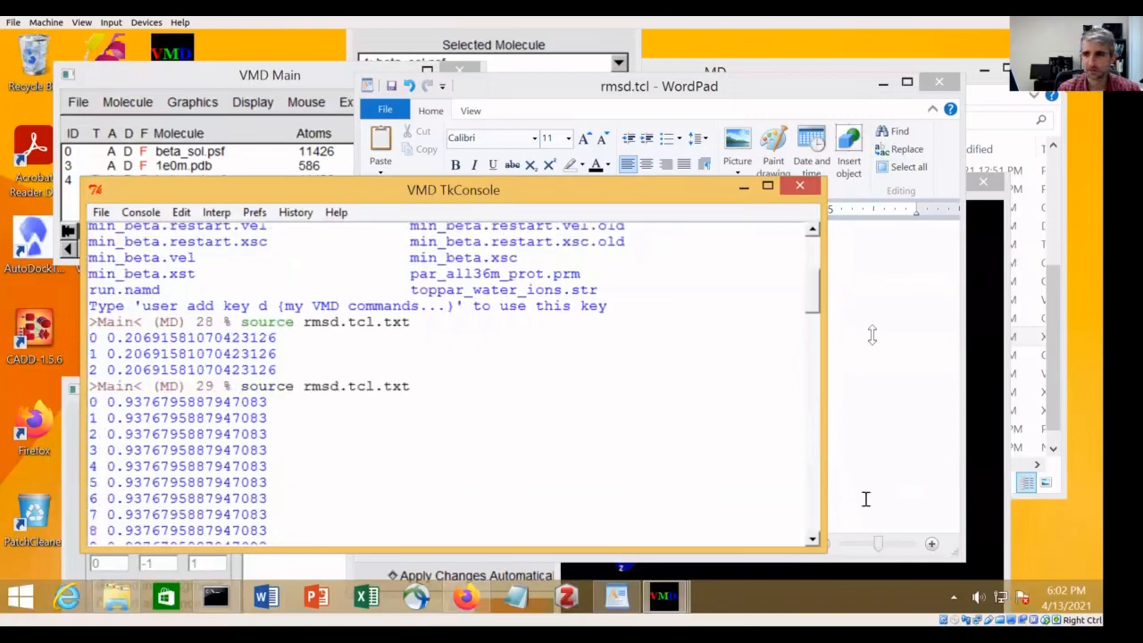
Delete the 1e0m.pdb molecule and the second beta_sol.psf molecule (IDs 3 and 4) from VMD
{"action": "left_click", "coordinate": [872, 335]}
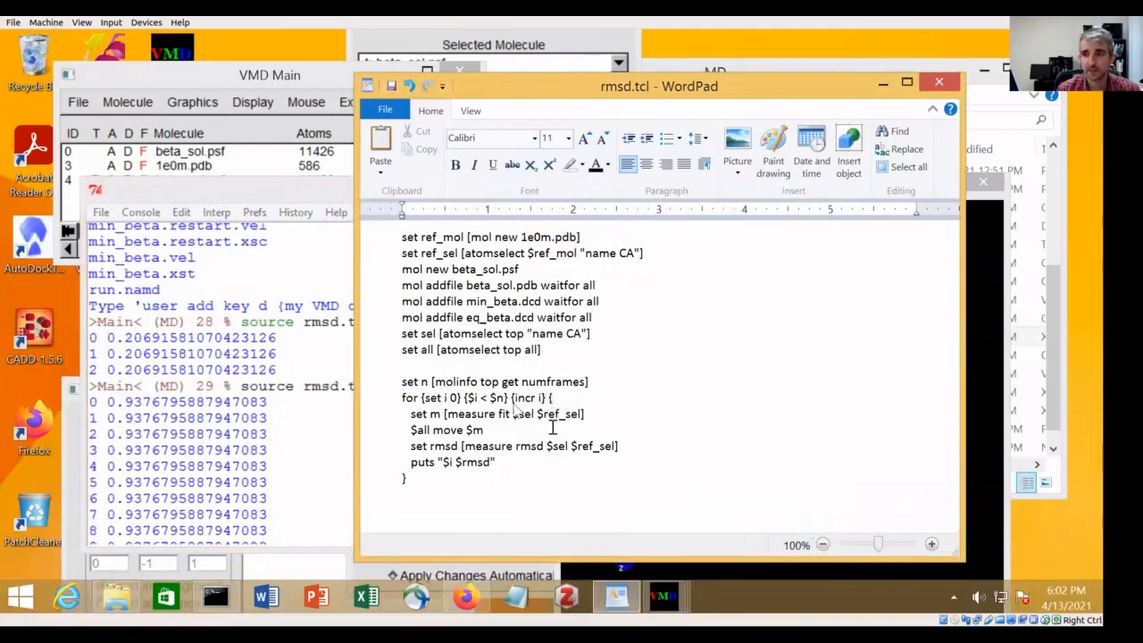
{"action": "left_click", "coordinate": [239, 78]}
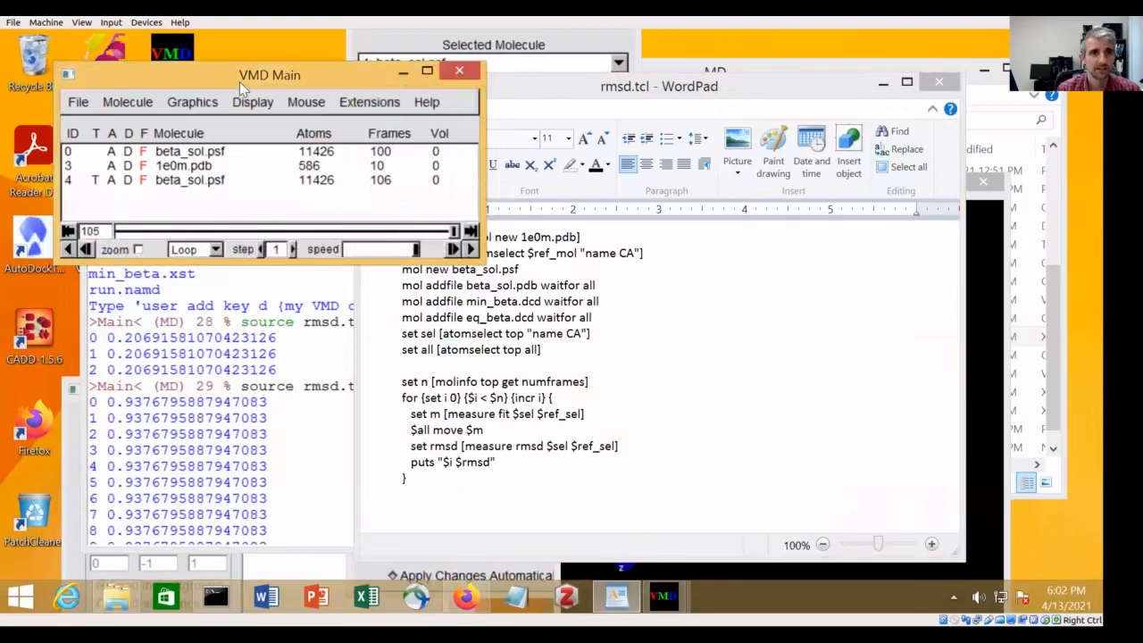
{"action": "left_click", "coordinate": [195, 182]}
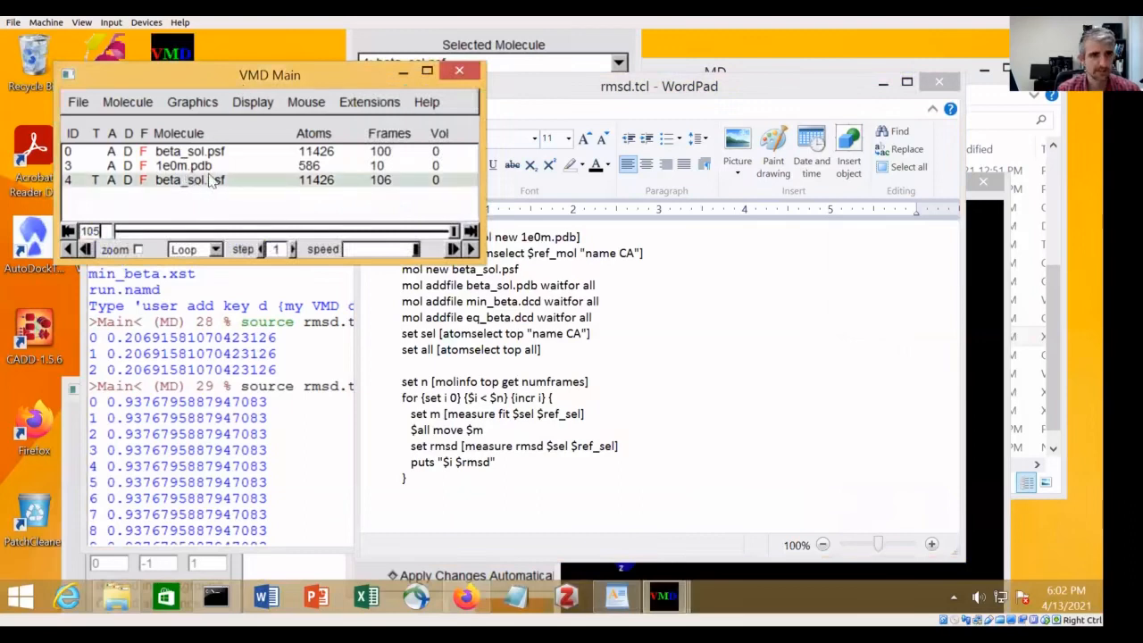
{"action": "left_click_drag", "start_coordinate": [198, 165], "coordinate": [223, 178]}
{"action": "right_click", "coordinate": [230, 184]}
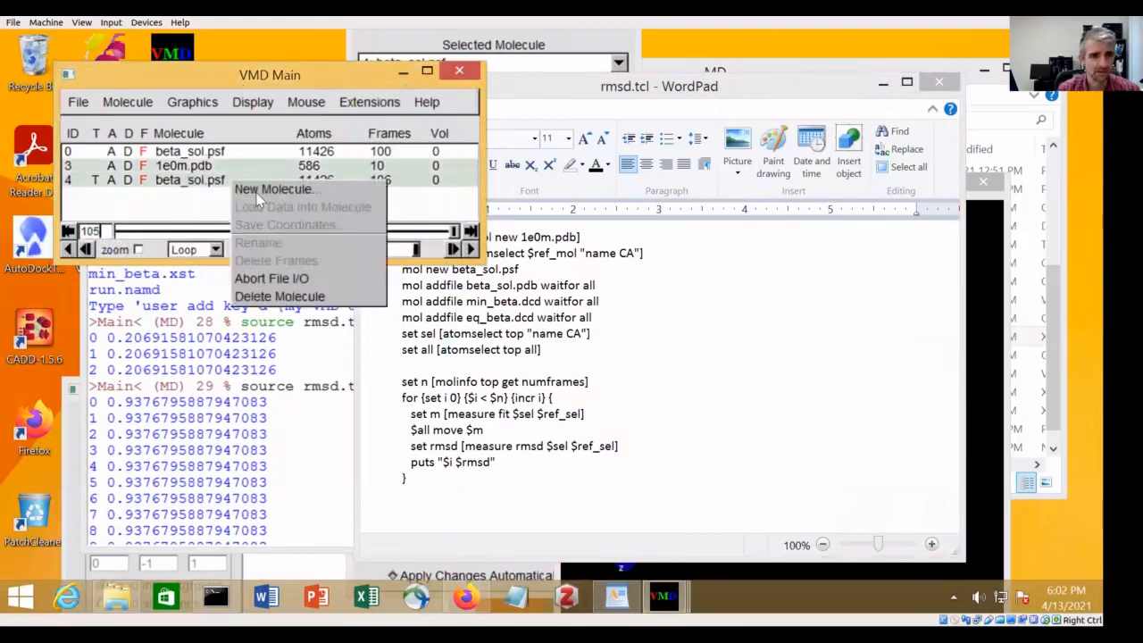
{"action": "left_click", "coordinate": [288, 300]}
Insert the line "molinfo top set frame $i" as the first command inside the script's for loop
{"action": "left_click", "coordinate": [528, 420]}
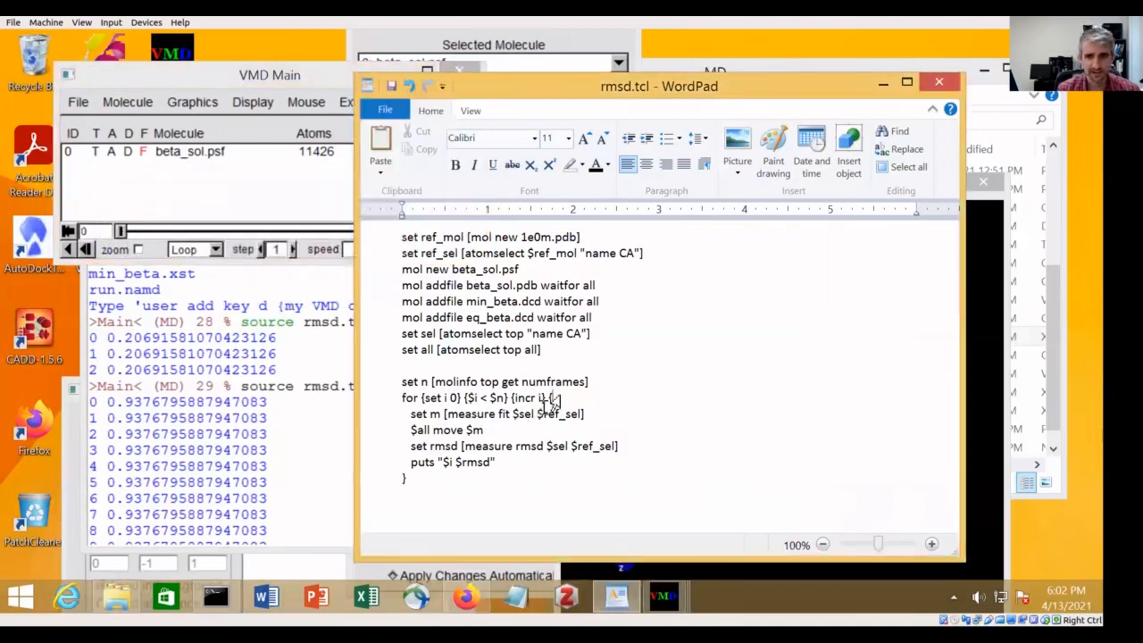
{"action": "key", "text": "Return"}
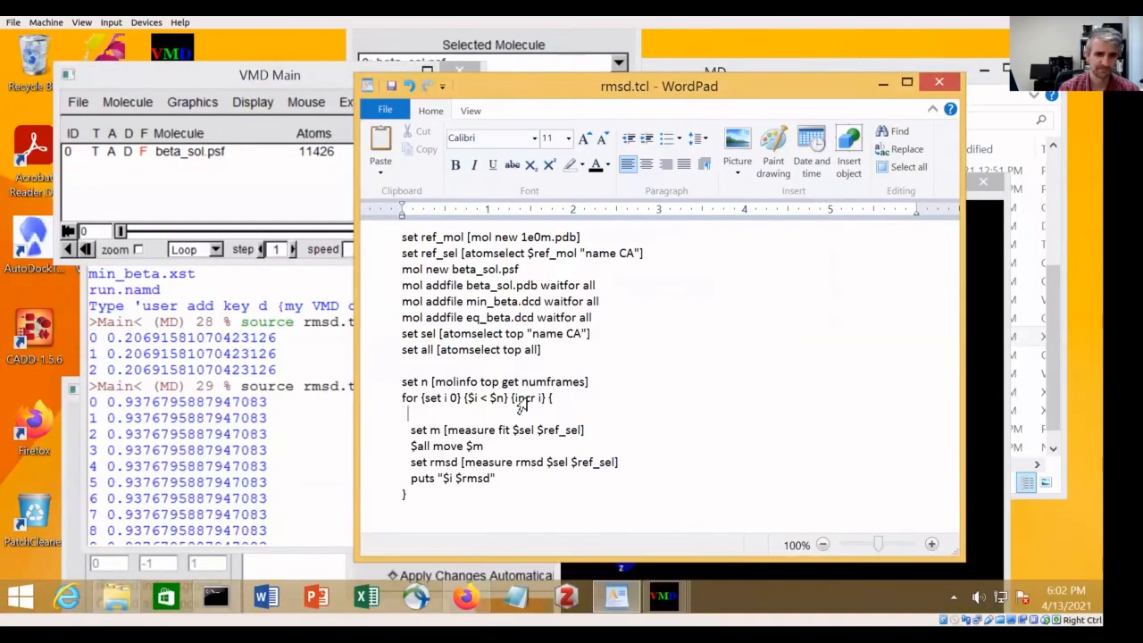
{"action": "type", "text": "molinfo"}
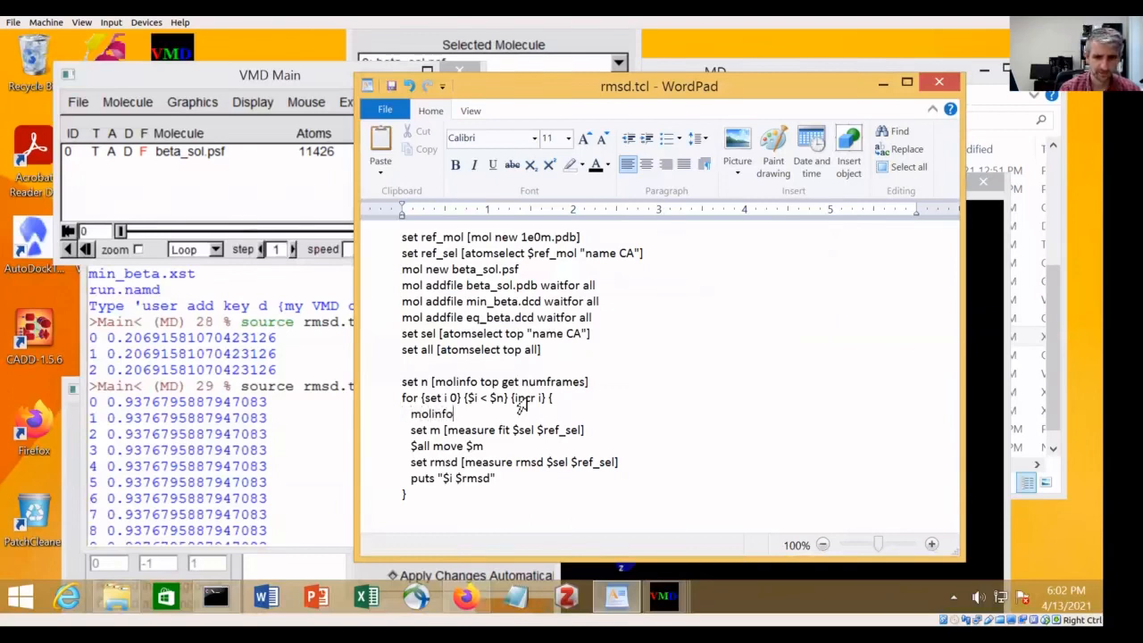
{"action": "type", "text": " top set fr"}
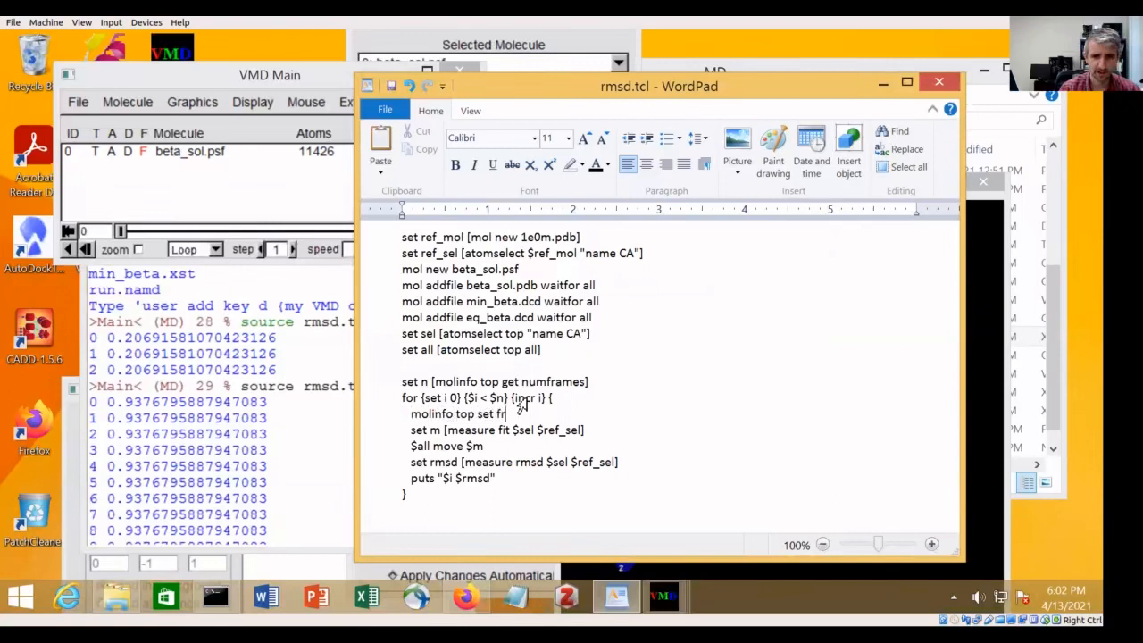
{"action": "type", "text": "ame $i"}
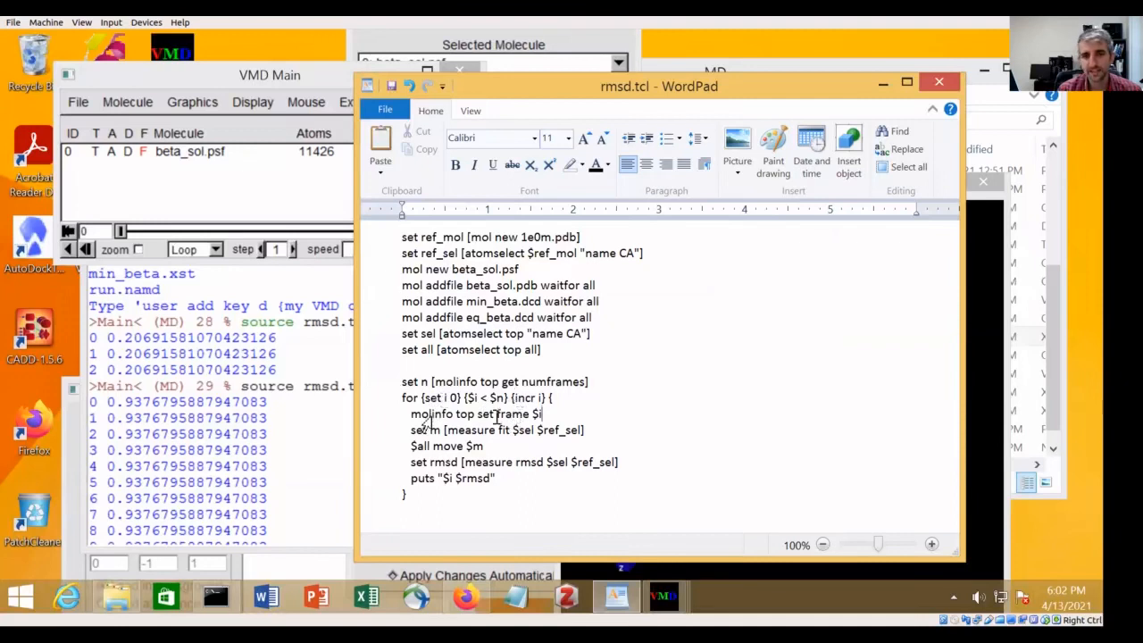
{"action": "left_click", "coordinate": [123, 243]}
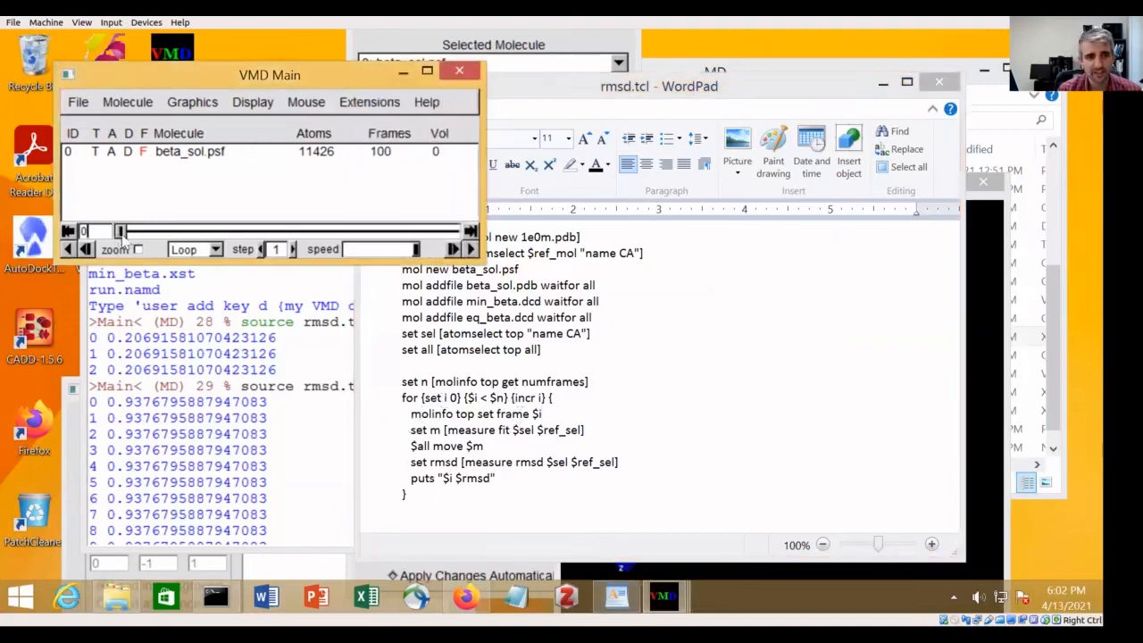
{"action": "mouse_move", "coordinate": [122, 236]}
{"action": "left_mouse_down"}
{"action": "mouse_move", "coordinate": [250, 236]}
{"action": "mouse_move", "coordinate": [111, 236]}
{"action": "left_mouse_up"}
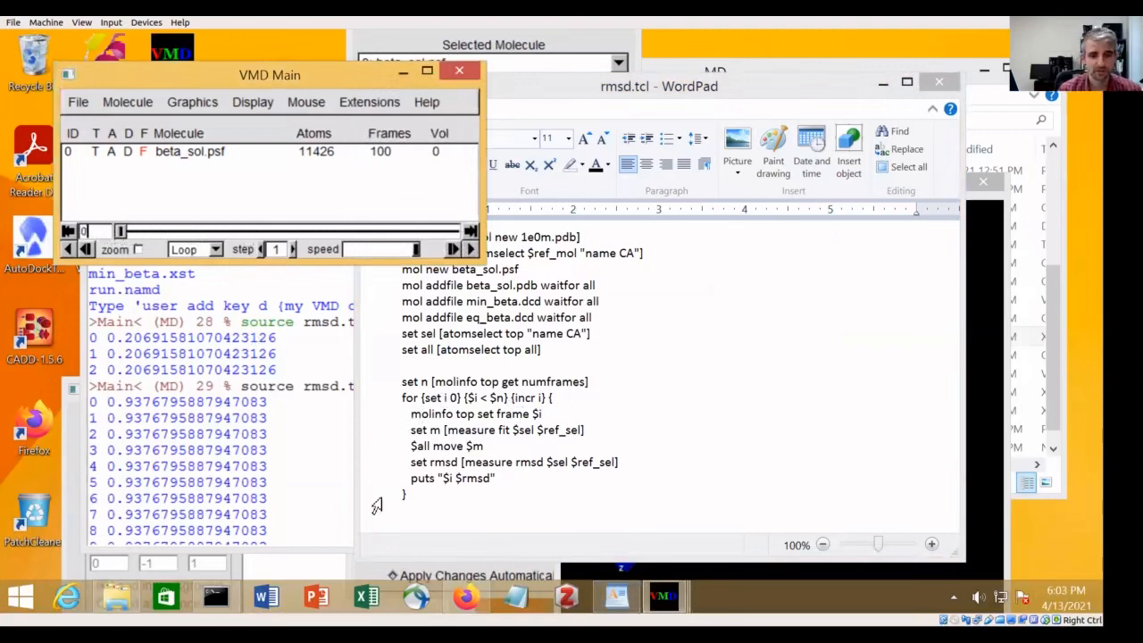
{"action": "left_click", "coordinate": [455, 506]}
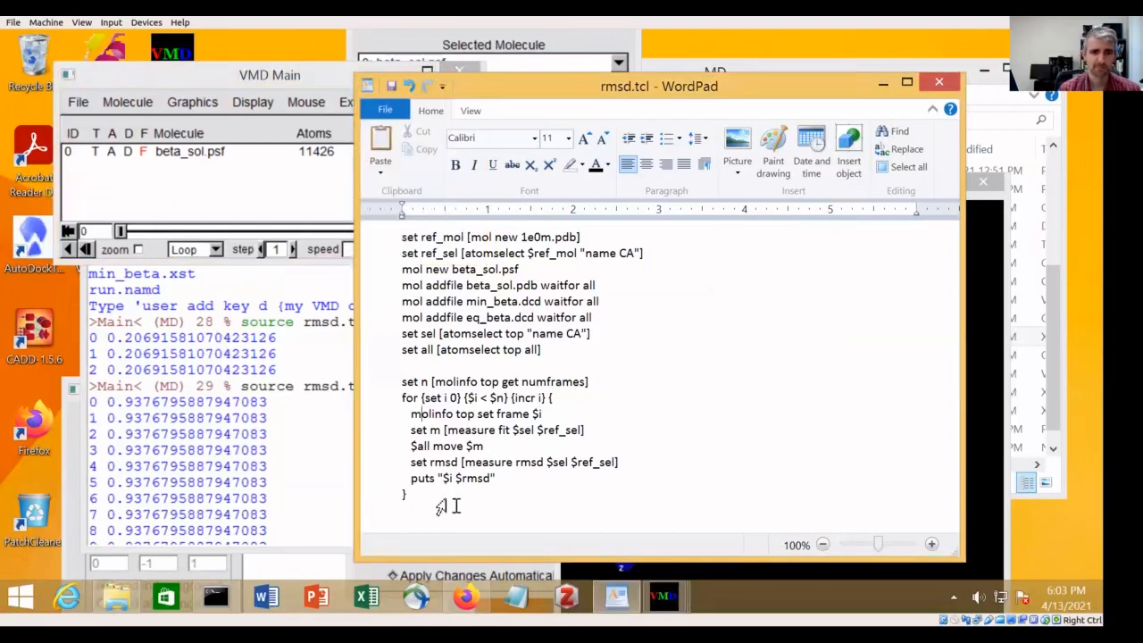
{"action": "left_click", "coordinate": [308, 491]}
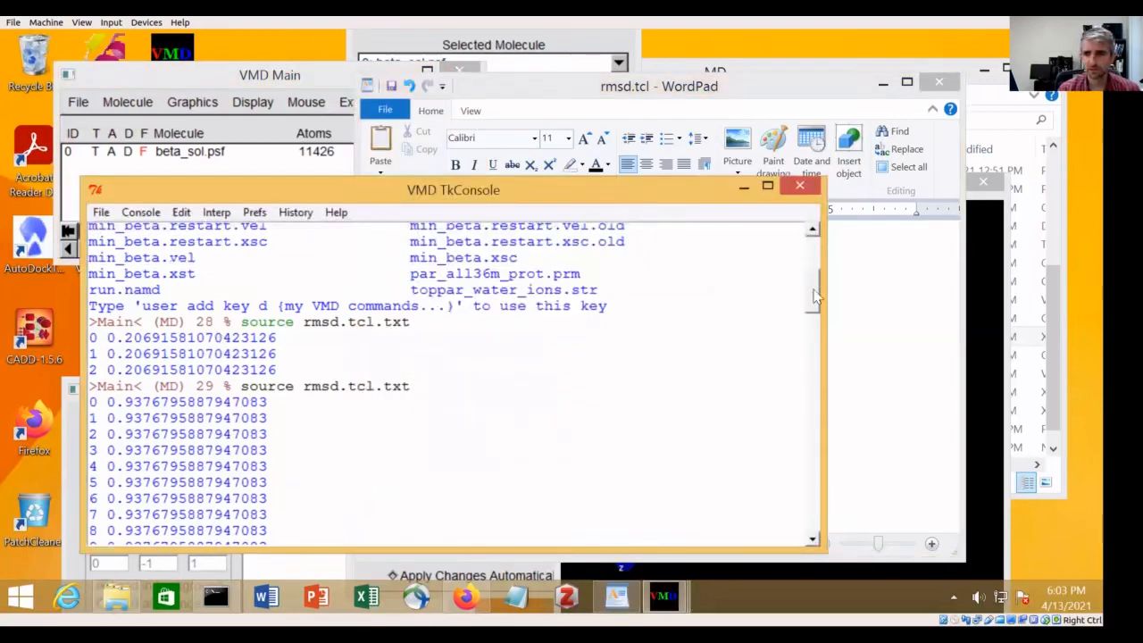
Save the script with the new frame-setting line as text only and rerun rmsd.tcl.txt in the VMD Tk Console
{"action": "left_click", "coordinate": [856, 385]}
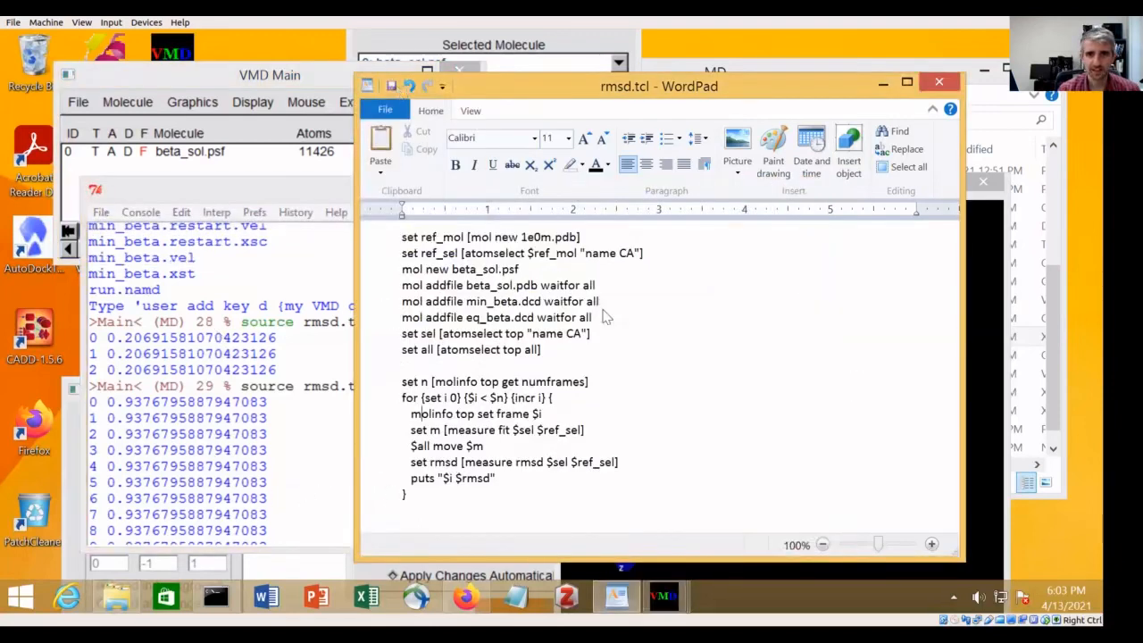
{"action": "key", "text": "ctrl+s"}
{"action": "left_click", "coordinate": [732, 383]}
{"action": "left_click", "coordinate": [369, 497]}
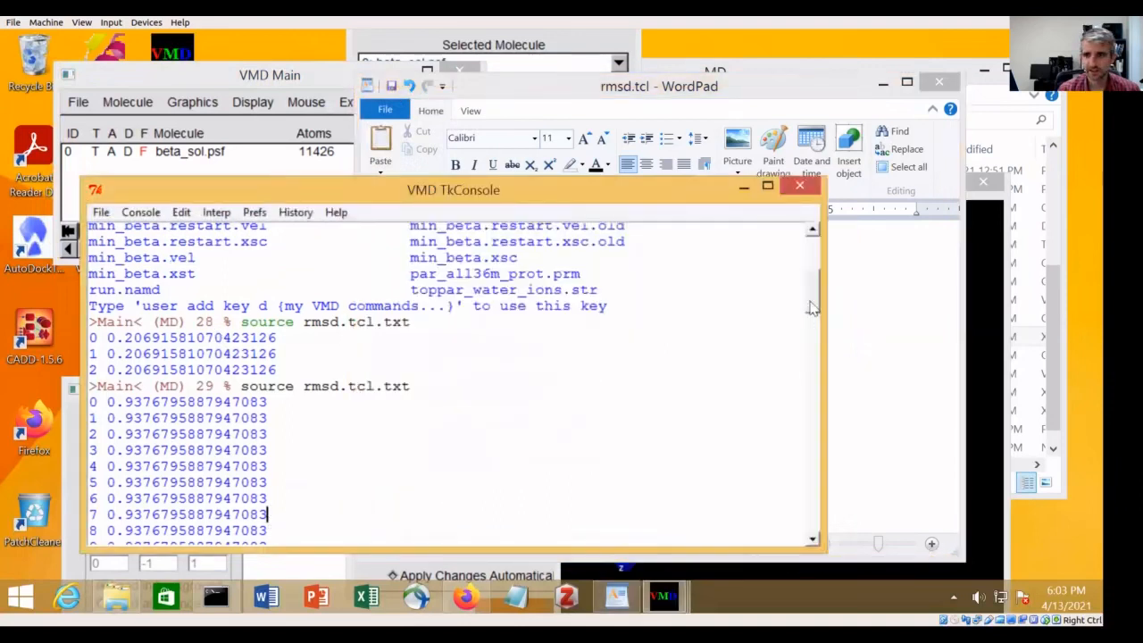
{"action": "left_click_drag", "start_coordinate": [811, 303], "coordinate": [803, 555]}
{"action": "left_click", "coordinate": [295, 539]}
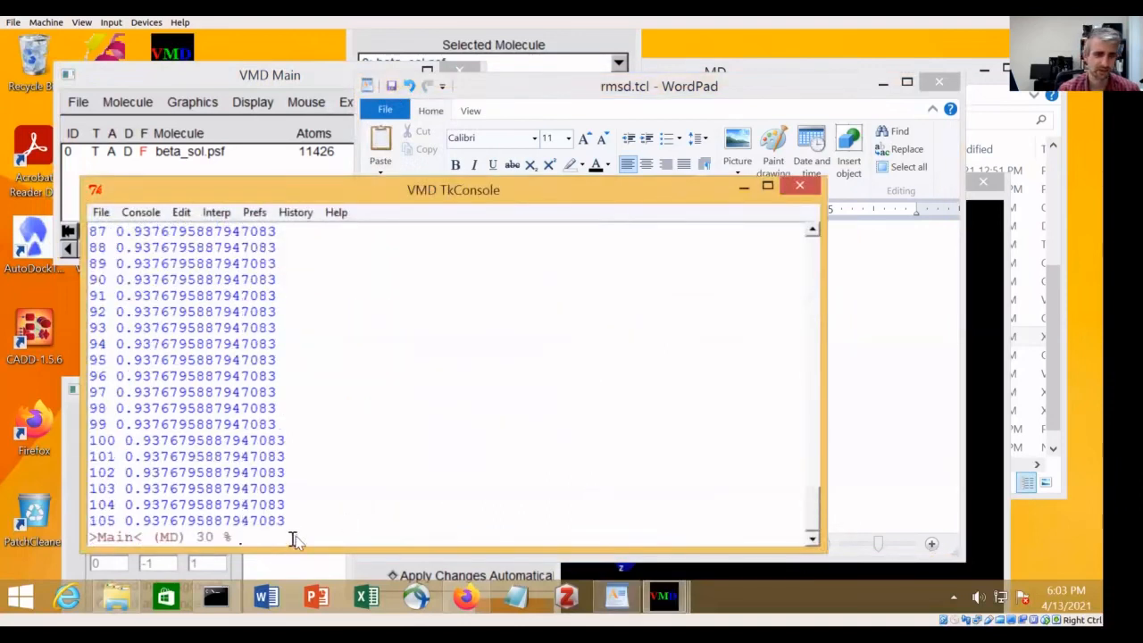
{"action": "key", "text": "Up"}
{"action": "key", "text": "Return"}
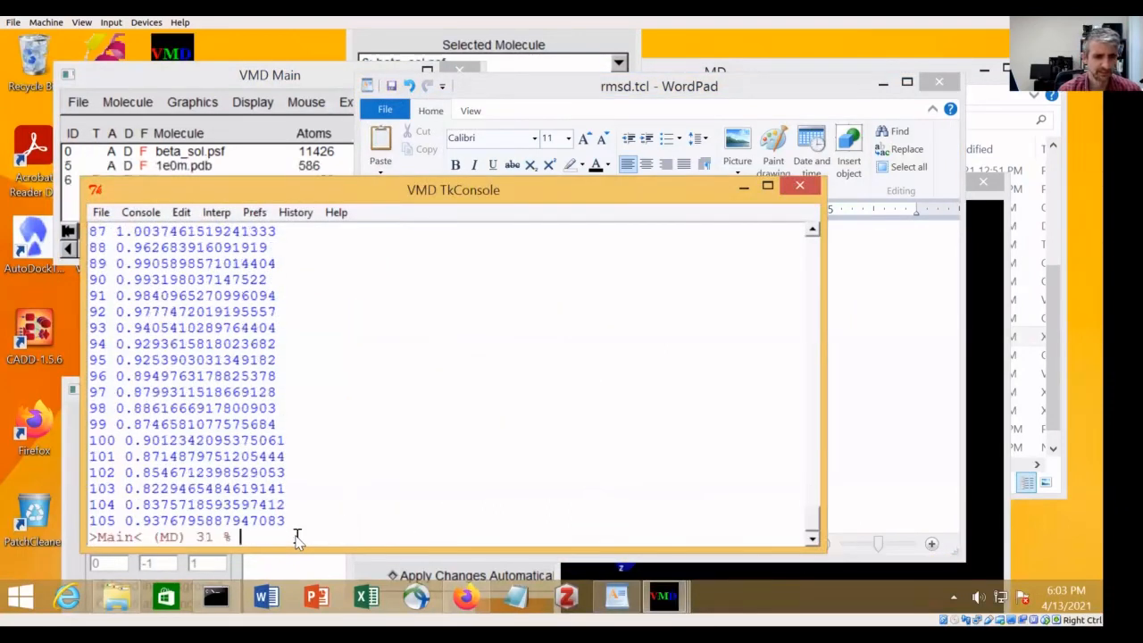
Examine the start of the latest run's RMSD output, highlighting the value printed for frame 0
{"action": "scroll", "coordinate": [185, 457], "scroll_direction": "up", "scroll_amount": 4}
{"action": "scroll", "coordinate": [185, 458], "scroll_direction": "up", "scroll_amount": 15}
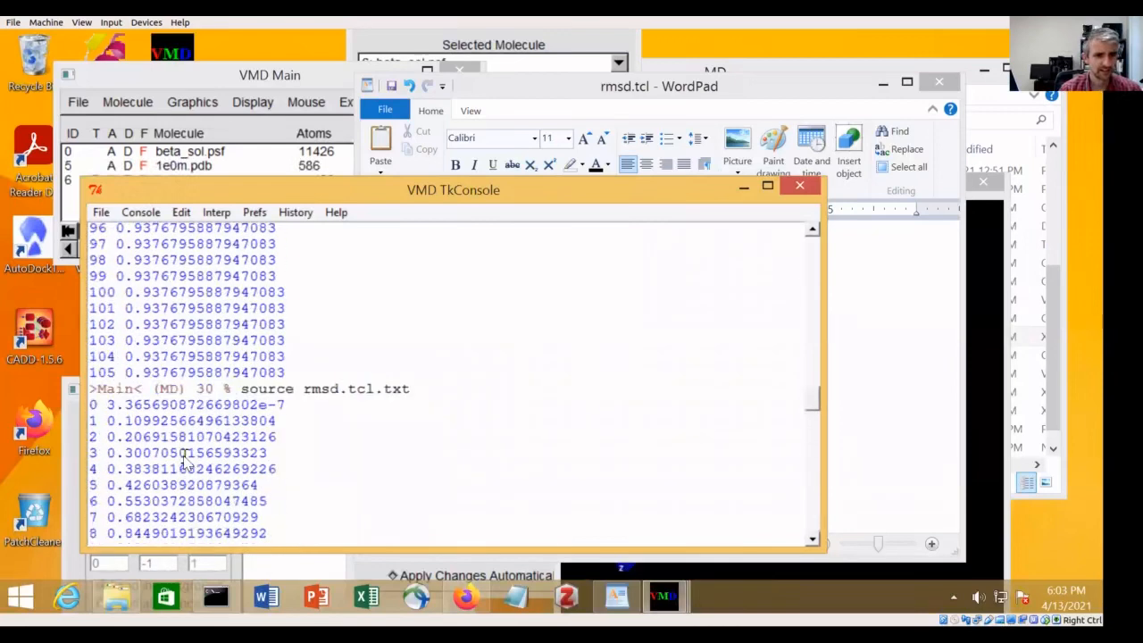
{"action": "scroll", "coordinate": [185, 457], "scroll_direction": "down", "scroll_amount": 1}
{"action": "left_click_drag", "start_coordinate": [105, 369], "coordinate": [298, 373]}
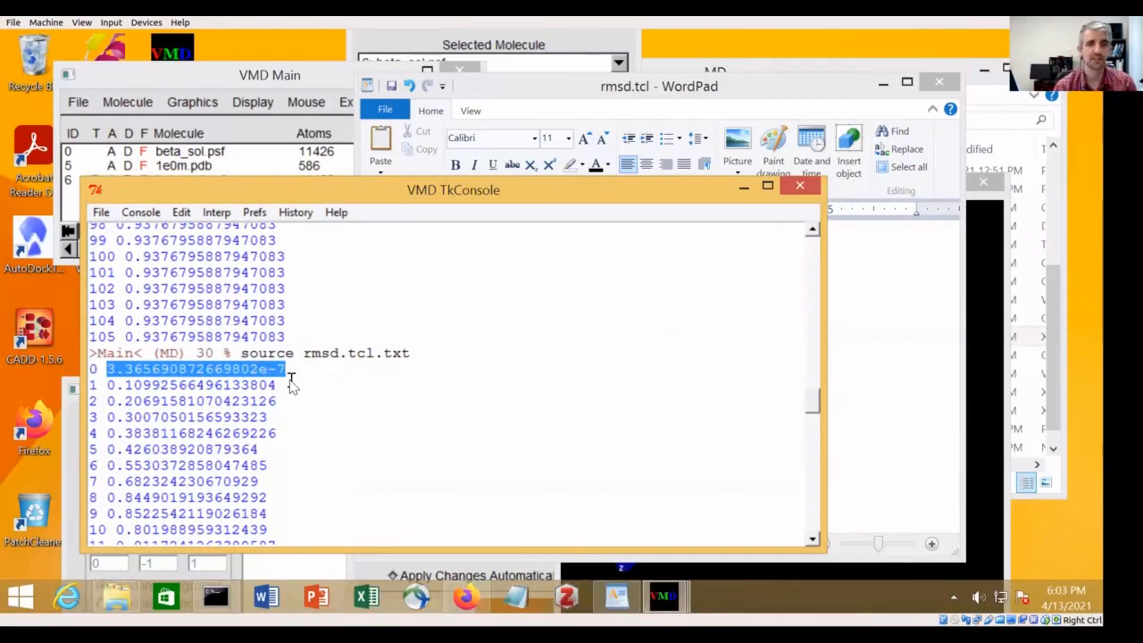
{"action": "left_click", "coordinate": [281, 384]}
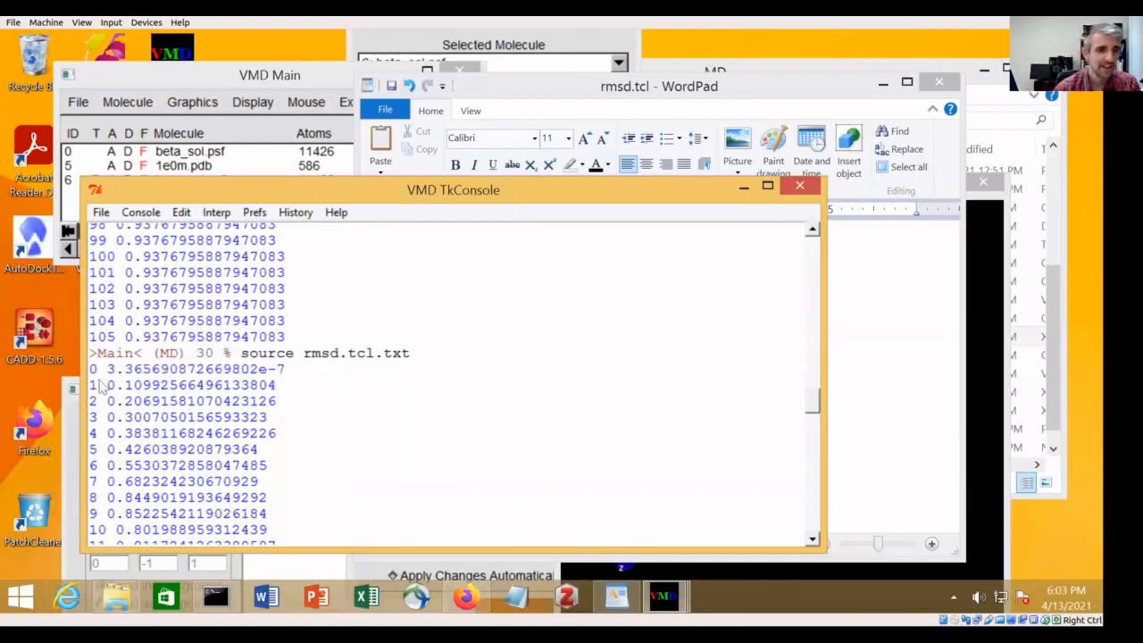
Examine the RMSD values in the console output from frame 1 through frame 105
{"action": "left_click_drag", "start_coordinate": [105, 385], "coordinate": [288, 379]}
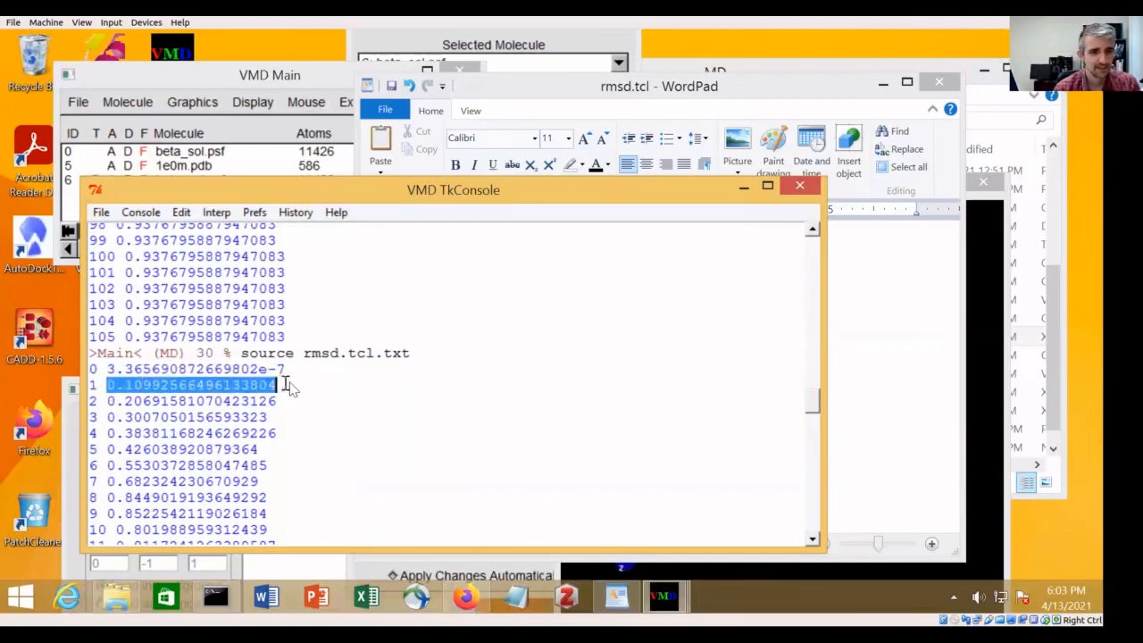
{"action": "left_click", "coordinate": [281, 402]}
{"action": "scroll", "coordinate": [159, 394], "scroll_direction": "down", "scroll_amount": 3}
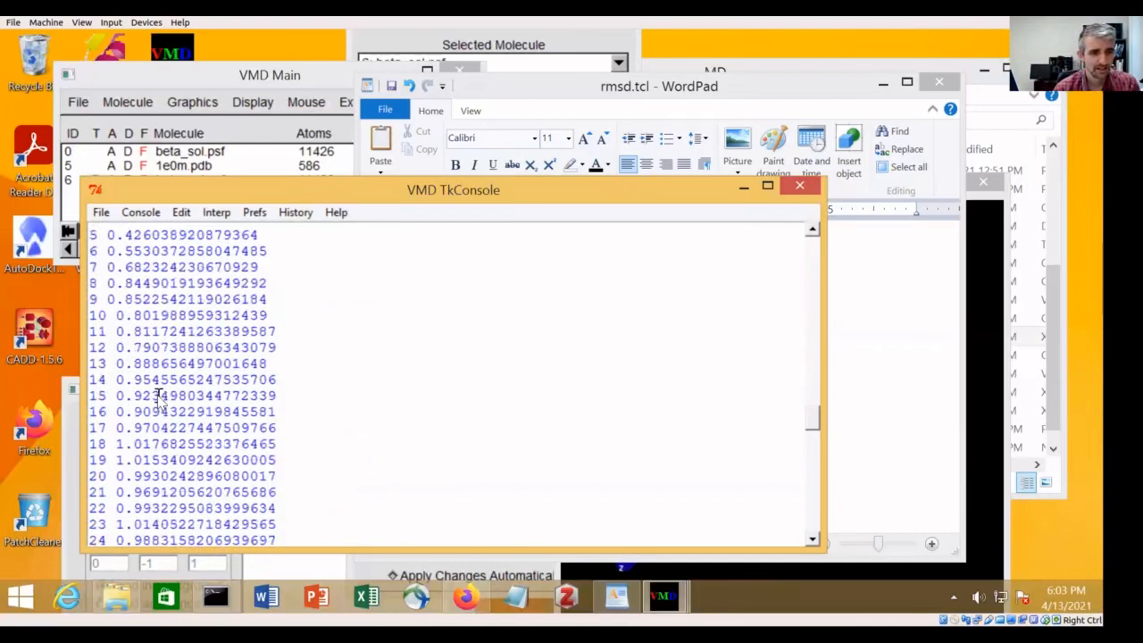
{"action": "scroll", "coordinate": [159, 394], "scroll_direction": "down", "scroll_amount": 15}
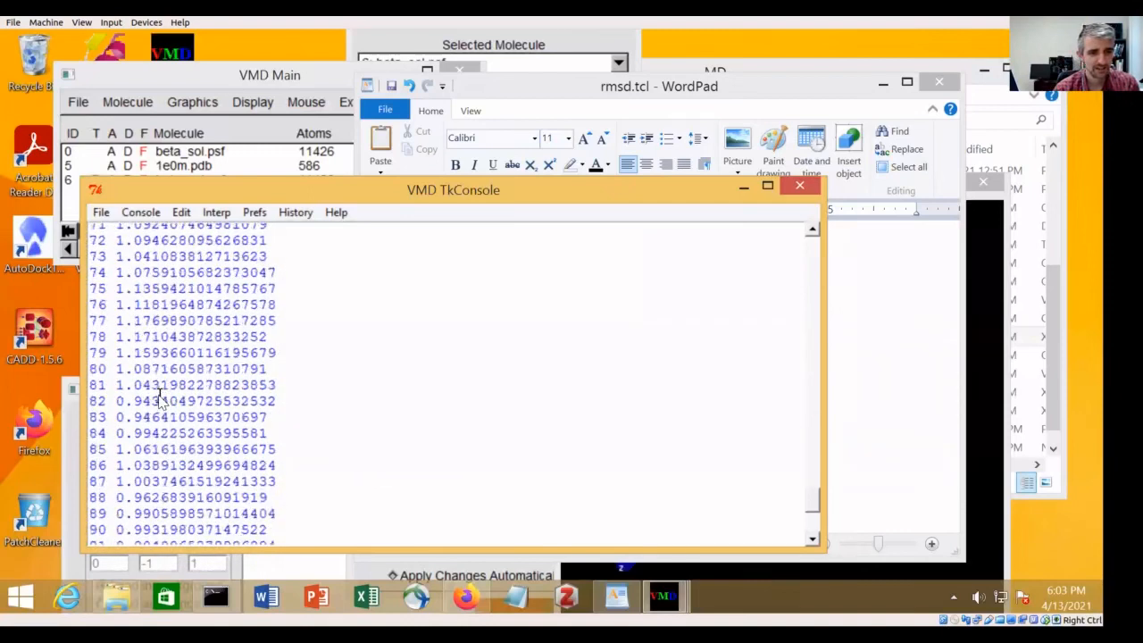
{"action": "scroll", "coordinate": [158, 393], "scroll_direction": "down", "scroll_amount": 5}
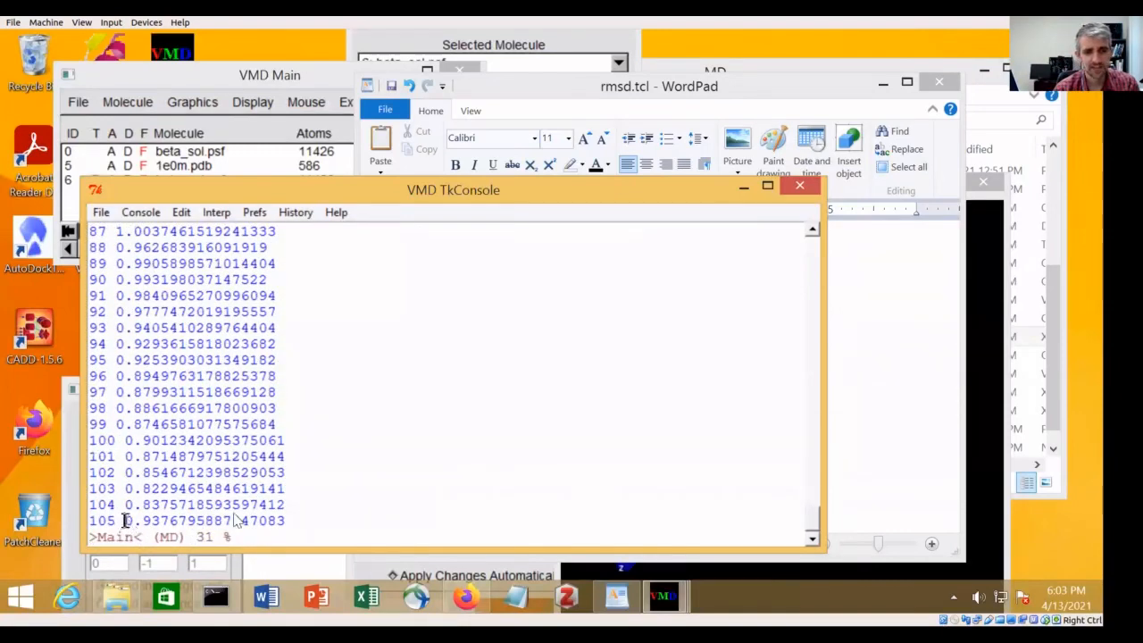
{"action": "left_click_drag", "start_coordinate": [123, 520], "coordinate": [282, 520]}
{"action": "left_click", "coordinate": [395, 476]}
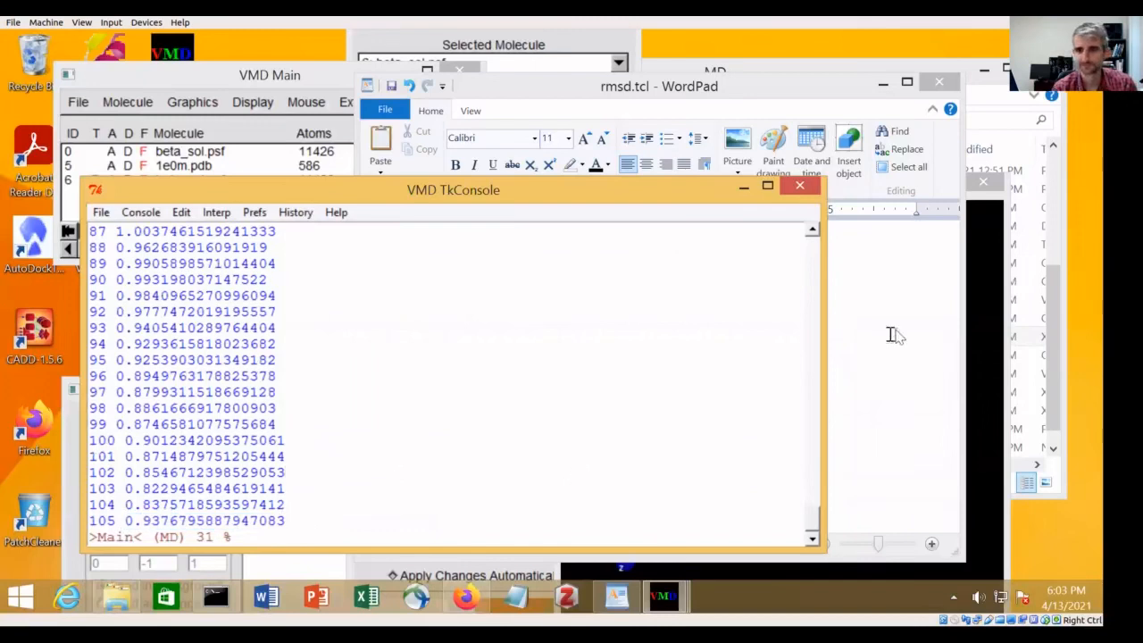
Switch to the script in WordPad and insert the line "set out [open rmsd.dat w]" above the "set n" line
{"action": "left_click", "coordinate": [895, 335]}
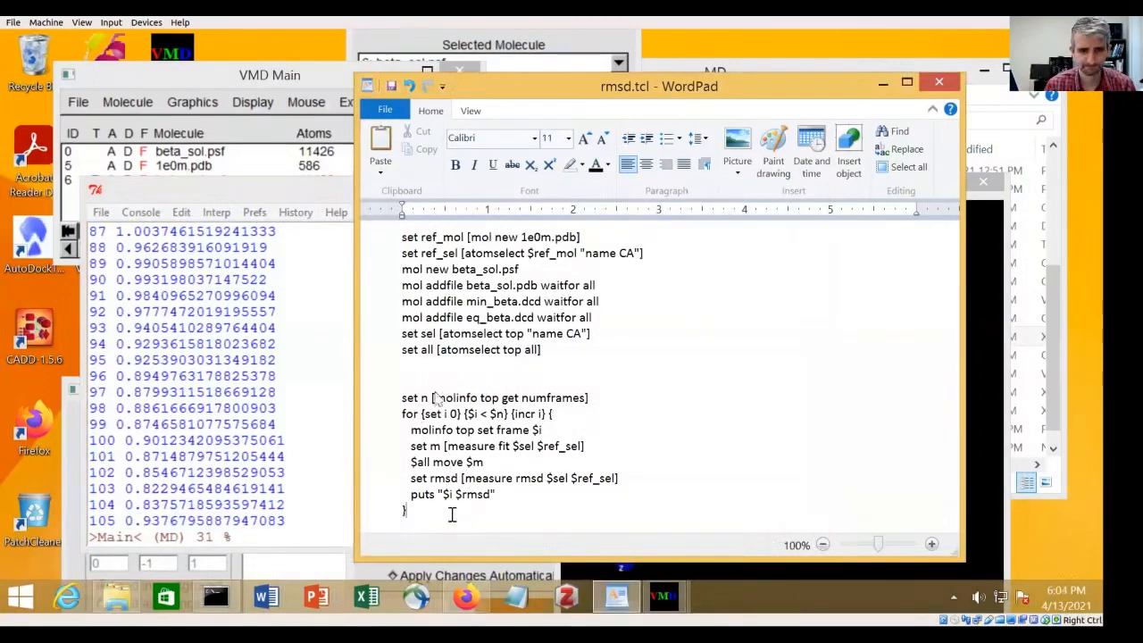
{"action": "left_click", "coordinate": [437, 381]}
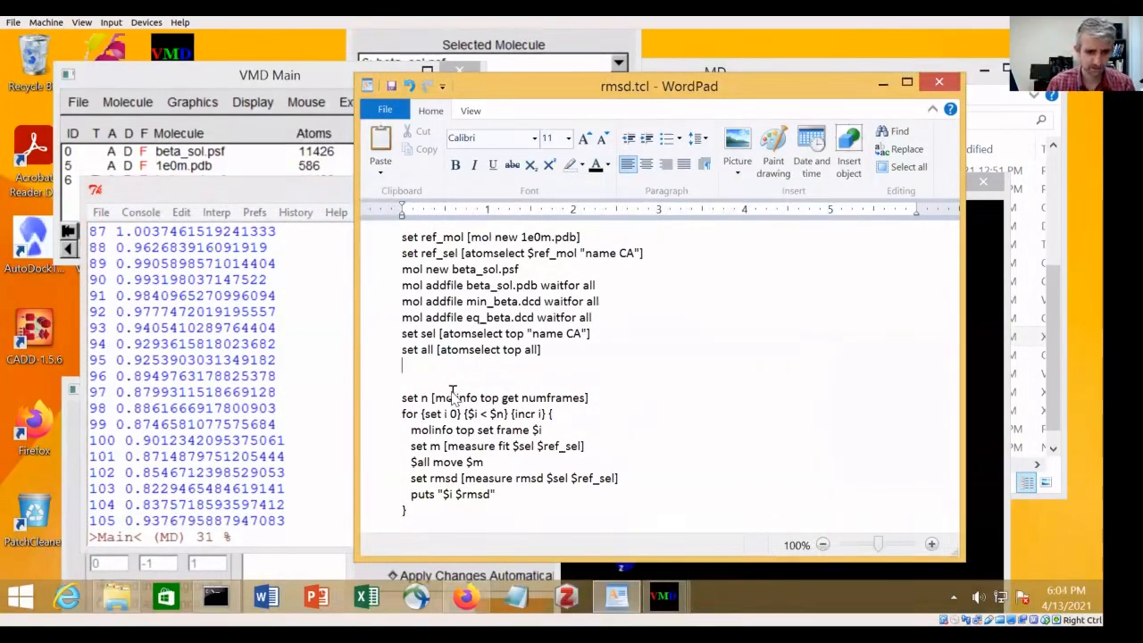
{"action": "key", "text": "Return"}
{"action": "type", "text": "set "}
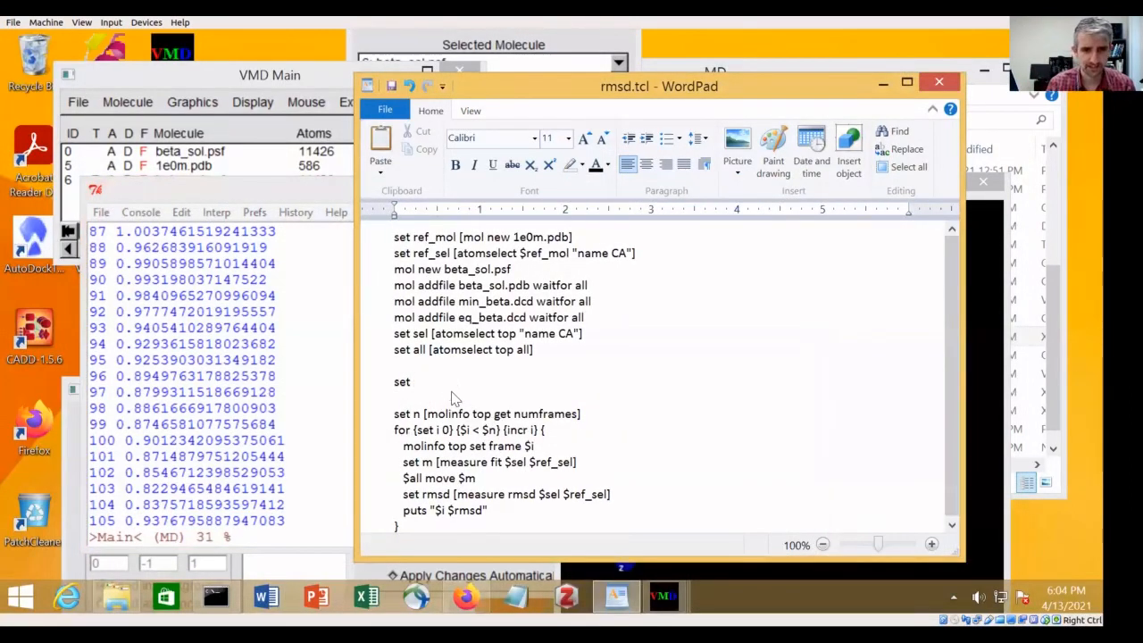
{"action": "type", "text": "out [open"}
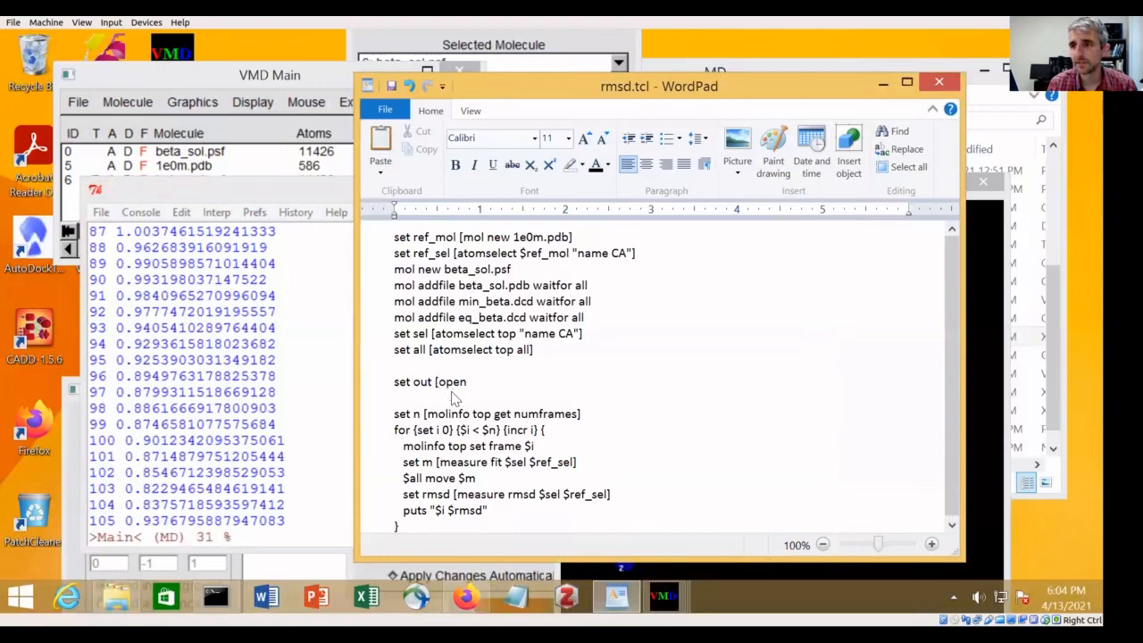
{"action": "type", "text": "rm"}
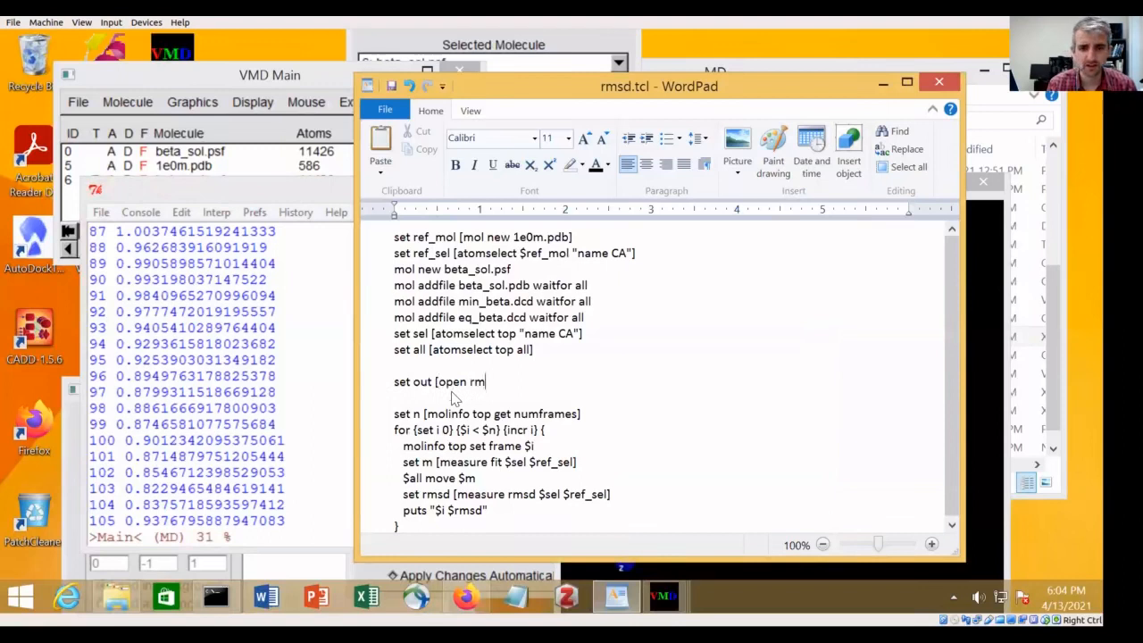
{"action": "type", "text": "sd.dat w"}
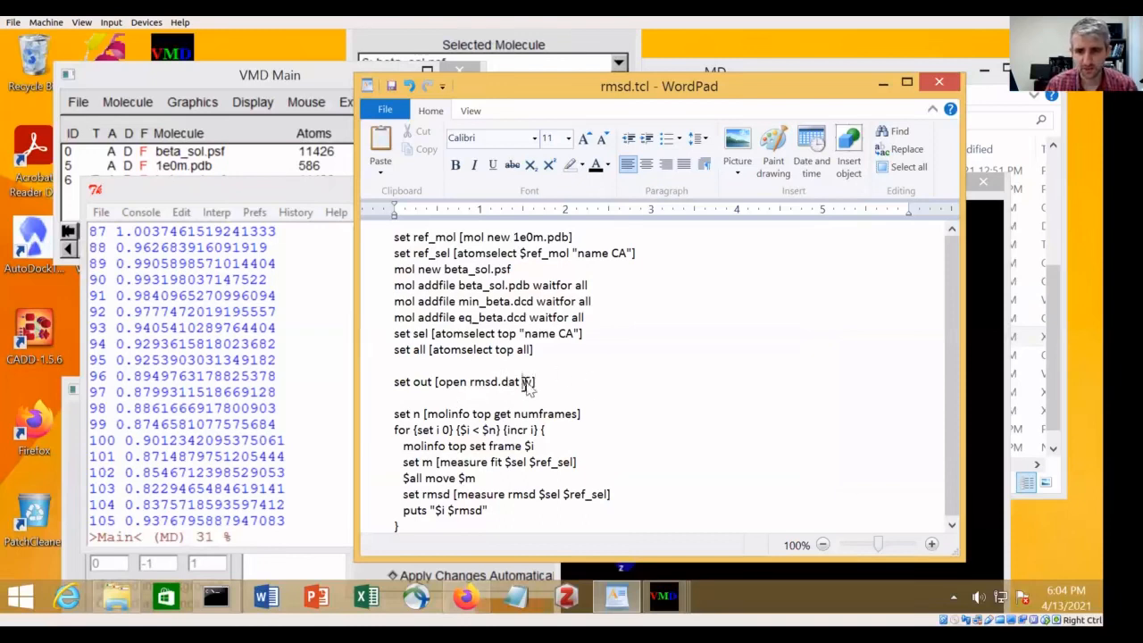
{"action": "double_click", "coordinate": [527, 382]}
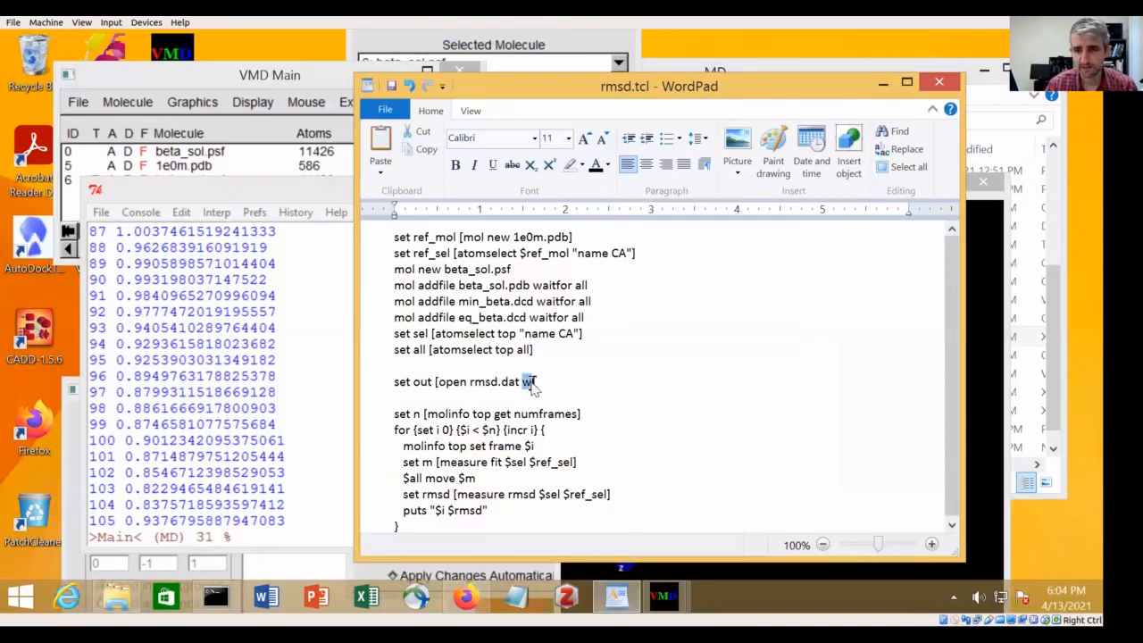
{"action": "left_click", "coordinate": [439, 394]}
{"action": "left_click_drag", "start_coordinate": [413, 381], "coordinate": [433, 382]}
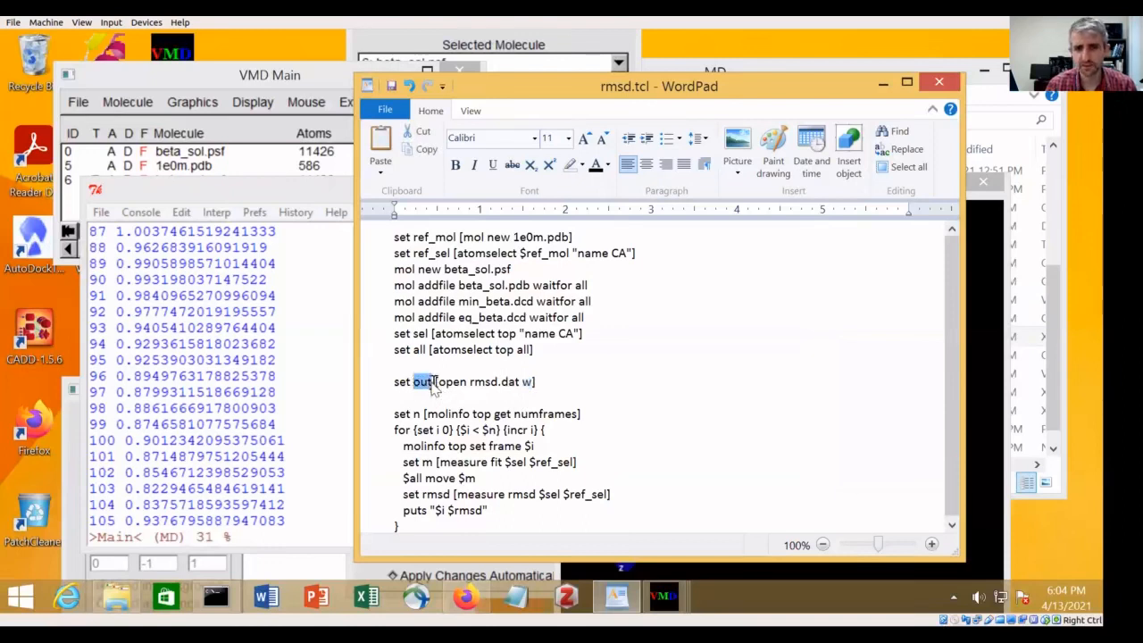
Change the loop's output line to puts $out "$i $rmsd" and add "close $out" after the loop's closing brace
{"action": "left_click", "coordinate": [430, 397]}
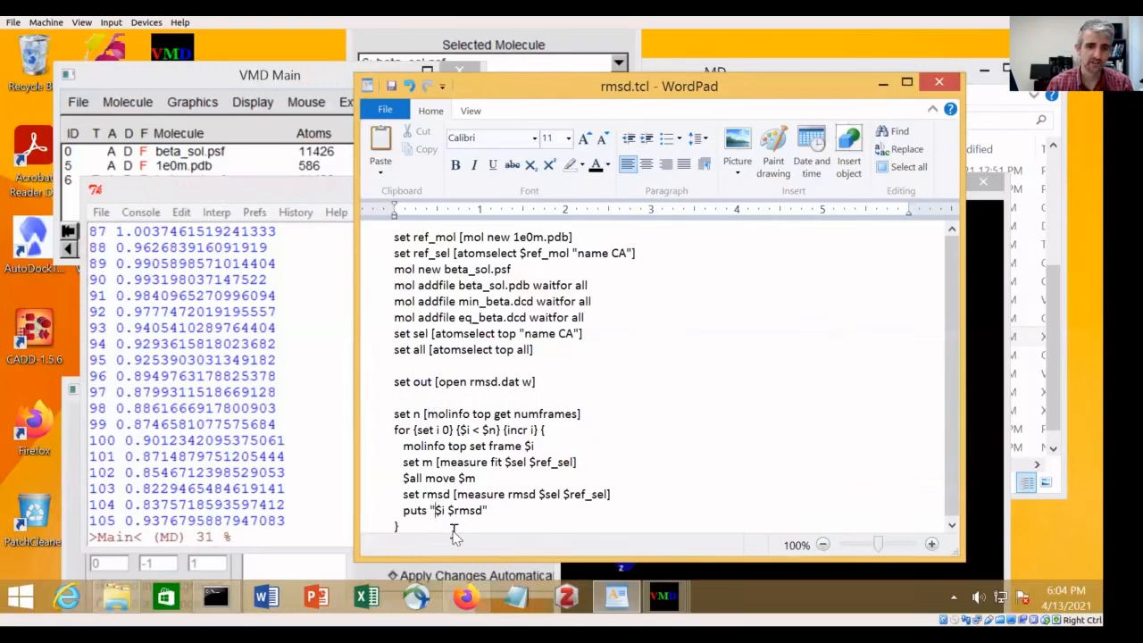
{"action": "type", "text": "$out"}
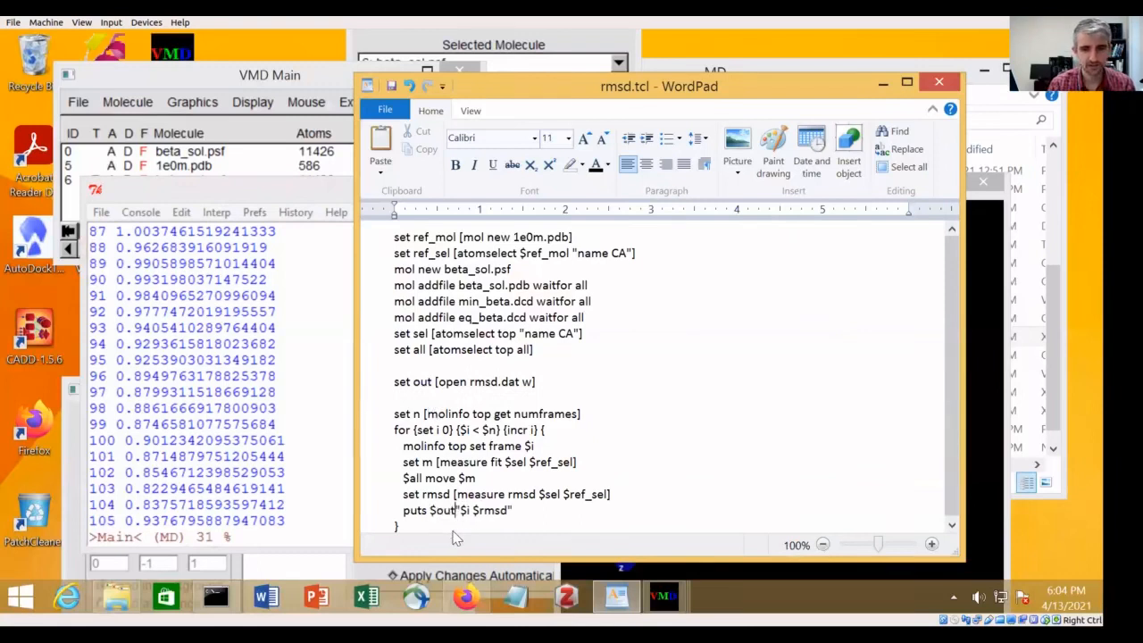
{"action": "left_click", "coordinate": [434, 527]}
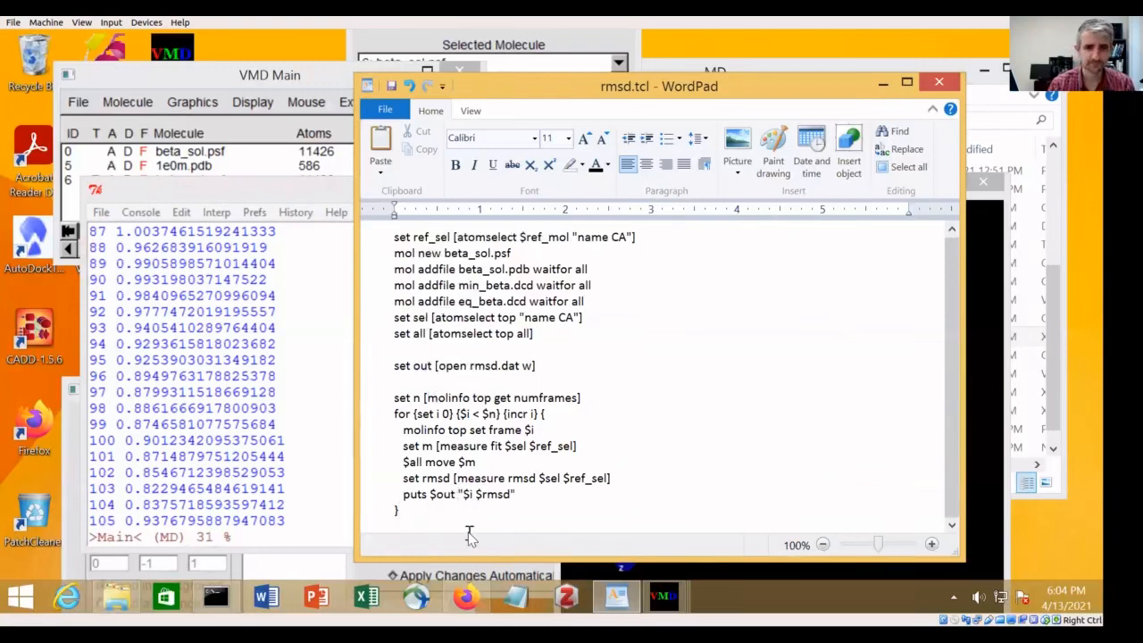
{"action": "key", "text": "Return"}
{"action": "type", "text": "close $"}
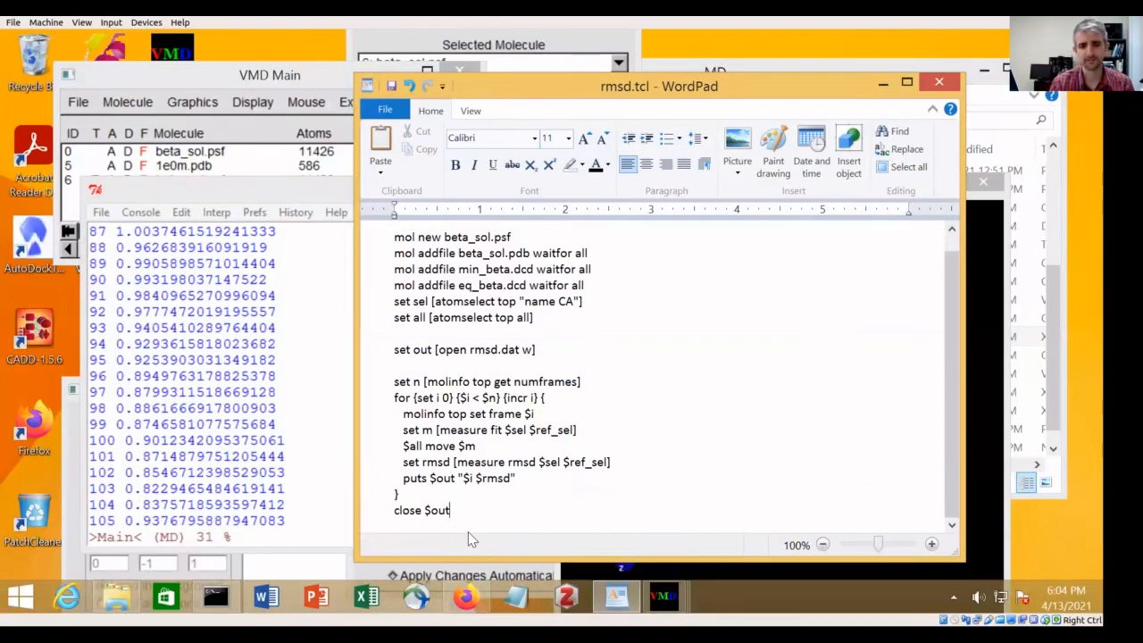
{"action": "type", "text": "out"}
{"action": "key", "text": "Return"}
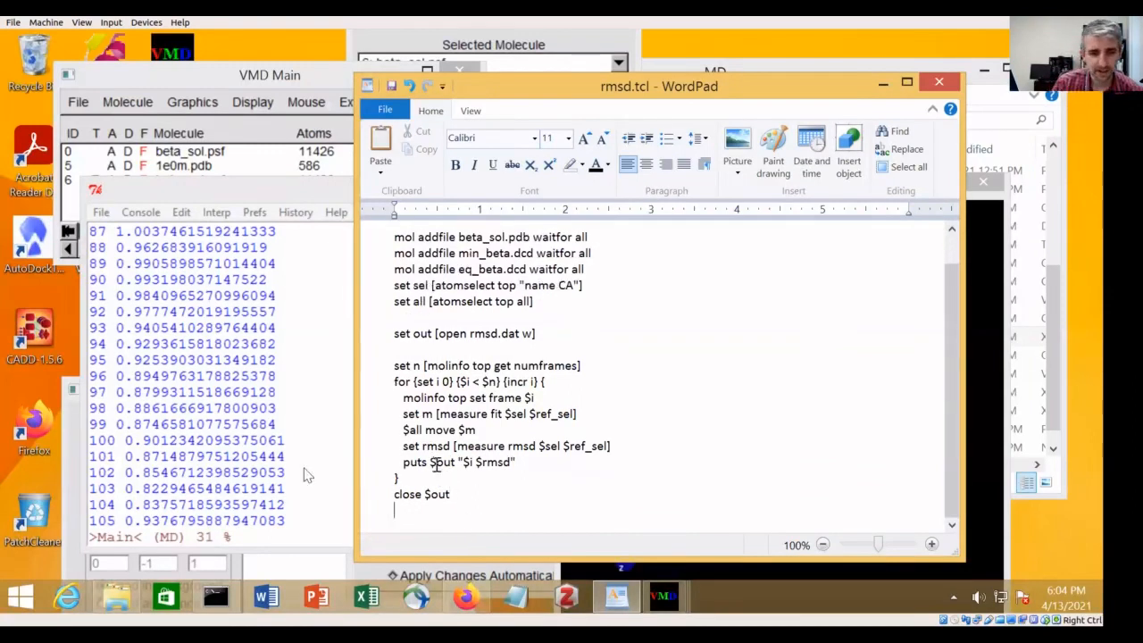
Save the script with the file-output changes and rerun rmsd.tcl.txt in the VMD Tk Console
{"action": "left_click", "coordinate": [245, 538]}
{"action": "left_click", "coordinate": [866, 423]}
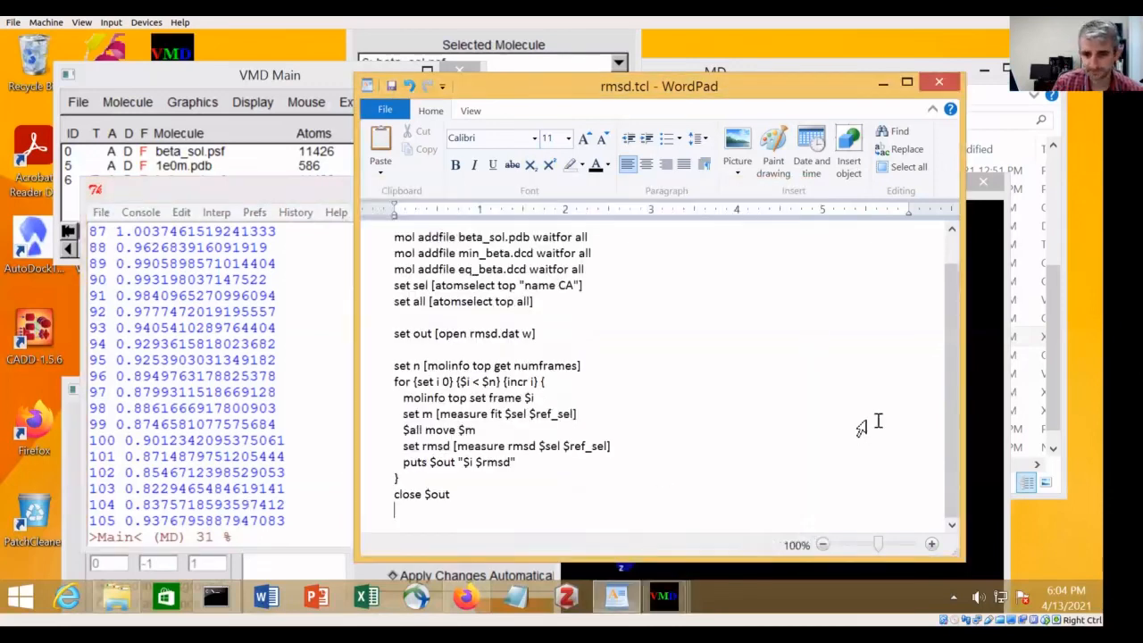
{"action": "left_click", "coordinate": [392, 87]}
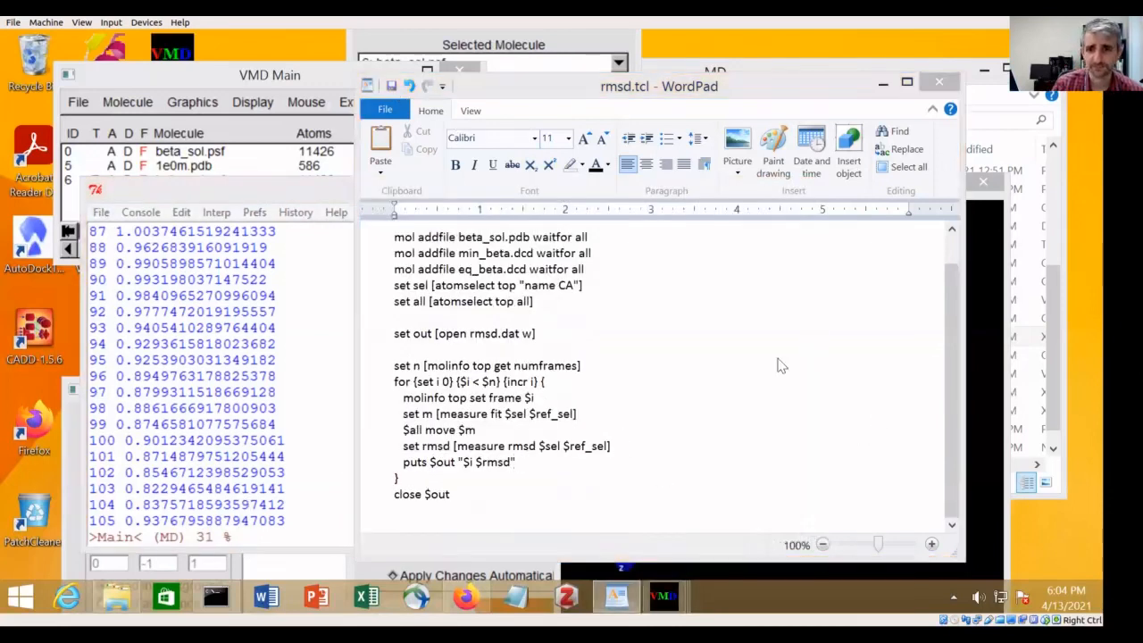
{"action": "left_click", "coordinate": [747, 384]}
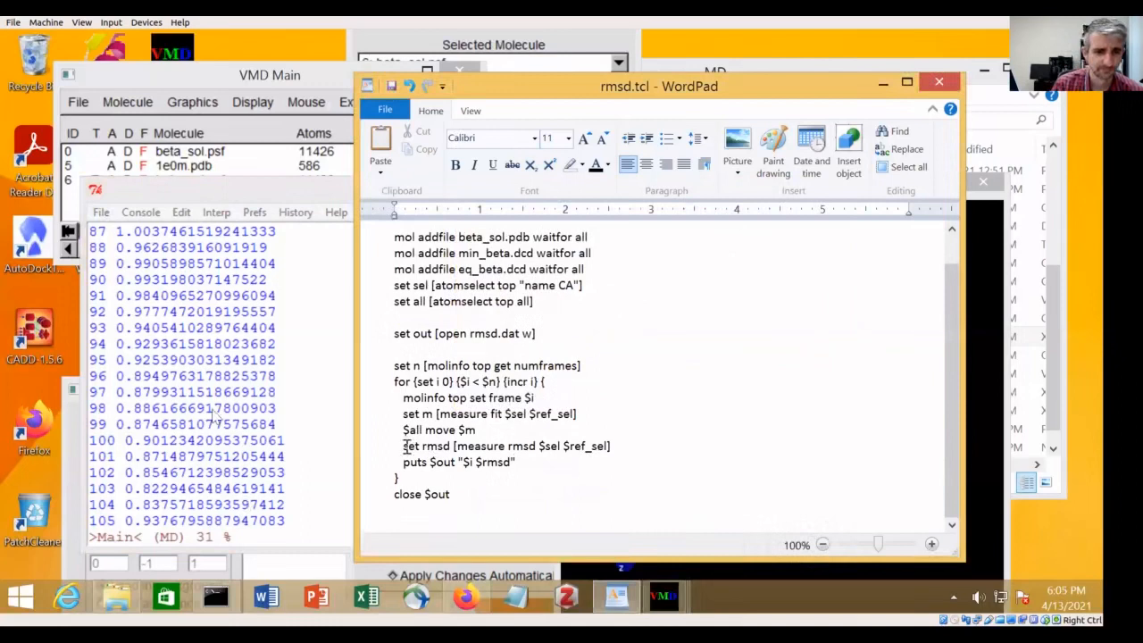
{"action": "left_click", "coordinate": [266, 533]}
{"action": "key", "text": "Up"}
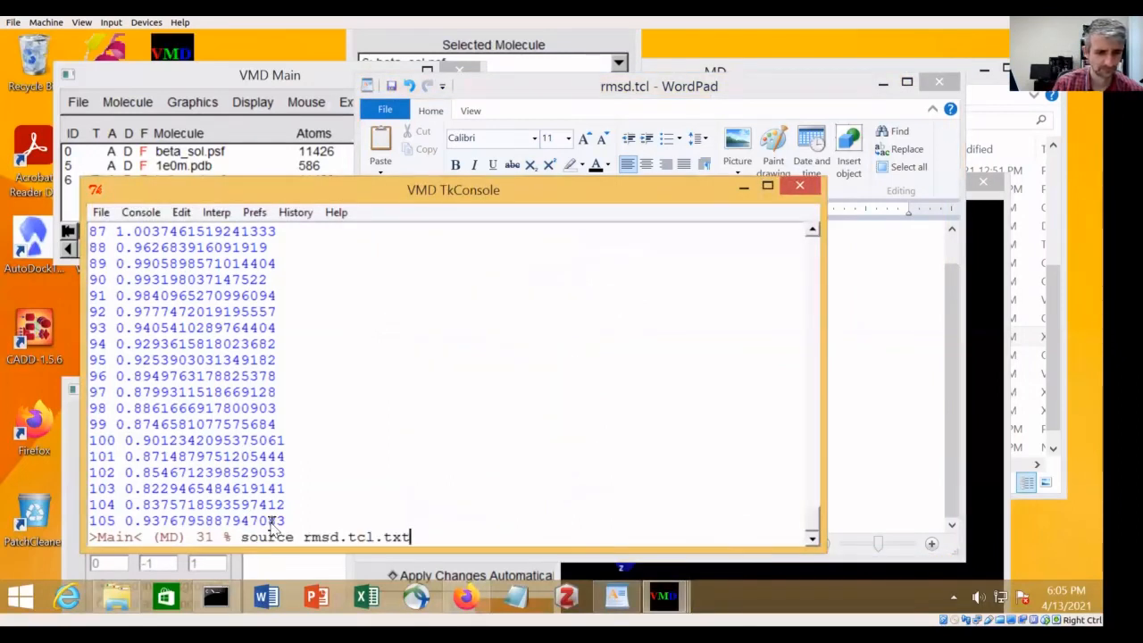
{"action": "key", "text": "Return"}
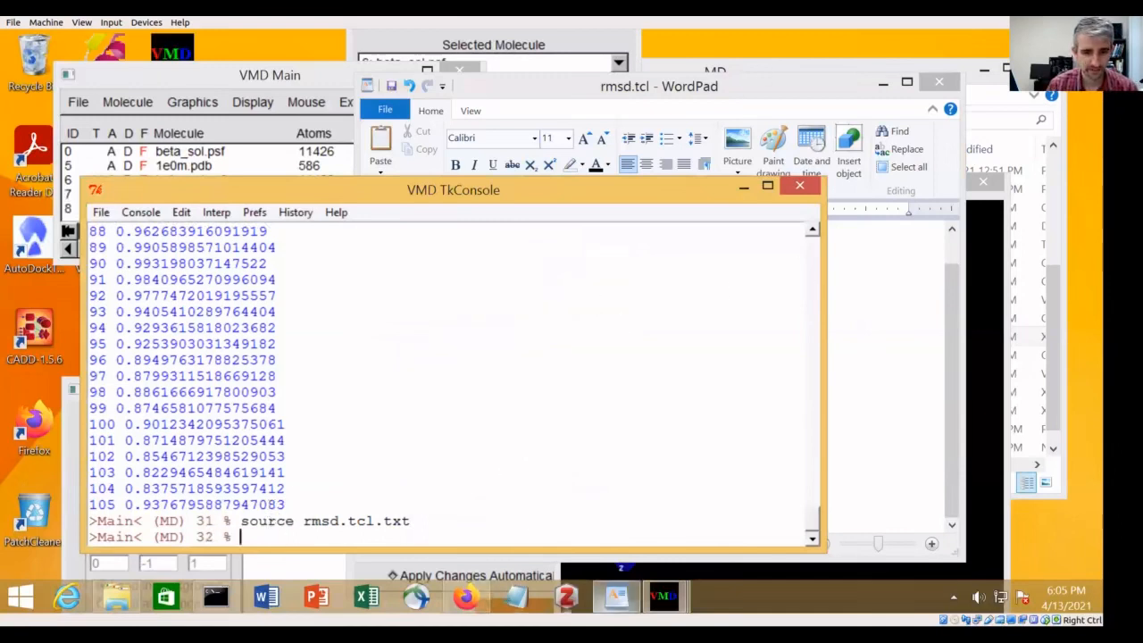
Switch to File Explorer, refresh the MD folder and locate the rmsd.dat output file
{"action": "left_click", "coordinate": [116, 597]}
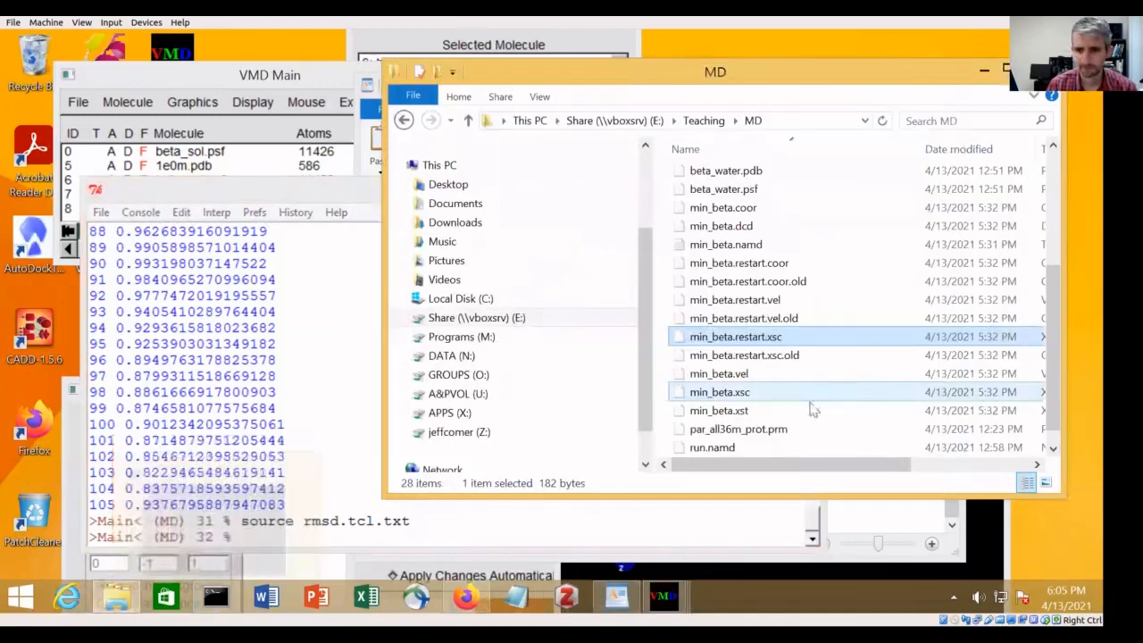
{"action": "left_click_drag", "start_coordinate": [1057, 326], "coordinate": [1064, 412]}
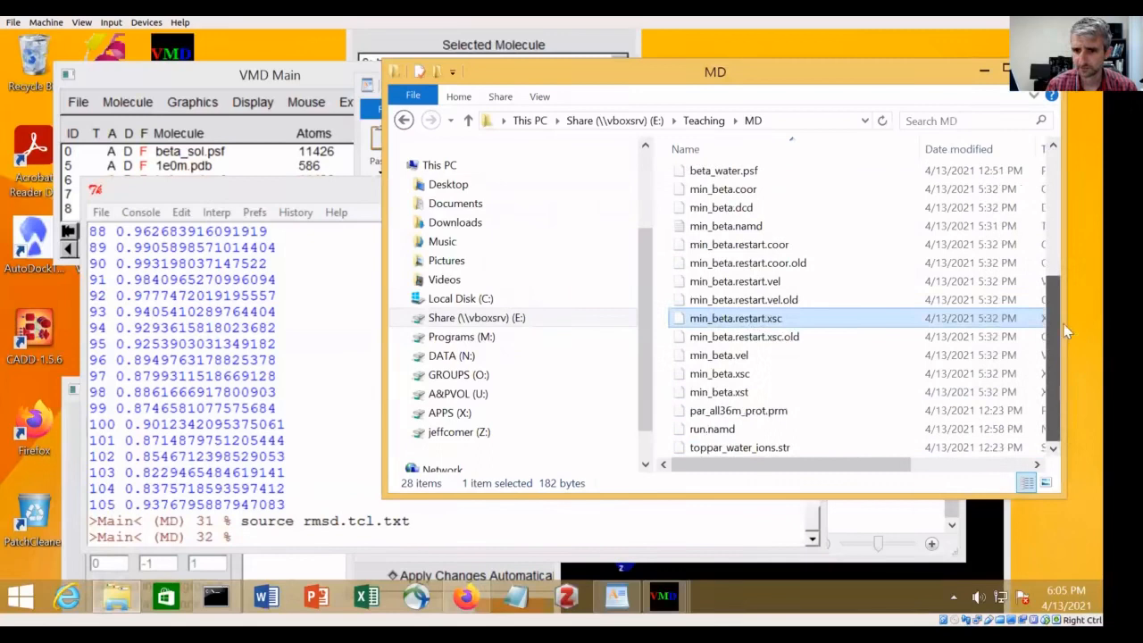
{"action": "left_click_drag", "start_coordinate": [1066, 331], "coordinate": [1059, 242]}
{"action": "left_click", "coordinate": [882, 123]}
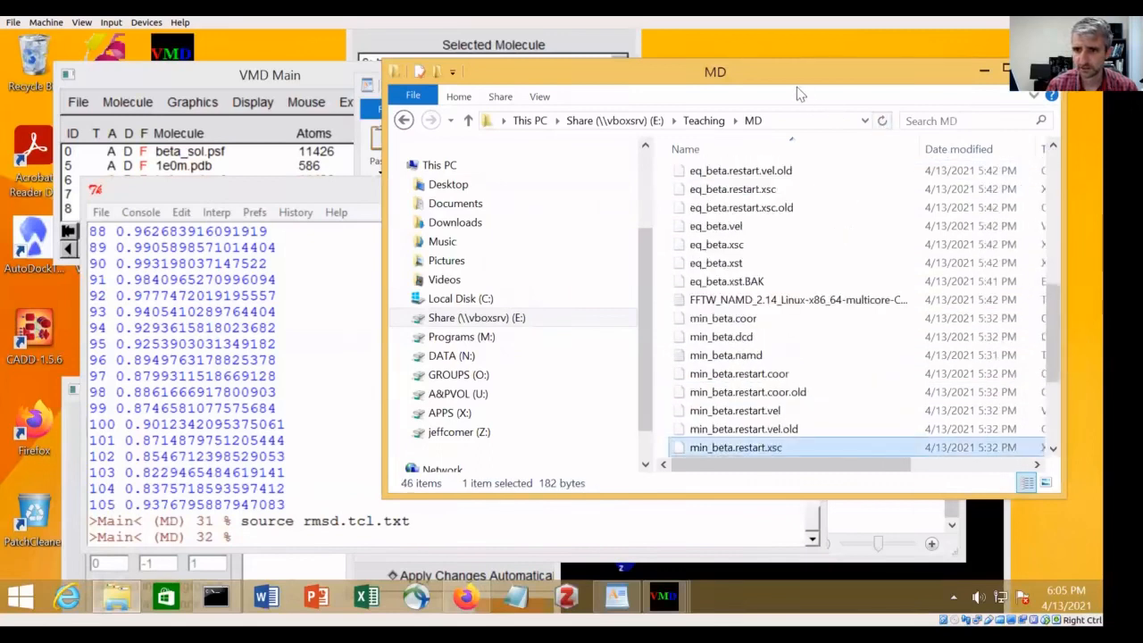
{"action": "left_click_drag", "start_coordinate": [723, 82], "coordinate": [652, 87]}
{"action": "left_click_drag", "start_coordinate": [985, 305], "coordinate": [987, 420]}
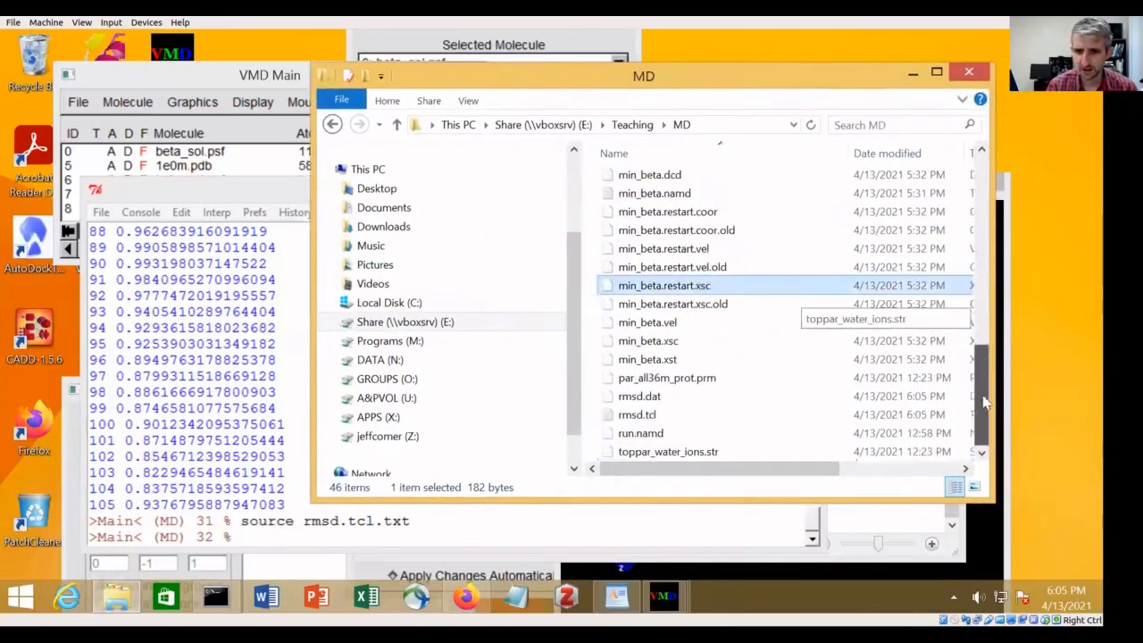
Try to open rmsd.dat directly from the MD folder
{"action": "right_click", "coordinate": [648, 402]}
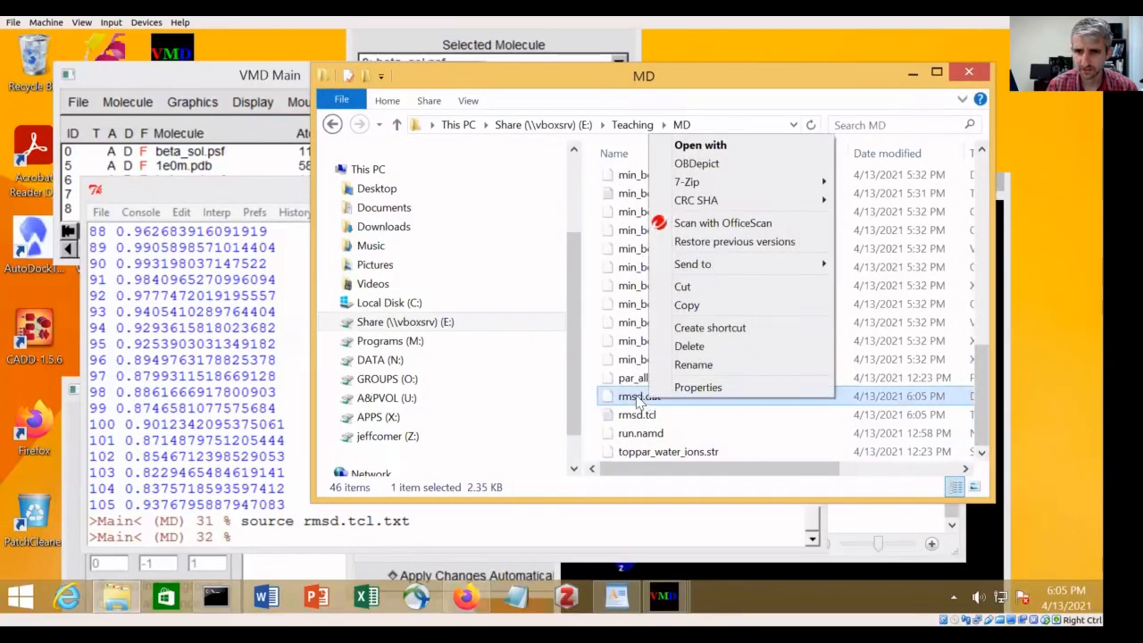
{"action": "left_click", "coordinate": [643, 400]}
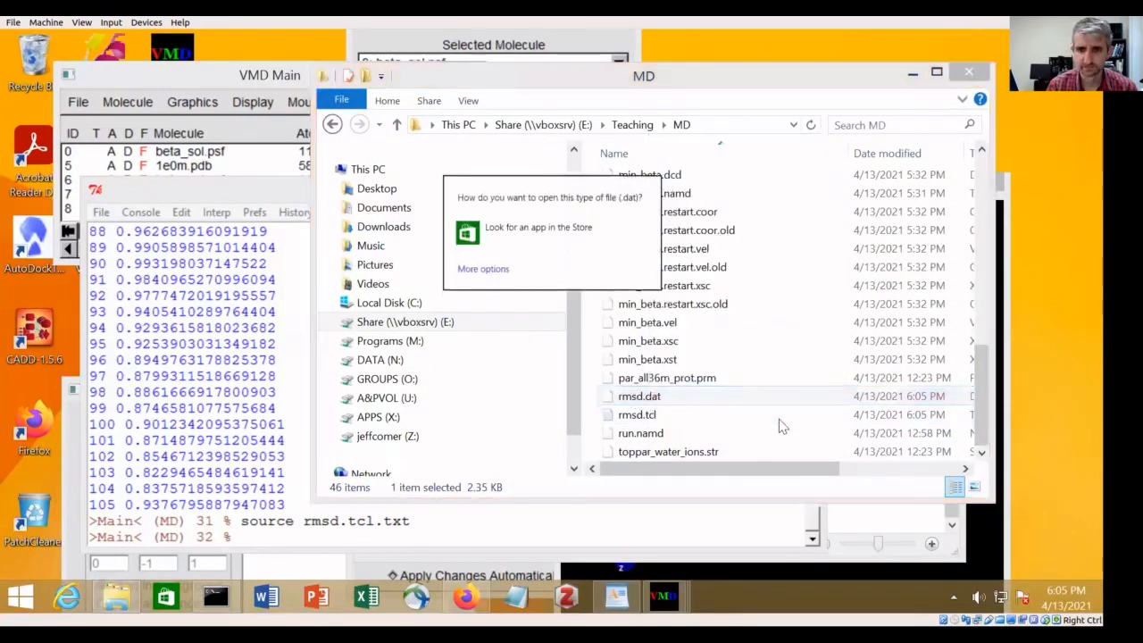
{"action": "left_click", "coordinate": [679, 399]}
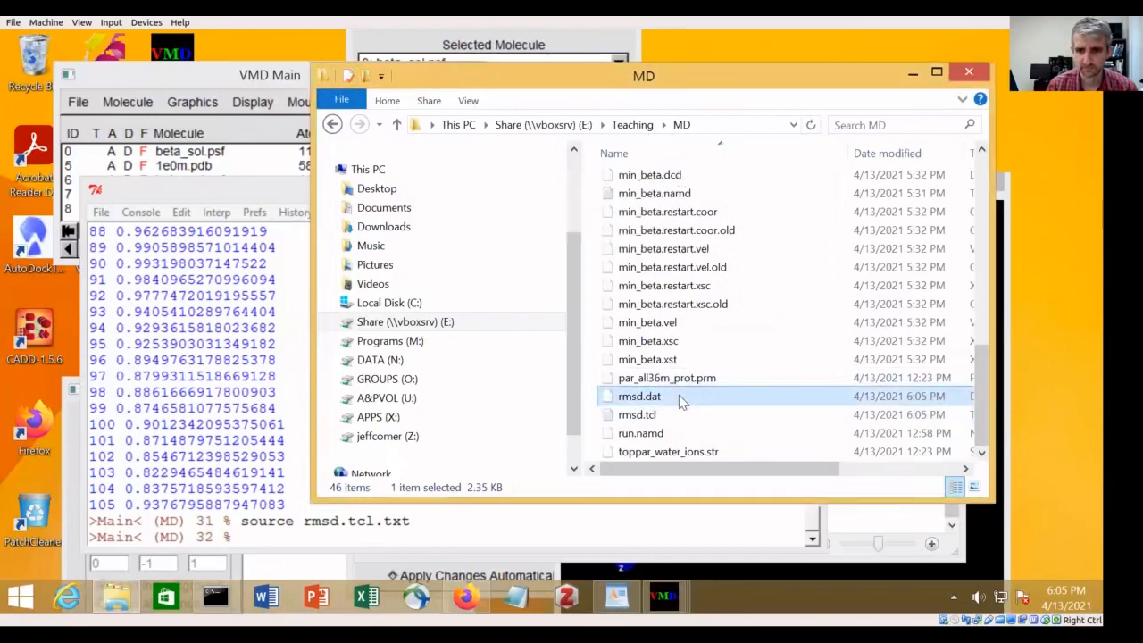
{"action": "right_click", "coordinate": [680, 402]}
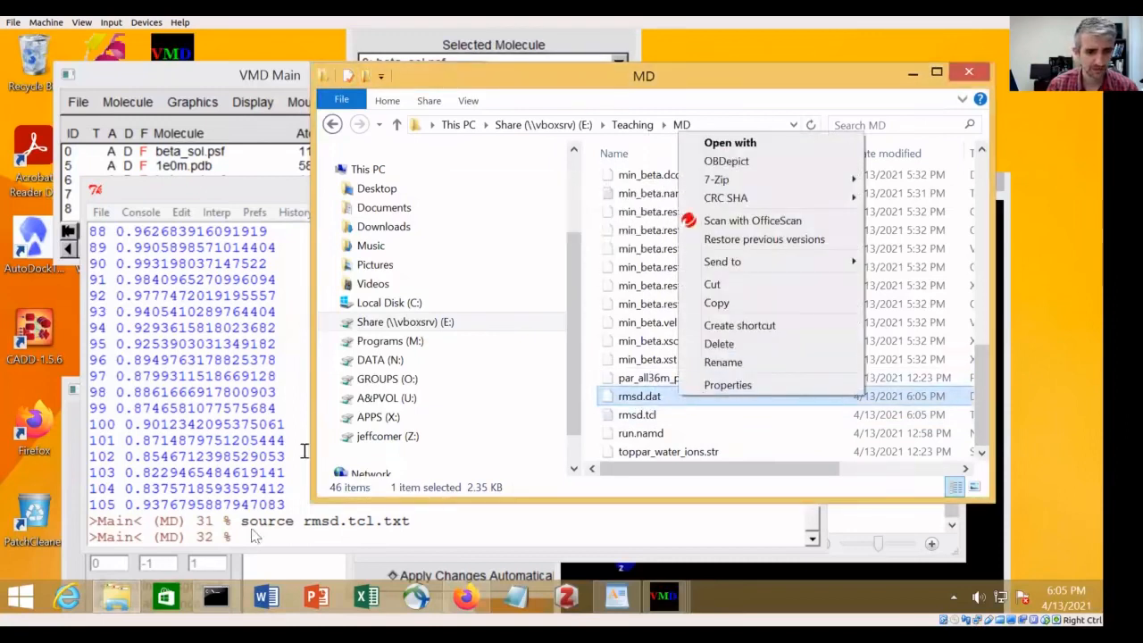
Switch to WordPad and open rmsd.dat from the MD folder with all document types listed
{"action": "left_click", "coordinate": [616, 597]}
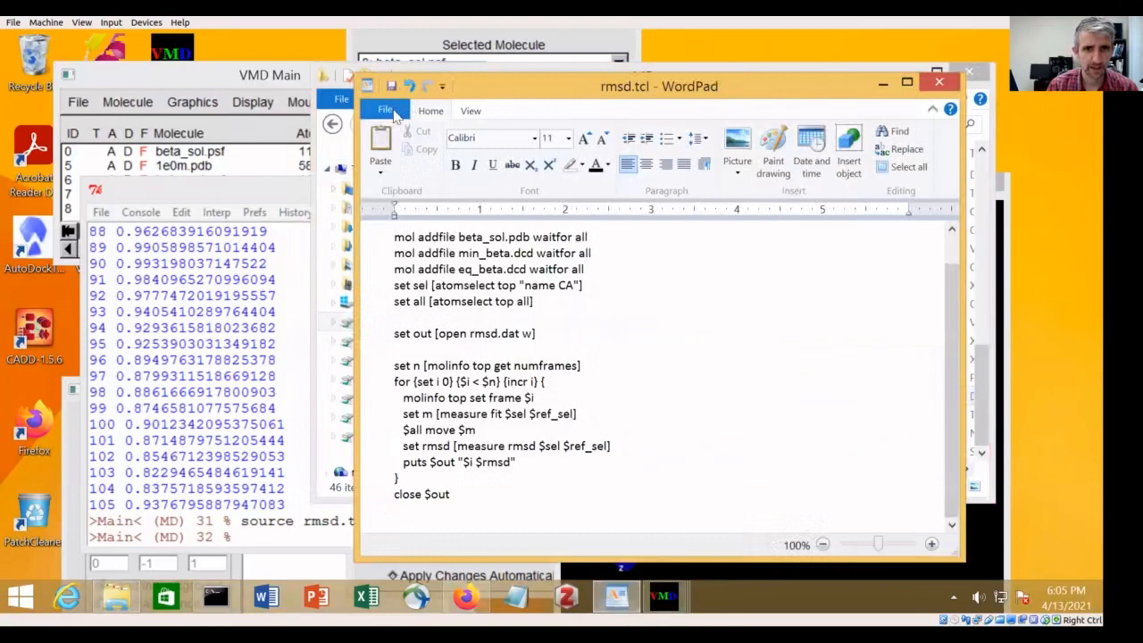
{"action": "left_click", "coordinate": [386, 110]}
{"action": "left_click", "coordinate": [407, 178]}
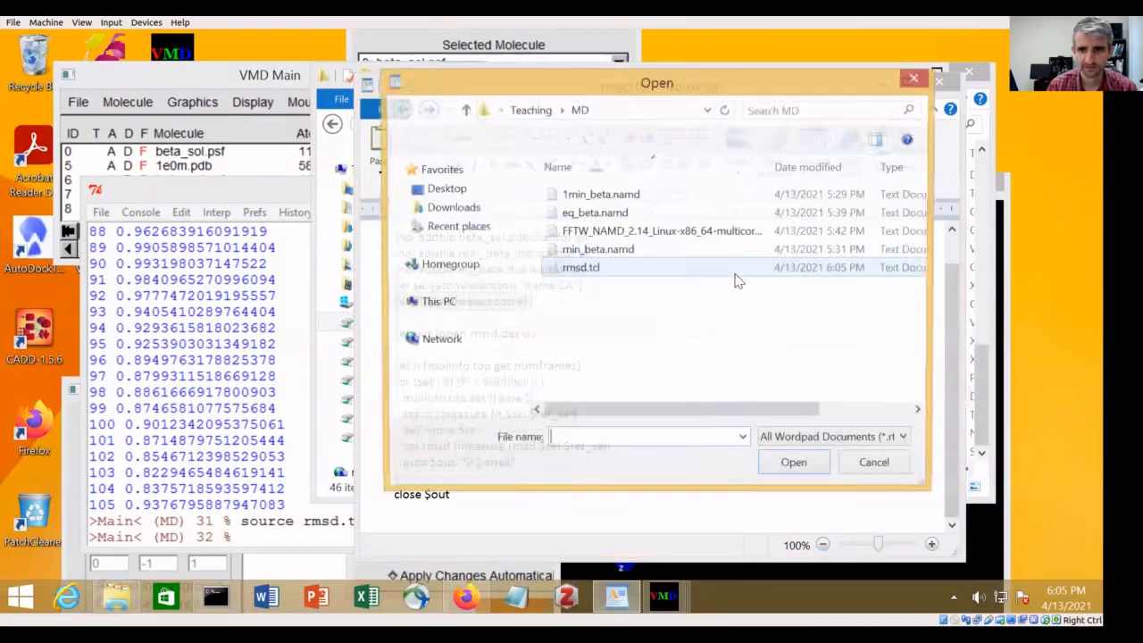
{"action": "left_click", "coordinate": [875, 439]}
{"action": "left_click", "coordinate": [839, 562]}
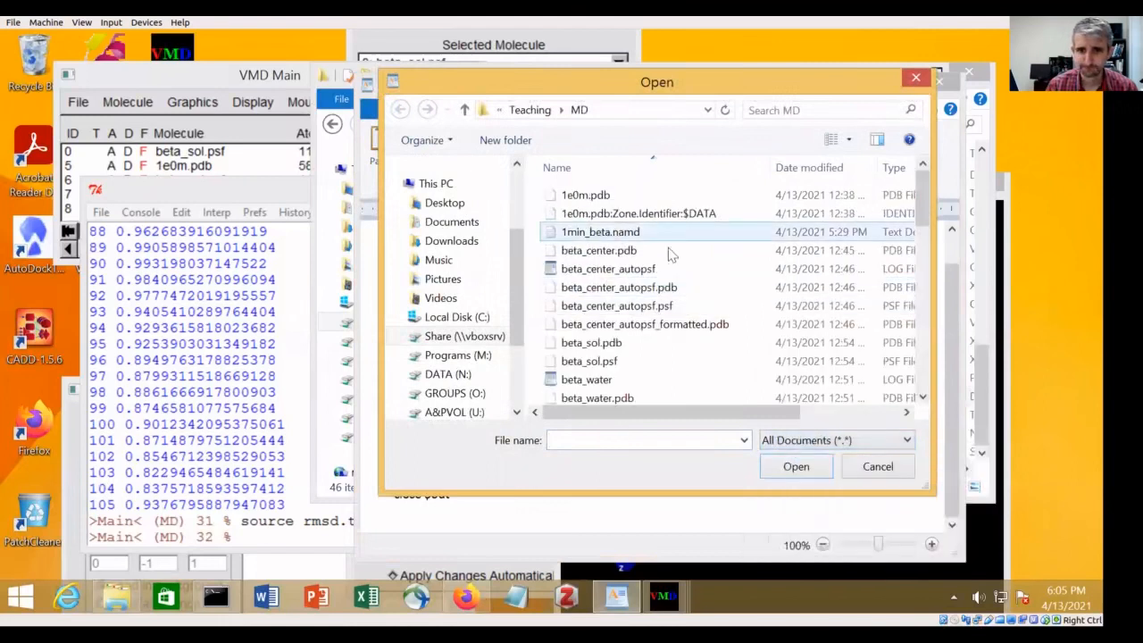
{"action": "left_click_drag", "start_coordinate": [920, 344], "coordinate": [920, 391]}
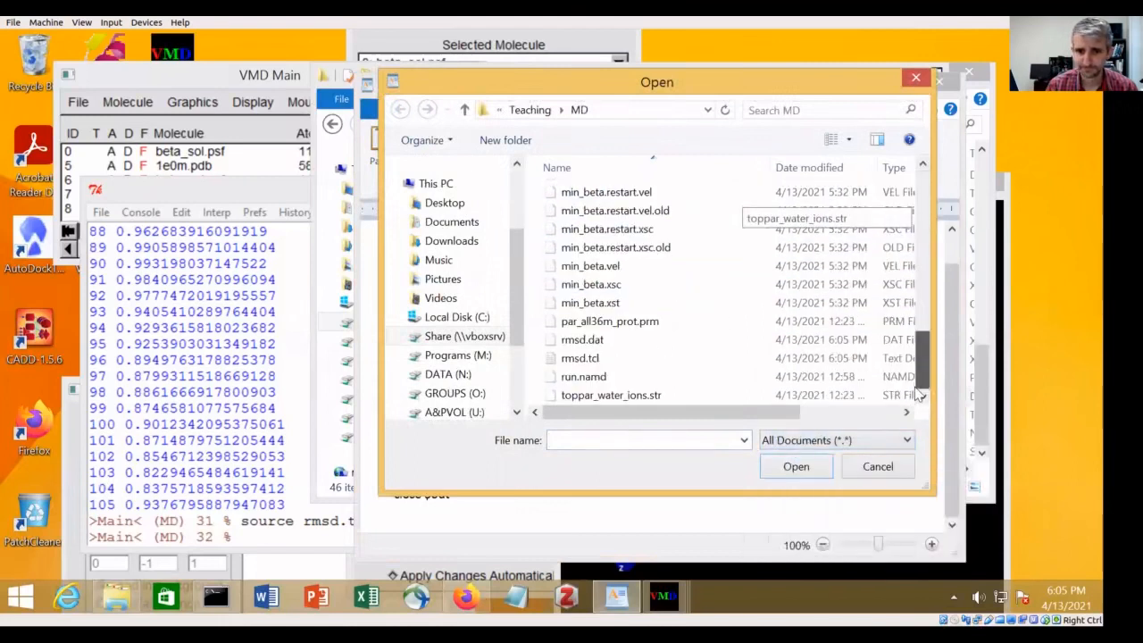
{"action": "double_click", "coordinate": [582, 339]}
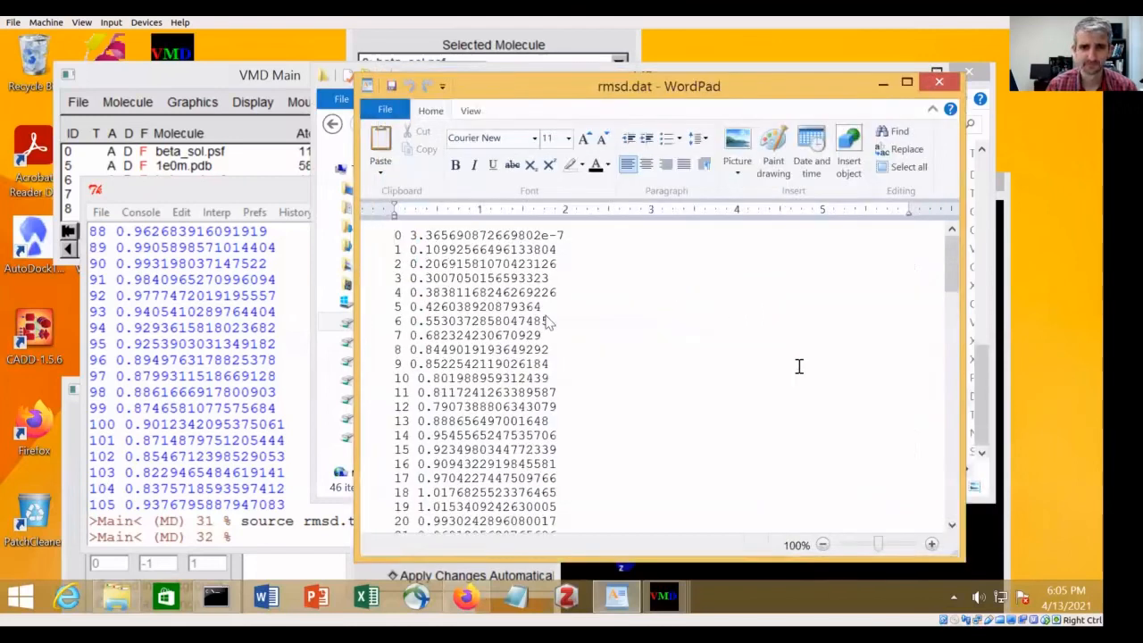
Review the frame numbers and RMSD values in rmsd.dat from the first frame through the end of the file
{"action": "scroll", "coordinate": [473, 268], "scroll_direction": "down", "scroll_amount": 9}
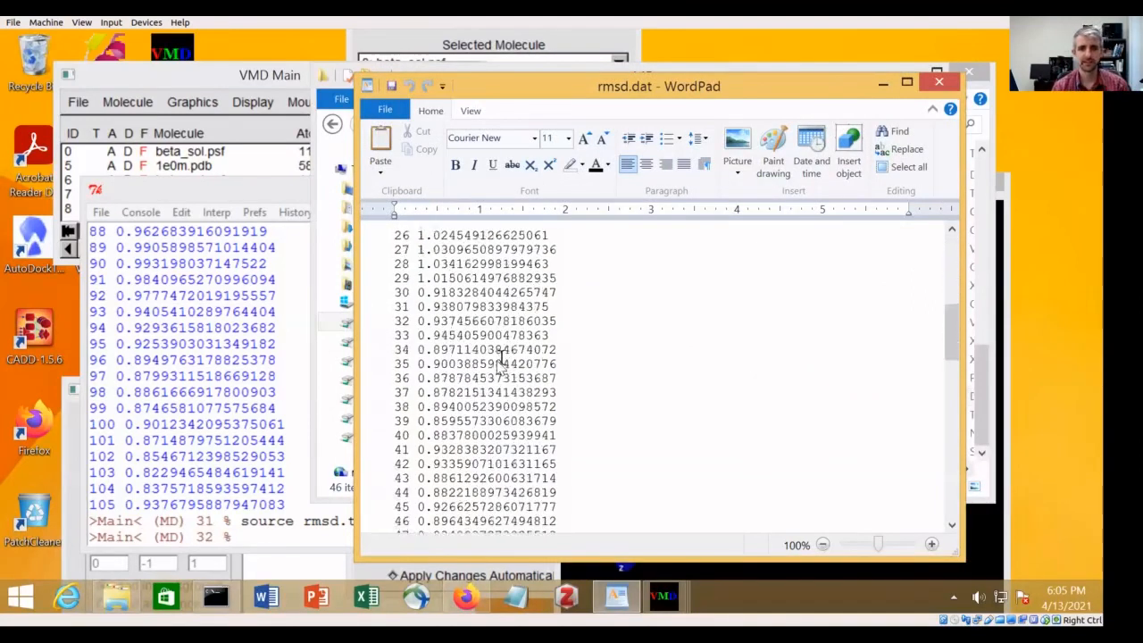
{"action": "scroll", "coordinate": [505, 357], "scroll_direction": "up", "scroll_amount": 9}
{"action": "scroll", "coordinate": [492, 317], "scroll_direction": "down", "scroll_amount": 12}
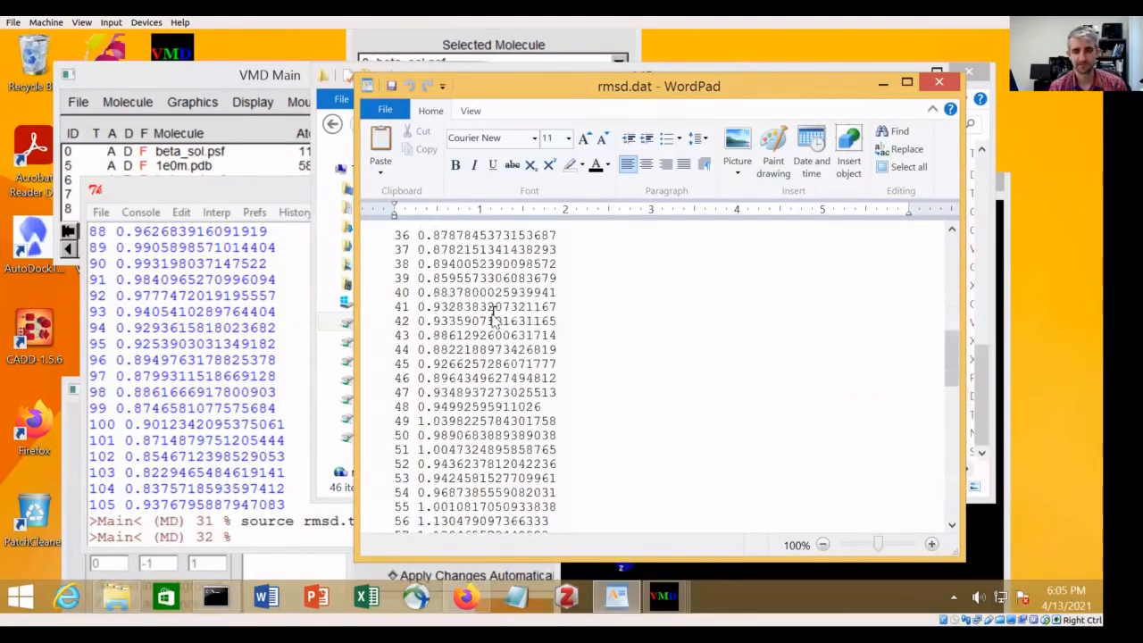
{"action": "scroll", "coordinate": [496, 319], "scroll_direction": "down", "scroll_amount": 17}
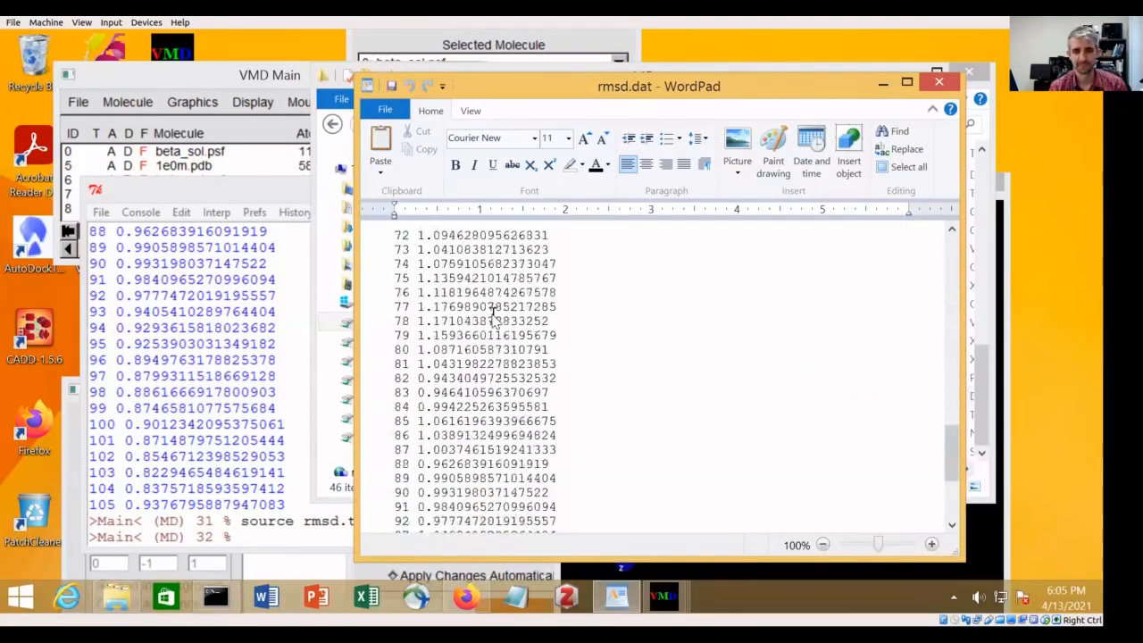
{"action": "left_click_drag", "start_coordinate": [565, 510], "coordinate": [489, 405]}
{"action": "left_click", "coordinate": [560, 527]}
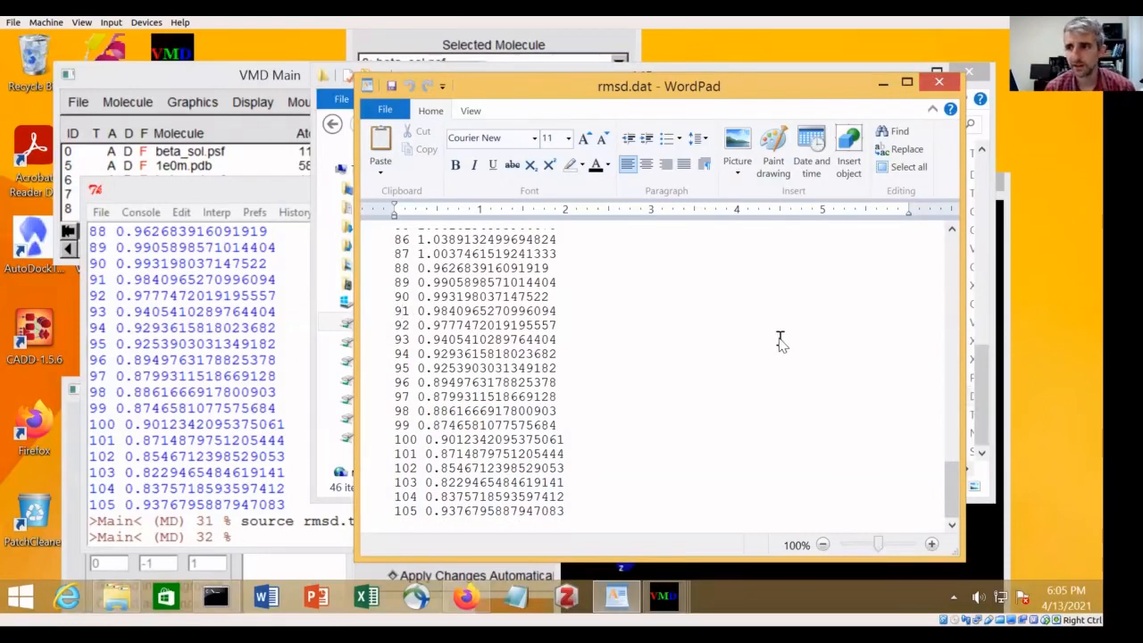
Close the rmsd.dat document and the MD folder window
{"action": "left_click", "coordinate": [929, 87]}
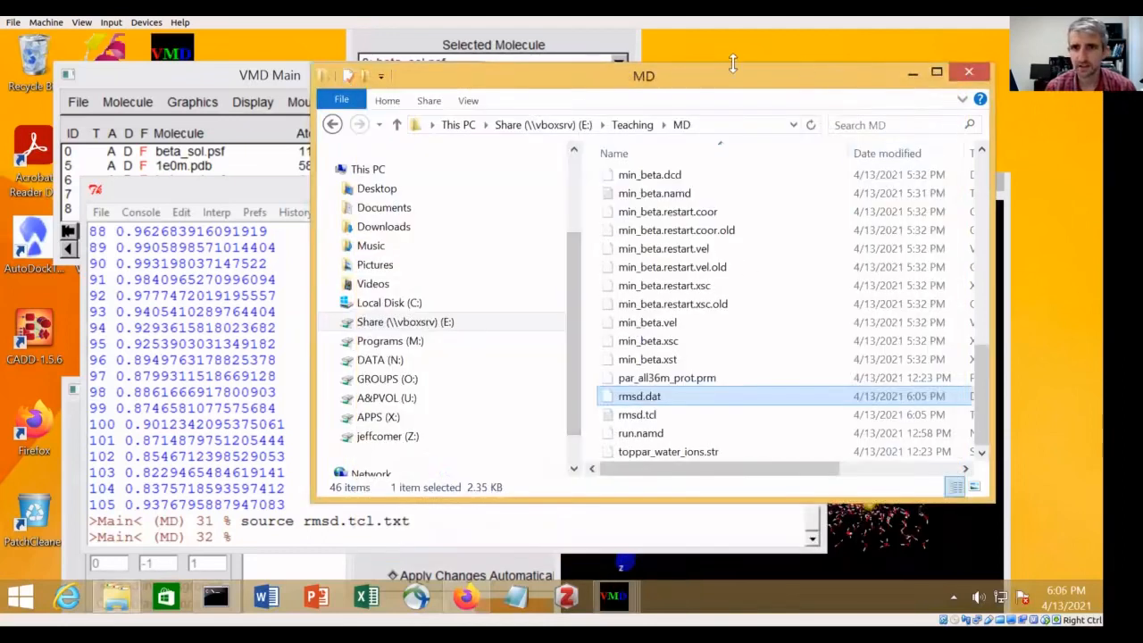
{"action": "left_click_drag", "start_coordinate": [723, 88], "coordinate": [697, 114]}
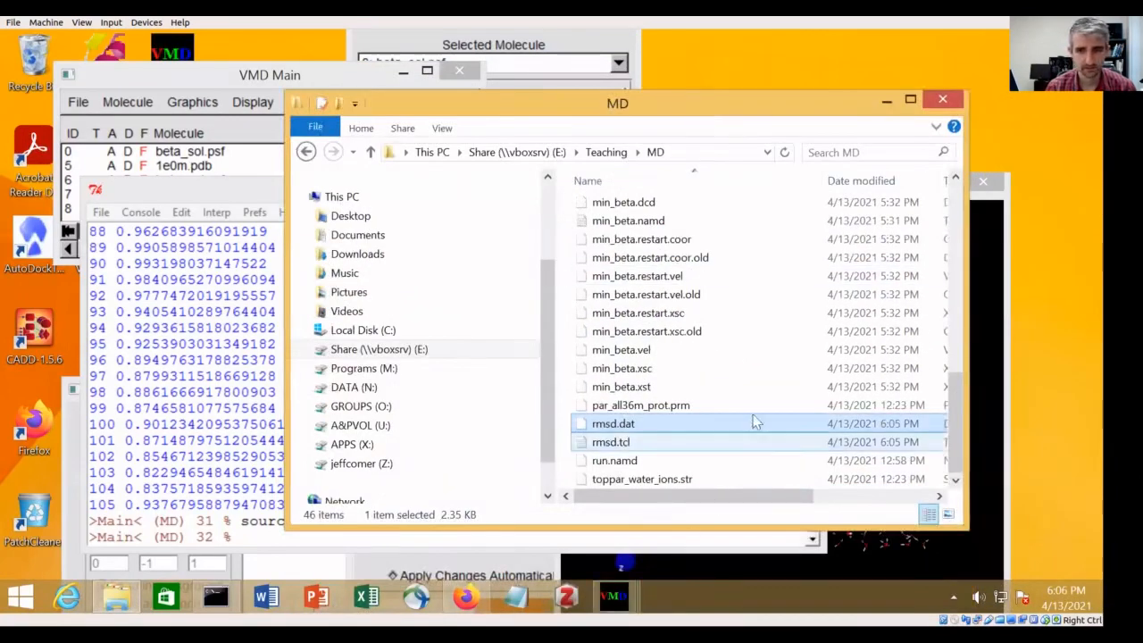
{"action": "left_click", "coordinate": [942, 99]}
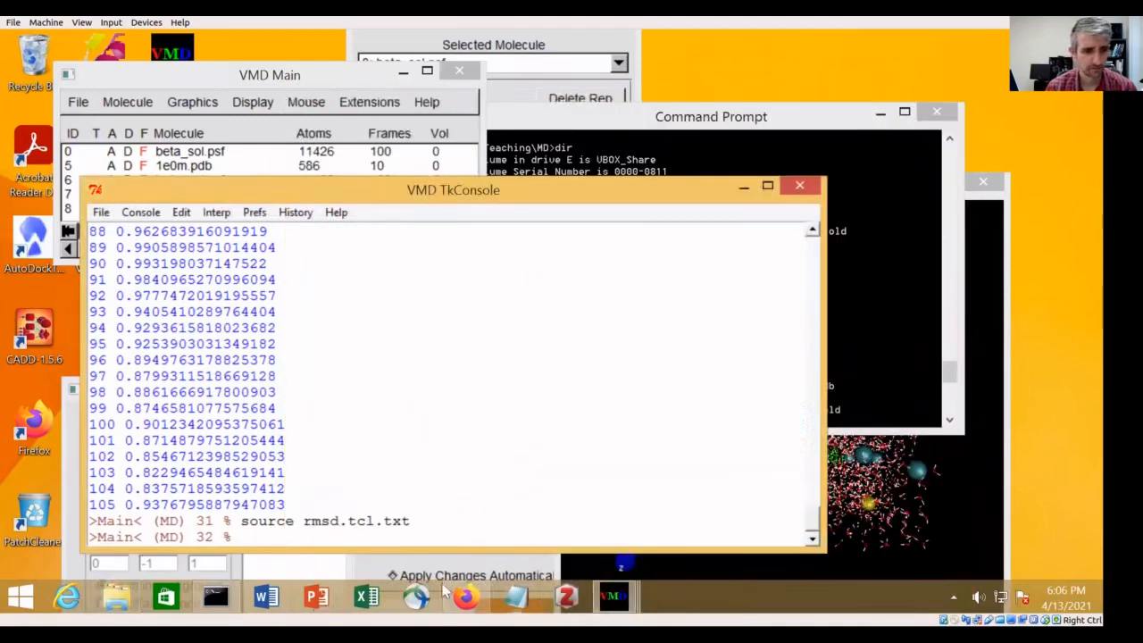
Find WordPad with a system search for "wordpad", launch it and reopen the rmsd.tcl script
{"action": "left_click", "coordinate": [60, 435]}
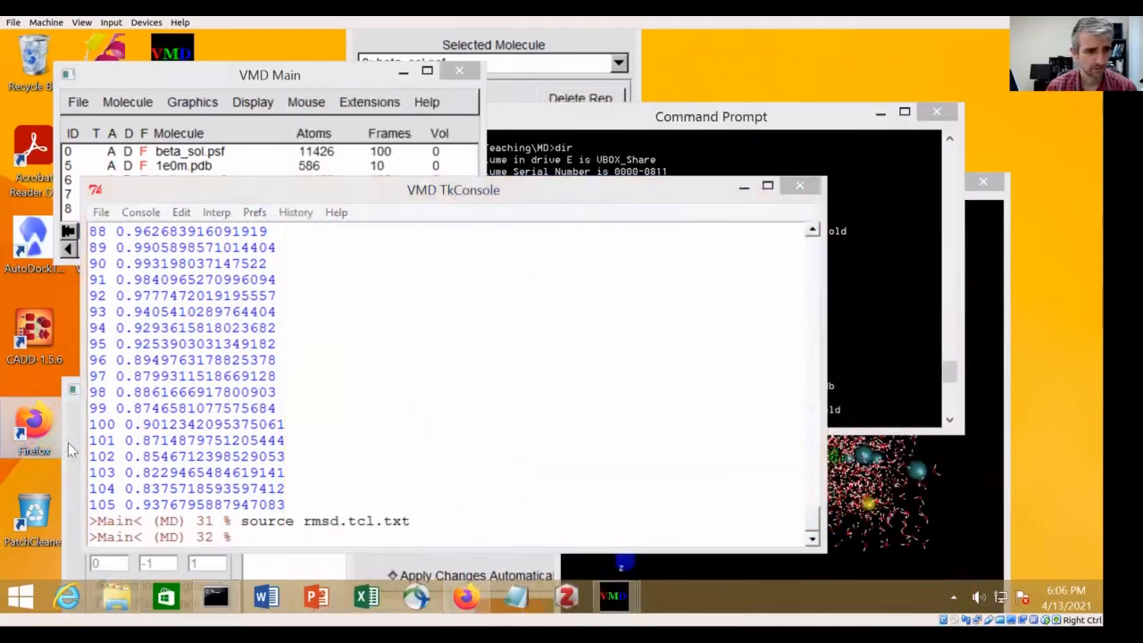
{"action": "left_click", "coordinate": [69, 443]}
{"action": "left_click_drag", "start_coordinate": [289, 396], "coordinate": [300, 114]}
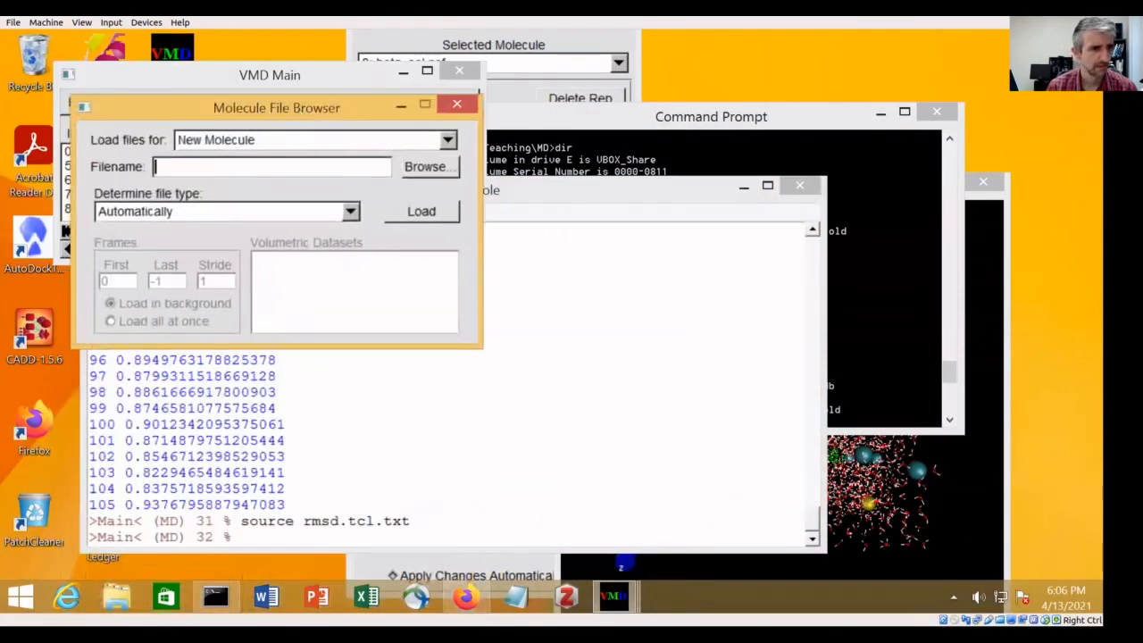
{"action": "key", "text": "super"}
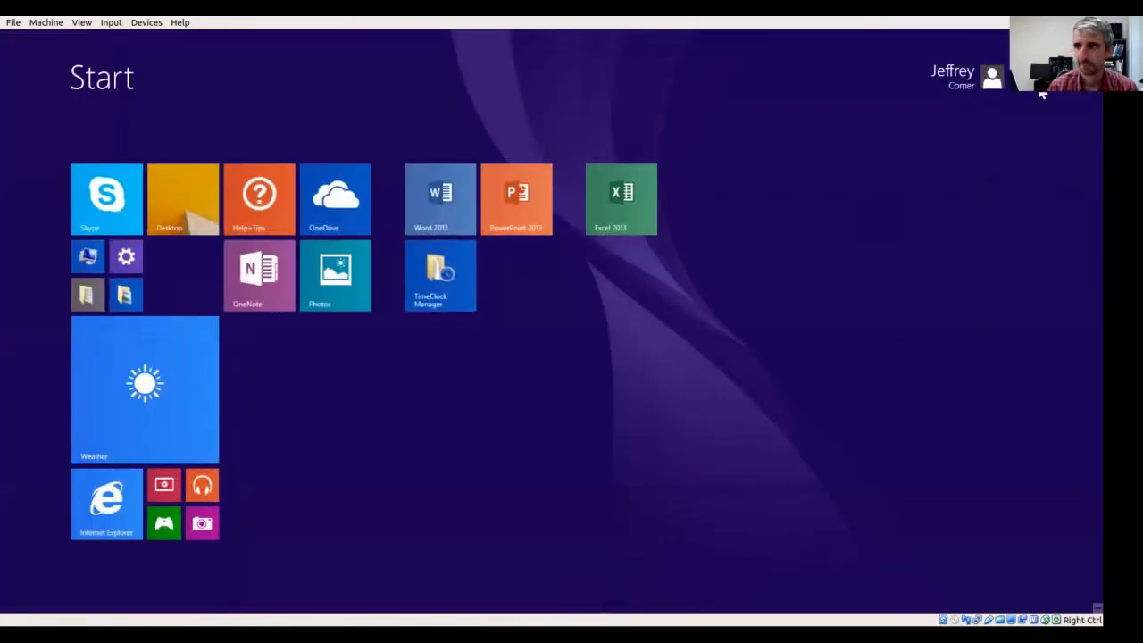
{"action": "key", "text": "super+s"}
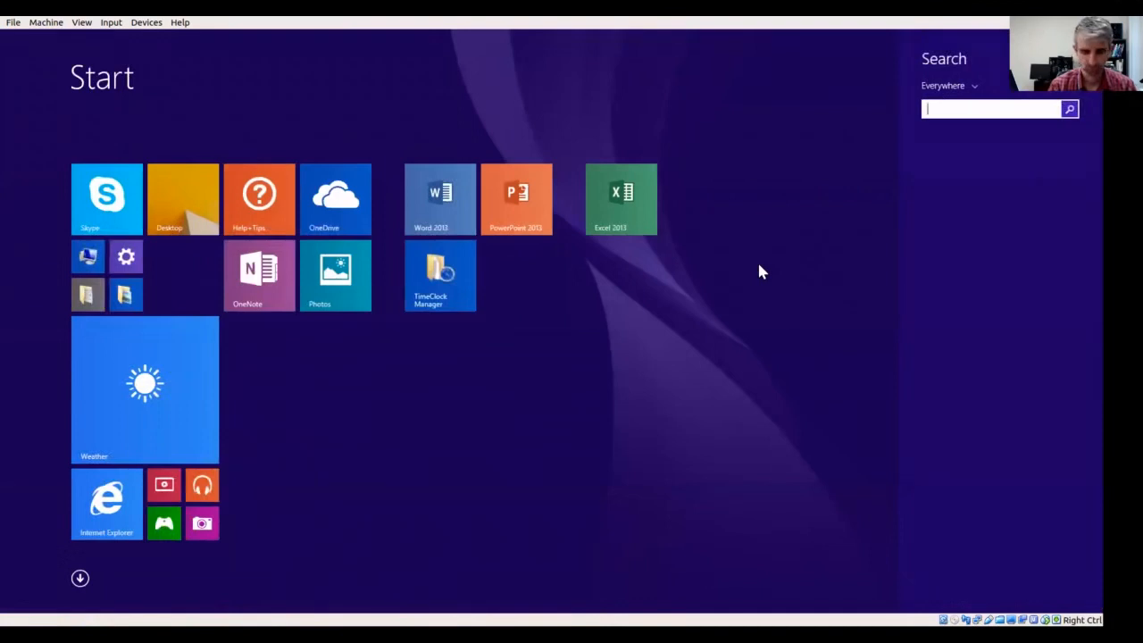
{"action": "type", "text": "wordpad"}
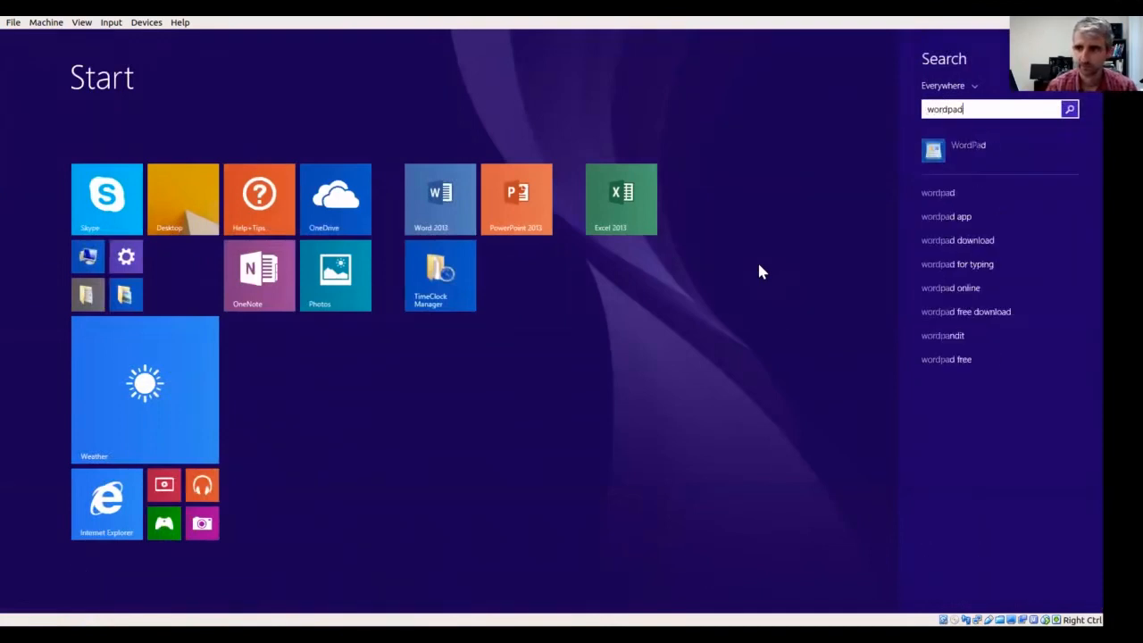
{"action": "left_click", "coordinate": [950, 145]}
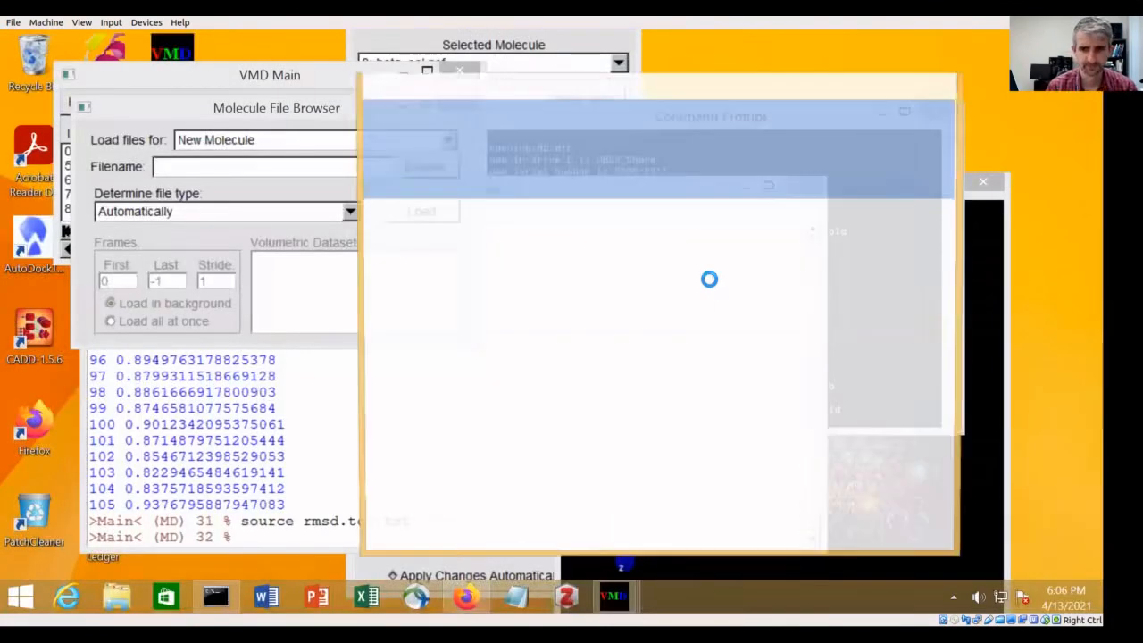
{"action": "left_click", "coordinate": [385, 109]}
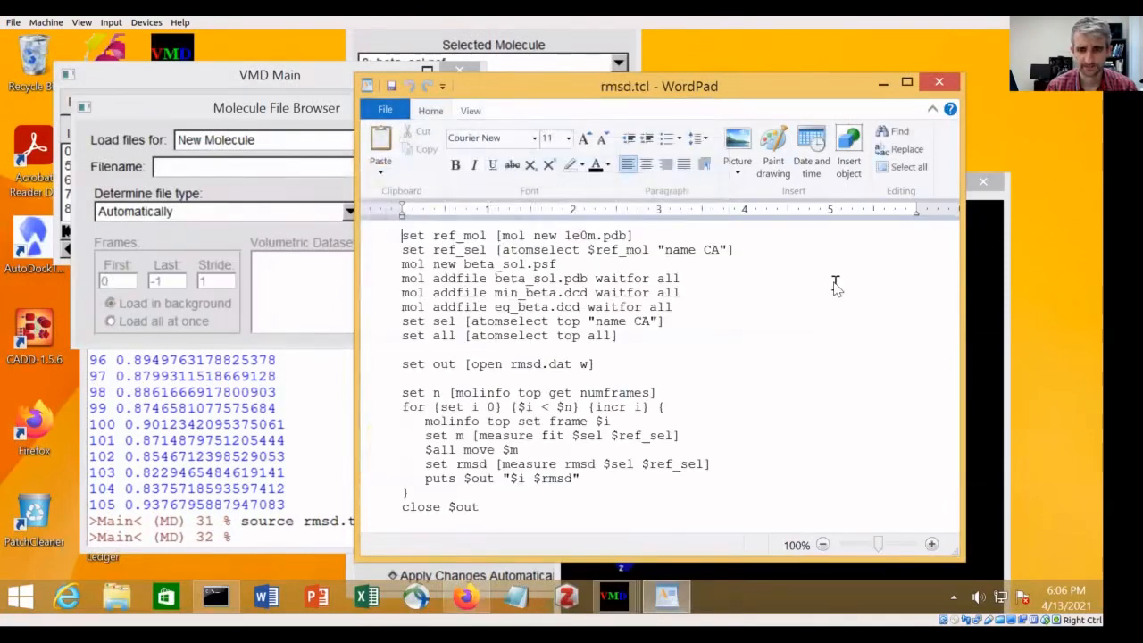
Insert a blank line and "set t [expr {2.0*100}]" after the set rmsd line inside the loop
{"action": "left_click", "coordinate": [713, 425]}
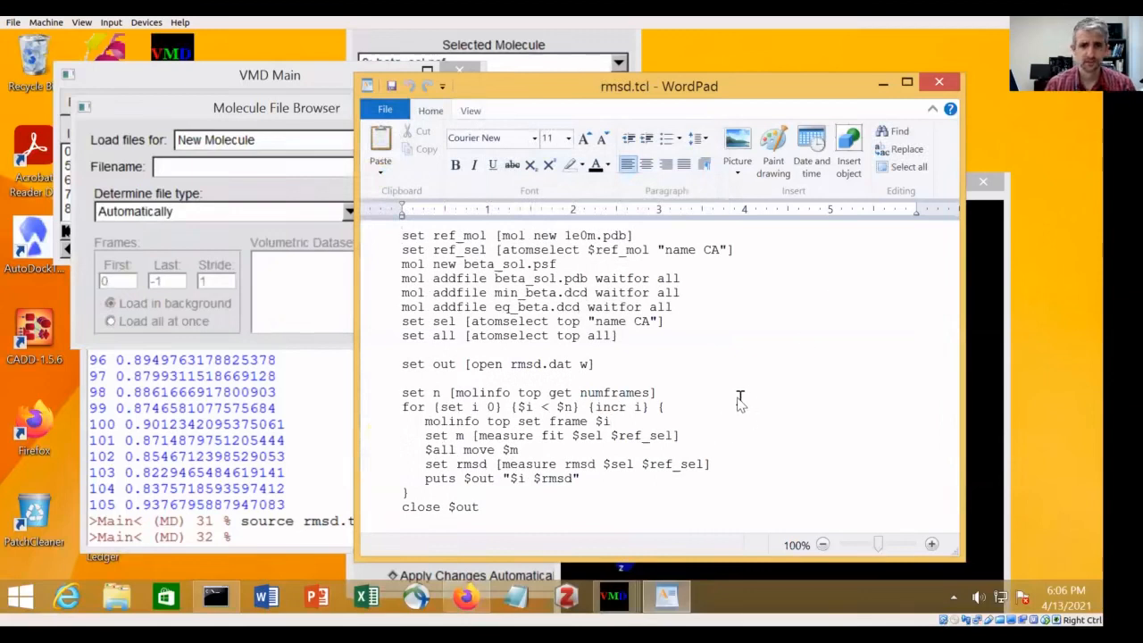
{"action": "left_click", "coordinate": [487, 393]}
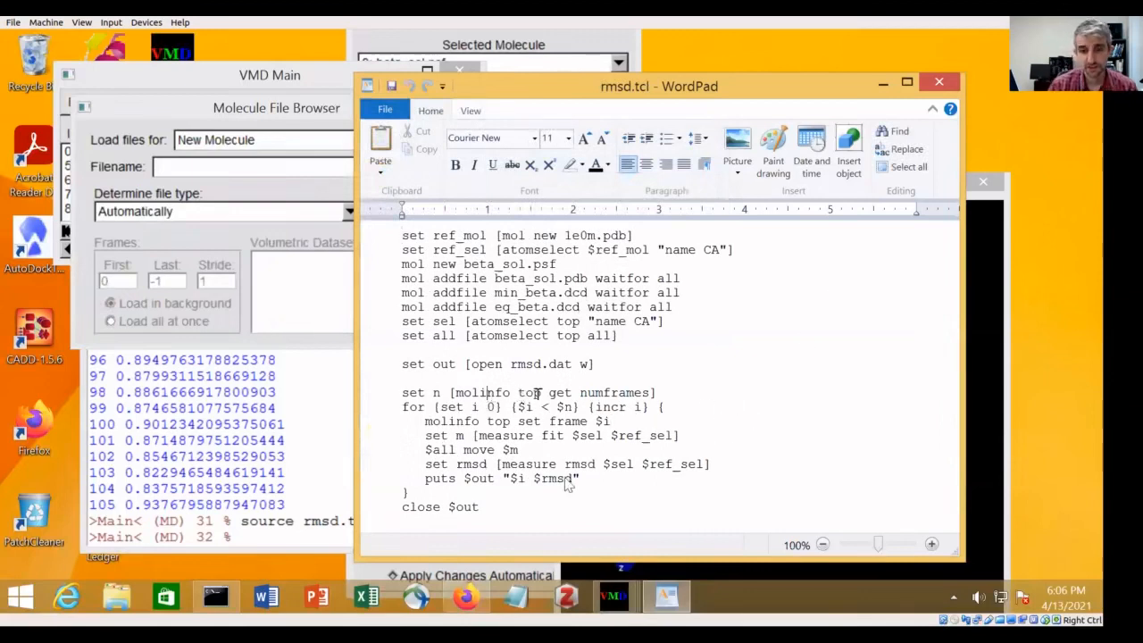
{"action": "double_click", "coordinate": [511, 484]}
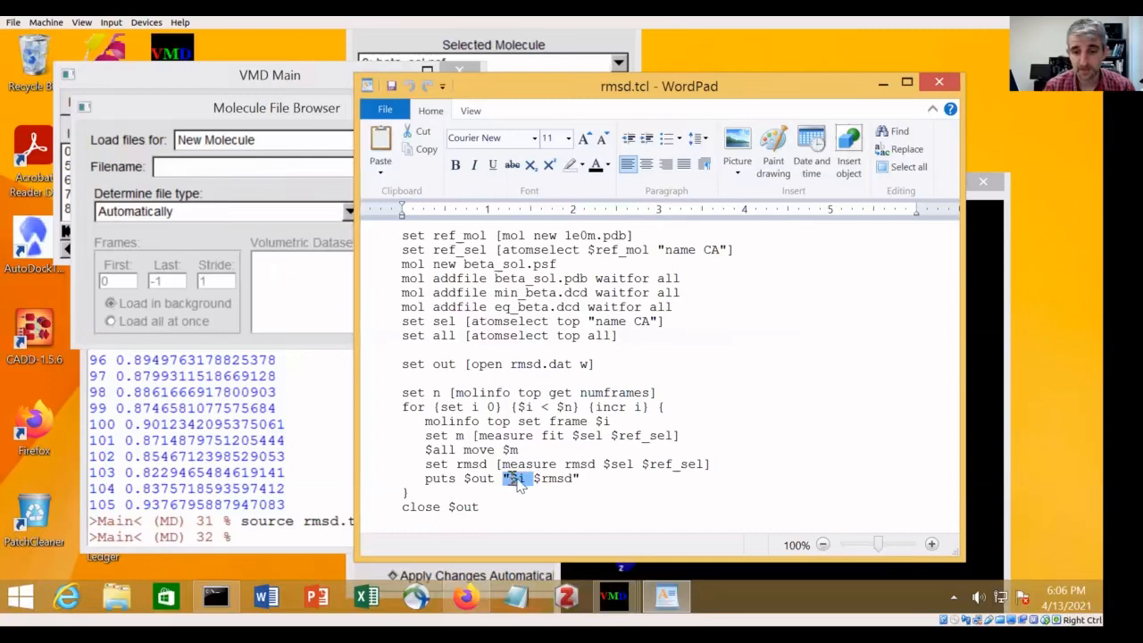
{"action": "left_click", "coordinate": [720, 465]}
{"action": "key", "text": "Return"}
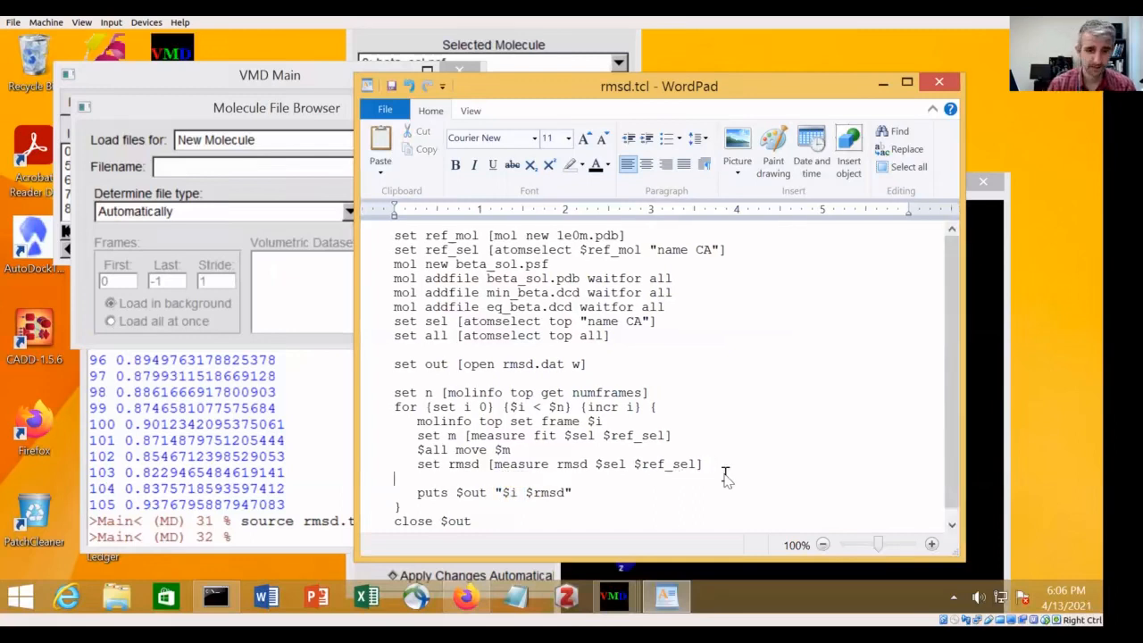
{"action": "key", "text": "Return"}
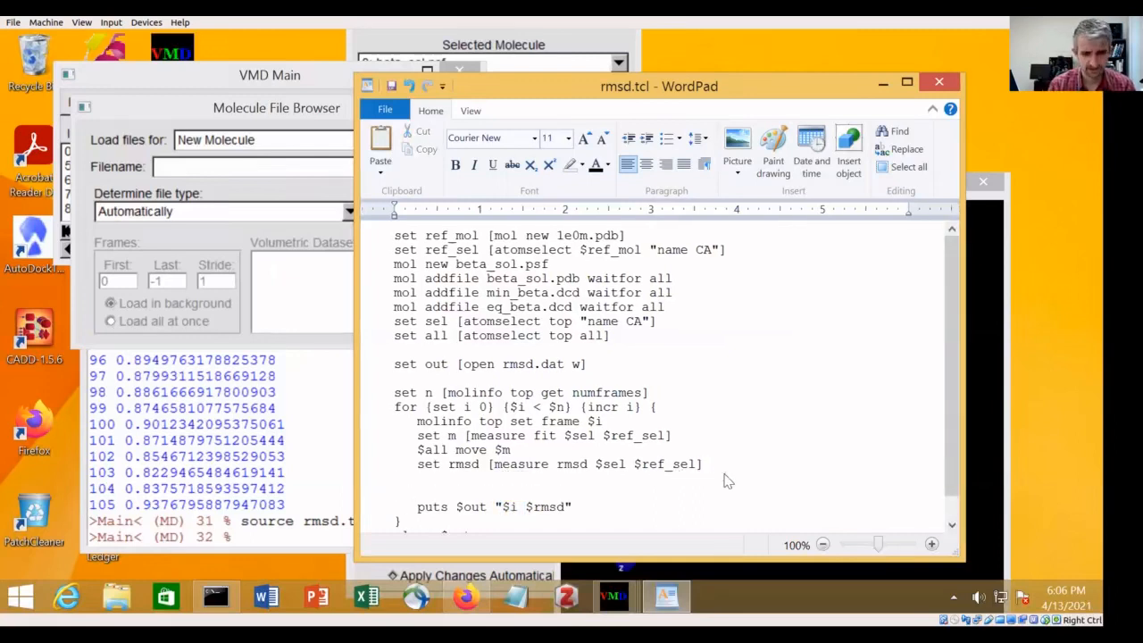
{"action": "type", "text": "set t [expr {2.0*"}
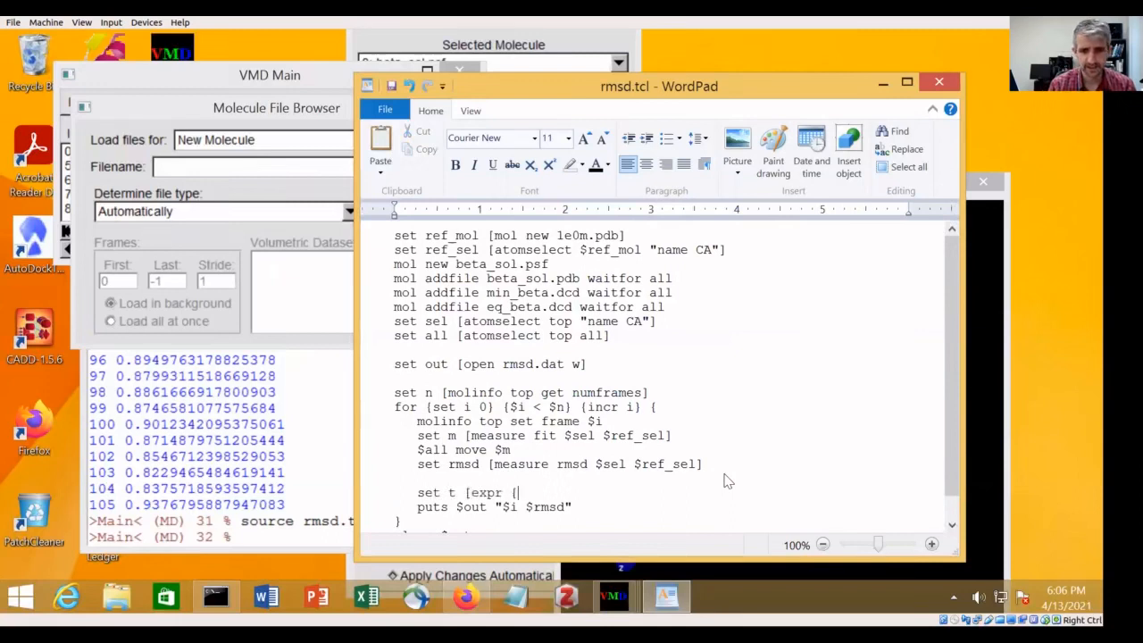
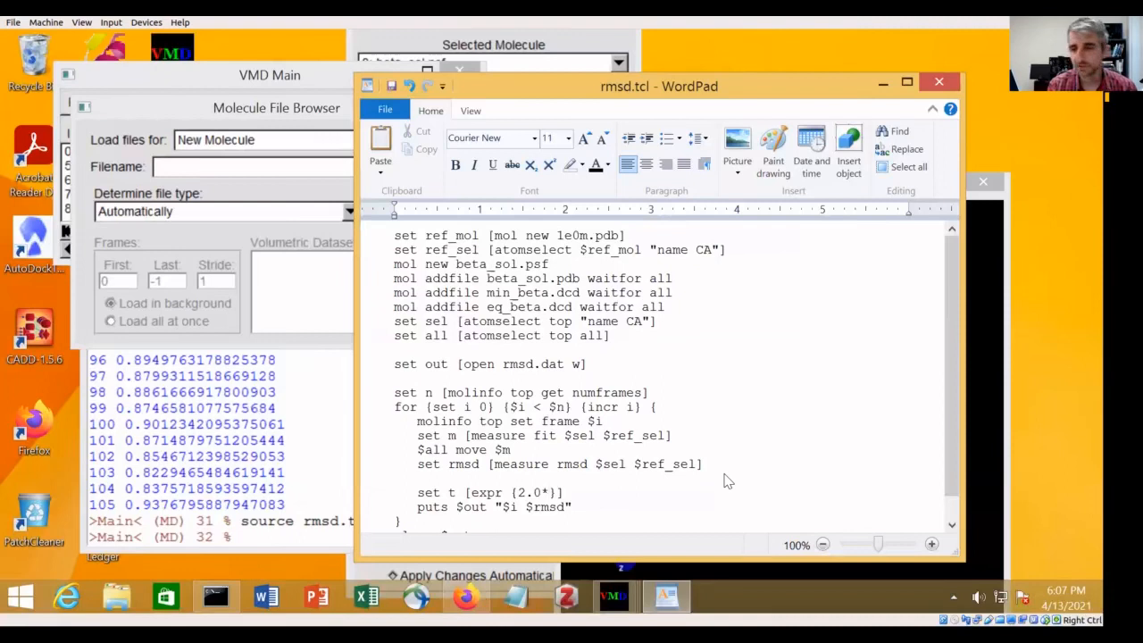
{"action": "type", "text": "100"}
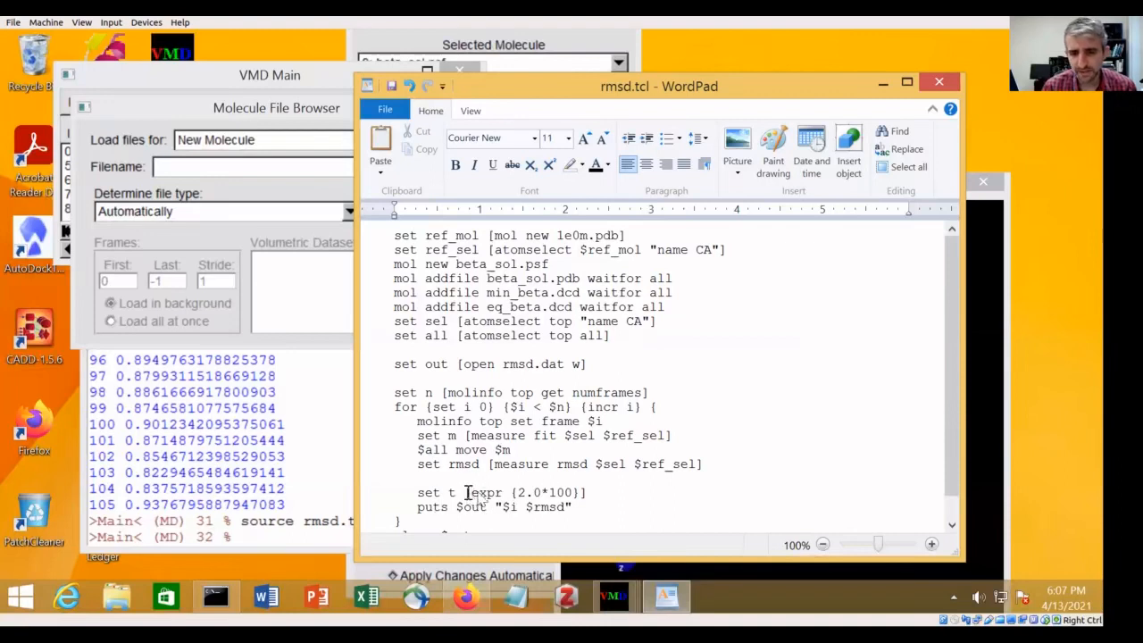
Remove the curly braces from the time expression and multiply by the frame index, making it set t [expr 2.0*100*$i]
{"action": "left_click_drag", "start_coordinate": [466, 492], "coordinate": [516, 500]}
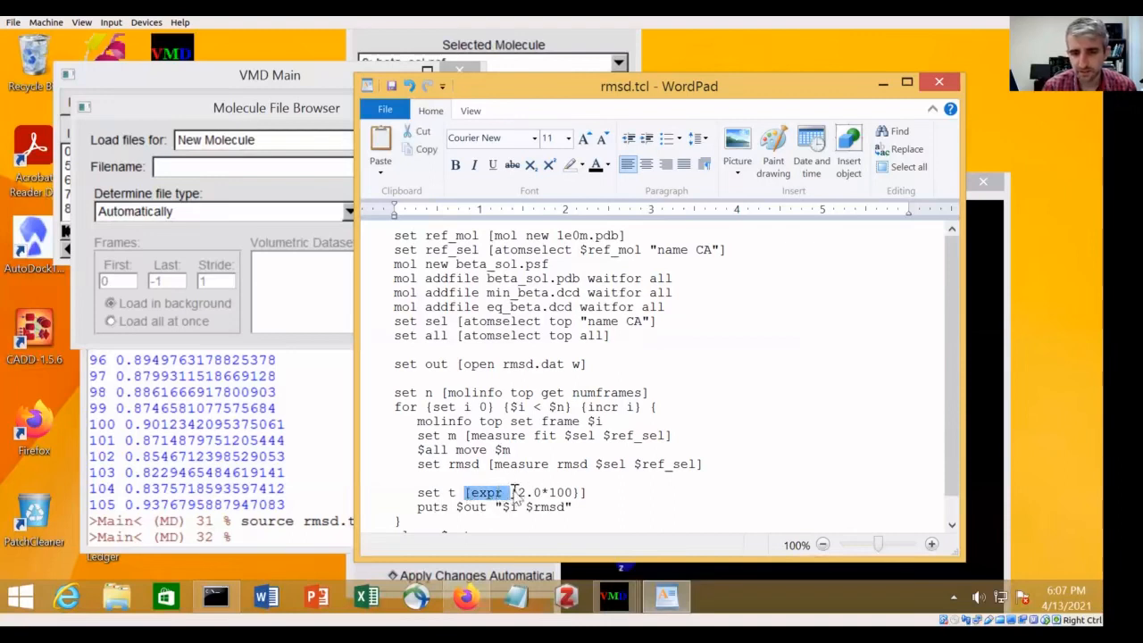
{"action": "left_click", "coordinate": [513, 494]}
{"action": "key", "text": "Delete"}
{"action": "key", "text": "End"}
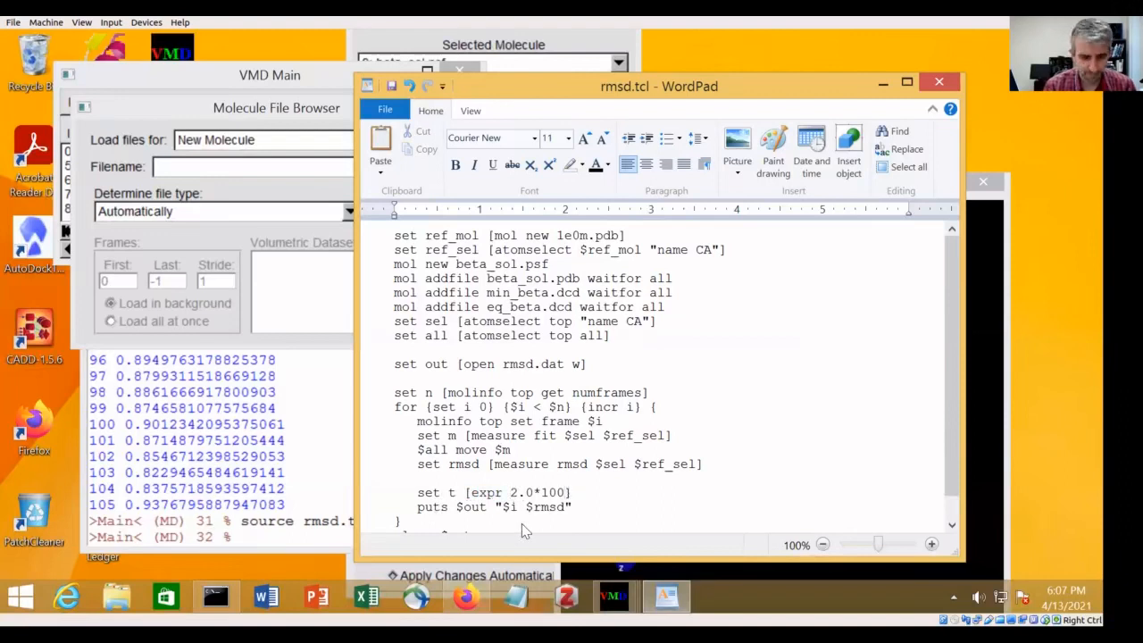
{"action": "type", "text": "*$f"}
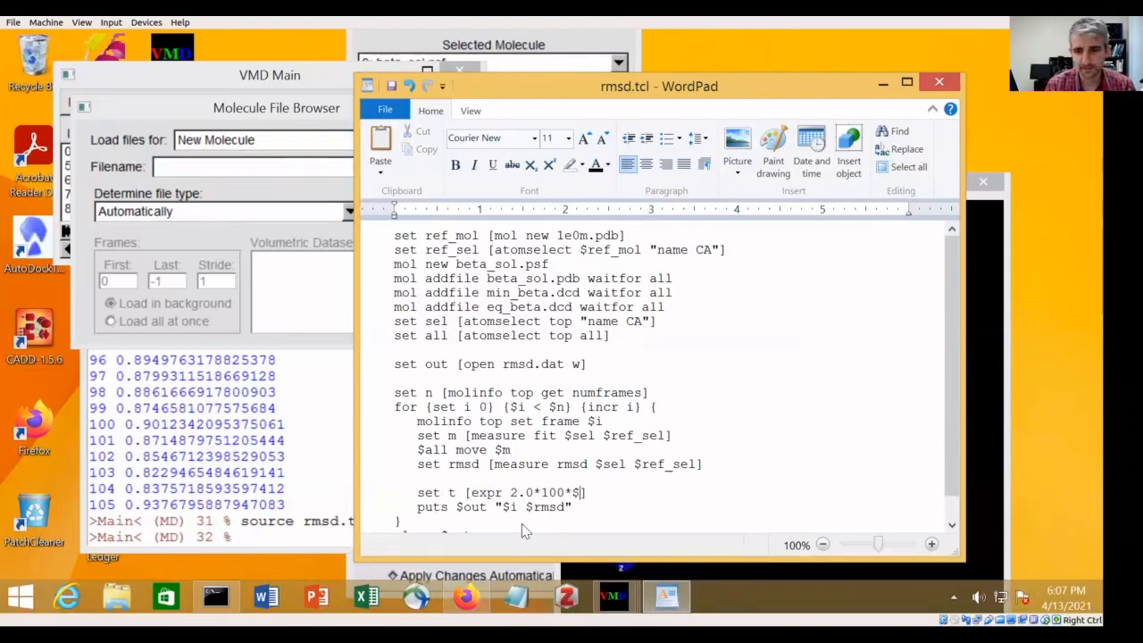
{"action": "key", "text": "BackSpace"}
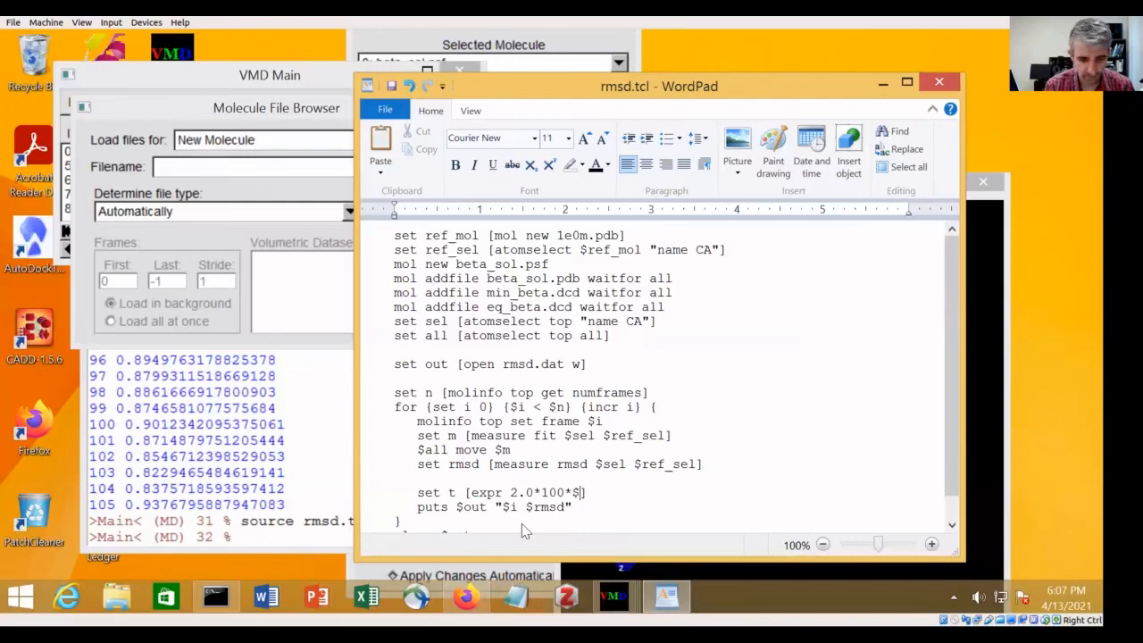
{"action": "type", "text": "i"}
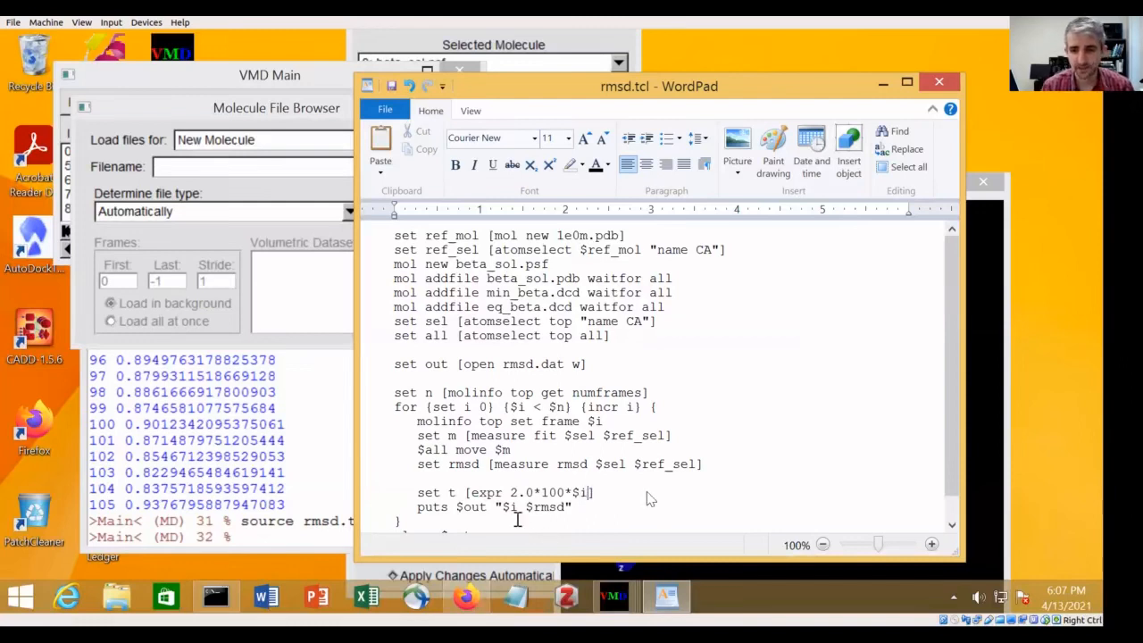
{"action": "mouse_move", "coordinate": [592, 493]}
{"action": "left_mouse_down"}
{"action": "mouse_move", "coordinate": [573, 493]}
{"action": "mouse_move", "coordinate": [587, 494]}
{"action": "left_mouse_up"}
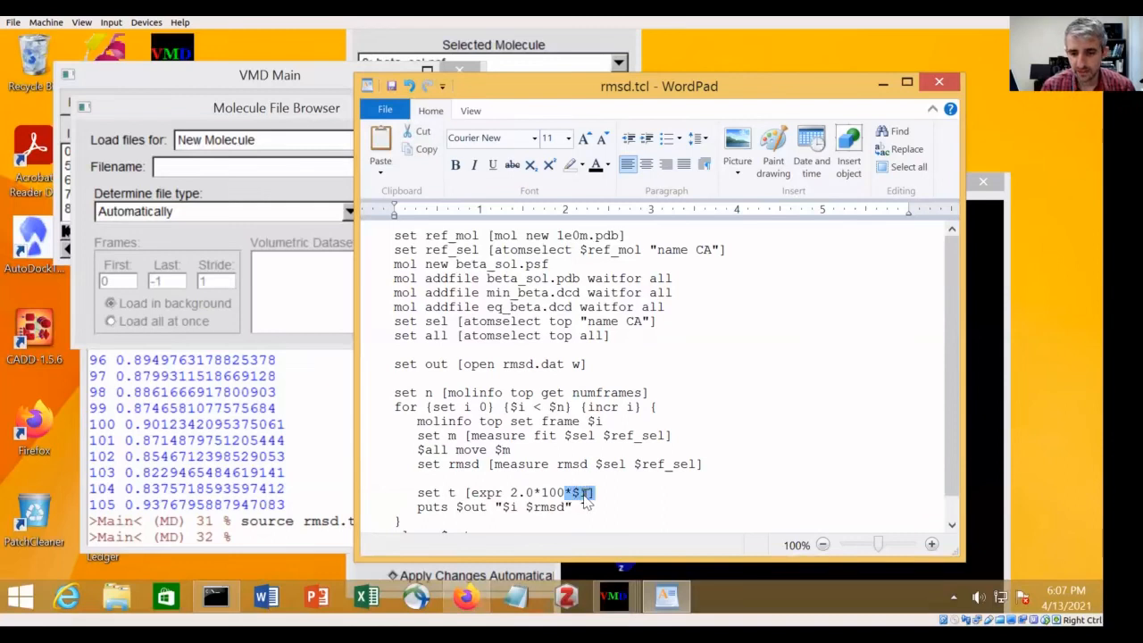
{"action": "left_click", "coordinate": [585, 498]}
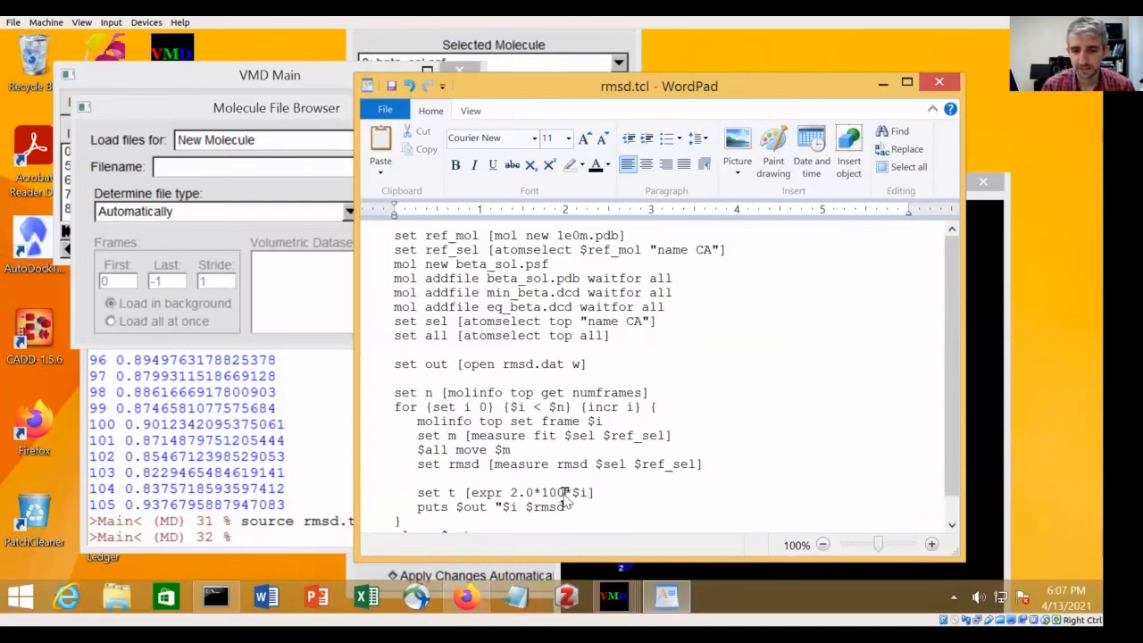
{"action": "left_click_drag", "start_coordinate": [564, 493], "coordinate": [515, 494]}
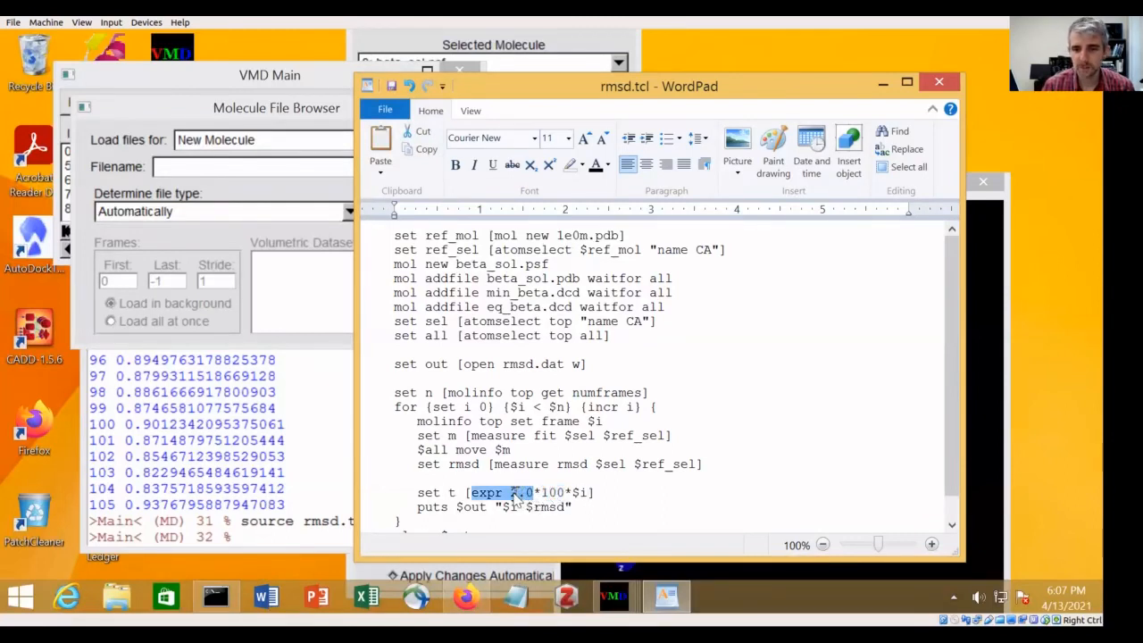
Extend the time expression with a division by 1000.0 so the line reads set t [expr 2.0*100*$i/1000.0]
{"action": "left_click", "coordinate": [525, 493]}
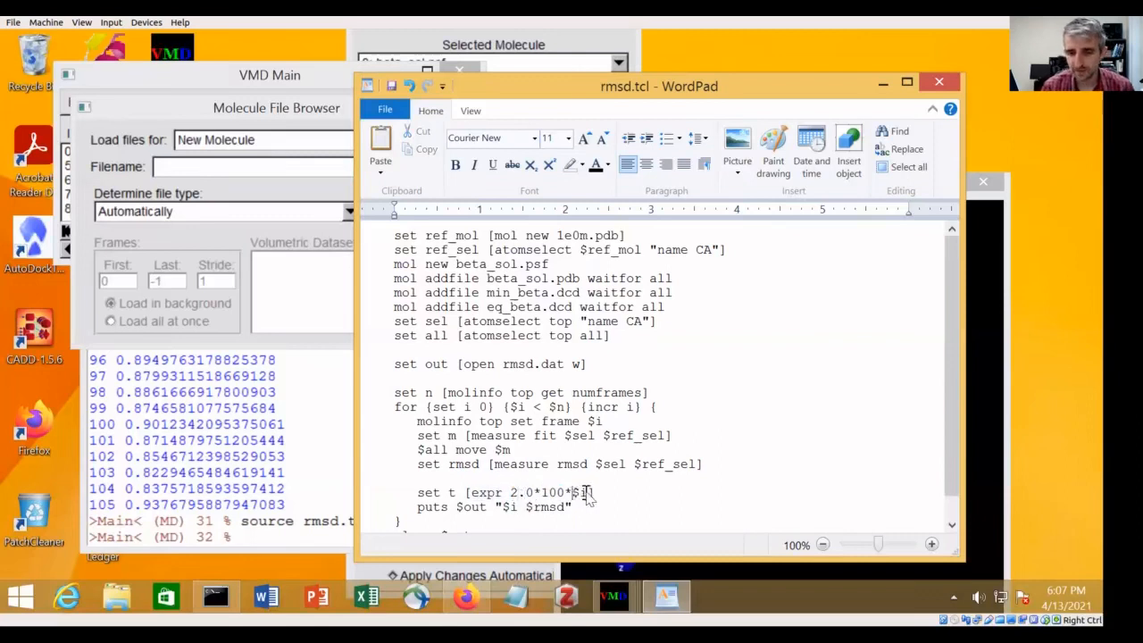
{"action": "type", "text": "*"}
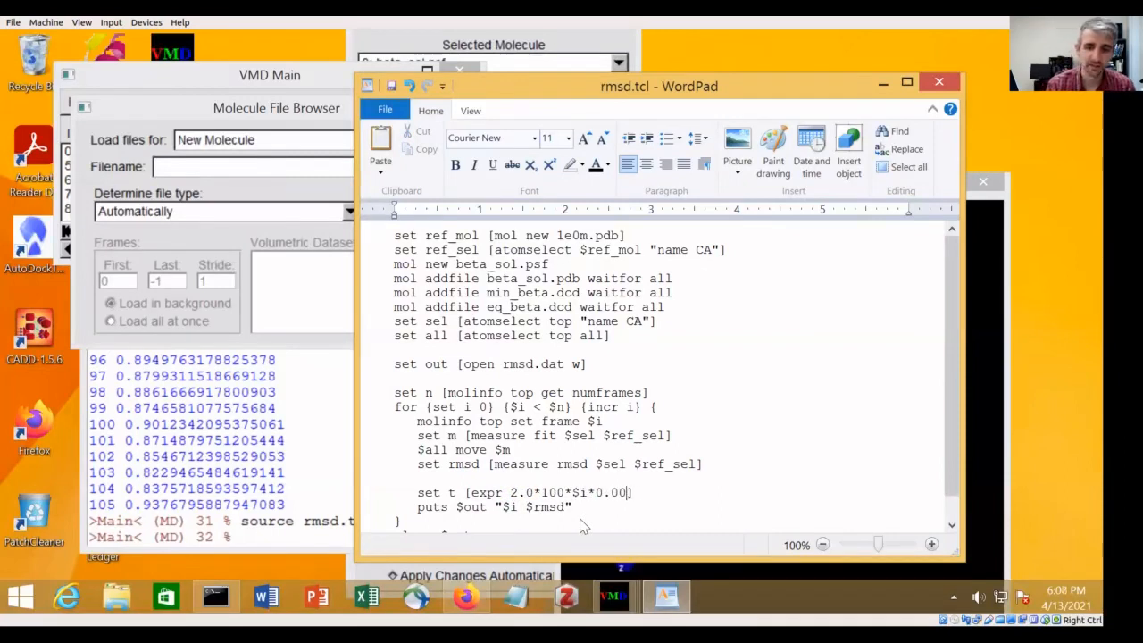
{"action": "key", "text": "BackSpace"}
{"action": "key", "text": "BackSpace"}
{"action": "key", "text": "BackSpace"}
{"action": "key", "text": "BackSpace"}
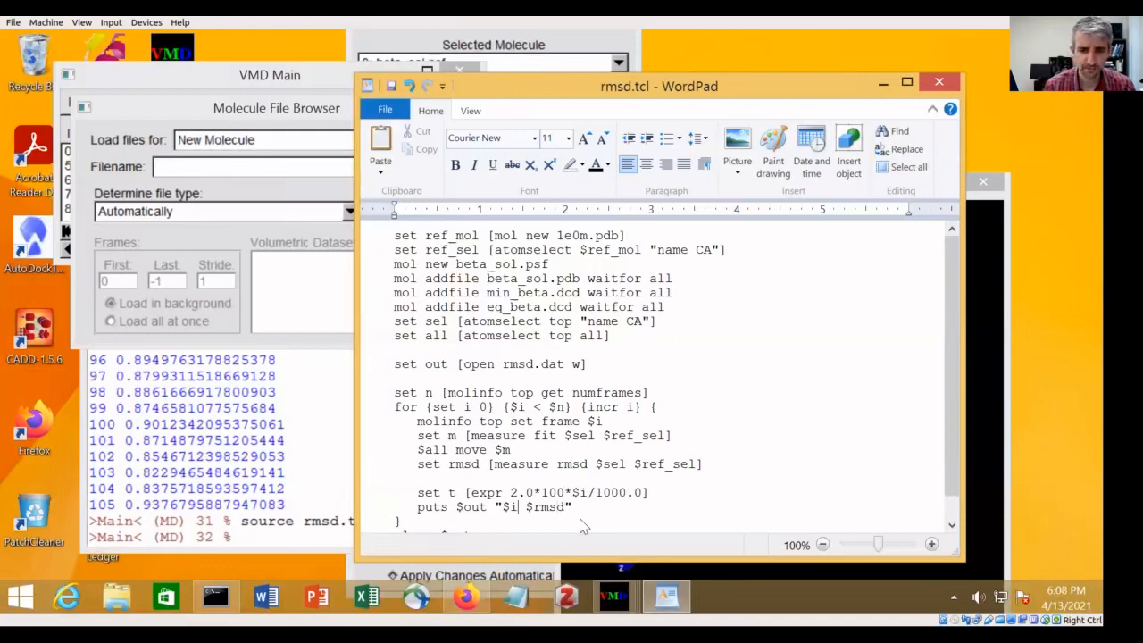
Replace $i with $t in the puts line so it writes "$t $rmsd", and save the script
{"action": "key", "text": "BackSpace"}
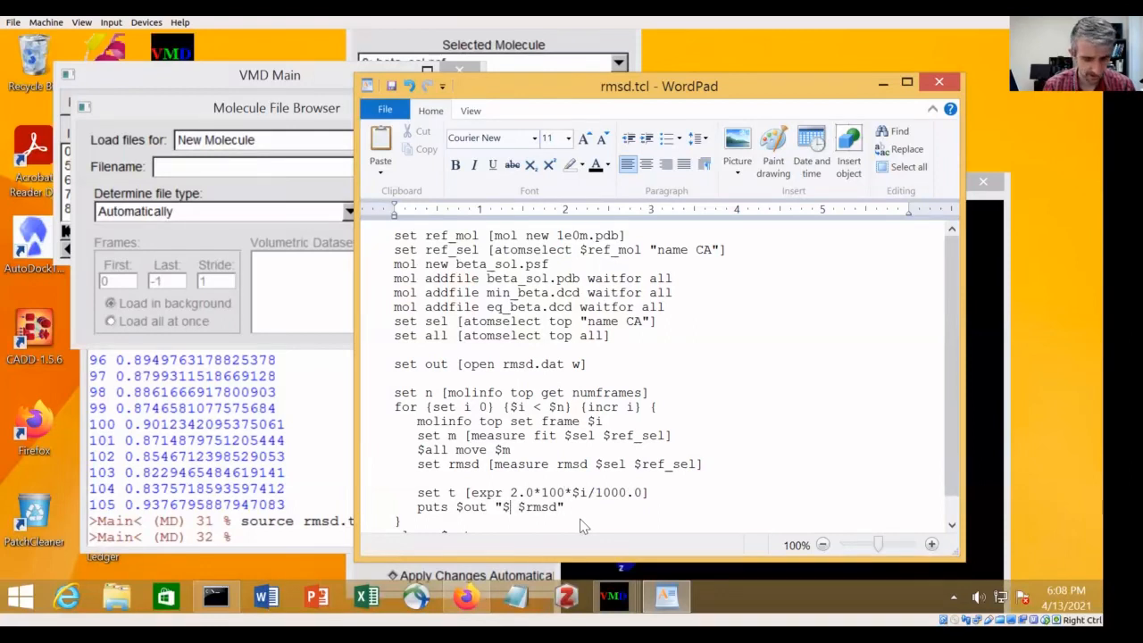
{"action": "type", "text": "t"}
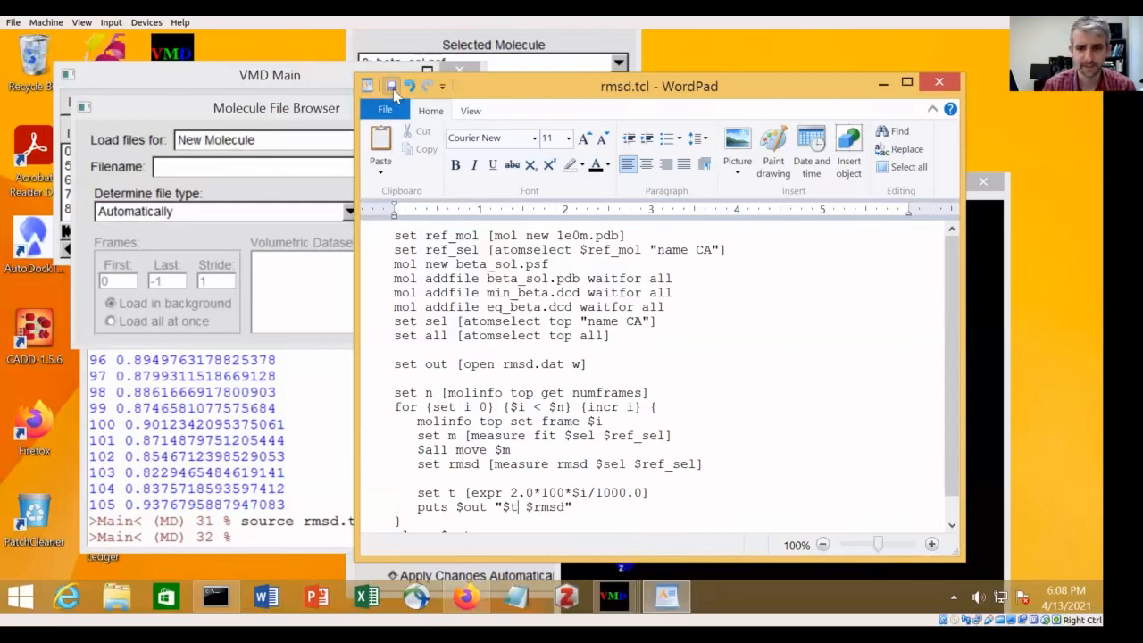
{"action": "scroll", "coordinate": [705, 359], "scroll_direction": "down", "scroll_amount": 1}
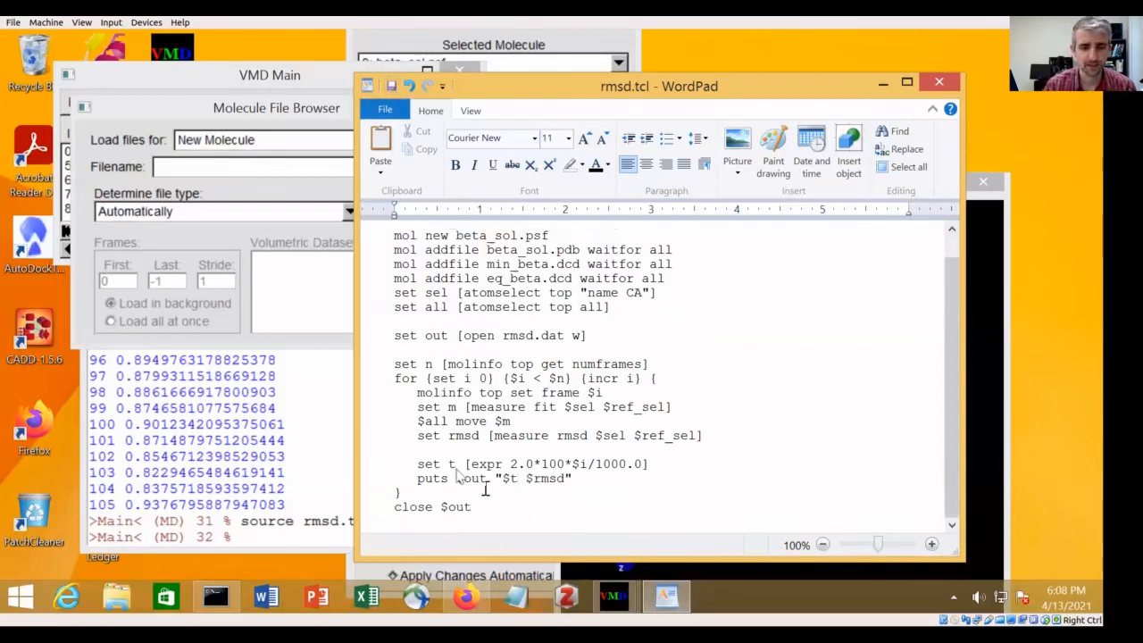
Switch to the VMD TkConsole and rerun the command source rmsd.tcl.txt
{"action": "left_click", "coordinate": [325, 539]}
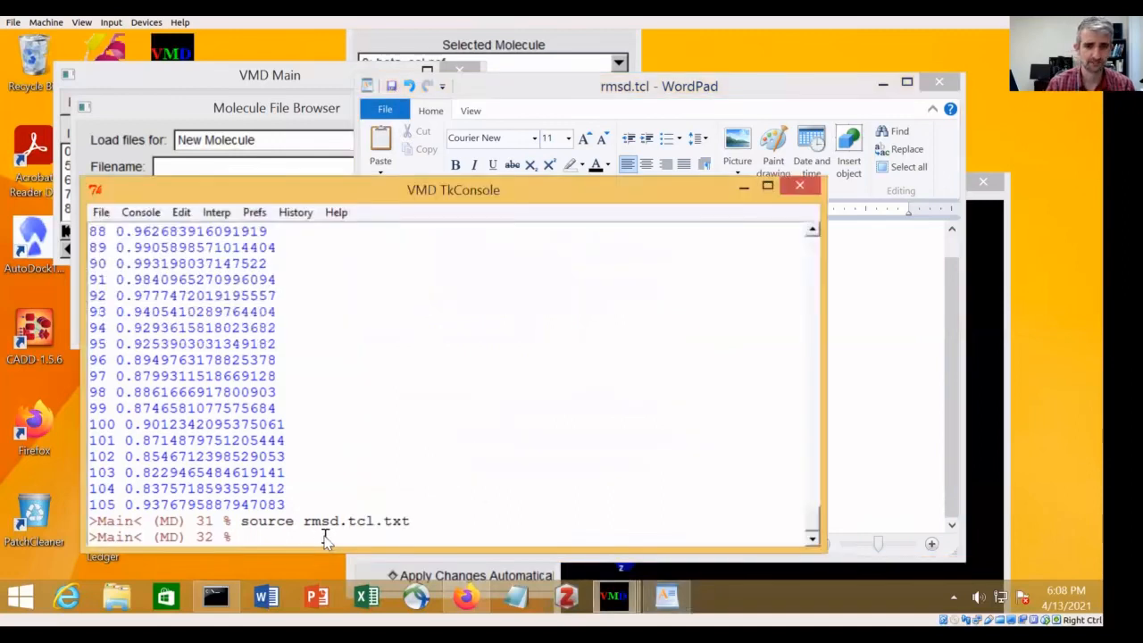
{"action": "key", "text": "Up"}
{"action": "key", "text": "Return"}
Switch to WordPad, open the regenerated rmsd.dat and examine its time and RMSD columns from the first to the last row
{"action": "left_click", "coordinate": [530, 77]}
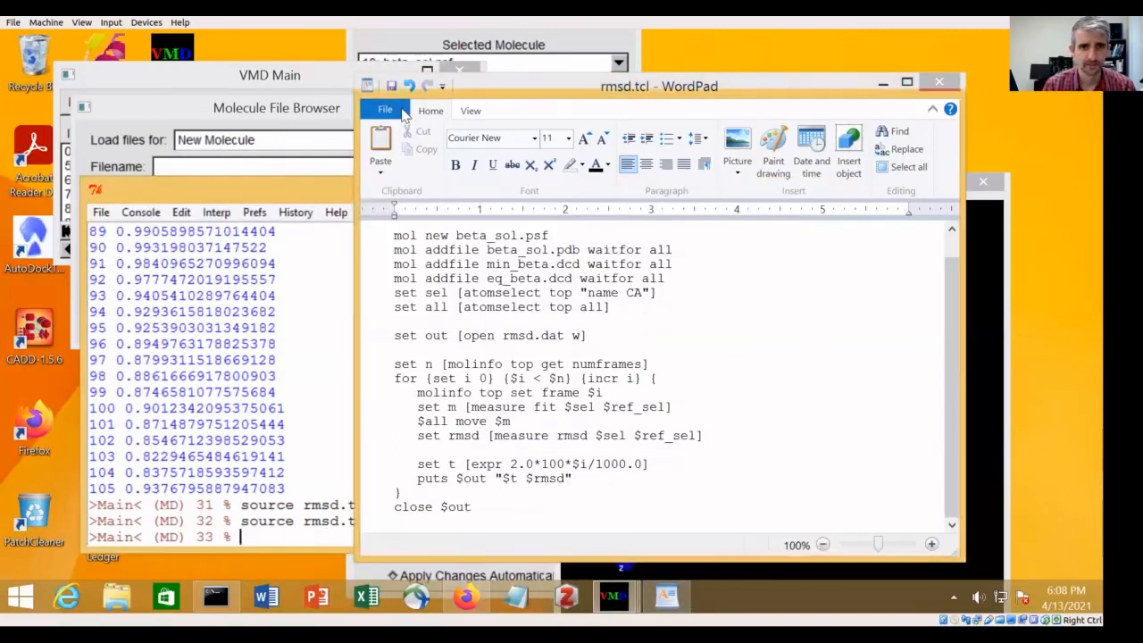
{"action": "left_click", "coordinate": [386, 110]}
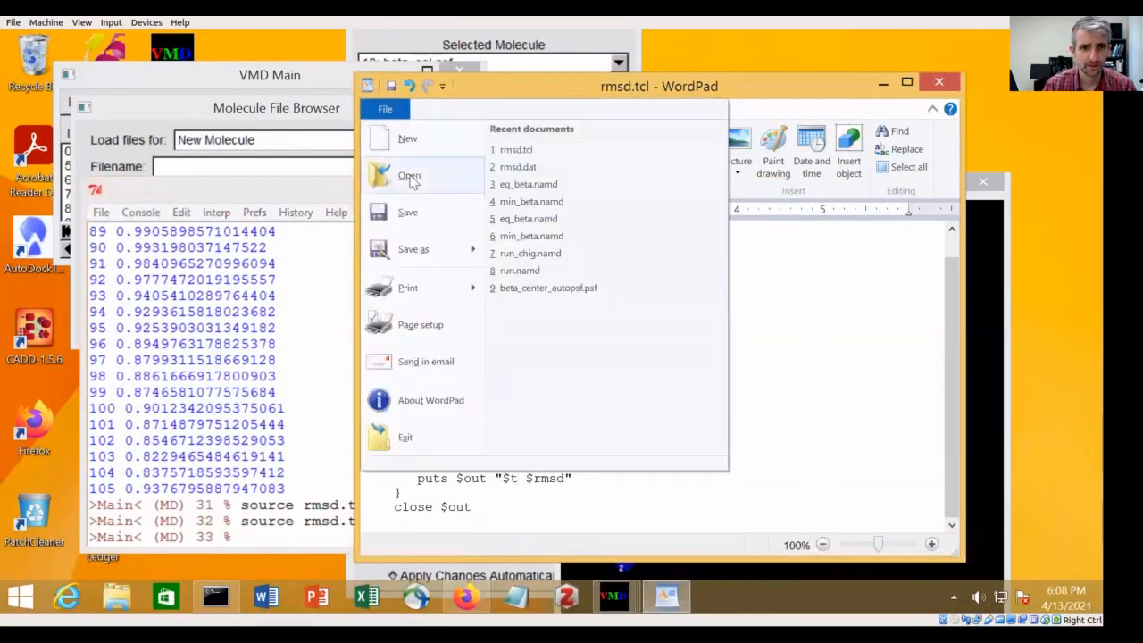
{"action": "left_click", "coordinate": [518, 167]}
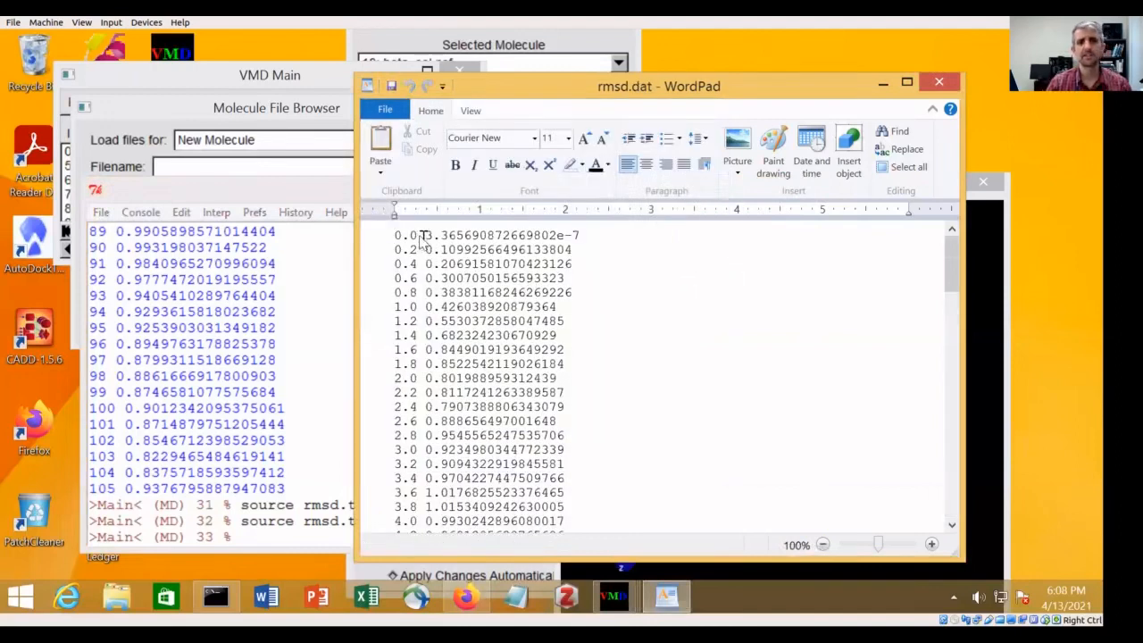
{"action": "left_click_drag", "start_coordinate": [395, 235], "coordinate": [415, 254]}
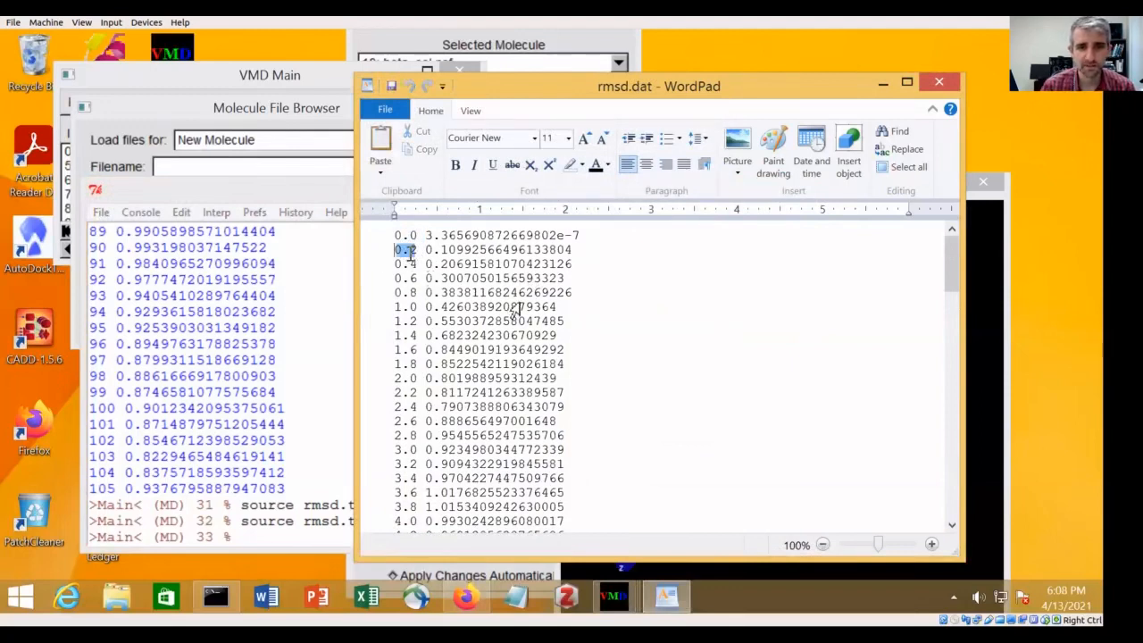
{"action": "left_click_drag", "start_coordinate": [516, 308], "coordinate": [584, 358], "text": "shift"}
{"action": "scroll", "coordinate": [587, 348], "scroll_direction": "down", "scroll_amount": 6}
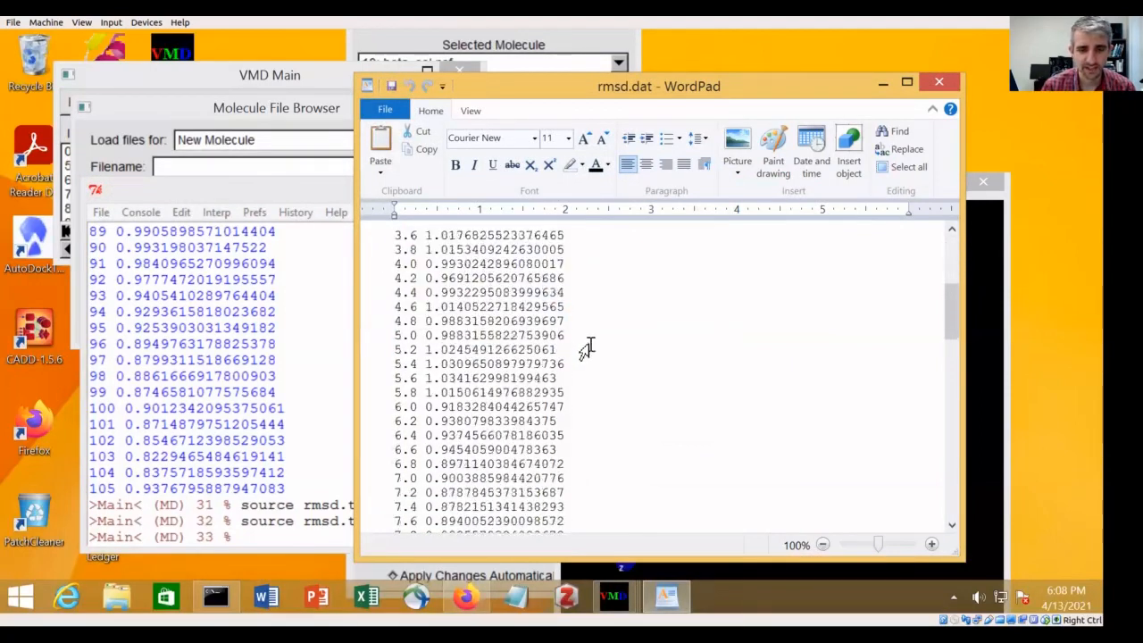
{"action": "scroll", "coordinate": [587, 349], "scroll_direction": "down", "scroll_amount": 20}
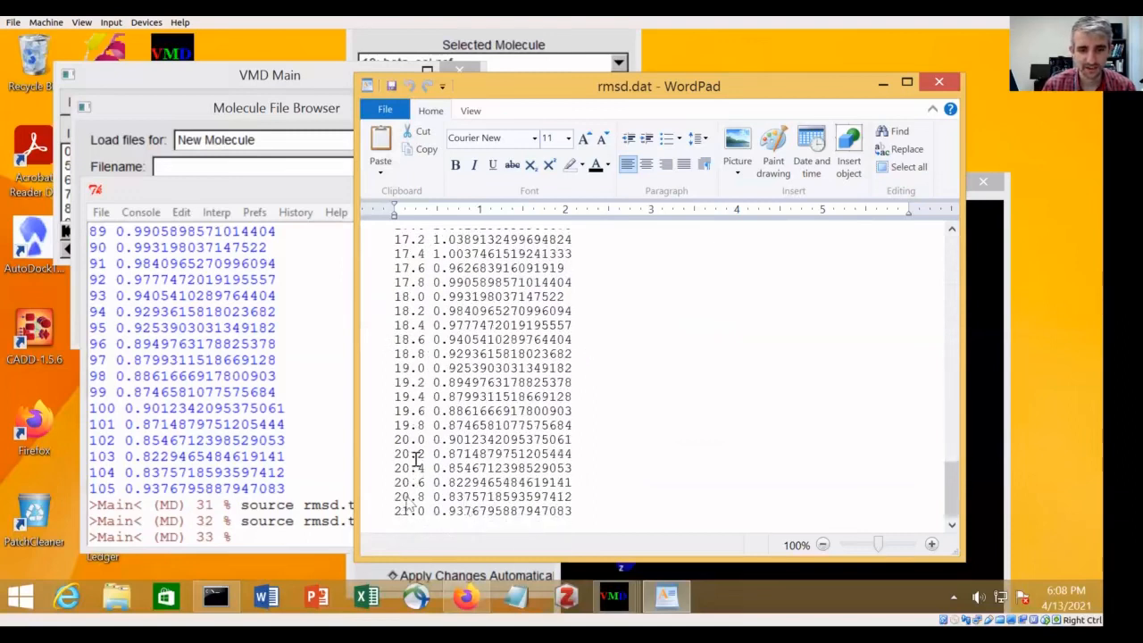
{"action": "left_click_drag", "start_coordinate": [395, 498], "coordinate": [575, 499]}
{"action": "left_click", "coordinate": [587, 504]}
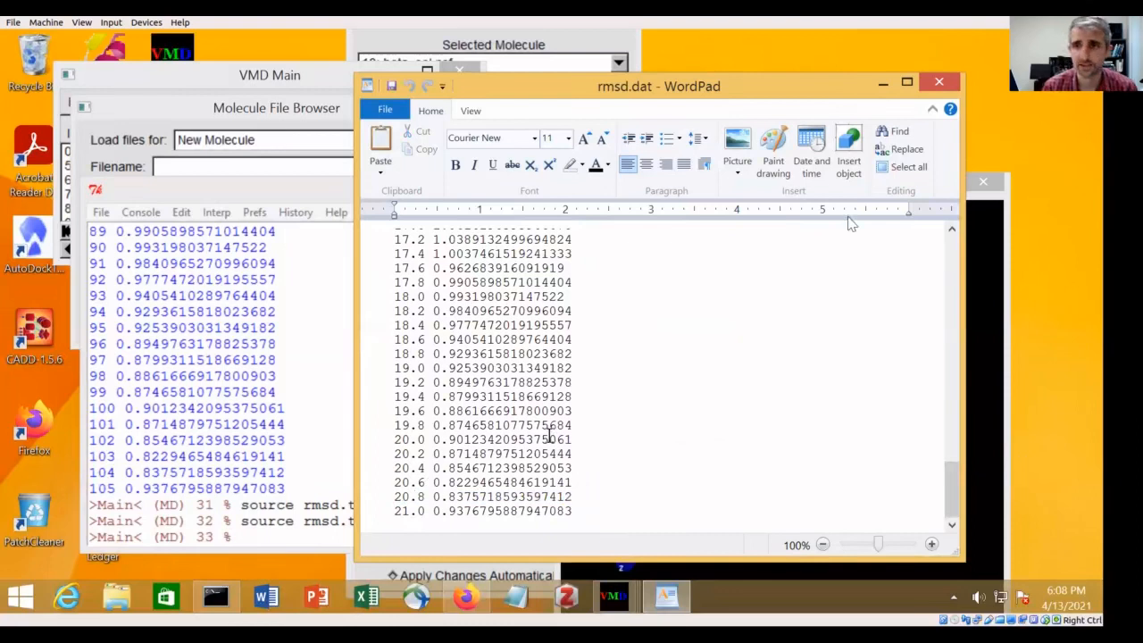
{"action": "left_click_drag", "start_coordinate": [602, 83], "coordinate": [565, 83]}
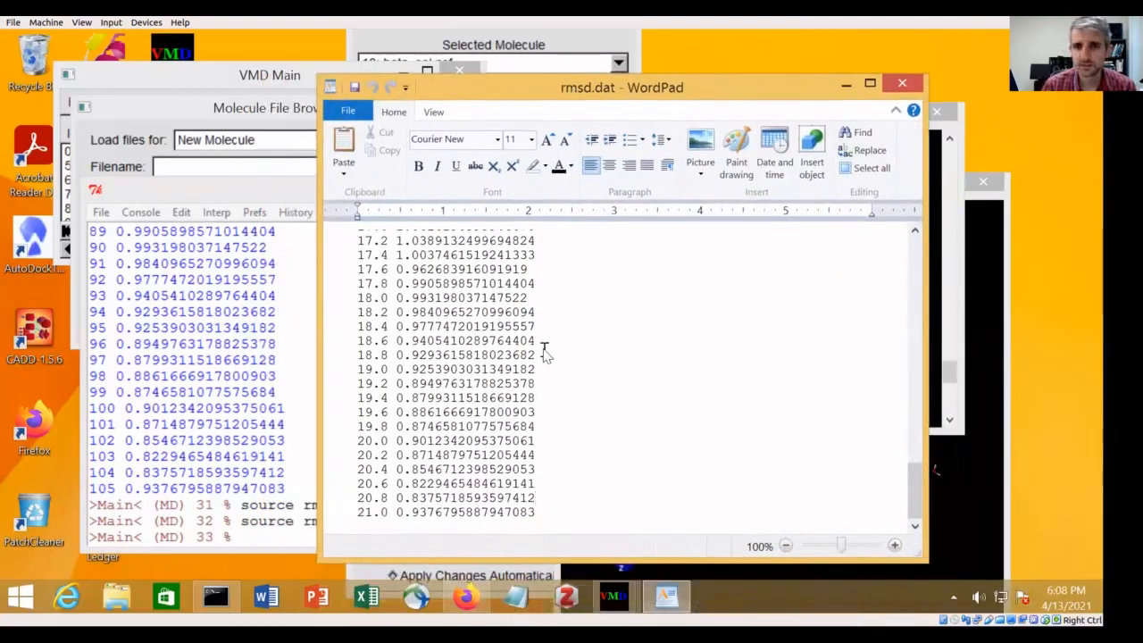
Launch Excel and browse for a file to open in the Teaching > MD folder on the Share (E:) drive
{"action": "left_click", "coordinate": [362, 597]}
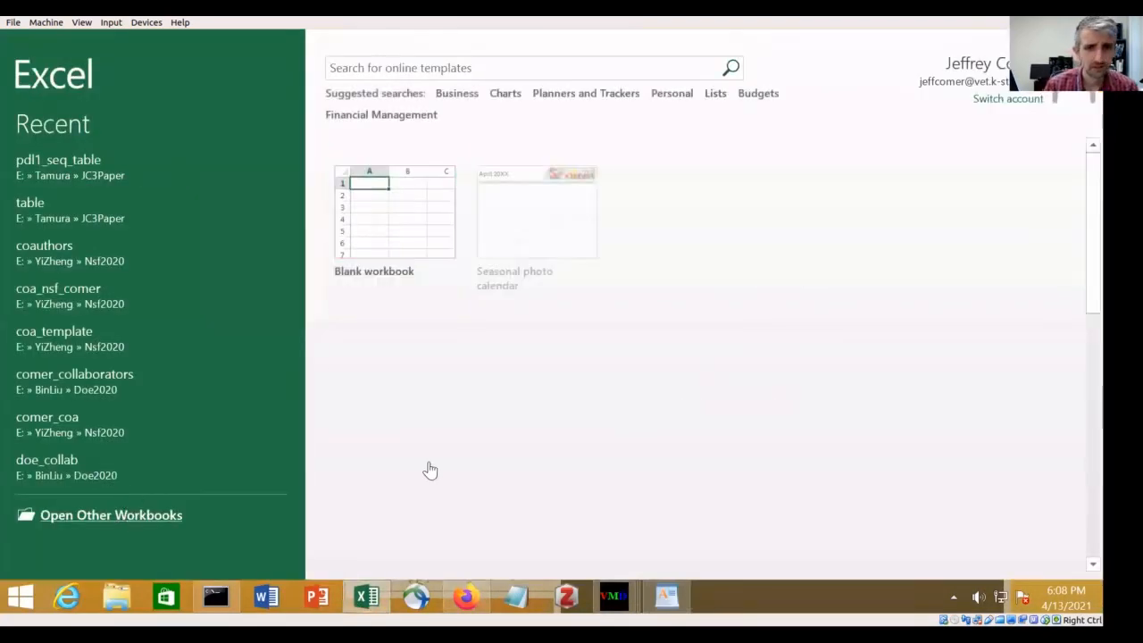
{"action": "key", "text": "ctrl+o"}
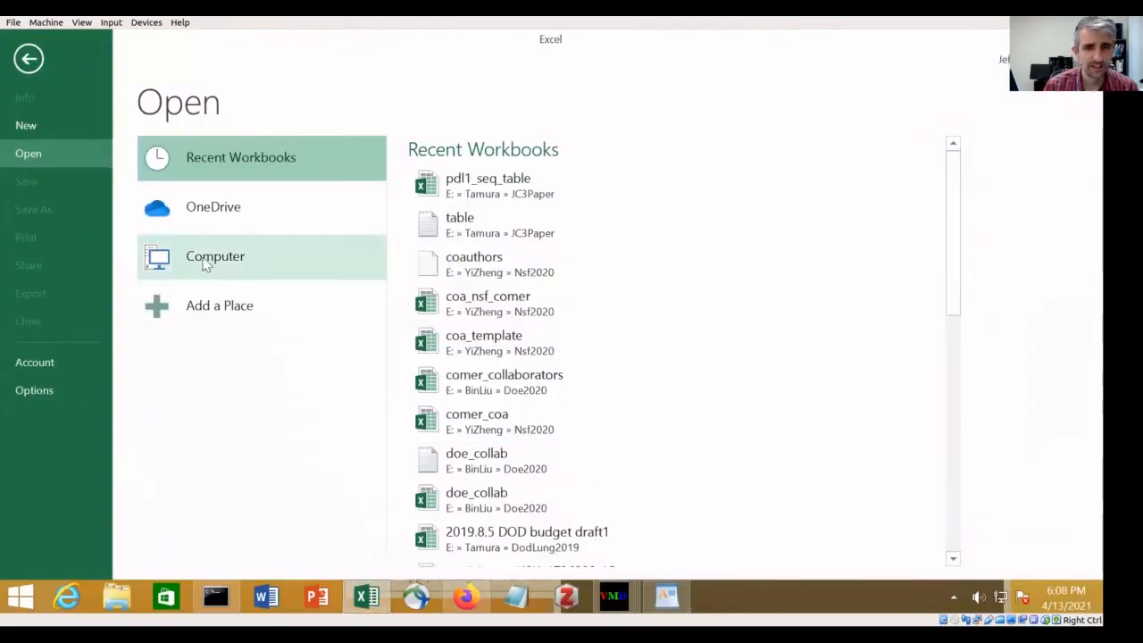
{"action": "left_click", "coordinate": [233, 264]}
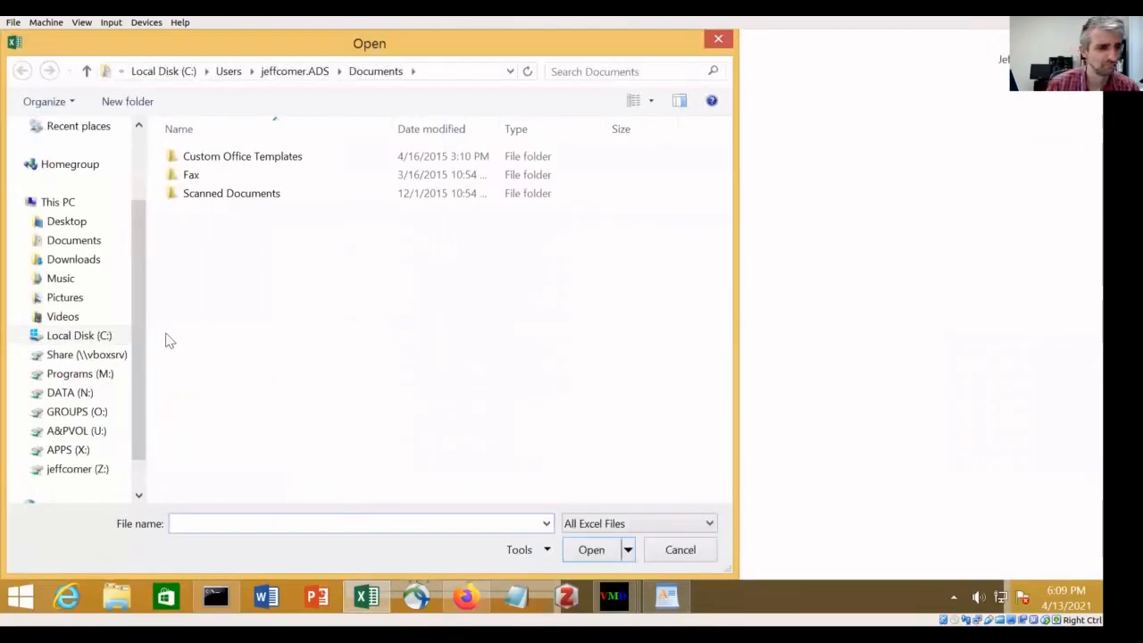
{"action": "left_click", "coordinate": [86, 355]}
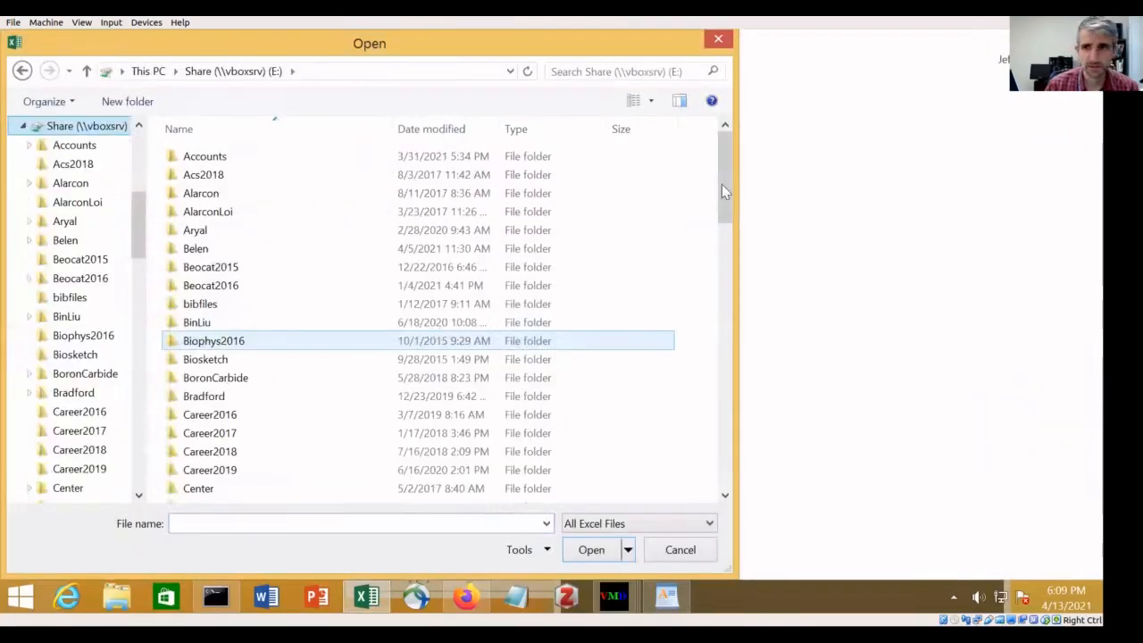
{"action": "left_click_drag", "start_coordinate": [723, 192], "coordinate": [713, 438]}
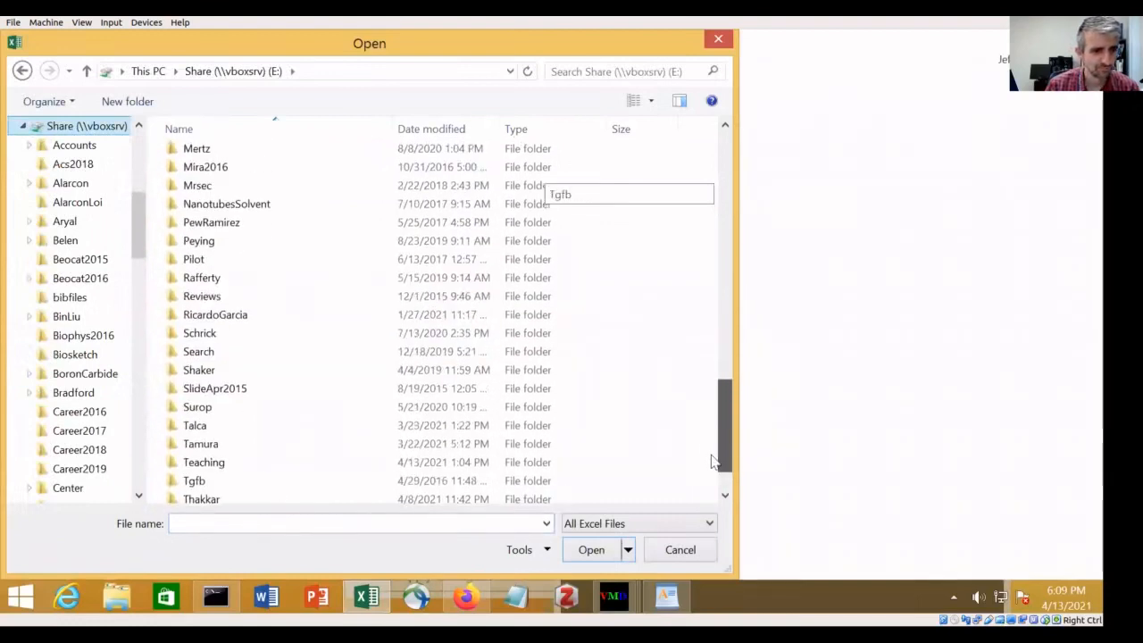
{"action": "left_click_drag", "start_coordinate": [712, 461], "coordinate": [712, 459]}
{"action": "double_click", "coordinate": [265, 401]}
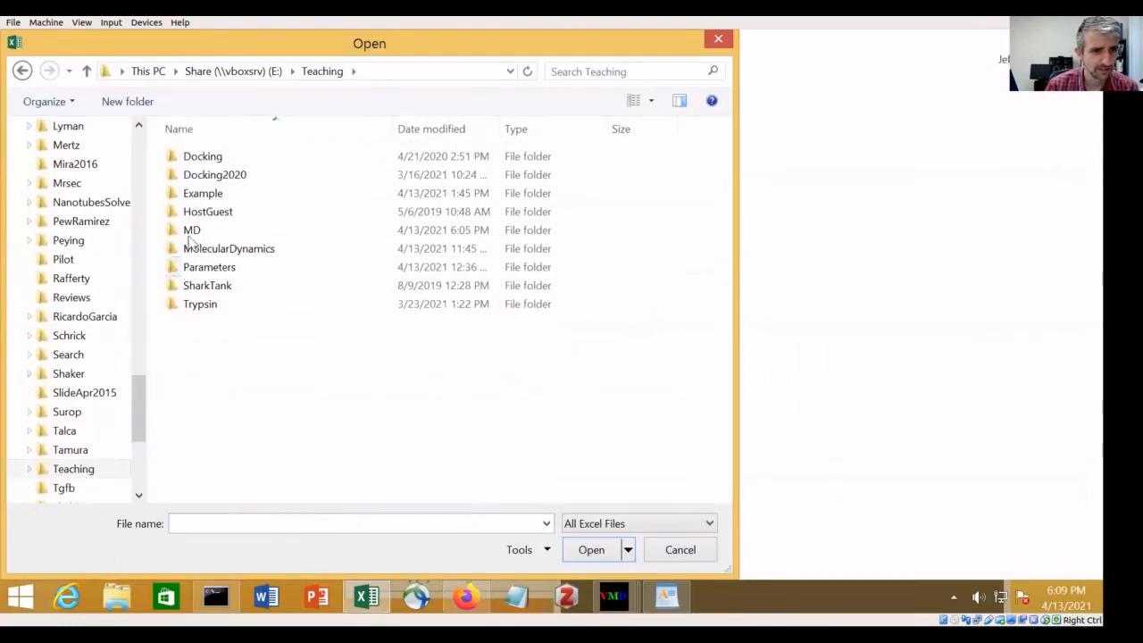
{"action": "double_click", "coordinate": [192, 231]}
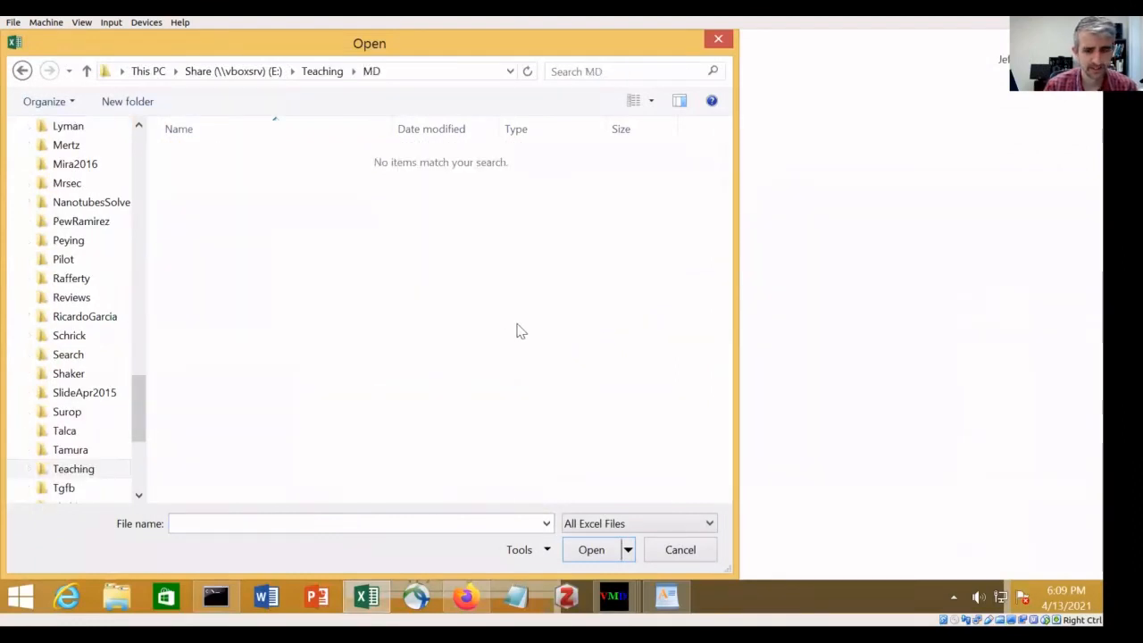
Show All Files in the MD folder and open rmsd.dat
{"action": "left_click", "coordinate": [639, 523]}
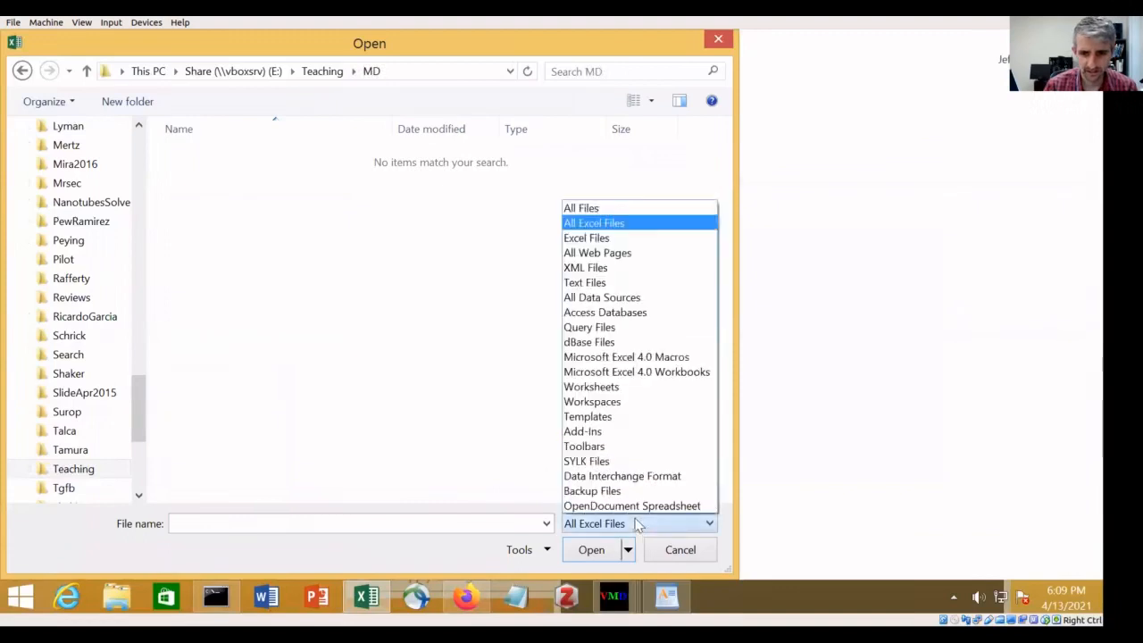
{"action": "left_click", "coordinate": [585, 208]}
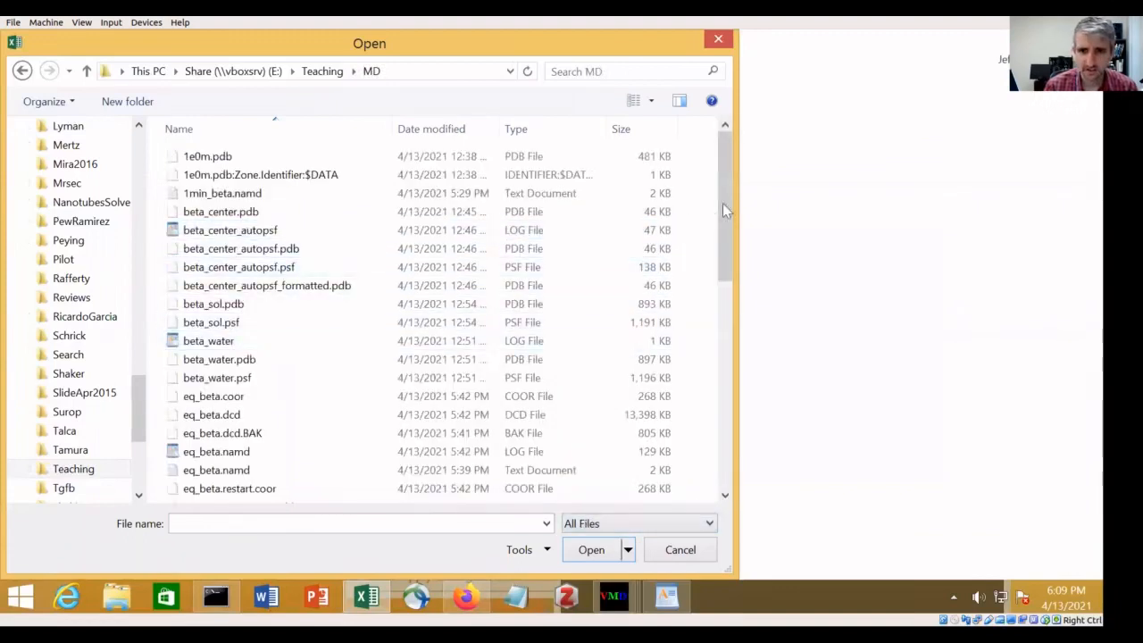
{"action": "left_click_drag", "start_coordinate": [721, 207], "coordinate": [681, 485]}
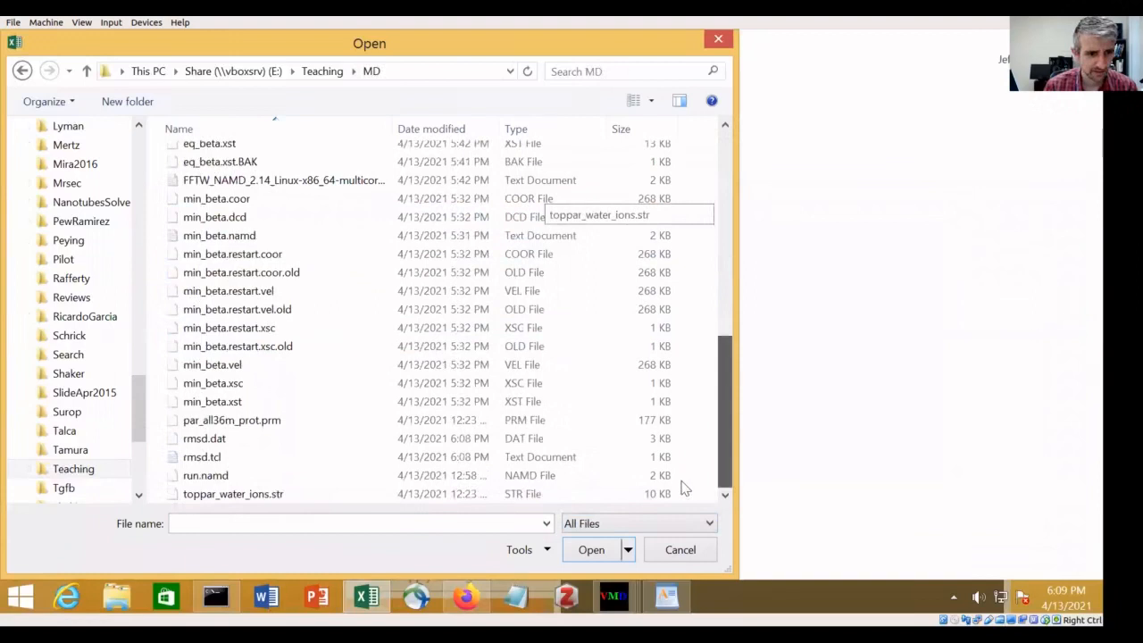
{"action": "left_click", "coordinate": [241, 439]}
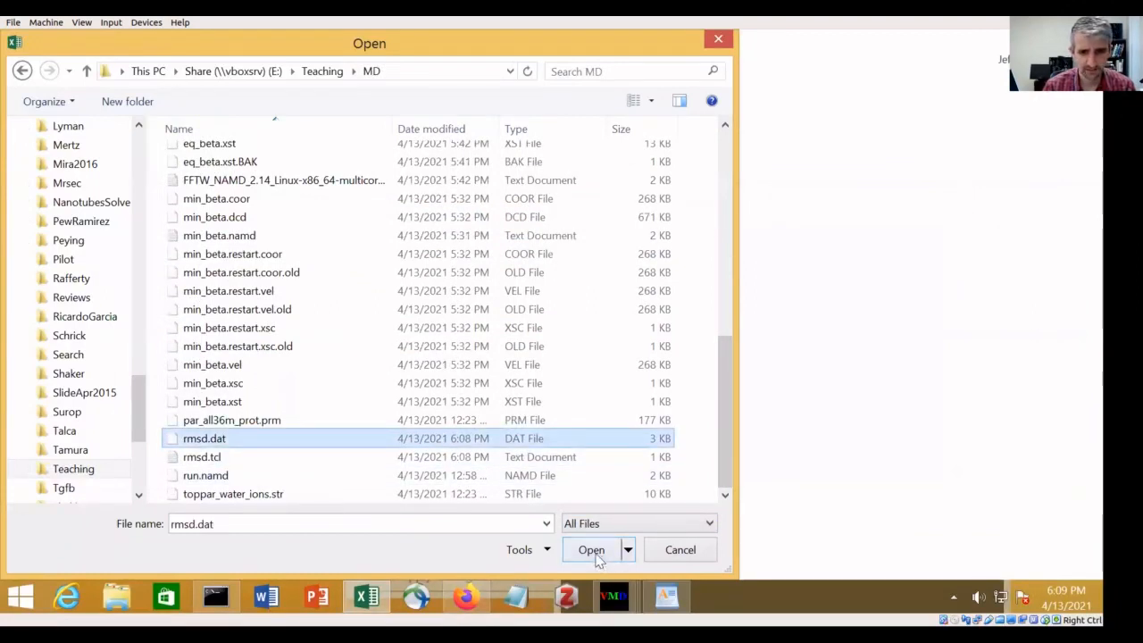
{"action": "left_click", "coordinate": [593, 551]}
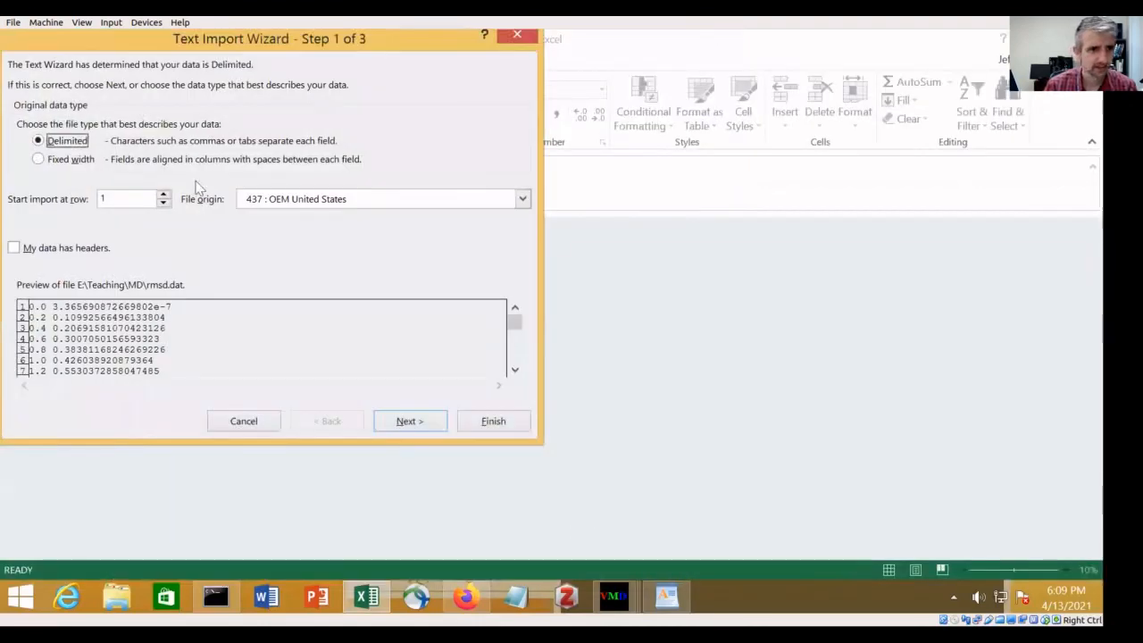
Import rmsd.dat as delimited text, adding Space as a delimiter, and look through the imported time and RMSD rows
{"action": "left_click_drag", "start_coordinate": [151, 38], "coordinate": [287, 62]}
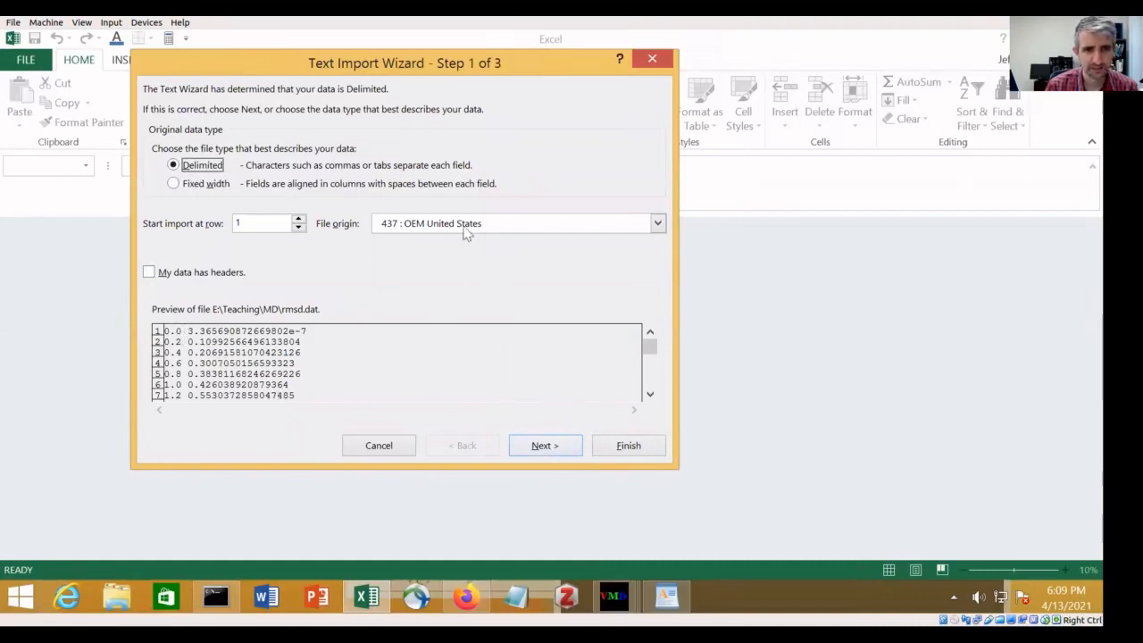
{"action": "left_click", "coordinate": [547, 447]}
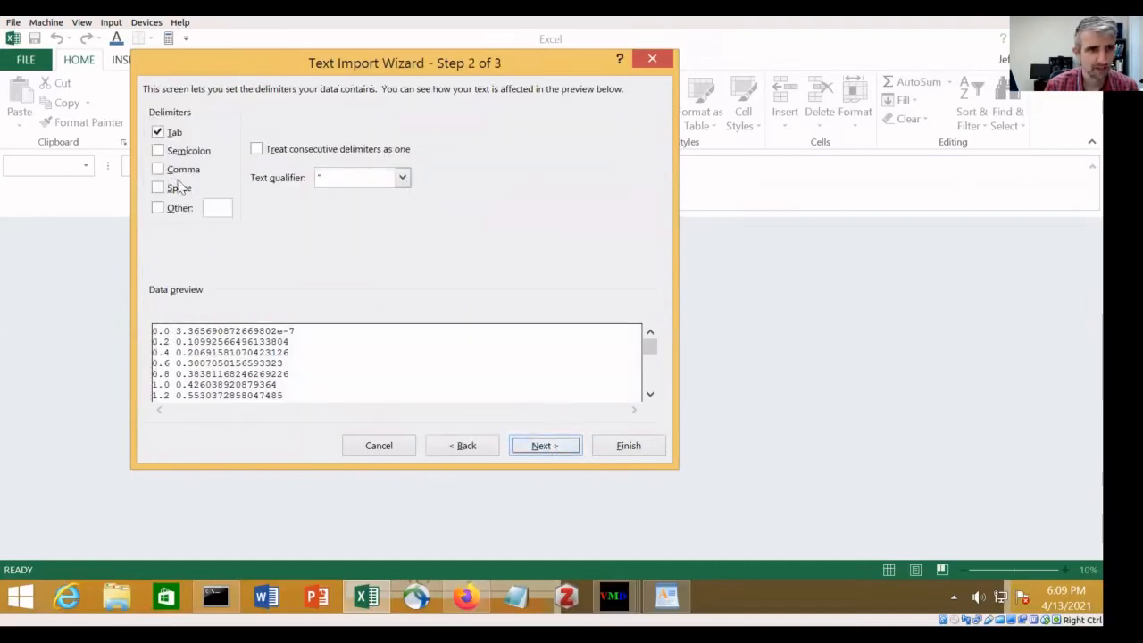
{"action": "left_click", "coordinate": [159, 189]}
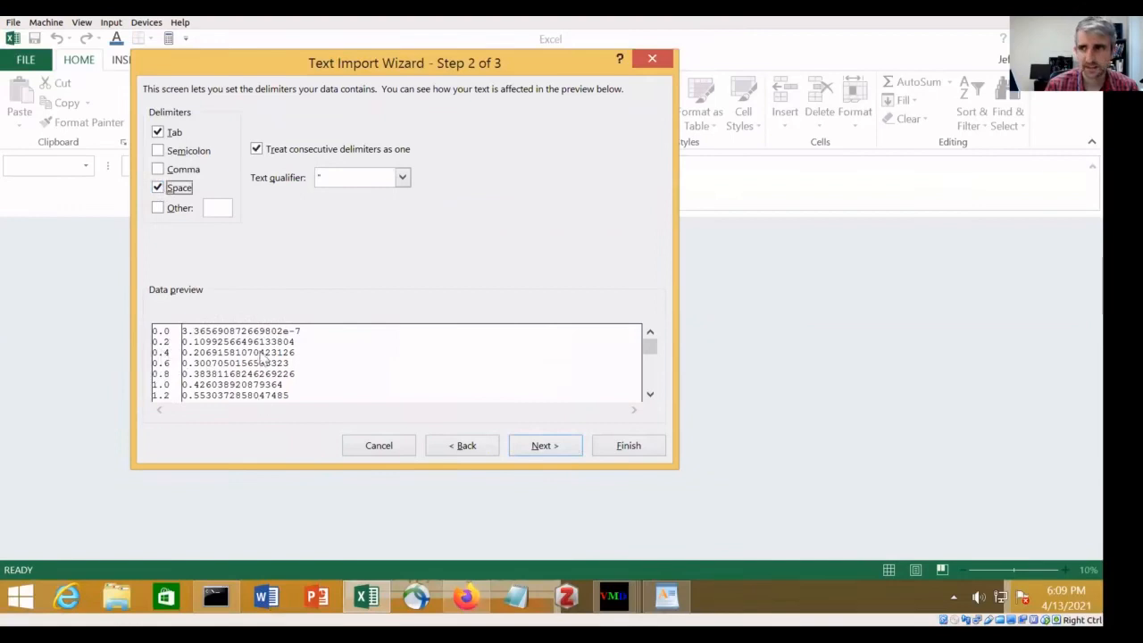
{"action": "left_click", "coordinate": [622, 447]}
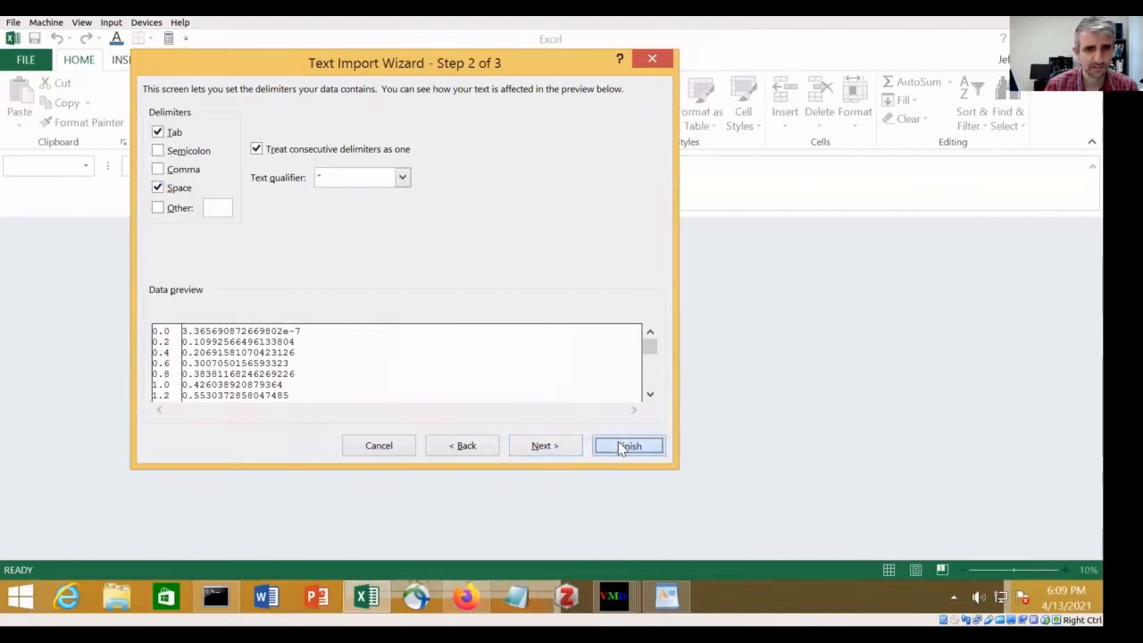
{"action": "left_click", "coordinate": [622, 448]}
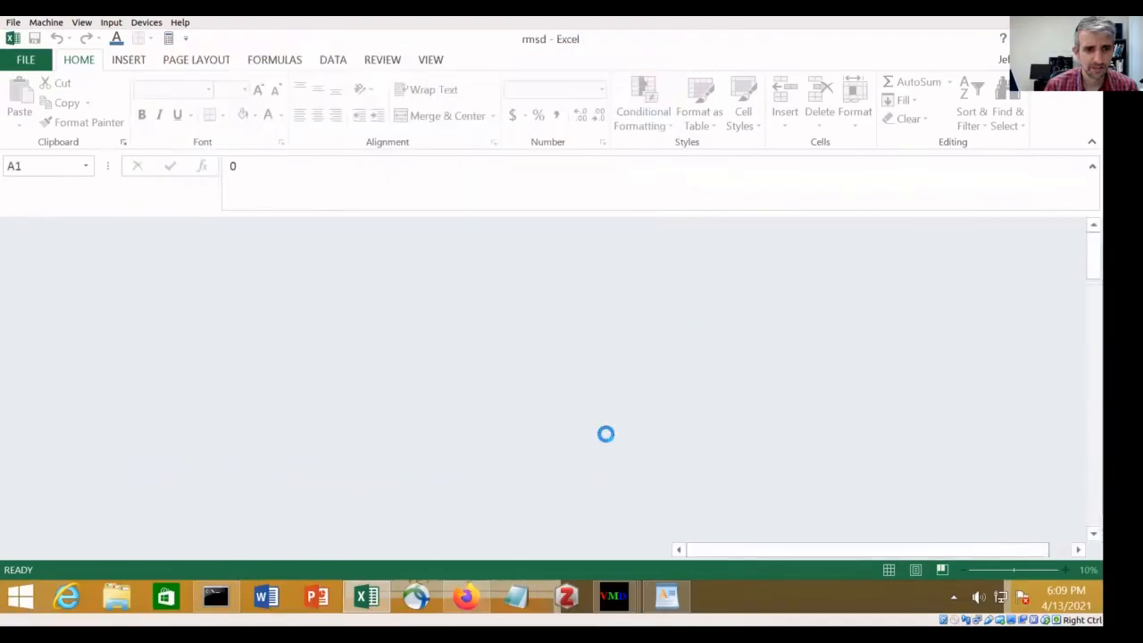
{"action": "scroll", "coordinate": [268, 353], "scroll_direction": "down", "scroll_amount": 12}
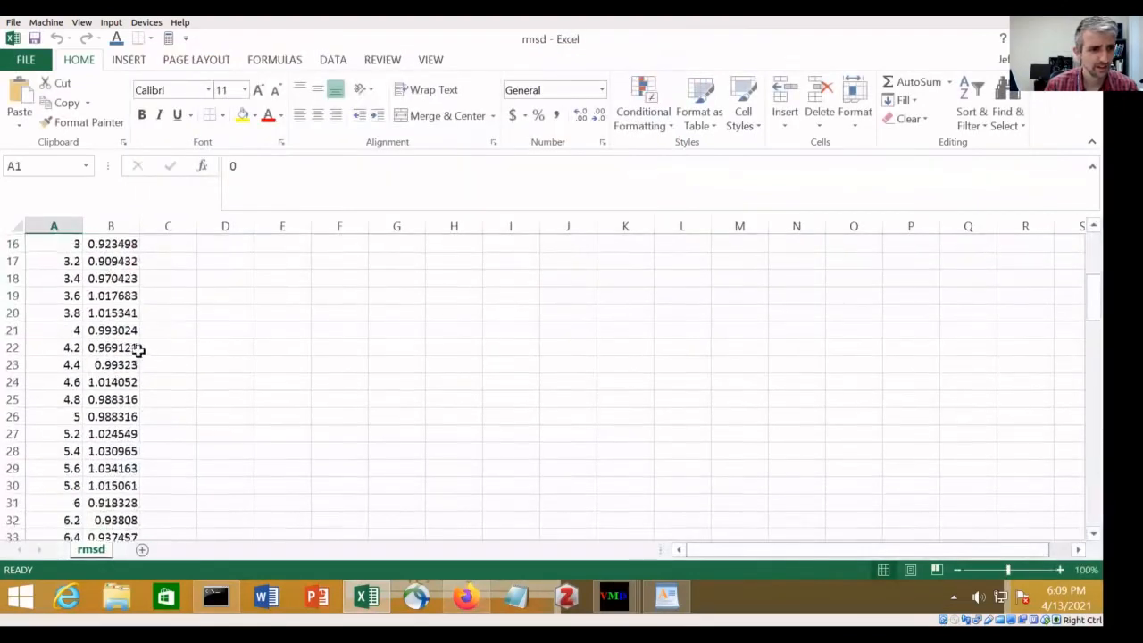
{"action": "scroll", "coordinate": [65, 381], "scroll_direction": "down", "scroll_amount": 13}
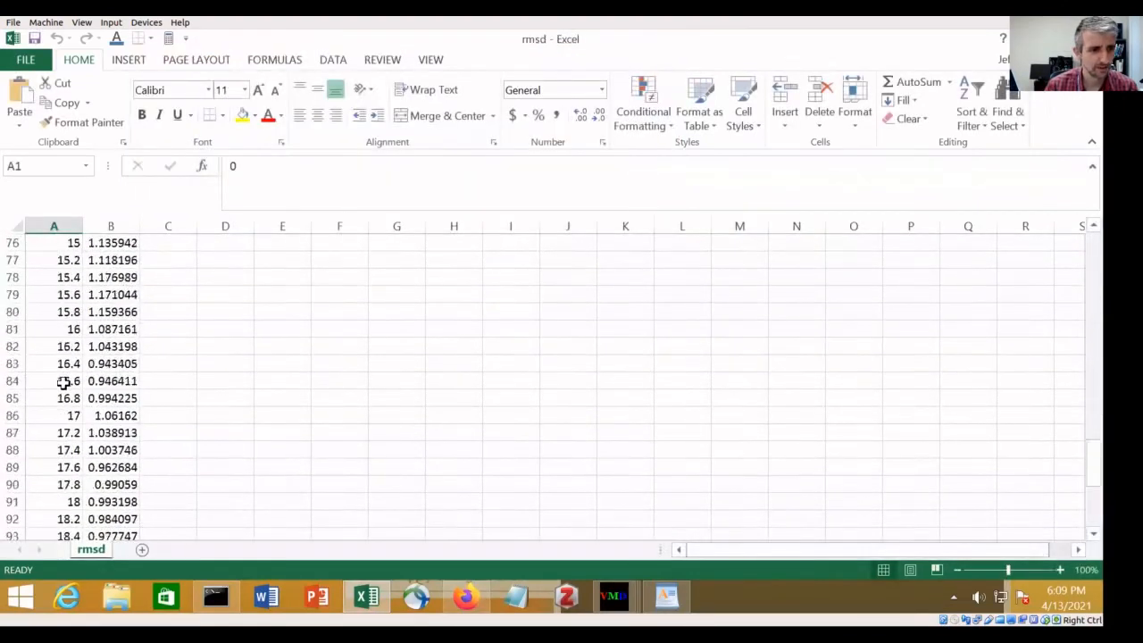
{"action": "scroll", "coordinate": [62, 382], "scroll_direction": "up", "scroll_amount": 14}
{"action": "scroll", "coordinate": [63, 381], "scroll_direction": "up", "scroll_amount": 11}
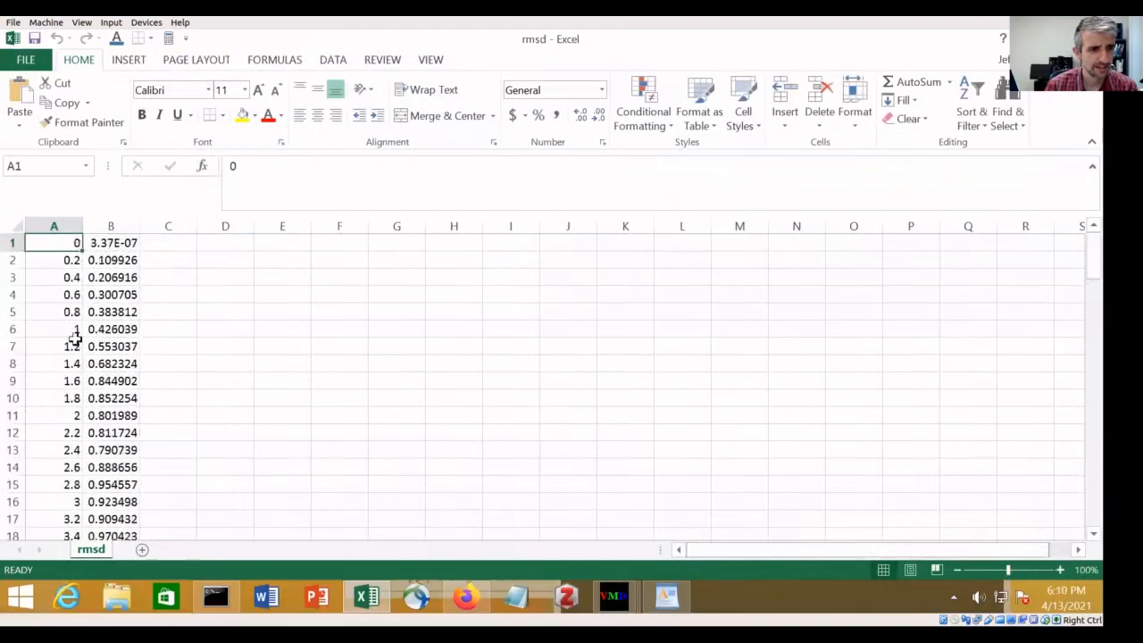
Select the full time and RMSD data range, cells A1 through B106
{"action": "left_click", "coordinate": [106, 243]}
{"action": "left_click", "coordinate": [107, 266]}
{"action": "left_click", "coordinate": [64, 245]}
{"action": "left_click", "coordinate": [104, 245]}
{"action": "left_click", "coordinate": [62, 246]}
{"action": "left_click_drag", "start_coordinate": [104, 266], "coordinate": [120, 503]}
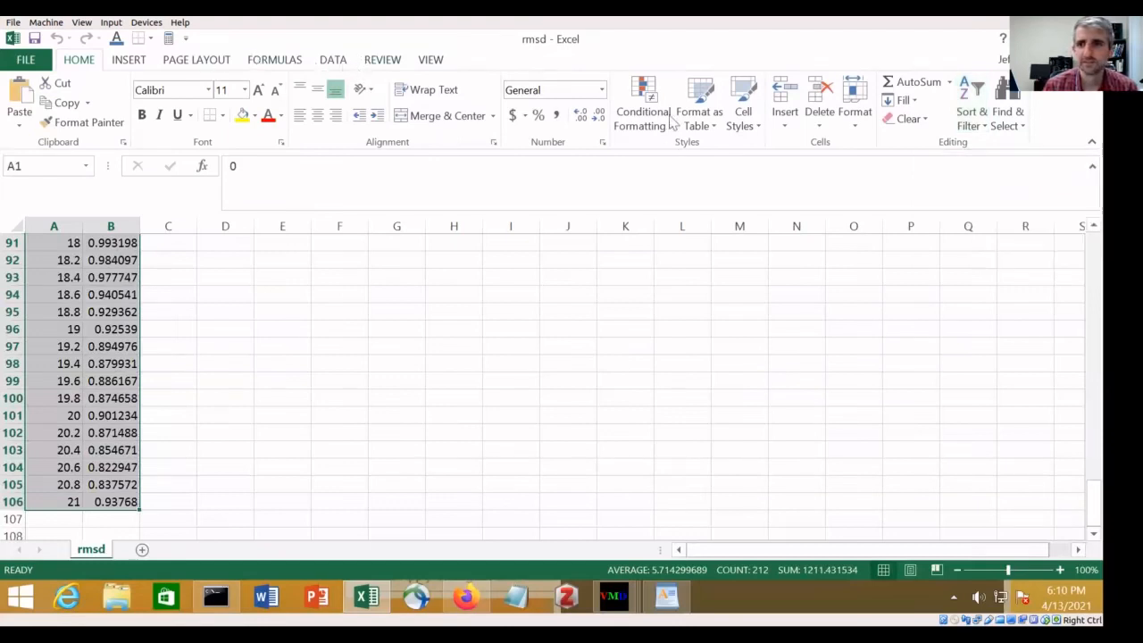
{"action": "left_click", "coordinate": [333, 60]}
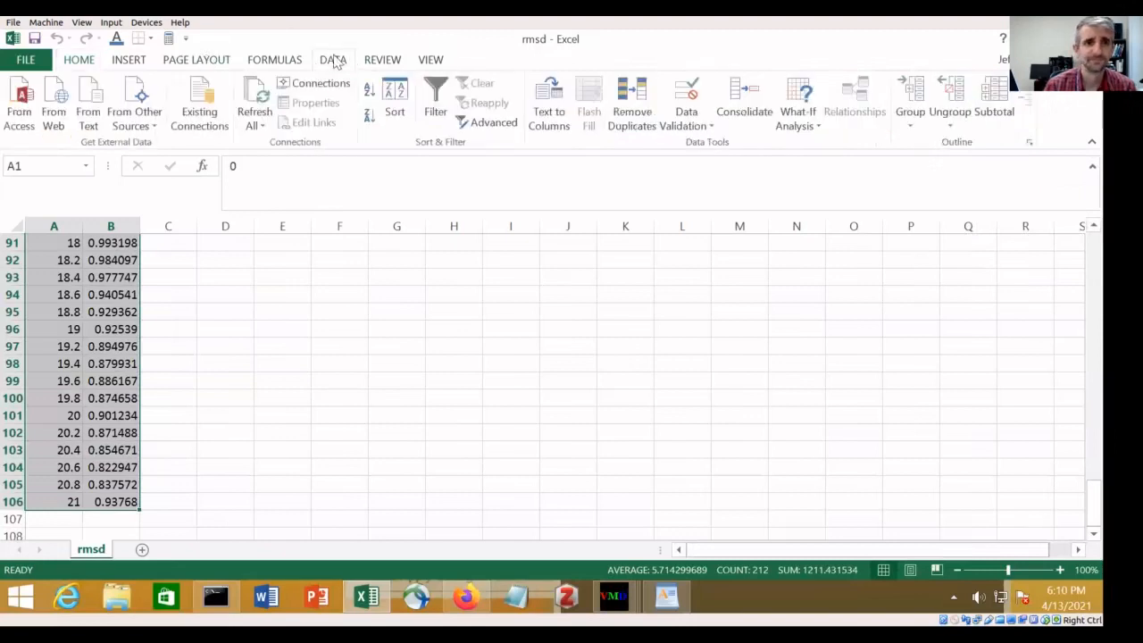
{"action": "left_click", "coordinate": [286, 62]}
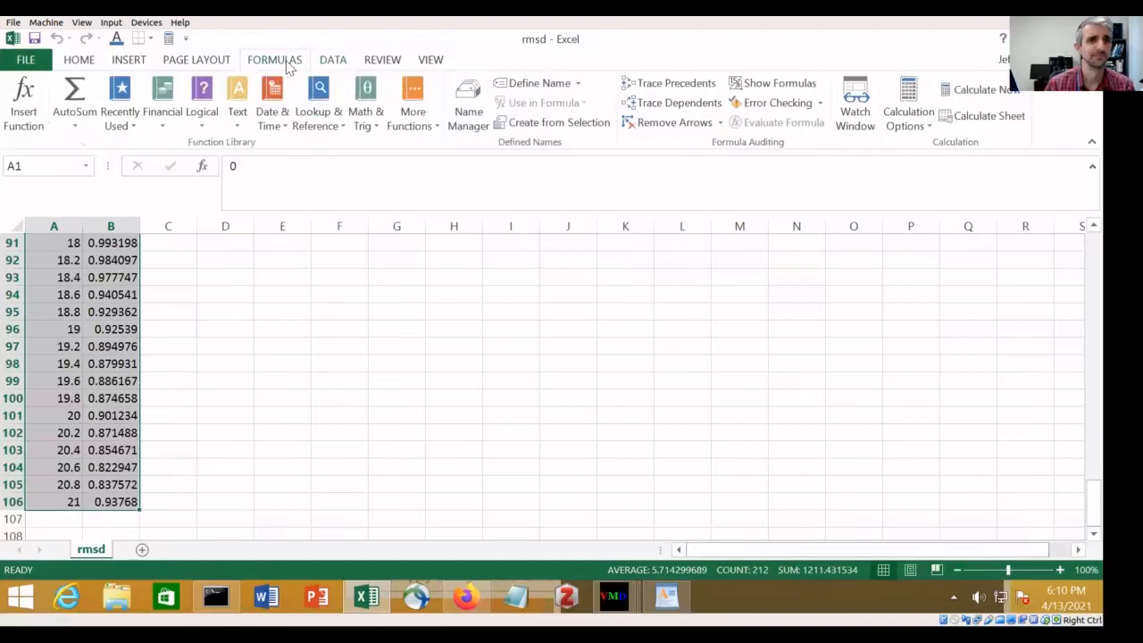
{"action": "left_click", "coordinate": [224, 61]}
{"action": "left_click", "coordinate": [80, 60]}
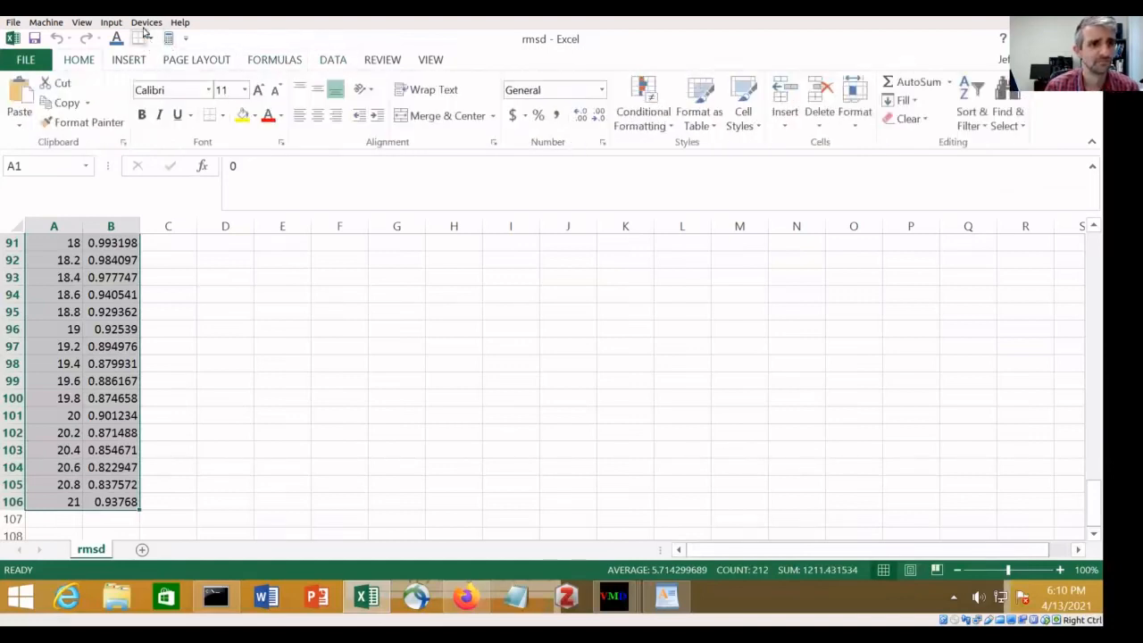
{"action": "left_click", "coordinate": [382, 61]}
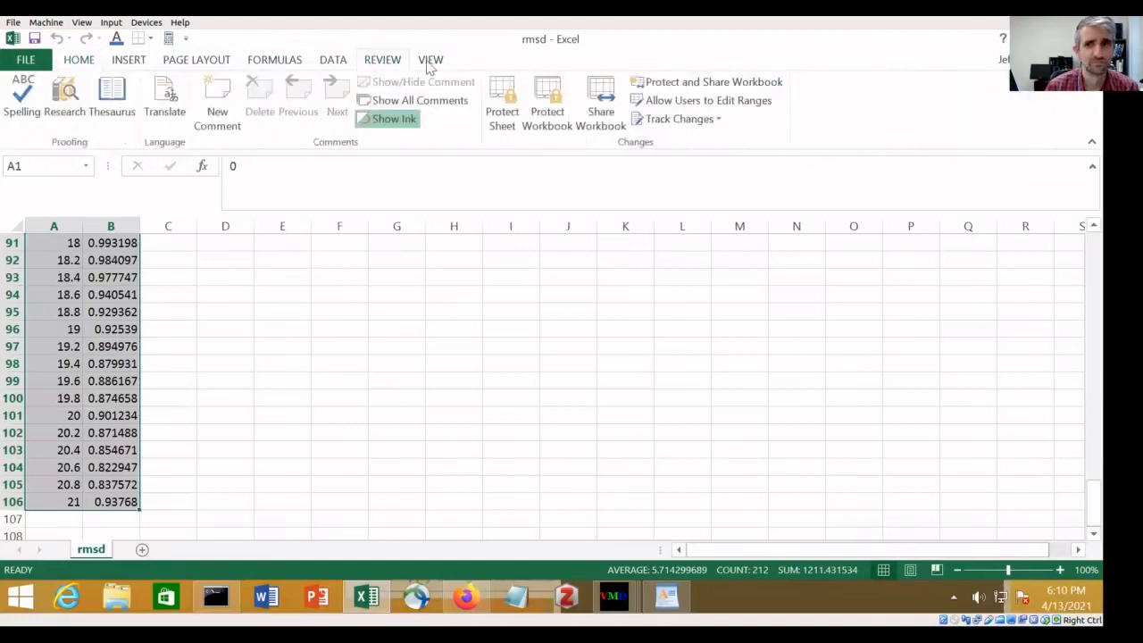
{"action": "left_click", "coordinate": [340, 63]}
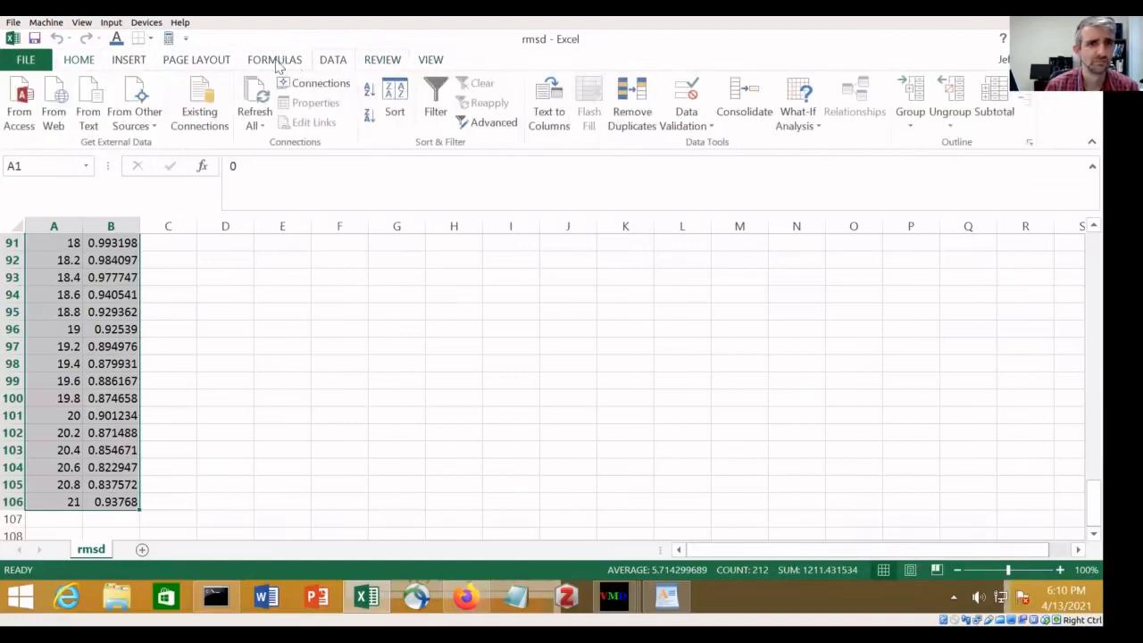
{"action": "left_click", "coordinate": [225, 63]}
{"action": "left_click", "coordinate": [134, 61]}
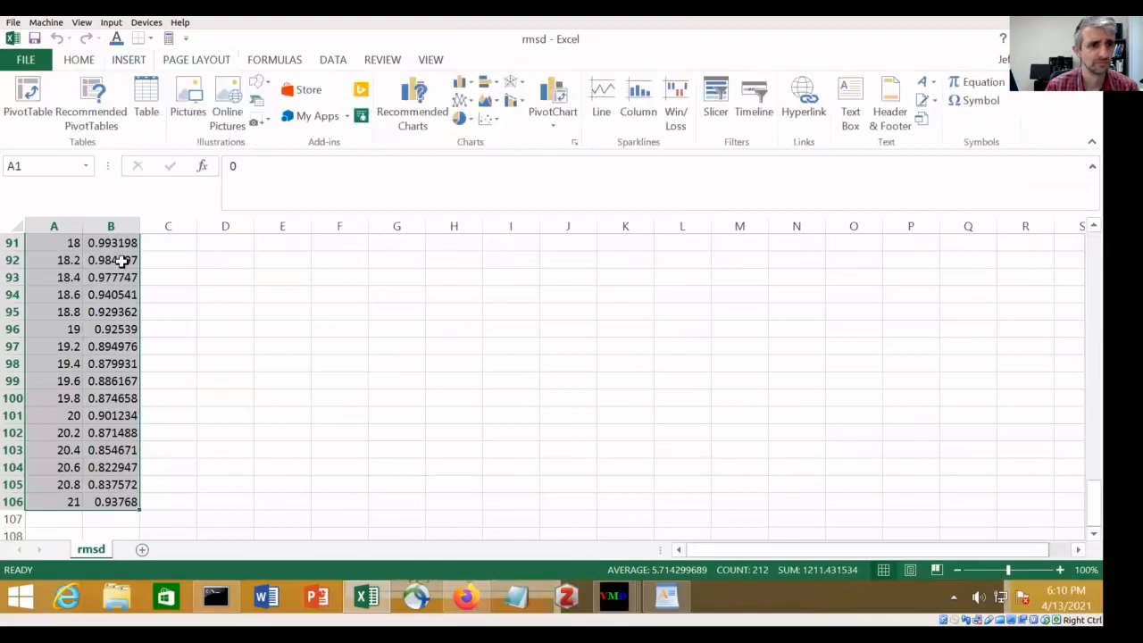
Insert a Line chart of the selected time and RMSD data through Quick Analysis
{"action": "right_click", "coordinate": [105, 366]}
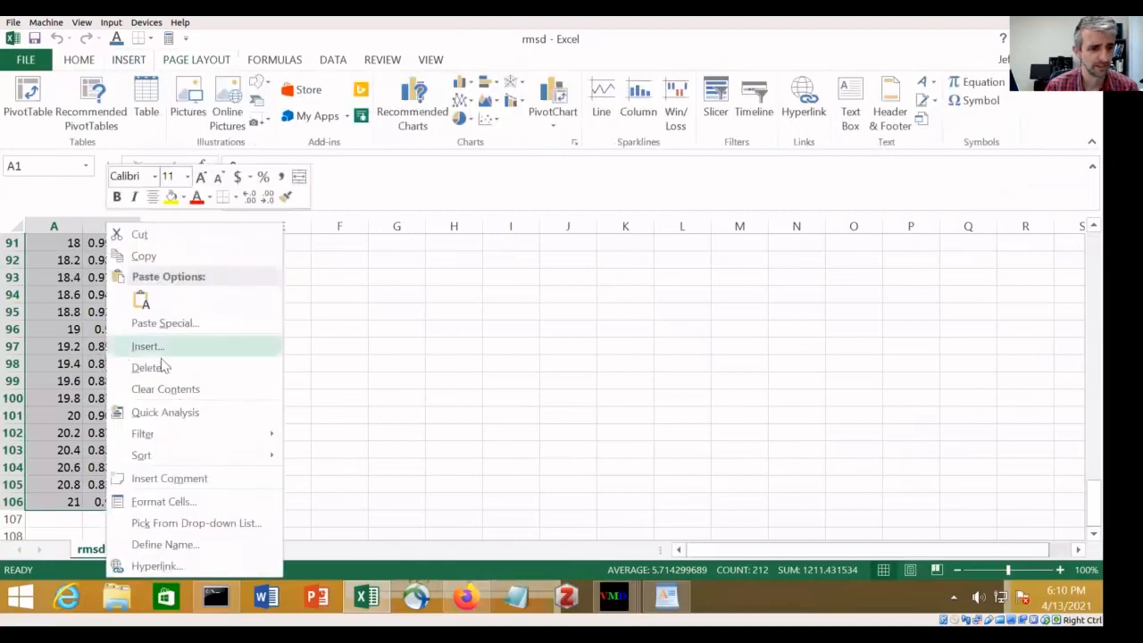
{"action": "left_click", "coordinate": [226, 421]}
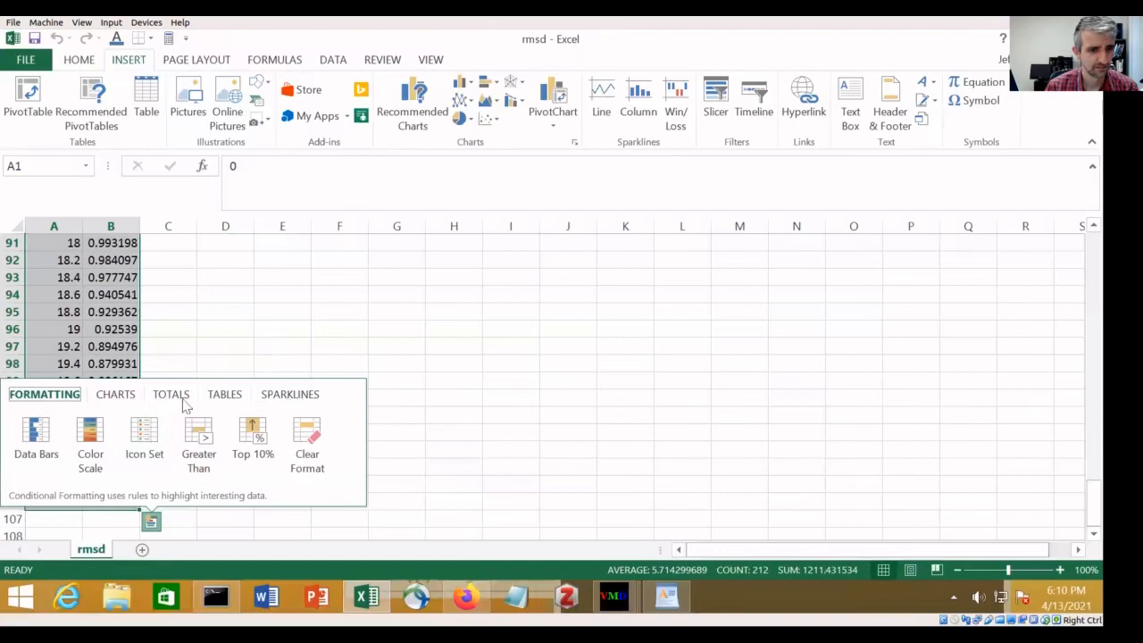
{"action": "left_click", "coordinate": [117, 396]}
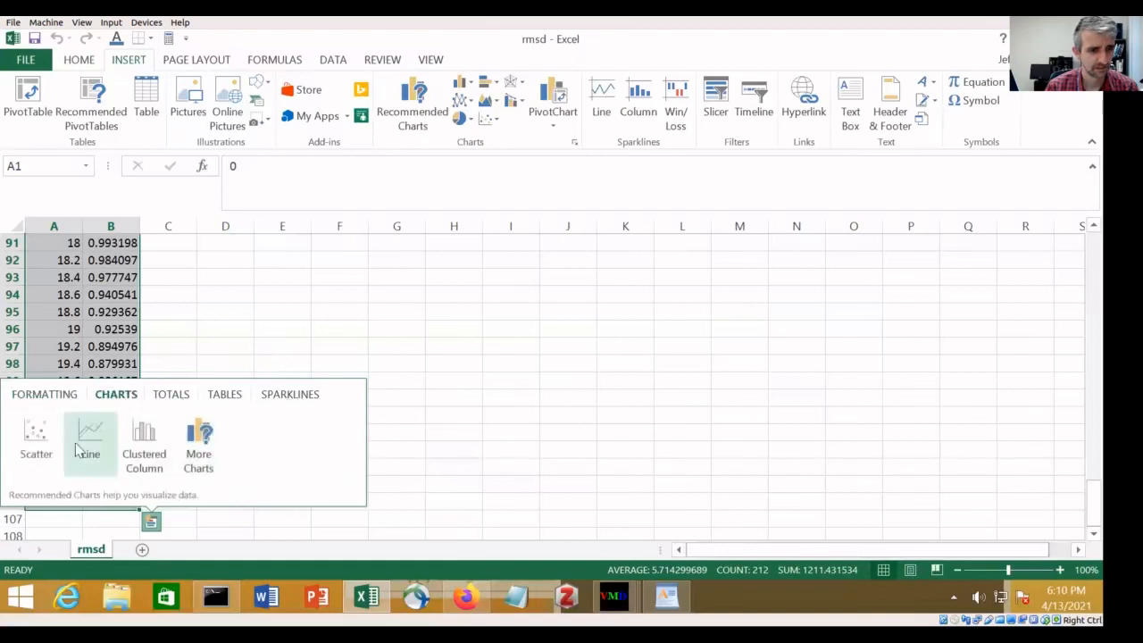
{"action": "left_click", "coordinate": [89, 438]}
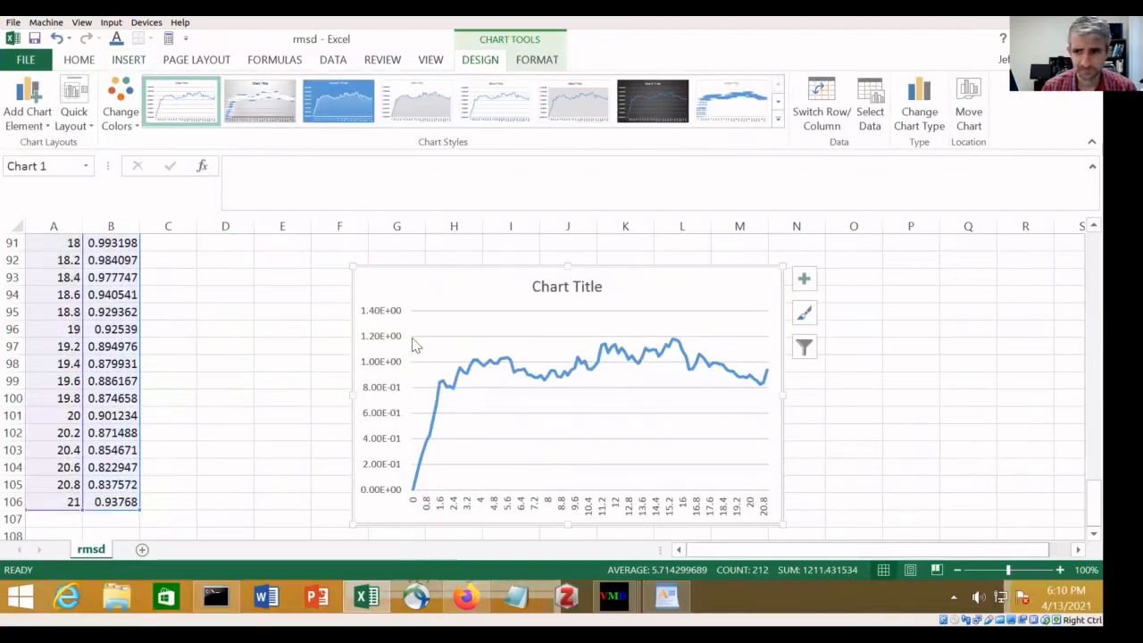
Set the number category of the chart's vertical axis labels to General
{"action": "right_click", "coordinate": [385, 393]}
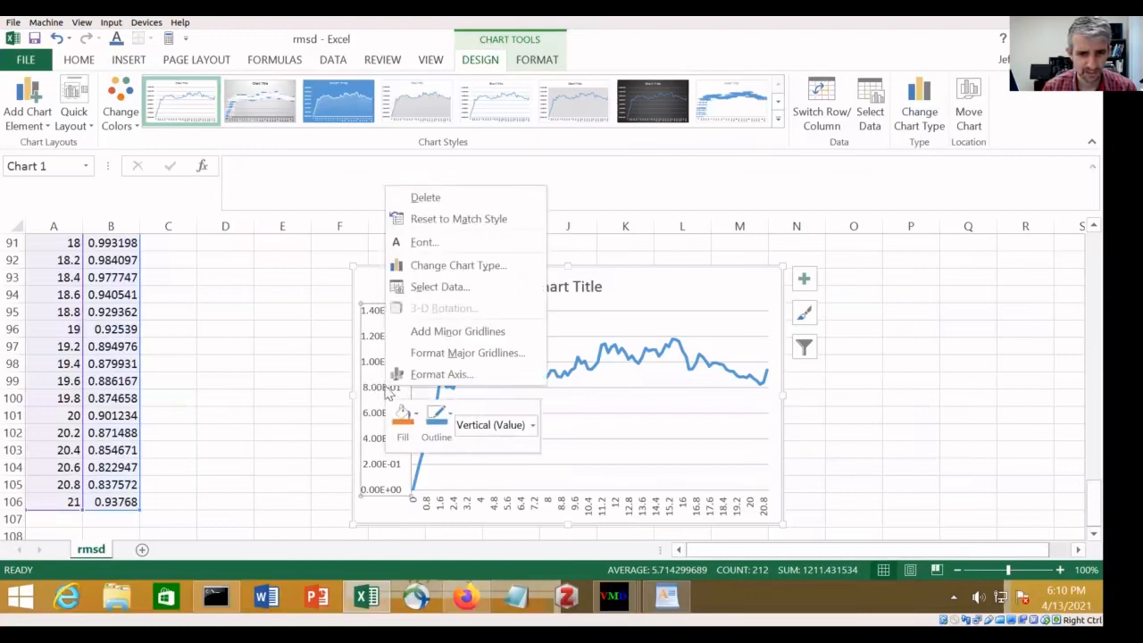
{"action": "left_click", "coordinate": [446, 375]}
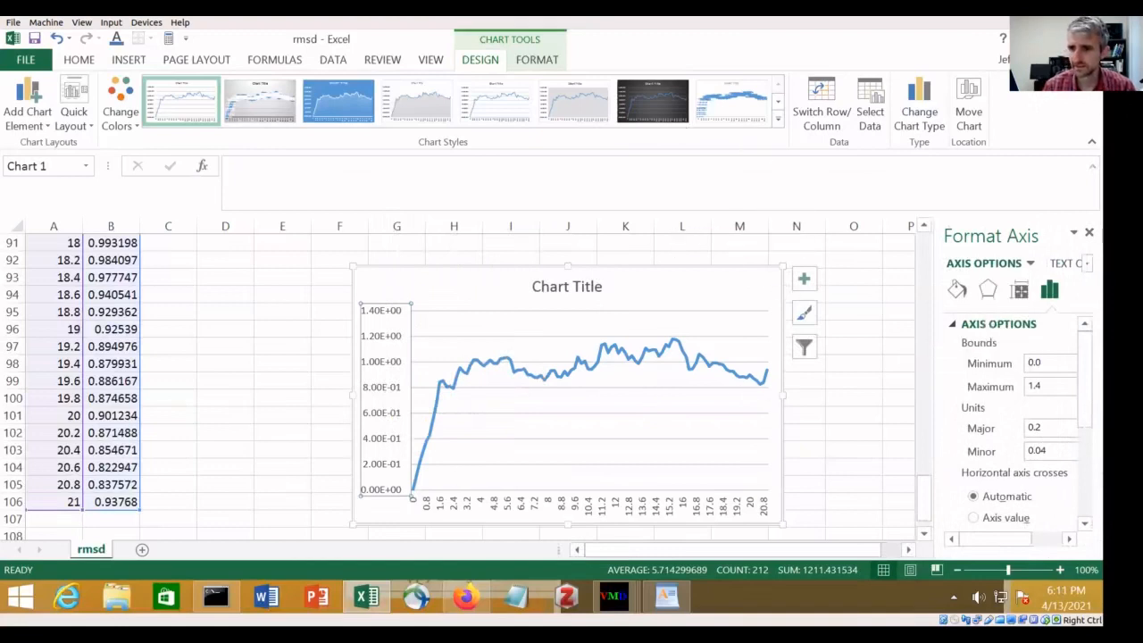
{"action": "scroll", "coordinate": [1071, 477], "scroll_direction": "down", "scroll_amount": 5}
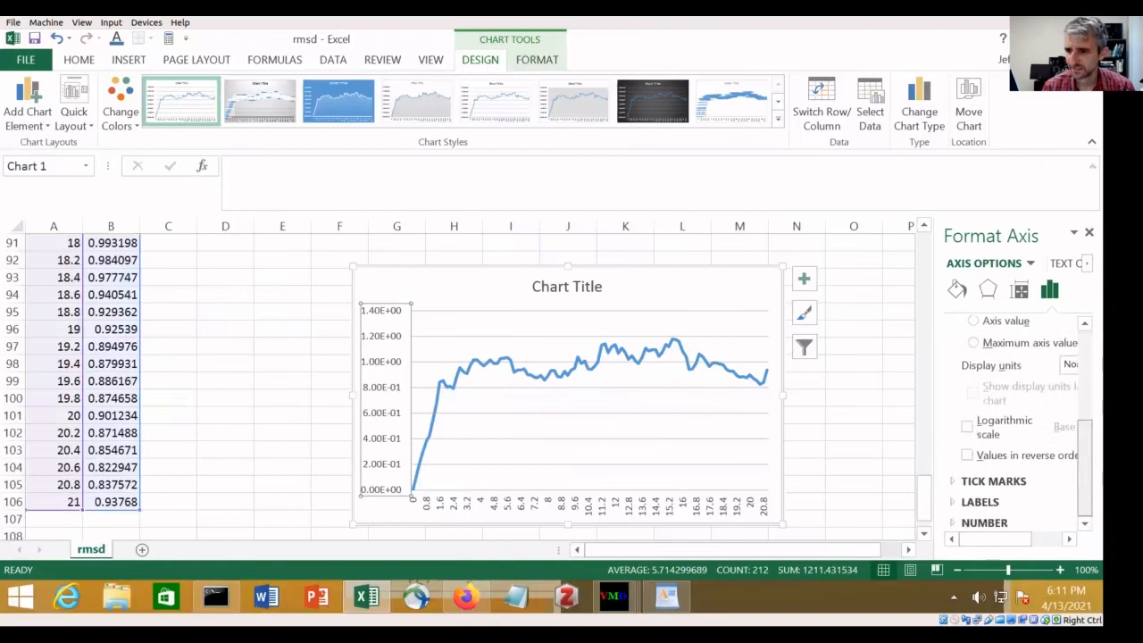
{"action": "scroll", "coordinate": [1018, 420], "scroll_direction": "up", "scroll_amount": 5}
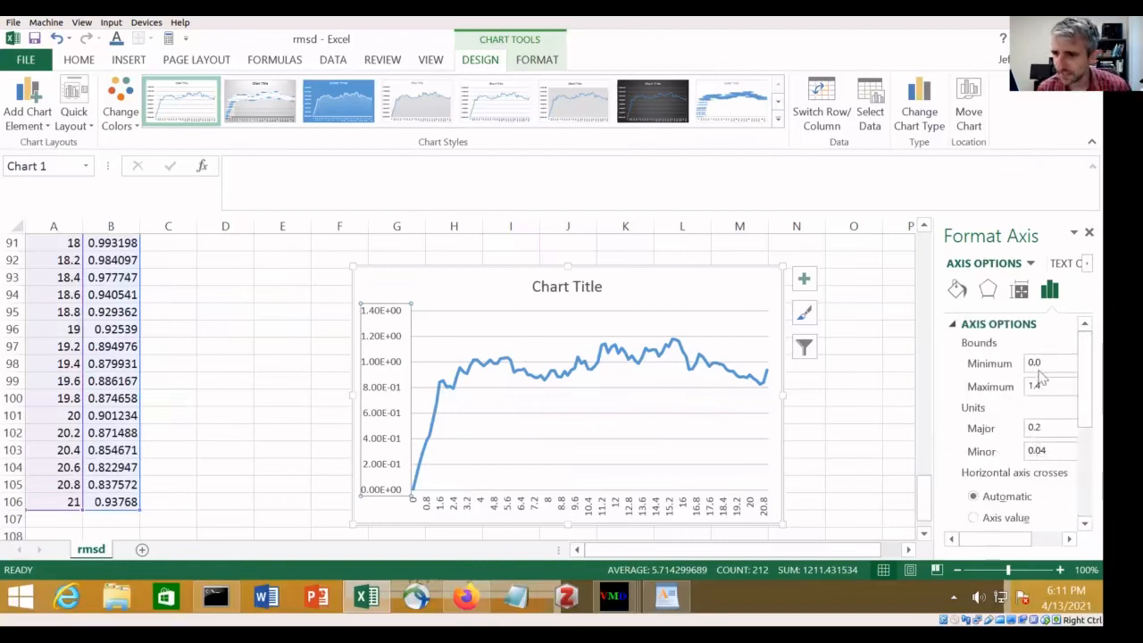
{"action": "scroll", "coordinate": [1040, 379], "scroll_direction": "down", "scroll_amount": 5}
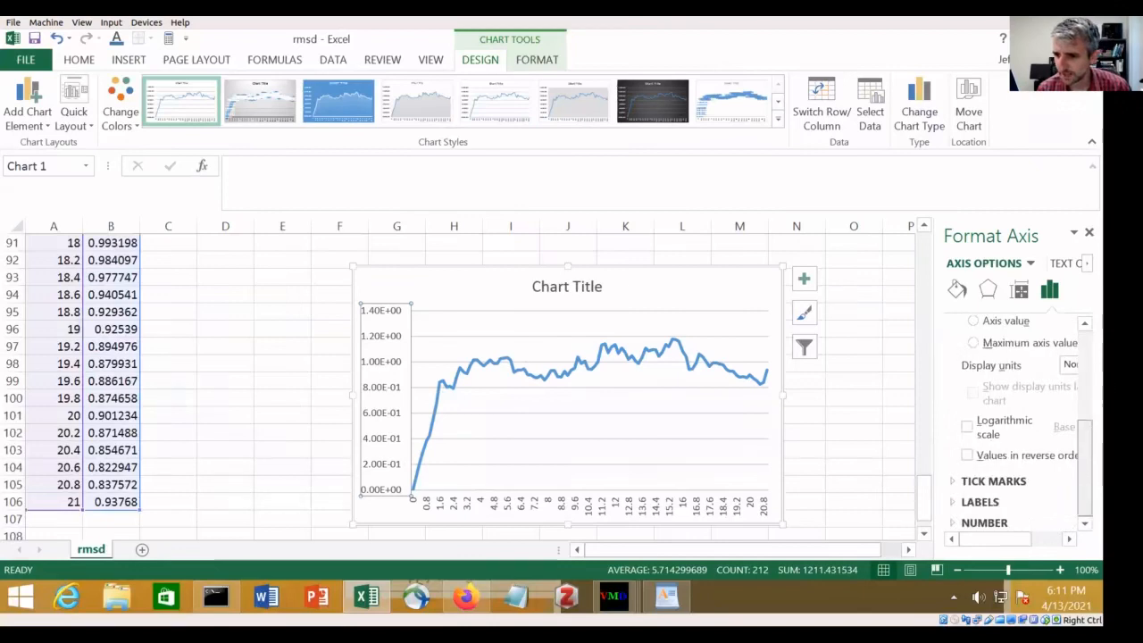
{"action": "left_click", "coordinate": [982, 502]}
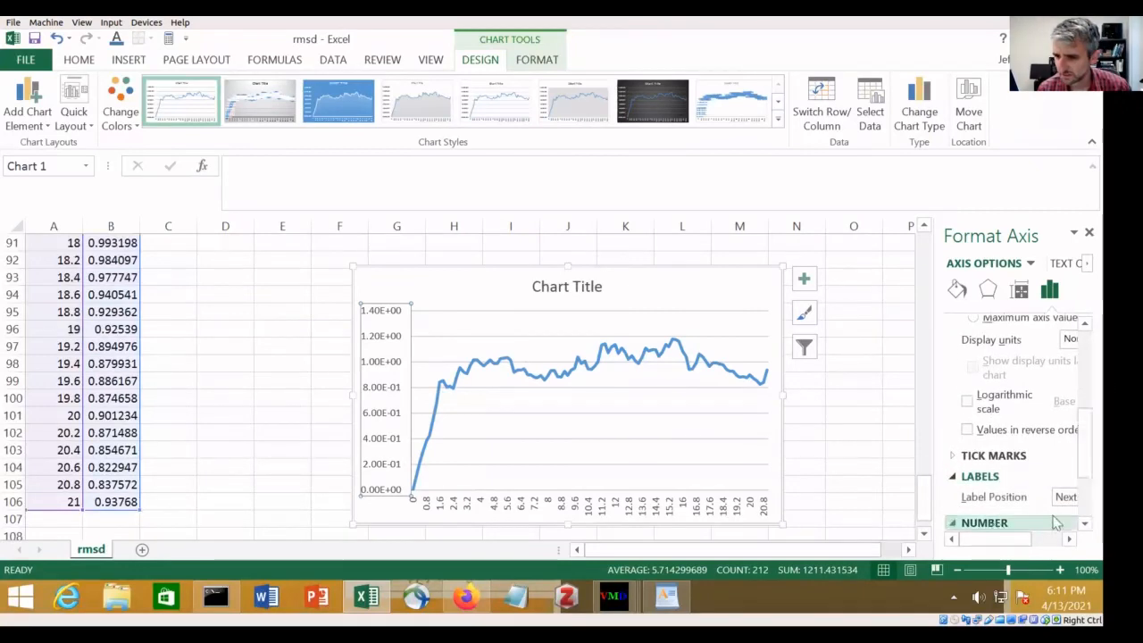
{"action": "left_click", "coordinate": [1000, 522]}
{"action": "scroll", "coordinate": [1036, 488], "scroll_direction": "down", "scroll_amount": 1}
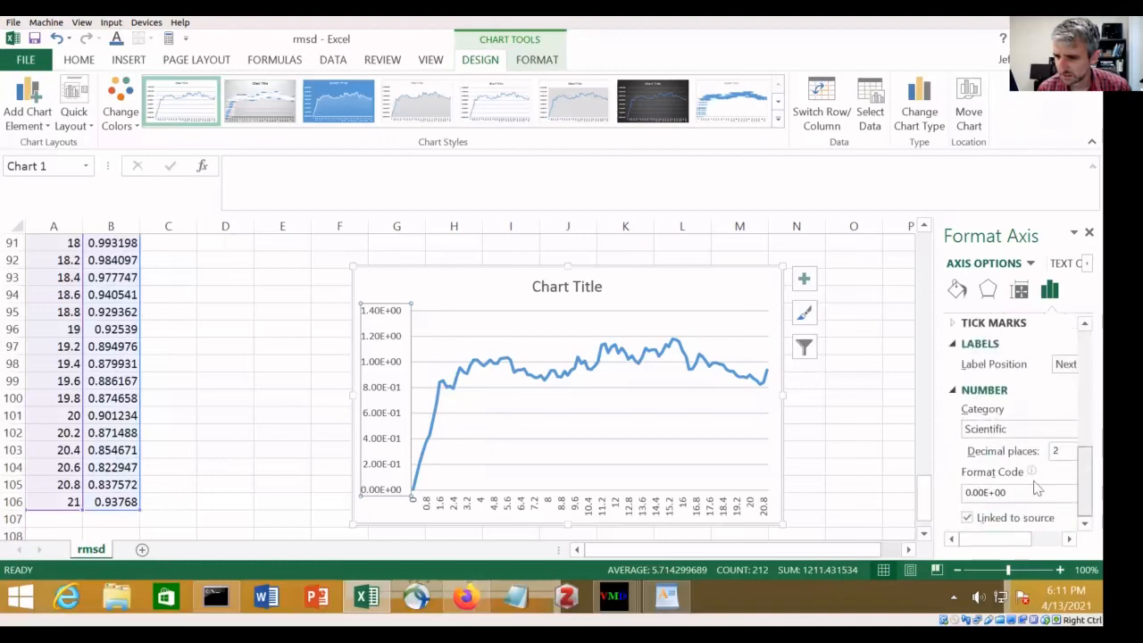
{"action": "left_click", "coordinate": [1031, 432]}
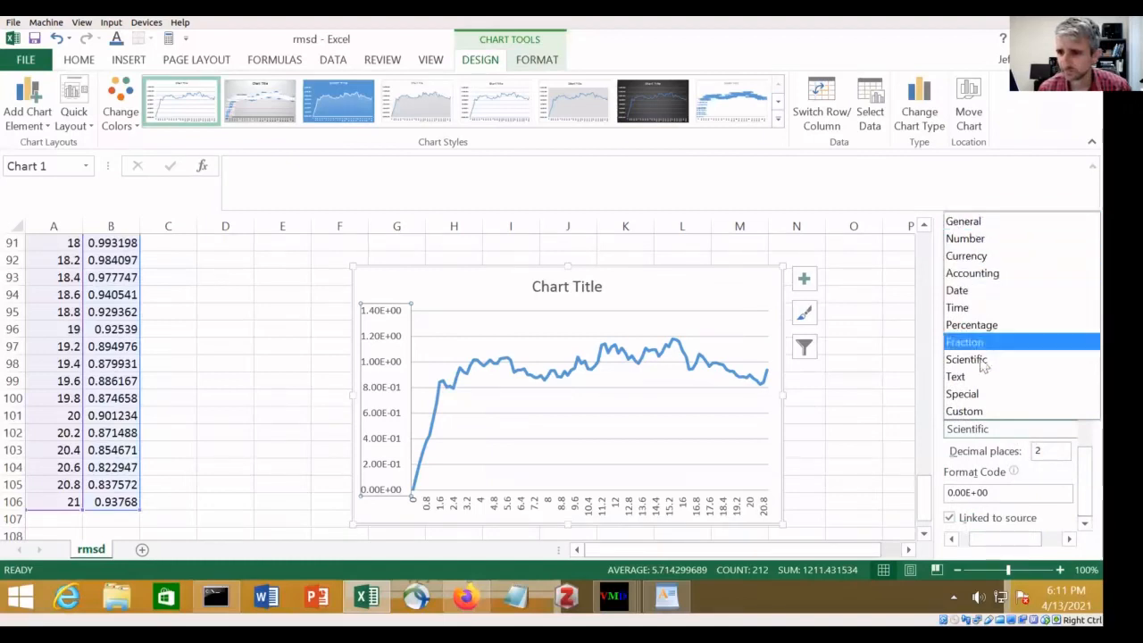
{"action": "left_click", "coordinate": [987, 221]}
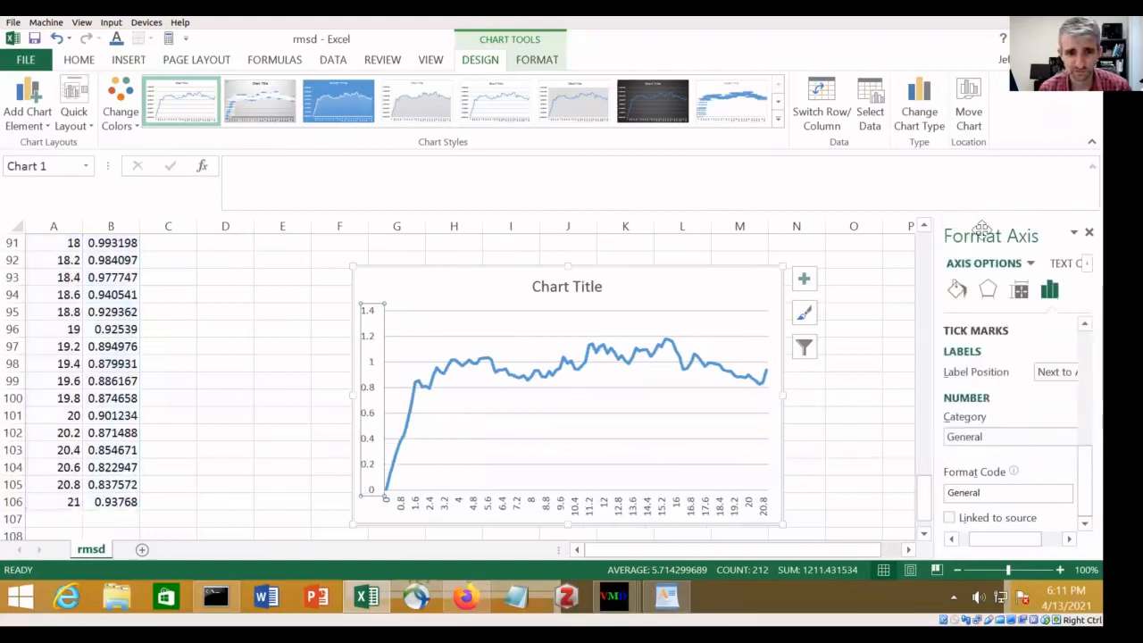
Select the chart's horizontal time axis and look through its label options and the plotted RMSD curve
{"action": "left_click", "coordinate": [692, 518]}
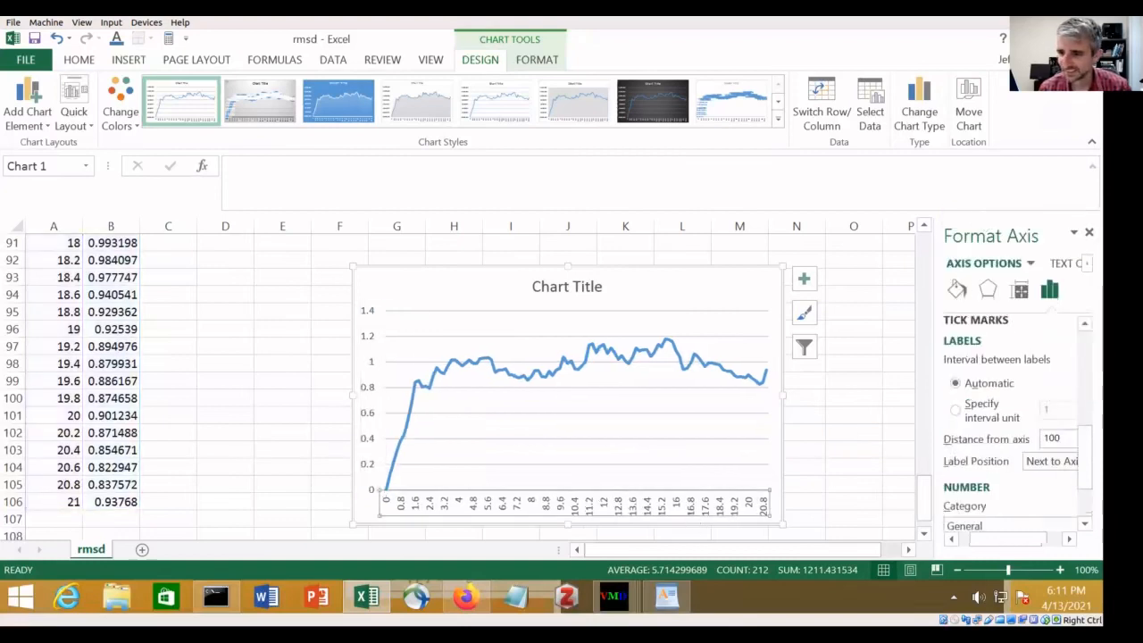
{"action": "mouse_move", "coordinate": [1085, 457]}
{"action": "left_mouse_down"}
{"action": "mouse_move", "coordinate": [1085, 480]}
{"action": "mouse_move", "coordinate": [1085, 449]}
{"action": "left_mouse_up"}
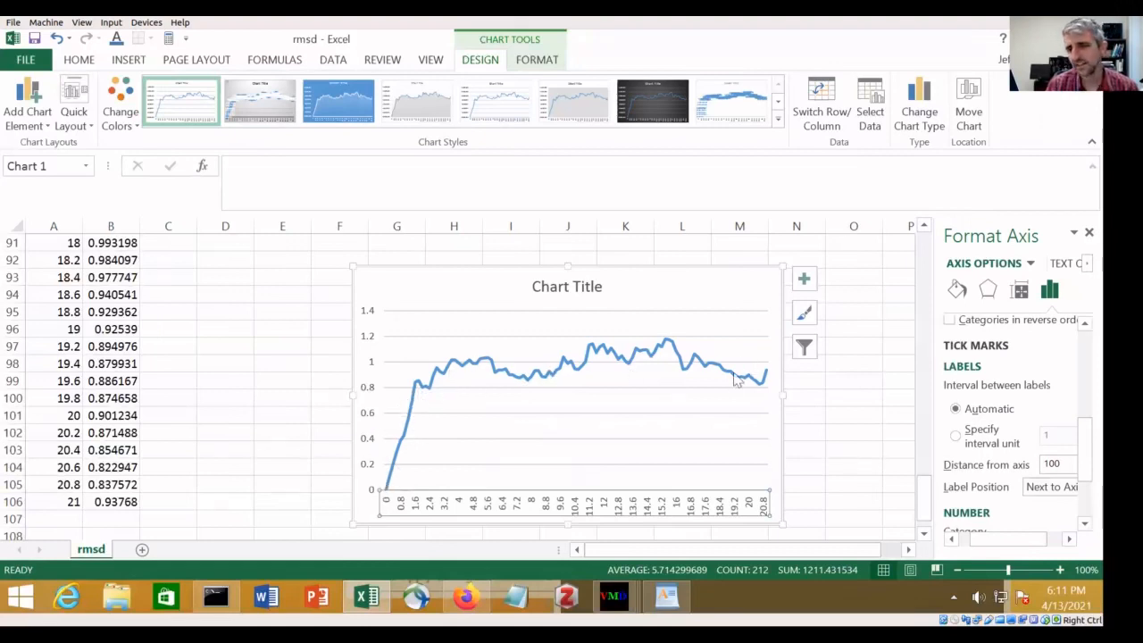
{"action": "mouse_move", "coordinate": [733, 382]}
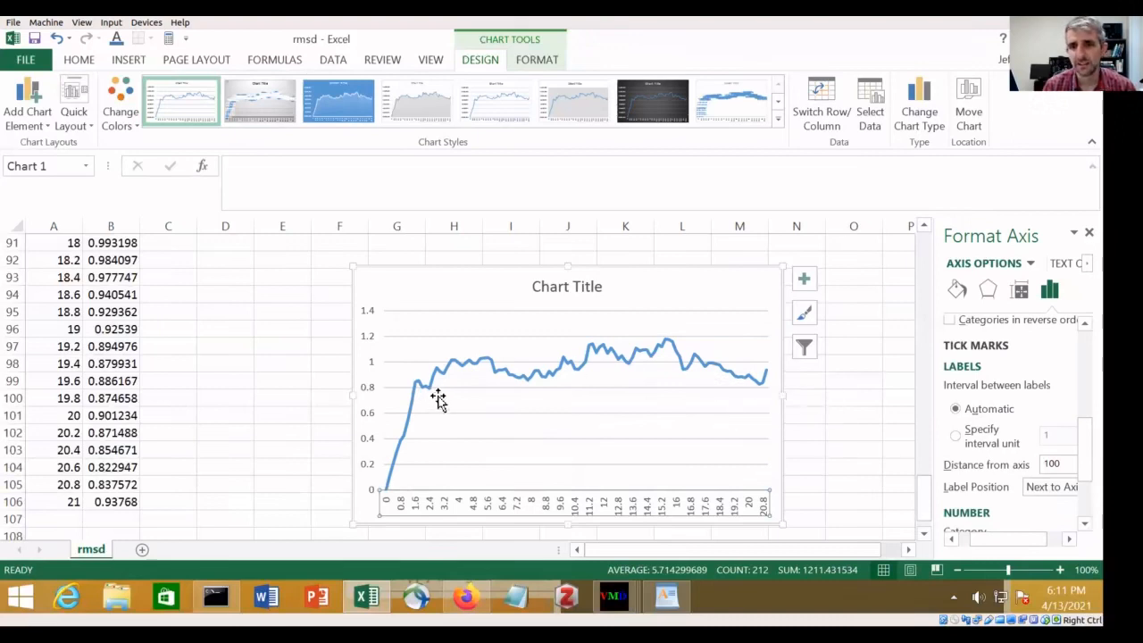